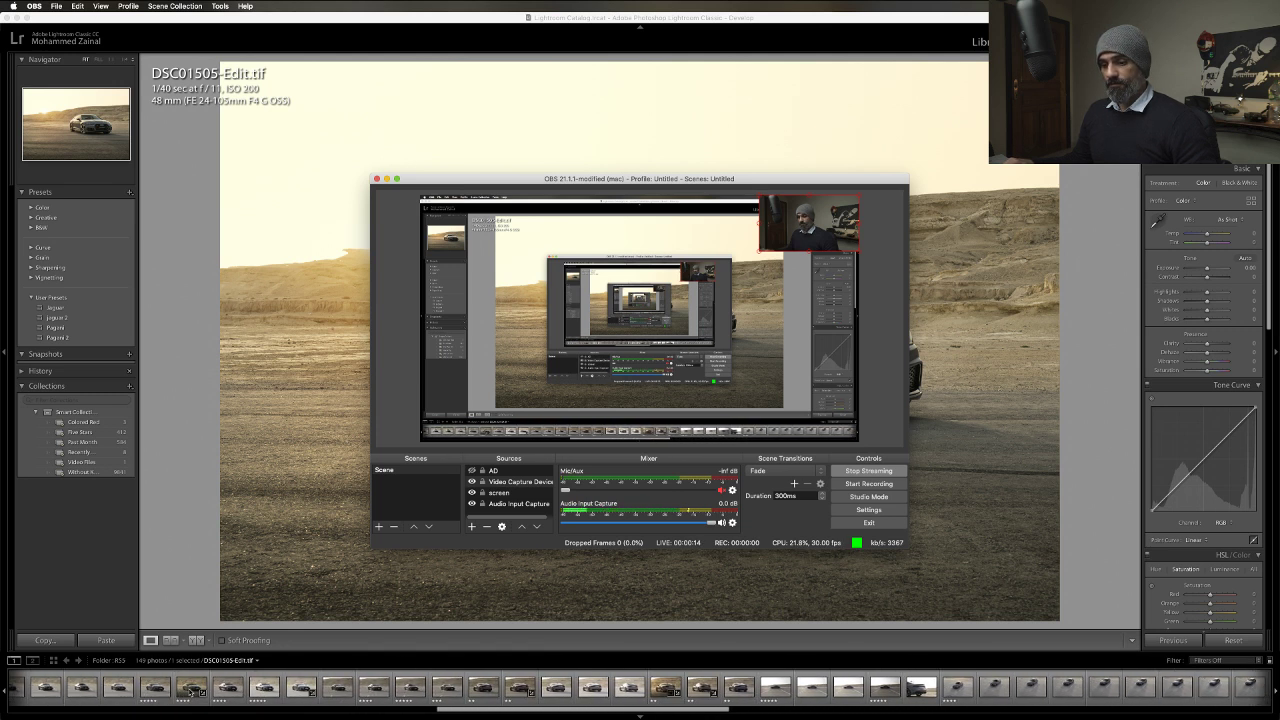
View the edited car photos DSC01468-Edit.tif and DSC01452-Edit.tif.
click(190, 690)
scroll(190, 690, left, 3)
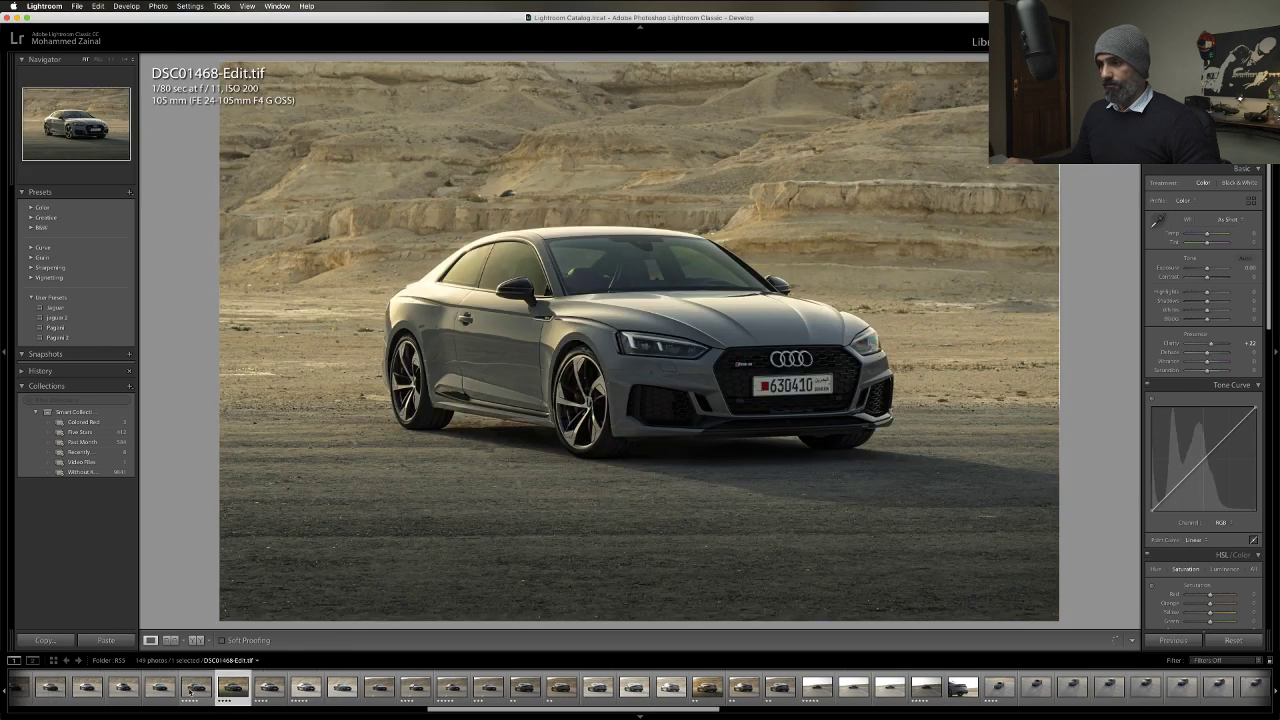
scroll(190, 690, left, 5)
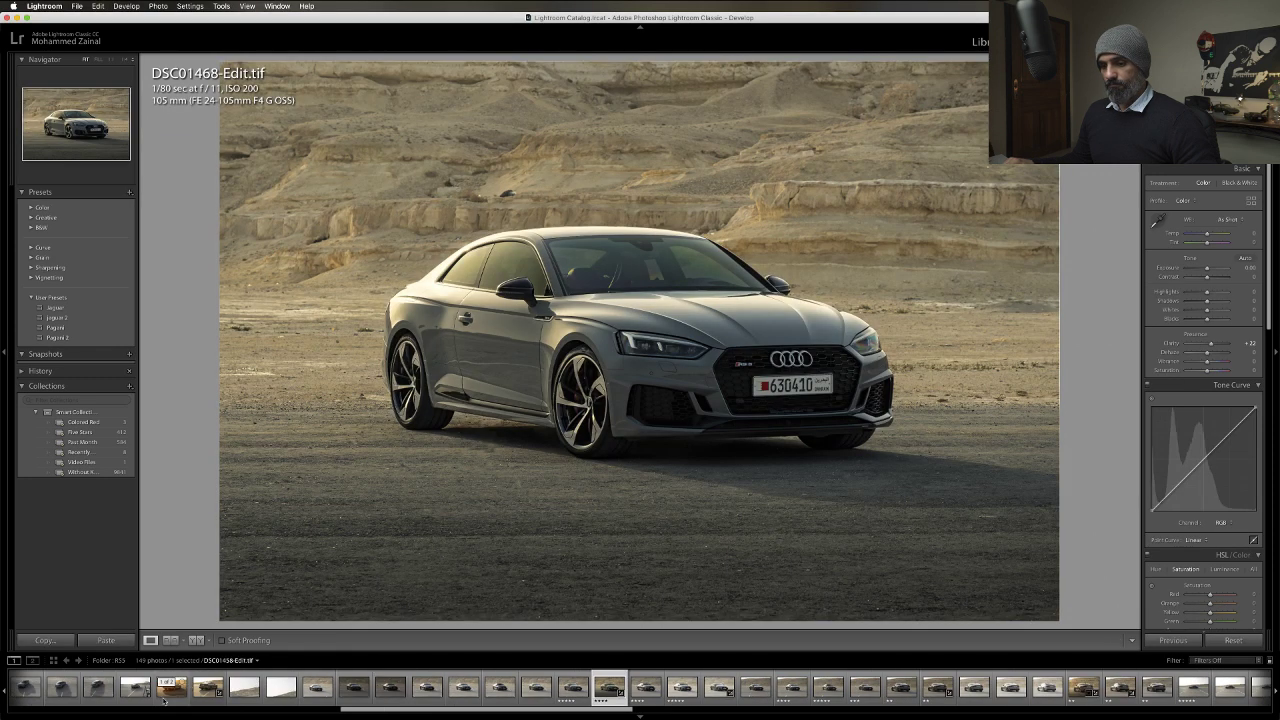
scroll(168, 690, left, 5)
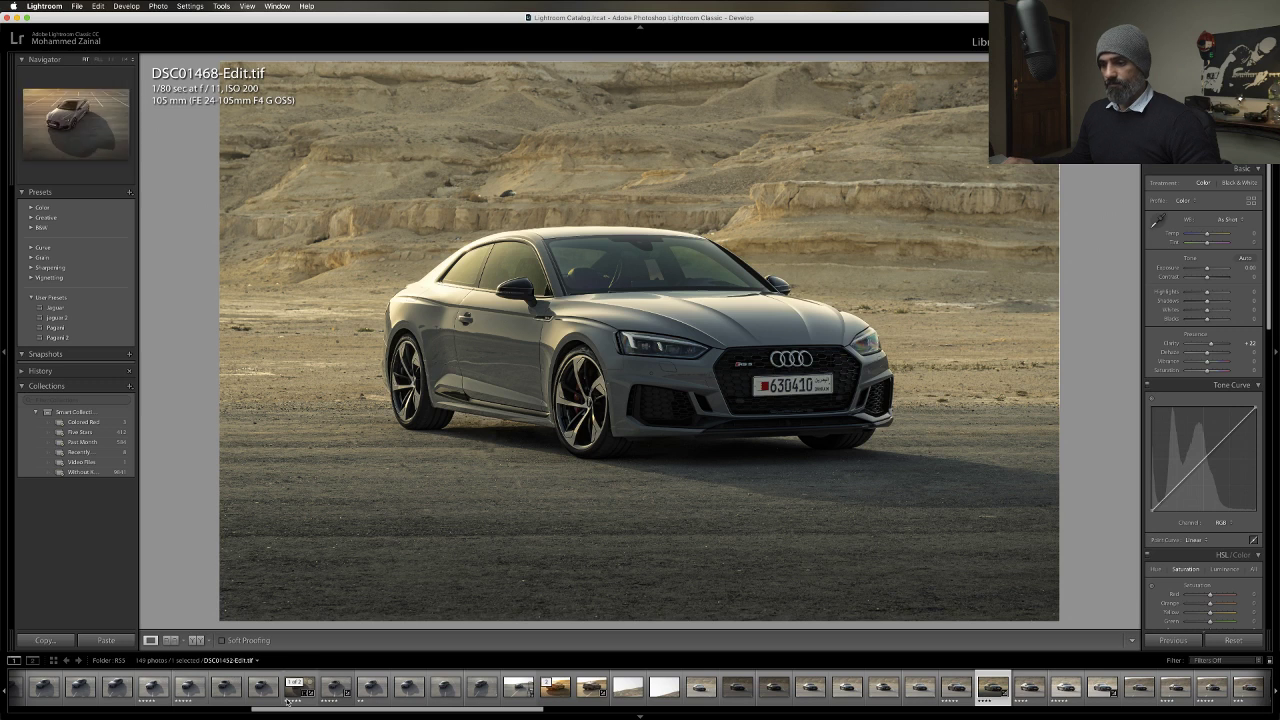
click(295, 698)
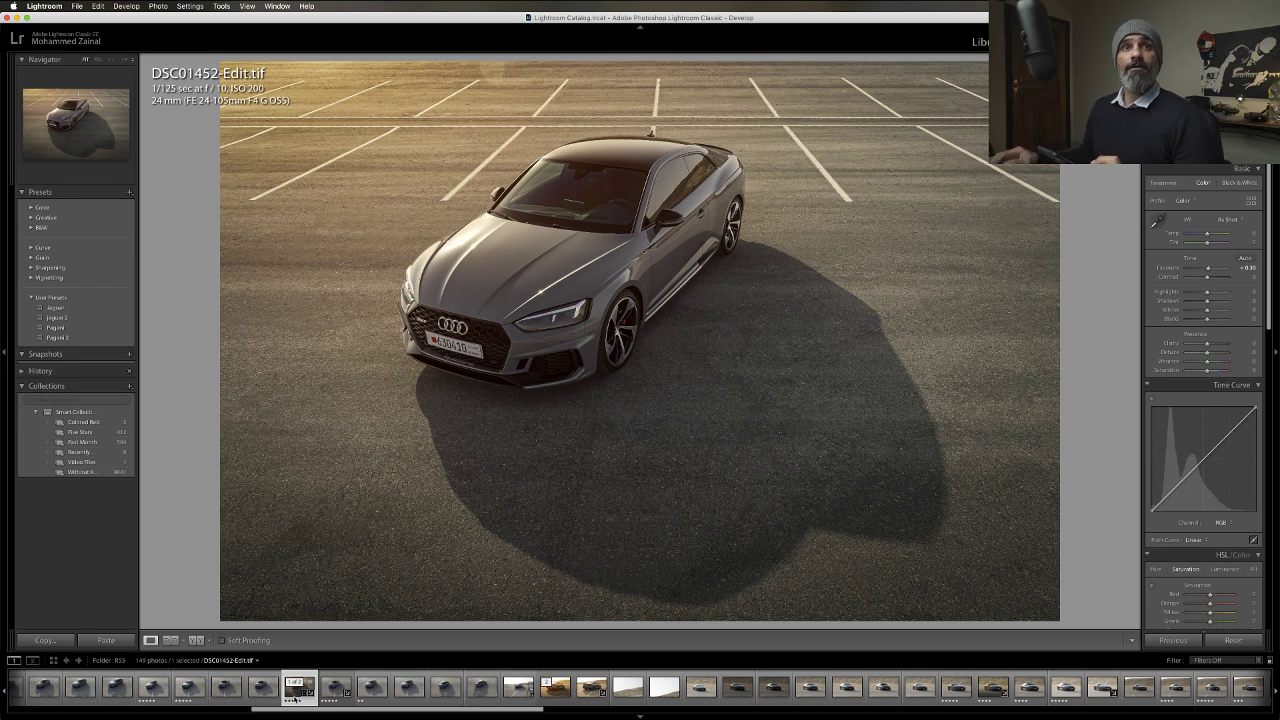
click(295, 698)
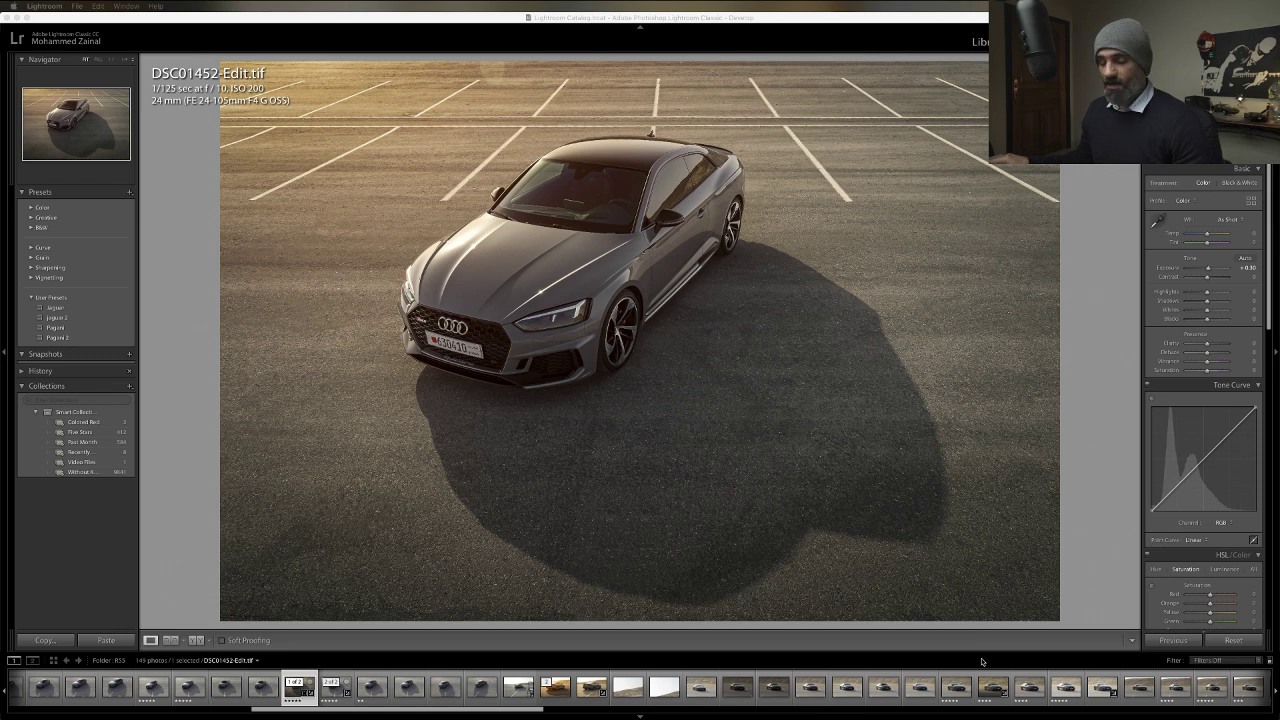
Select DSC01520-Edit-2.tif, the side view of the car in front of the sunlit hills.
scroll(1008, 682, down, 10)
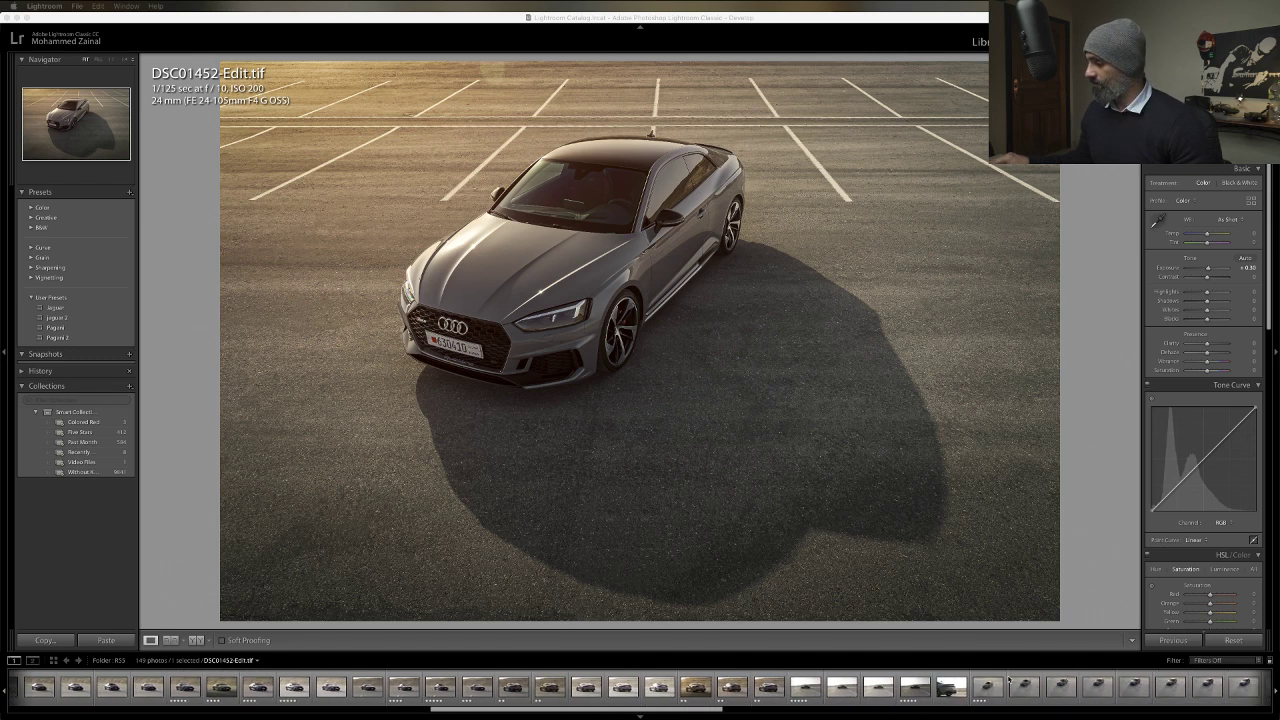
scroll(1008, 682, down, 10)
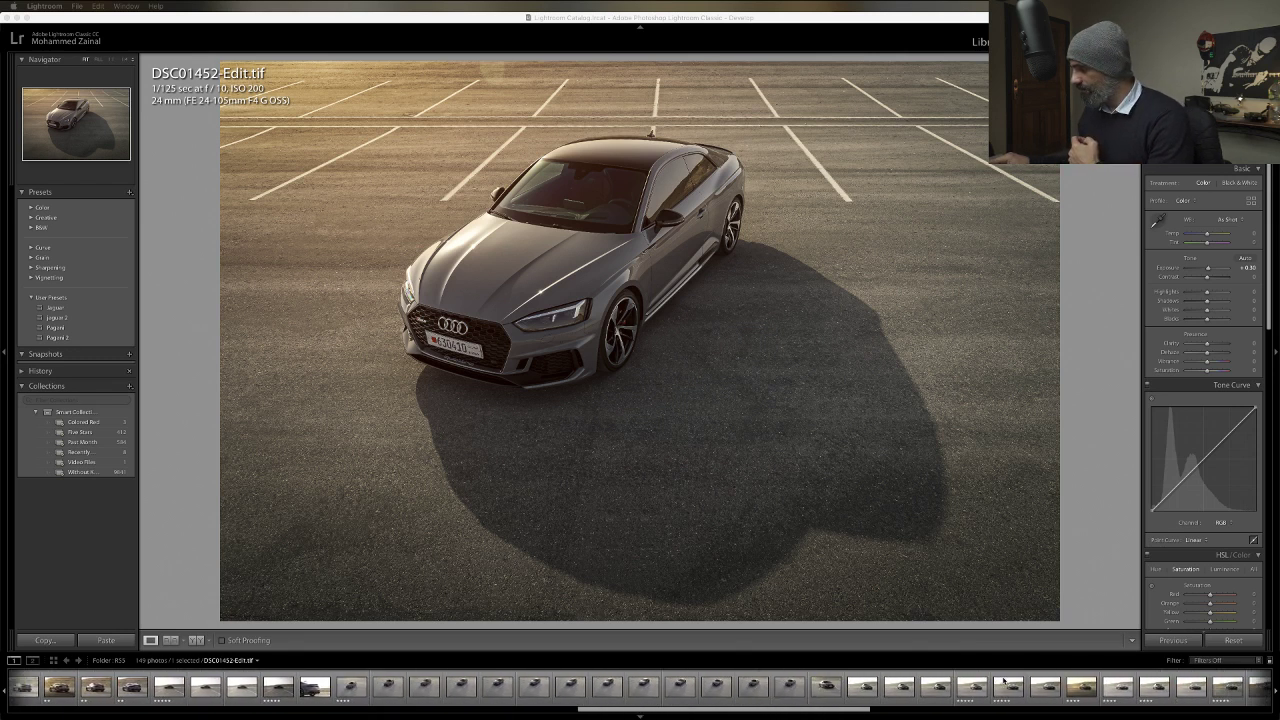
scroll(1004, 681, down, 10)
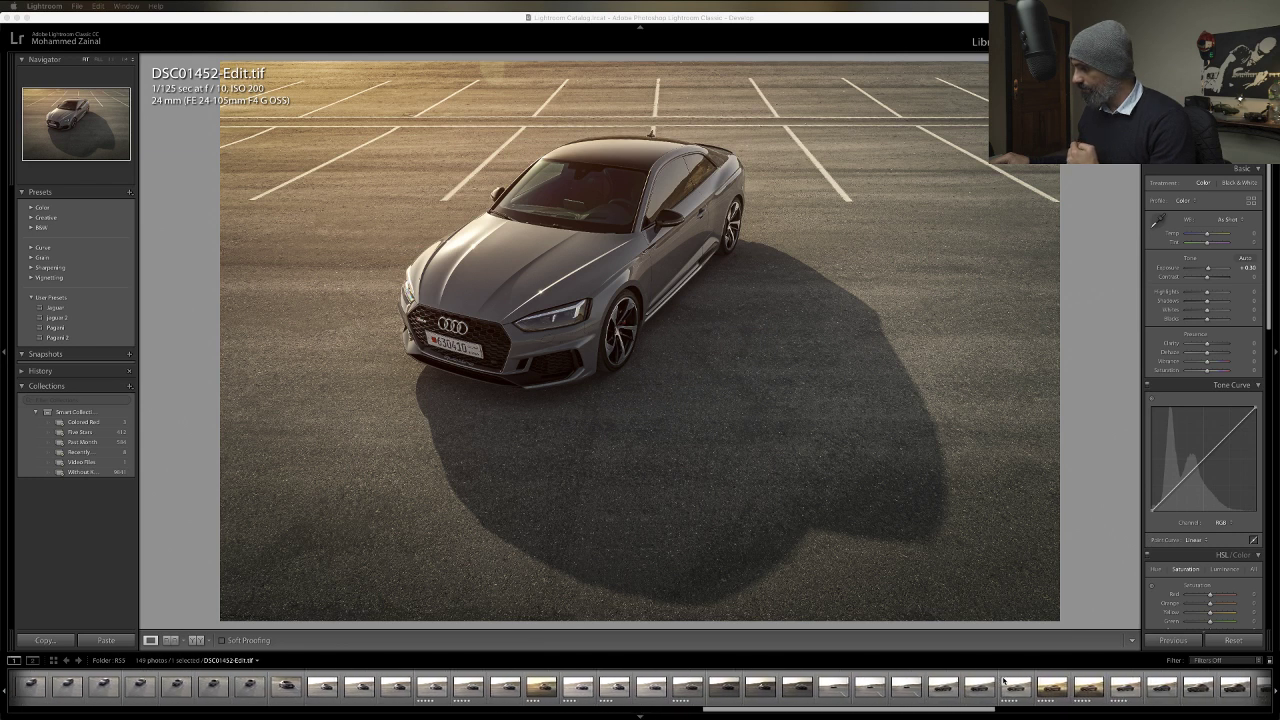
scroll(1004, 681, down, 8)
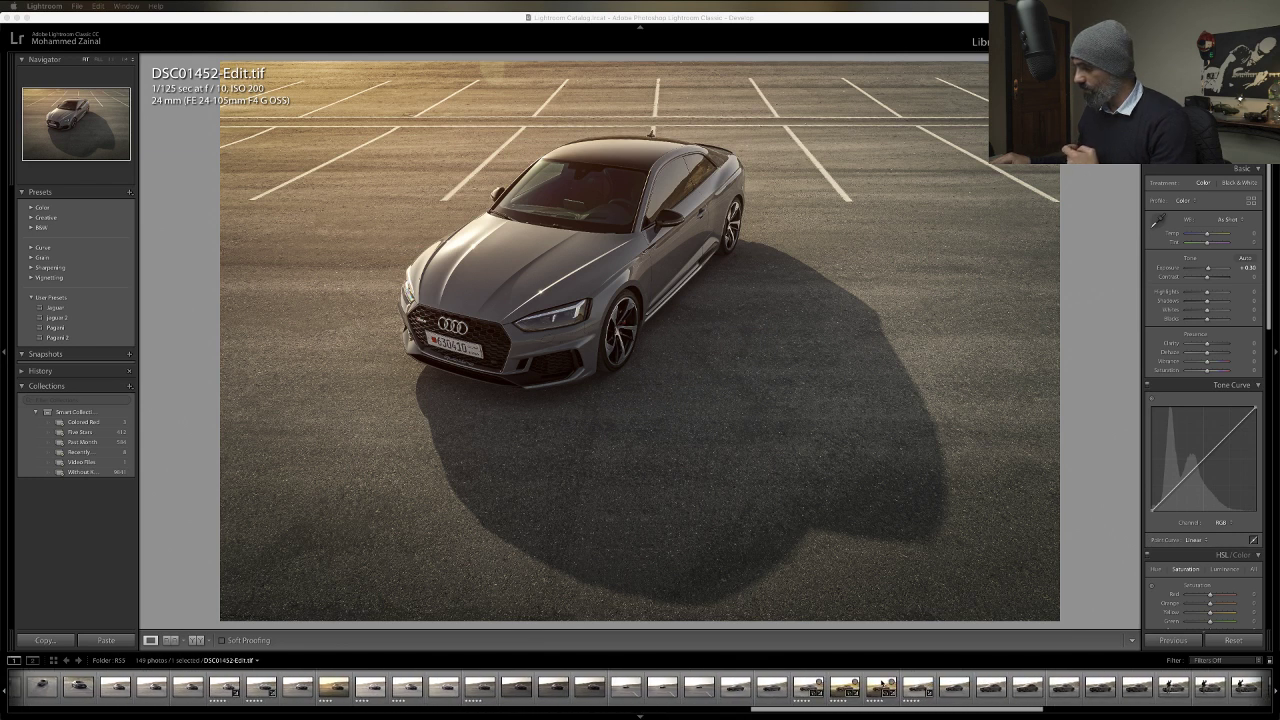
click(845, 686)
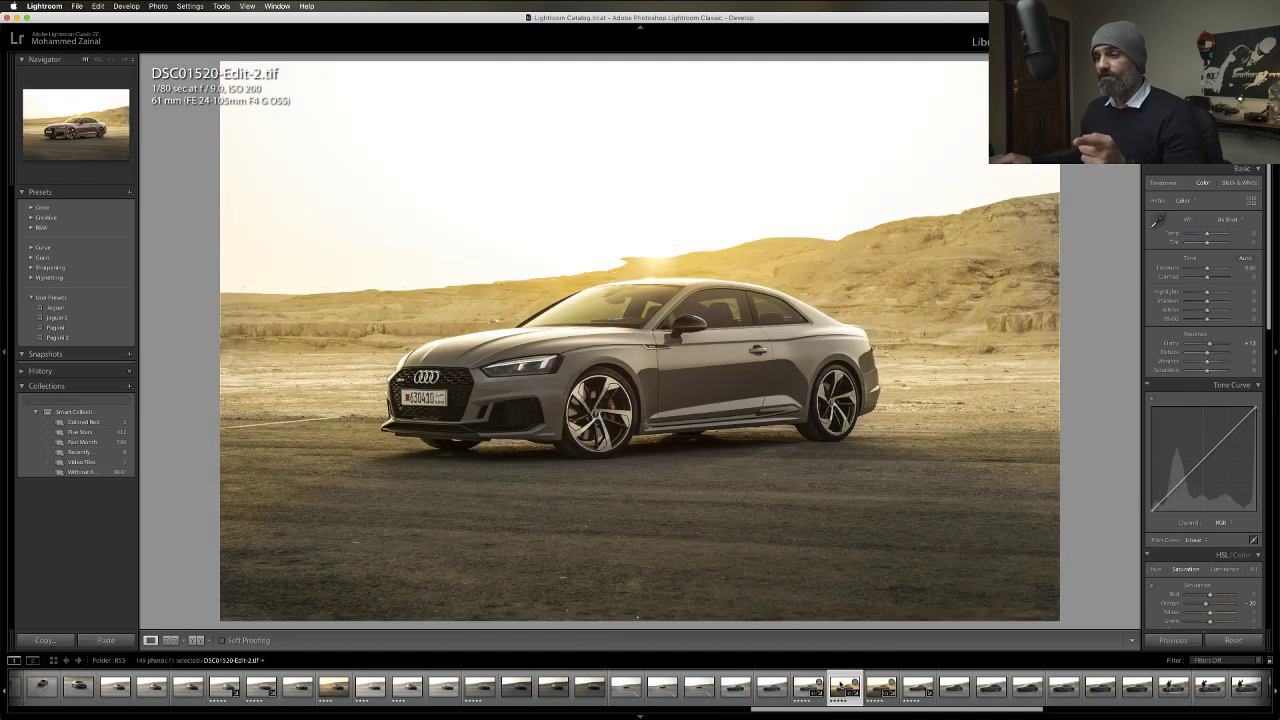
Show the Udemy page of the Photoshop for Car Photography course and move its window out of the way.
mouse_move(116, 705)
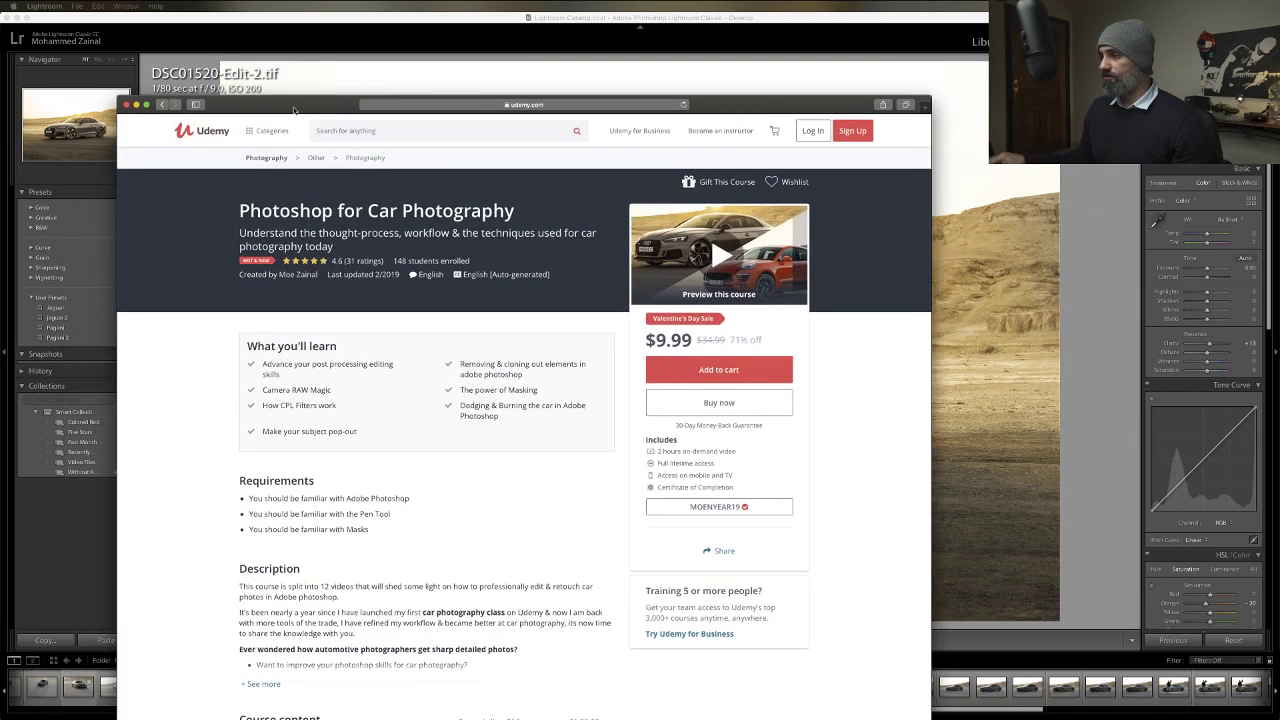
drag(294, 109, 306, 109)
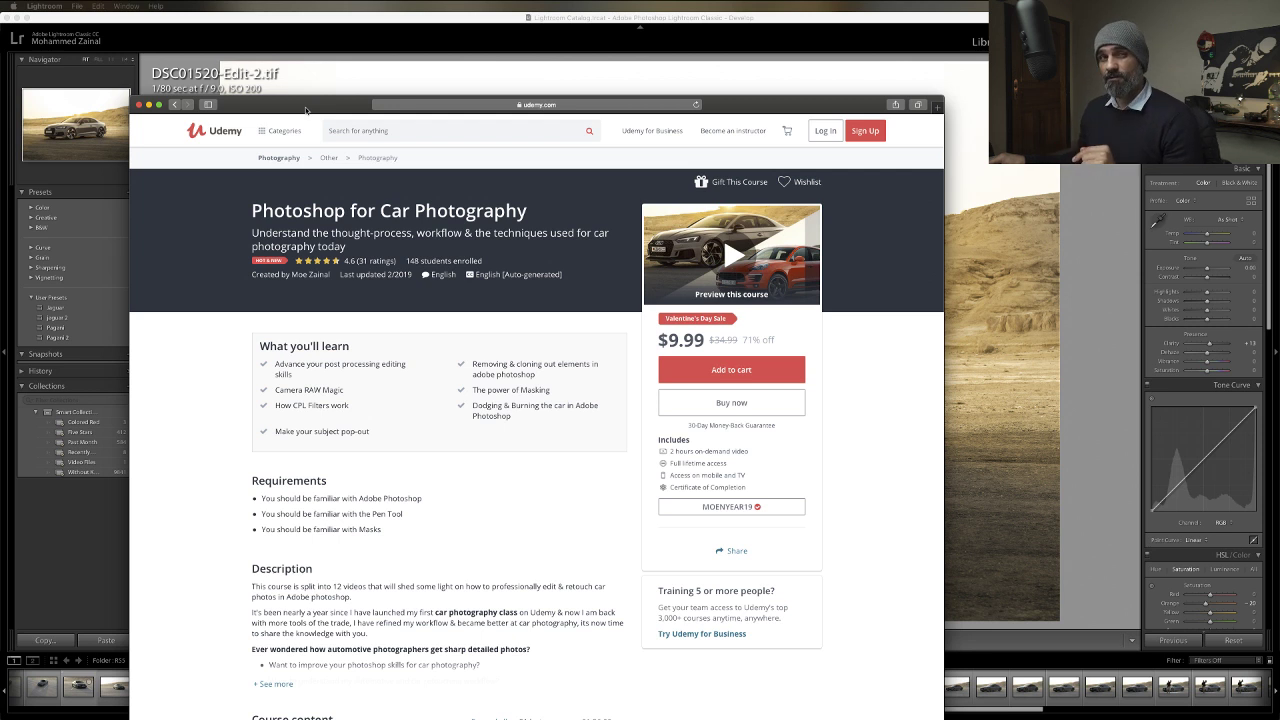
drag(306, 108, 0, 106)
key(super+m)
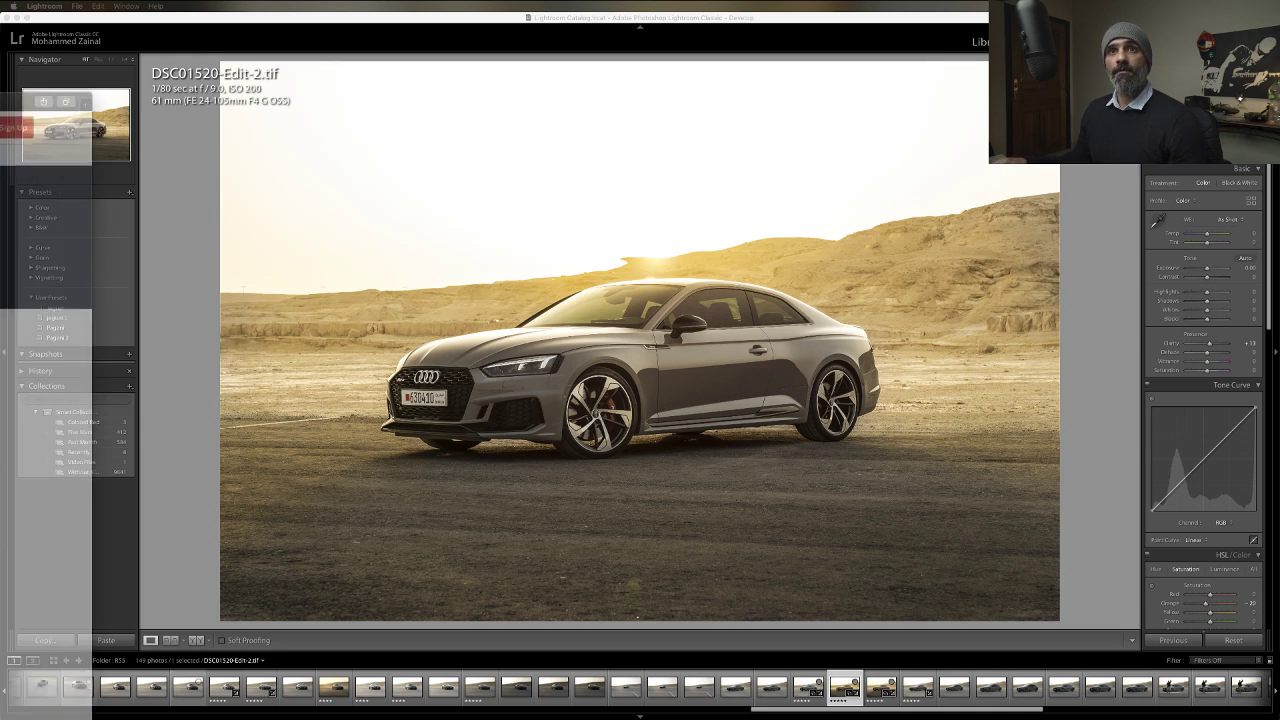
Bring back the Udemy course page, expand the BONUS EDIT - AUDI RS5 EDIT lectures, and move the window aside.
click(40, 192)
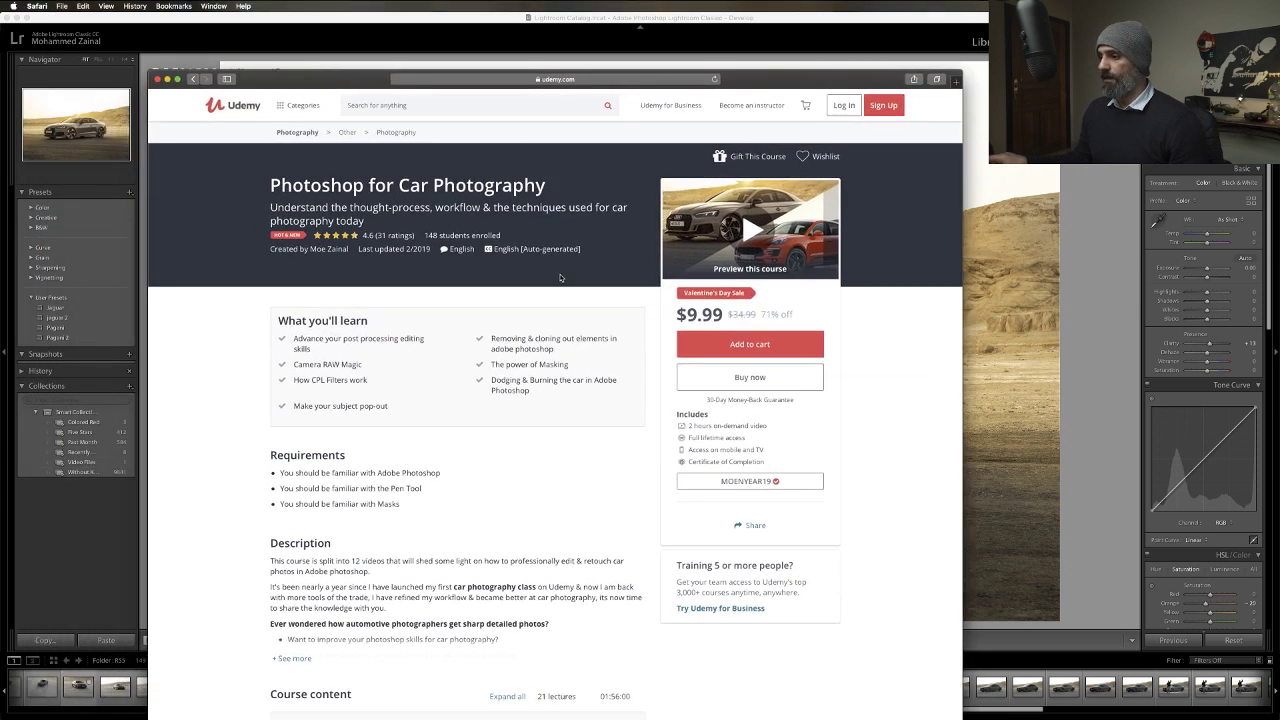
scroll(560, 277, down, 5)
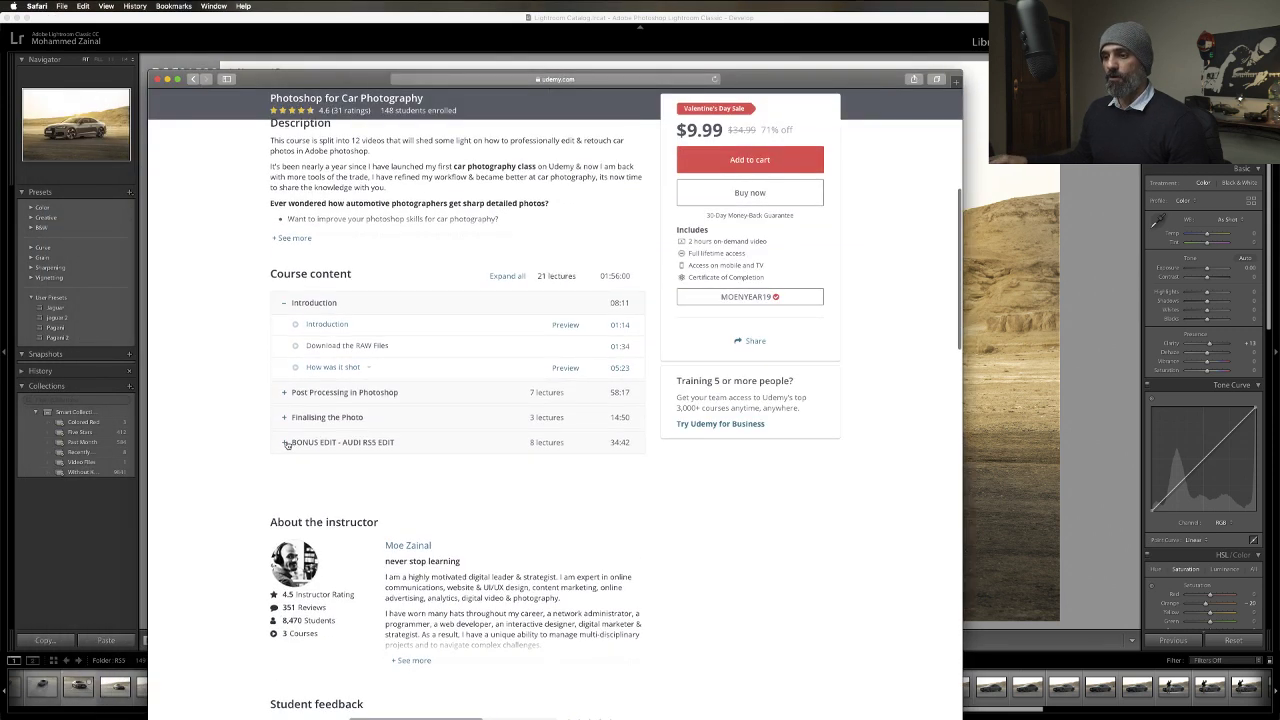
click(287, 442)
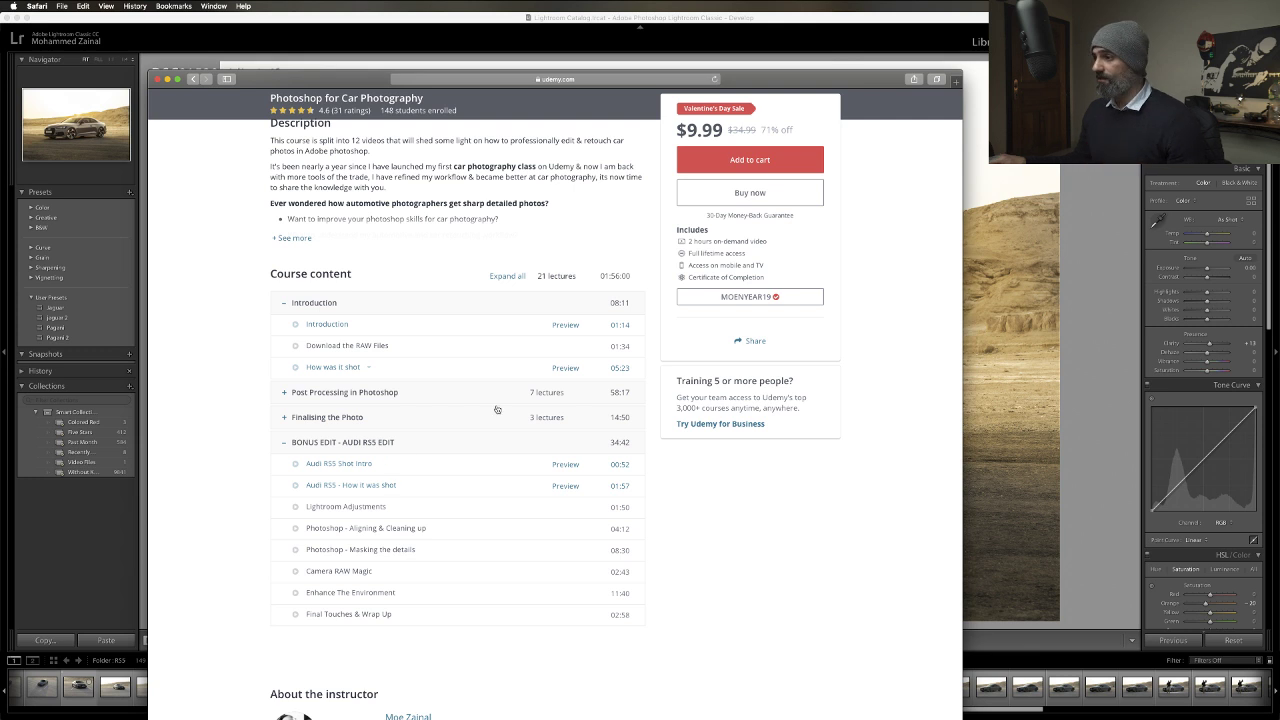
drag(768, 81, 5, 105)
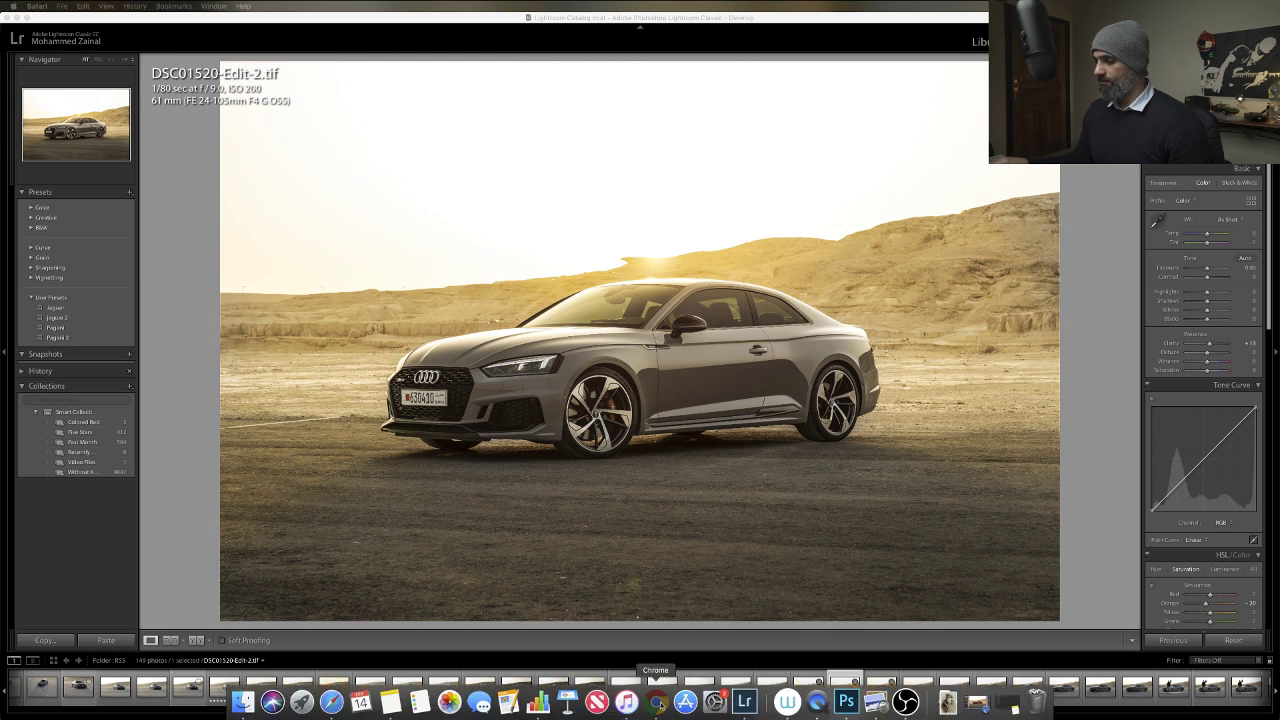
Bring up the YouTube live chat window in Chrome and switch Lightroom to the Library module.
right_click(657, 703)
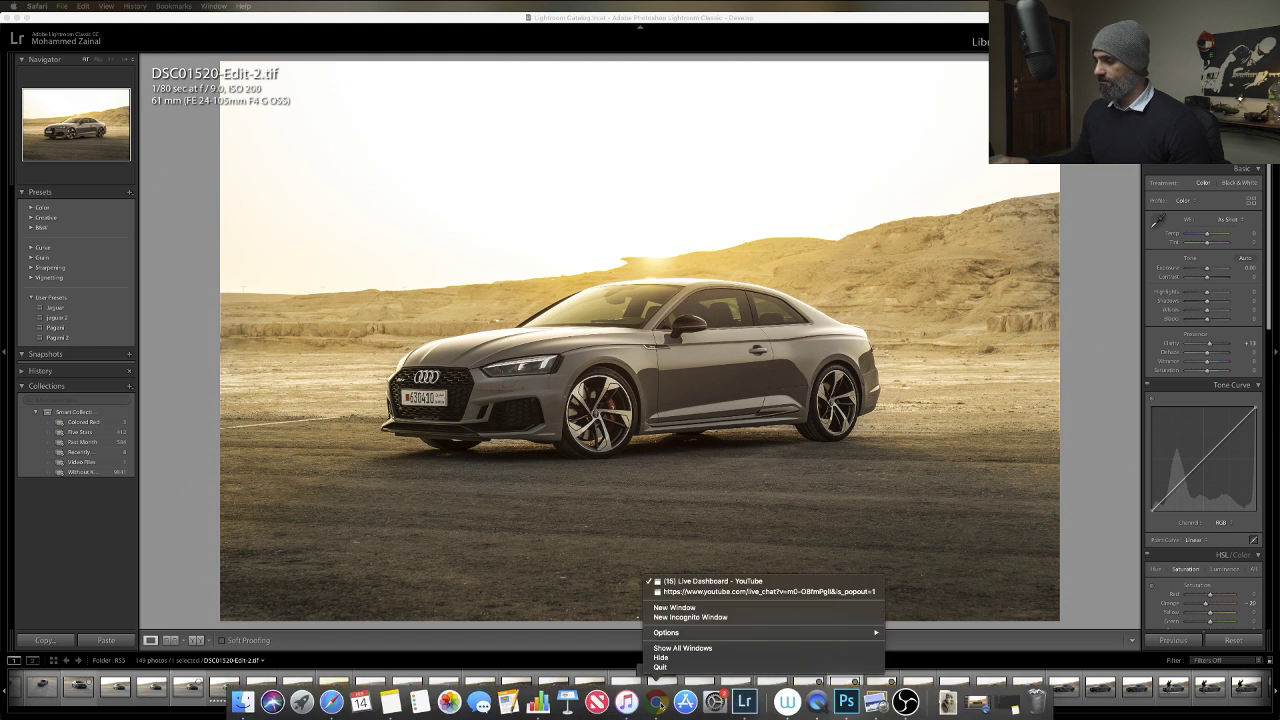
click(703, 592)
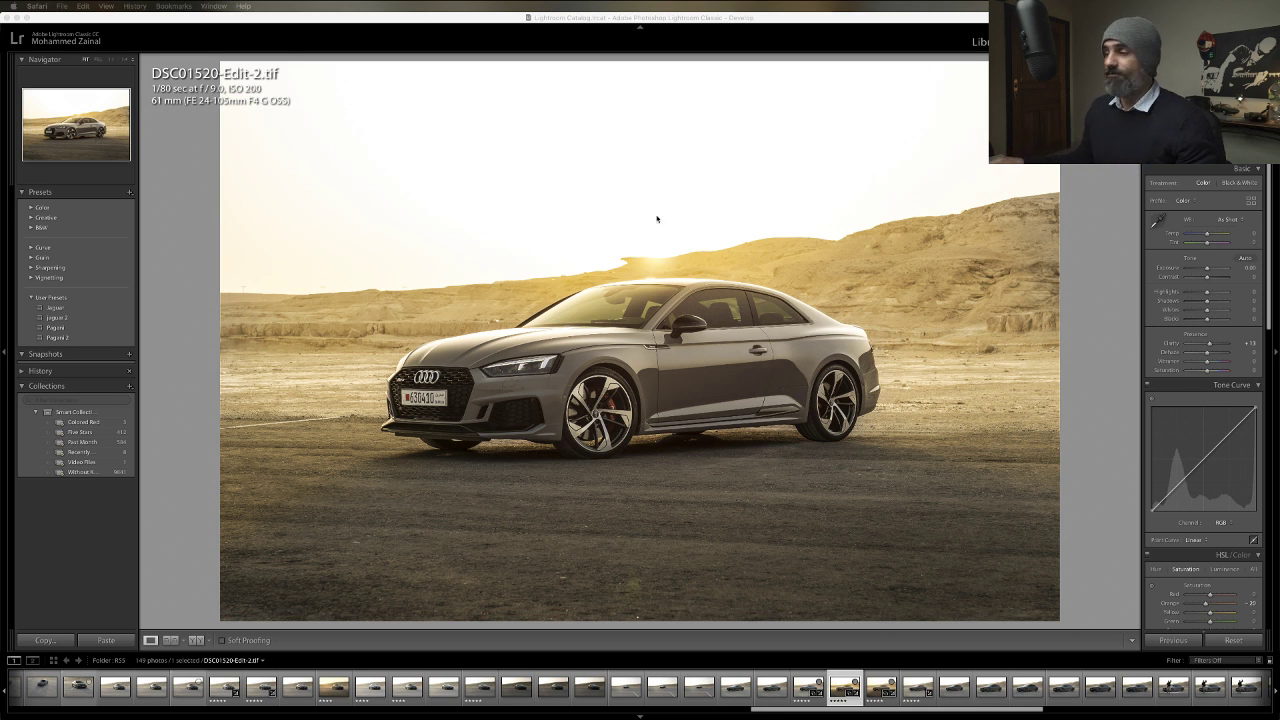
click(1005, 41)
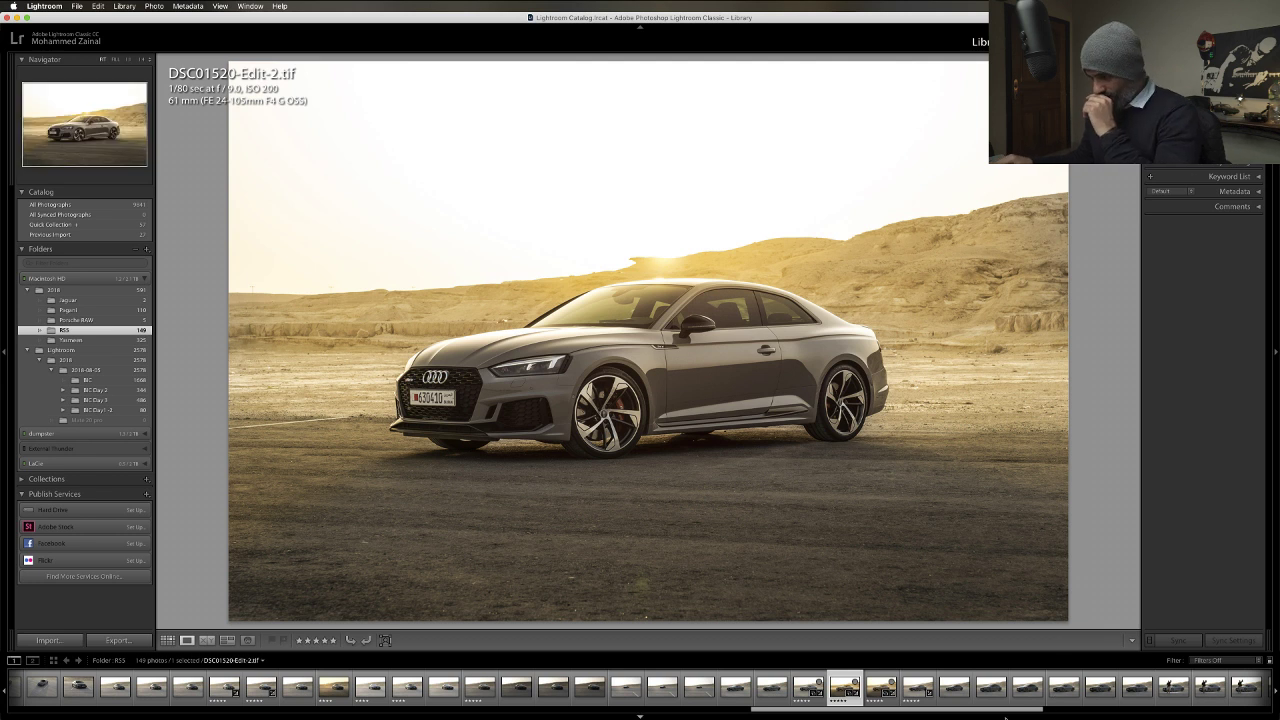
Switch to Photoshop and add a new empty layer above the Background of the DSC01520-Edit-2 car photo.
mouse_move(1003, 716)
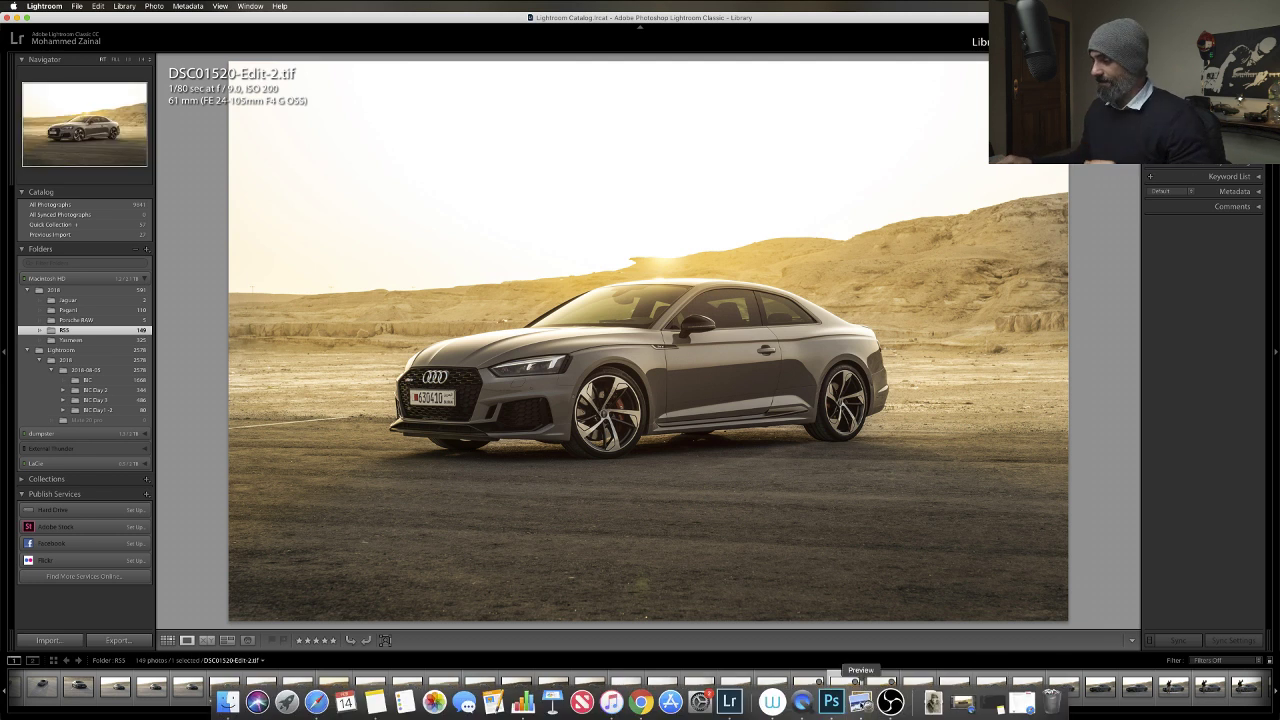
click(831, 703)
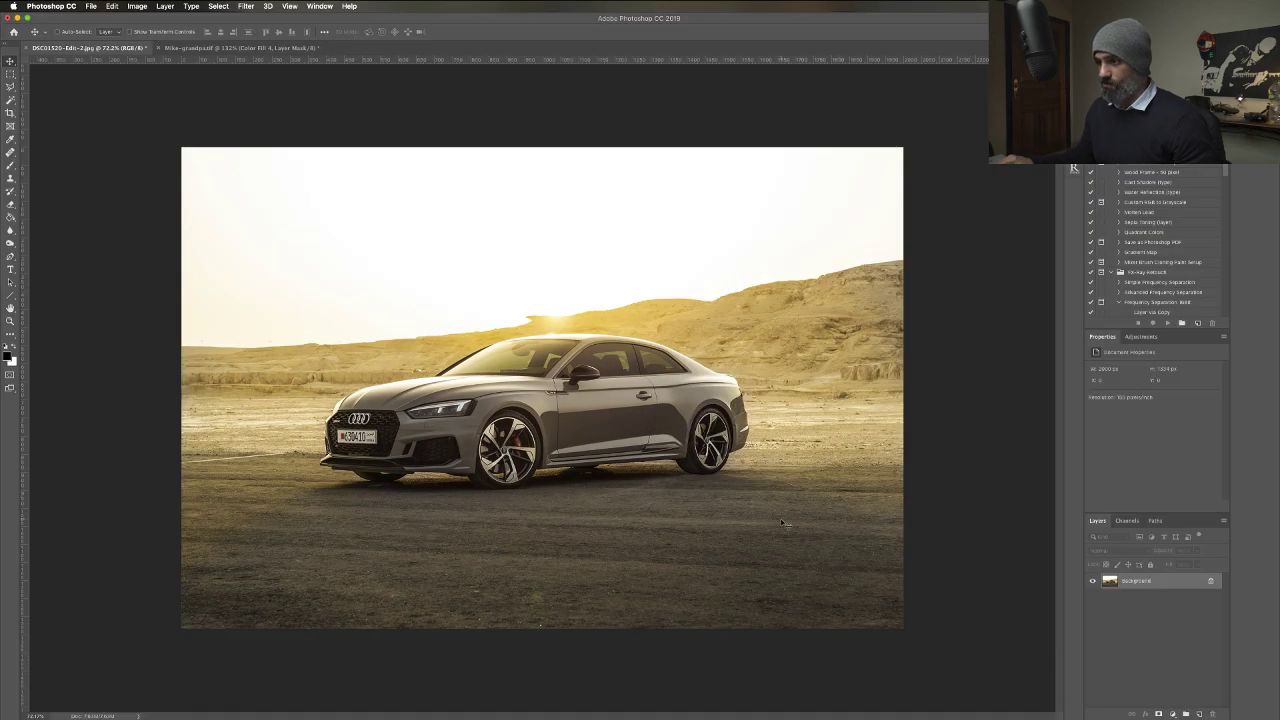
scroll(617, 443, up, 5)
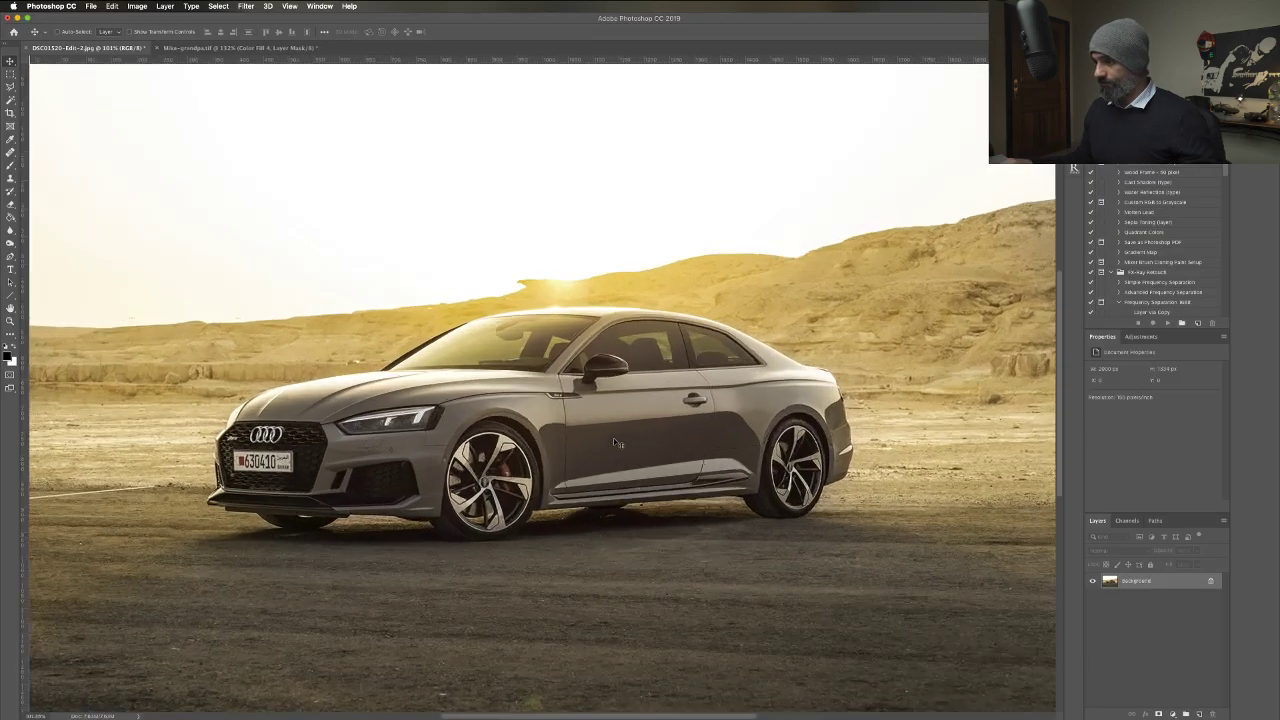
scroll(617, 443, up, 3)
scroll(617, 443, right, 3)
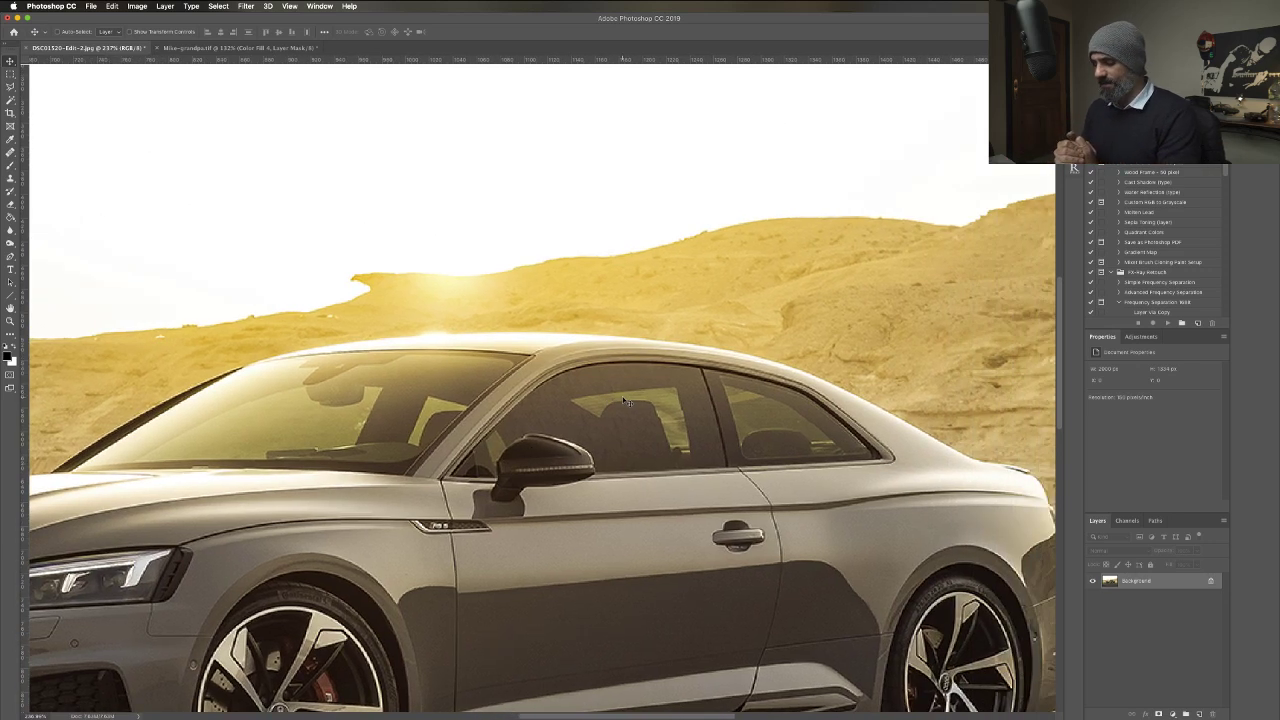
key(p)
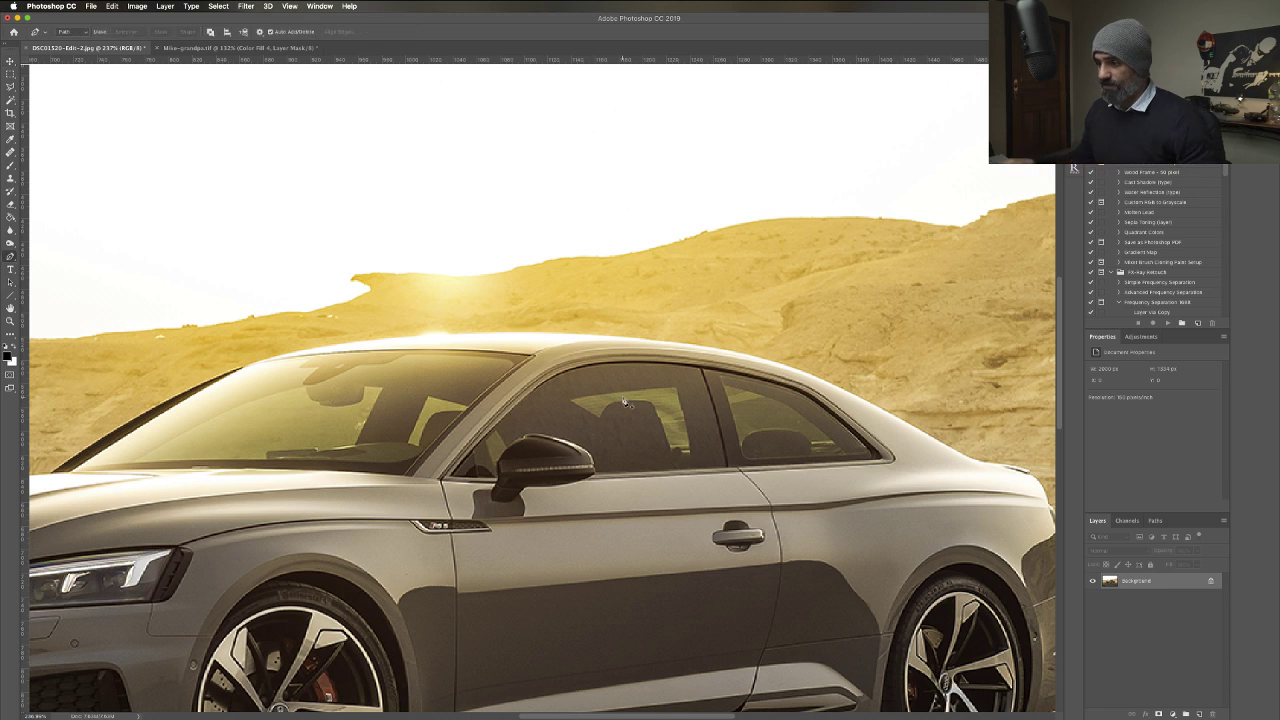
click(1199, 713)
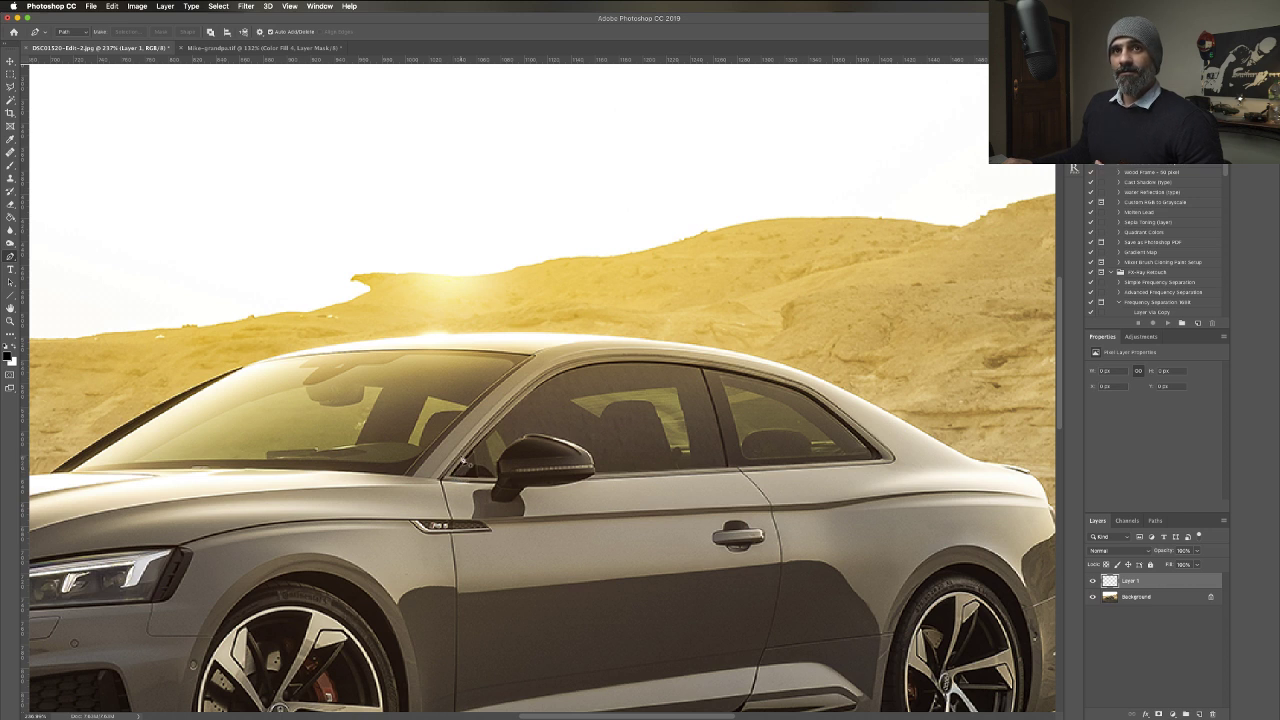
Trace the upper and rear edges of the car's front side window with the Pen tool, starting at its front lower corner.
click(452, 477)
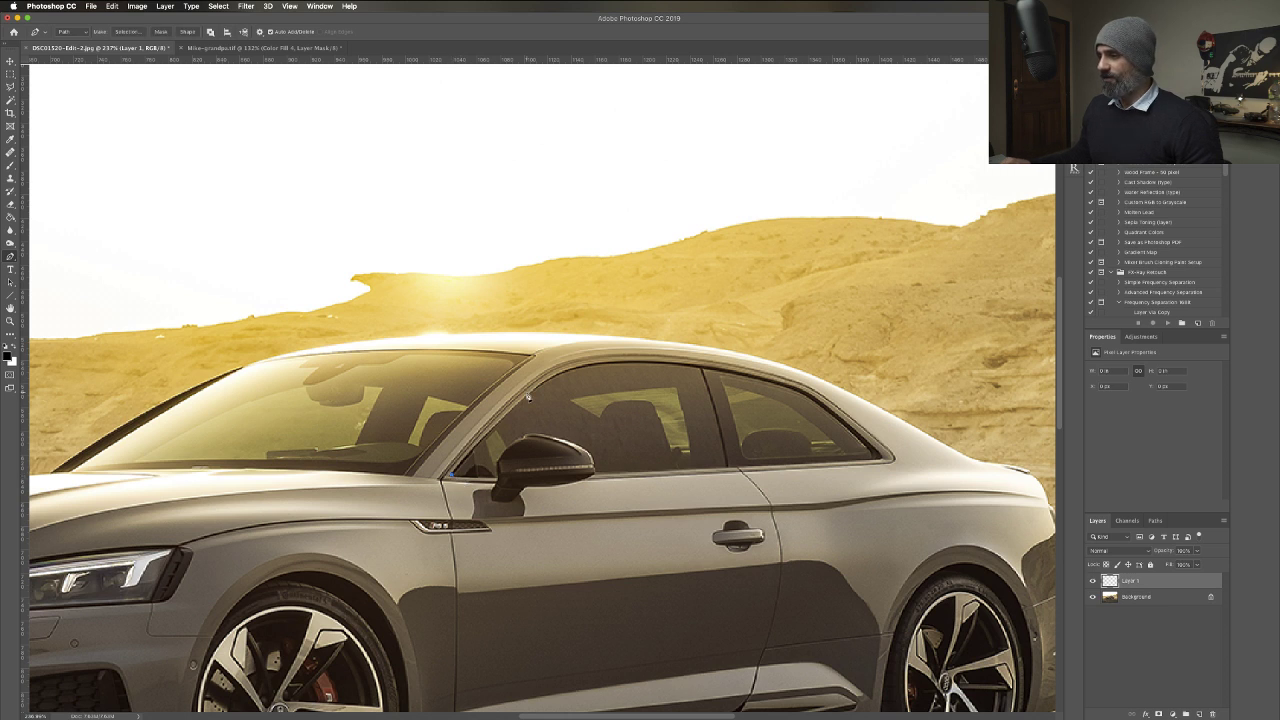
click(589, 369)
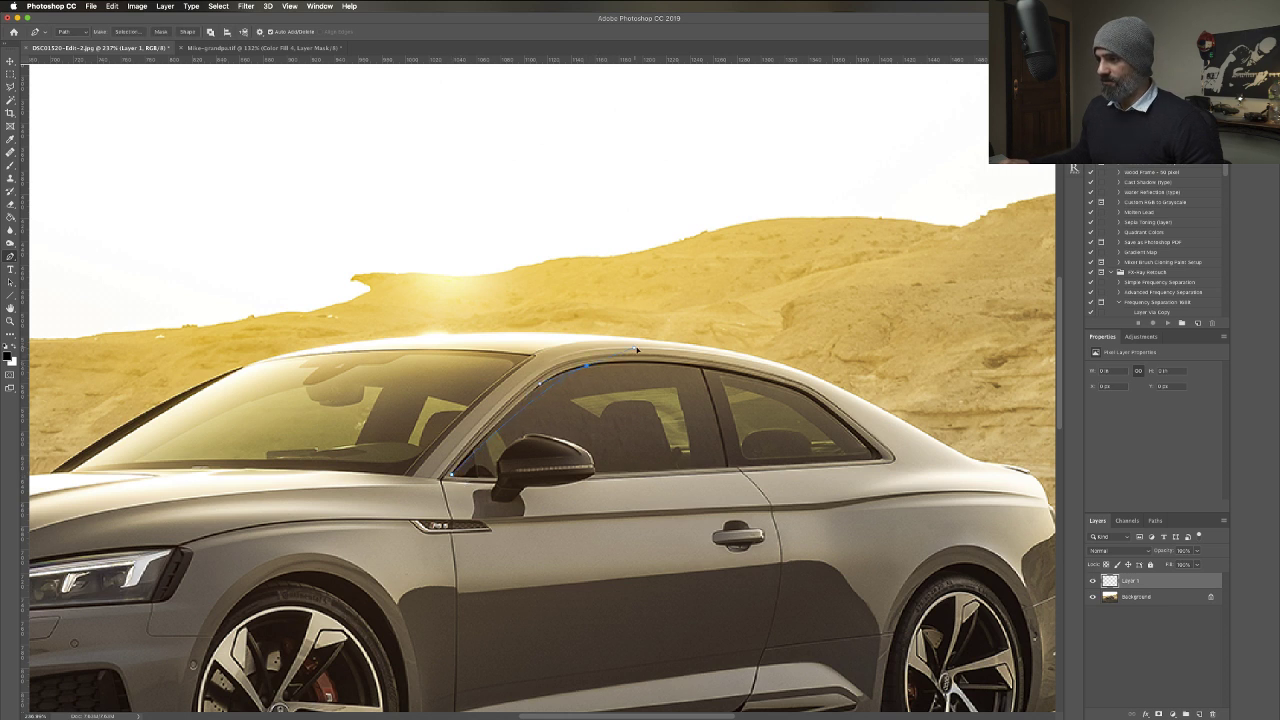
click(637, 359)
drag(637, 360, 638, 367)
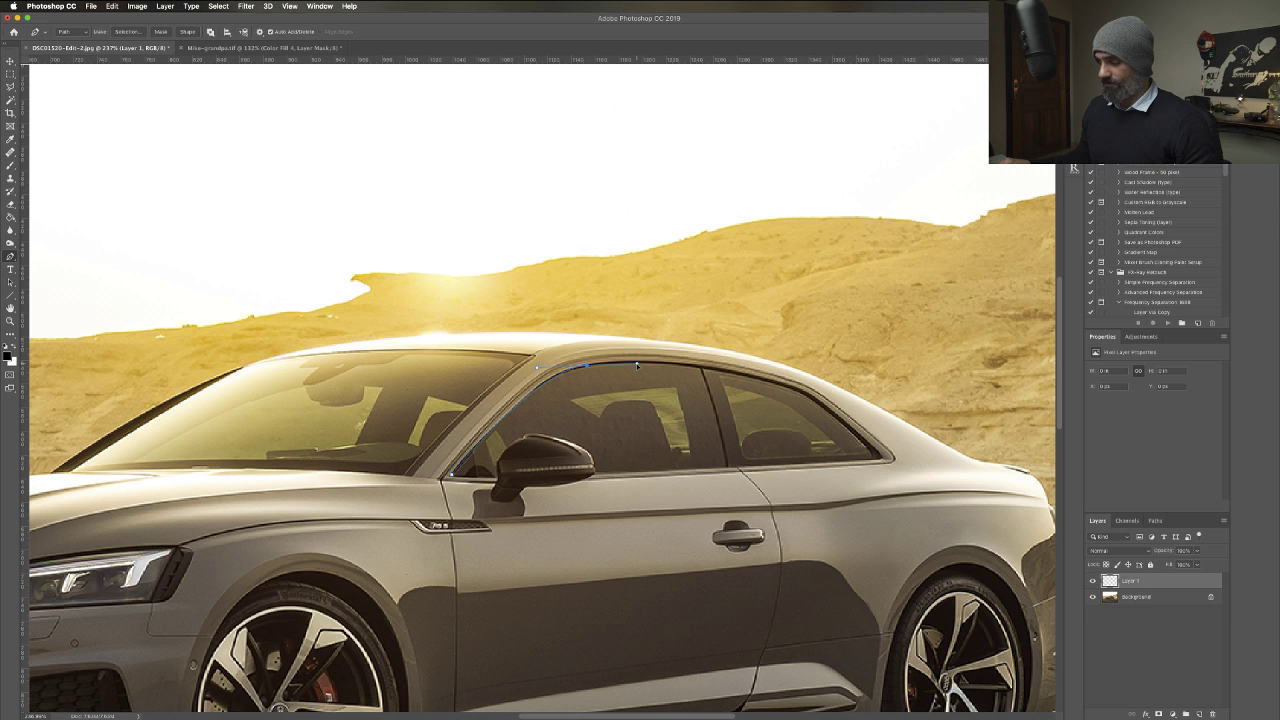
click(702, 372)
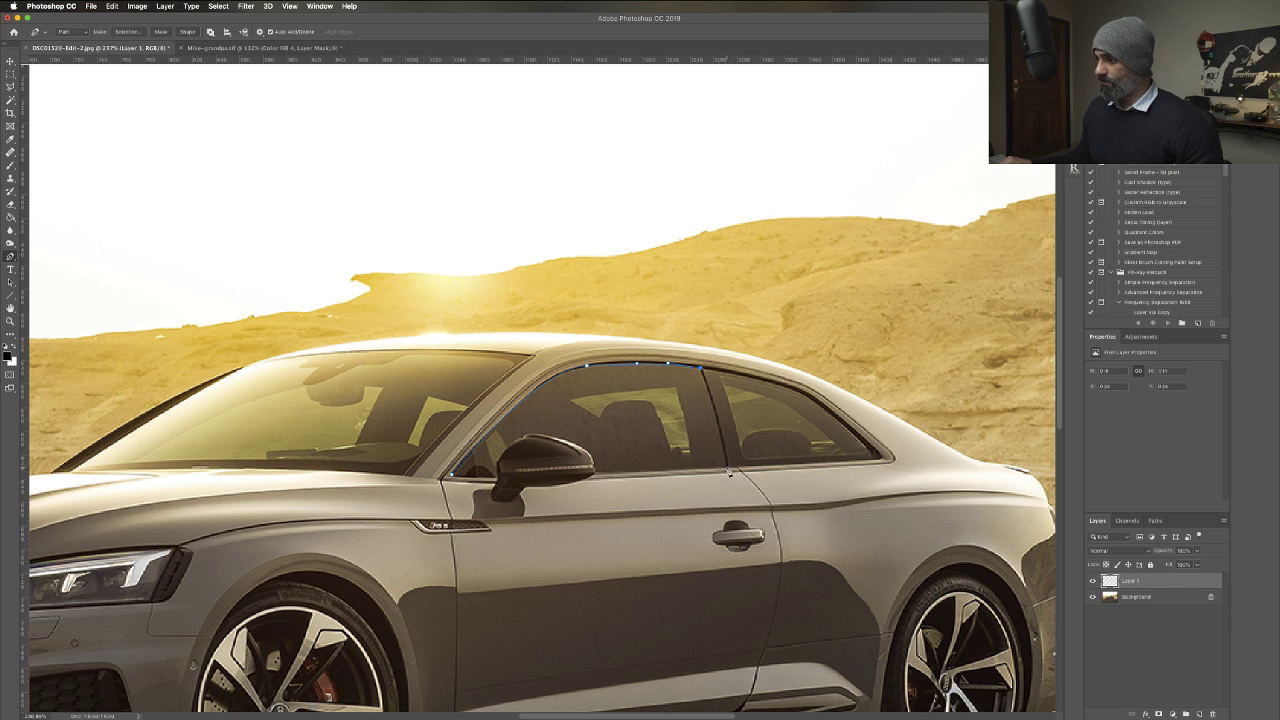
drag(728, 470, 735, 520)
Continue the path along the window's lower edge and around the side mirror, and close it at the starting point.
alt+click(726, 468)
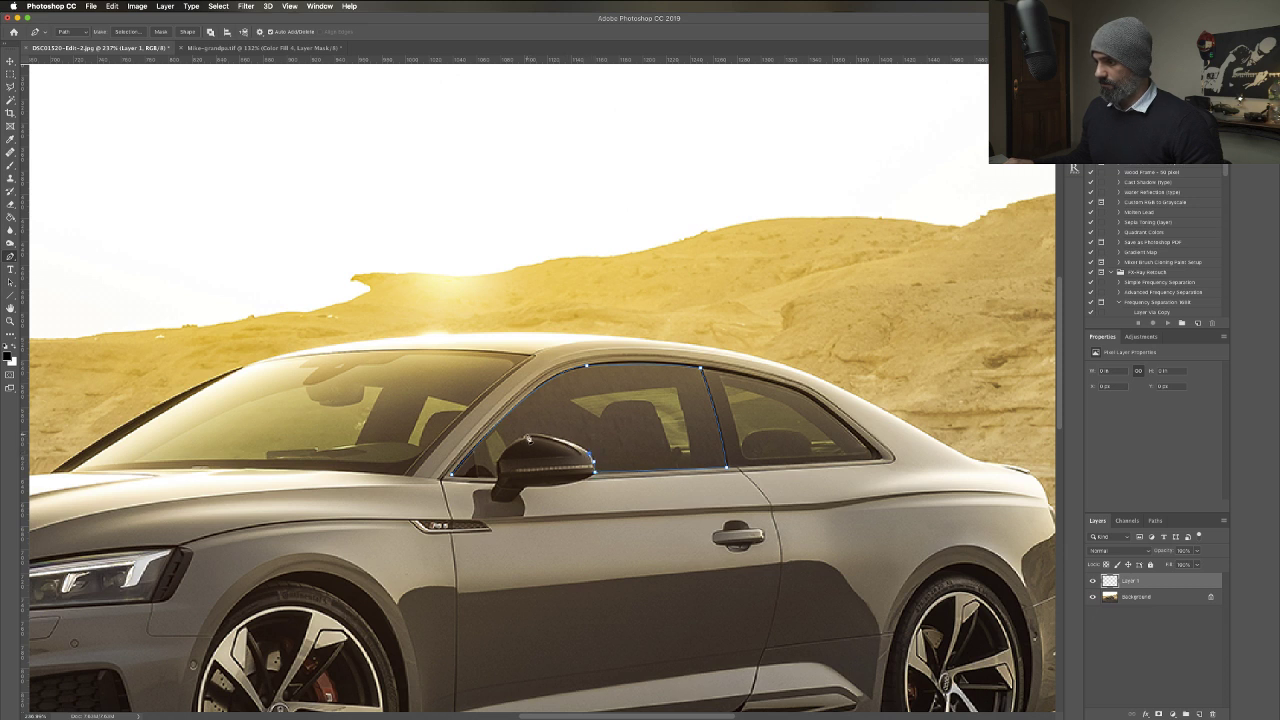
drag(527, 436, 482, 434)
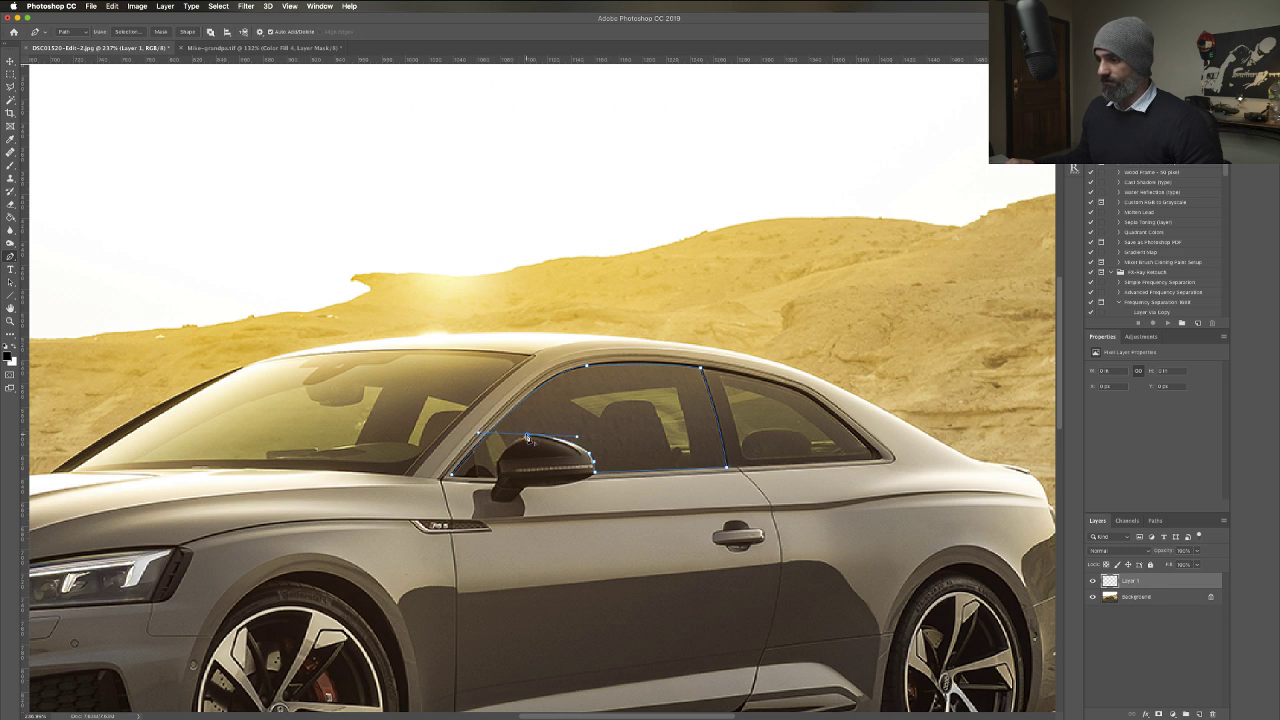
alt+click(526, 437)
drag(485, 479, 510, 445)
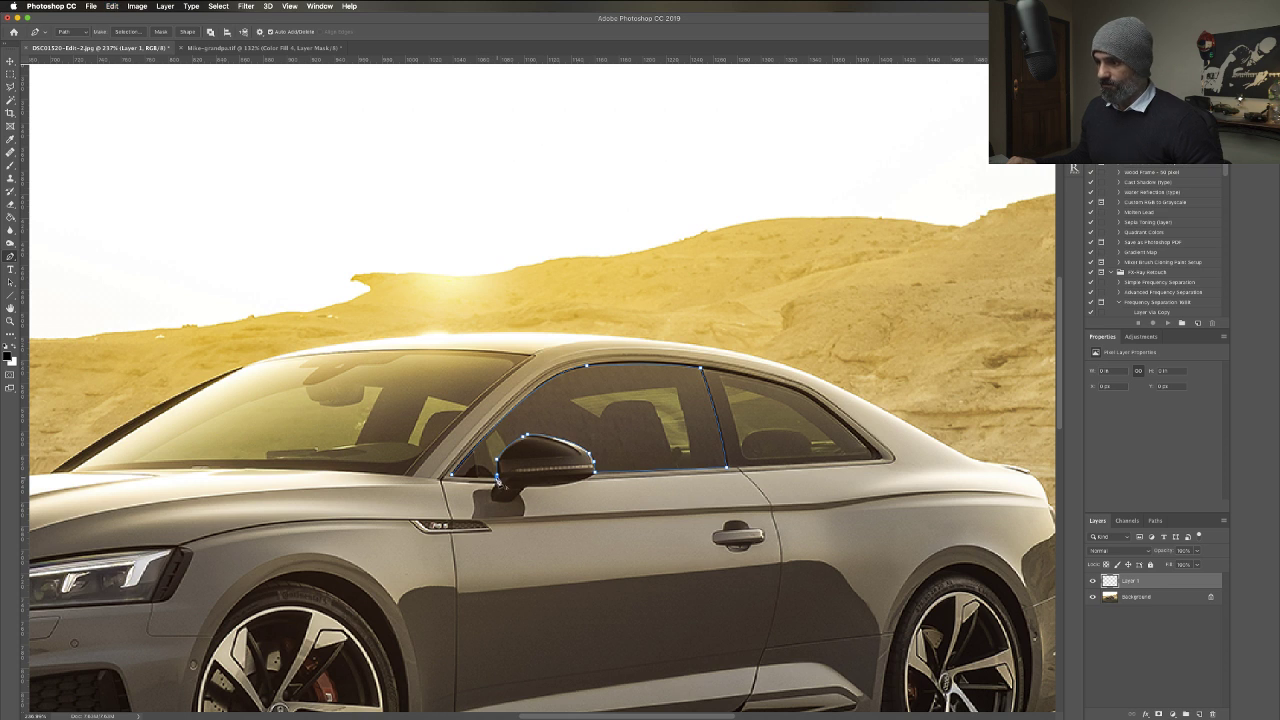
click(453, 479)
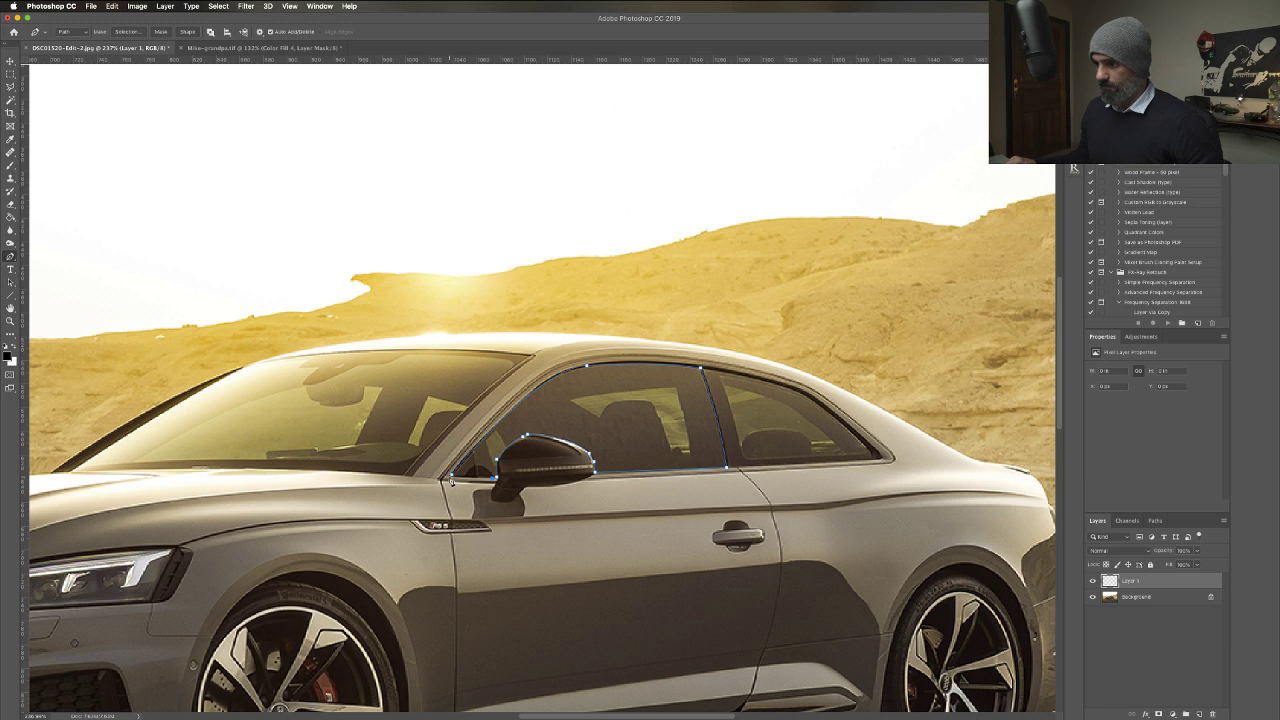
Convert the front side window path into a new anti-aliased selection with a 0.5-pixel feather radius.
right_click(603, 419)
click(636, 460)
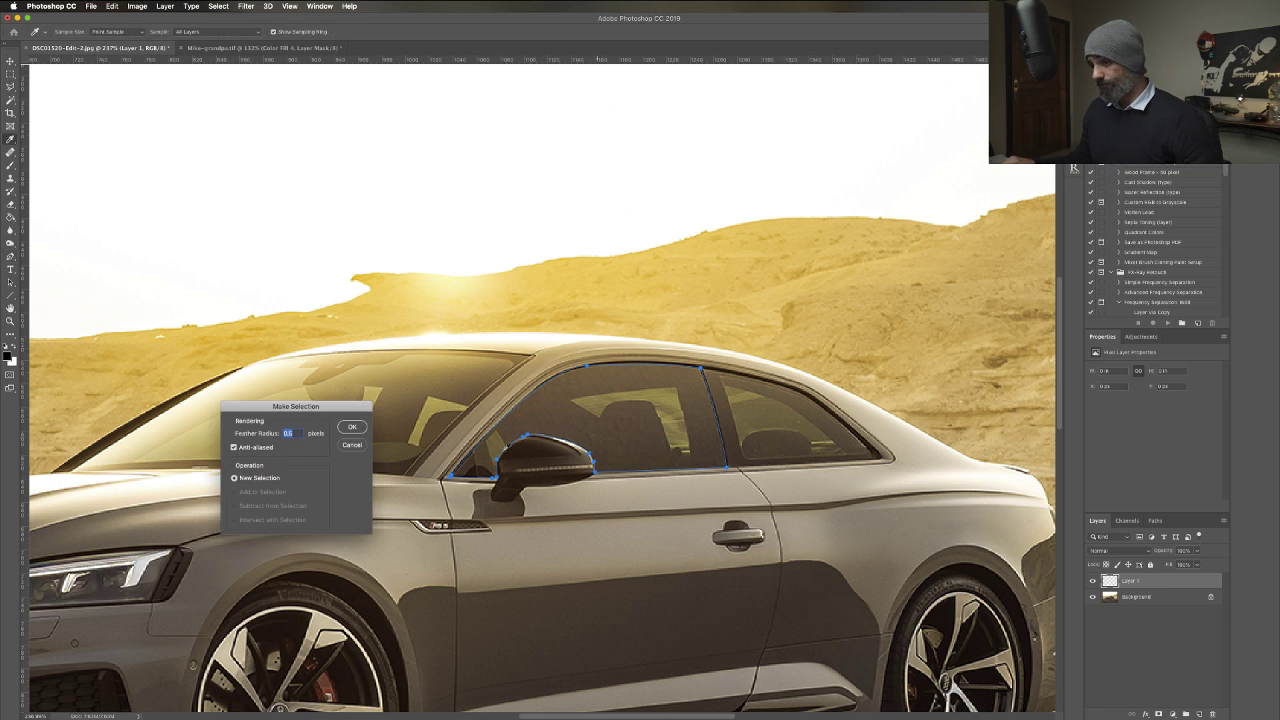
click(349, 428)
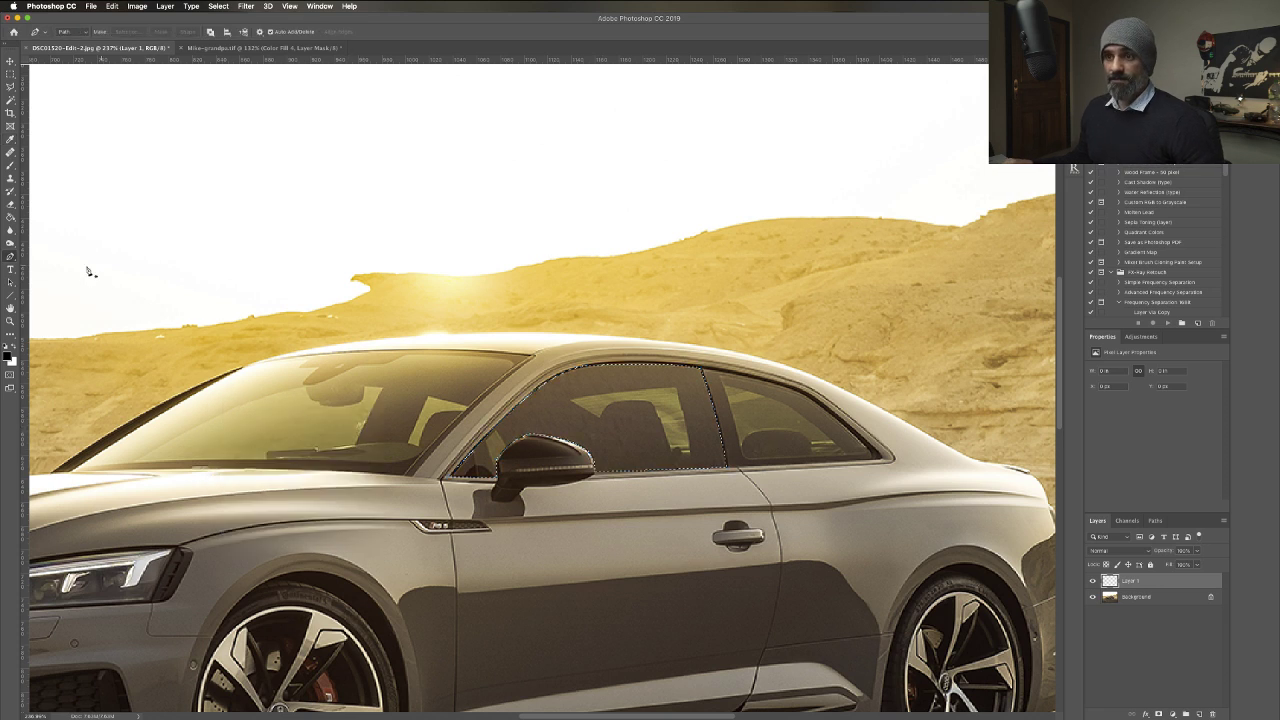
Fill the window selection on Layer 1 with black using the Paint Bucket tool, and deselect it.
click(10, 218)
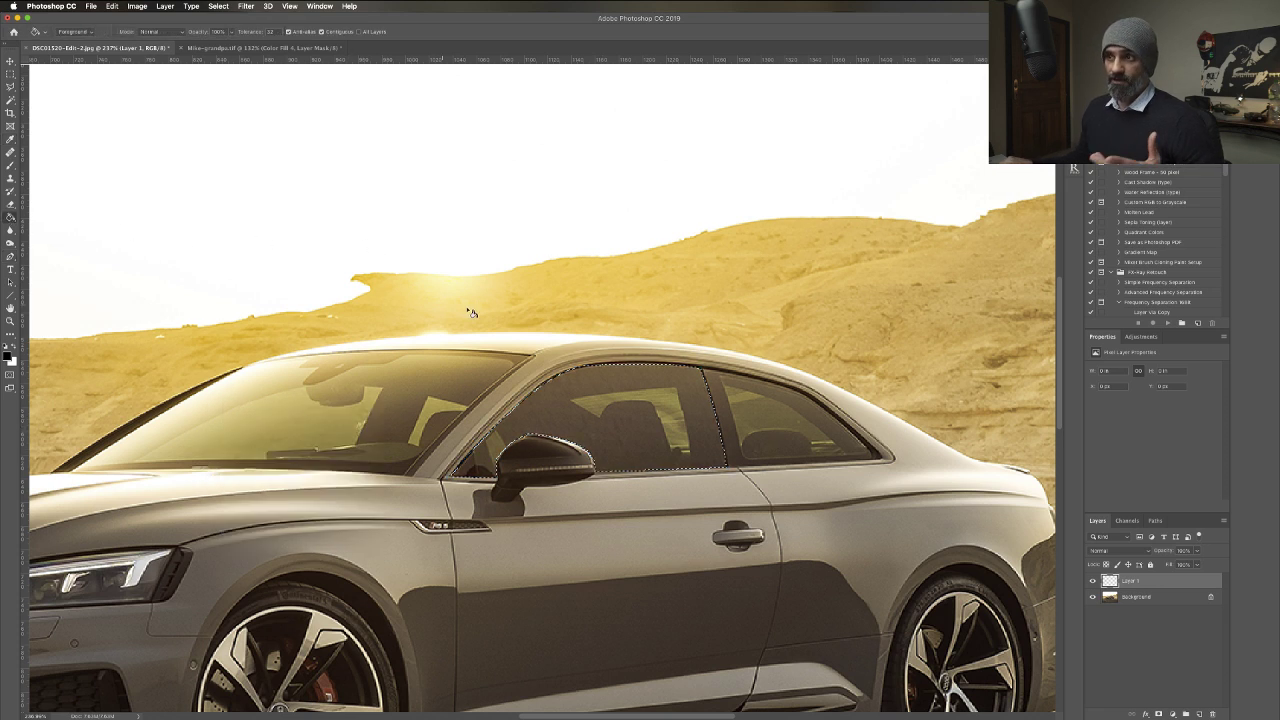
click(645, 405)
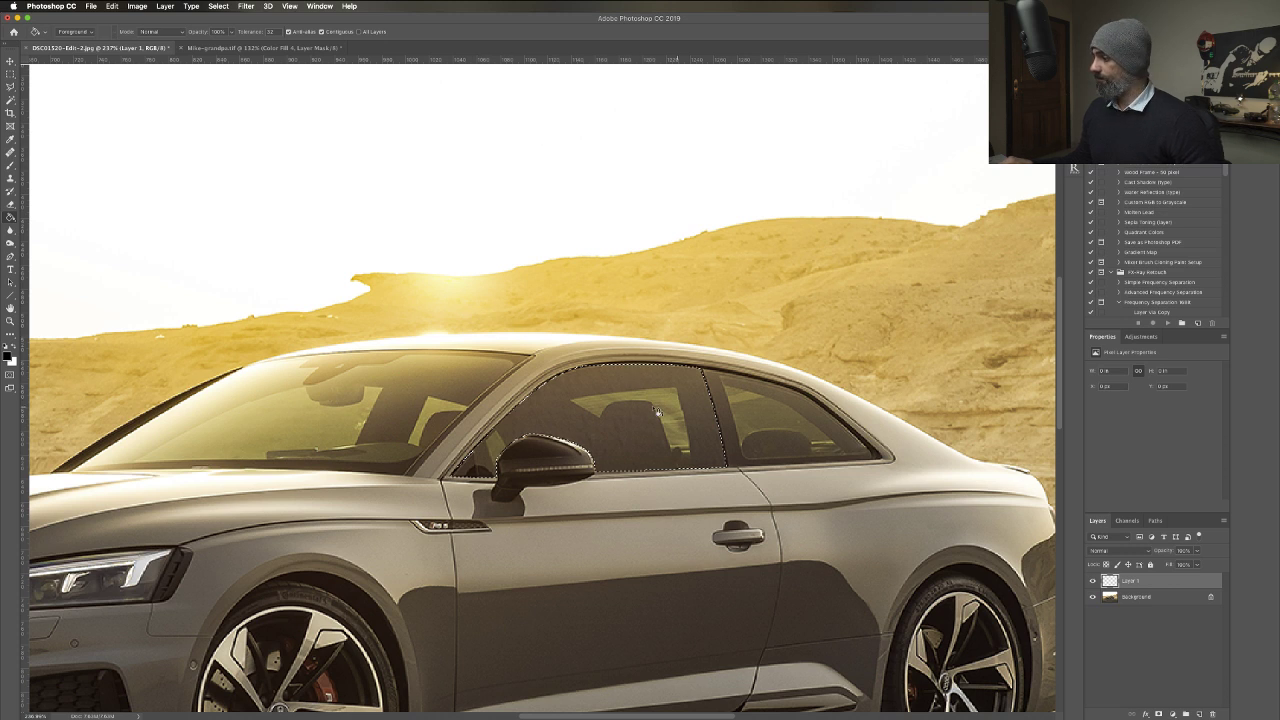
click(617, 400)
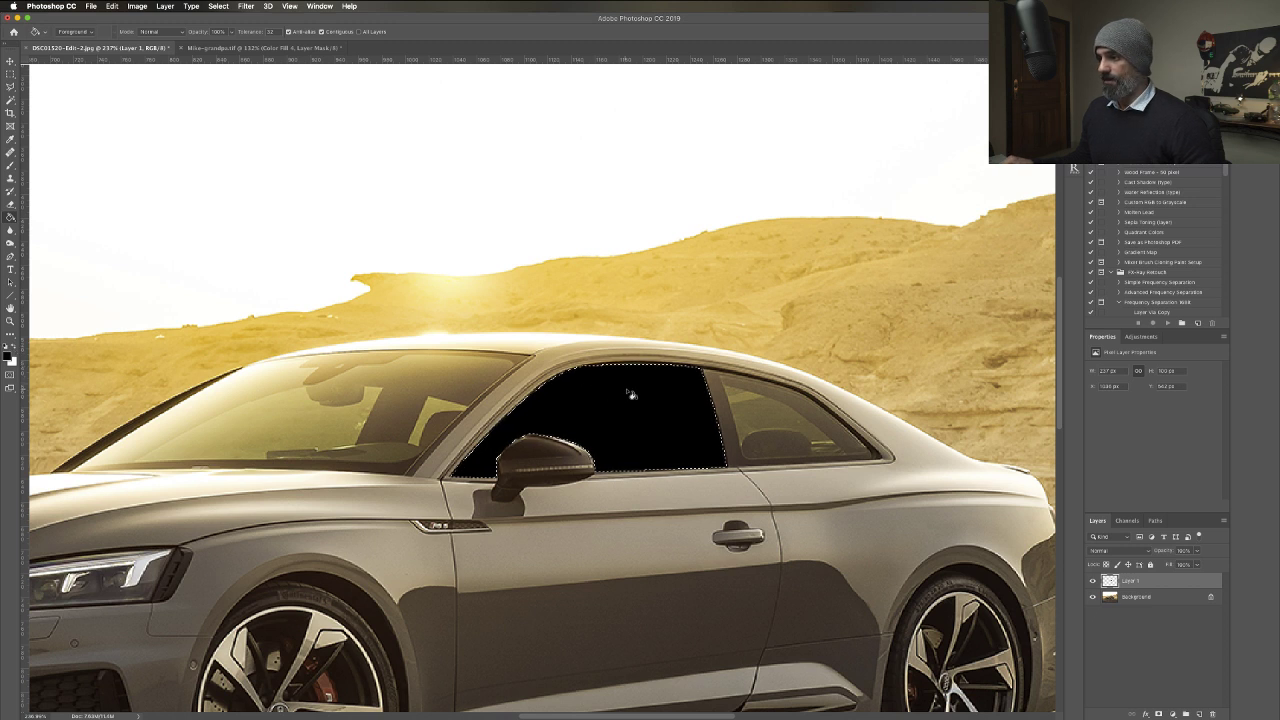
key(super+d)
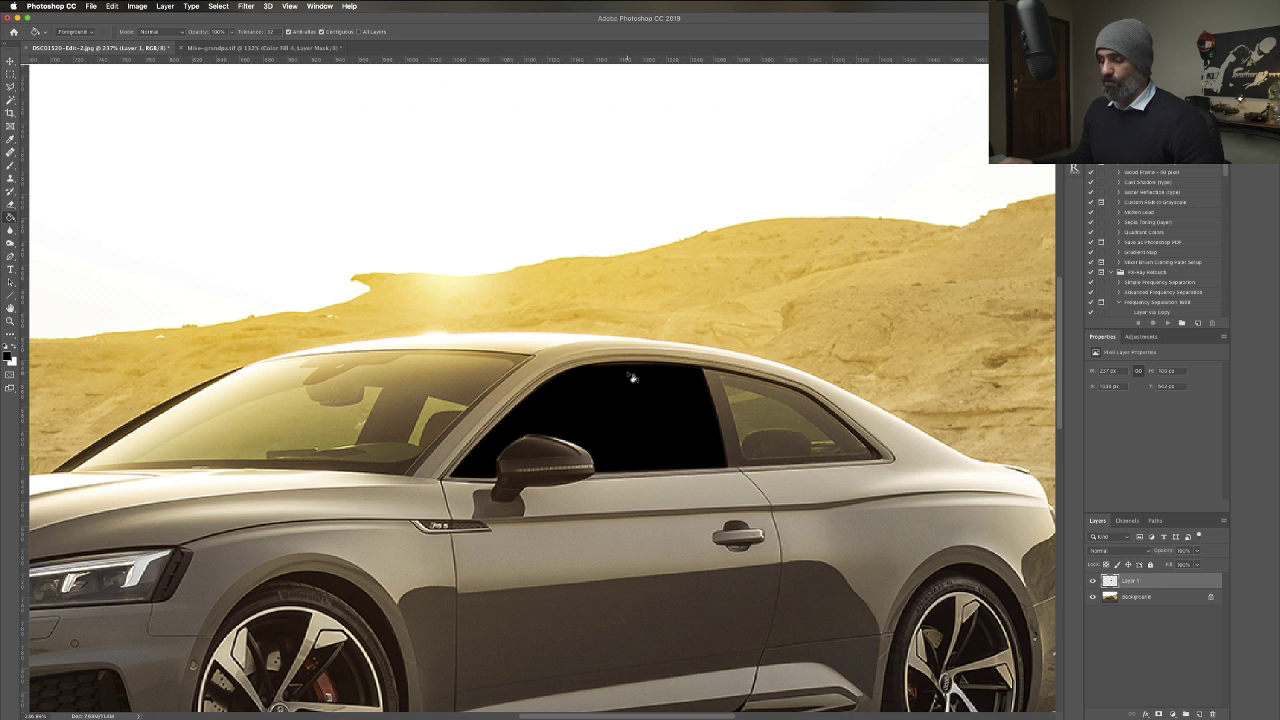
scroll(632, 377, down, 10)
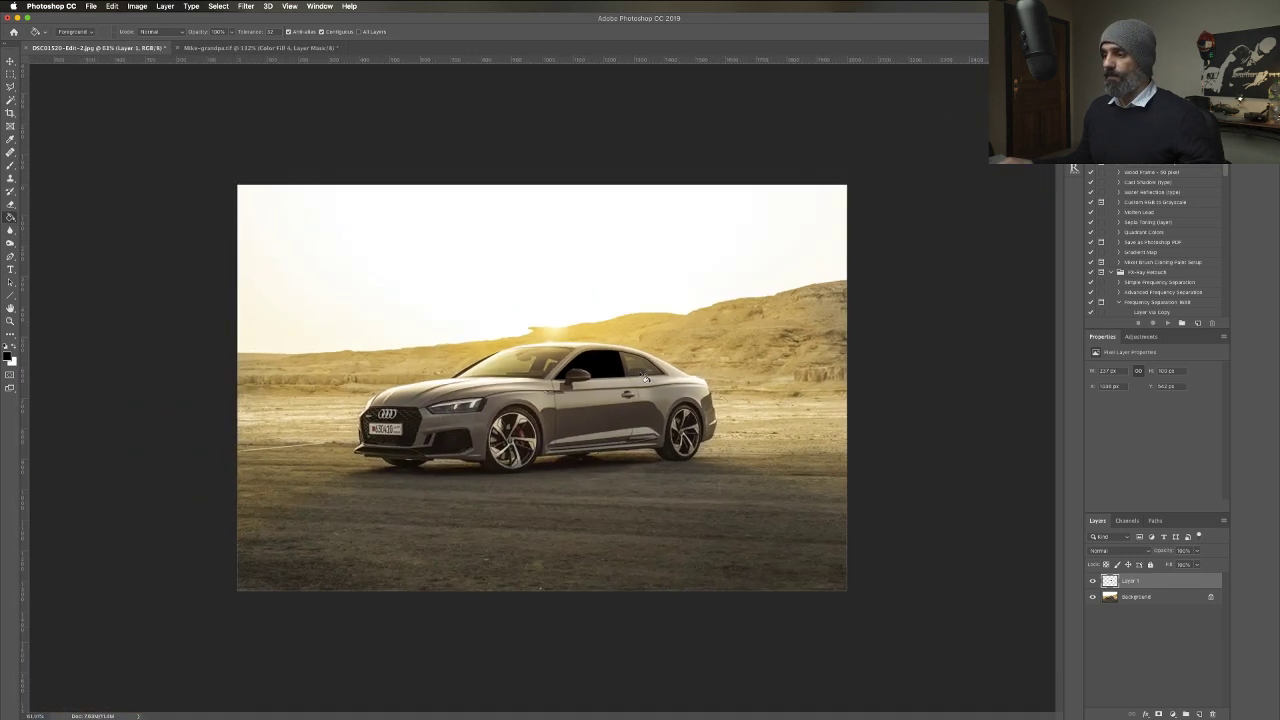
click(645, 377)
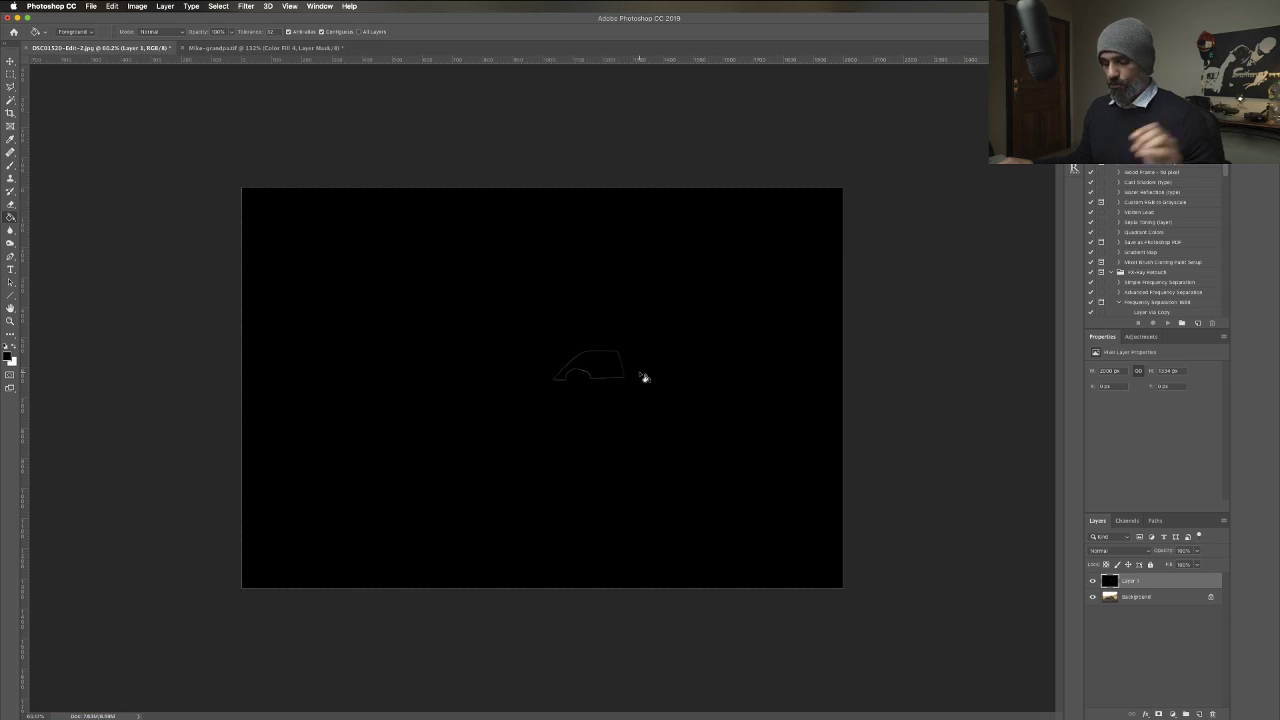
key(ctrl+z)
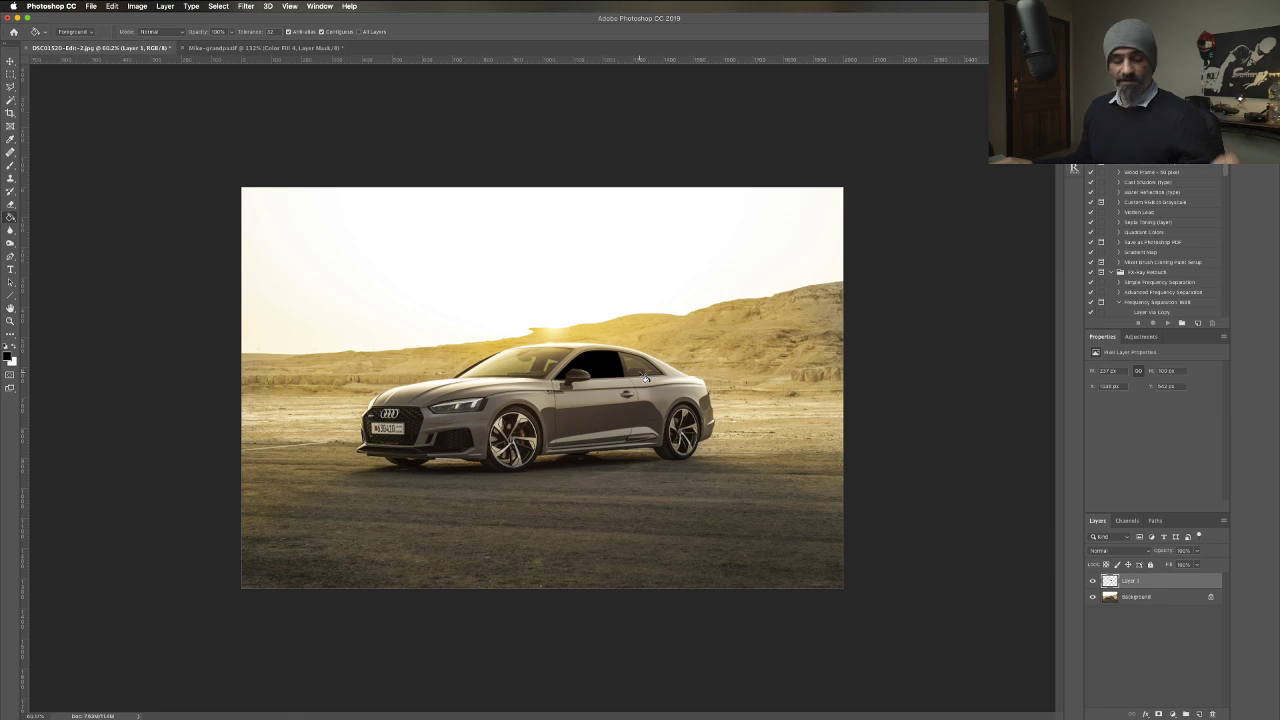
Restore the front side window selection and set the foreground color to a very dark gray.
scroll(645, 377, up, 3)
scroll(645, 377, up, 1)
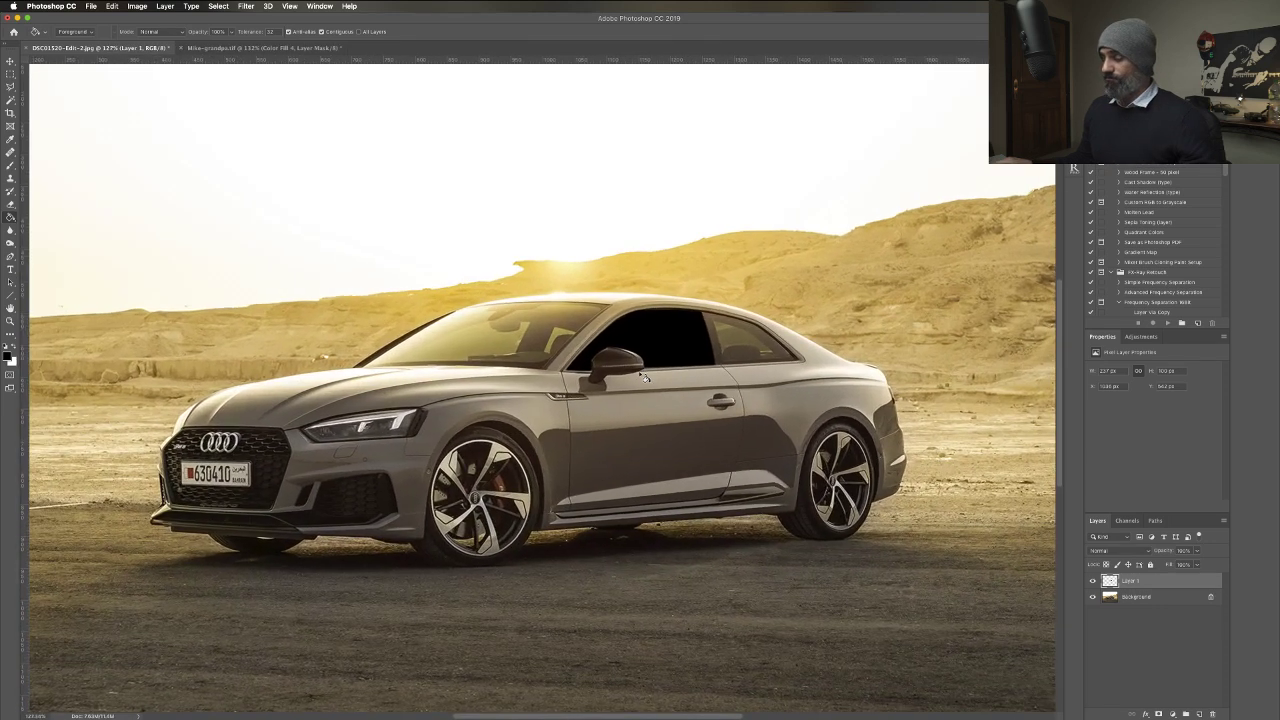
click(644, 375)
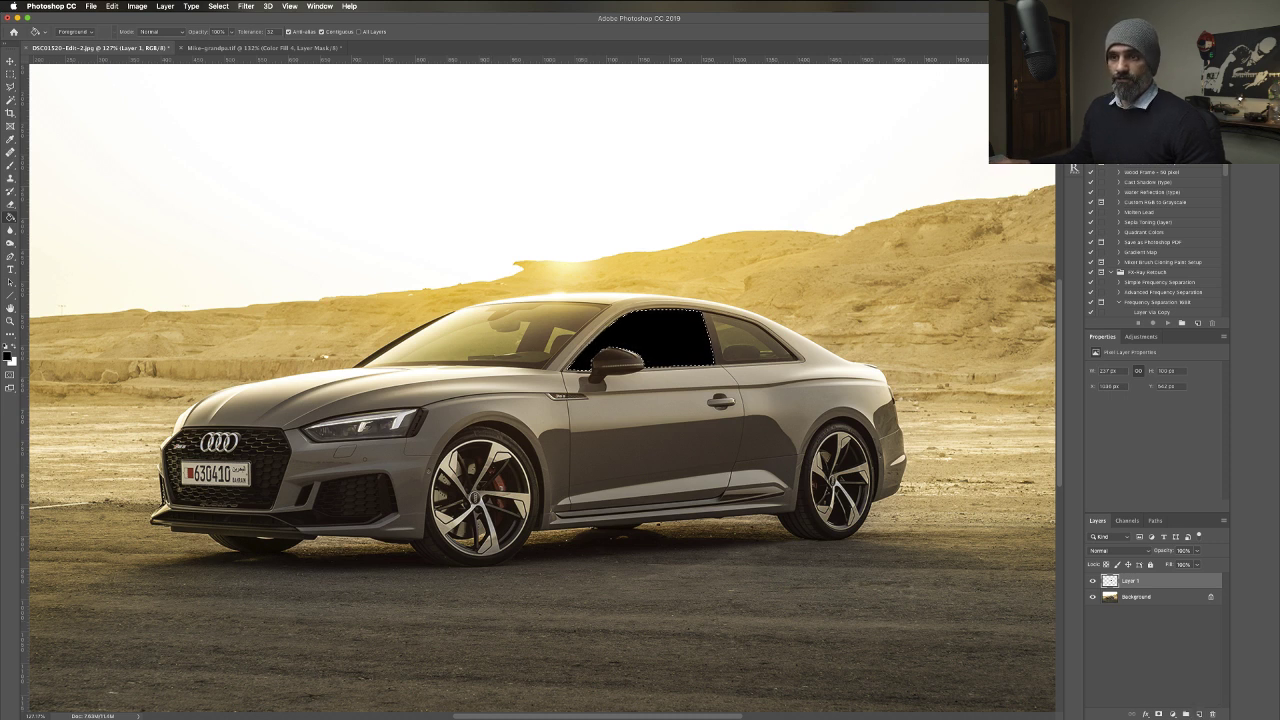
click(8, 354)
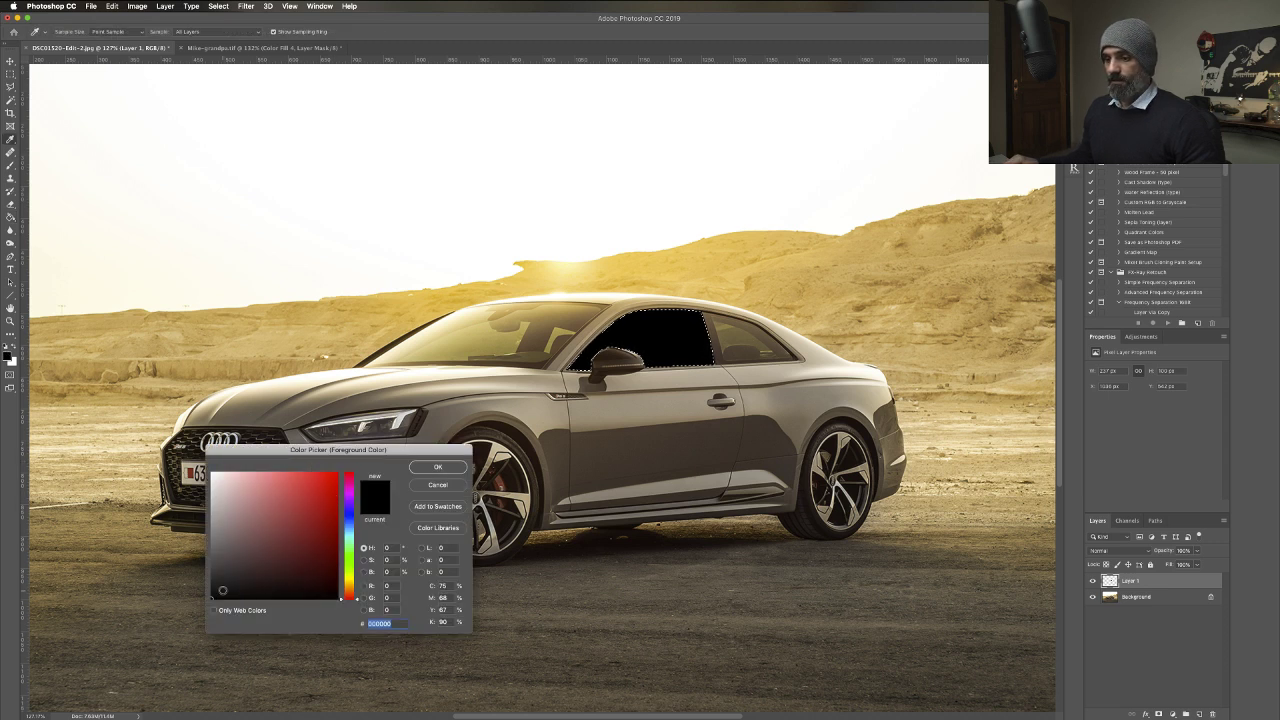
drag(221, 589, 211, 580)
click(451, 470)
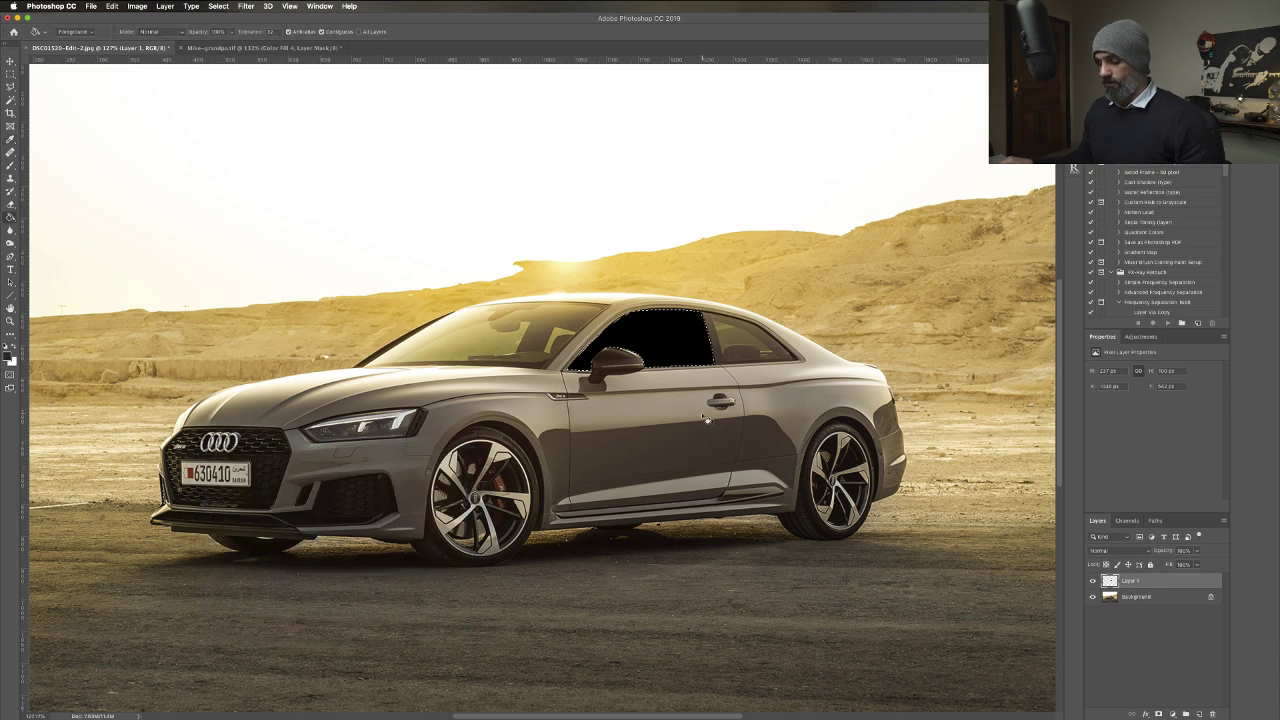
Brush a soft dark-gray highlight over the rear part of the blacked-out window with a large brush at low opacity.
key(b)
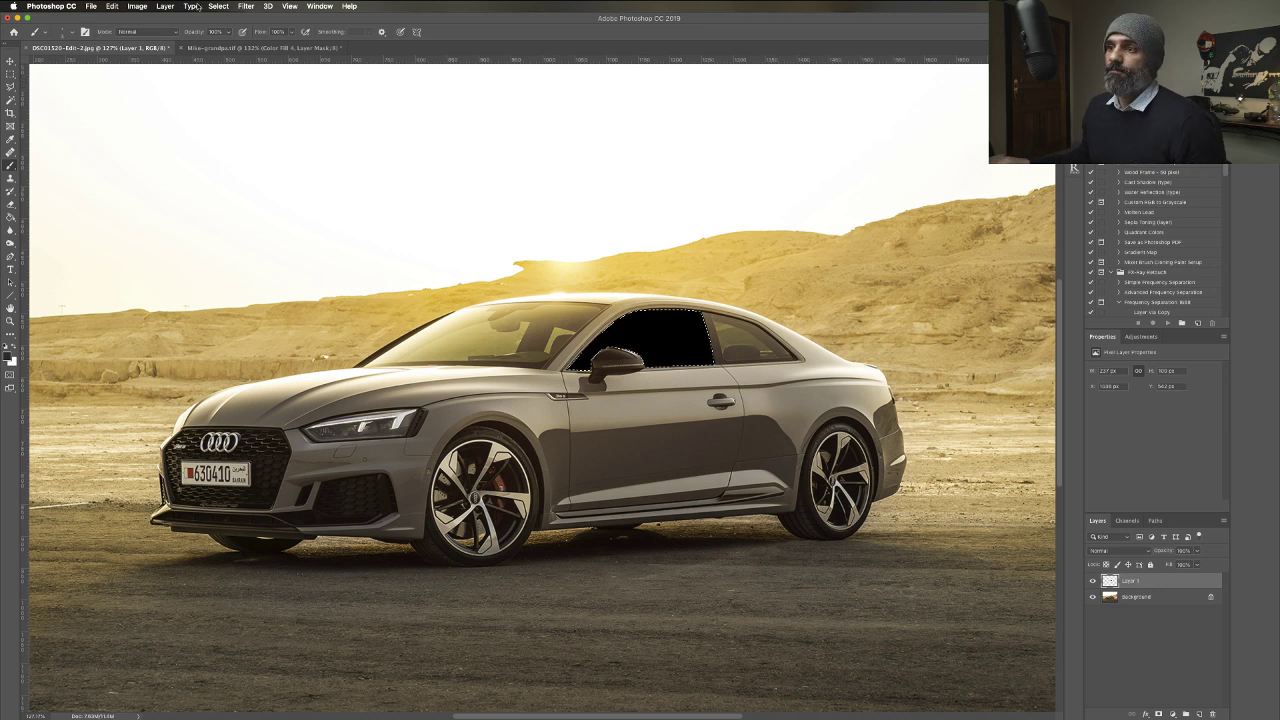
drag(233, 33, 213, 45)
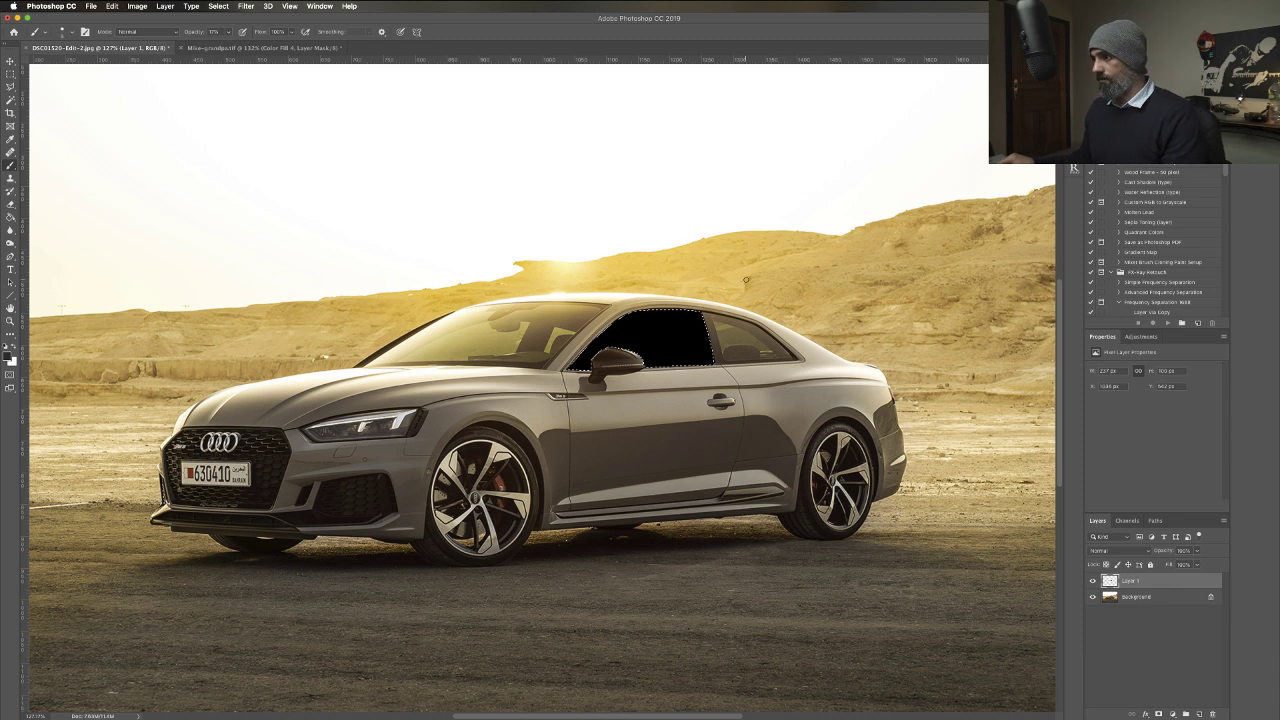
key(bracketright)
key(bracketright)
key(bracketright)
key(bracketright)
key(bracketright)
key(bracketright)
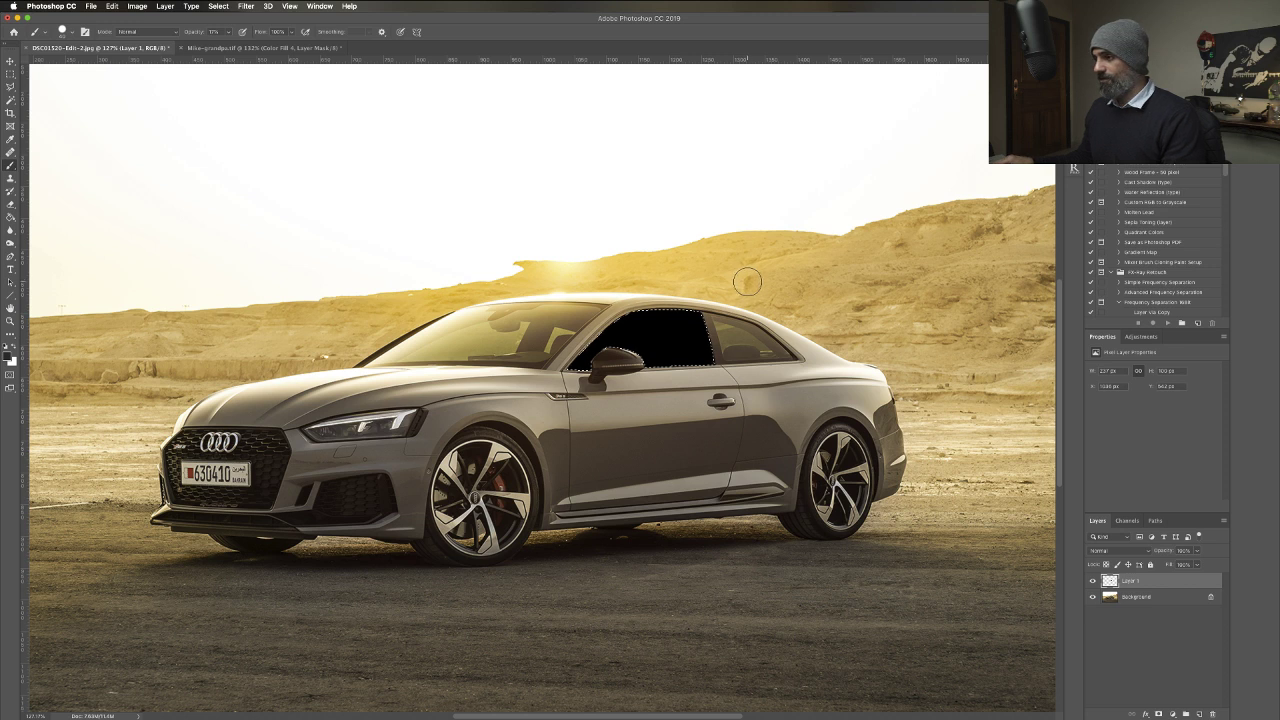
key(bracketright)
key(bracketright)
key(bracketright)
key(bracketright)
key(bracketright)
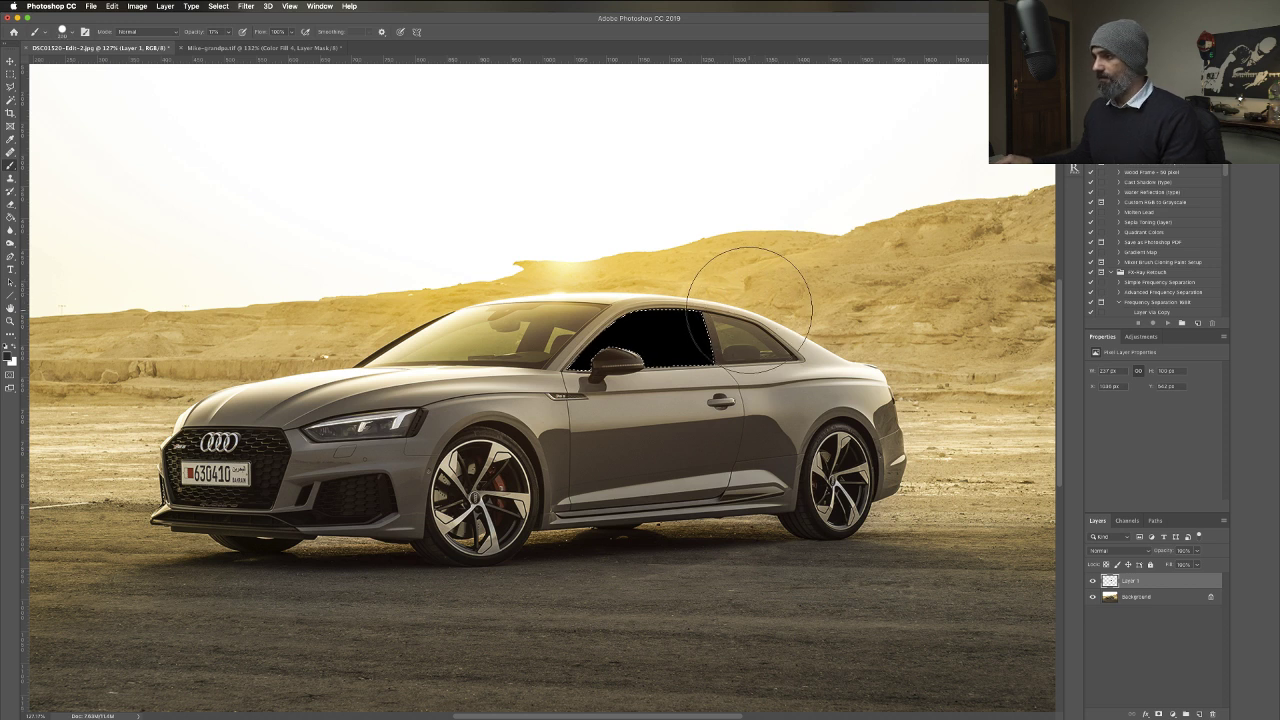
key(super+z)
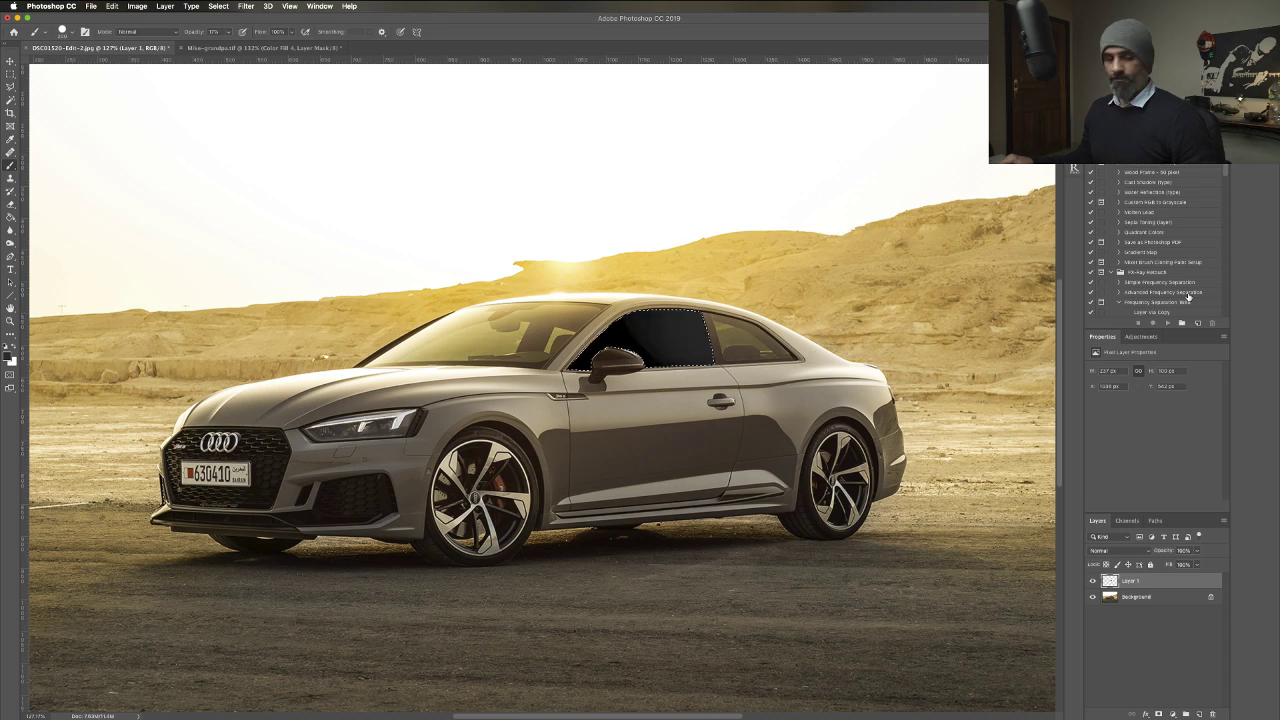
Check the window shading without the selection outline, restore the selection and brush more dark gray along the window's upper part.
key(super+minus)
key(super+minus)
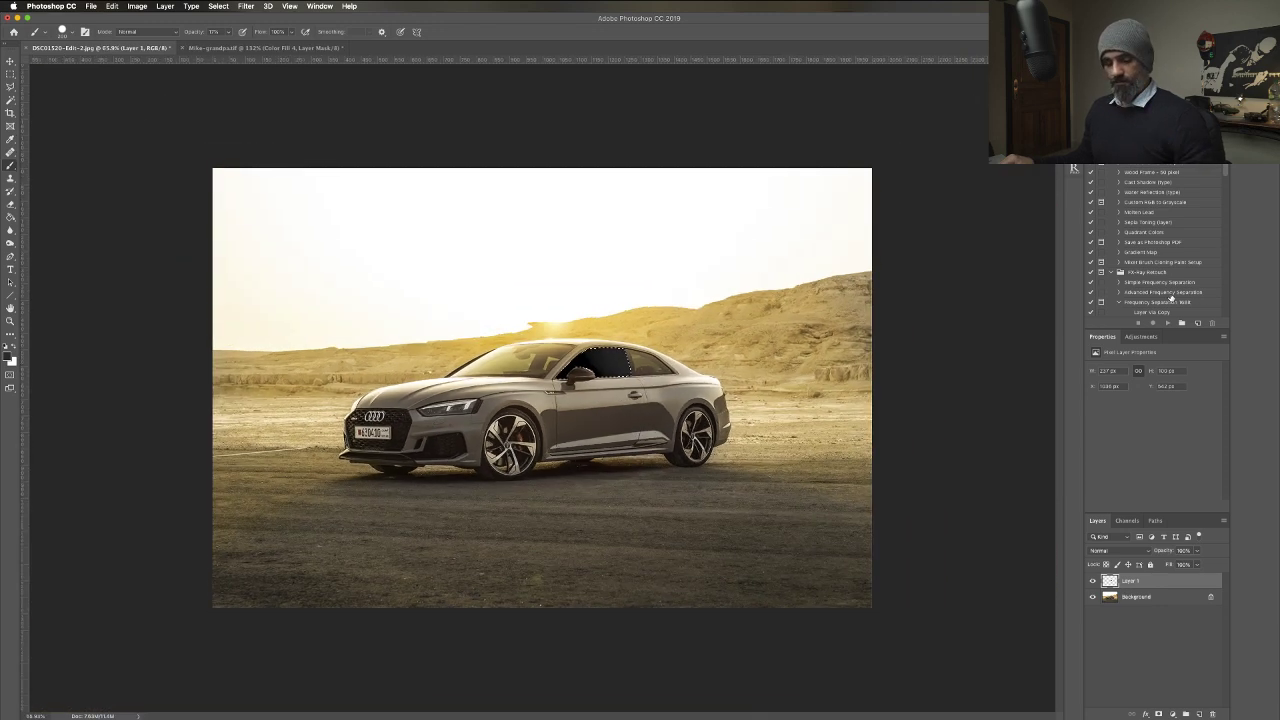
key(super+d)
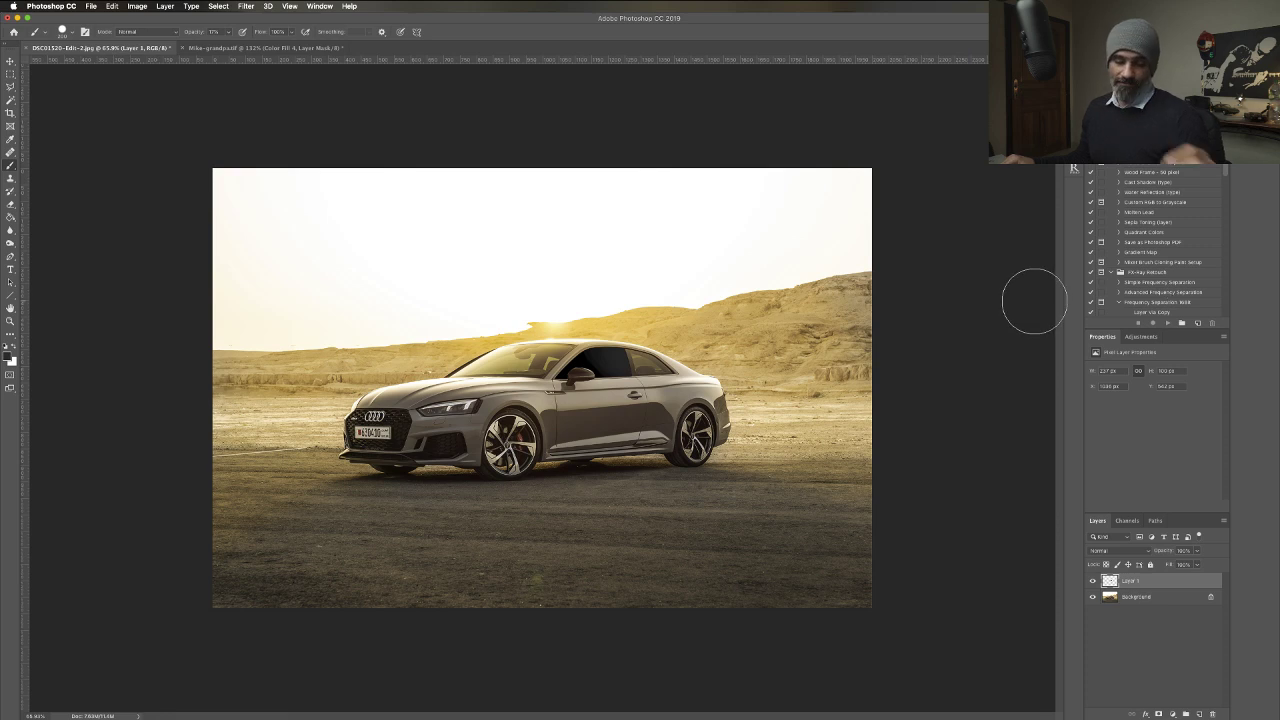
key(super+plus)
key(super+plus)
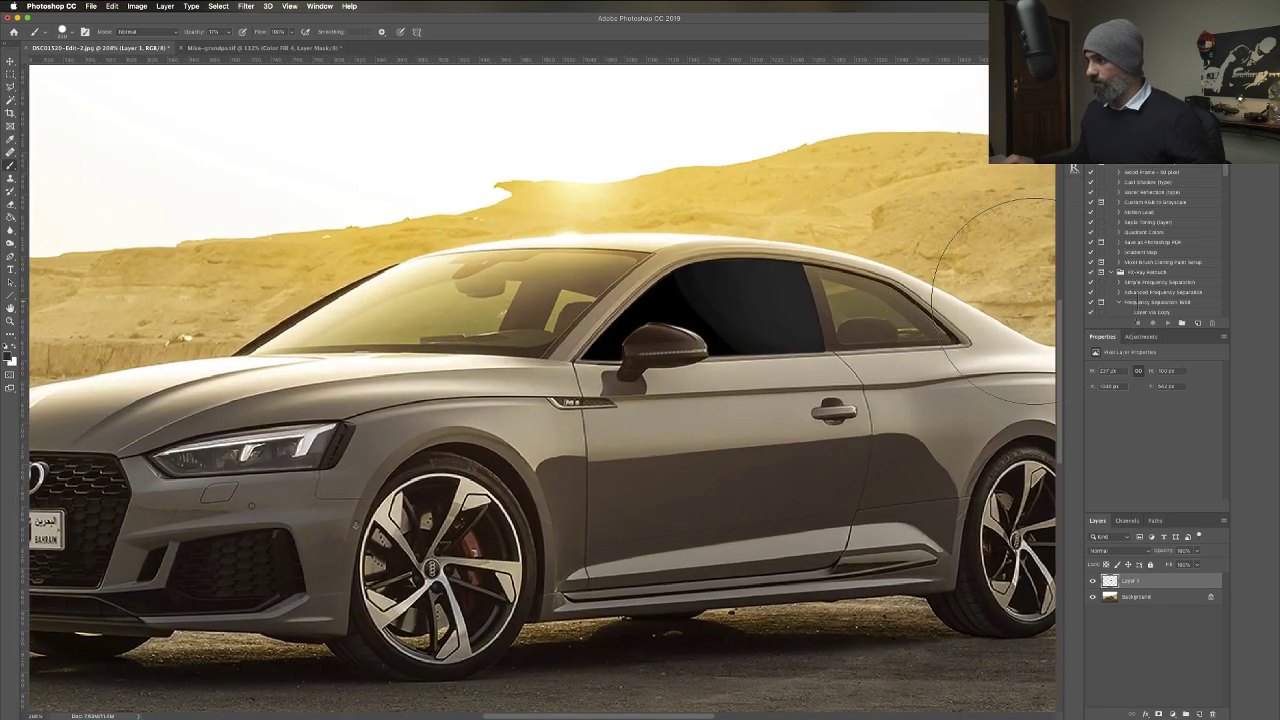
key(super+minus)
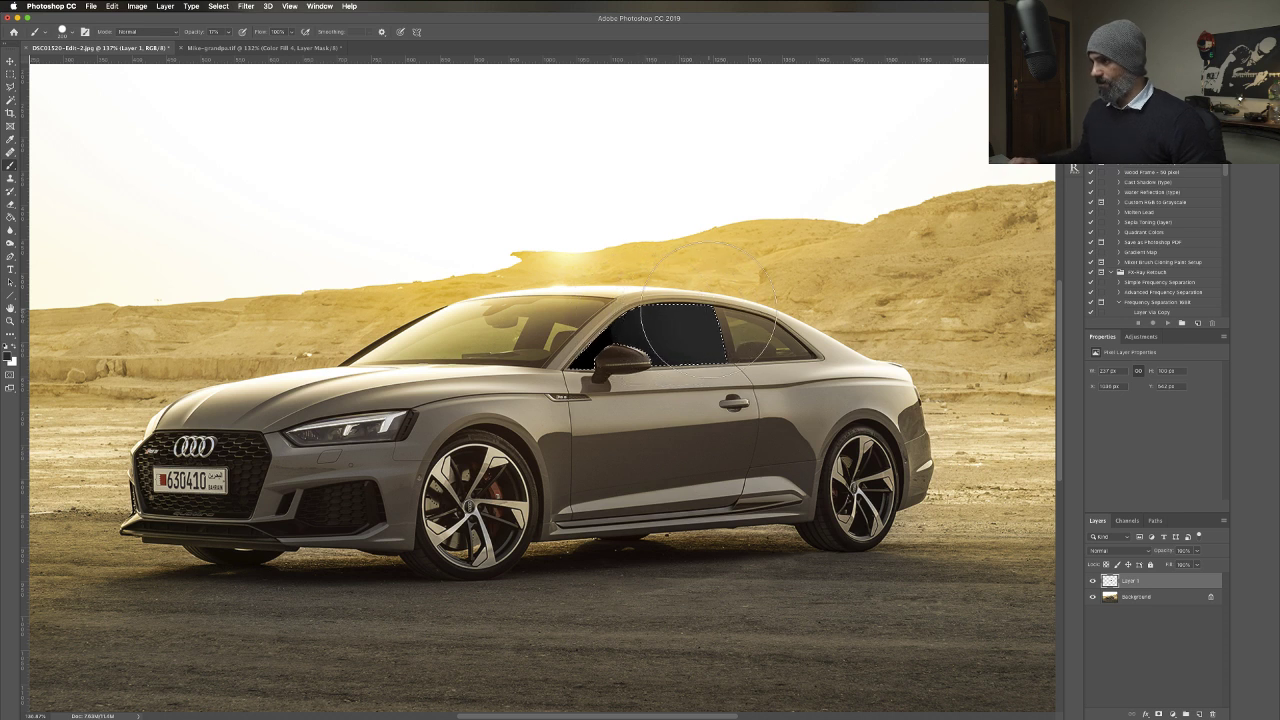
drag(670, 315, 652, 322)
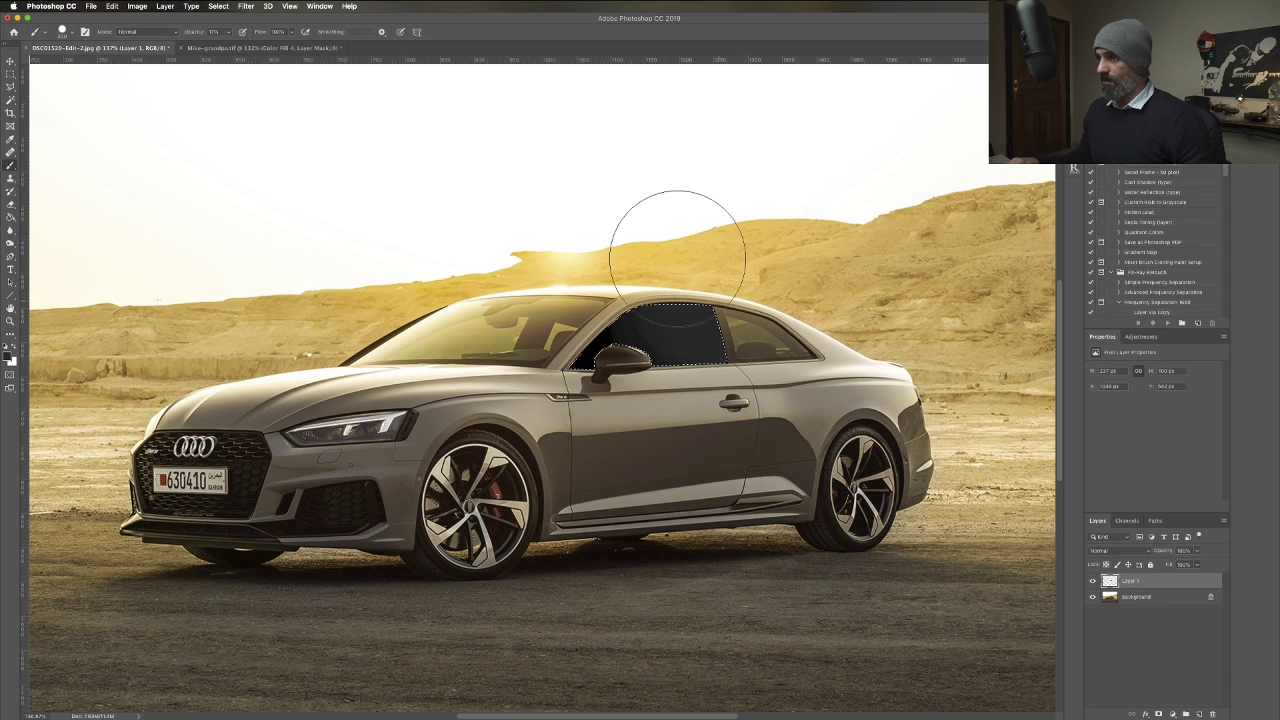
Smooth the painted window shading with a Gaussian Blur of about 7.5 pixels radius and deselect the window.
click(246, 6)
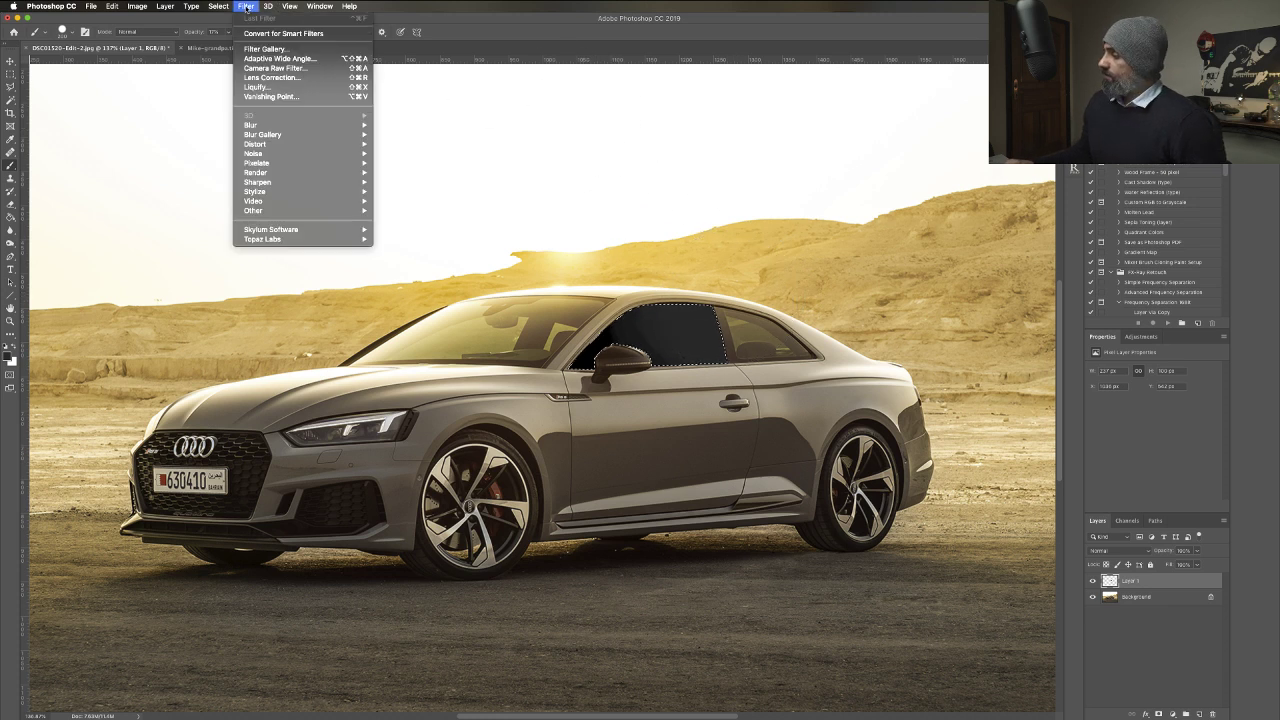
mouse_move(300, 125)
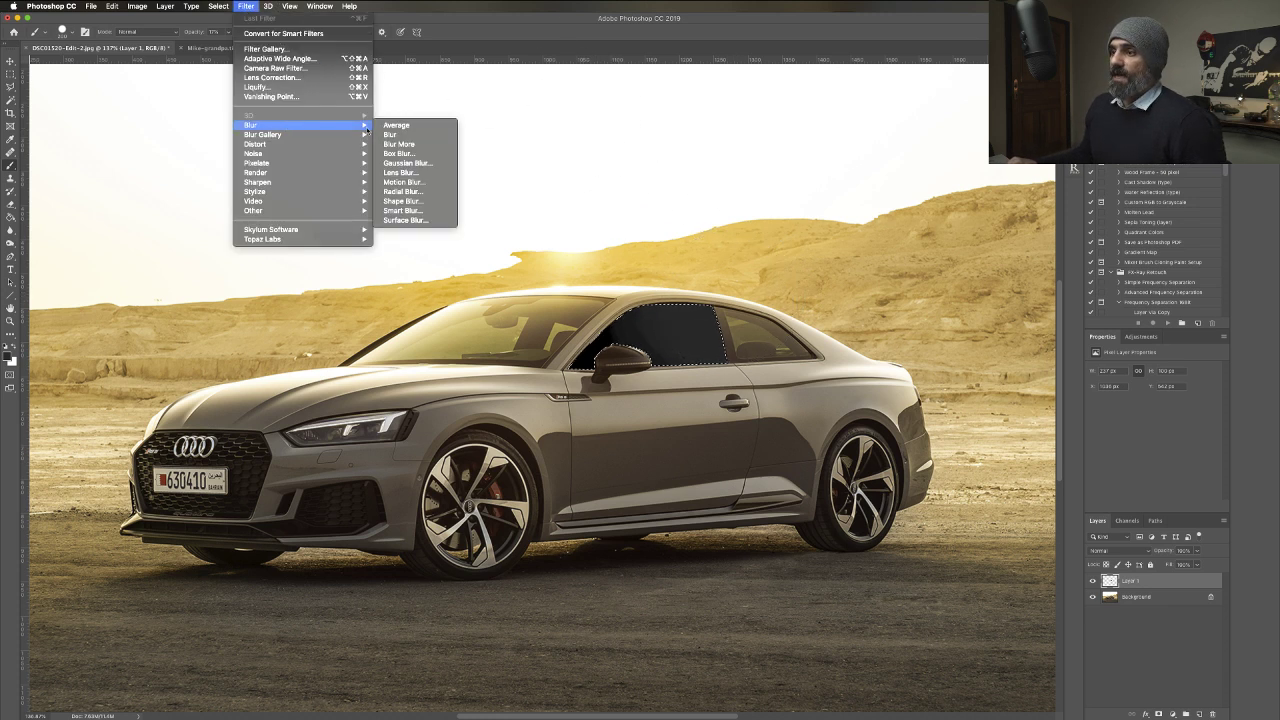
click(407, 163)
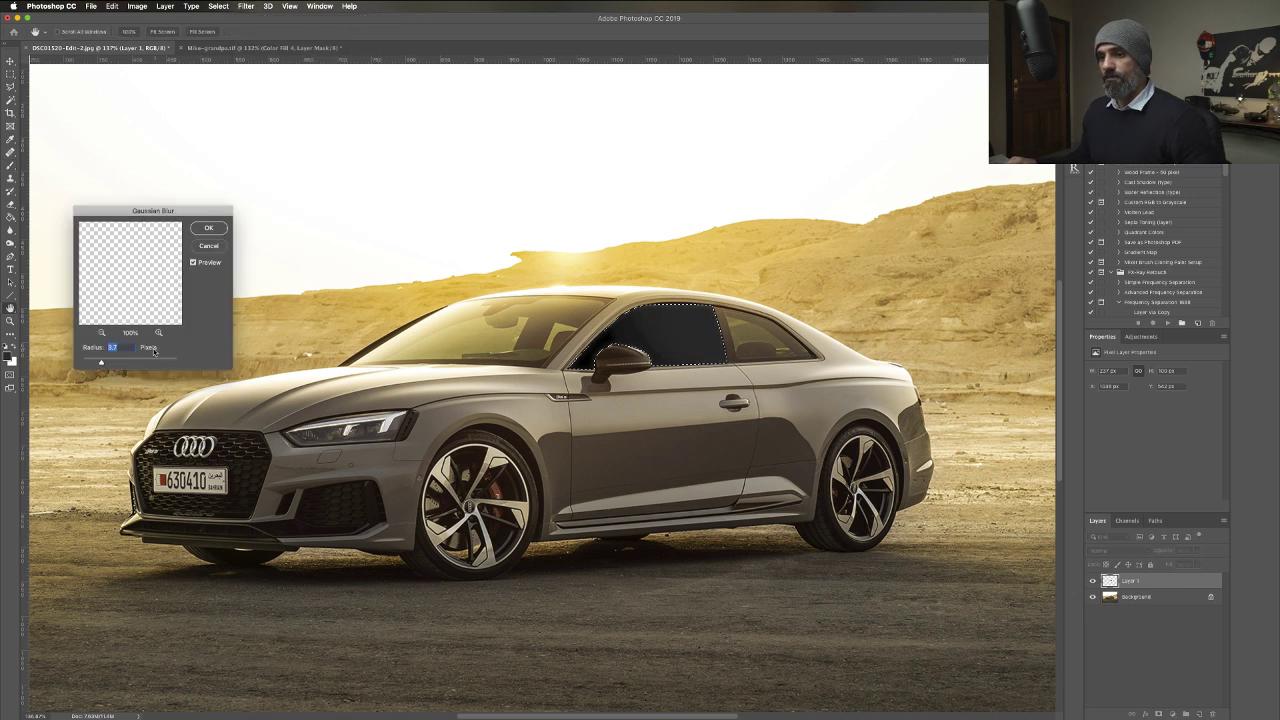
drag(117, 359, 115, 361)
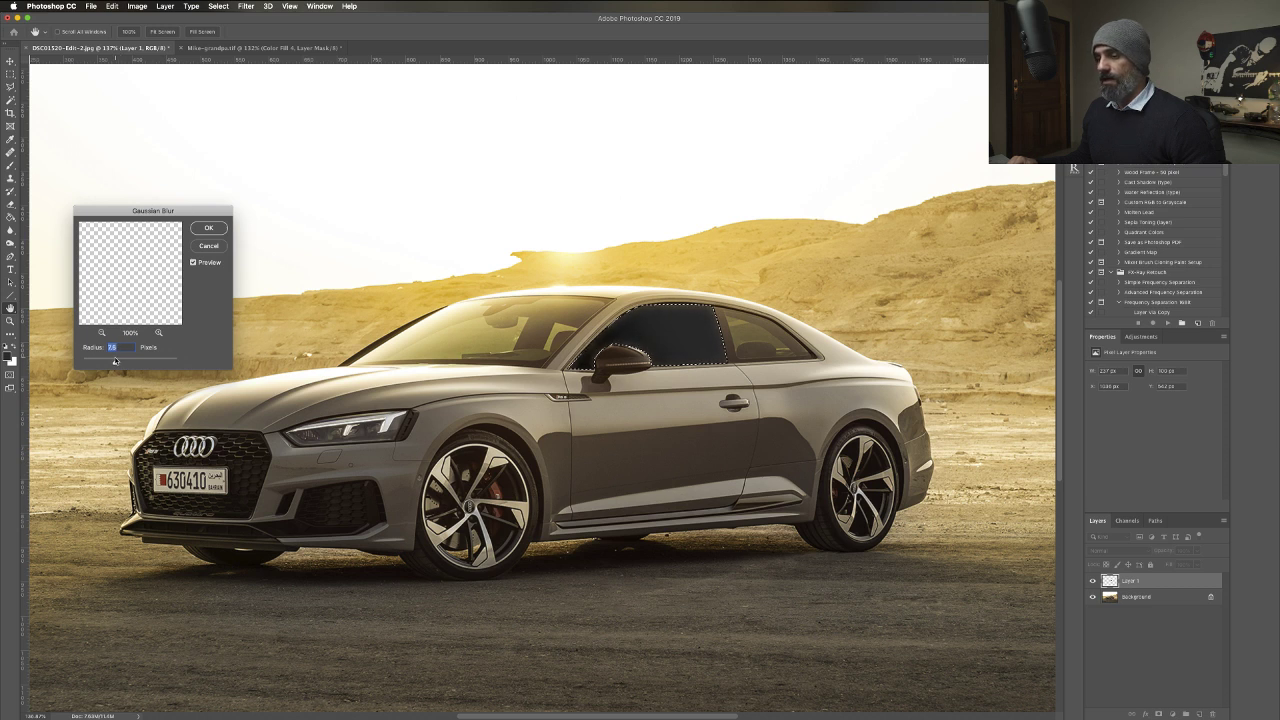
click(208, 228)
key(ctrl+d)
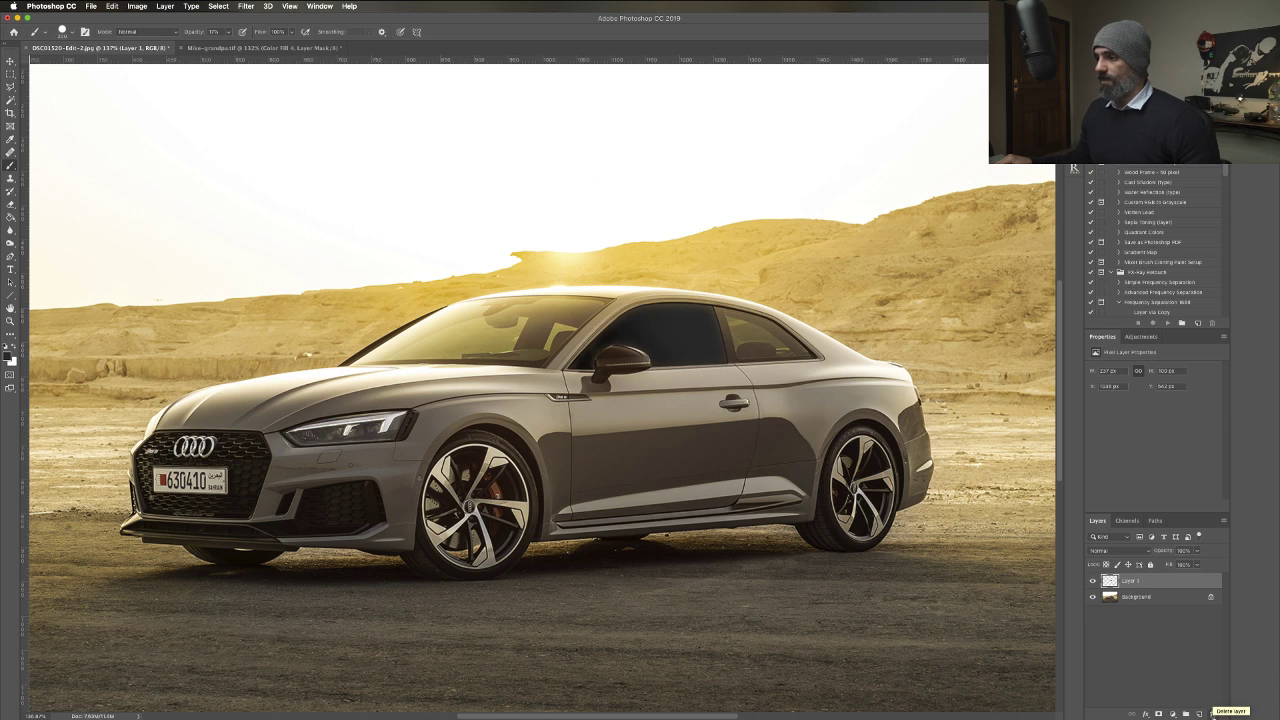
Delete Layer 1 with the painted window and confirm the deletion.
click(1212, 714)
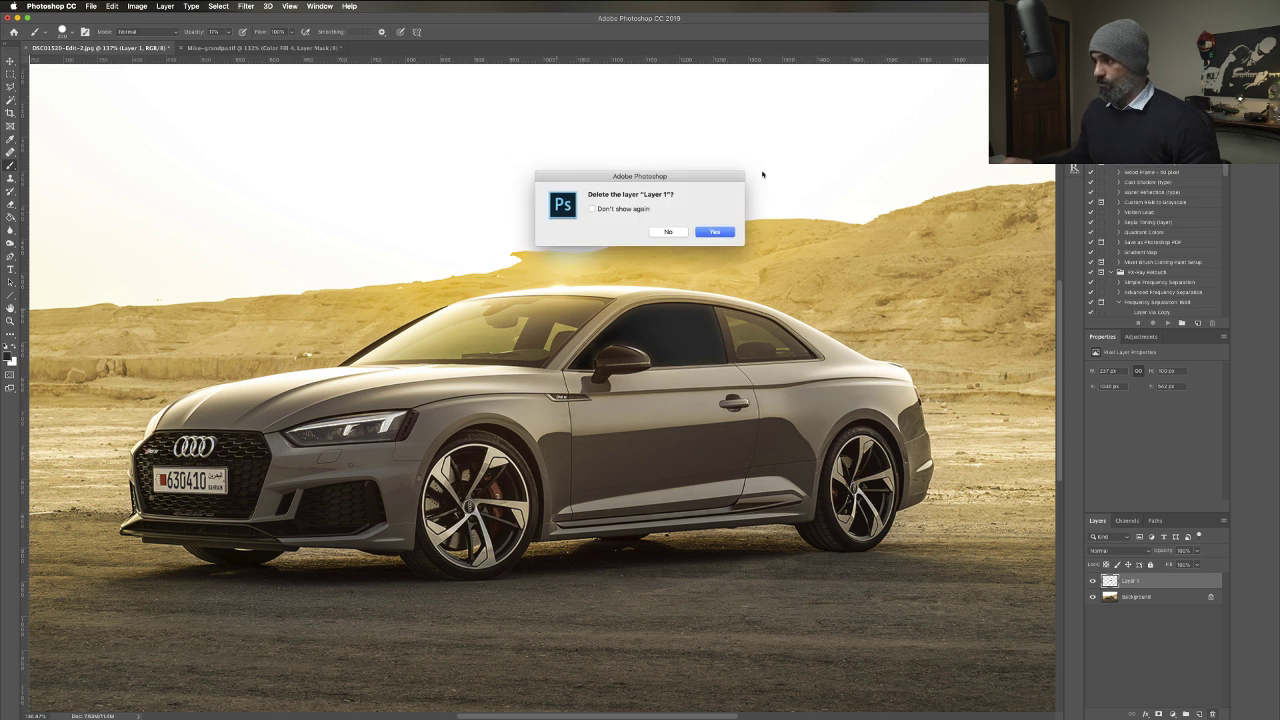
click(716, 232)
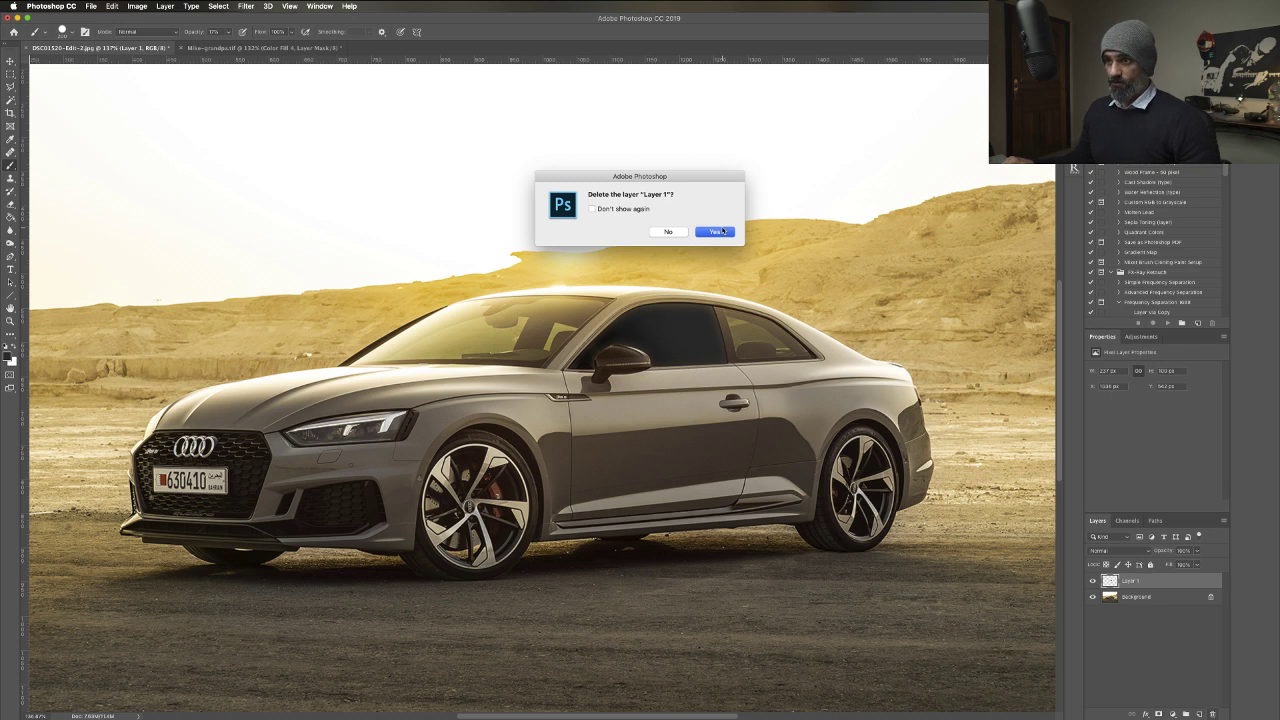
click(721, 232)
Switch to Lightroom, open the Pagani folder and display the photo DSC01610-Edit.tif.
key(super+Tab)
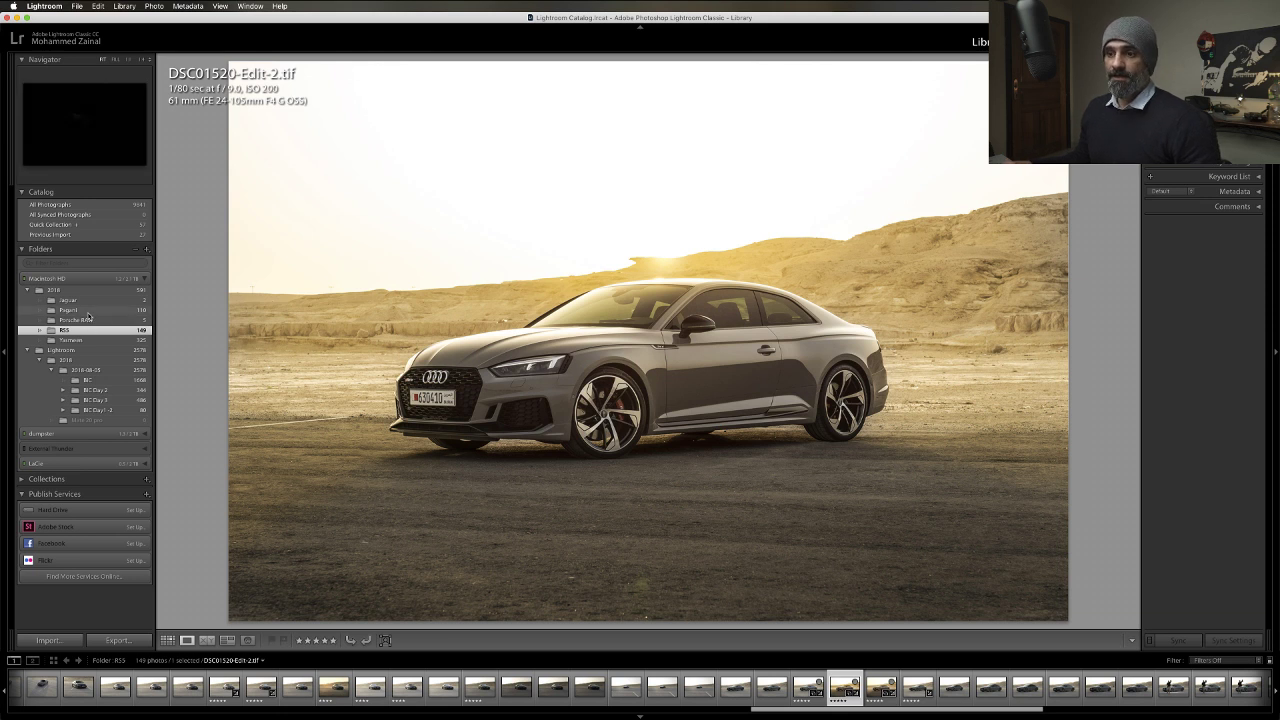
click(70, 310)
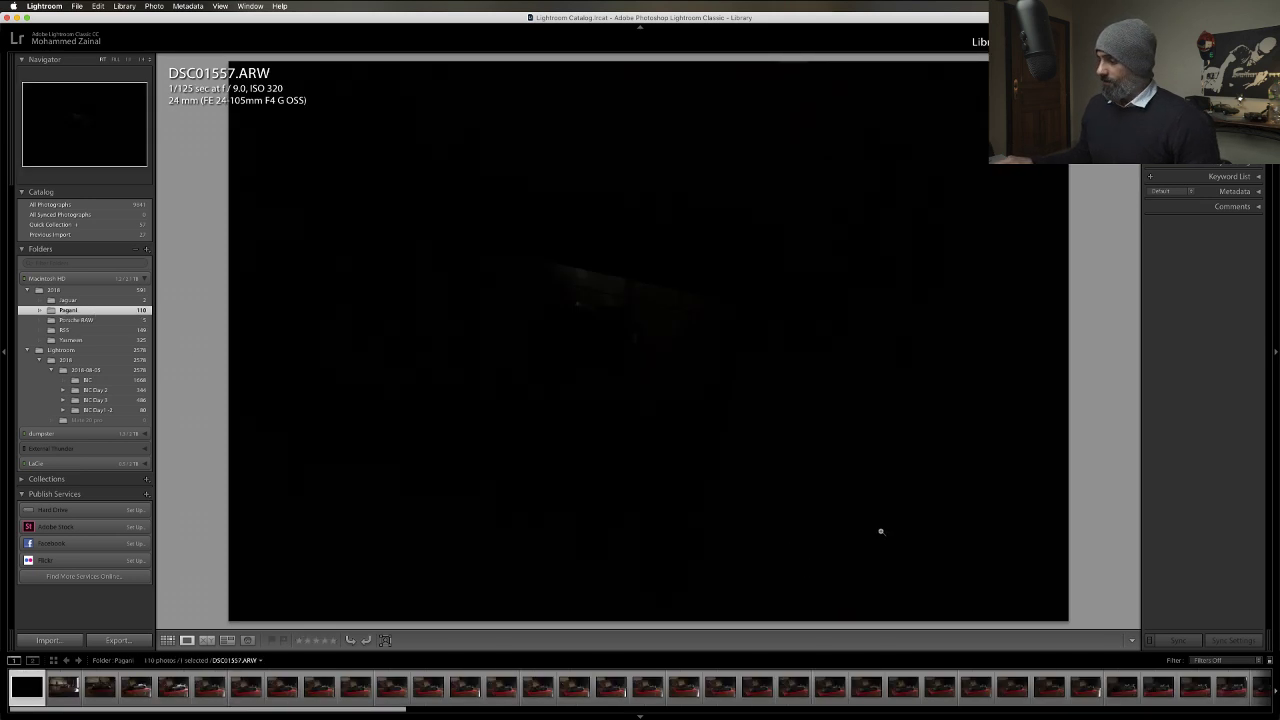
scroll(935, 686, down, 15)
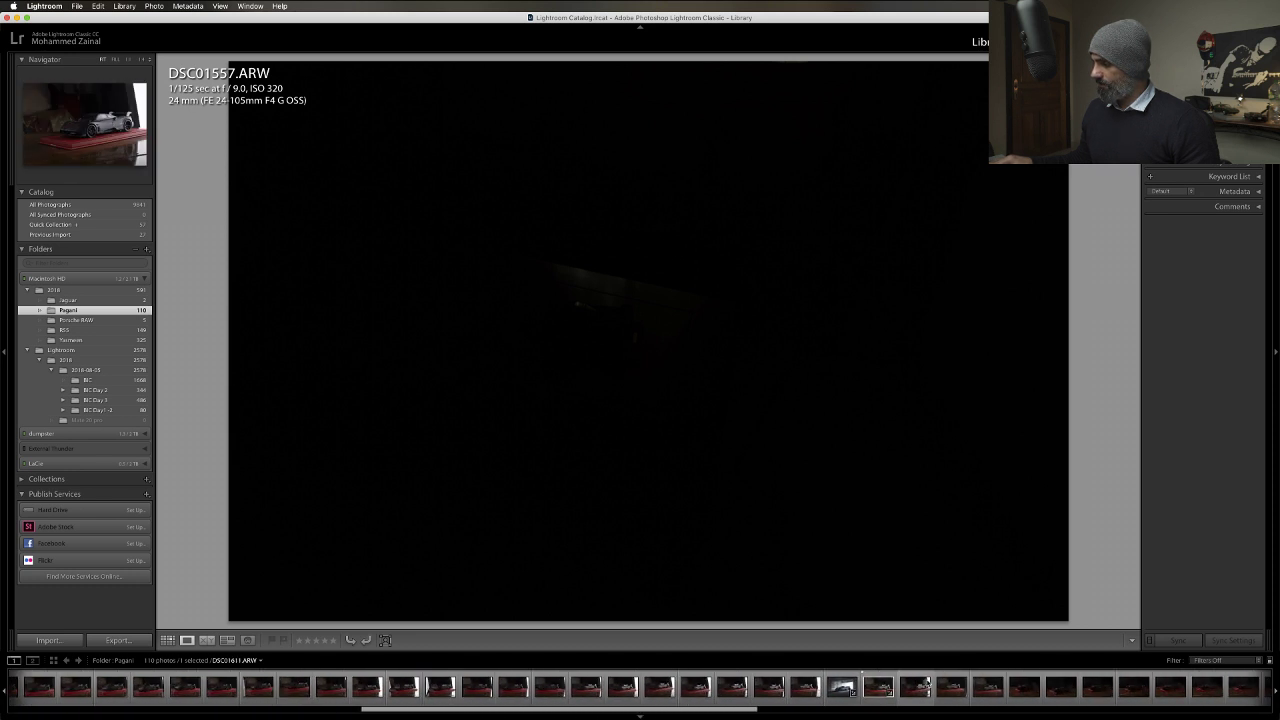
scroll(900, 686, down, 3)
click(833, 688)
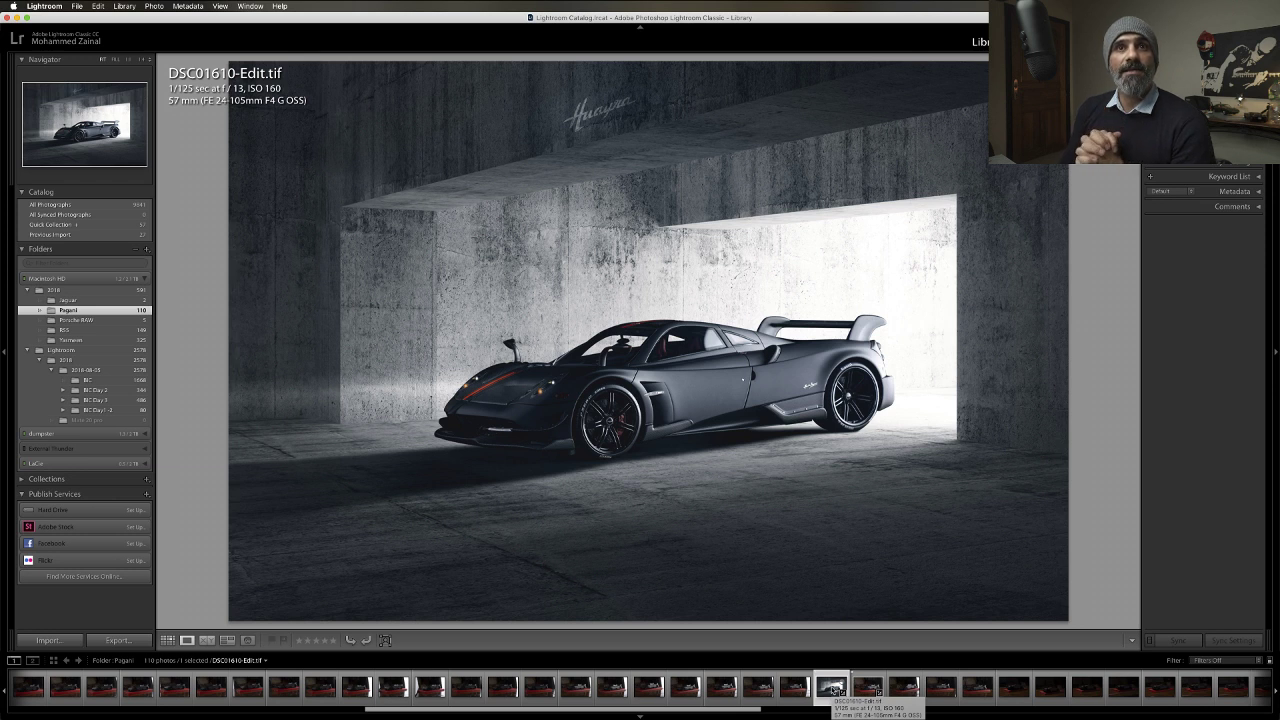
scroll(833, 690, right, 3)
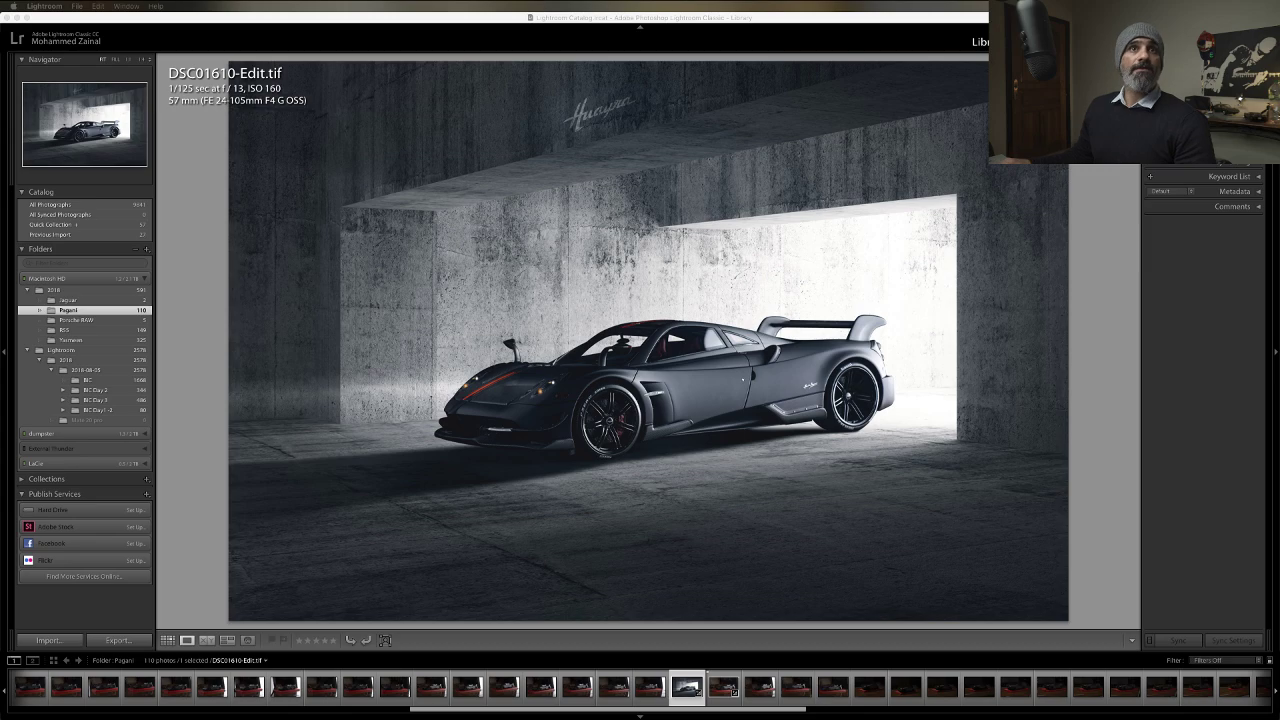
Switch to Chrome, clear the address of the Audi RS3 LMS YouTube video page and close its window.
key(super+Tab)
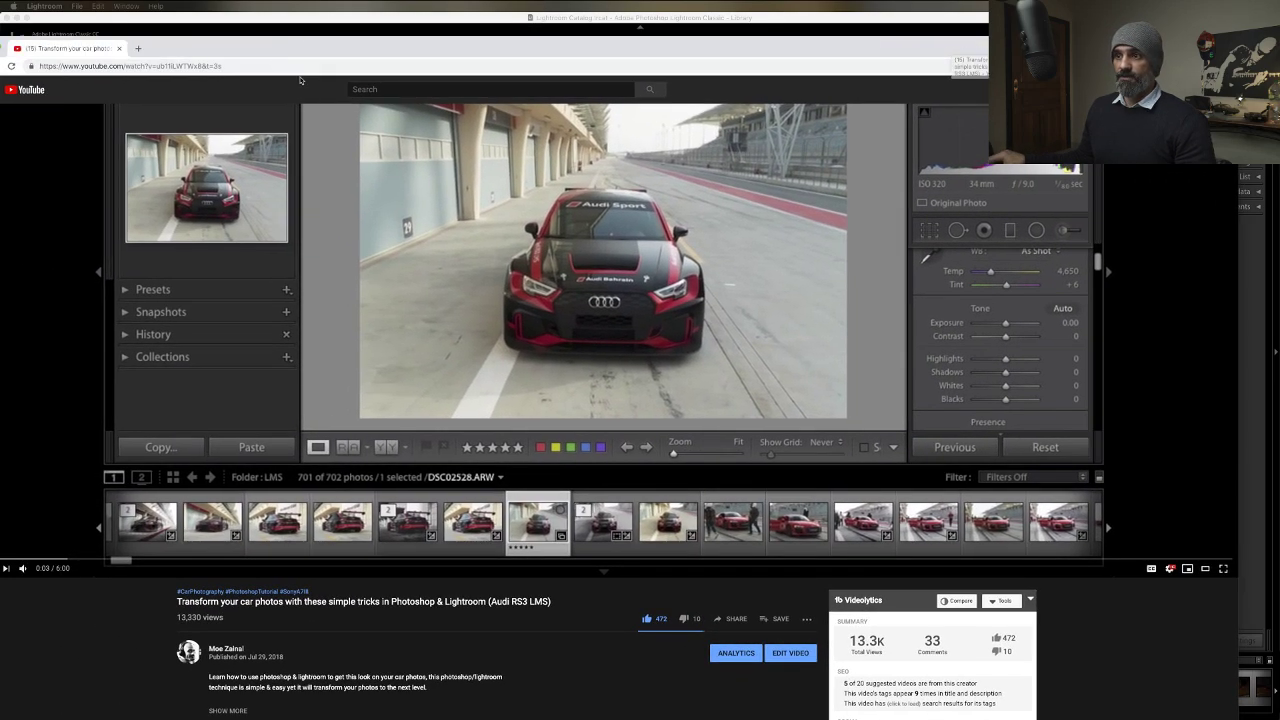
click(267, 65)
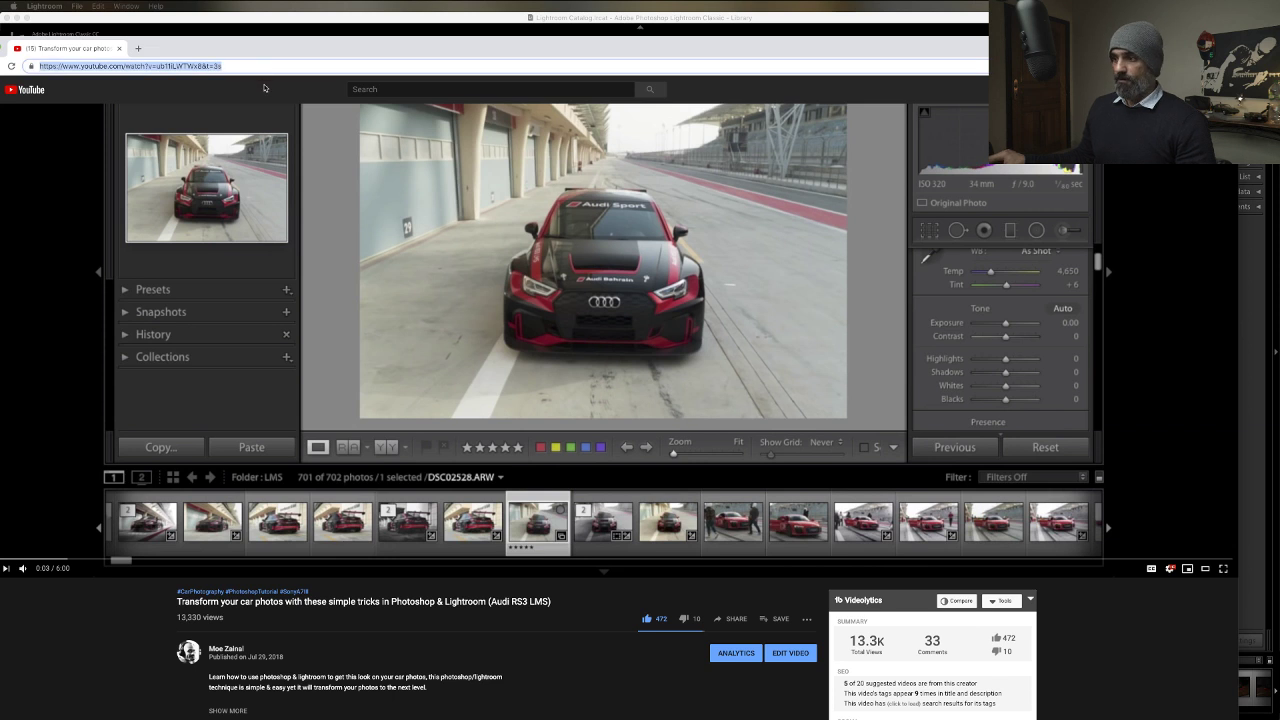
key(BackSpace)
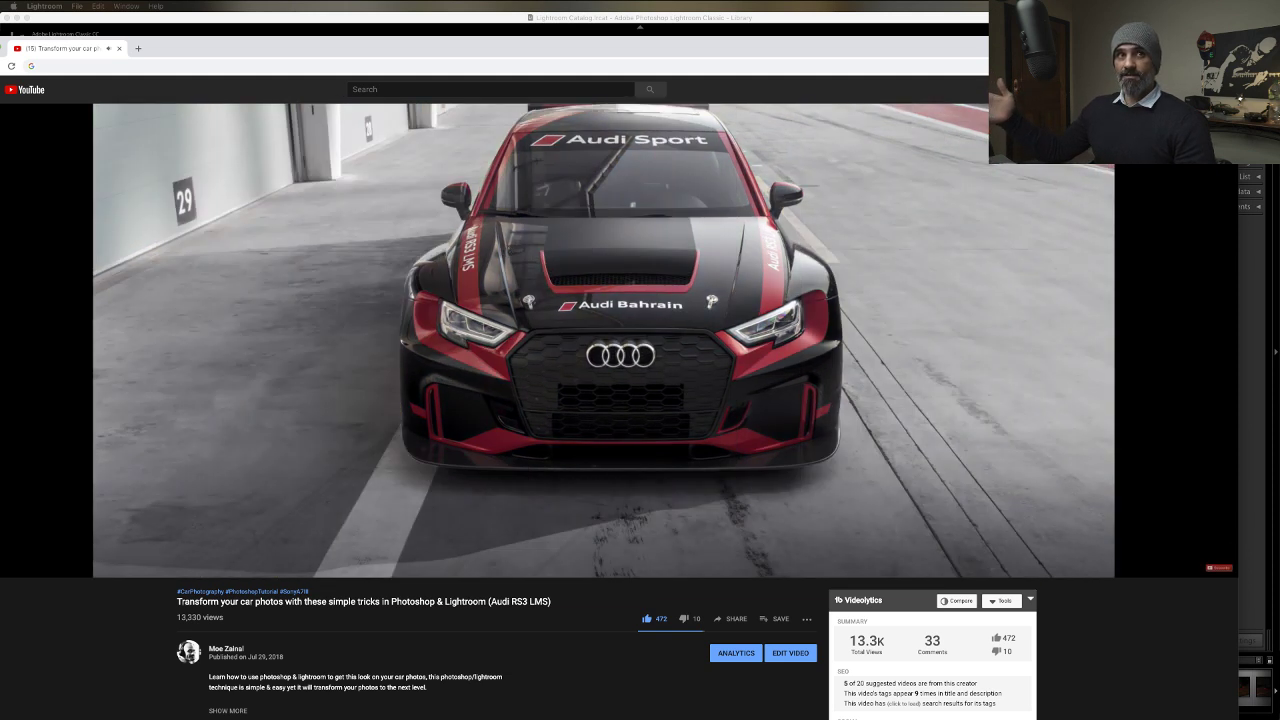
scroll(482, 250, up, 1)
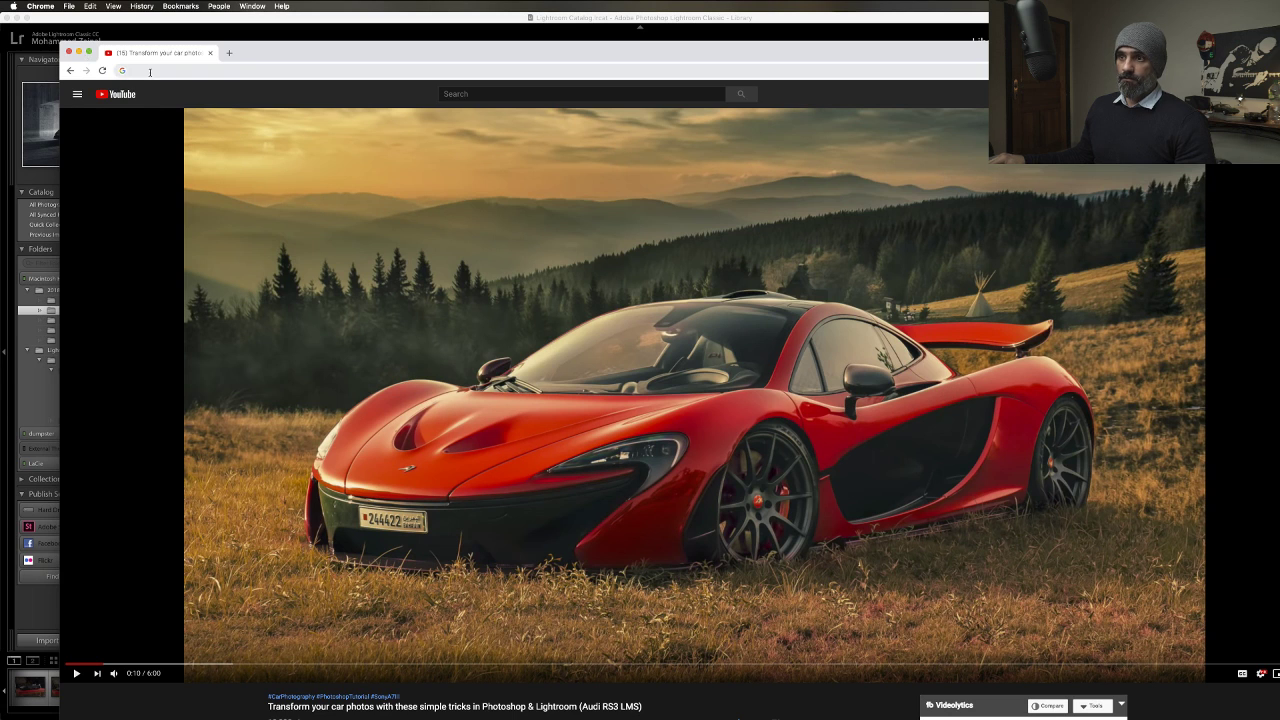
click(150, 70)
click(150, 70)
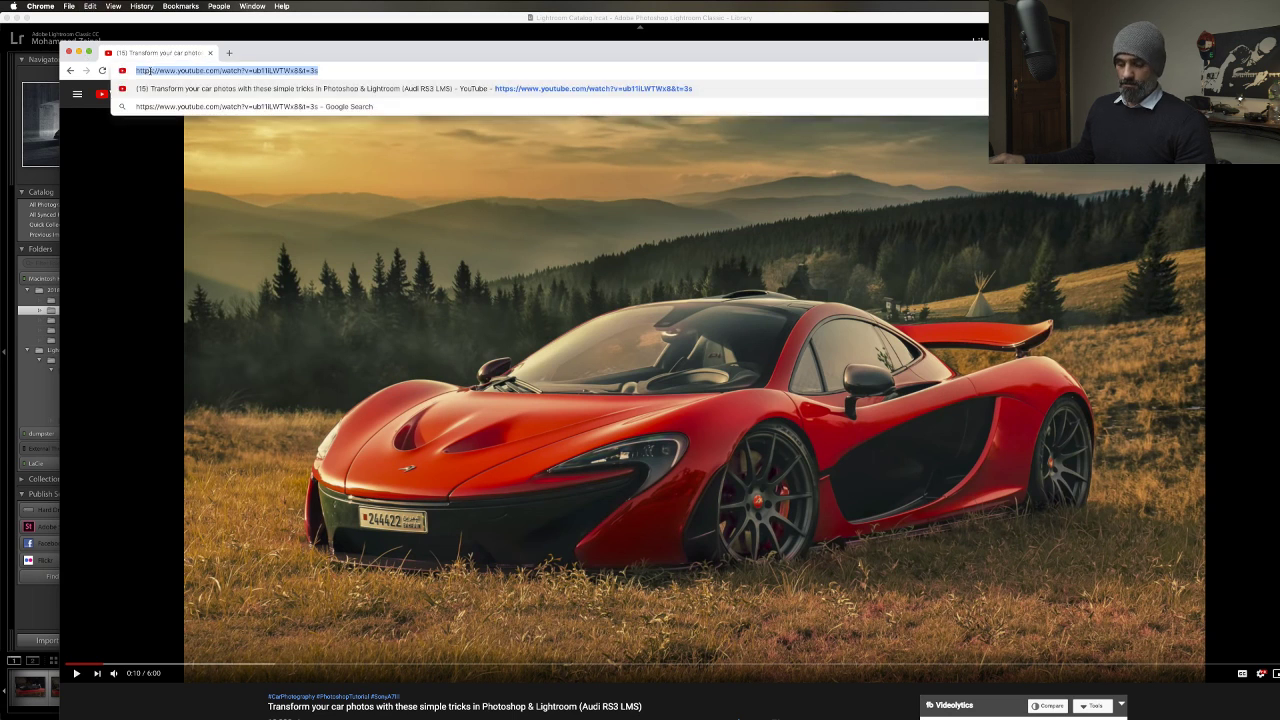
key(BackSpace)
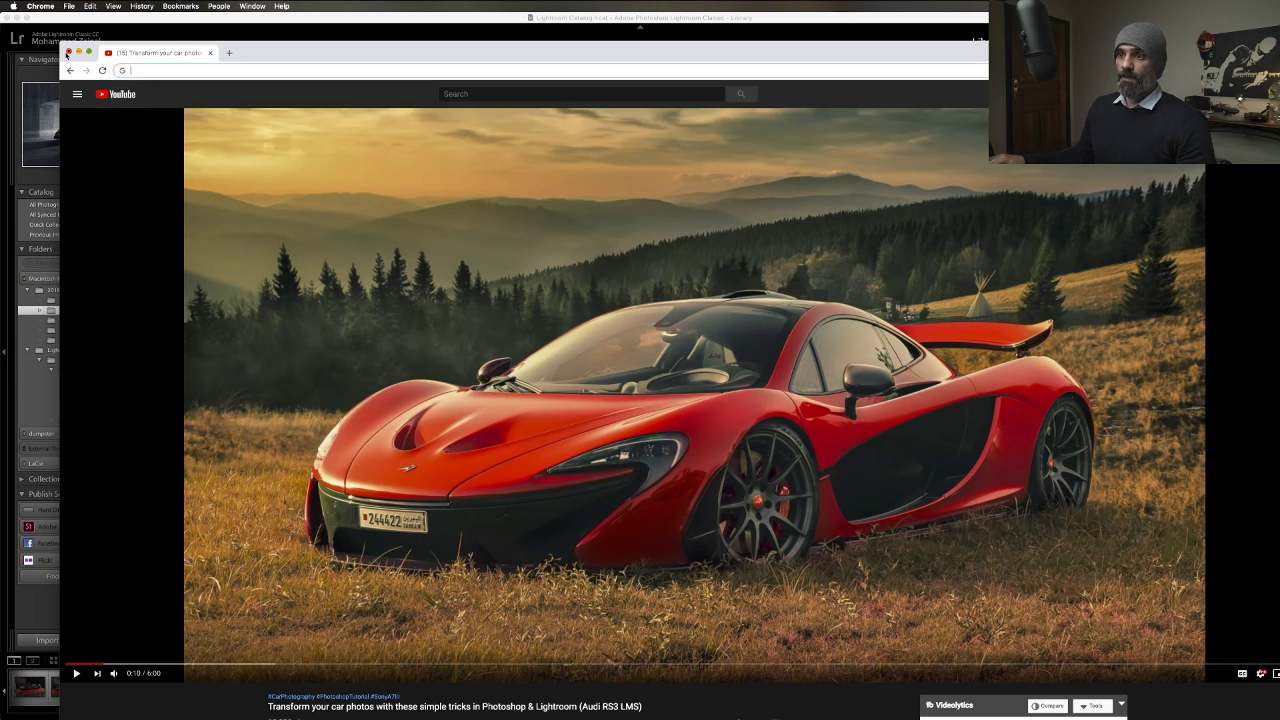
click(69, 53)
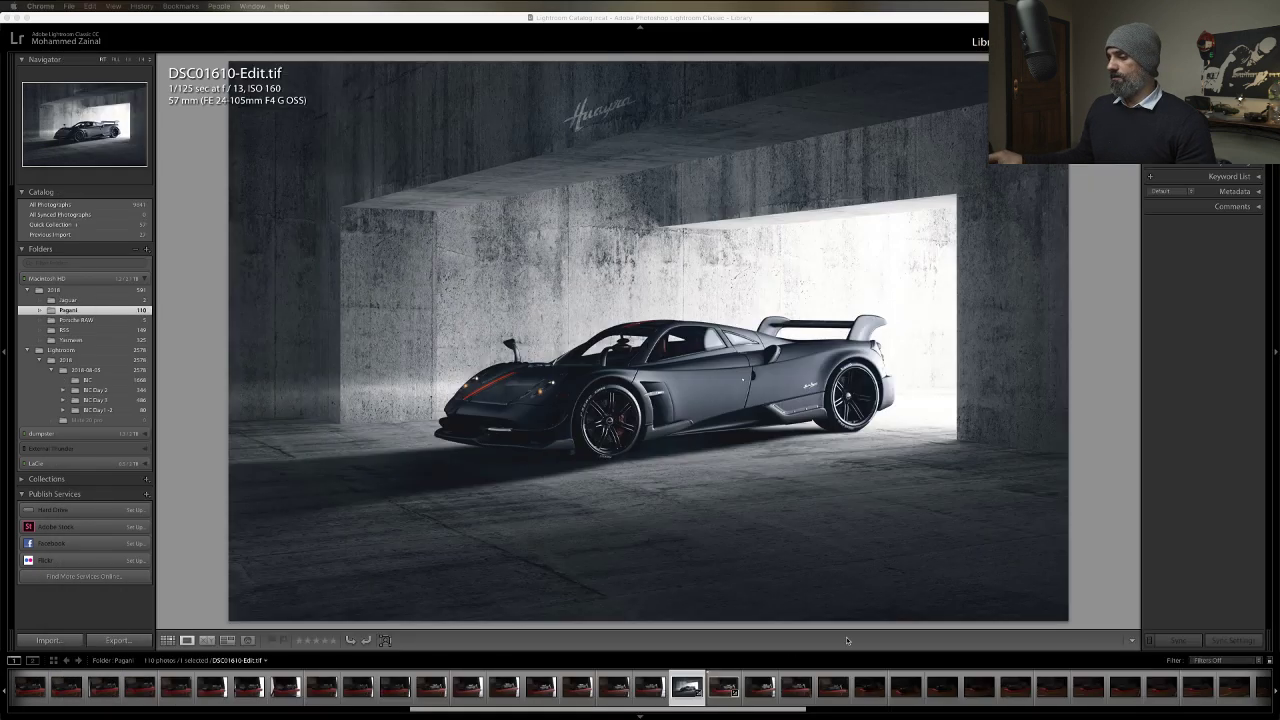
Bring Chrome's YouTube live chat pop-out window to the front.
mouse_move(801, 702)
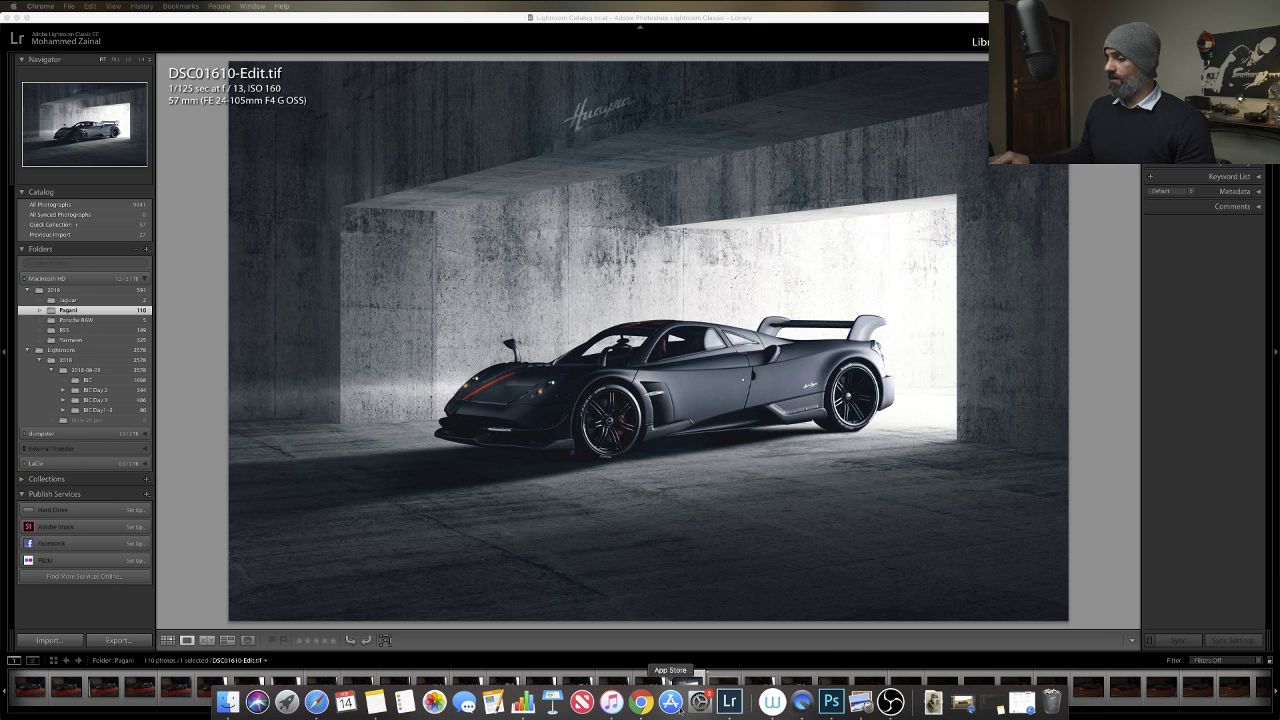
right_click(645, 708)
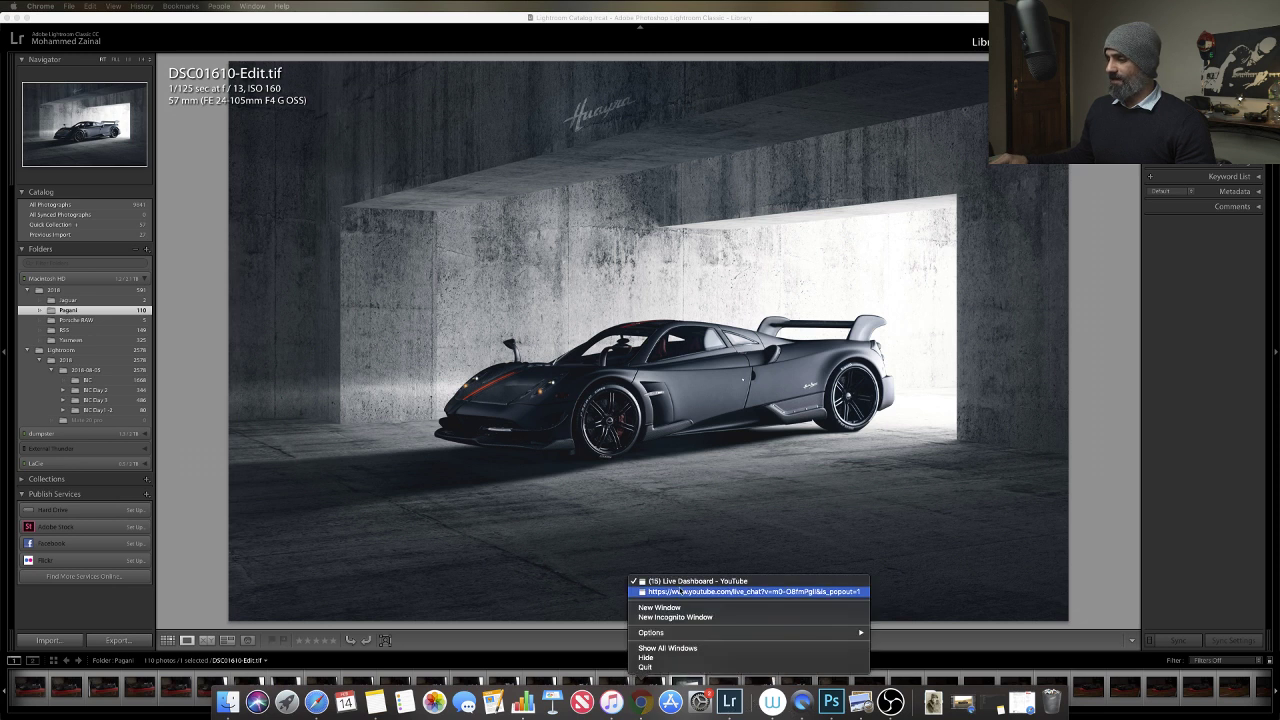
click(748, 591)
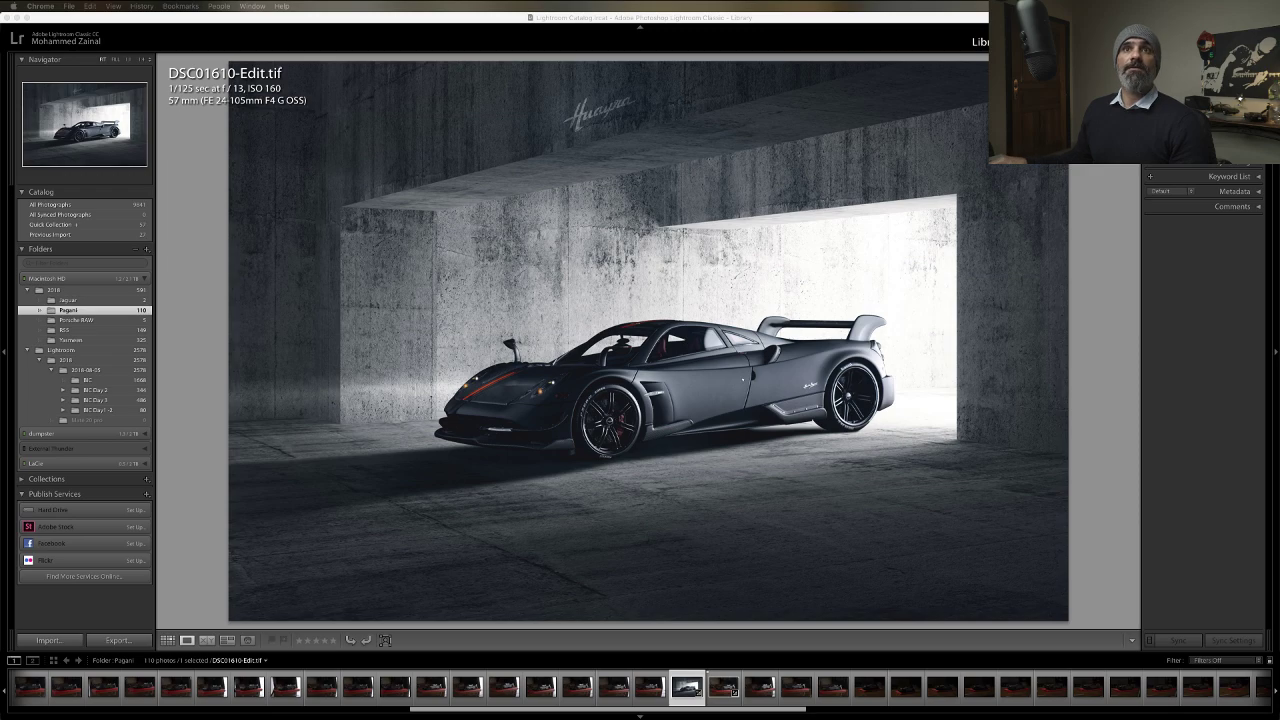
Move the Shutterstock browser window fully into view and enlarge the preview of the abstract empty dark concrete interior.
drag(0, 330, 976, 82)
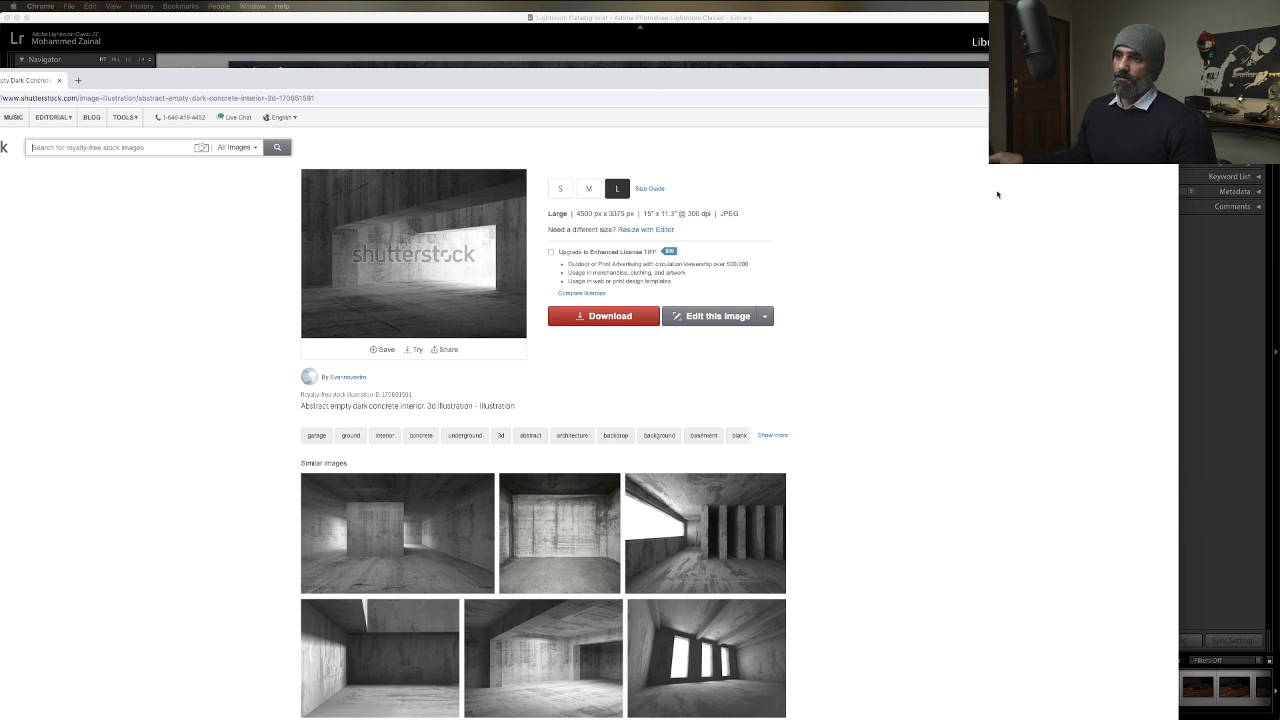
drag(723, 85, 827, 75)
click(511, 266)
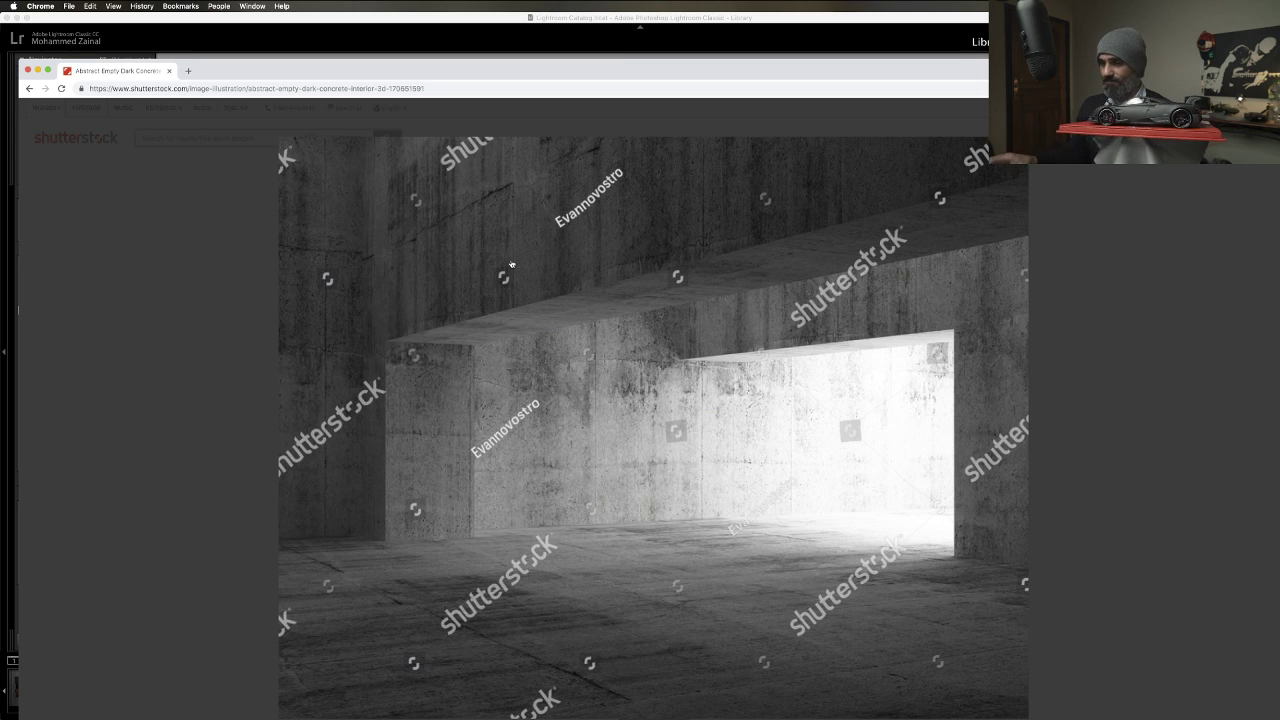
Bring Chrome's YouTube Live Dashboard window forward, followed by the live chat pop-out window.
mouse_move(890, 702)
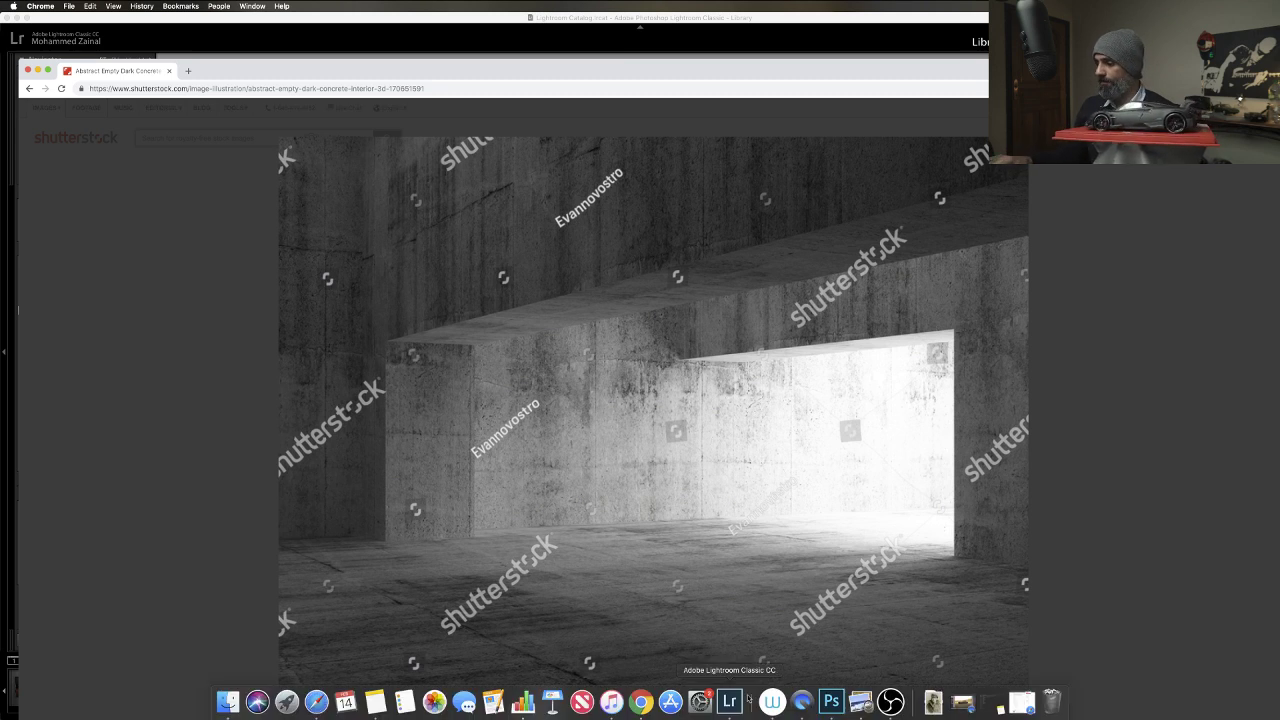
right_click(641, 702)
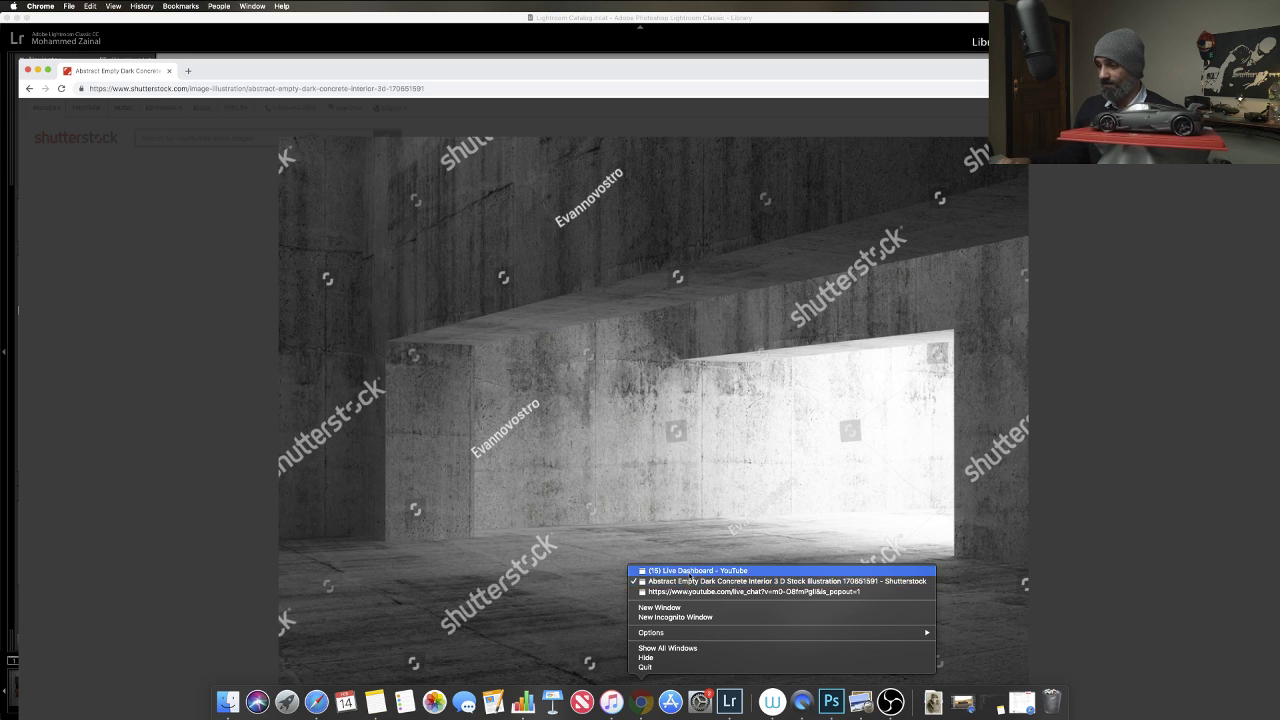
click(690, 575)
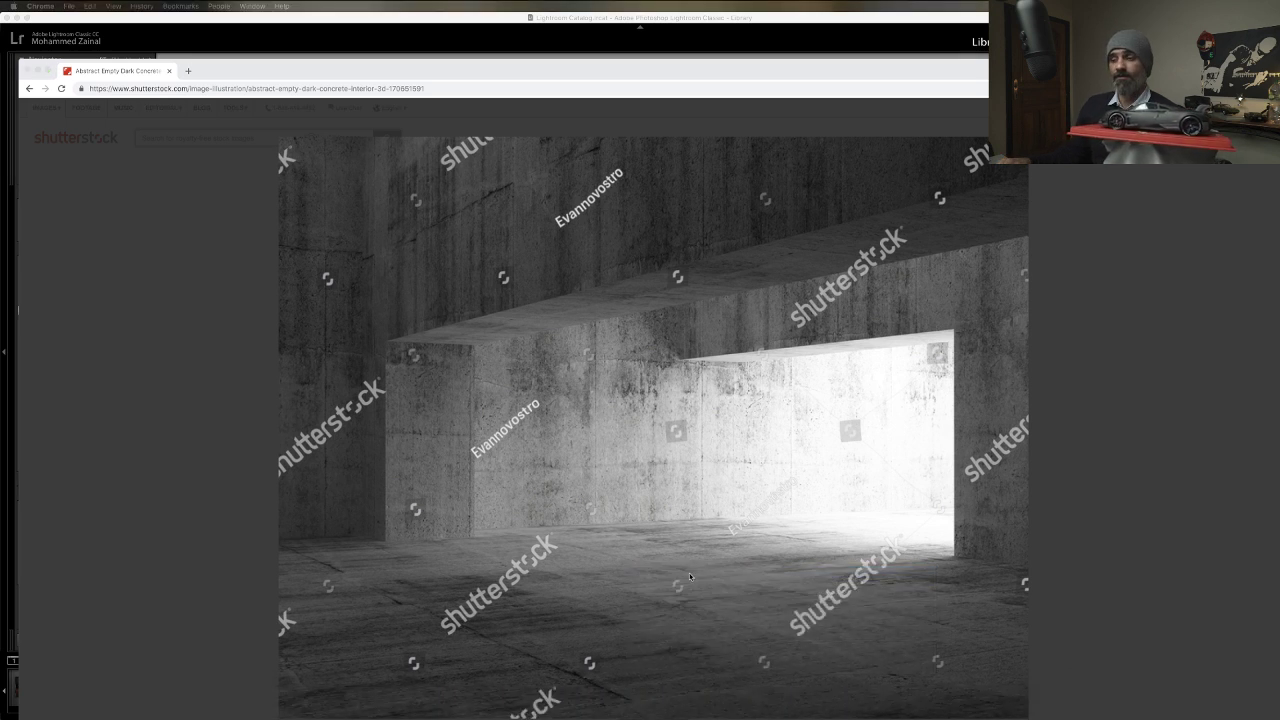
mouse_move(641, 712)
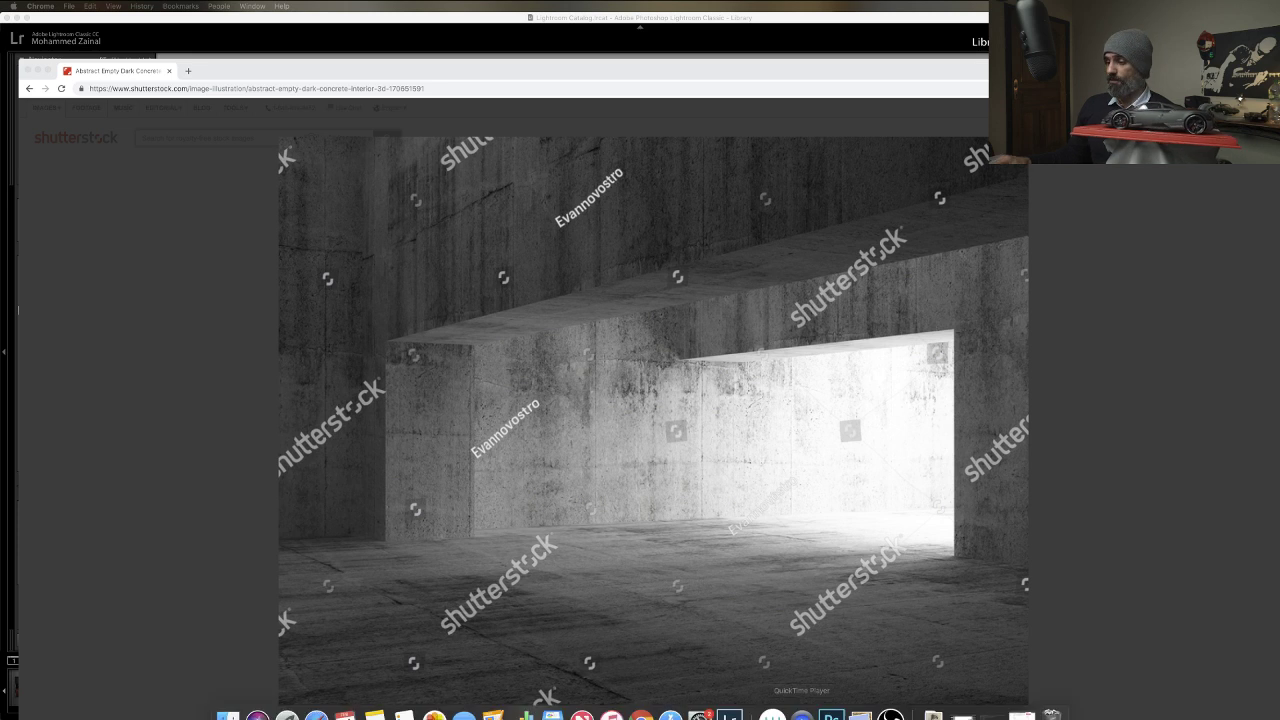
right_click(641, 704)
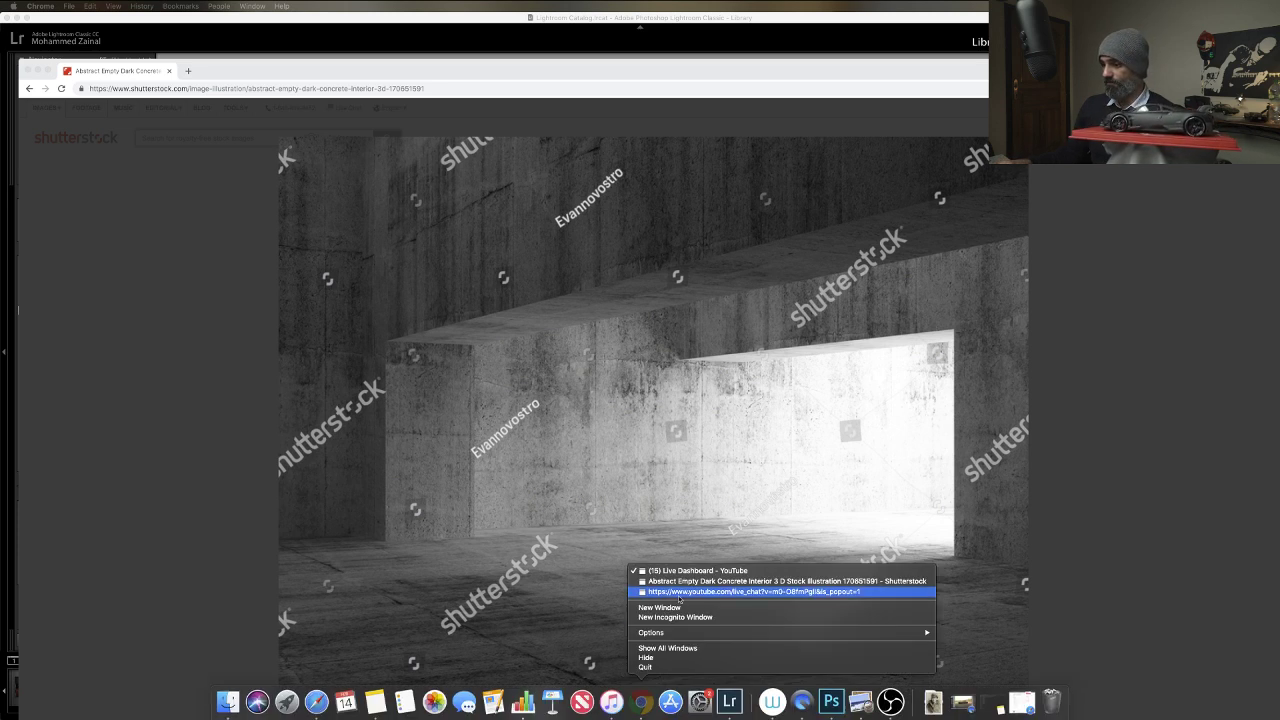
click(679, 598)
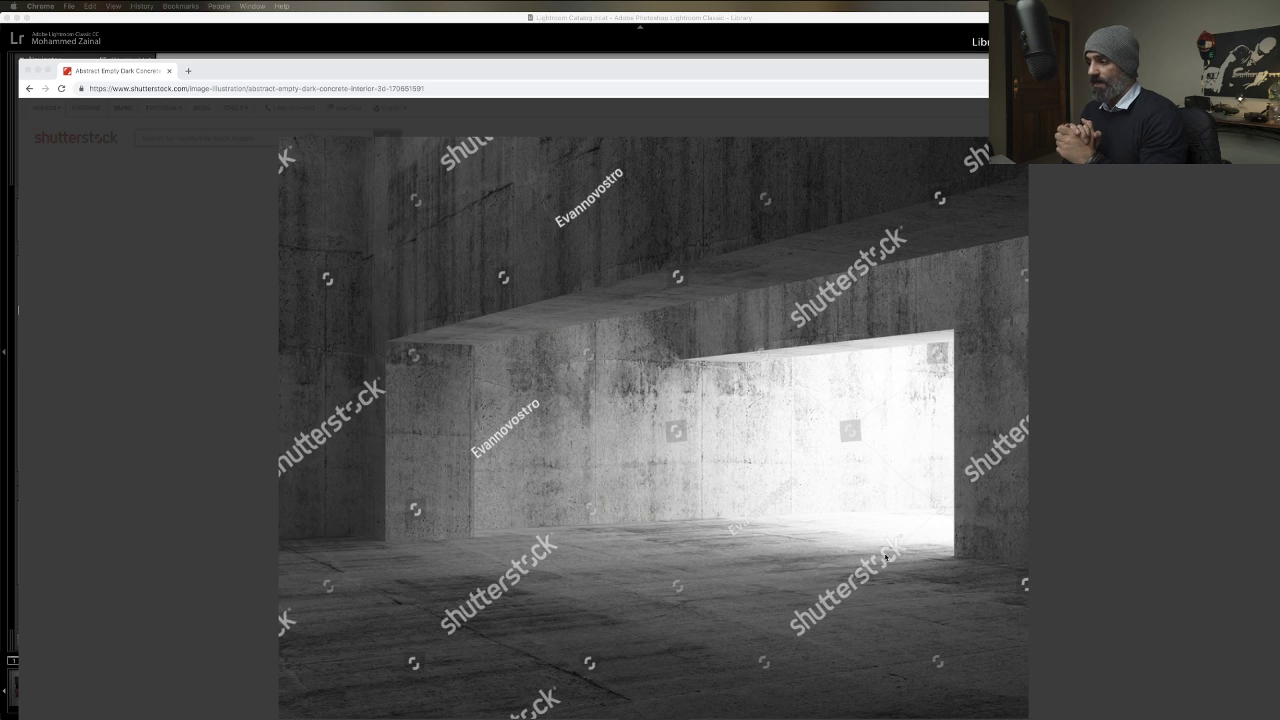
Switch to Lightroom and display the raw Pagani photos DSC01609.ARW, DSC01607.ARW and DSC01599.ARW in turn.
key(super+Tab)
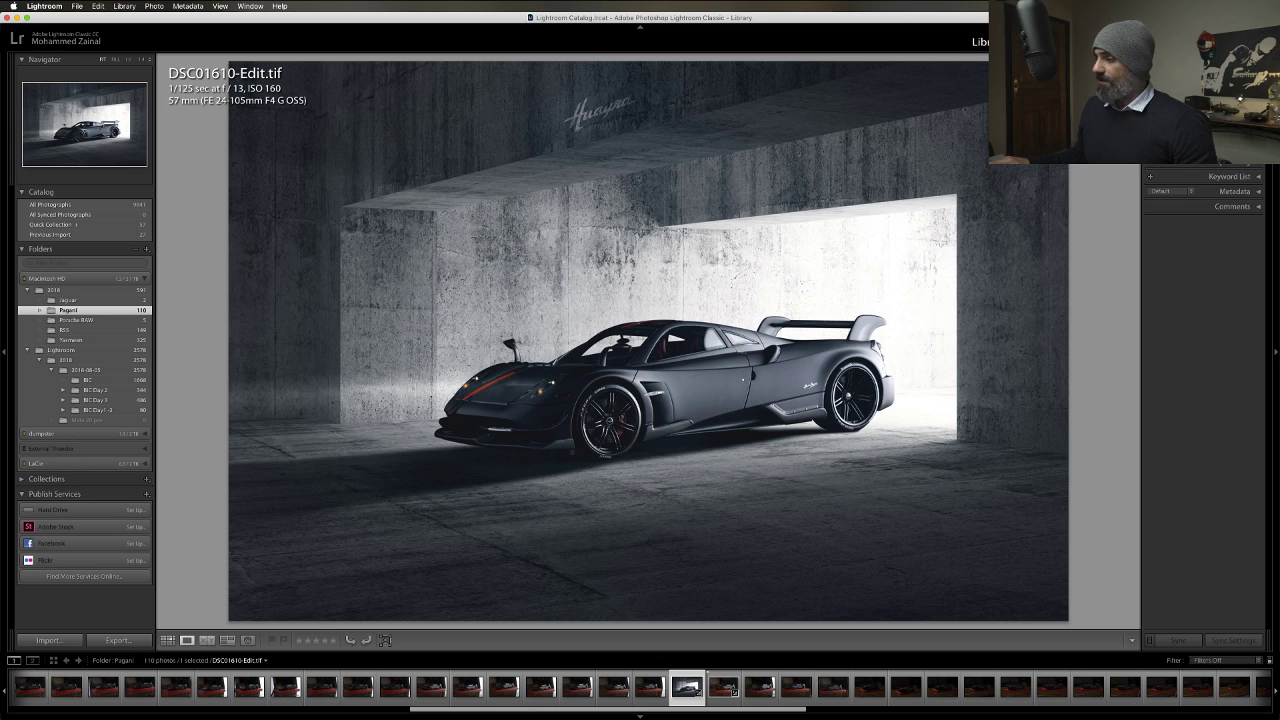
right_click(443, 286)
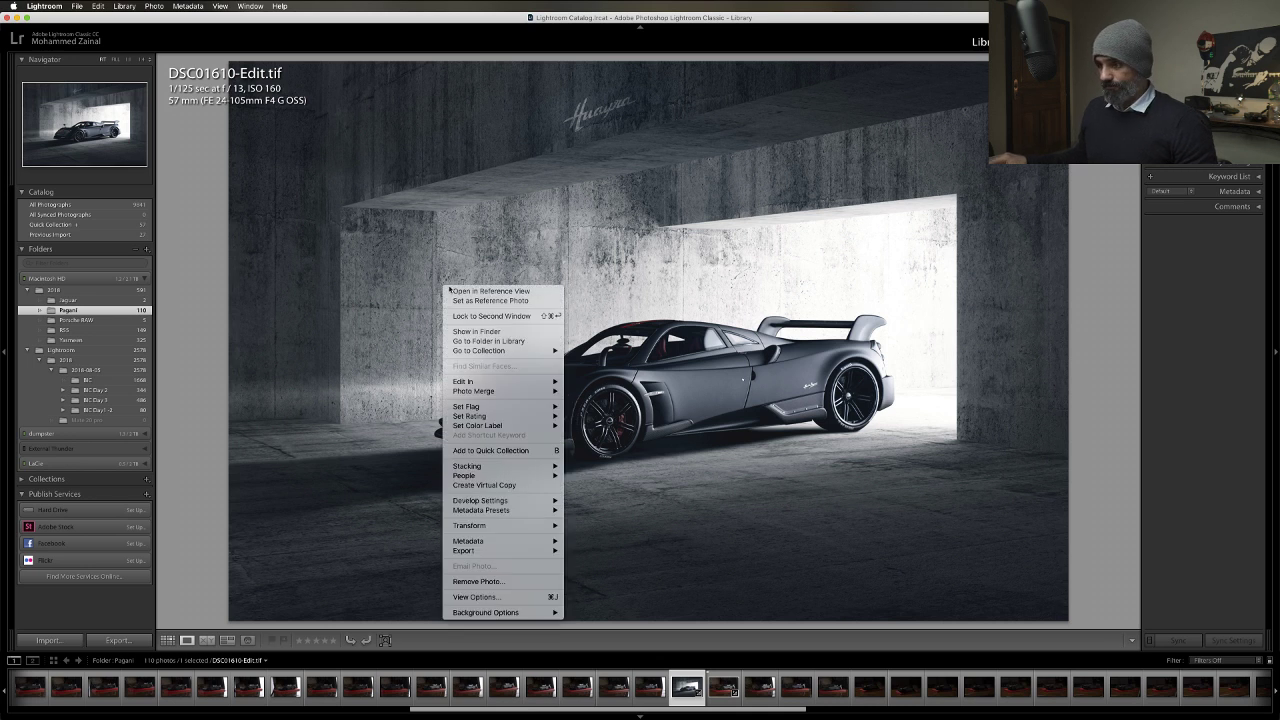
click(648, 690)
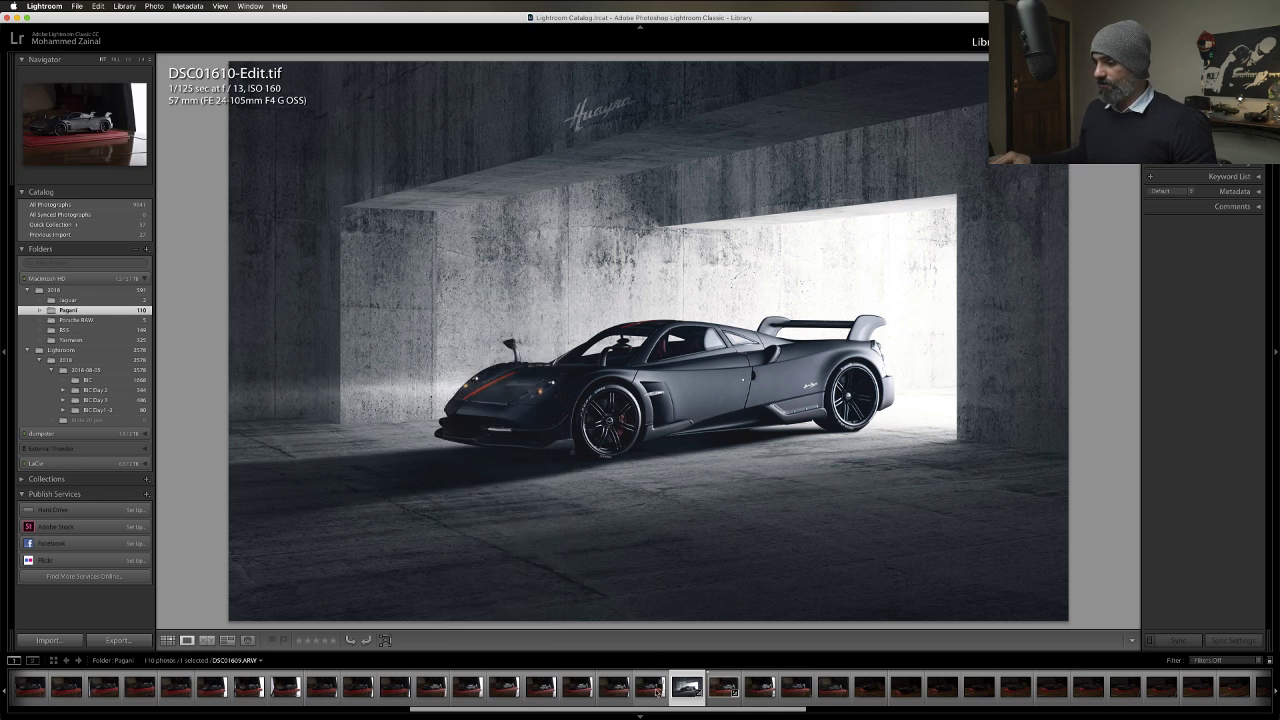
scroll(650, 690, left, 1)
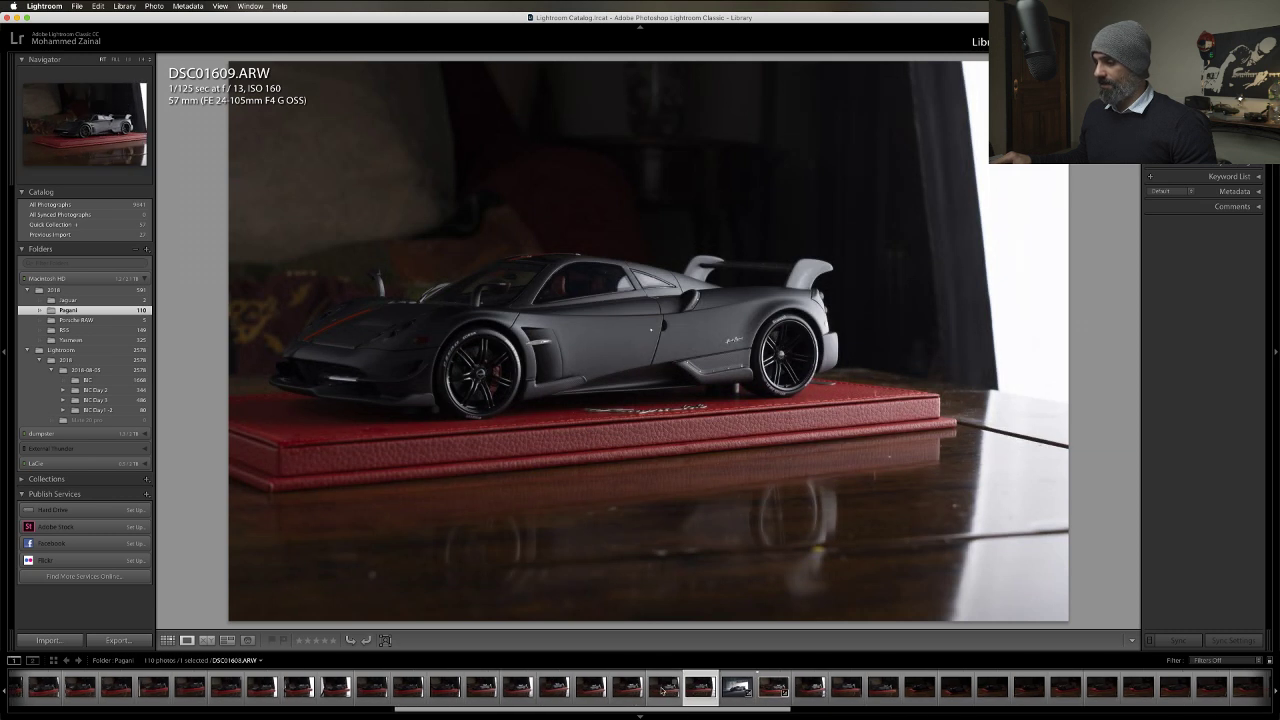
click(668, 690)
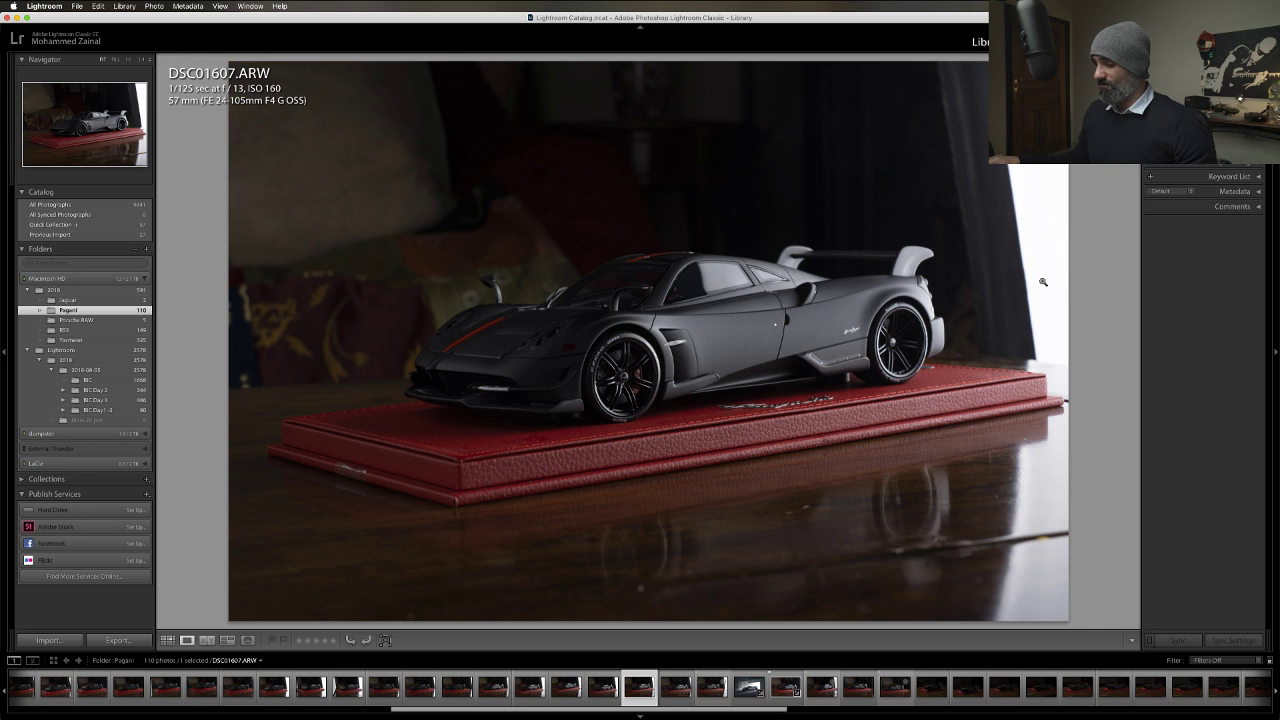
click(347, 686)
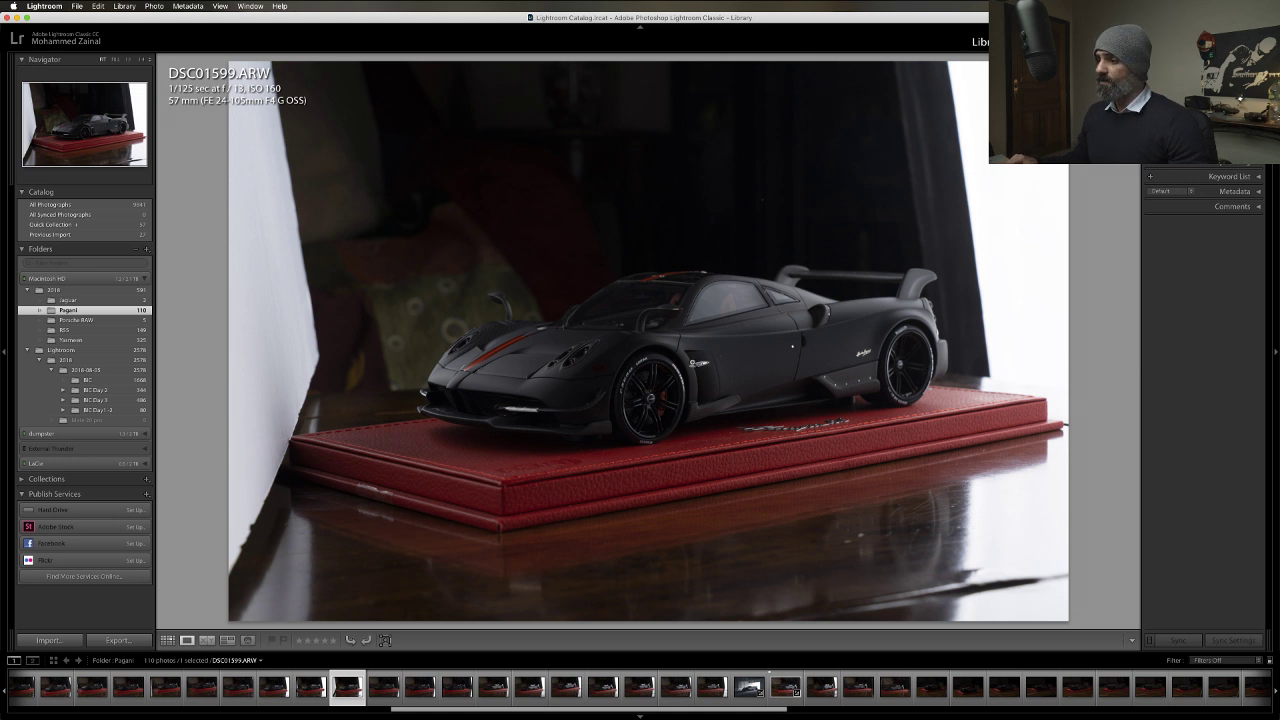
Browse back through the earlier Pagani shots, viewing DSC01591.ARW, DSC01586.ARW and DSC01585.ARW.
scroll(186, 692, up, 3)
click(194, 692)
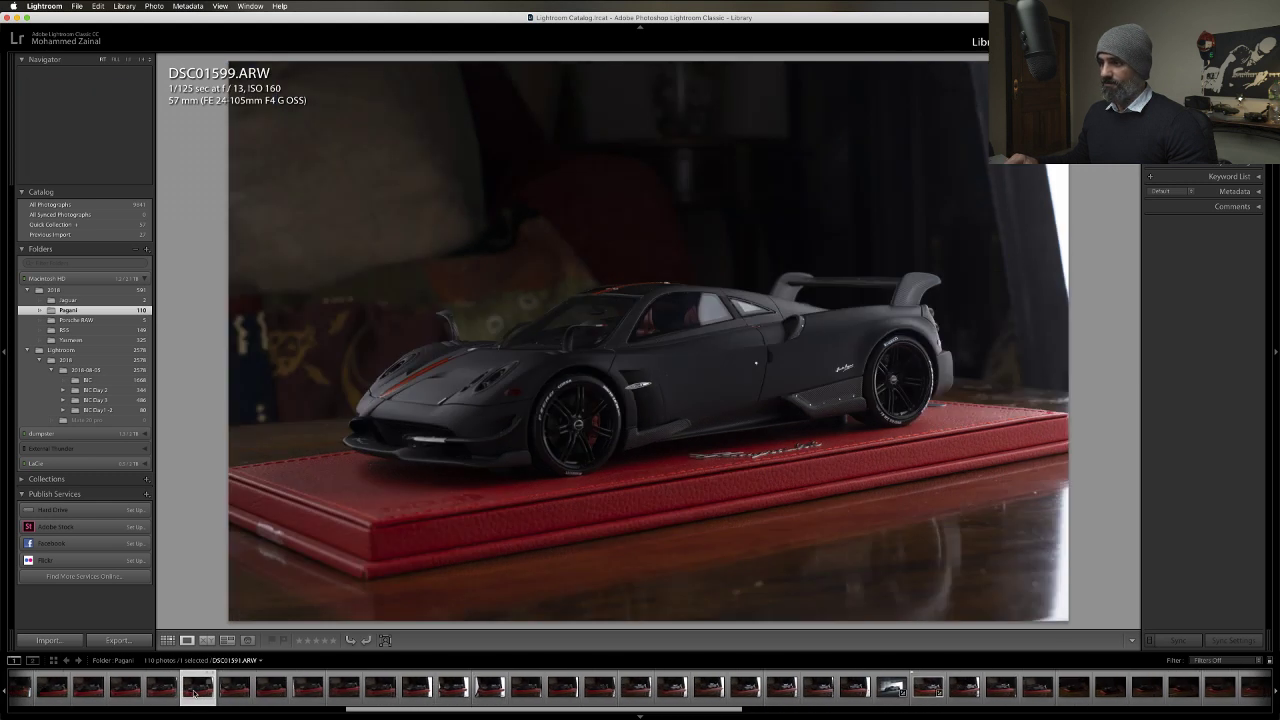
scroll(194, 692, up, 2)
scroll(194, 692, up, 3)
click(195, 692)
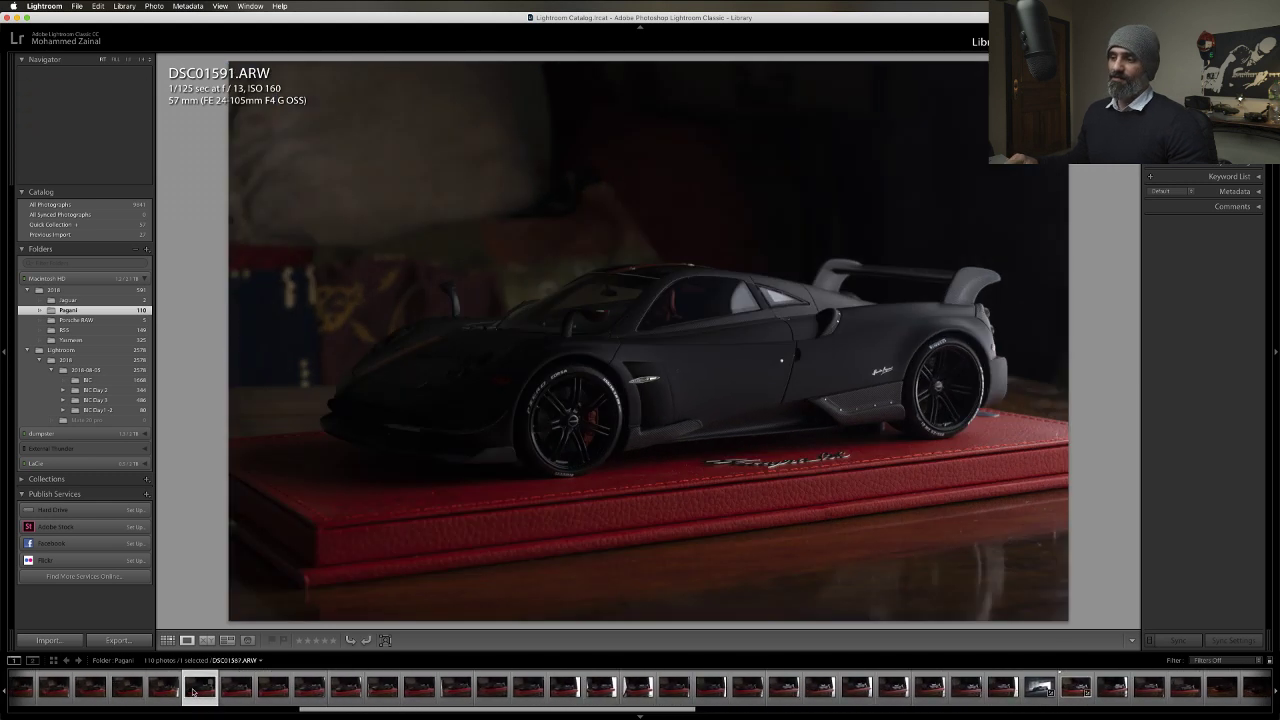
click(170, 692)
scroll(200, 692, up, 2)
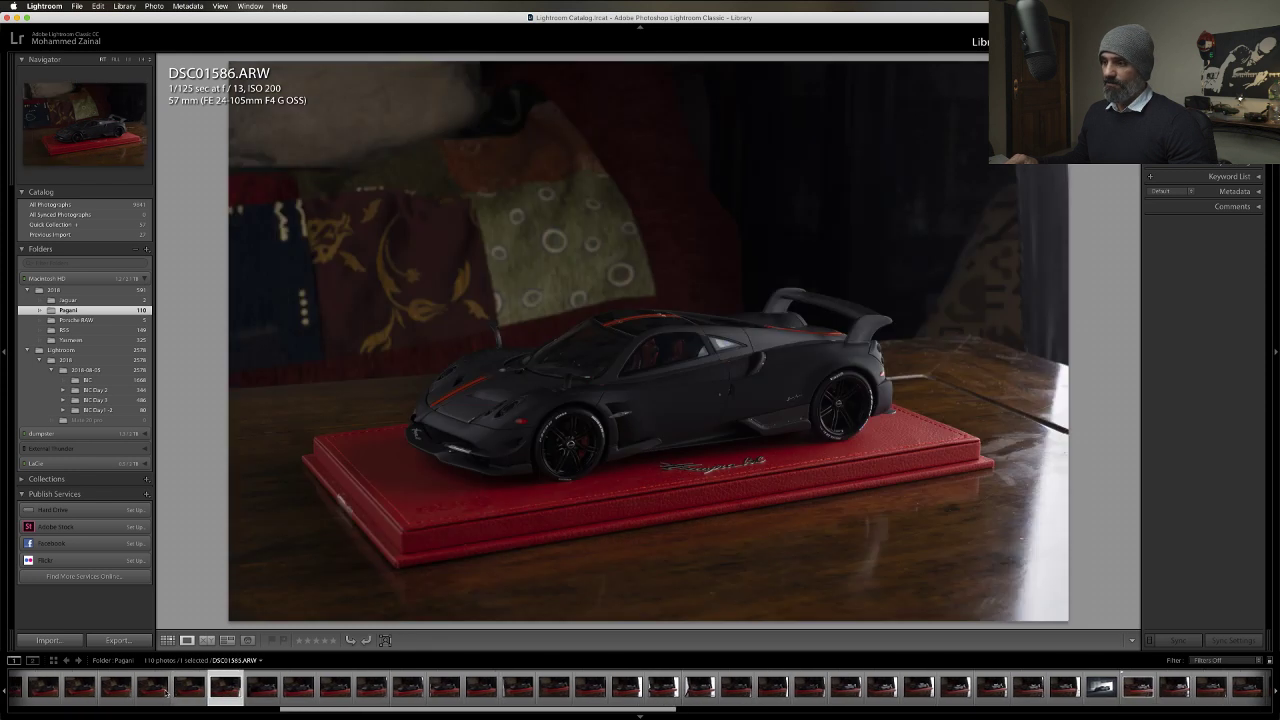
click(196, 684)
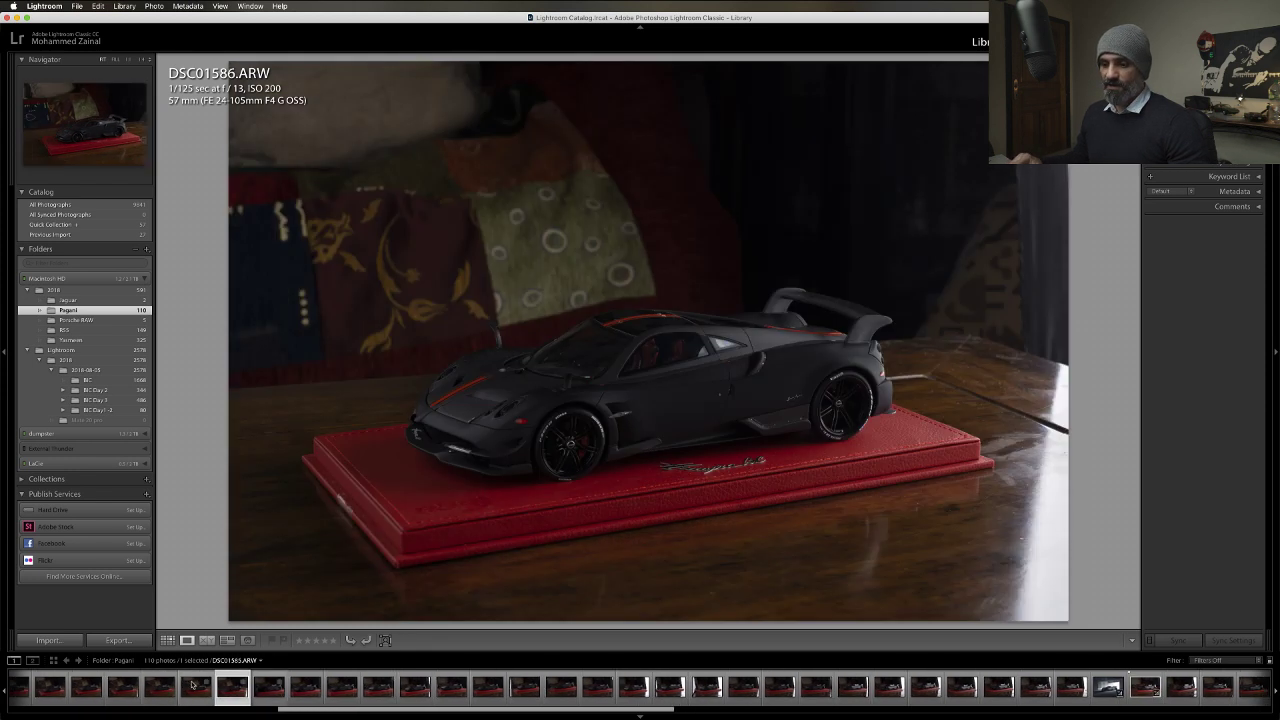
scroll(197, 684, down, 1)
click(199, 684)
scroll(201, 684, up, 4)
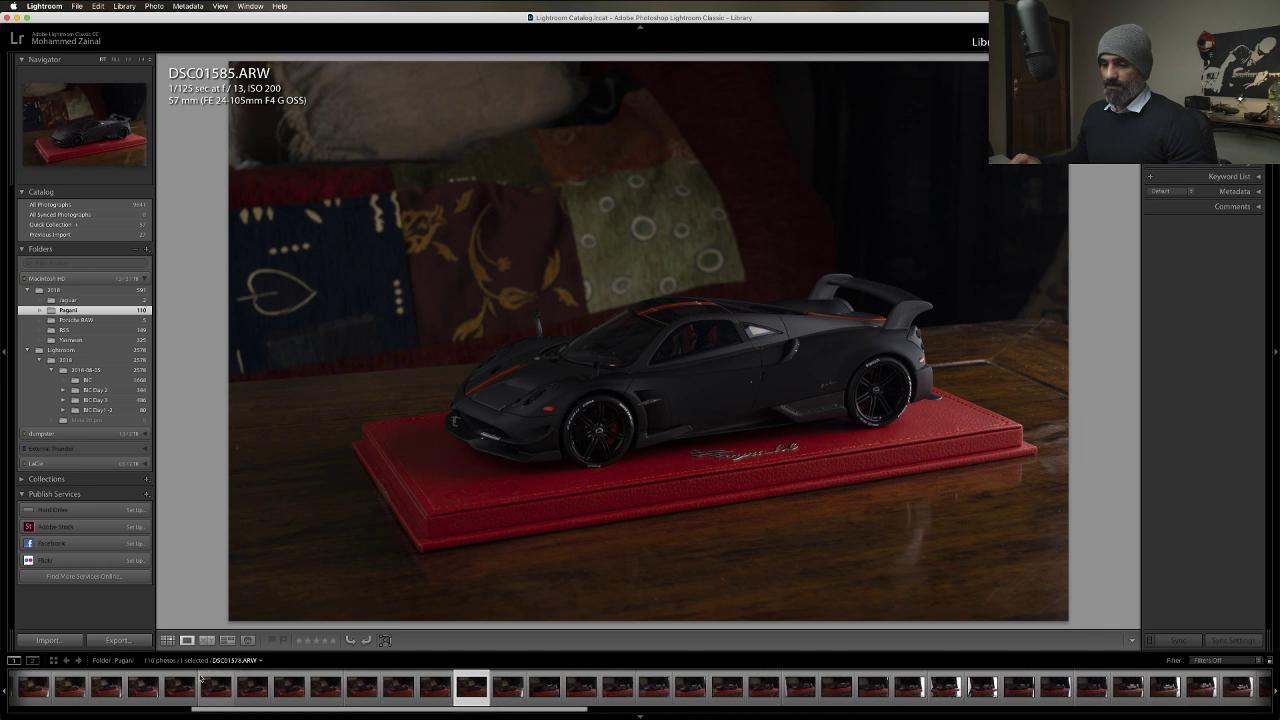
Examine the first Pagani shots on the red base, going back from DSC01576.ARW through DSC01570.ARW to DSC01561.ARW.
click(199, 684)
scroll(260, 684, up, 4)
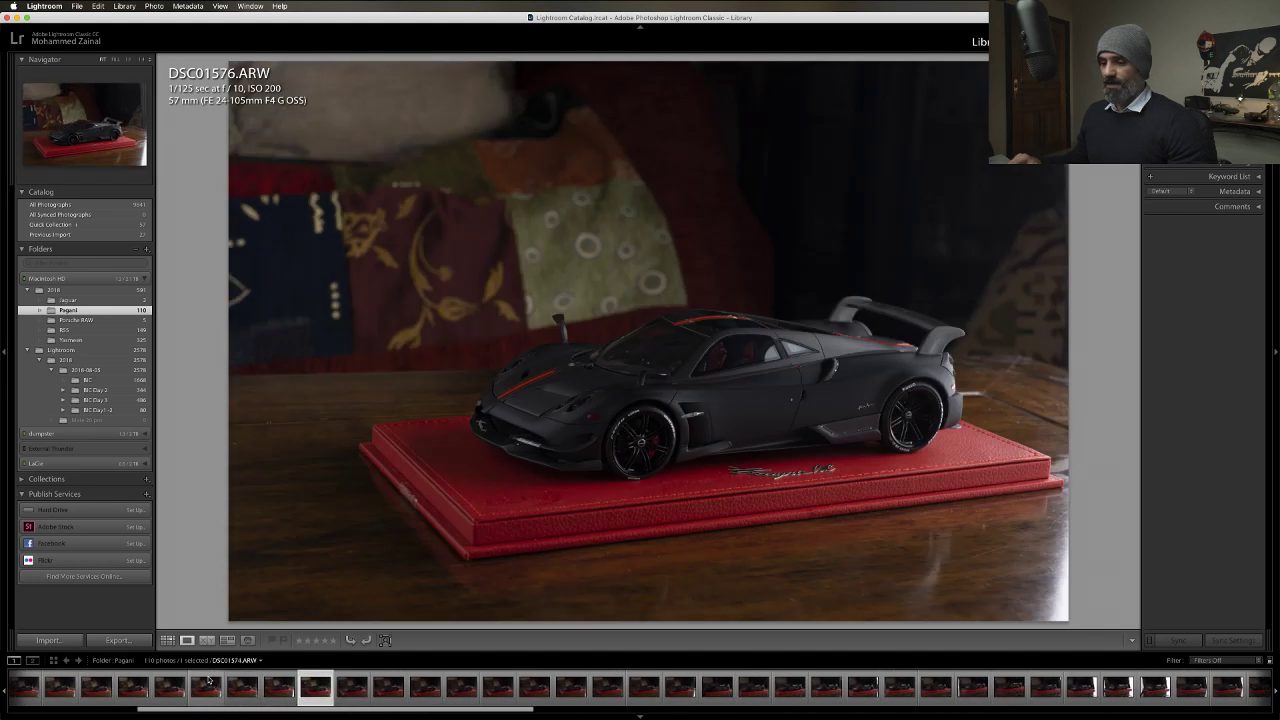
click(297, 684)
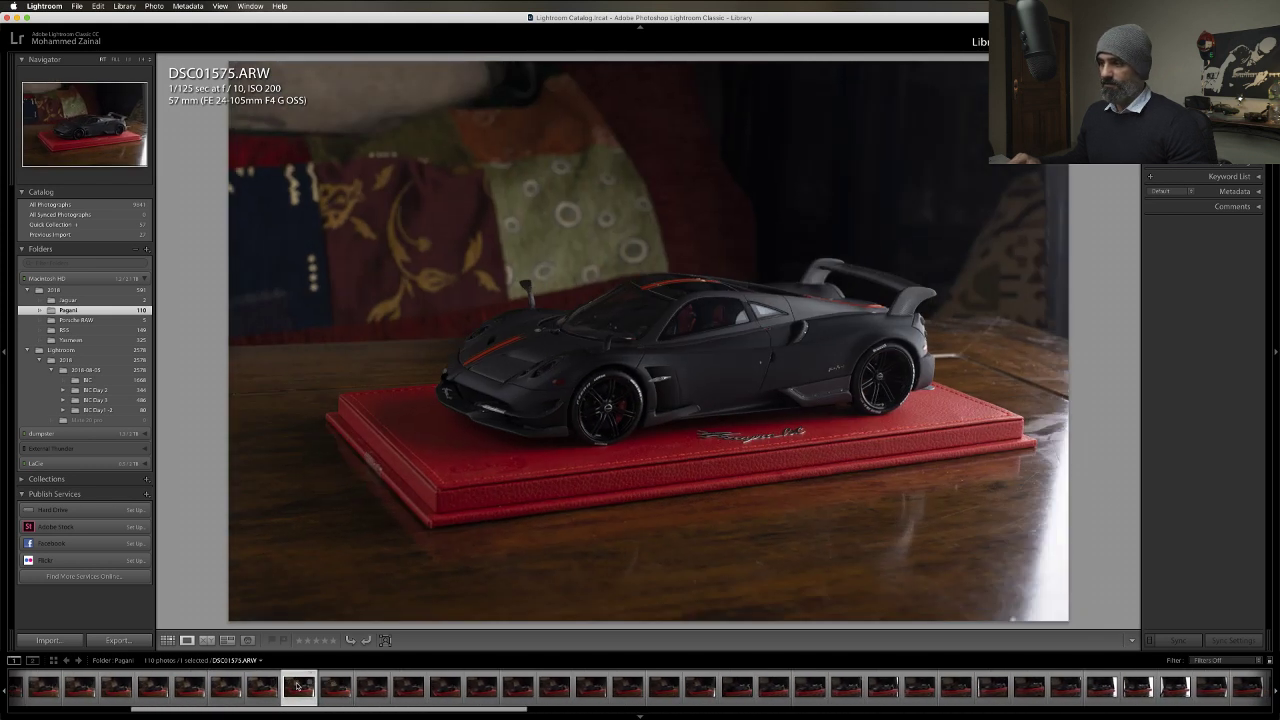
scroll(293, 681, up, 2)
click(271, 681)
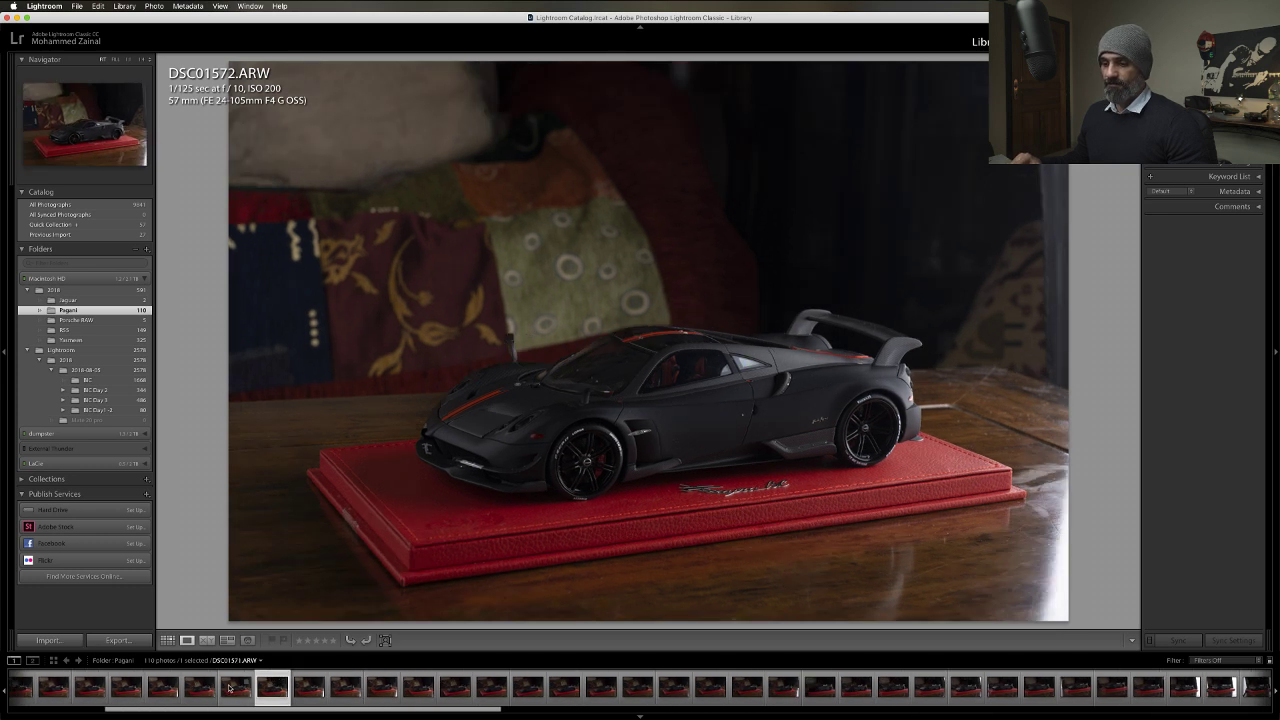
click(229, 688)
click(201, 690)
scroll(222, 682, up, 2)
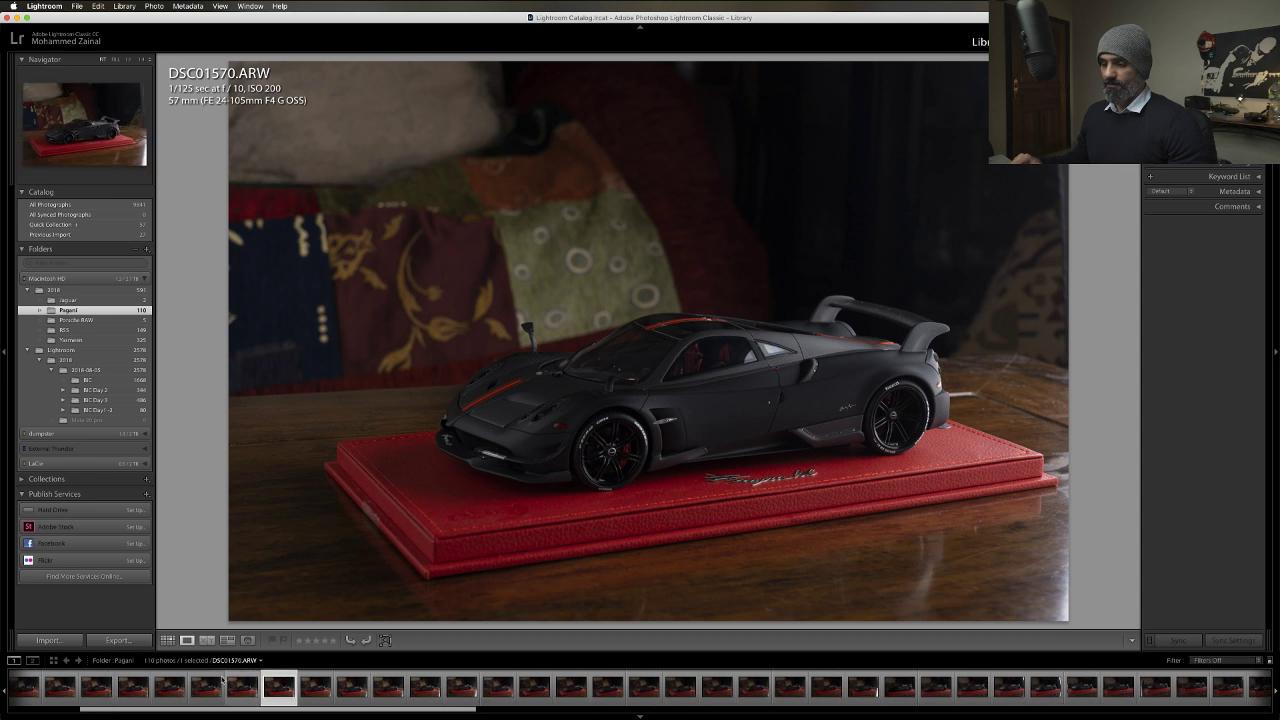
scroll(222, 681, up, 6)
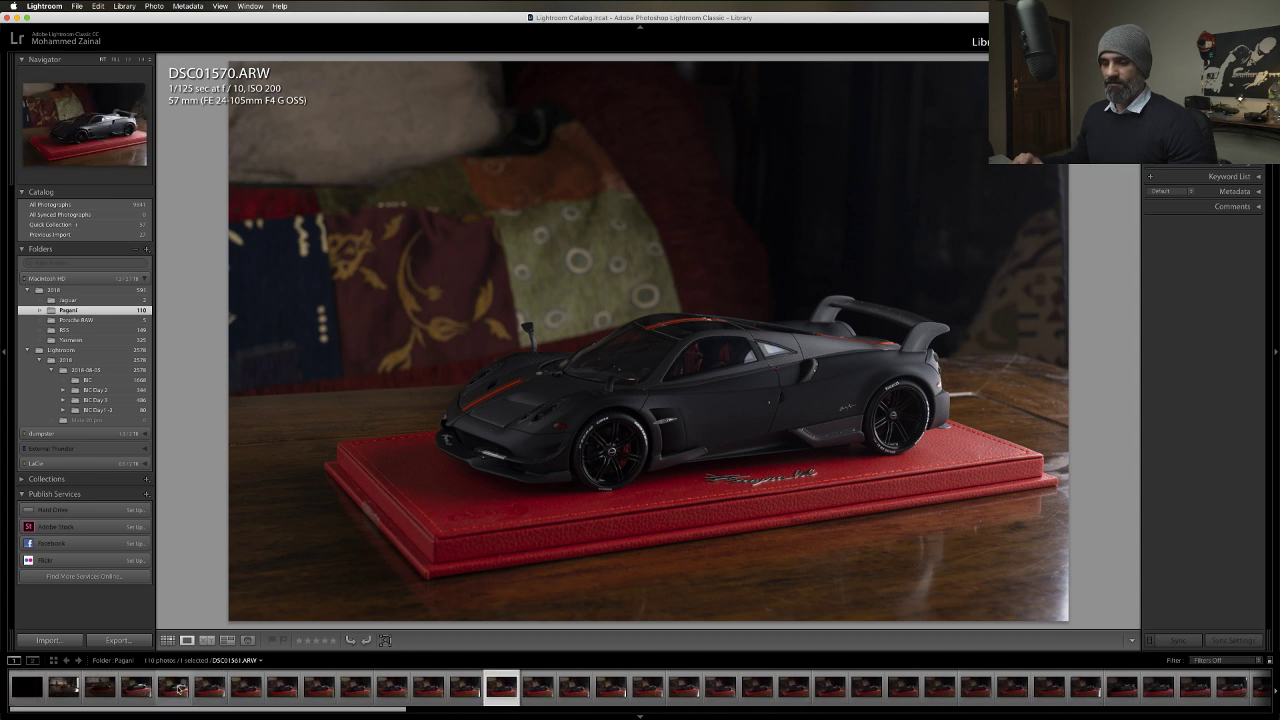
click(179, 688)
scroll(588, 686, down, 7)
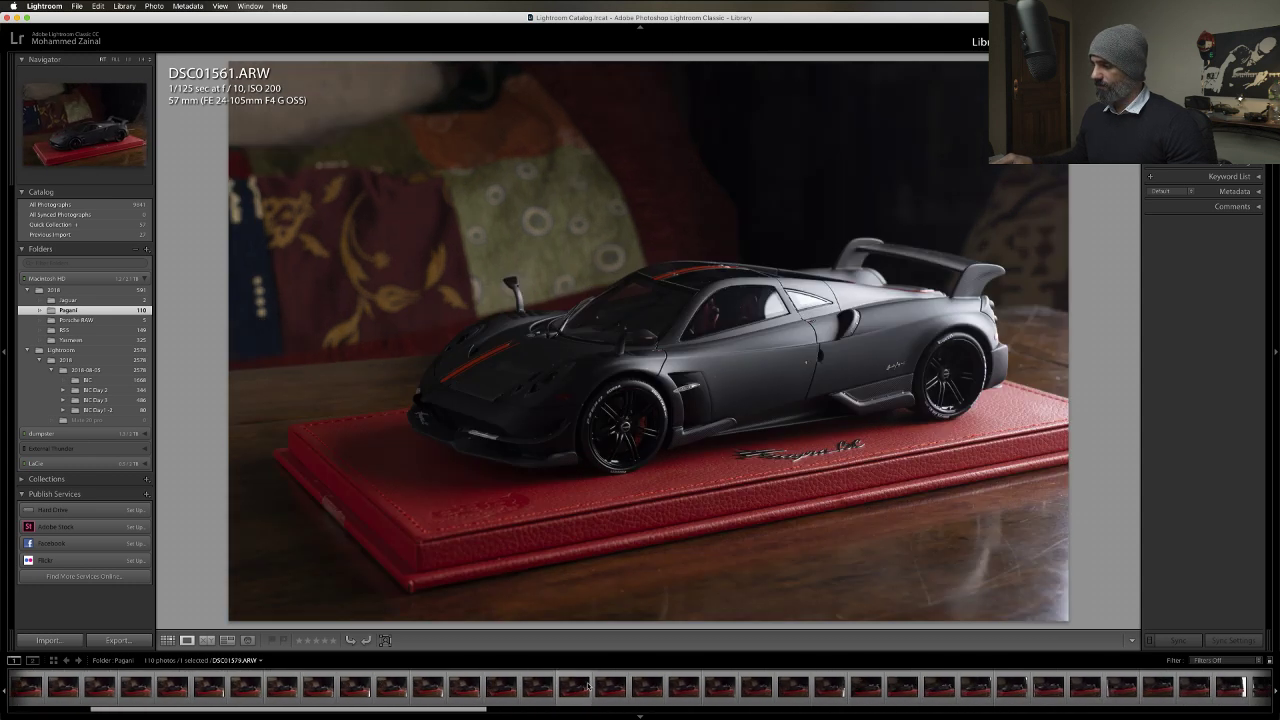
Find DSC01610-Edit.tif among the Pagani photos and open it for editing in Adobe Photoshop CC 2019.
scroll(588, 686, down, 20)
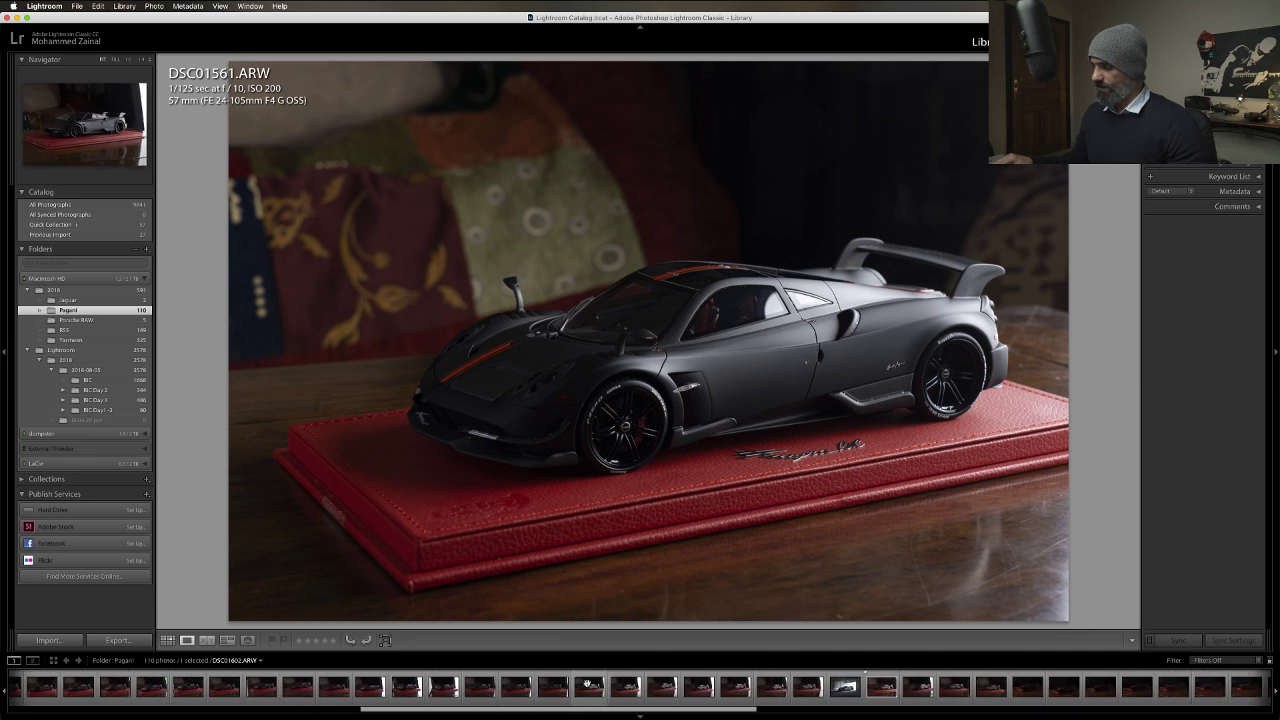
scroll(588, 686, down, 3)
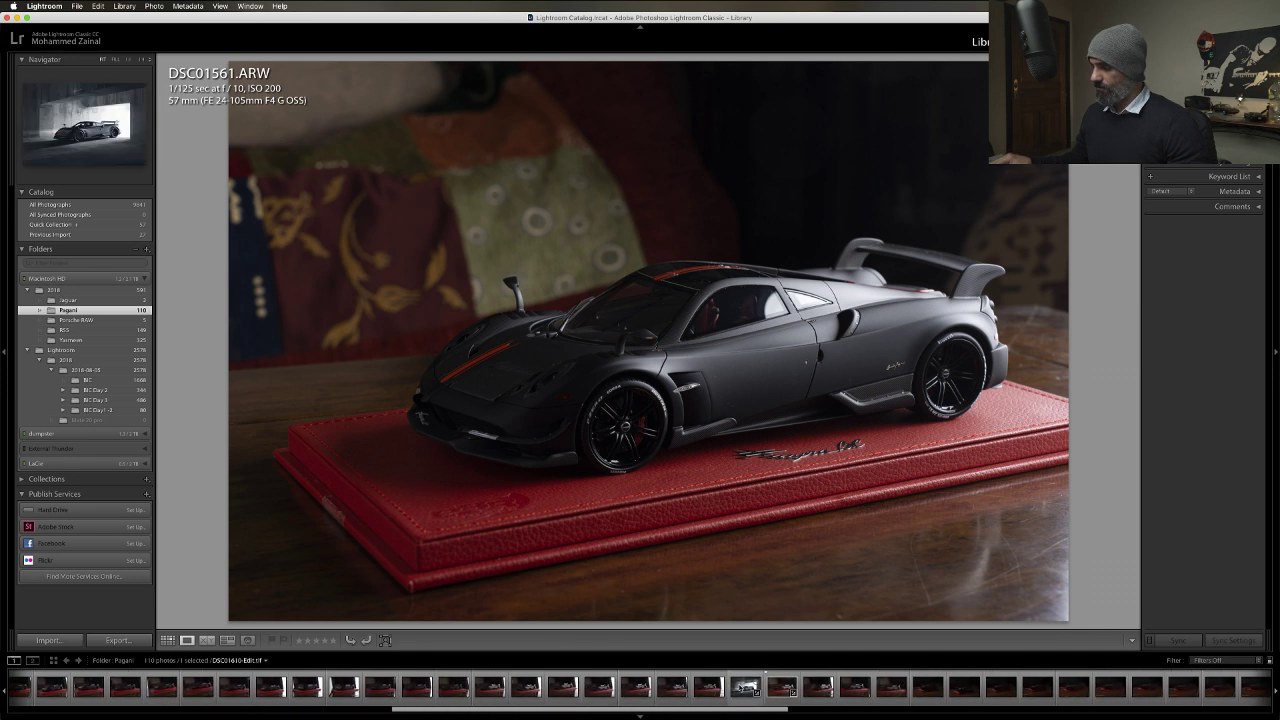
click(745, 688)
right_click(745, 688)
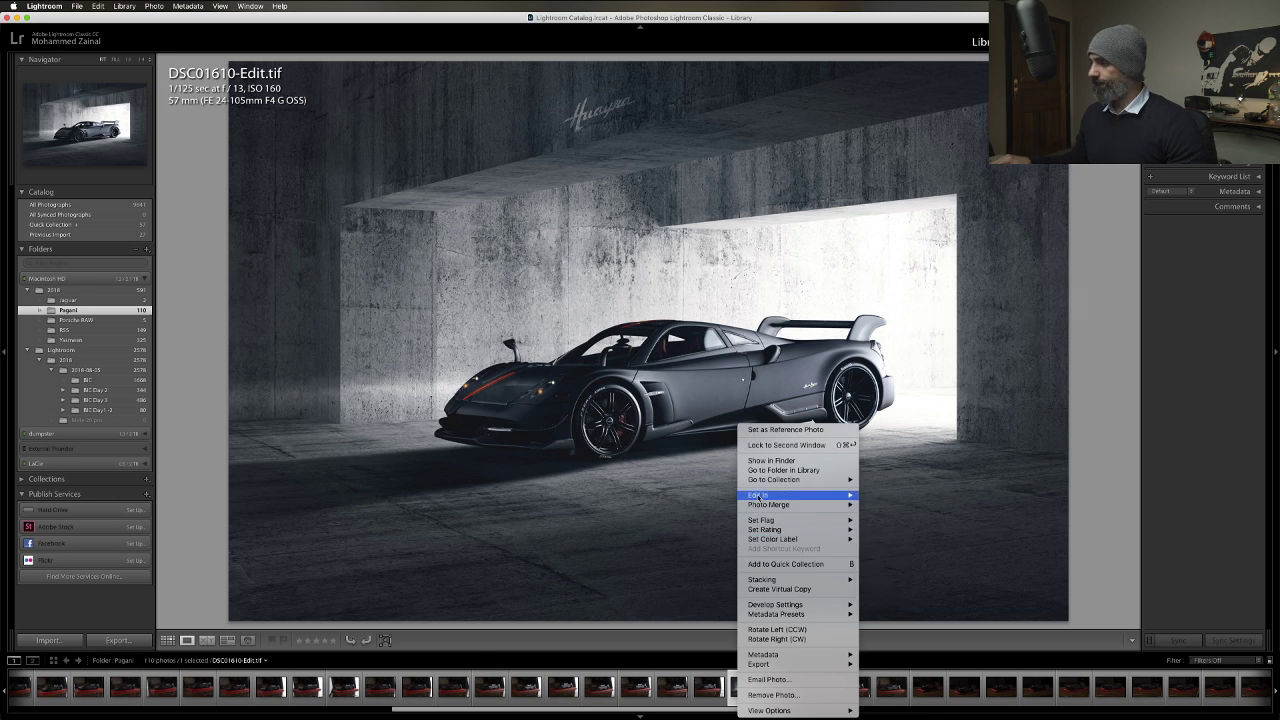
mouse_move(758, 495)
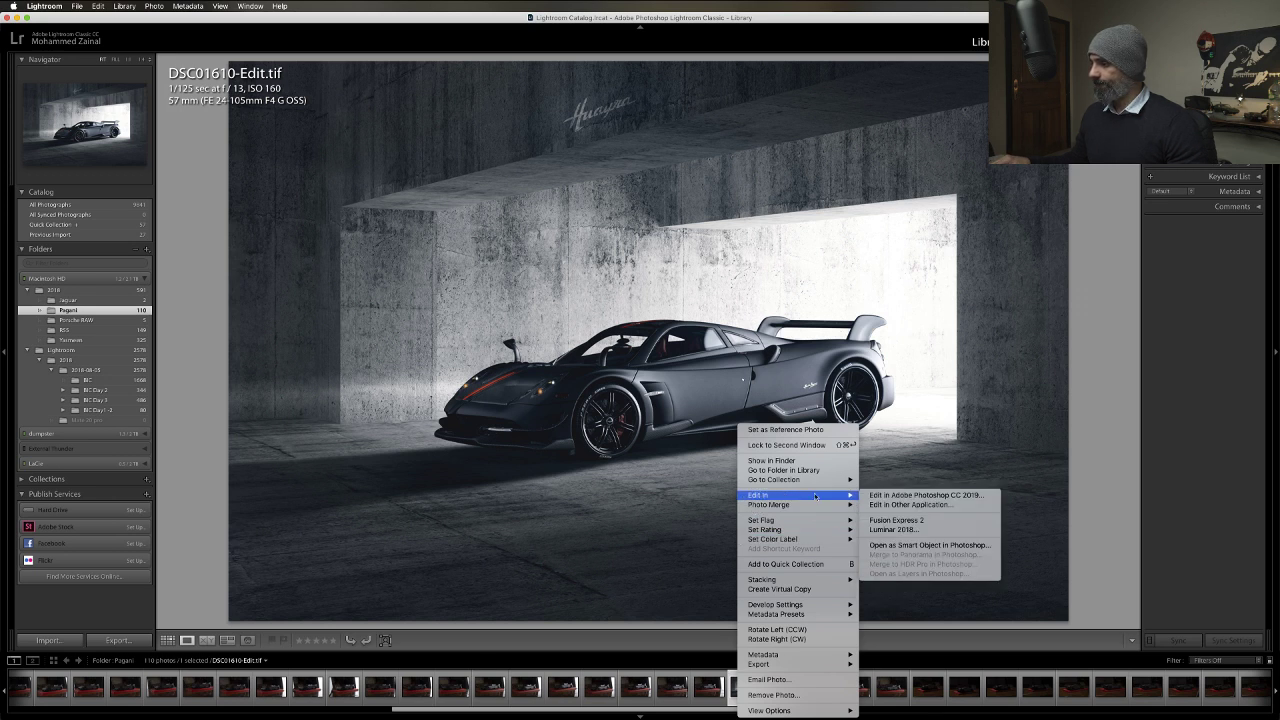
click(868, 495)
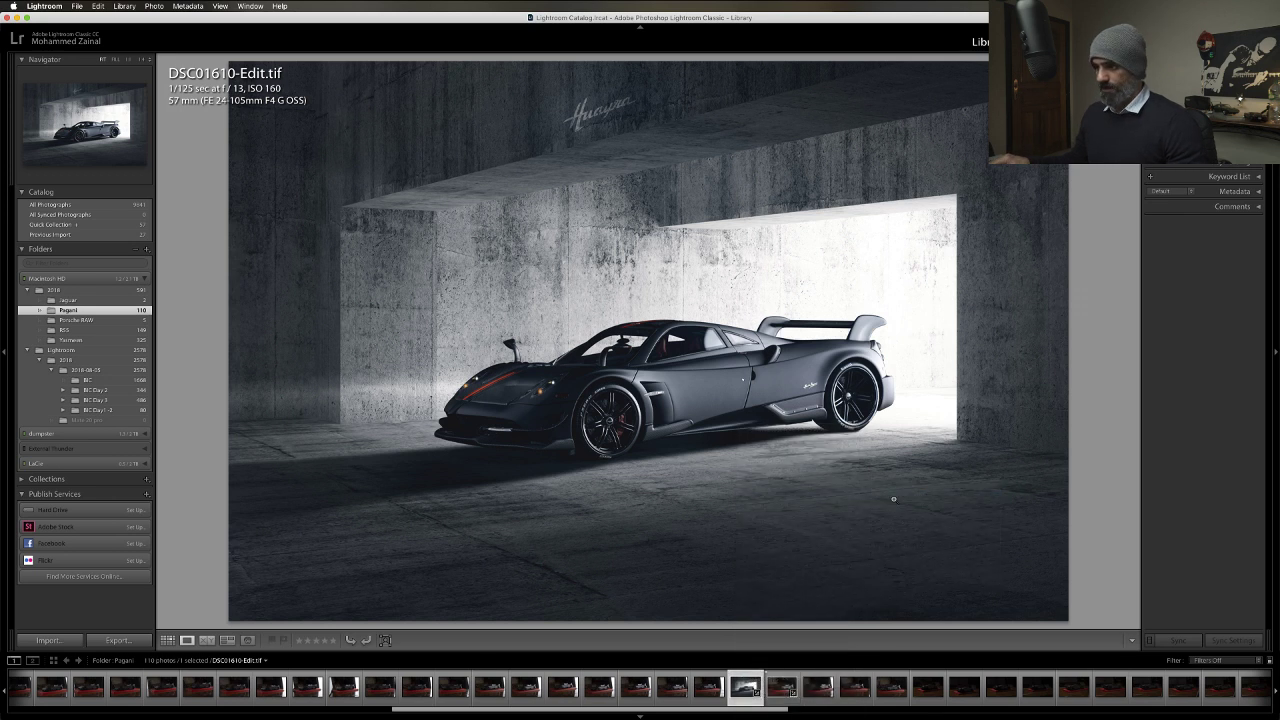
click(702, 289)
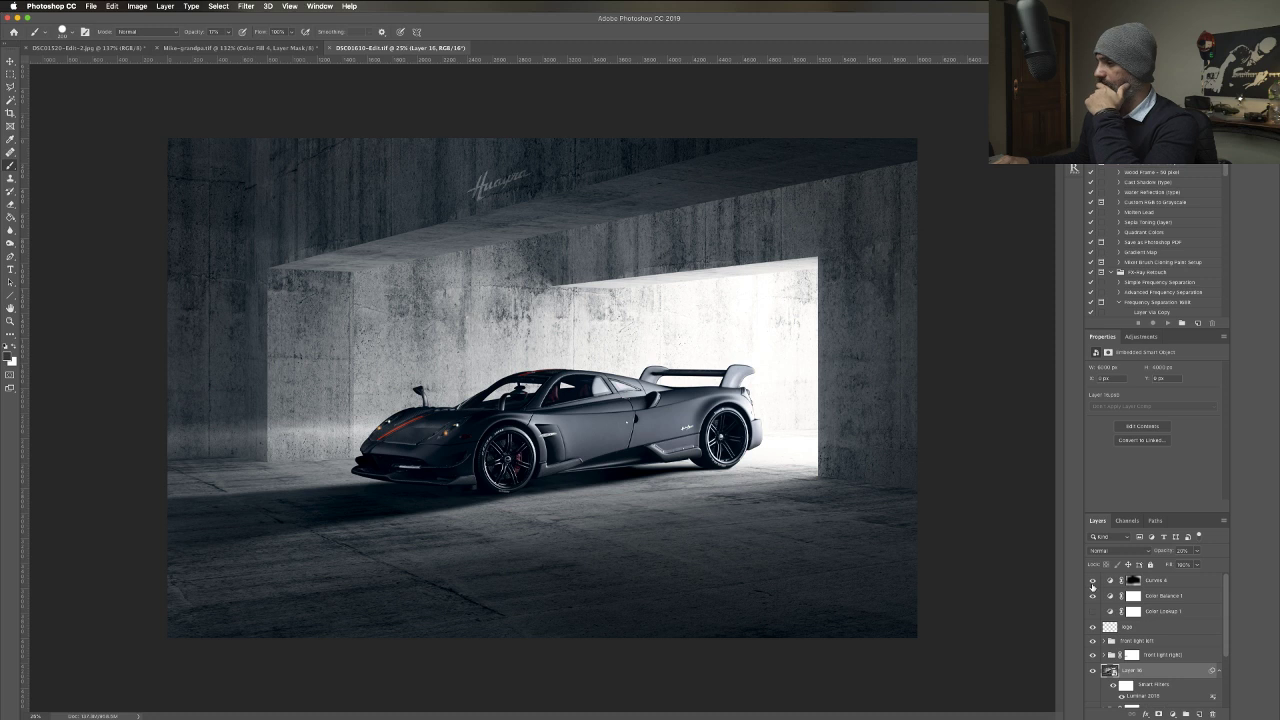
Hide the topmost Curves adjustment and compare the stock background layer on its own with the full composite.
click(1092, 587)
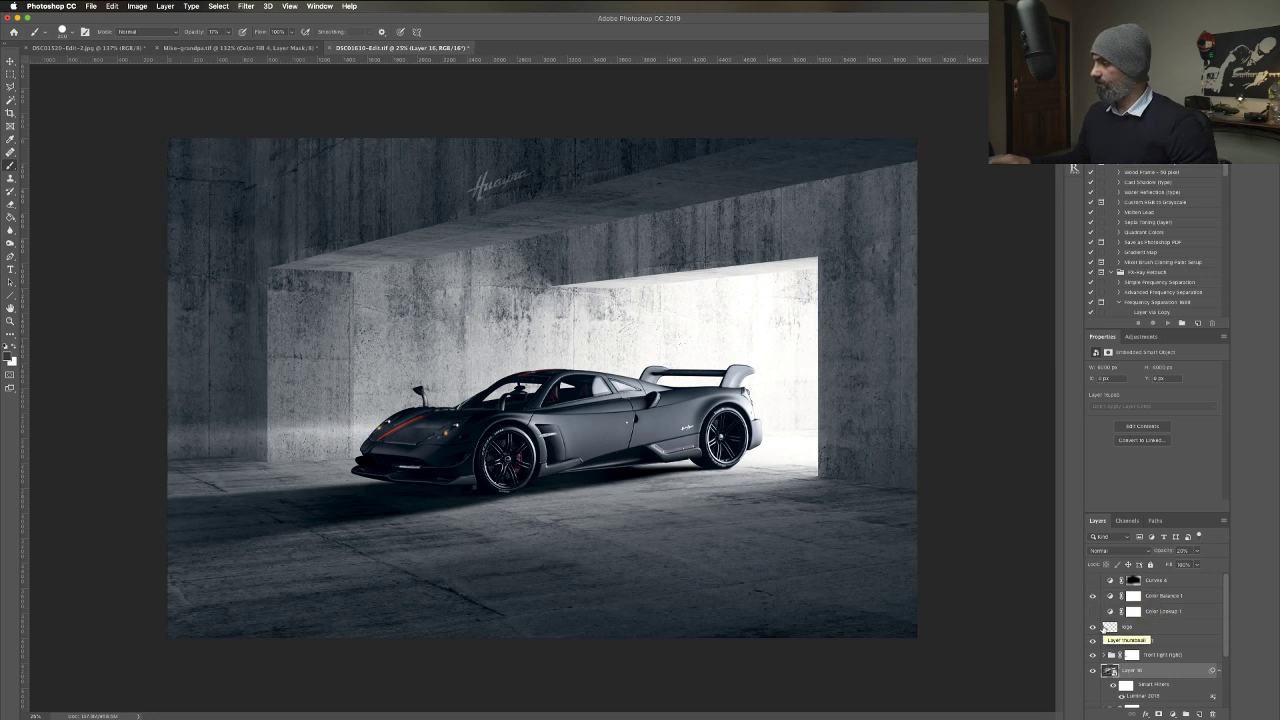
scroll(1104, 630, down, 3)
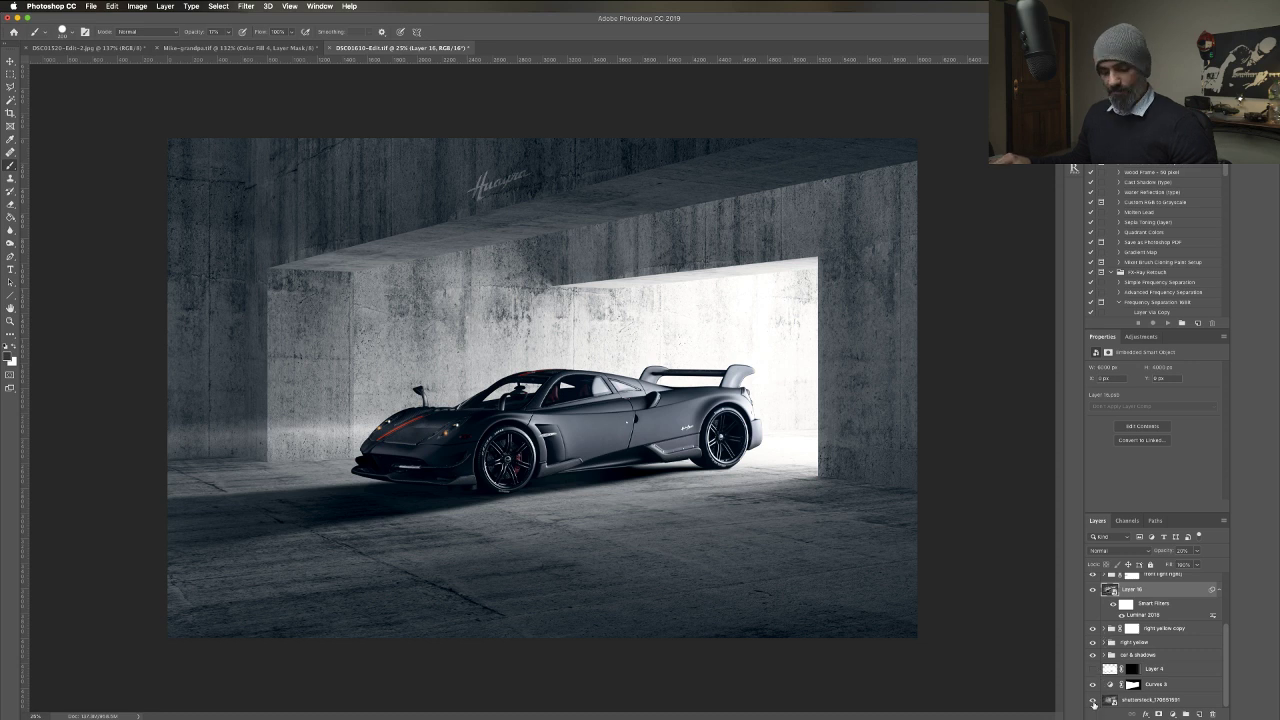
alt+click(1093, 702)
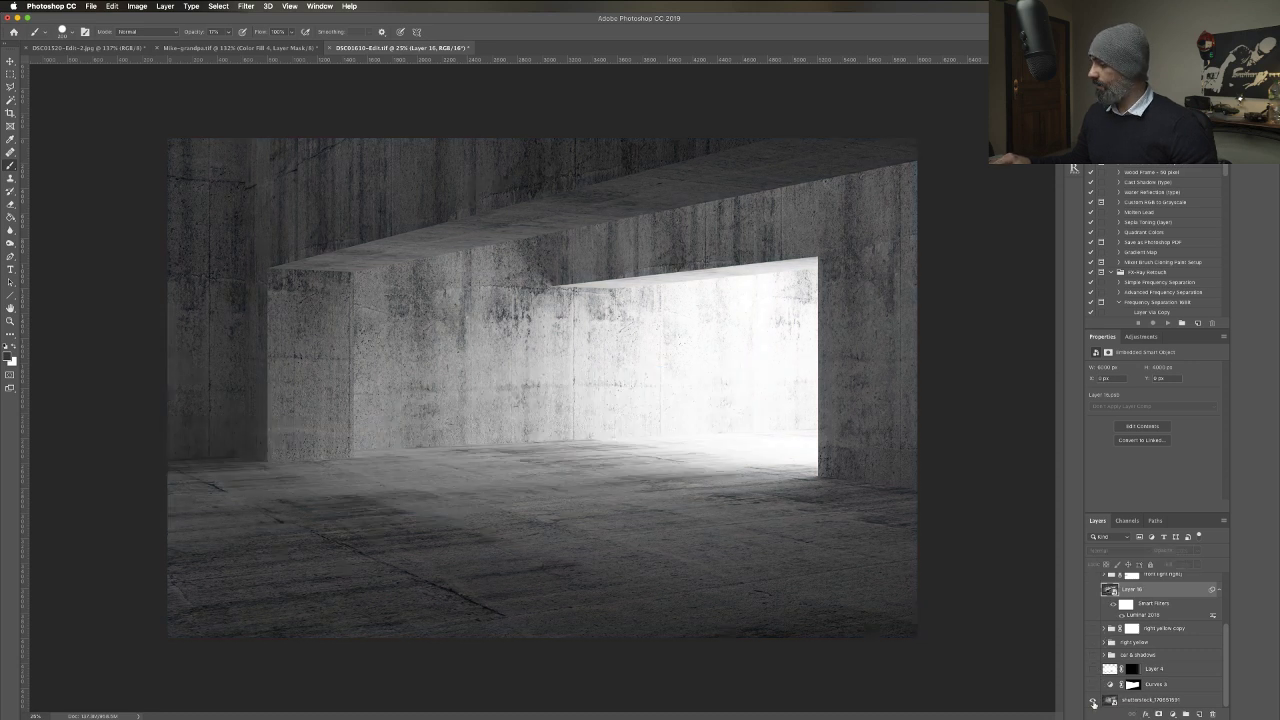
alt+click(1093, 702)
alt+click(1093, 702)
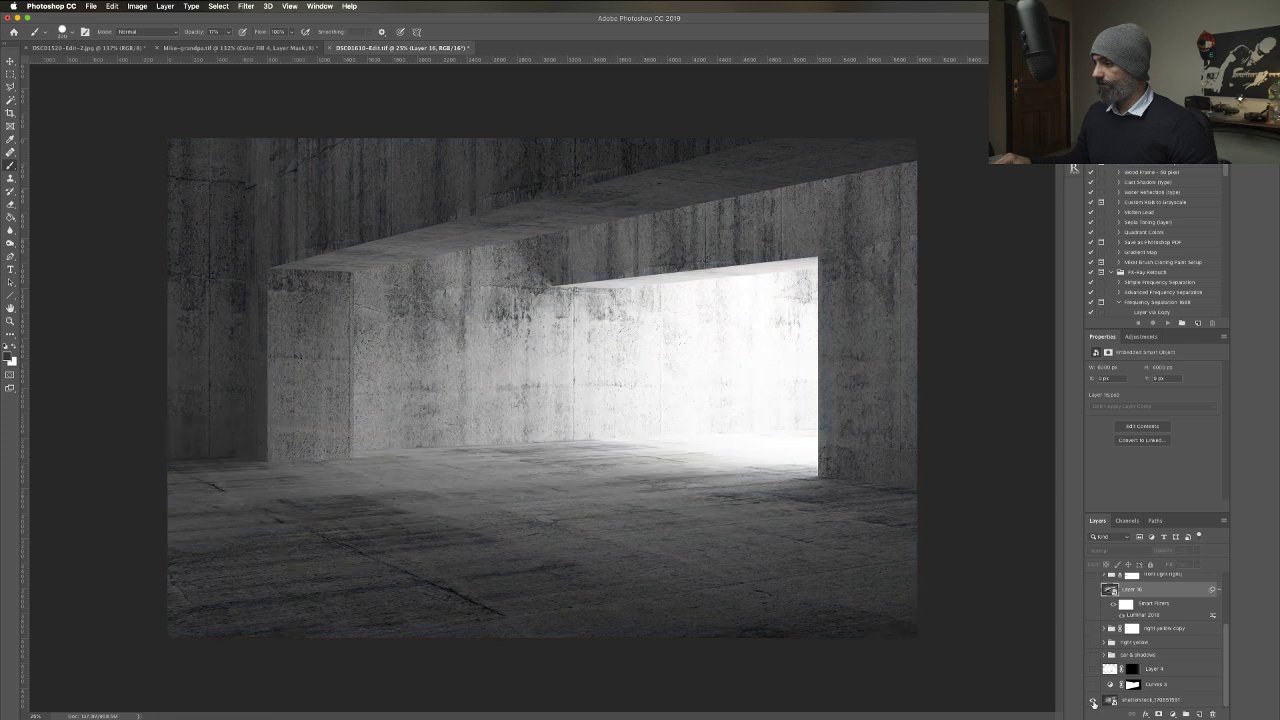
alt+click(1093, 702)
alt+click(1093, 702)
alt+click(1093, 702)
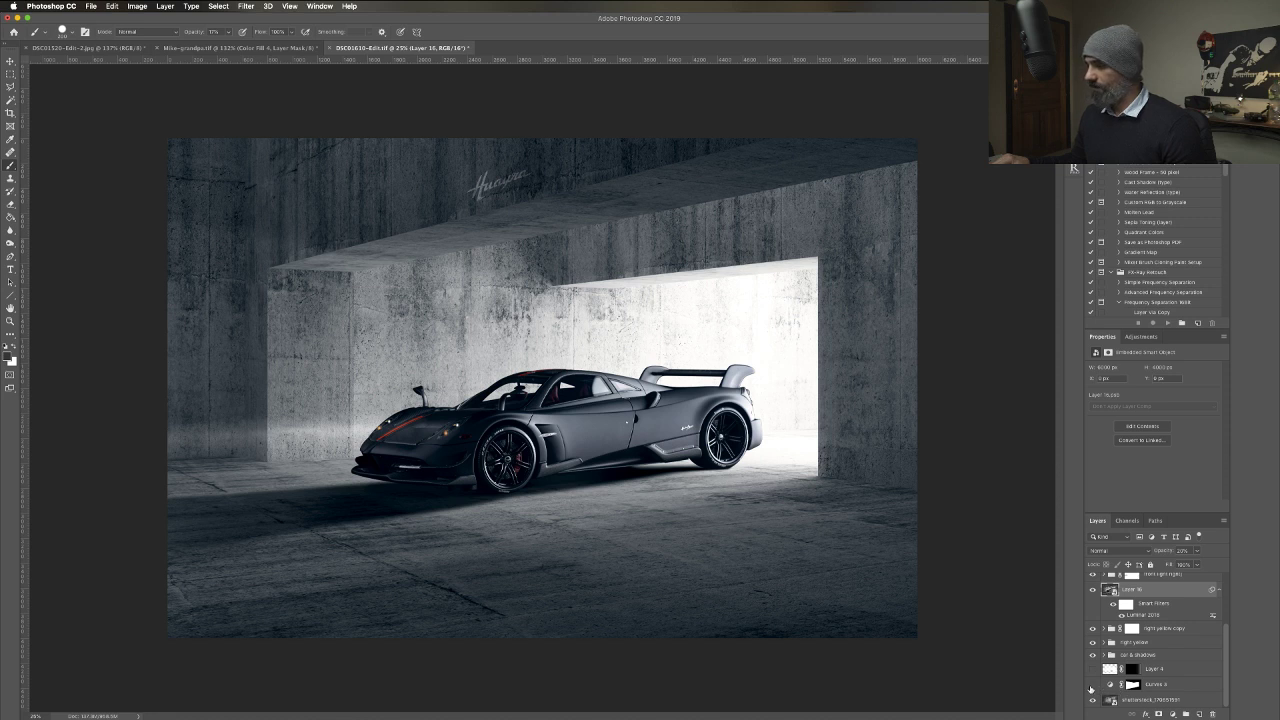
Compare the composite with and without the Curves adjustment directly above the stock background.
click(1091, 686)
click(1091, 686)
click(1091, 686)
click(1091, 686)
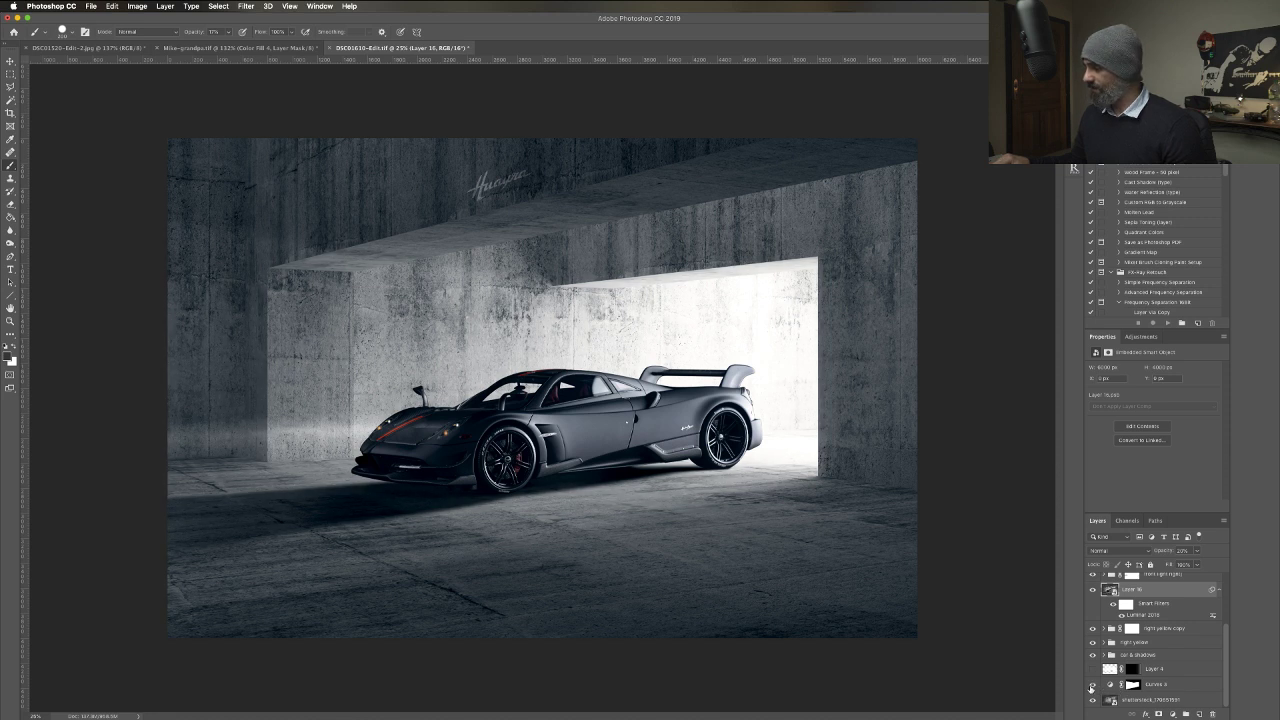
Select the Curves adjustment above the stock background and compare its effect with its layer mask enabled and disabled.
click(1117, 688)
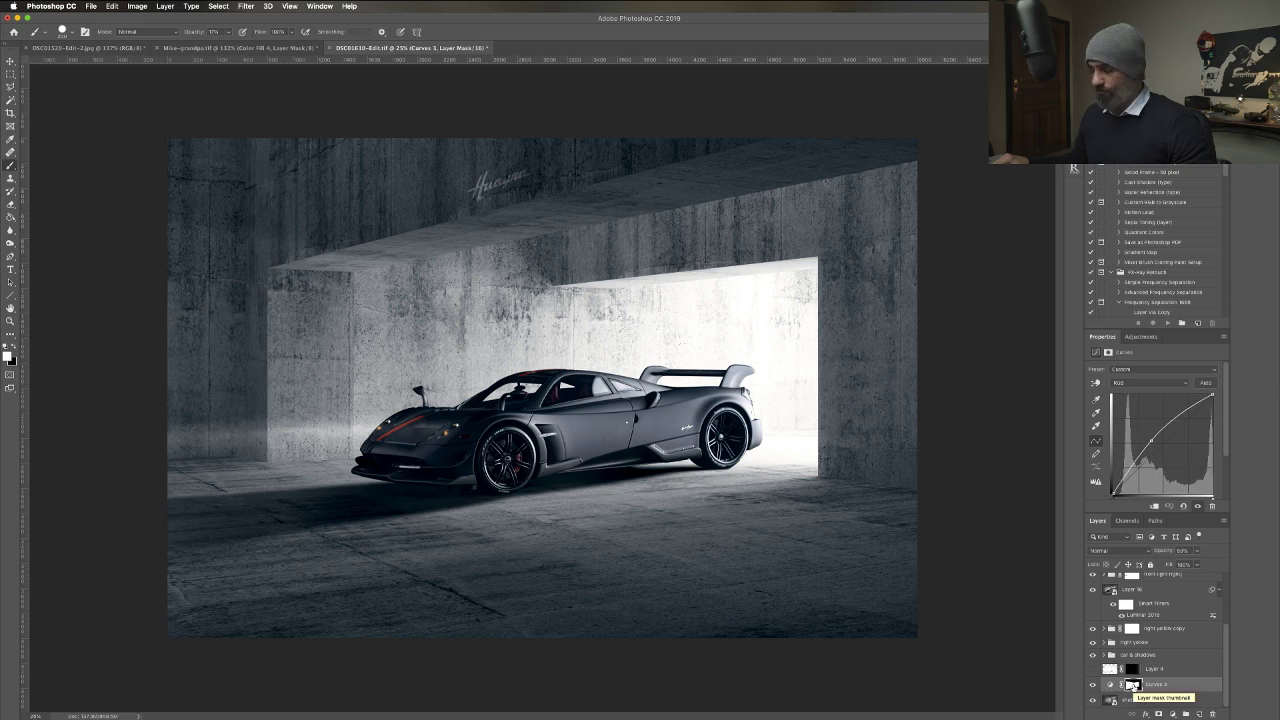
shift+click(1132, 686)
shift+click(1132, 686)
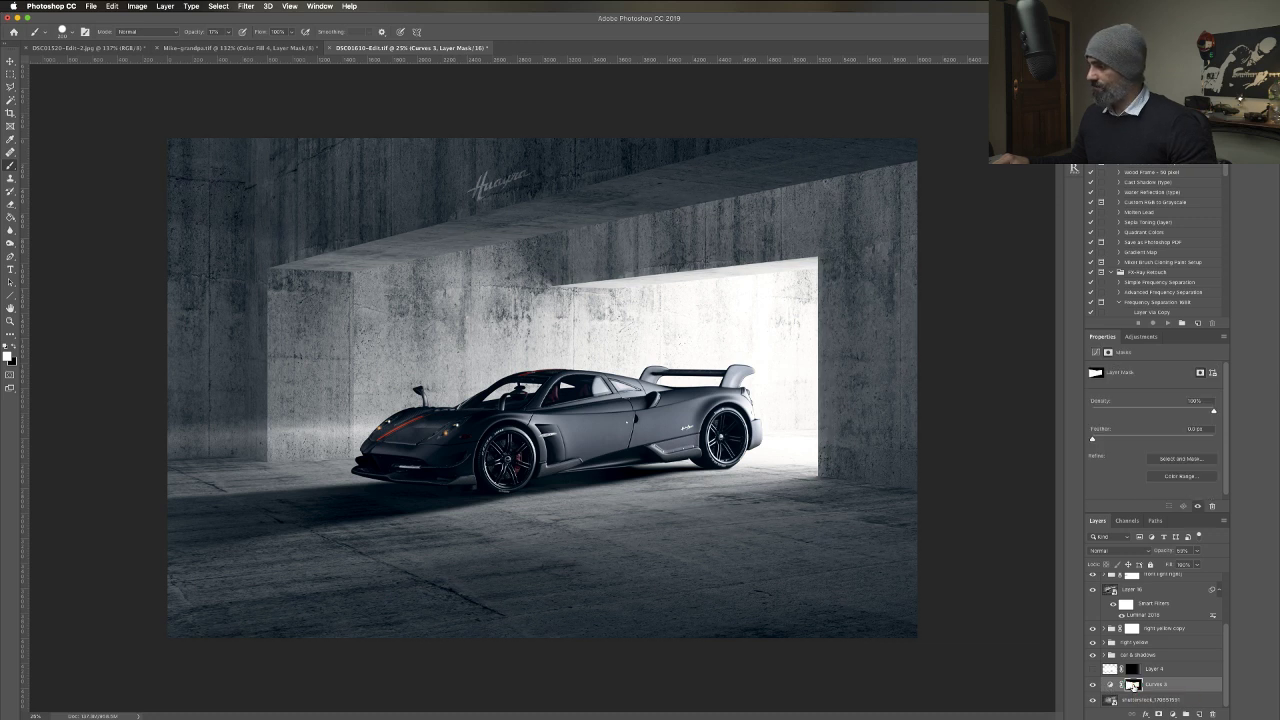
shift+click(1132, 686)
shift+click(1132, 686)
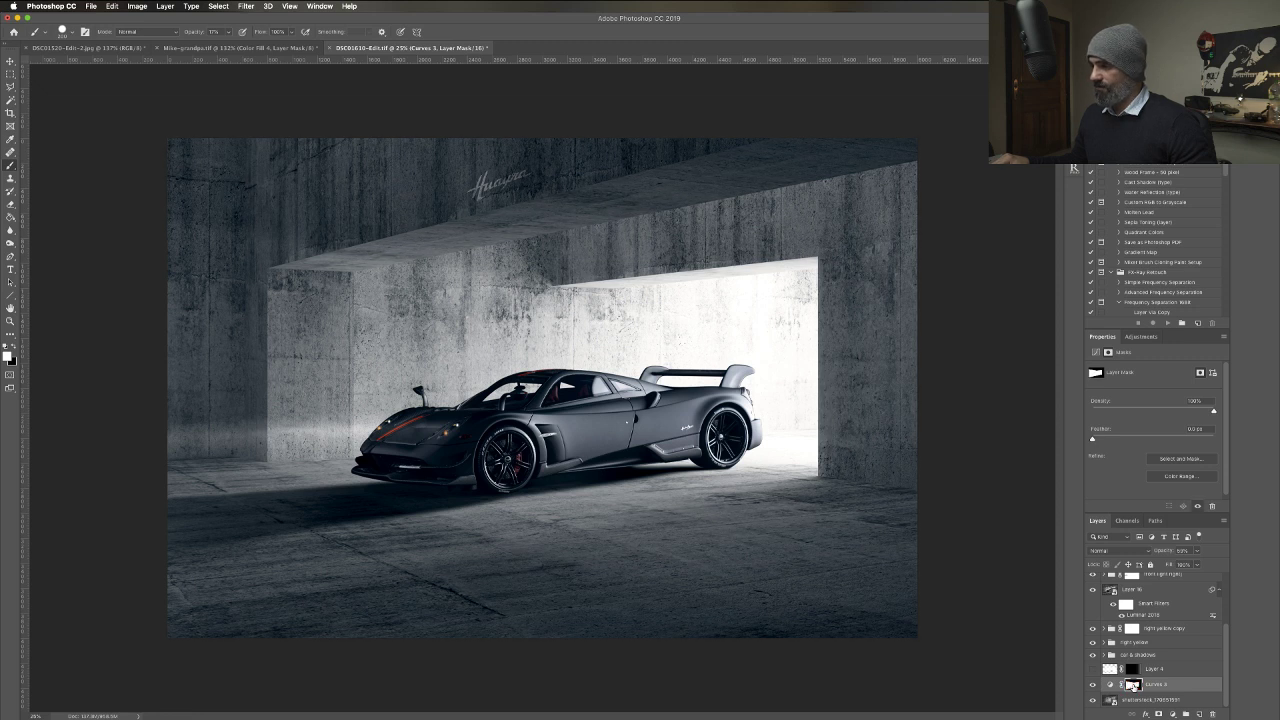
shift+click(1132, 686)
shift+click(1132, 686)
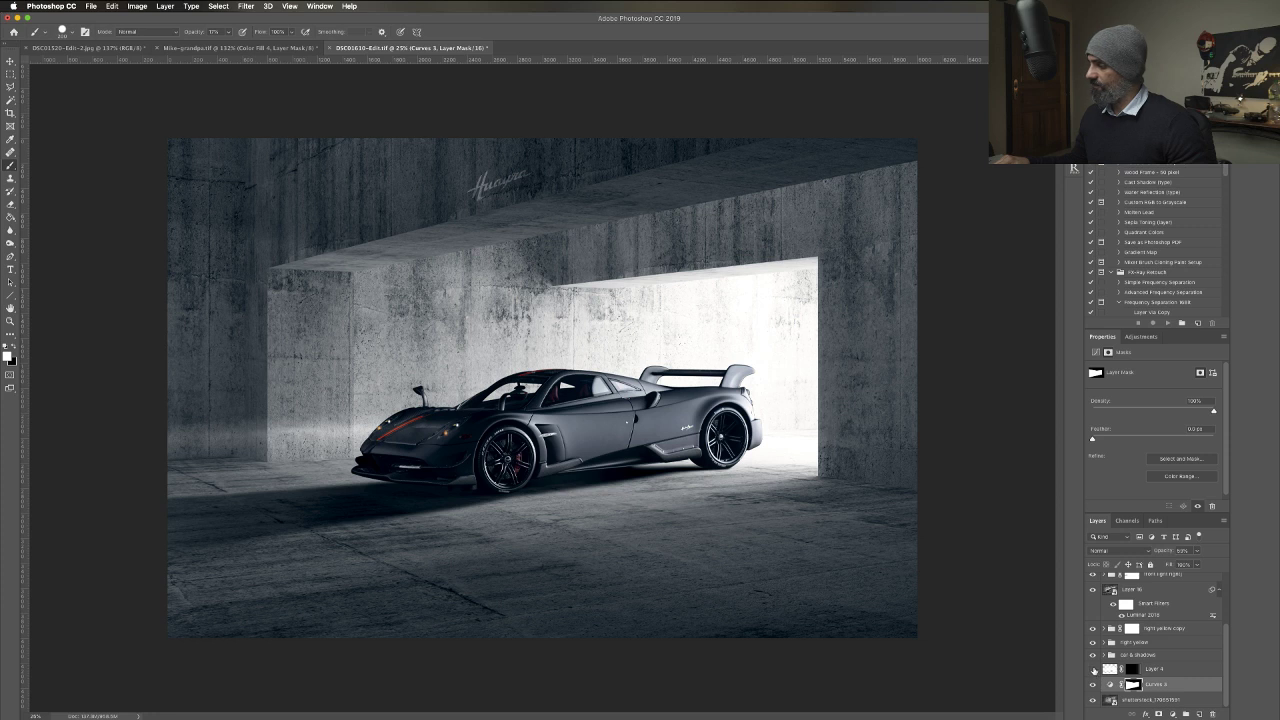
Compare the composite with Layer 4 shown and hidden, leaving the layer hidden.
click(1093, 669)
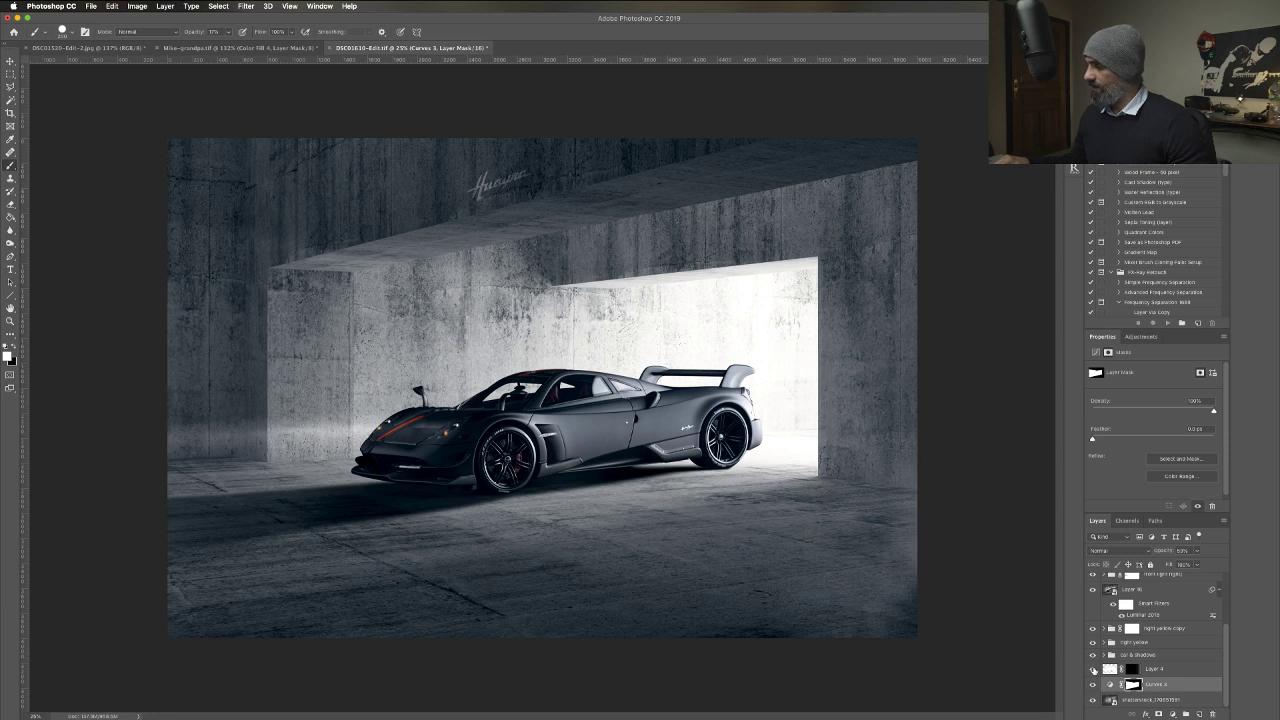
click(1093, 669)
click(1093, 669)
click(1094, 669)
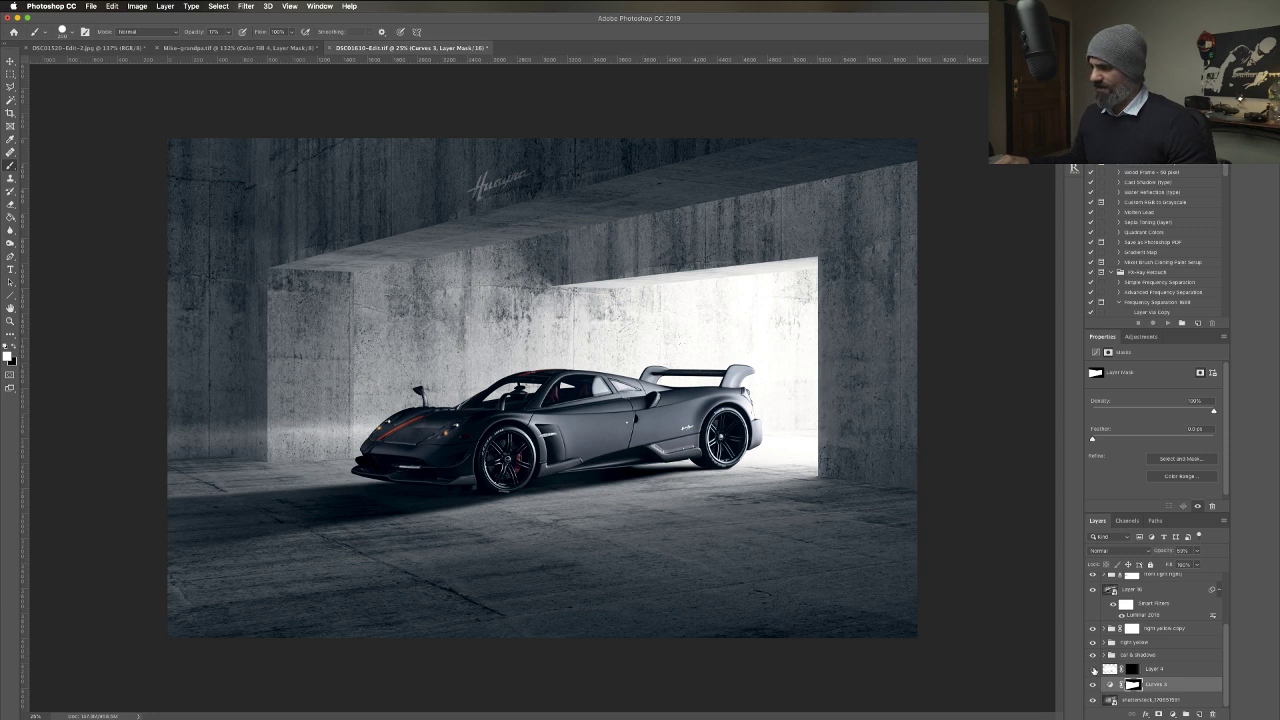
click(1094, 669)
click(1094, 669)
scroll(1094, 669, up, 1)
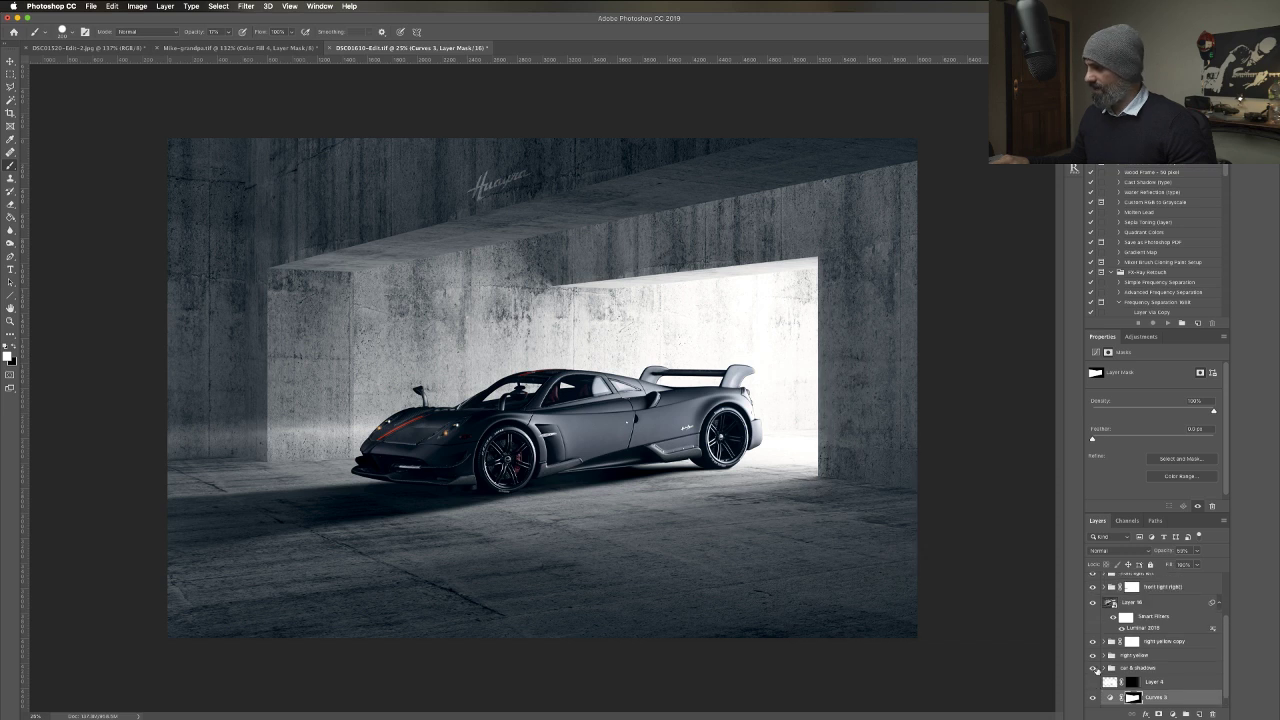
scroll(1096, 672, down, 1)
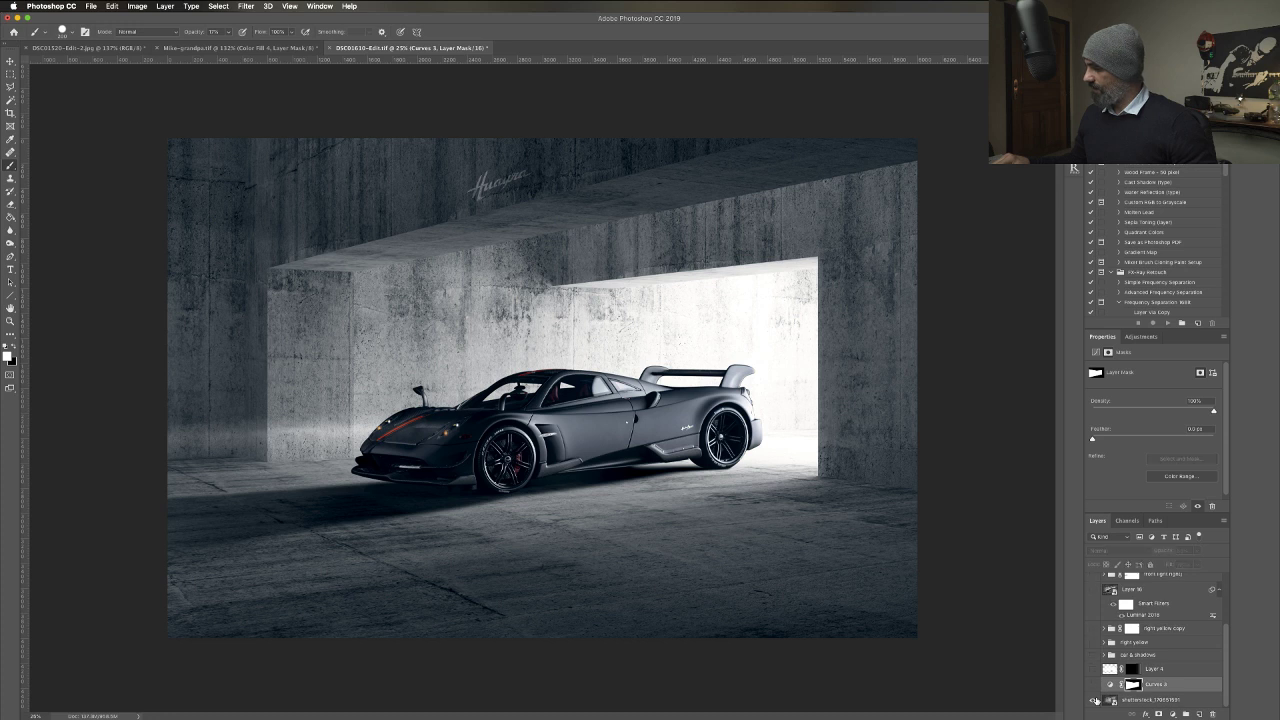
Isolate the stock background, show the Curves adjustment above it, and expand the car & shadows group.
alt+click(1093, 700)
click(1091, 685)
scroll(1100, 675, up, 1)
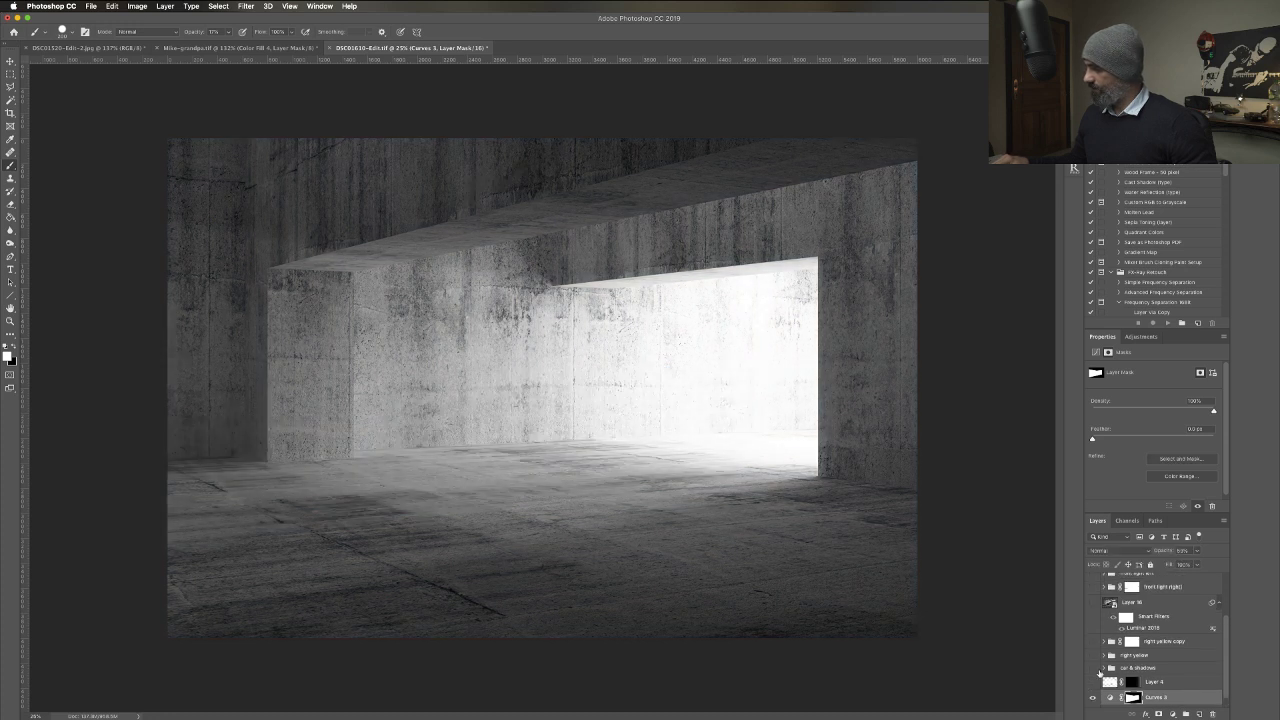
click(1104, 668)
scroll(1104, 672, down, 2)
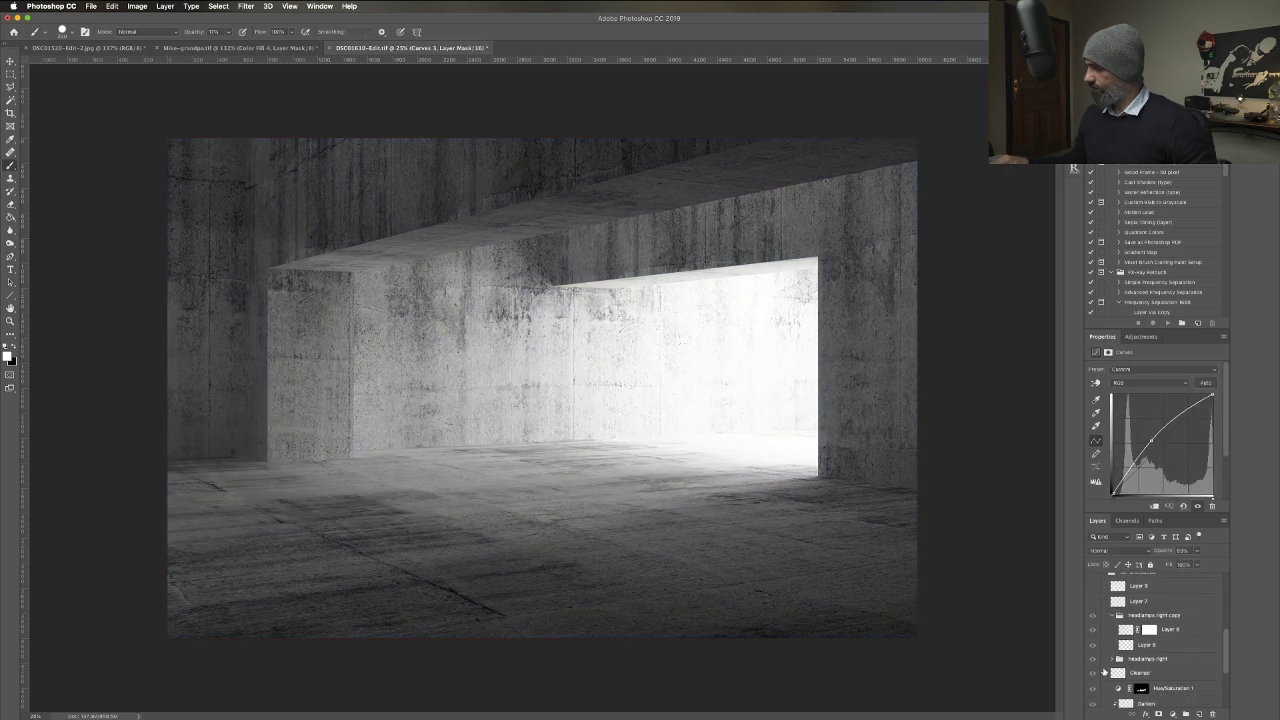
Look through the contents of the car & shadows group and make the group visible over the background.
scroll(1103, 672, up, 5)
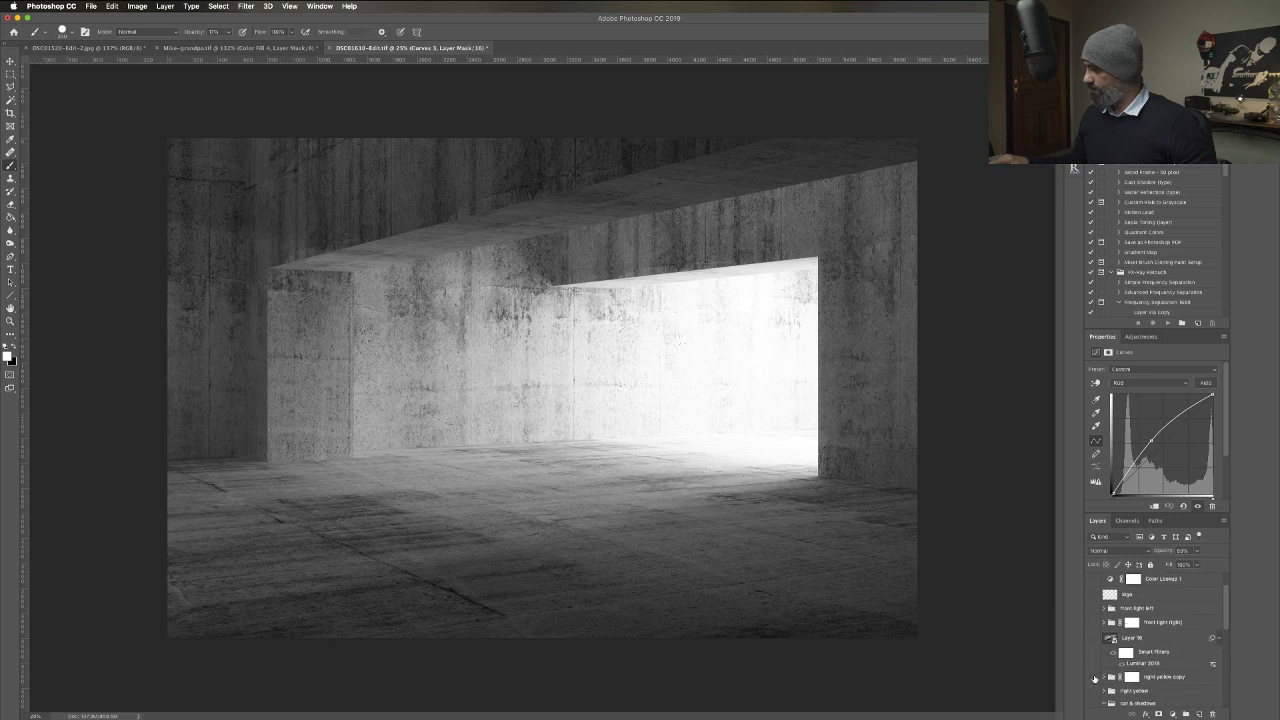
scroll(1094, 678, down, 4)
scroll(1094, 679, down, 3)
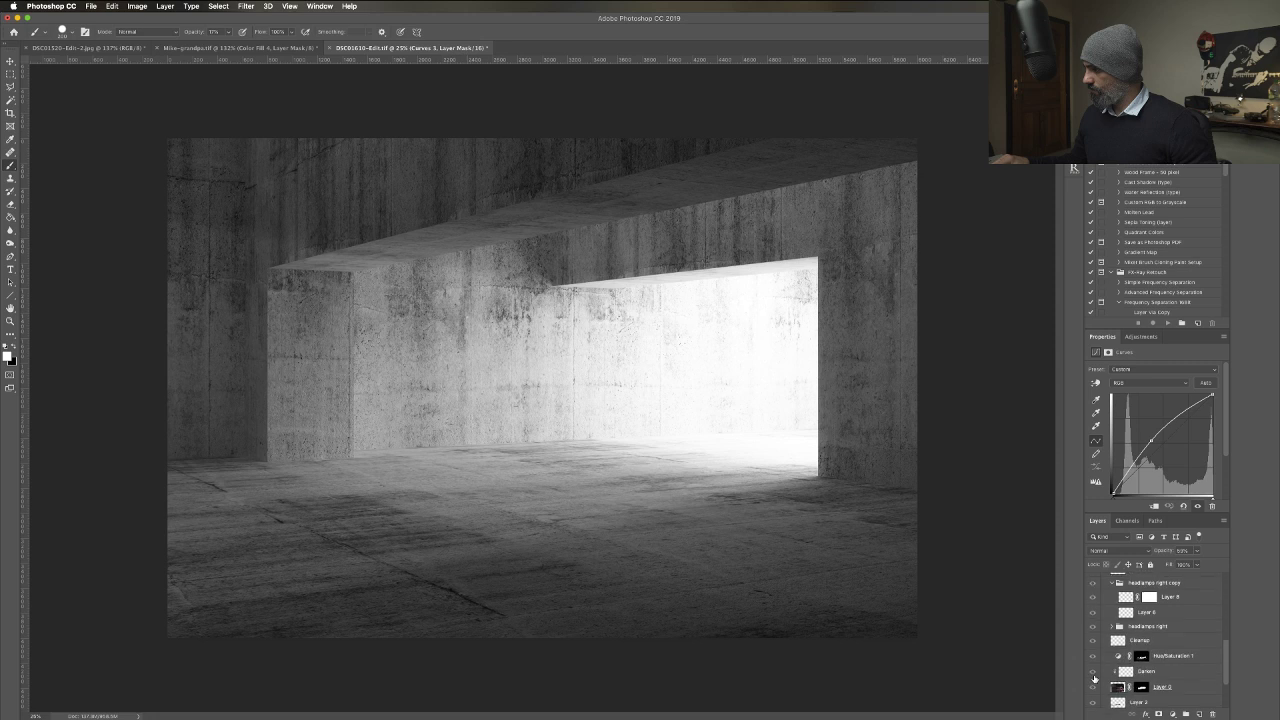
scroll(1094, 678, up, 3)
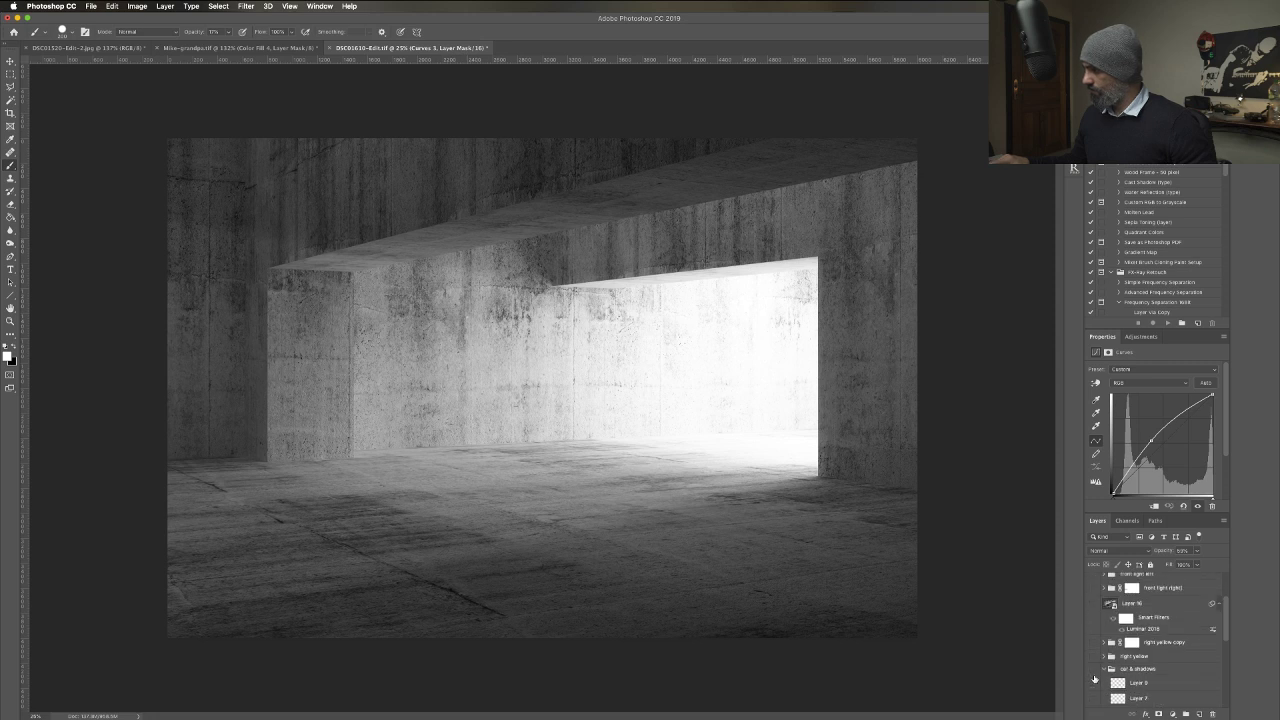
click(1093, 656)
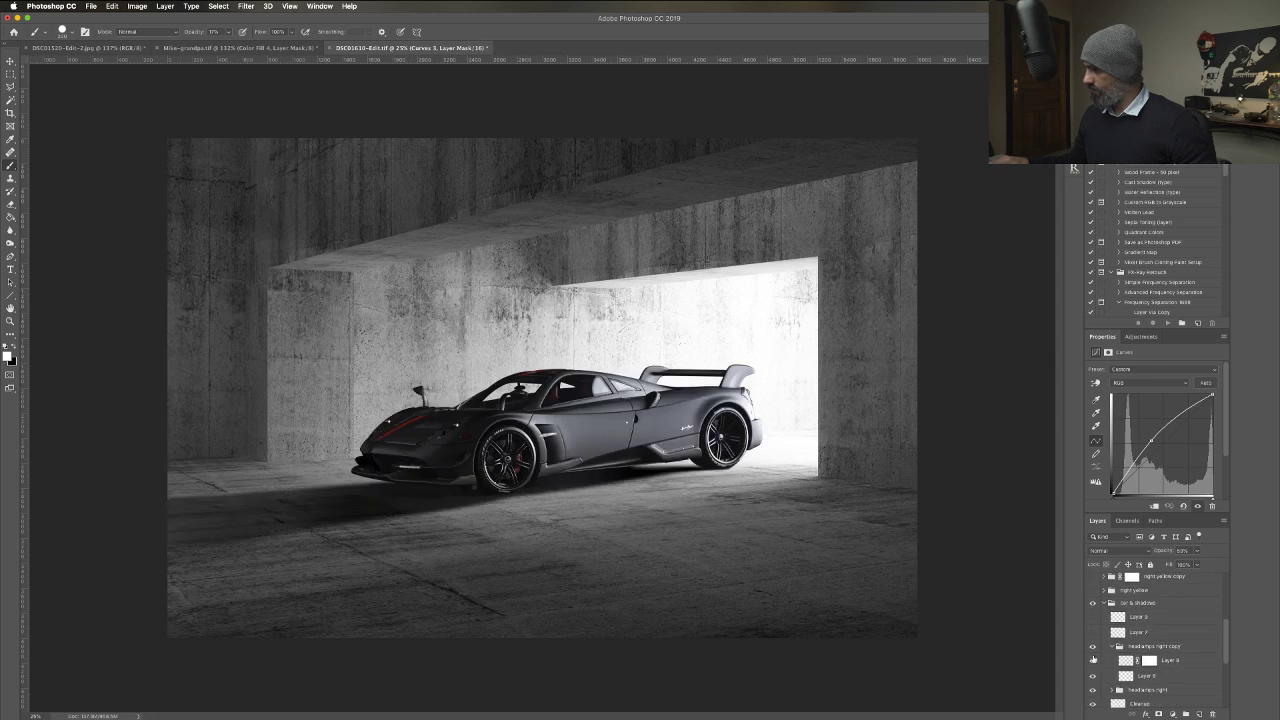
Hide the main shadow and Layer 2, and disable the car photo's layer mask to show the uncut original shot.
scroll(1094, 657, down, 2)
scroll(1093, 656, down, 3)
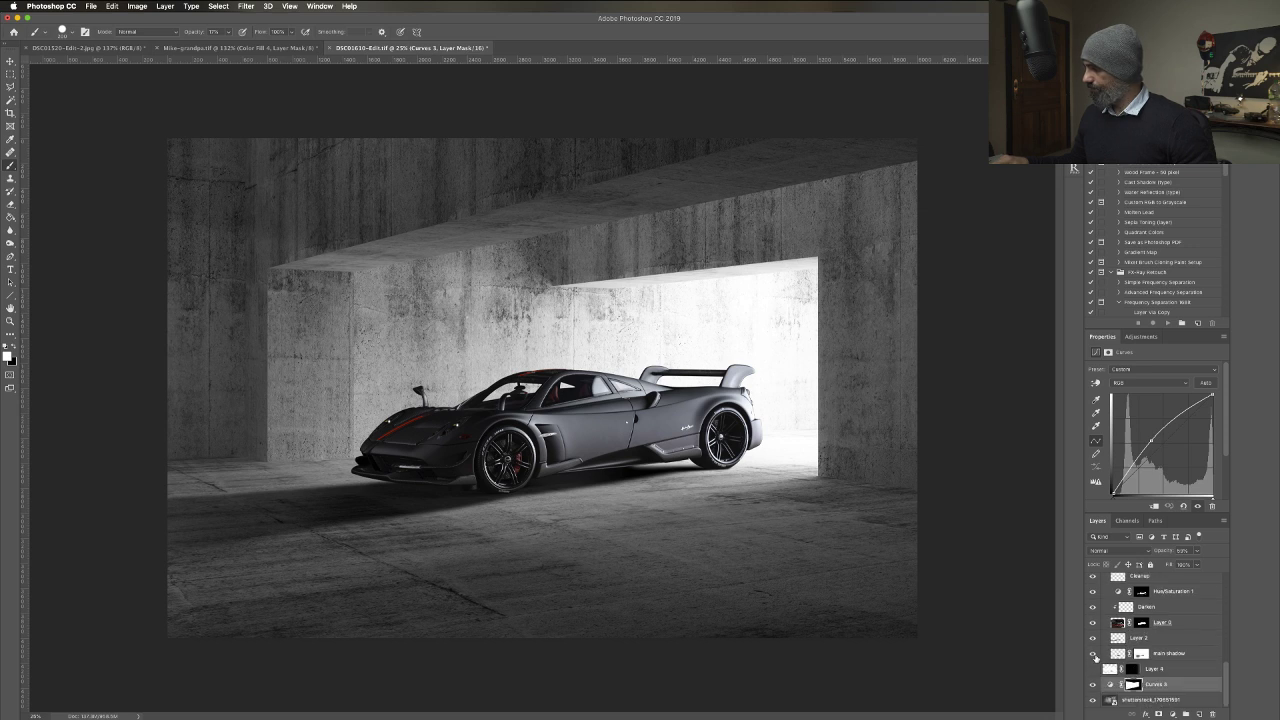
click(1093, 654)
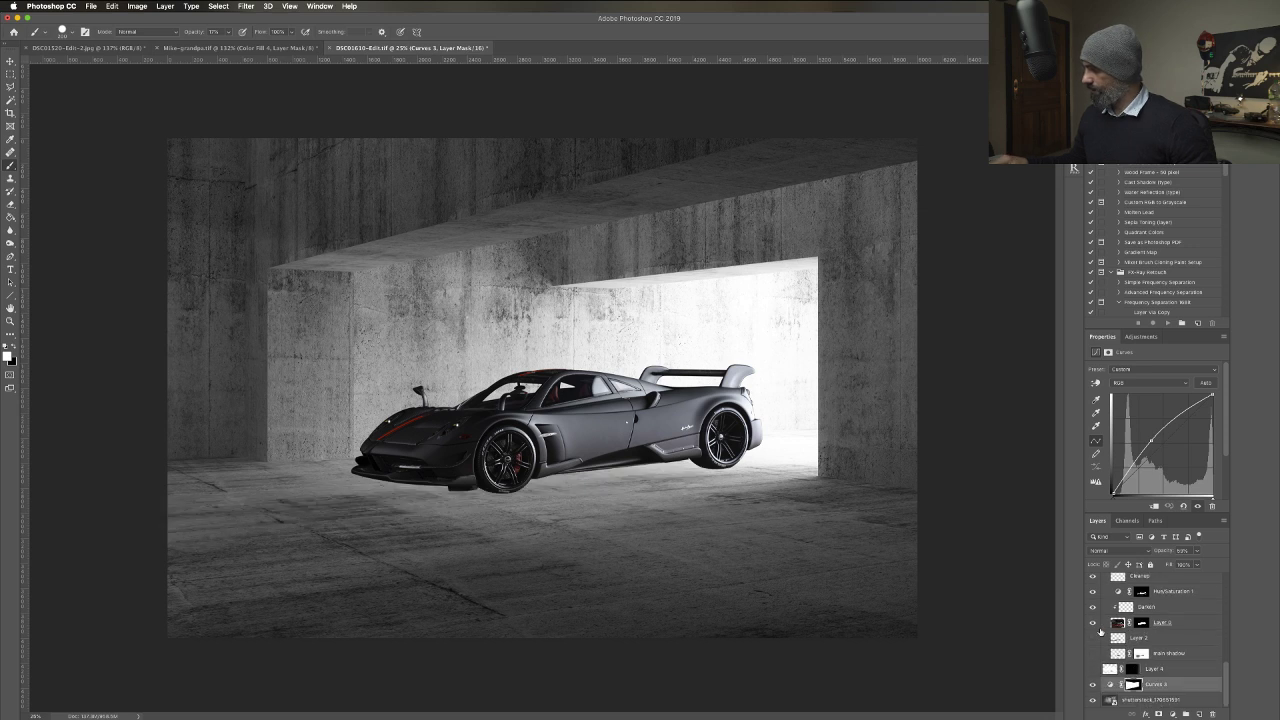
shift+click(1141, 623)
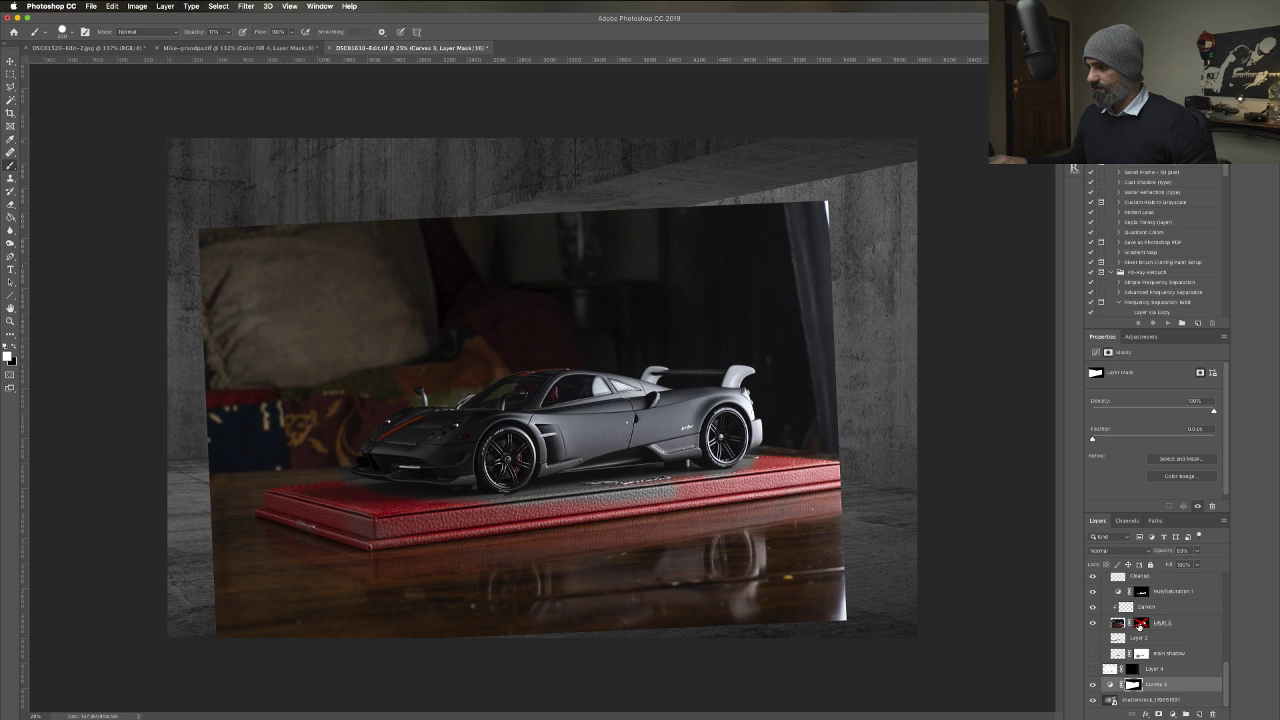
Hide the Darken, Hue/Saturation, Cleanup and headlamps layers above the car photo.
click(1092, 591)
scroll(1092, 593, up, 1)
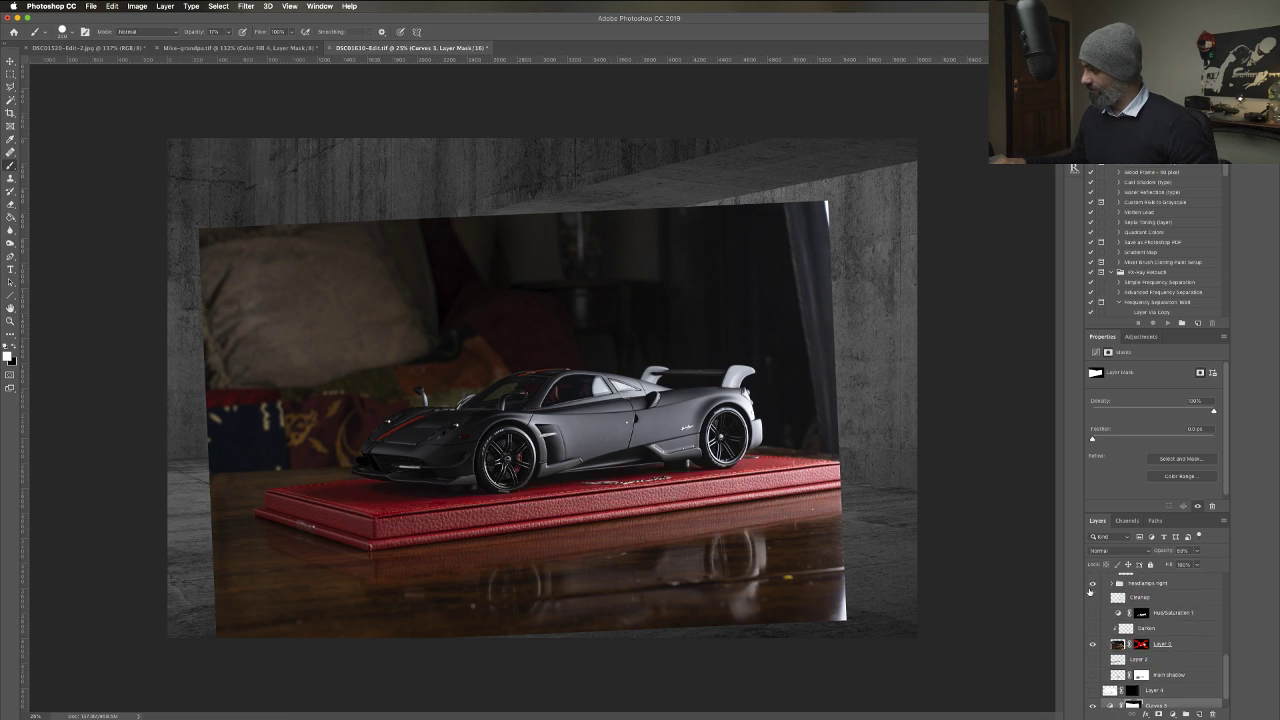
scroll(1118, 575, up, 2)
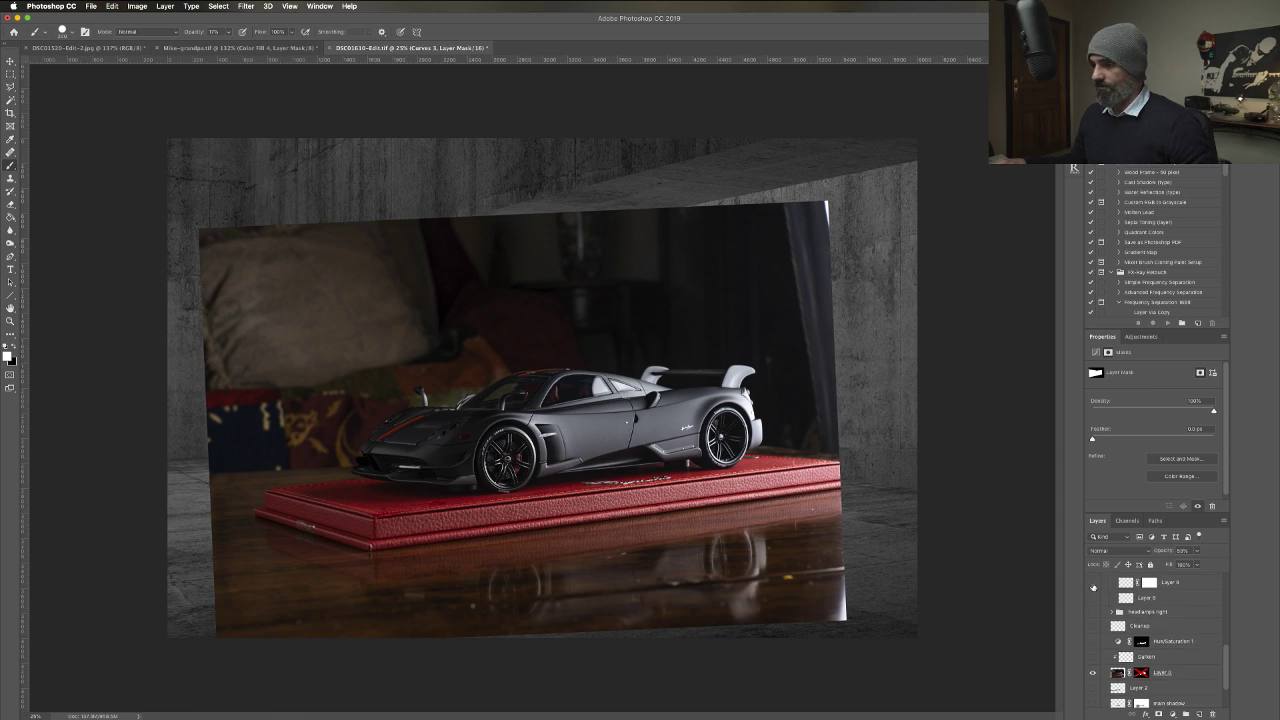
scroll(1094, 592, up, 2)
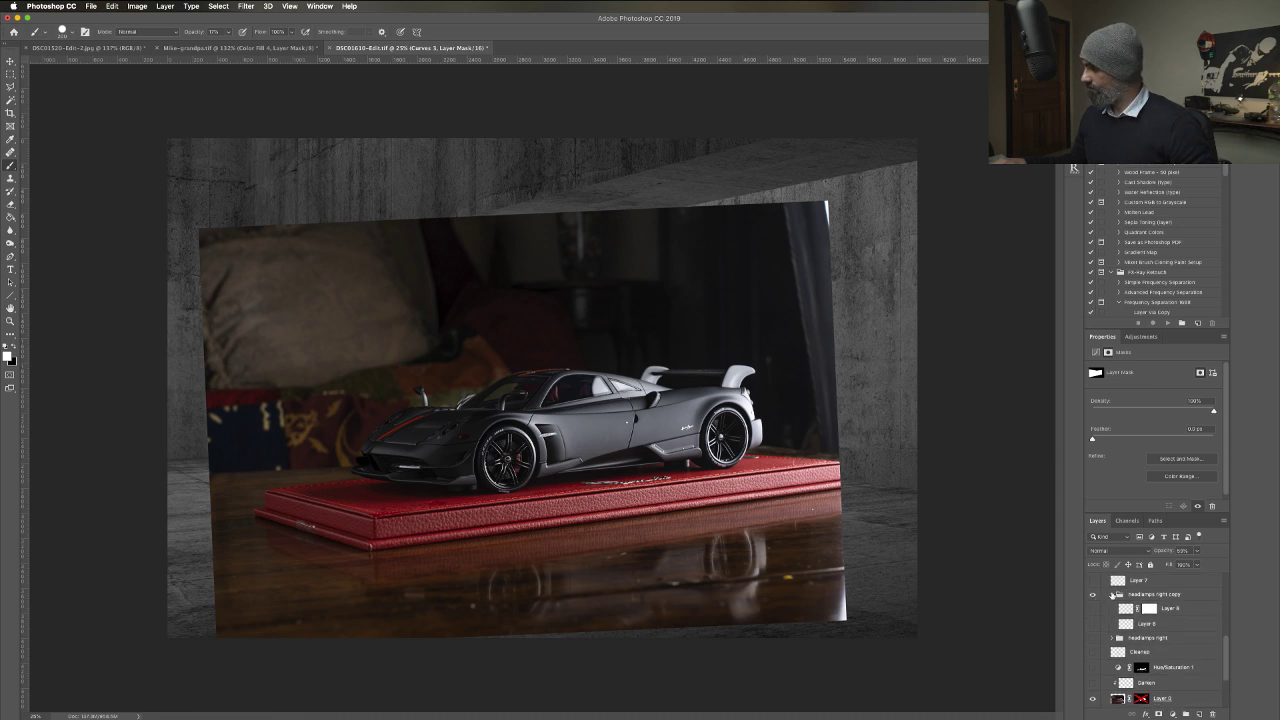
scroll(1104, 596, down, 5)
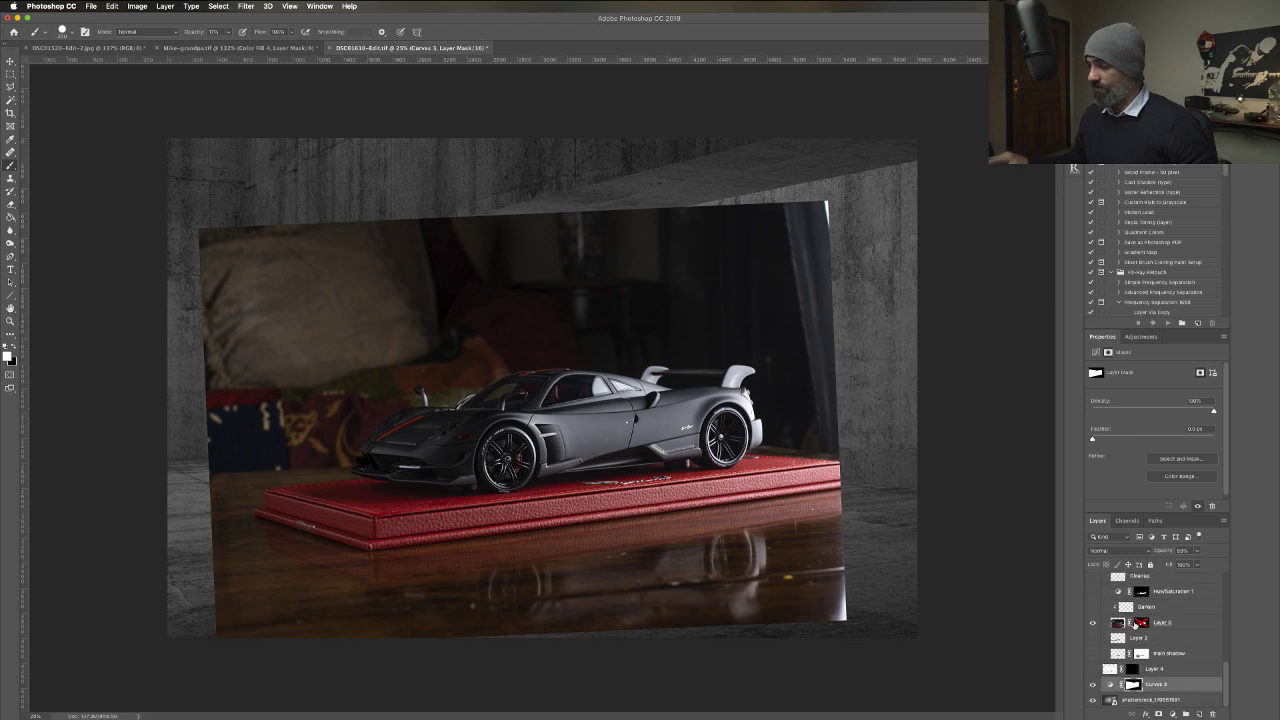
Re-enable the car photo's layer mask and select the main shadow layer.
shift+click(1141, 622)
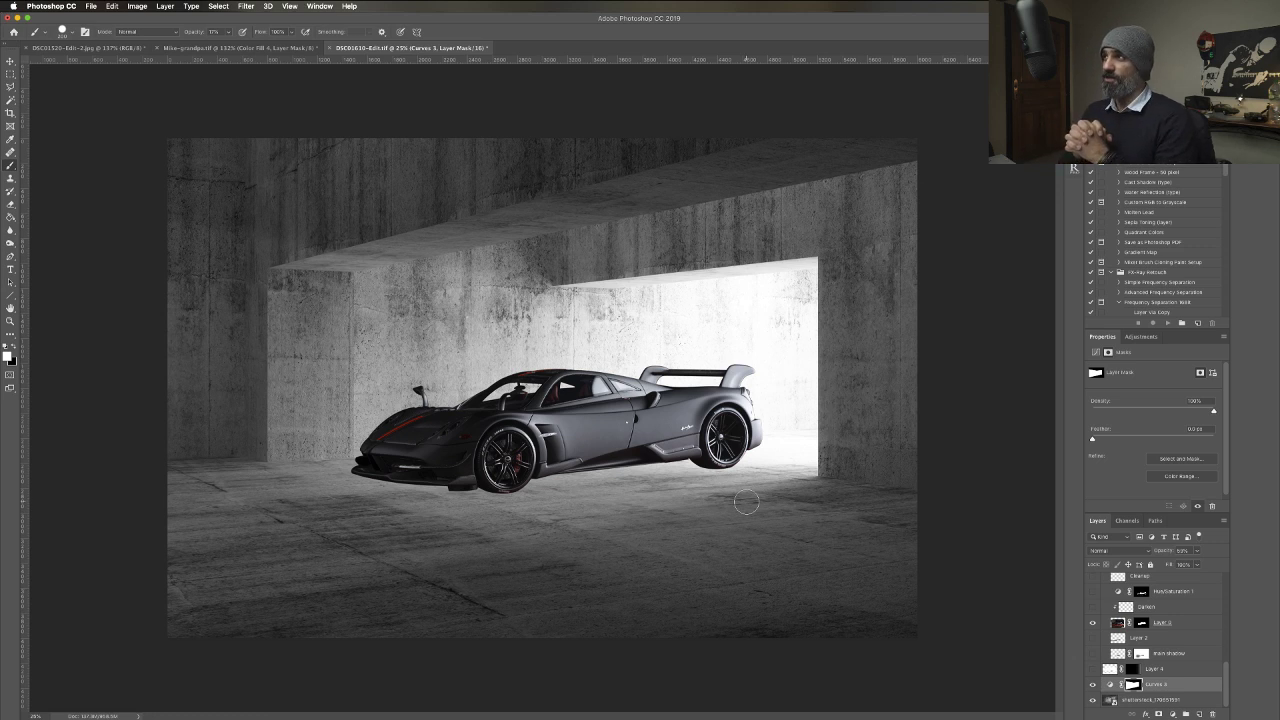
click(1101, 656)
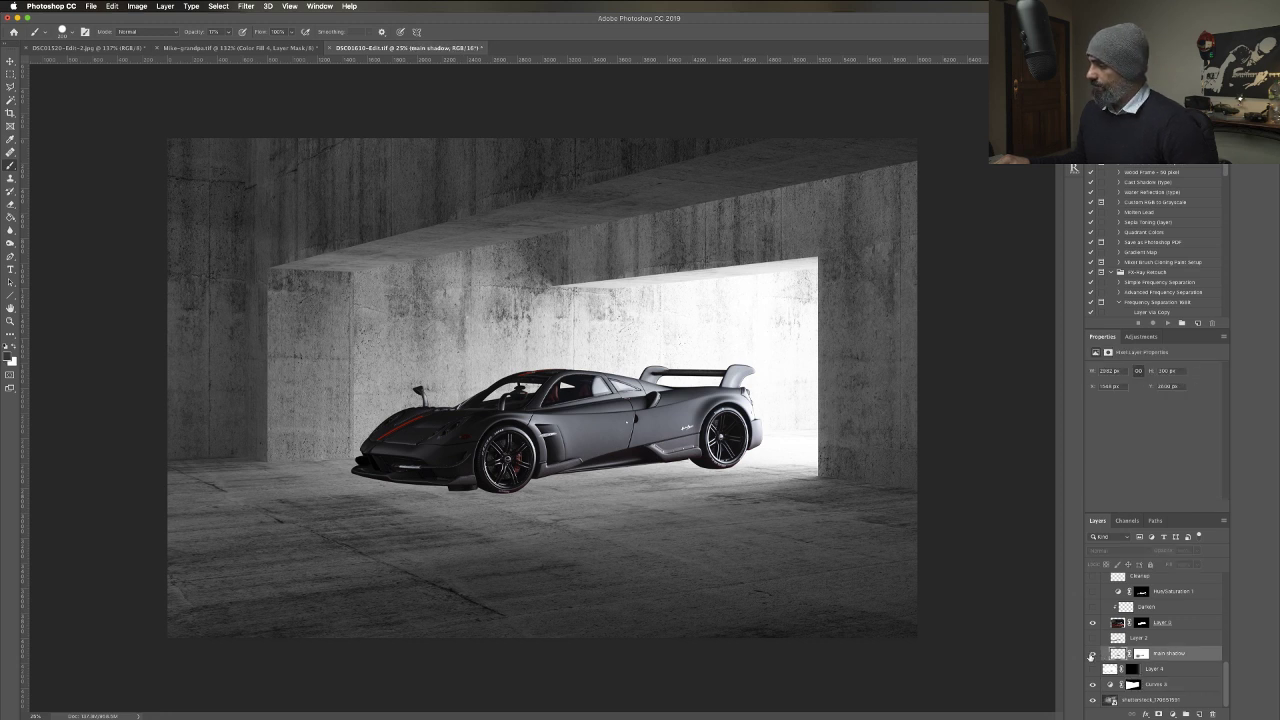
Toggle the main shadow layer's visibility to show its effect under the car, leaving it visible with its layer mask selected.
click(1091, 656)
click(1091, 656)
click(1091, 656)
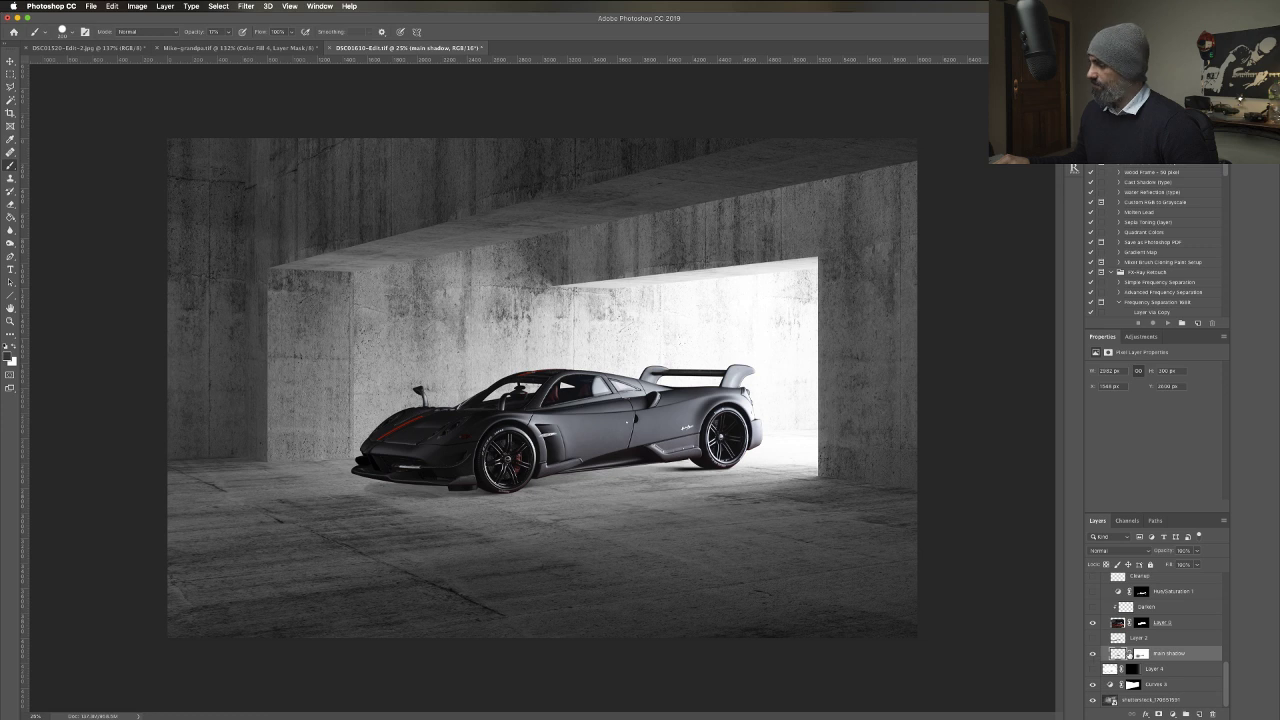
click(1143, 654)
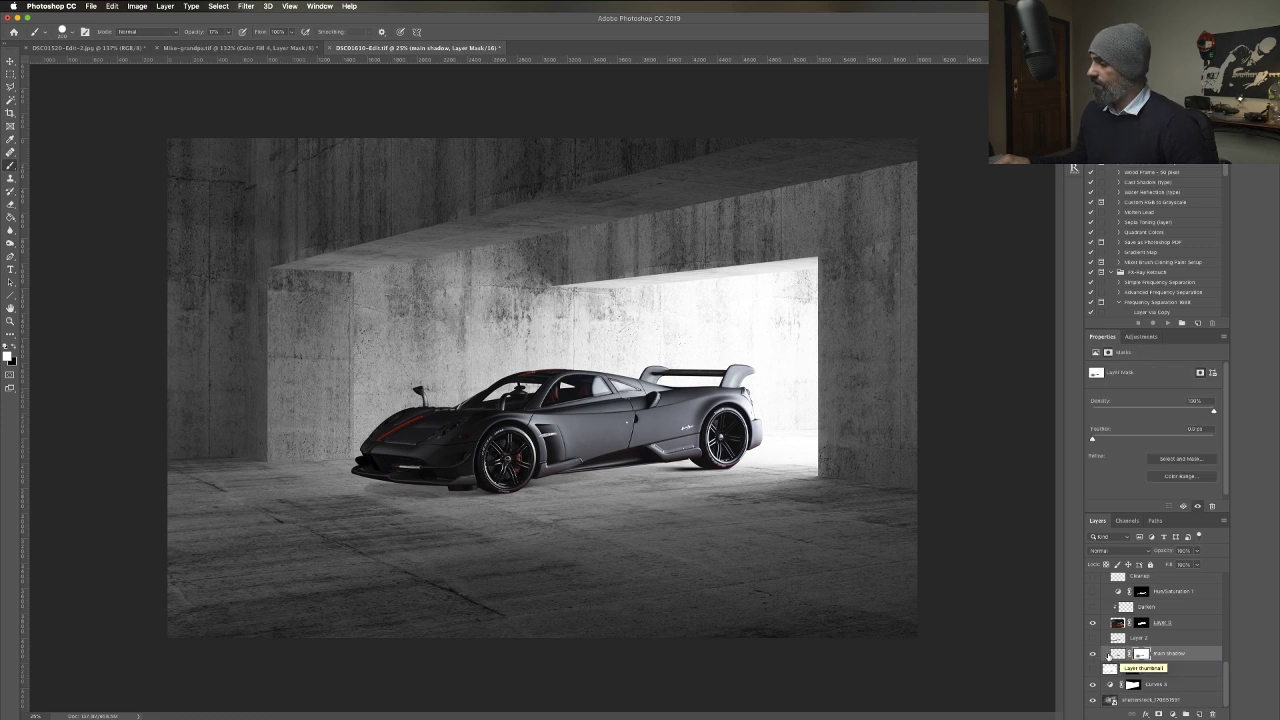
click(1093, 655)
click(1093, 655)
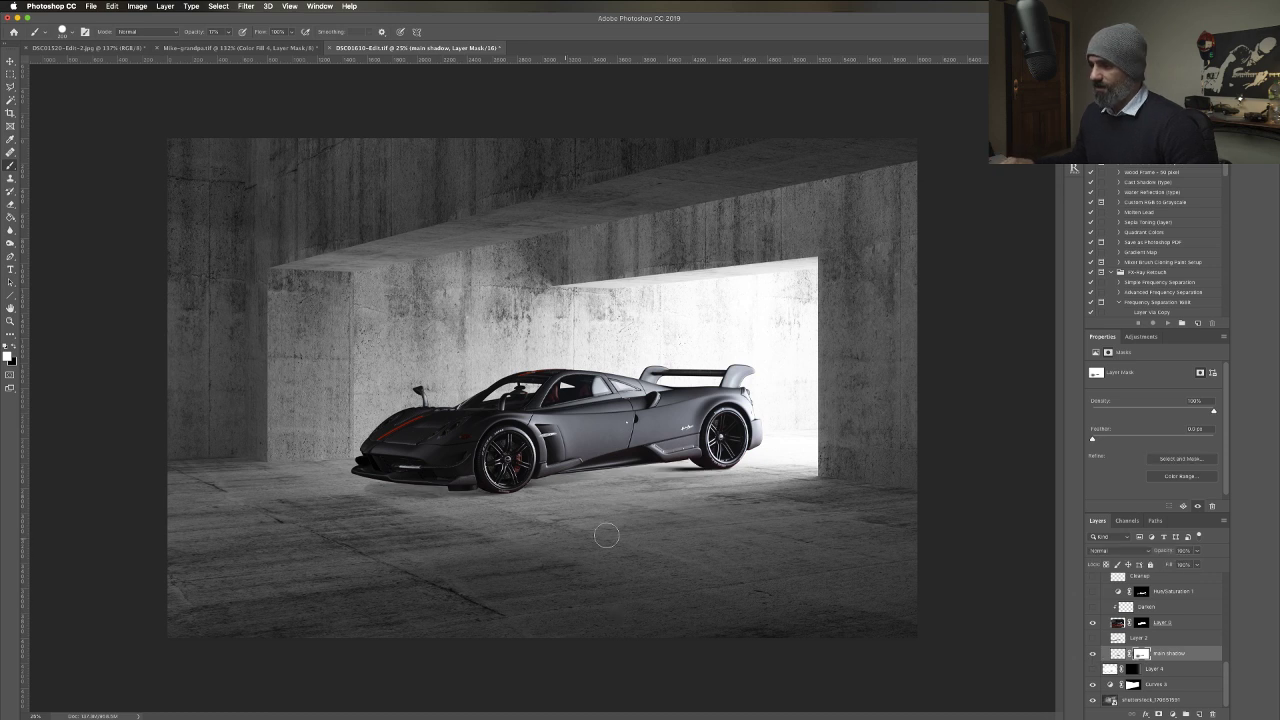
Show Layer 2 above the main shadow, toggling it off and on to compare the floor shadow.
click(1091, 638)
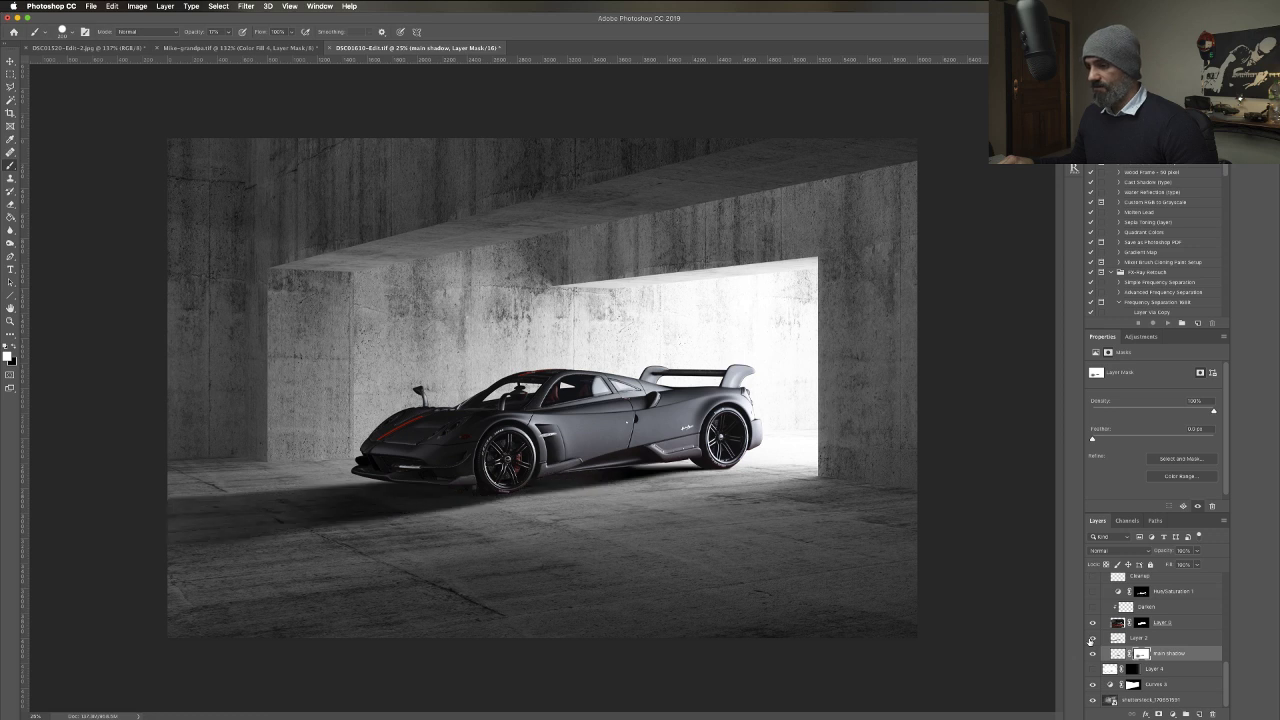
click(1091, 638)
click(1091, 638)
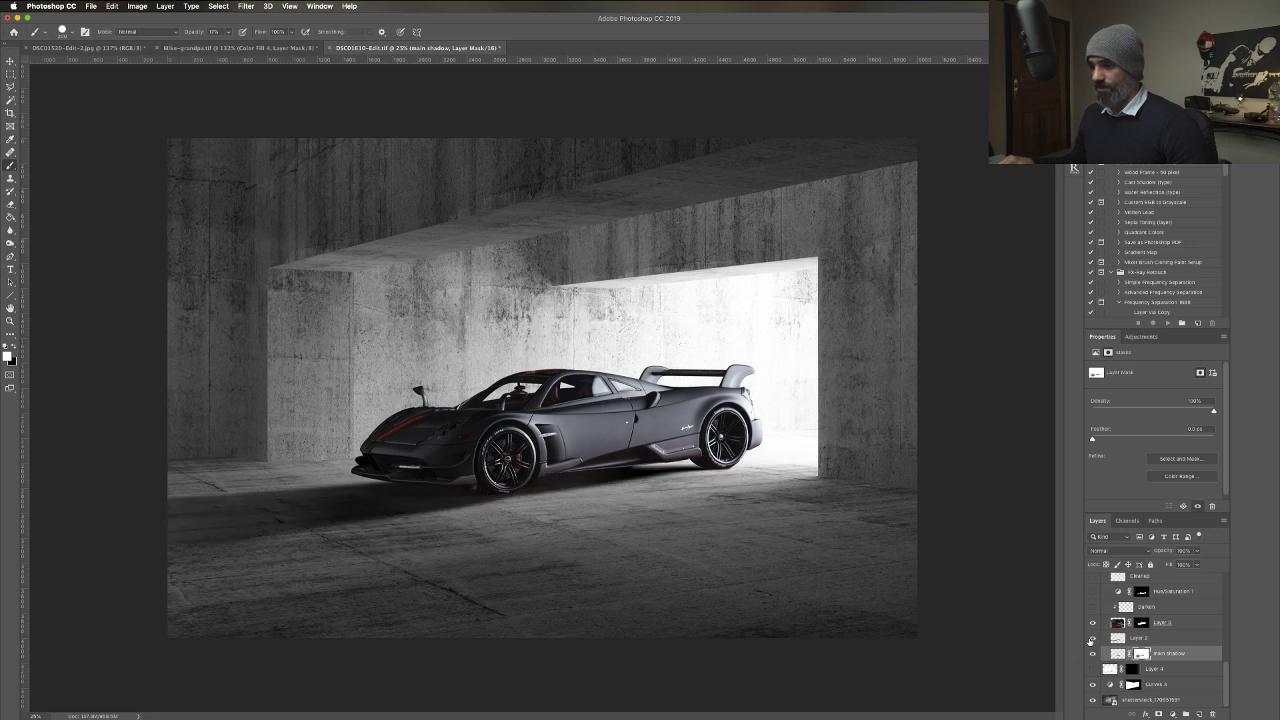
click(1091, 638)
click(1091, 638)
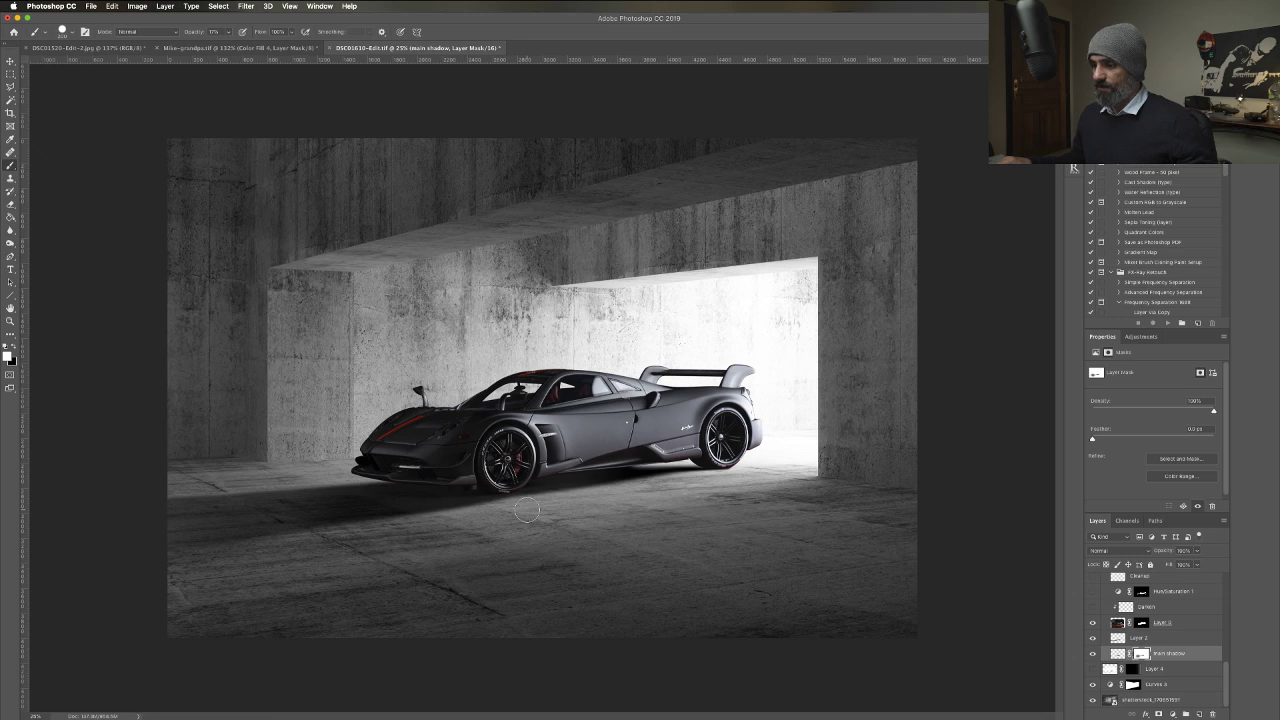
Temporarily disable the car photo's layer mask to examine the shadow in the original shot, and re-enable the mask.
scroll(527, 511, up, 4)
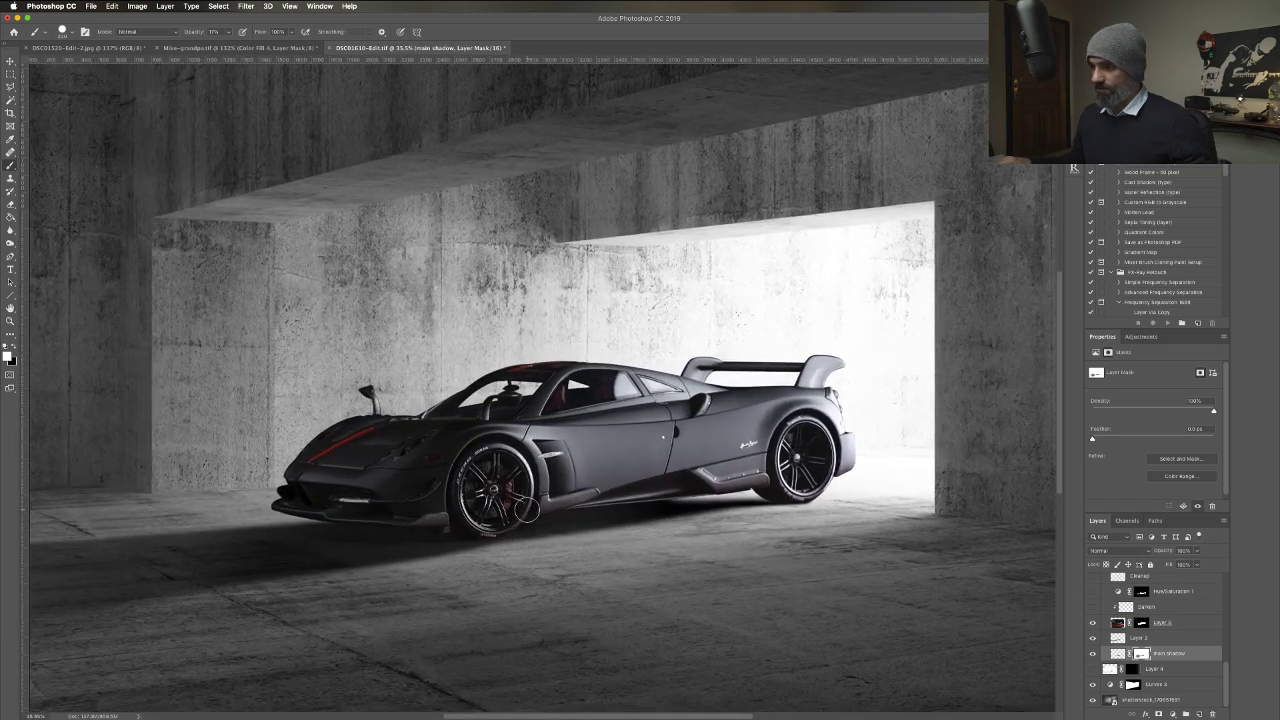
scroll(527, 511, up, 2)
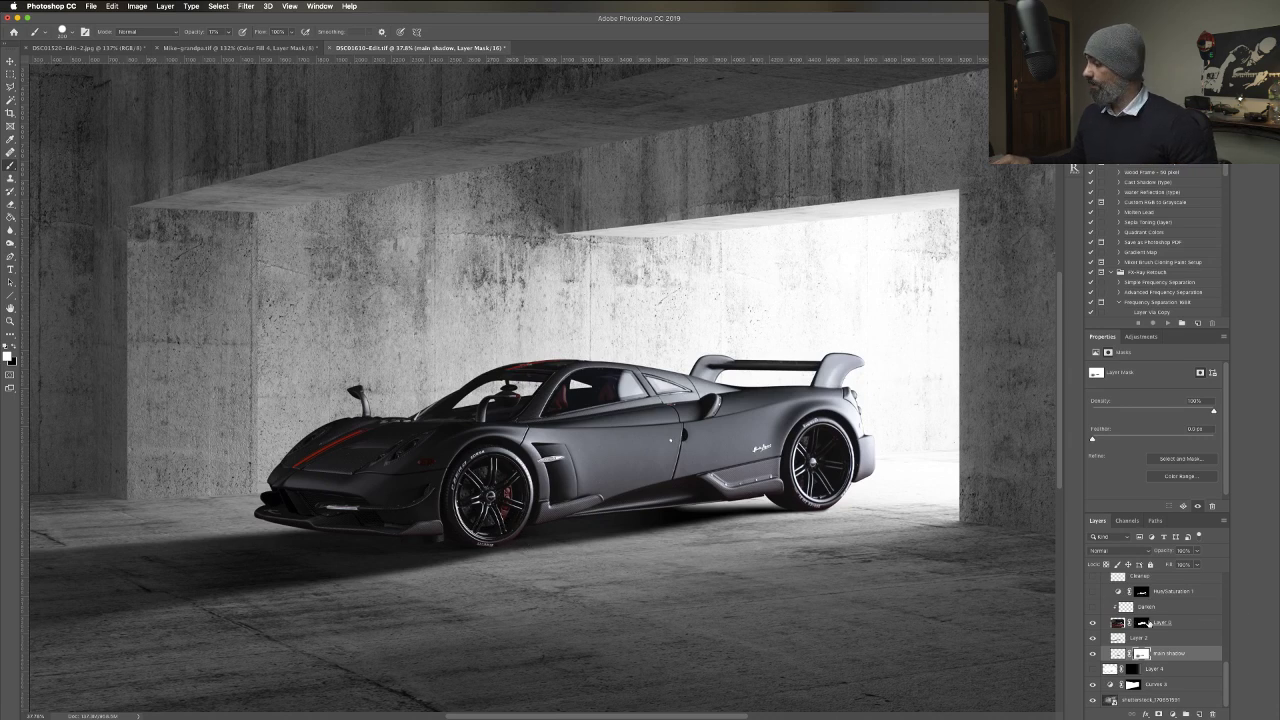
shift+click(1142, 623)
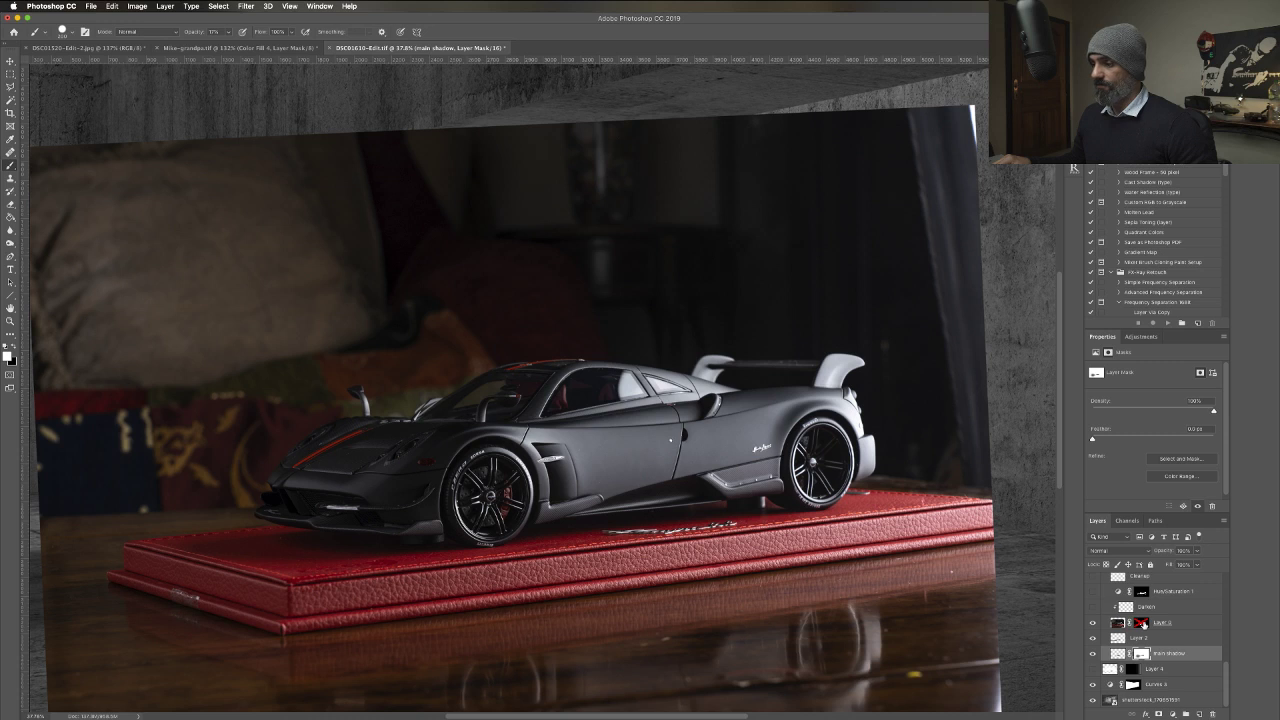
shift+click(1142, 623)
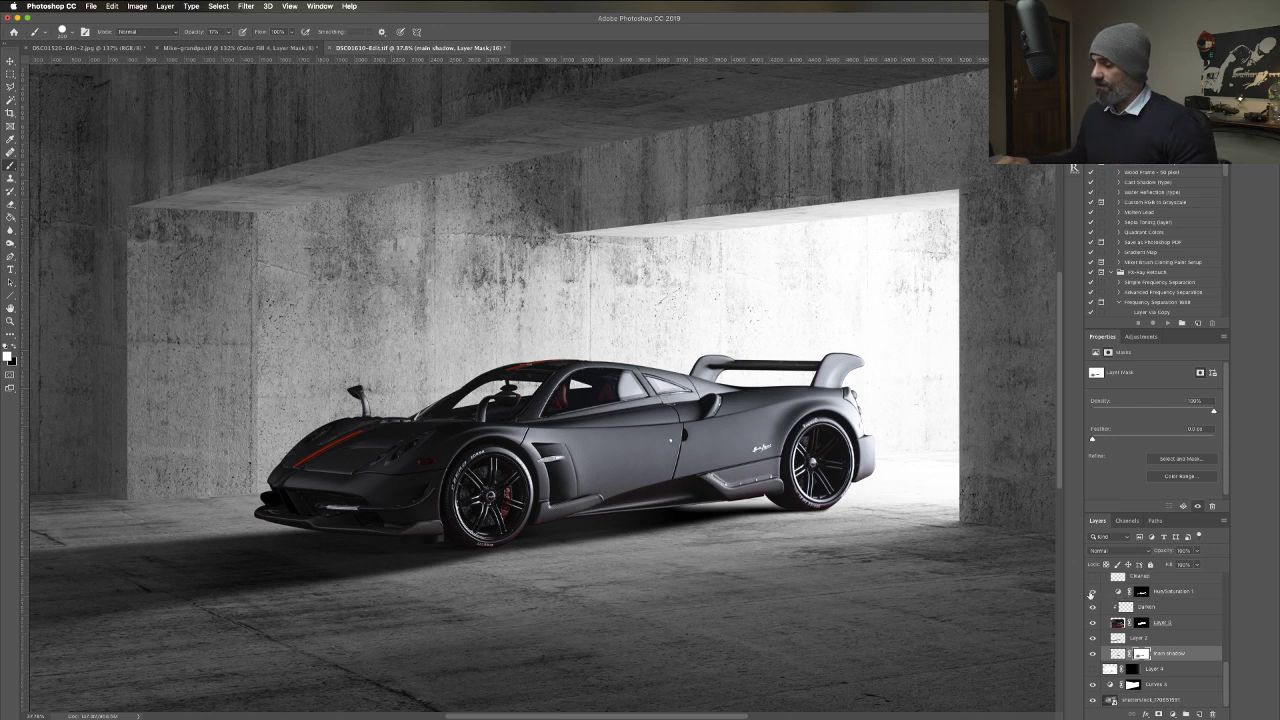
Show the Darken and Hue/Saturation layers above the car photo, and display the Hue/Saturation adjustment's Reds settings.
click(1116, 592)
click(1092, 593)
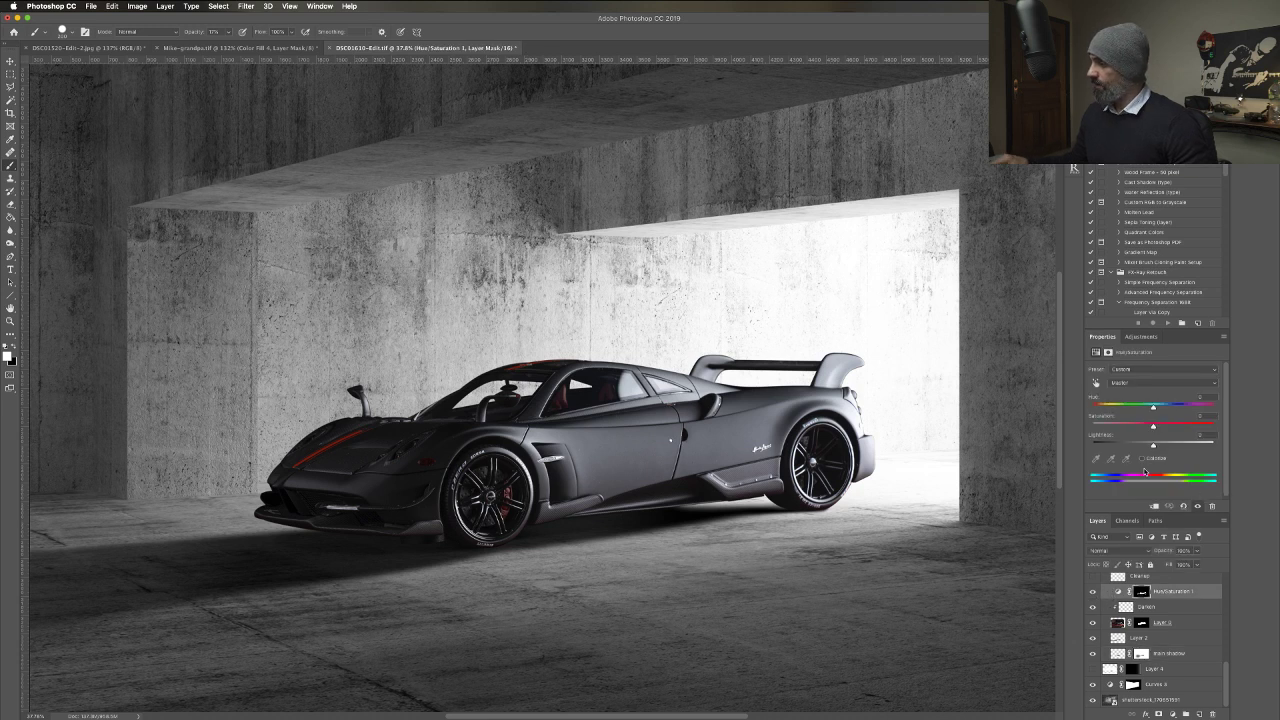
click(1131, 384)
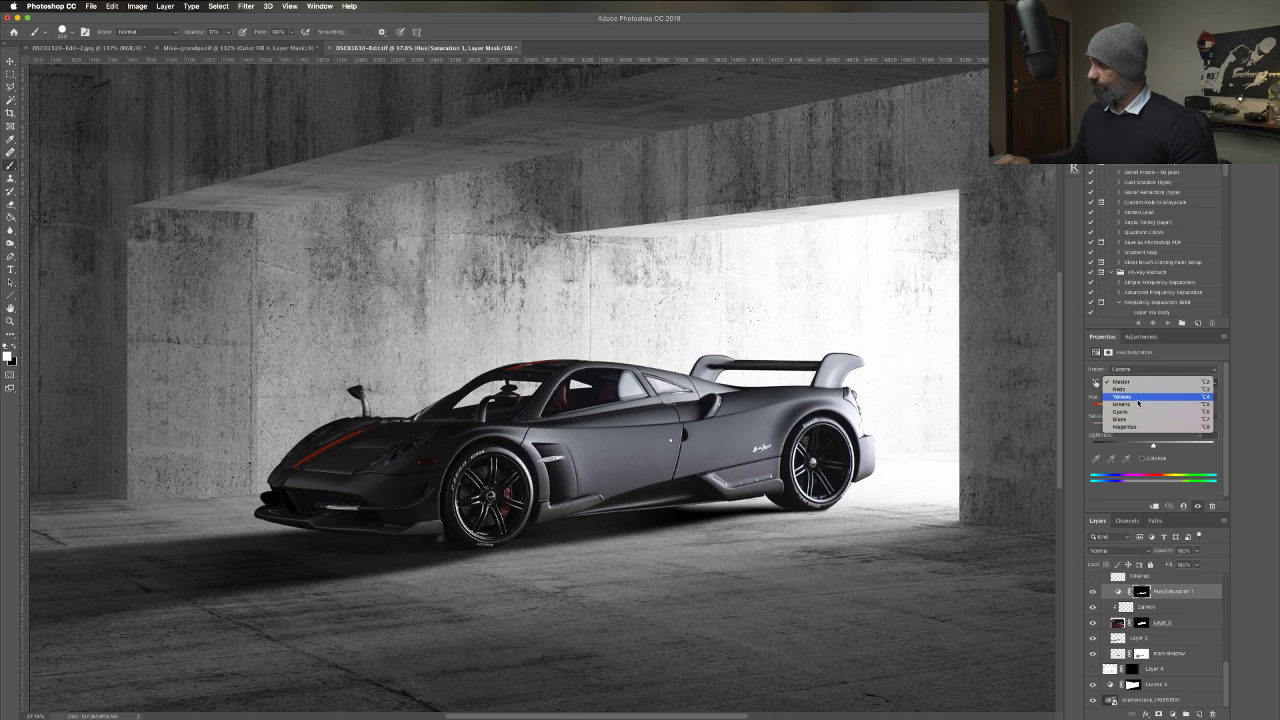
click(1140, 389)
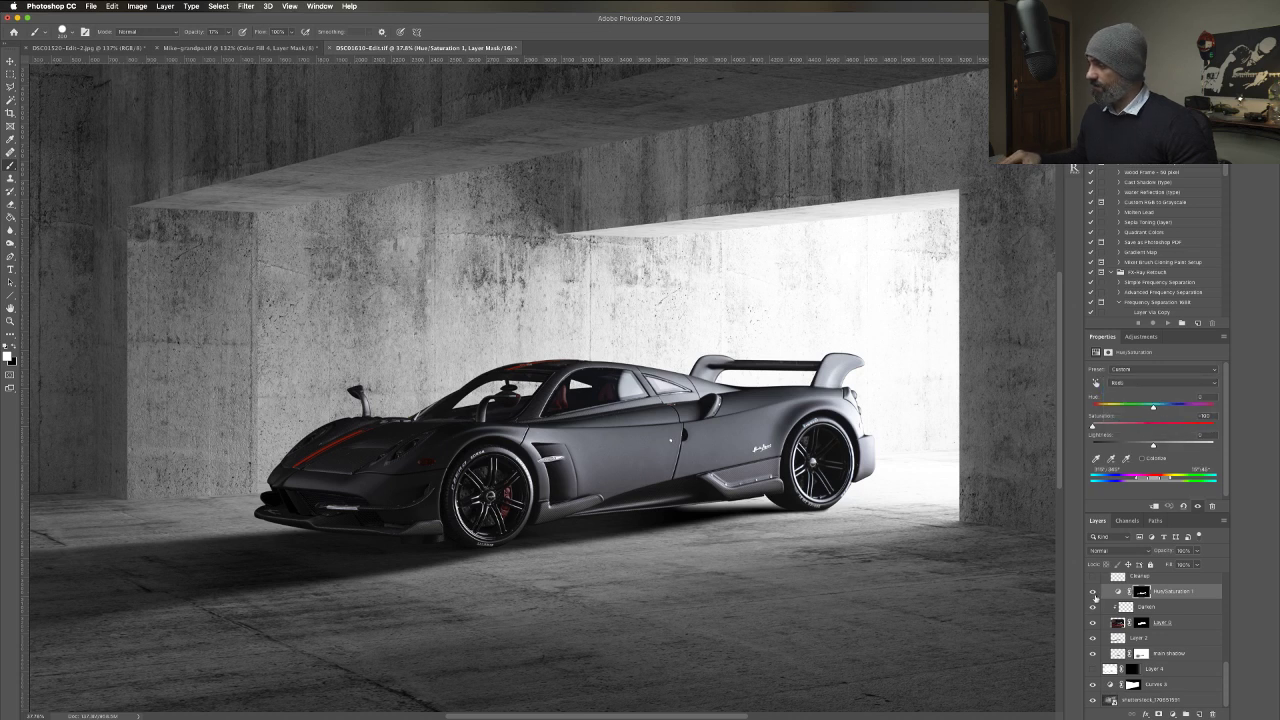
Compare the car's lower body and tyres with the Hue/Saturation layer hidden and shown, leaving it visible.
click(1092, 592)
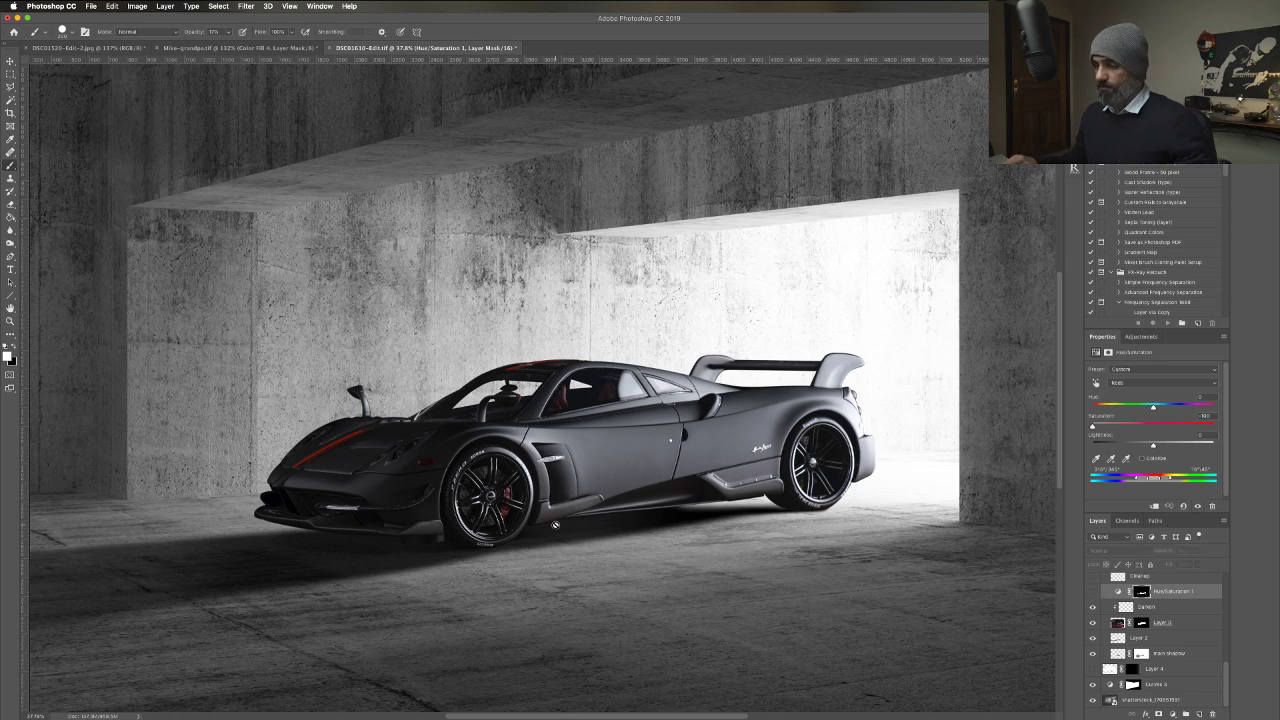
key(super+plus)
scroll(555, 524, up, 5)
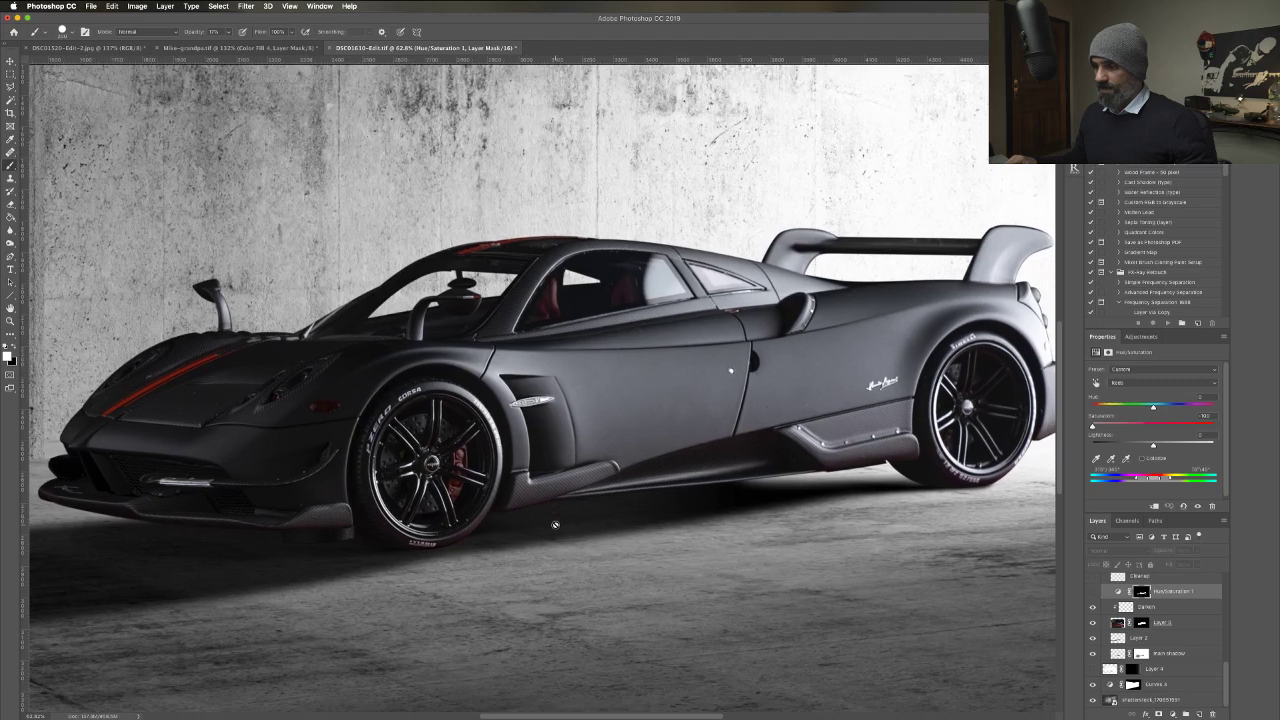
scroll(540, 538, up, 2)
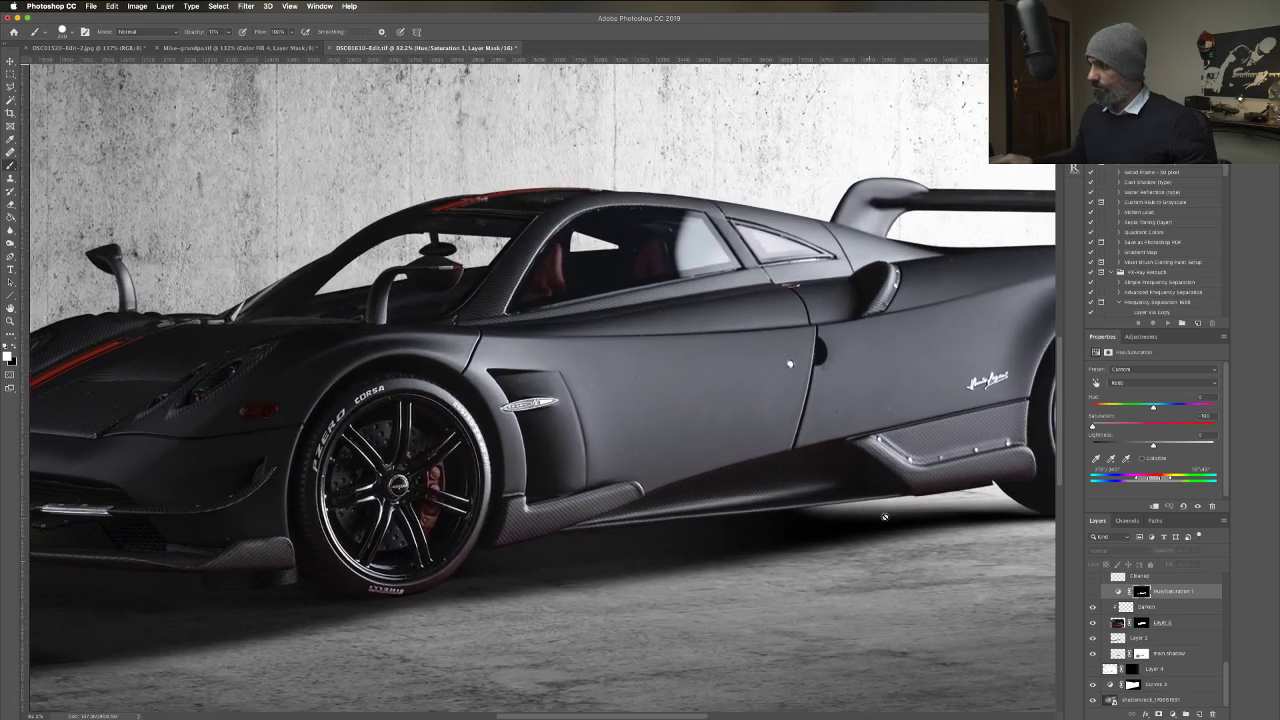
scroll(986, 468, up, 2)
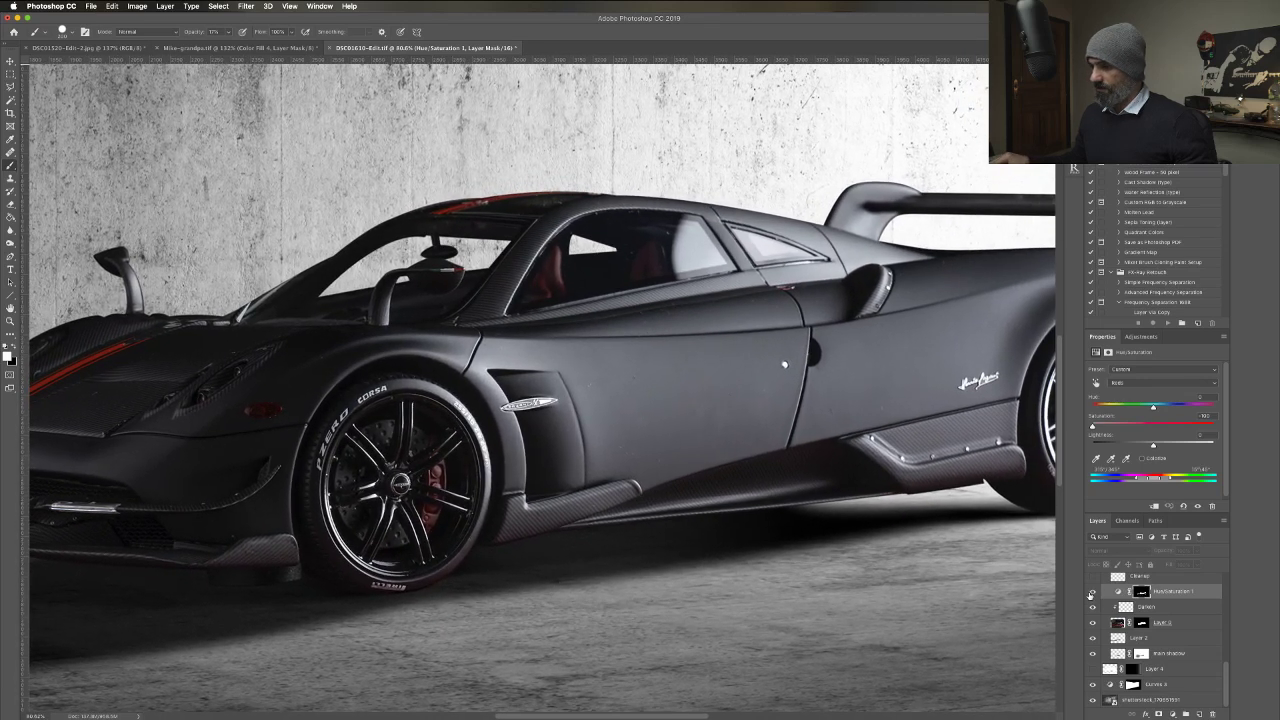
key(ctrl+plus)
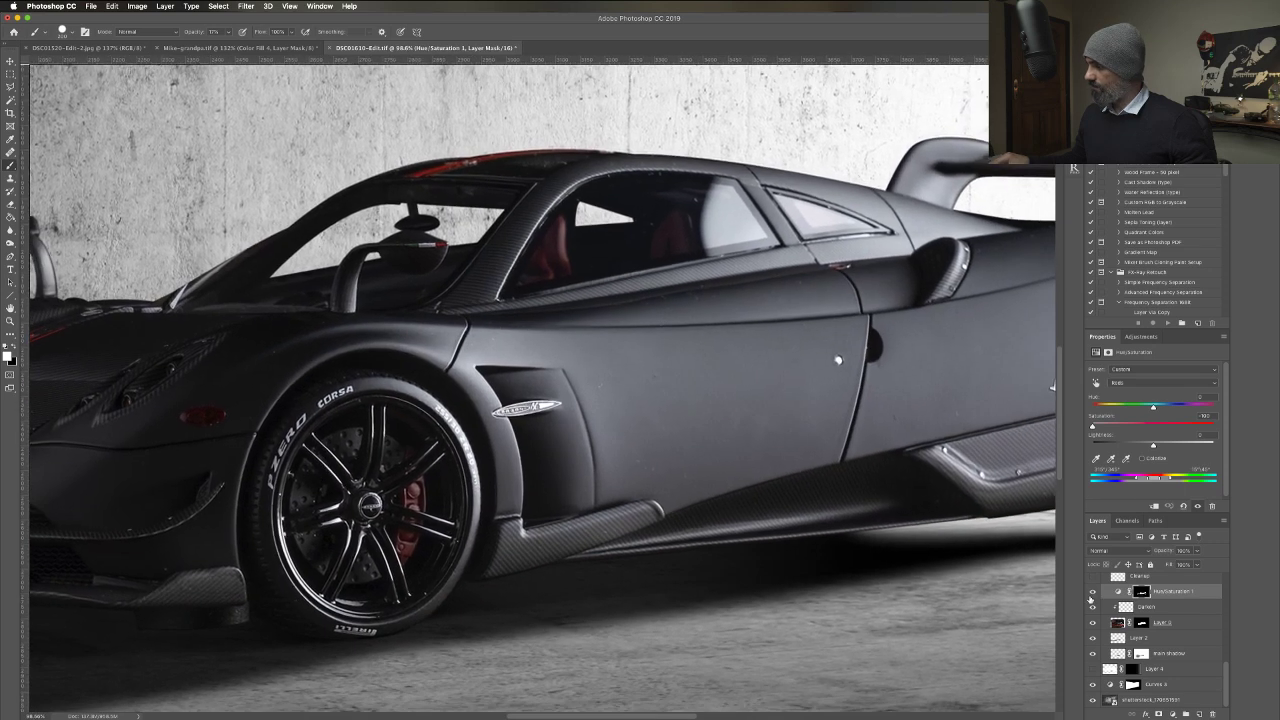
key(ctrl+minus)
key(ctrl+plus)
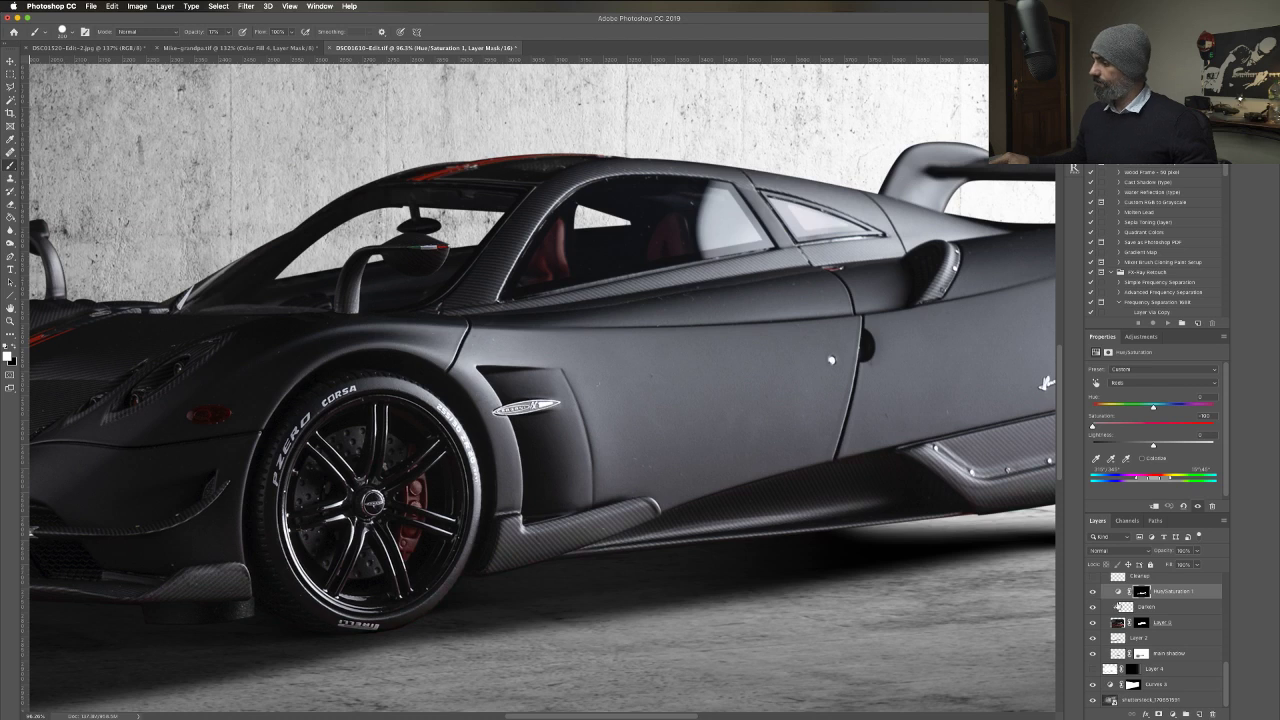
Choose the Healing Brush tool from the healing tools, and make the Cleanup layer visible to present the retouched car body.
scroll(815, 361, down, 3)
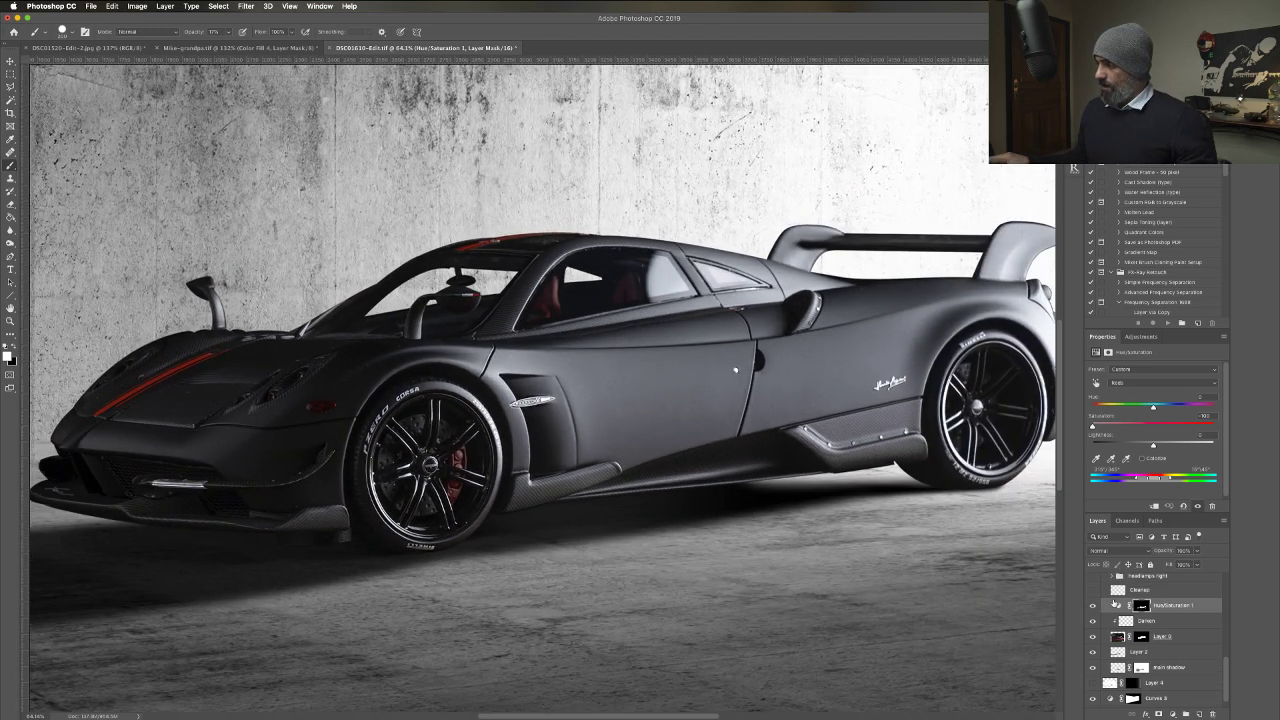
scroll(1020, 580, down, 2)
scroll(683, 470, up, 2)
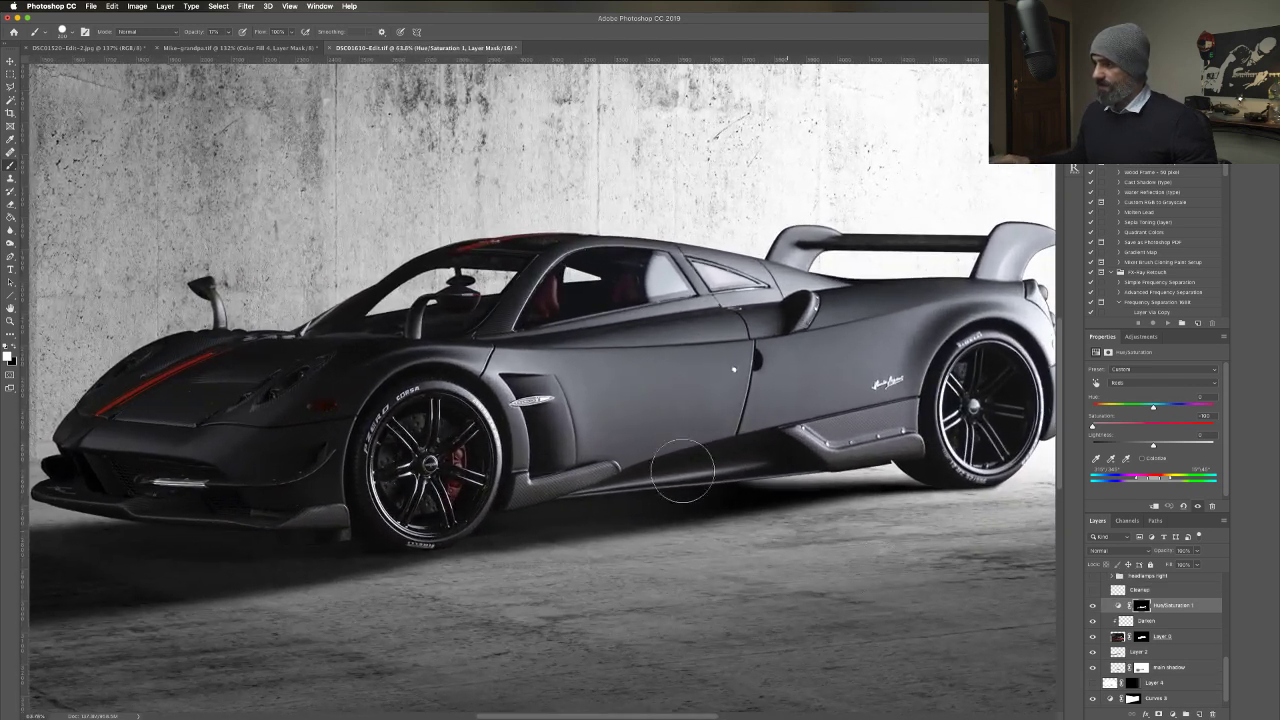
scroll(683, 470, up, 2)
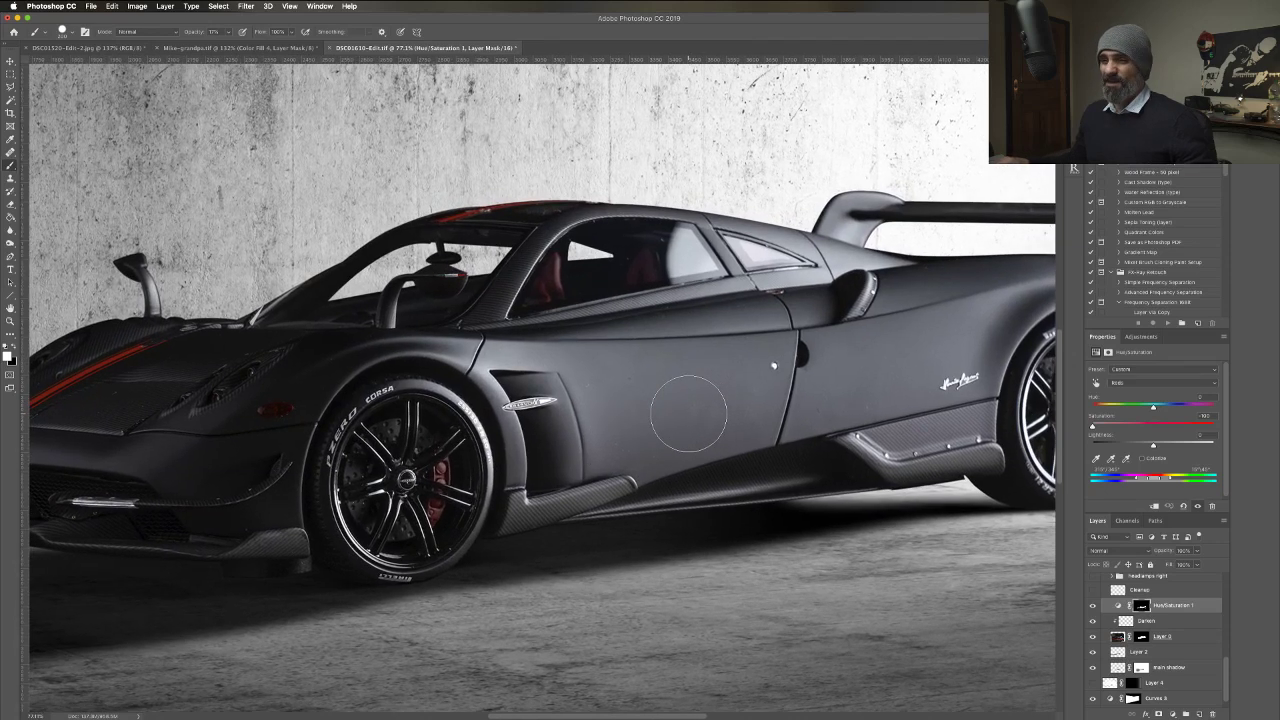
click(11, 153)
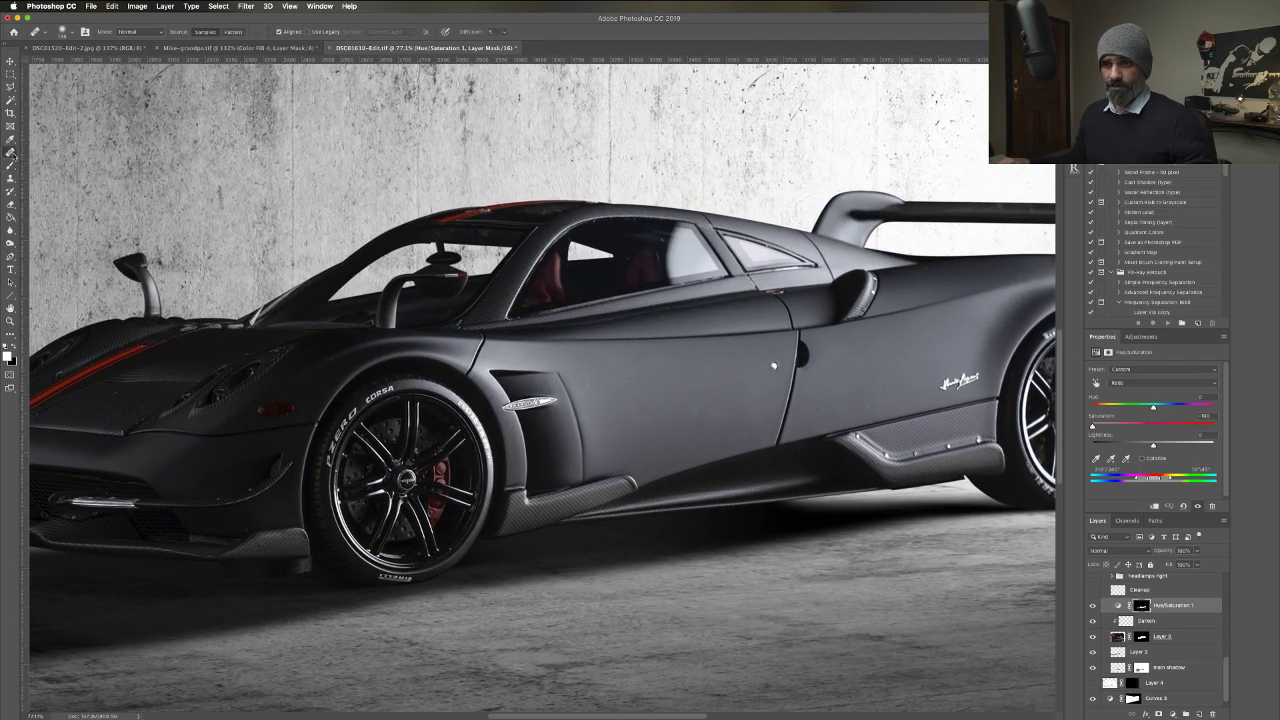
right_click(12, 154)
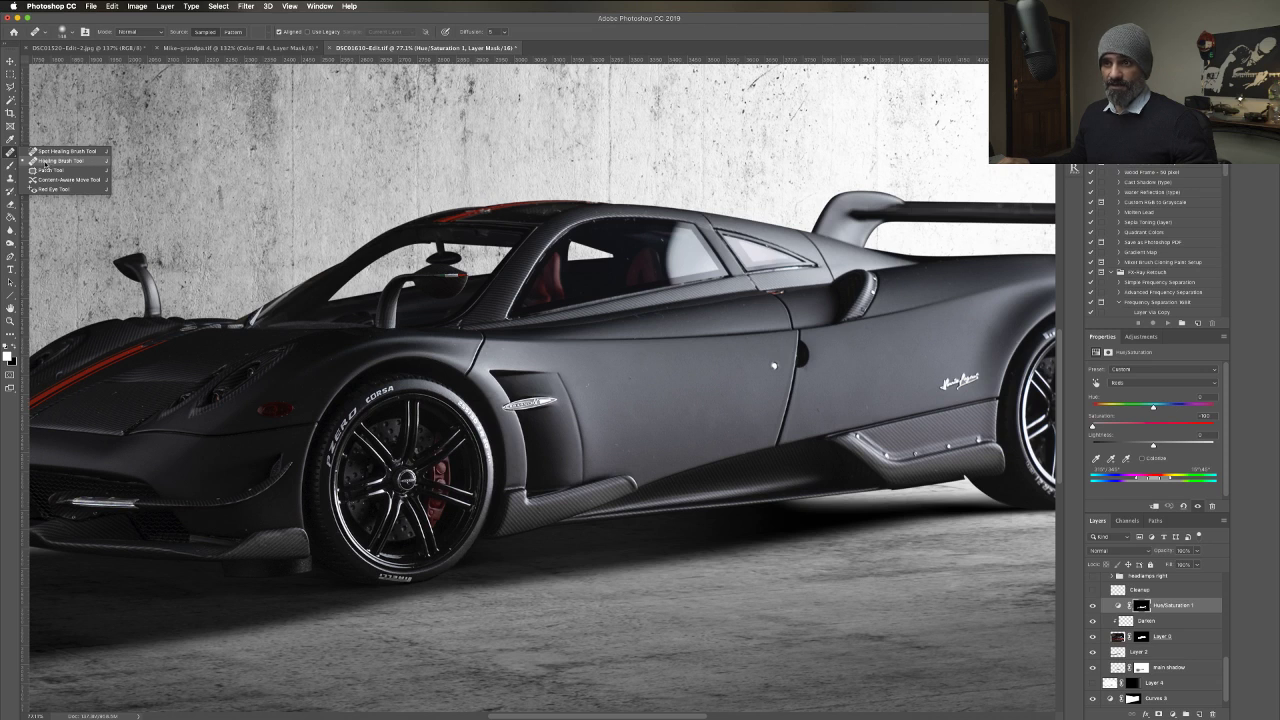
click(55, 161)
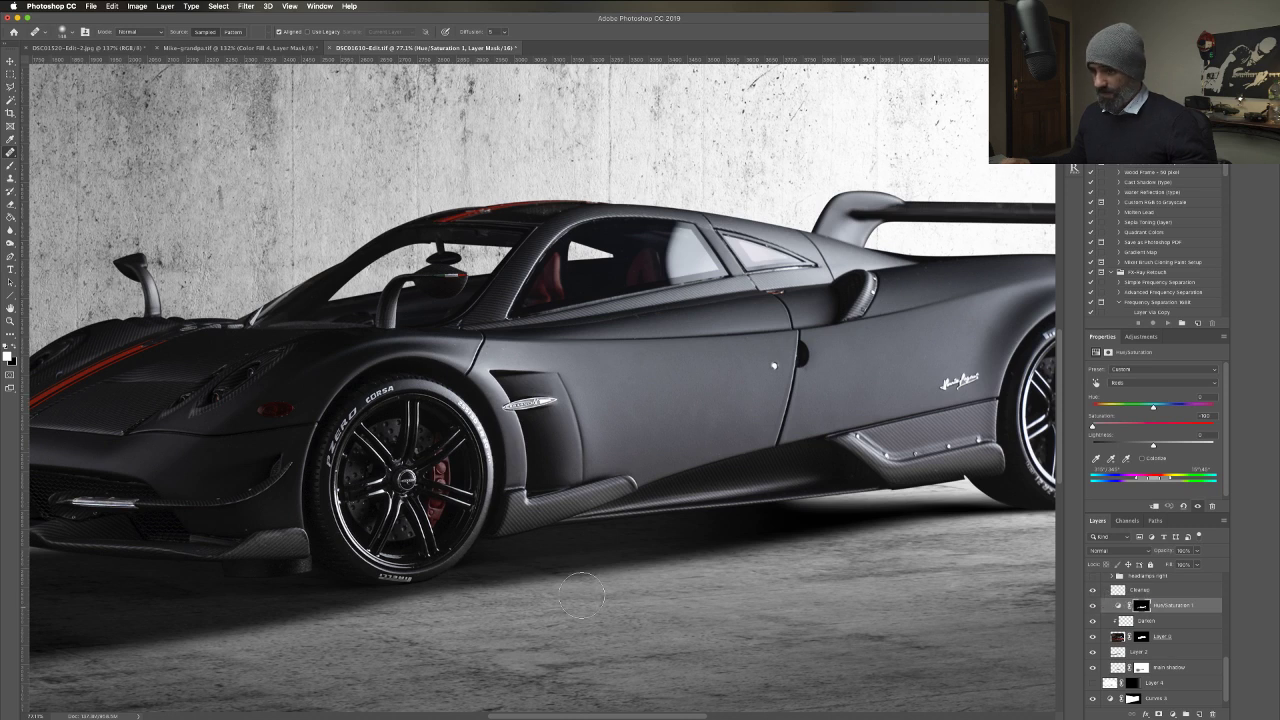
key(ctrl+0)
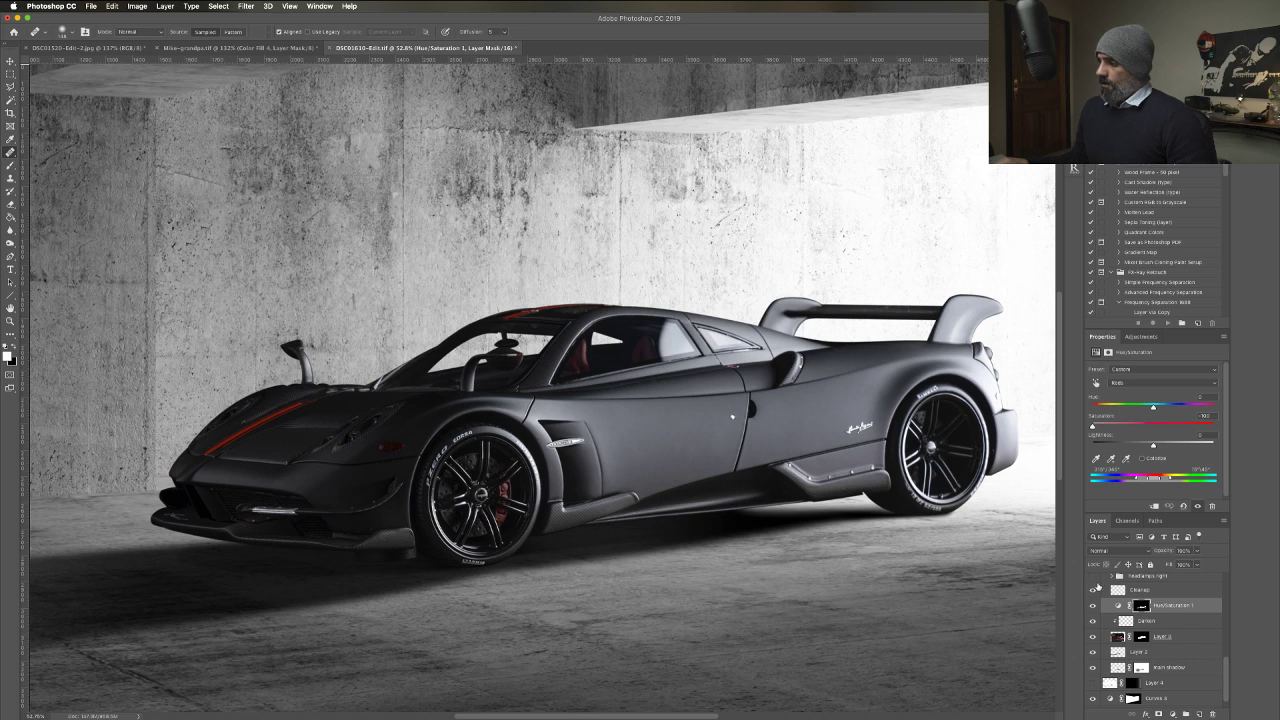
Show and expand the headlamps right group, toggling its lower layer off and on to compare the headlamp glow.
scroll(1097, 588, up, 2)
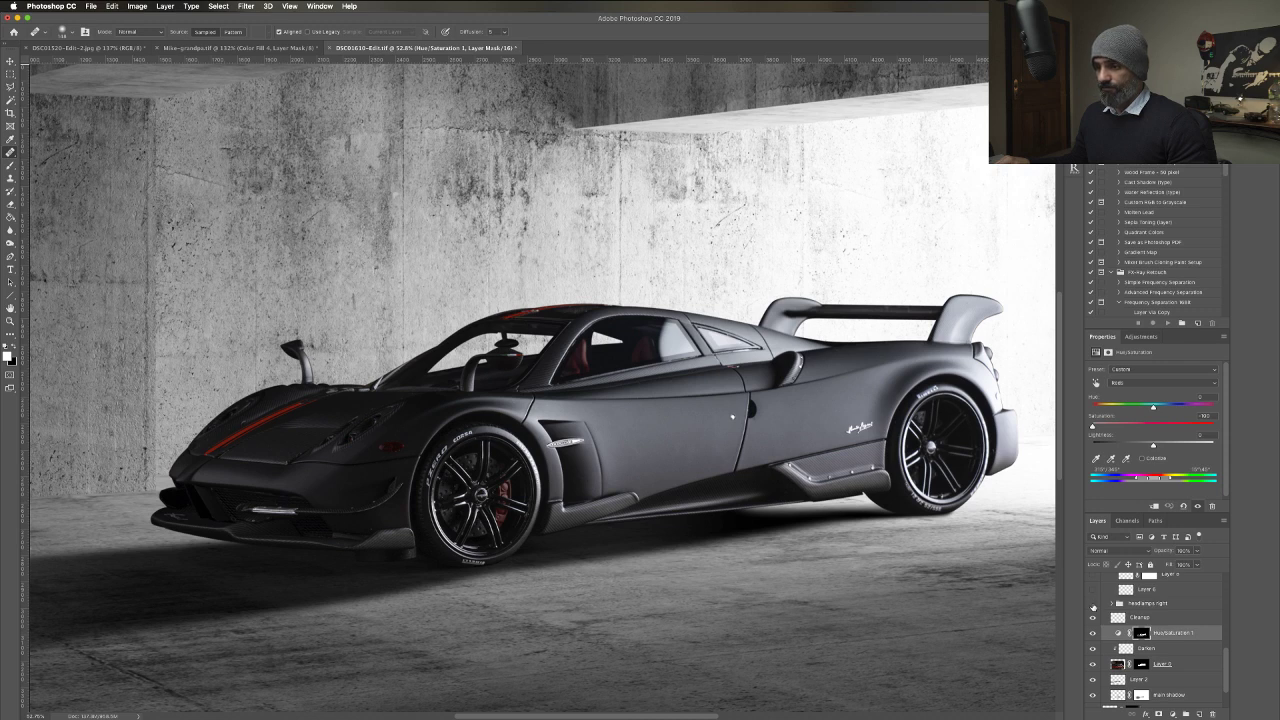
key(super+equal)
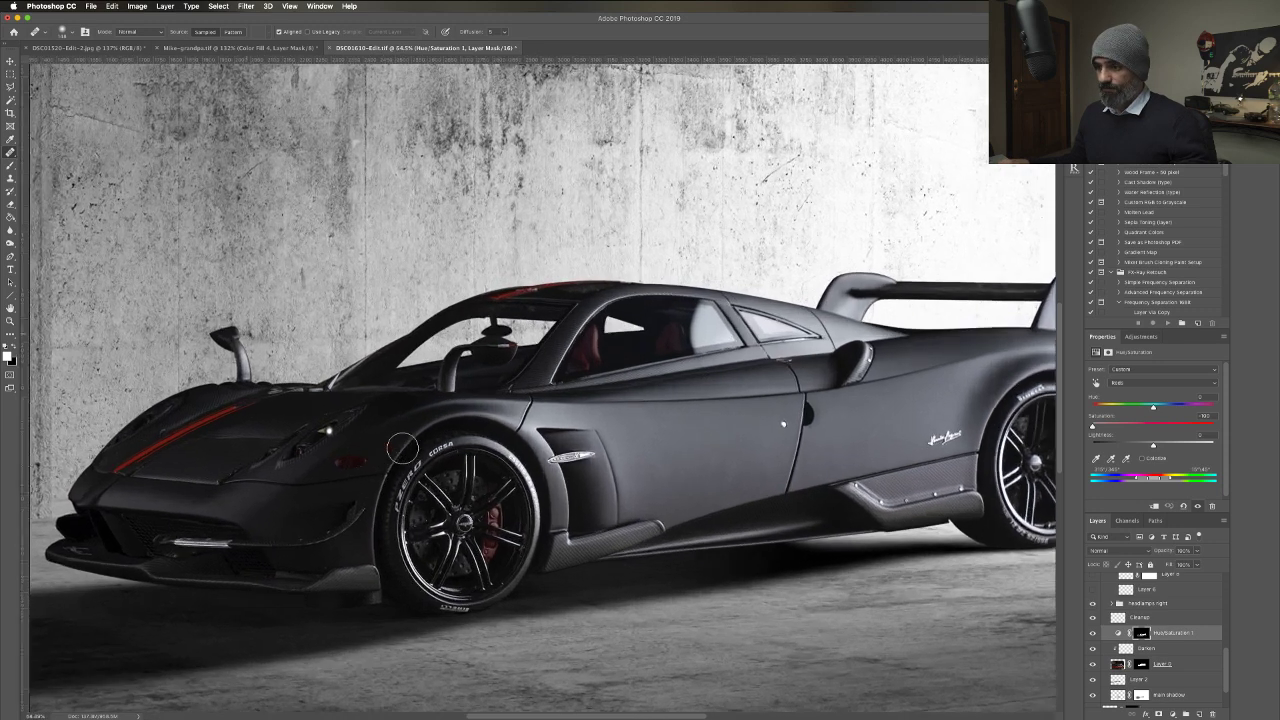
scroll(402, 449, up, 3)
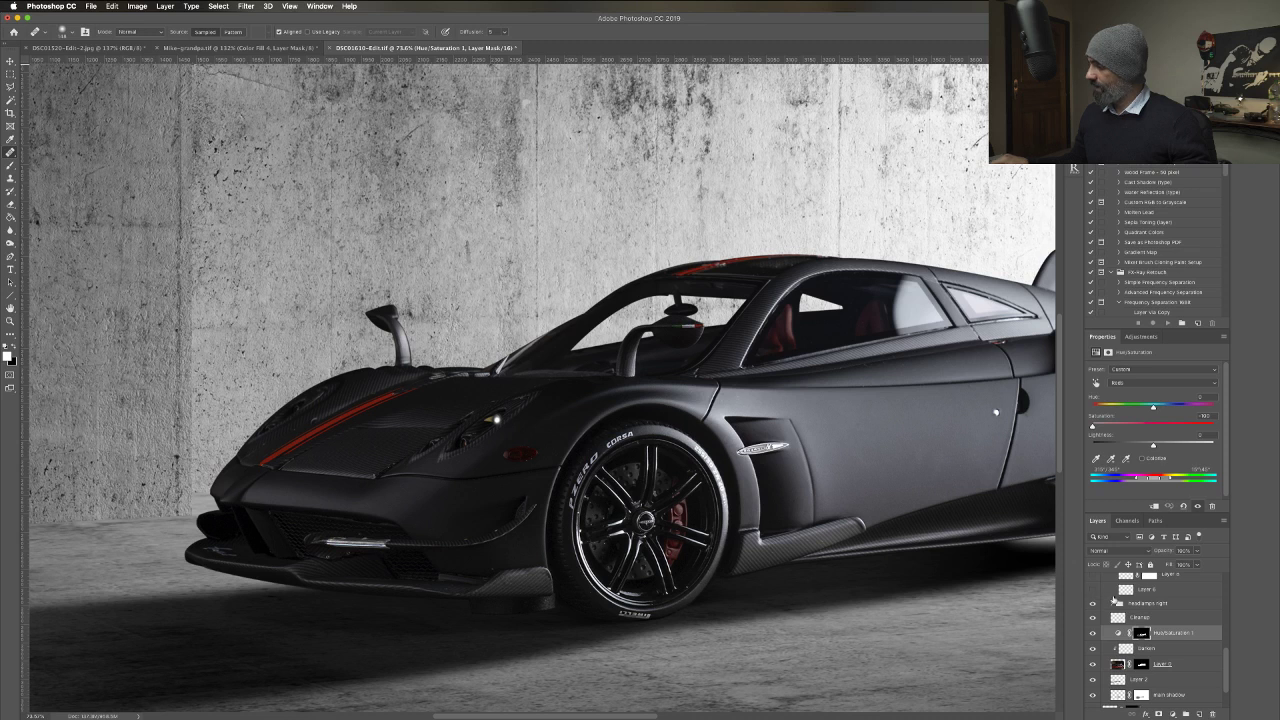
click(1112, 606)
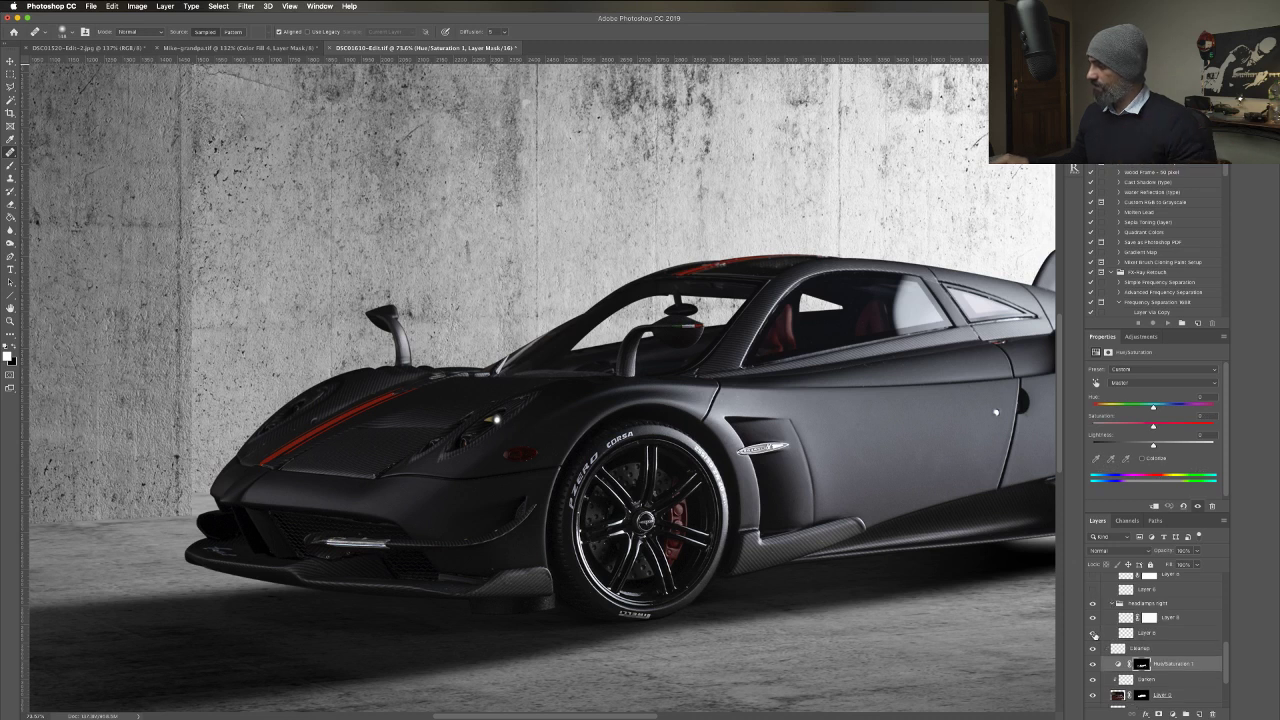
click(1093, 634)
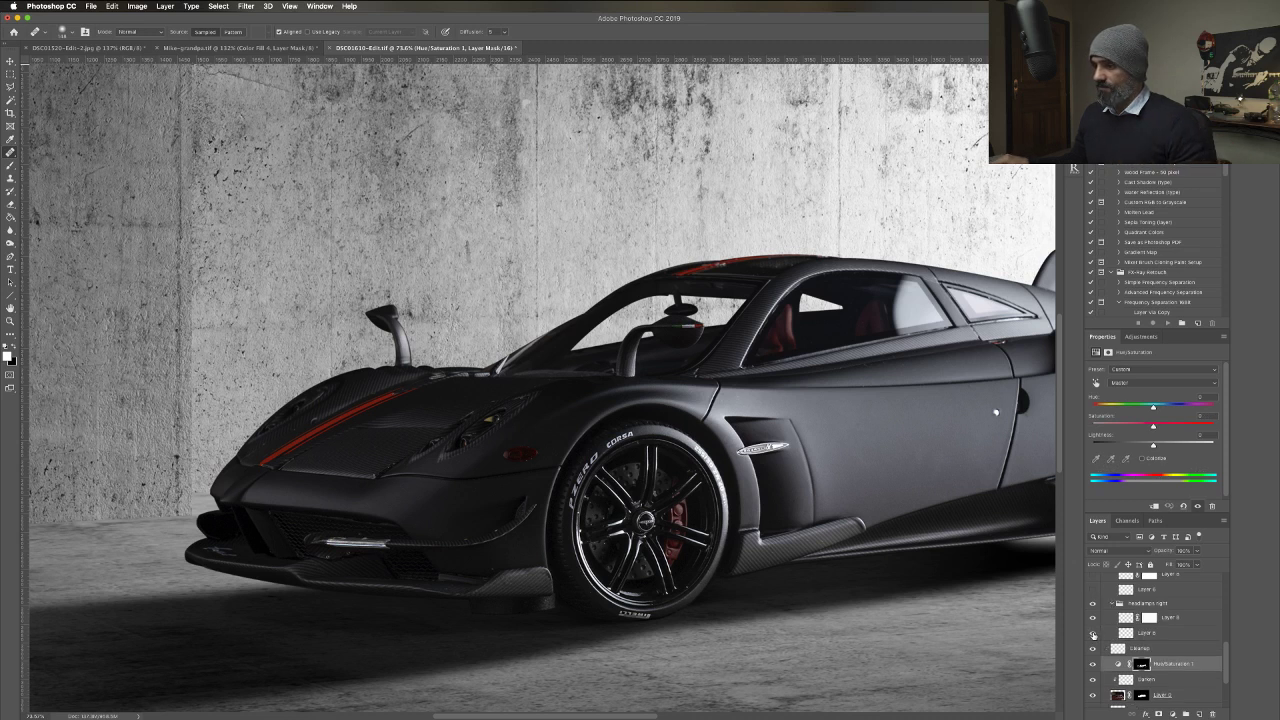
click(1093, 634)
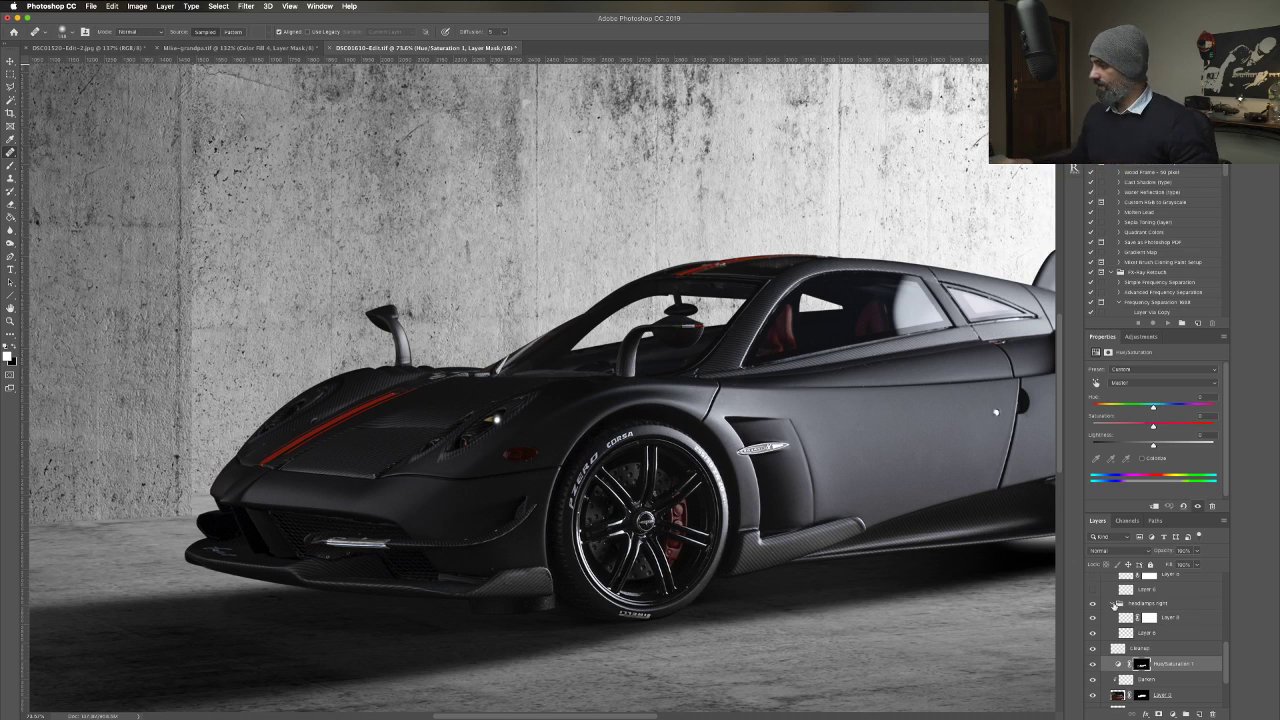
Collapse the headlamps right group, and make the headlamps right copy group and its lower layer visible for the second headlamp.
click(1108, 610)
key(ctrl+j)
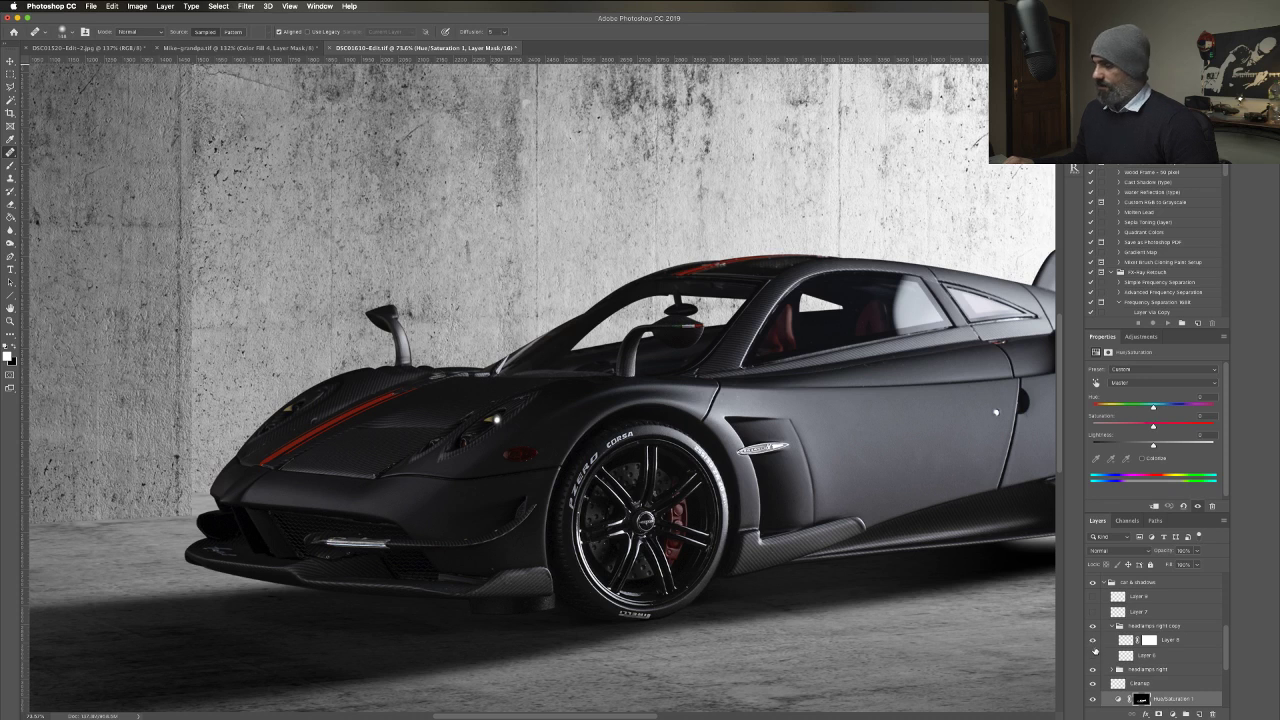
click(1093, 656)
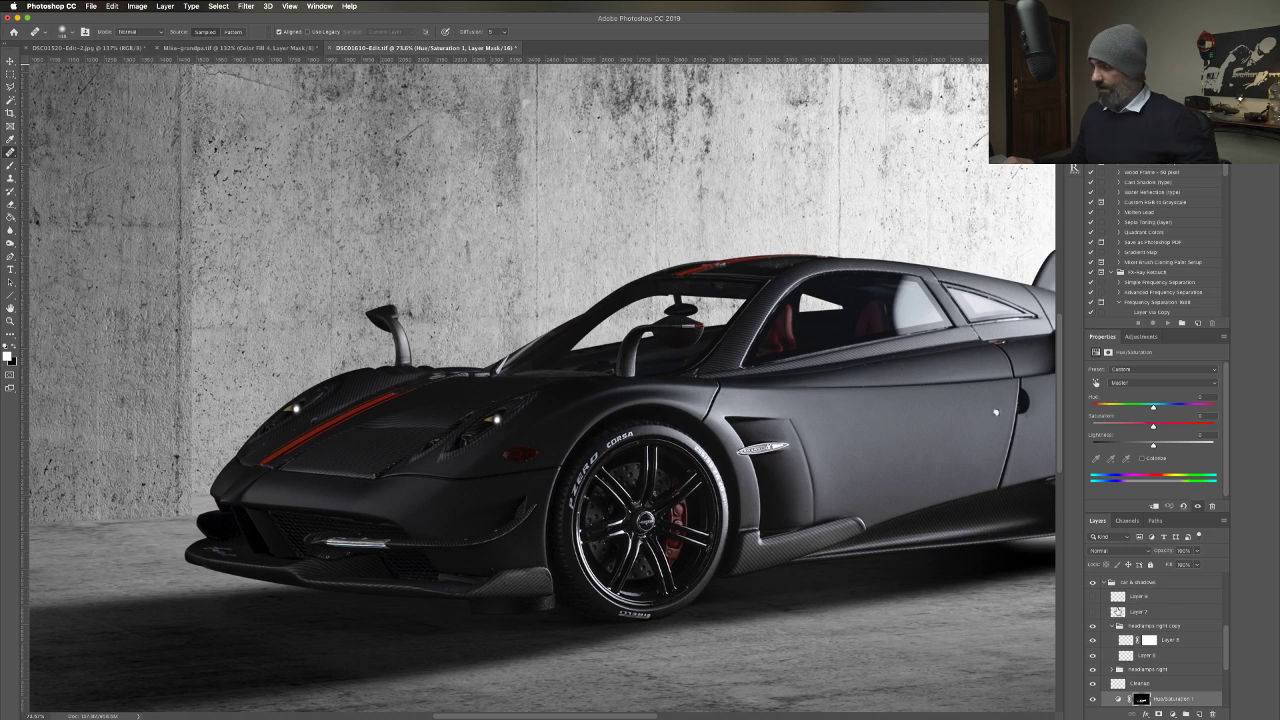
key(ctrl+minus)
scroll(1117, 611, up, 1)
scroll(1117, 611, up, 2)
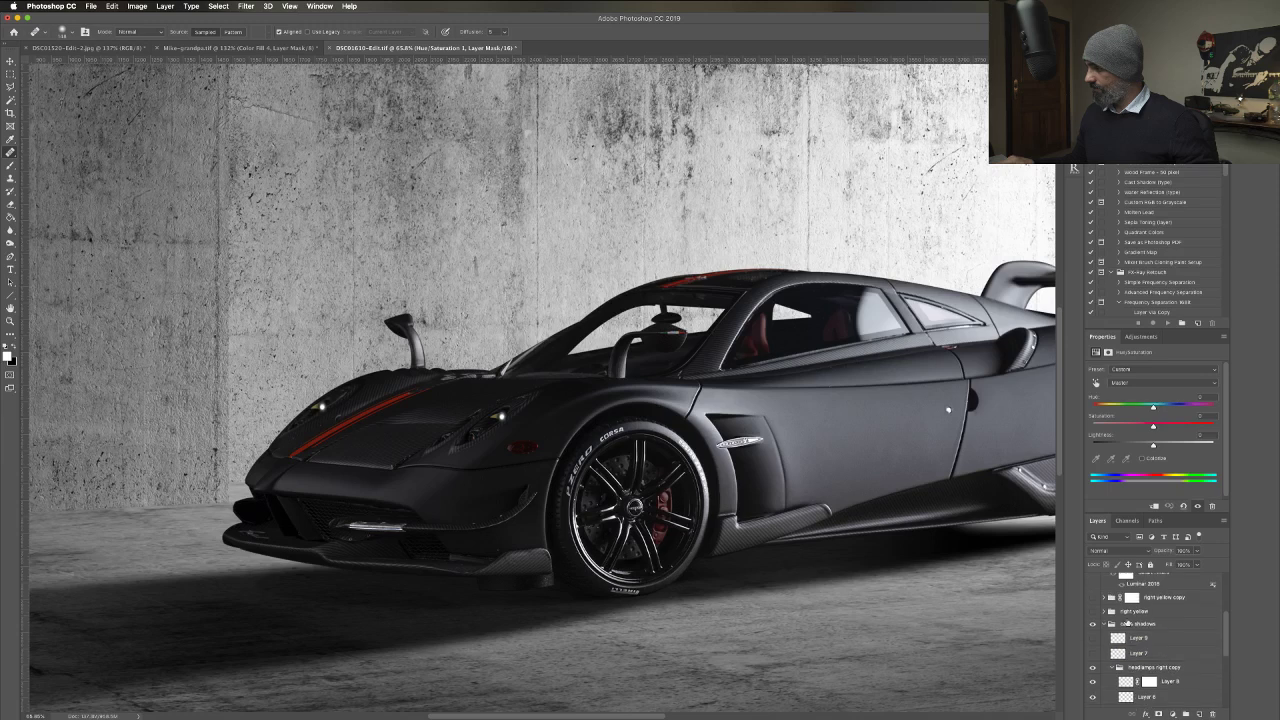
Compare the headlamp area with Layer 7 of the car & shadows group shown and hidden, leaving the layer selected and hidden.
key(ctrl+minus)
key(ctrl+minus)
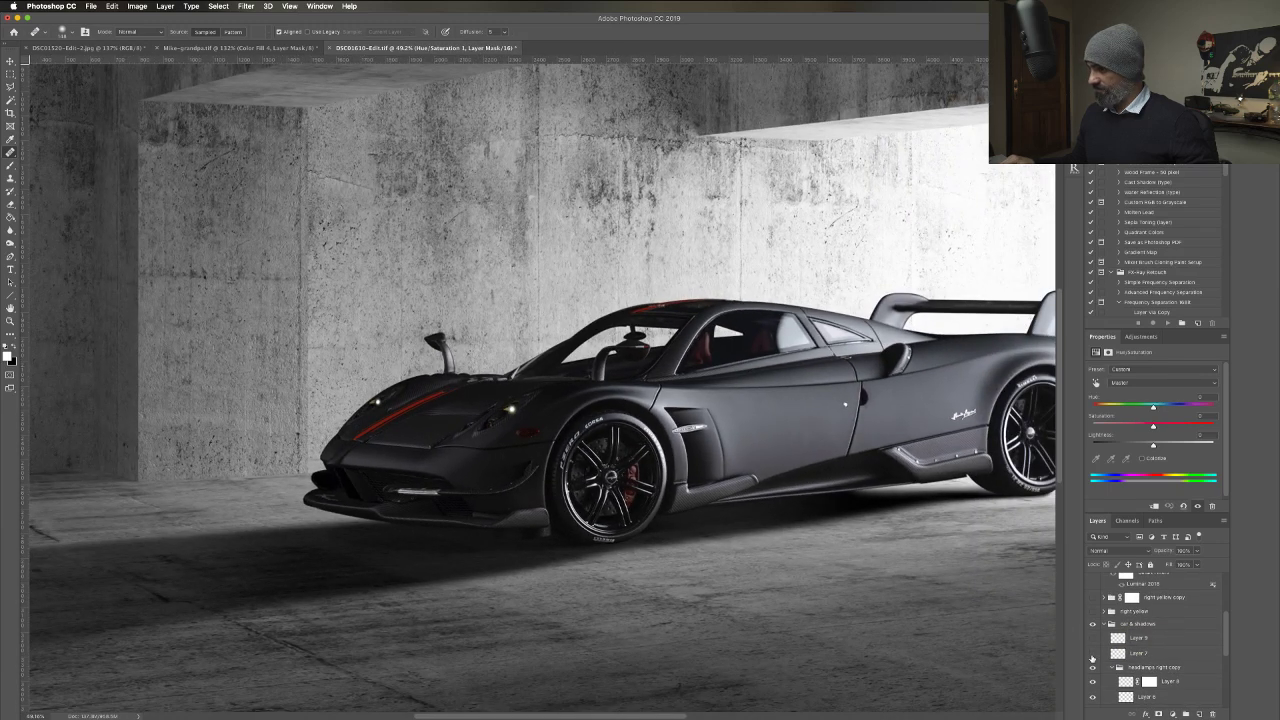
click(1092, 656)
click(1092, 656)
click(1092, 656)
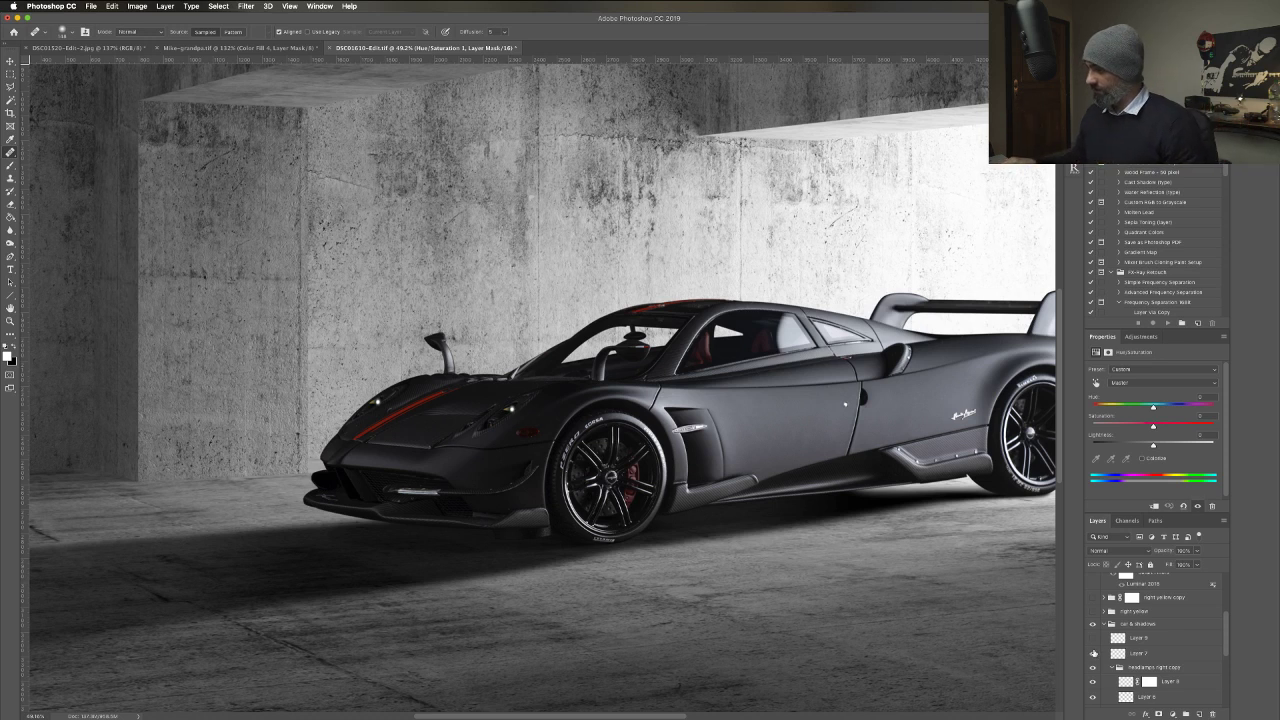
click(1092, 652)
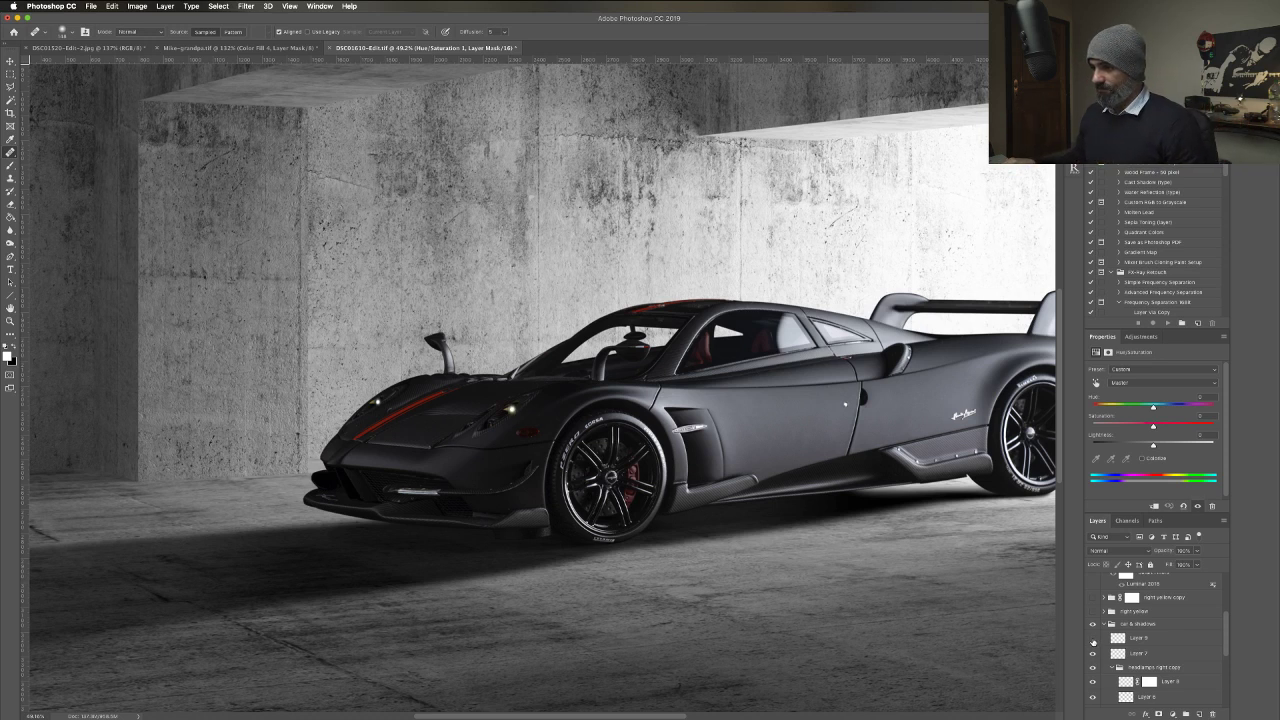
click(1093, 652)
click(1093, 652)
click(1093, 652)
click(1093, 652)
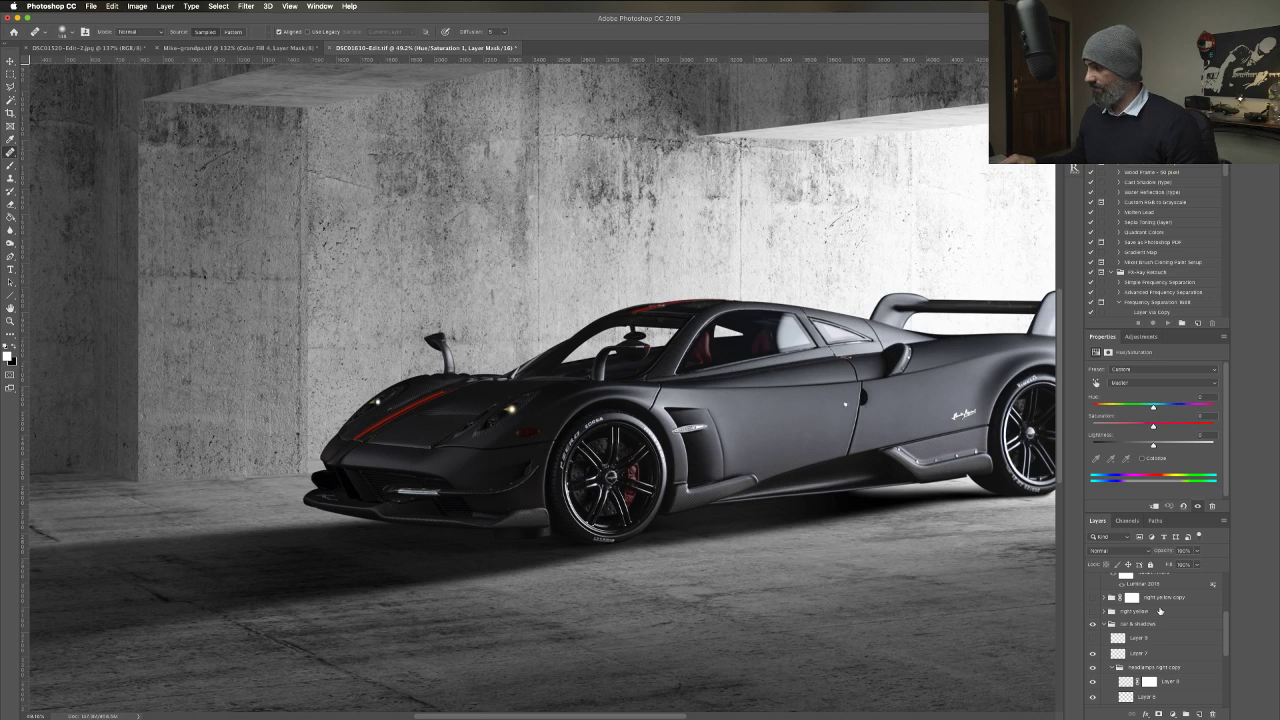
click(1142, 653)
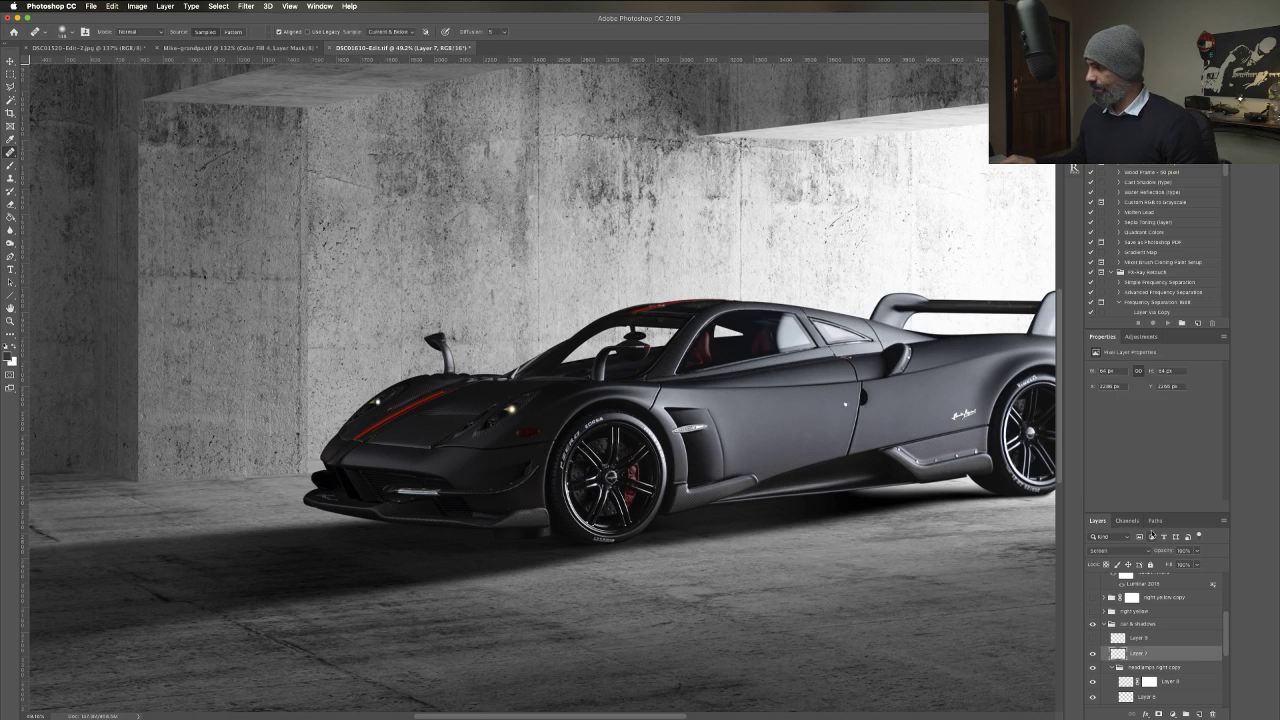
click(1093, 653)
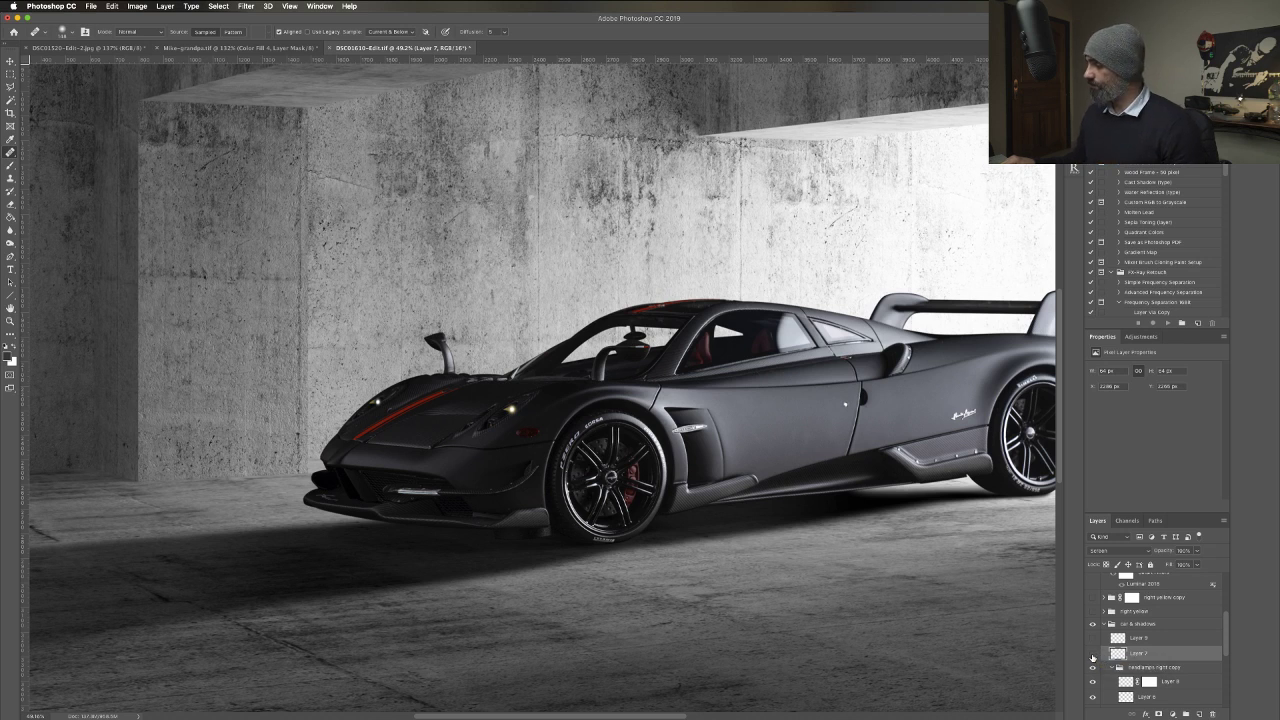
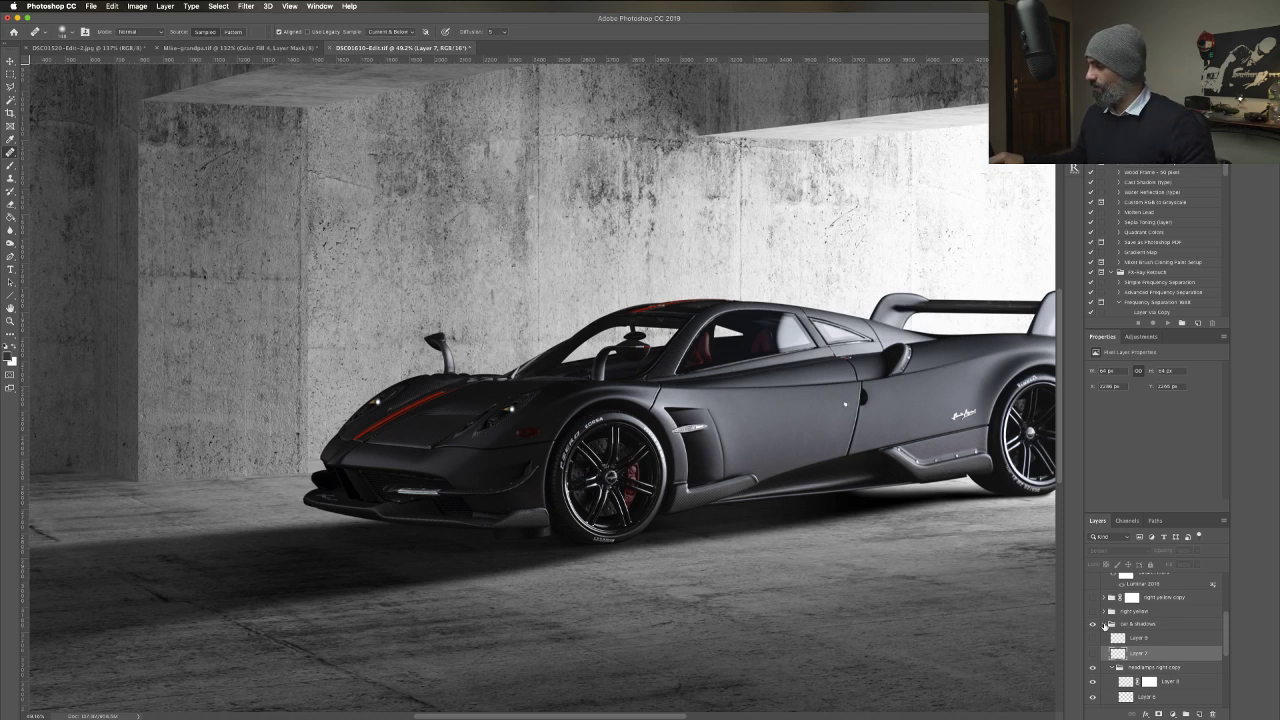
Compare the masked car cutout with its original photo by disabling and re-enabling the car layer's mask, leaving the car & shadows group collapsed.
click(1104, 624)
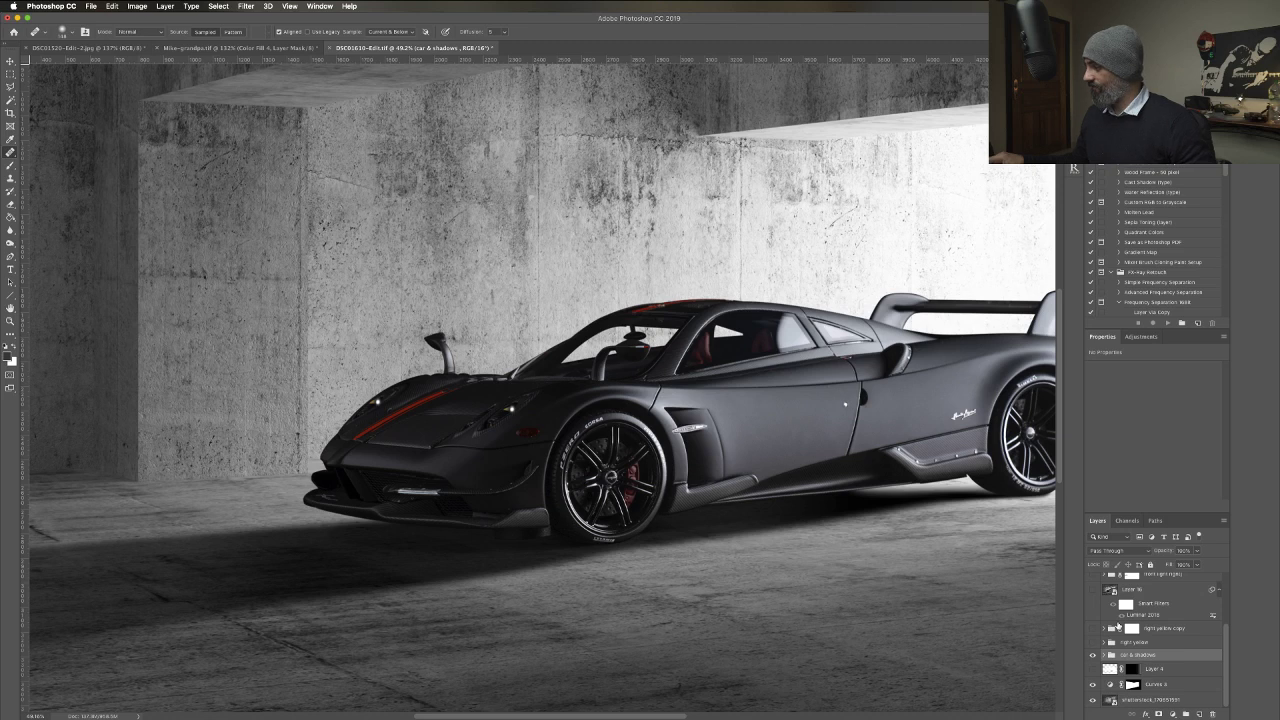
scroll(1116, 654, down, 4)
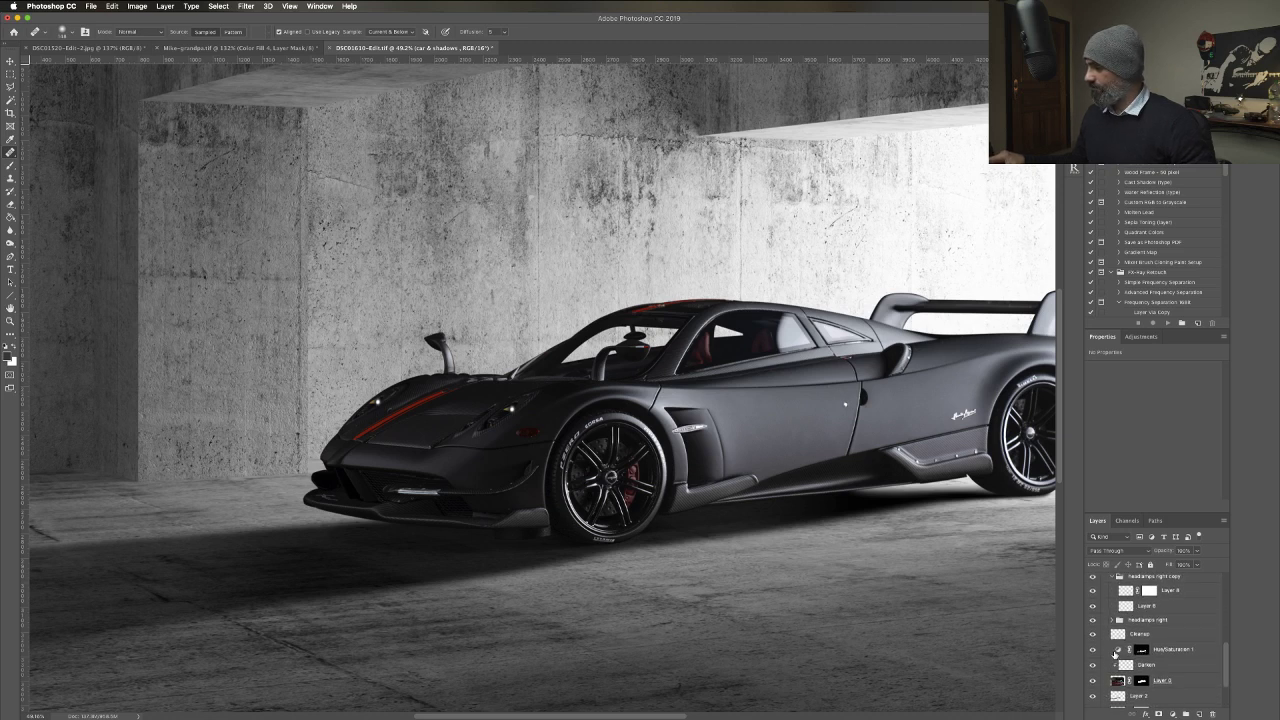
shift+click(1141, 680)
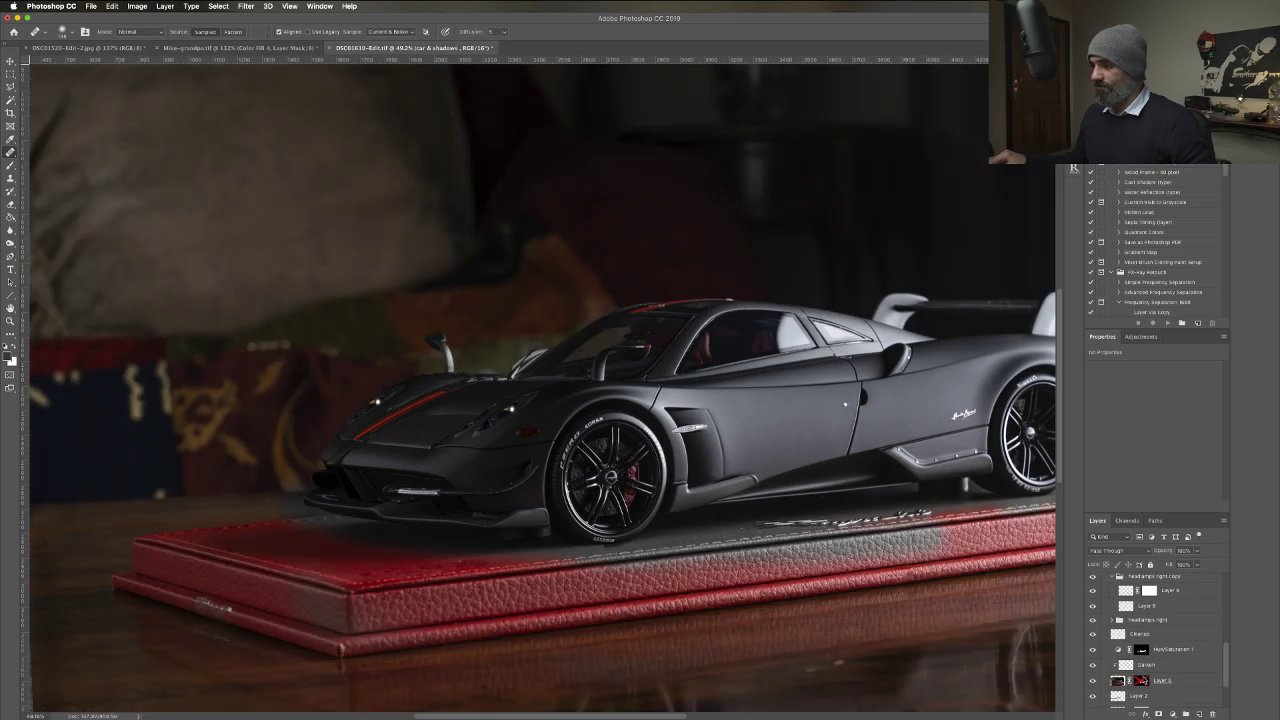
shift+click(1141, 680)
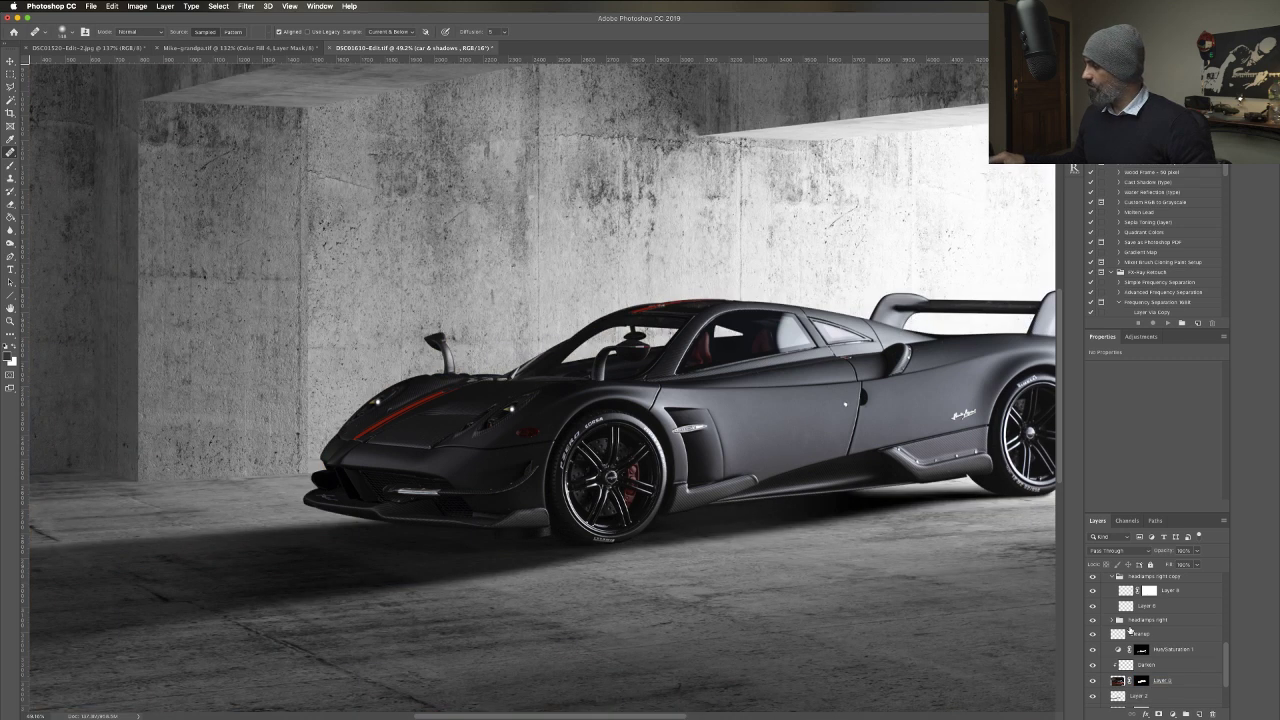
scroll(1135, 636, up, 3)
click(1104, 607)
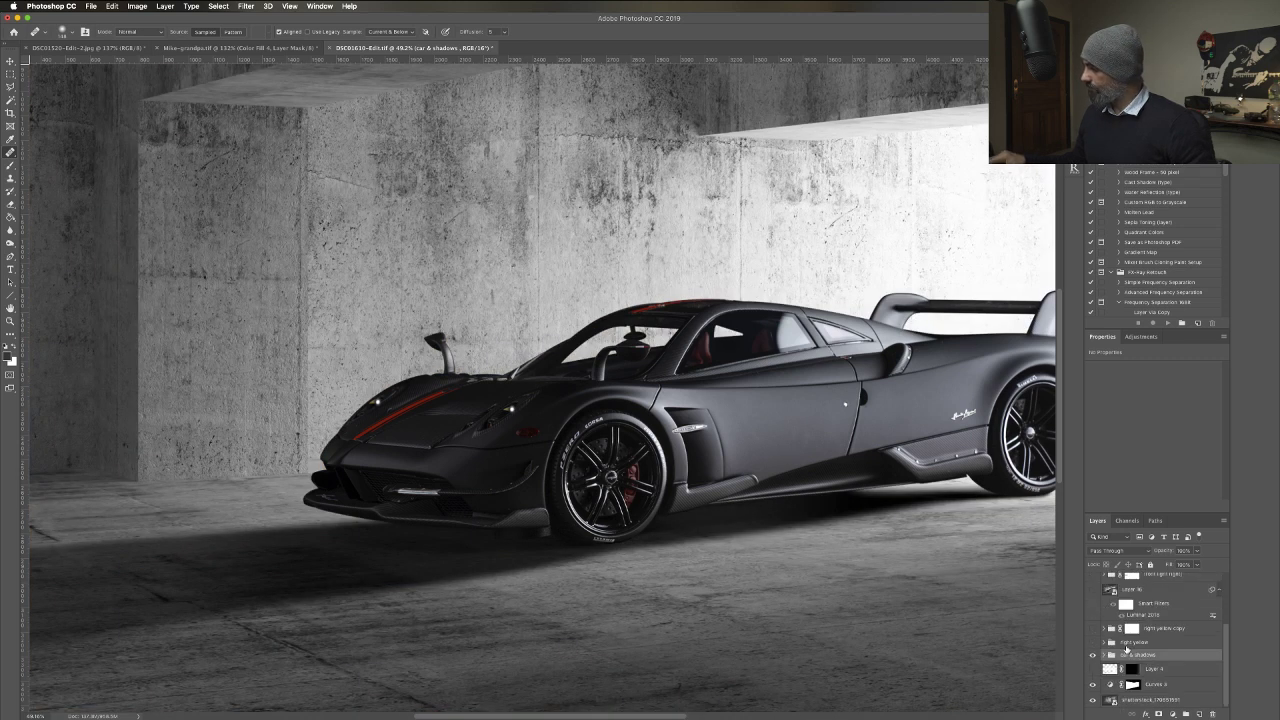
Show and expand the right yellow group, present Layers 12, 13 and 14 one by one, and make the right yellow copy group visible.
click(1093, 642)
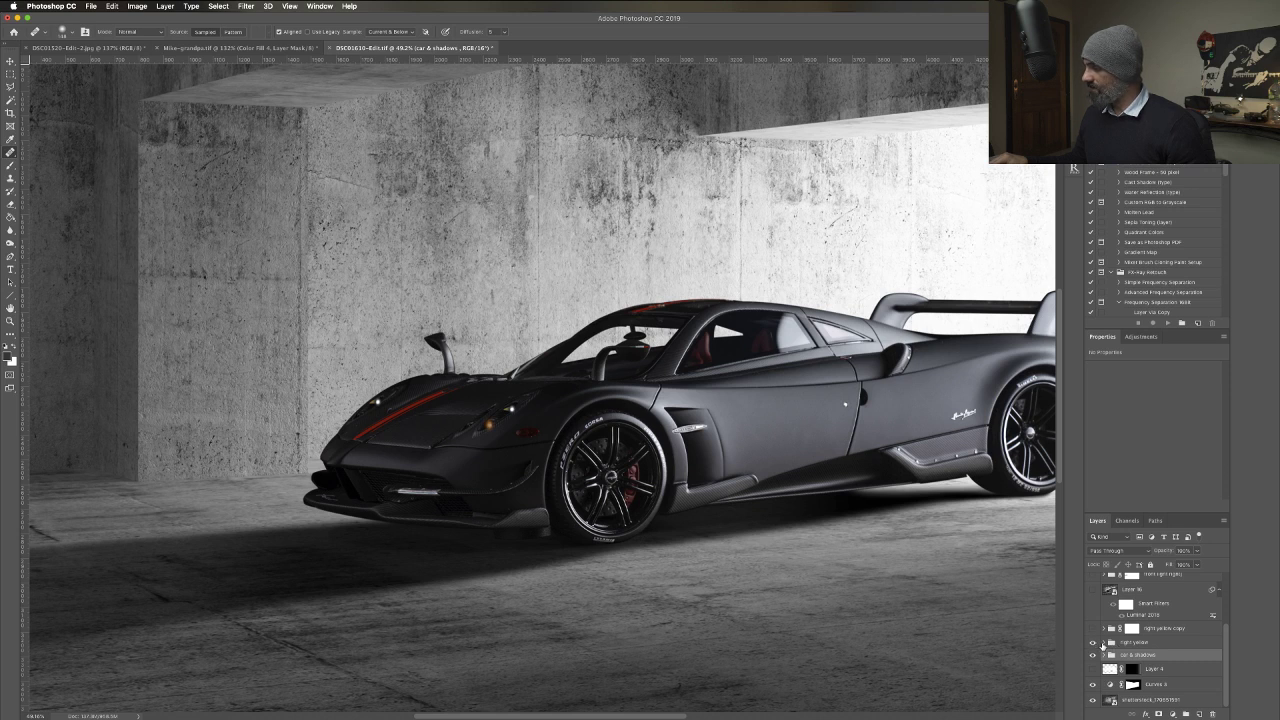
click(1102, 645)
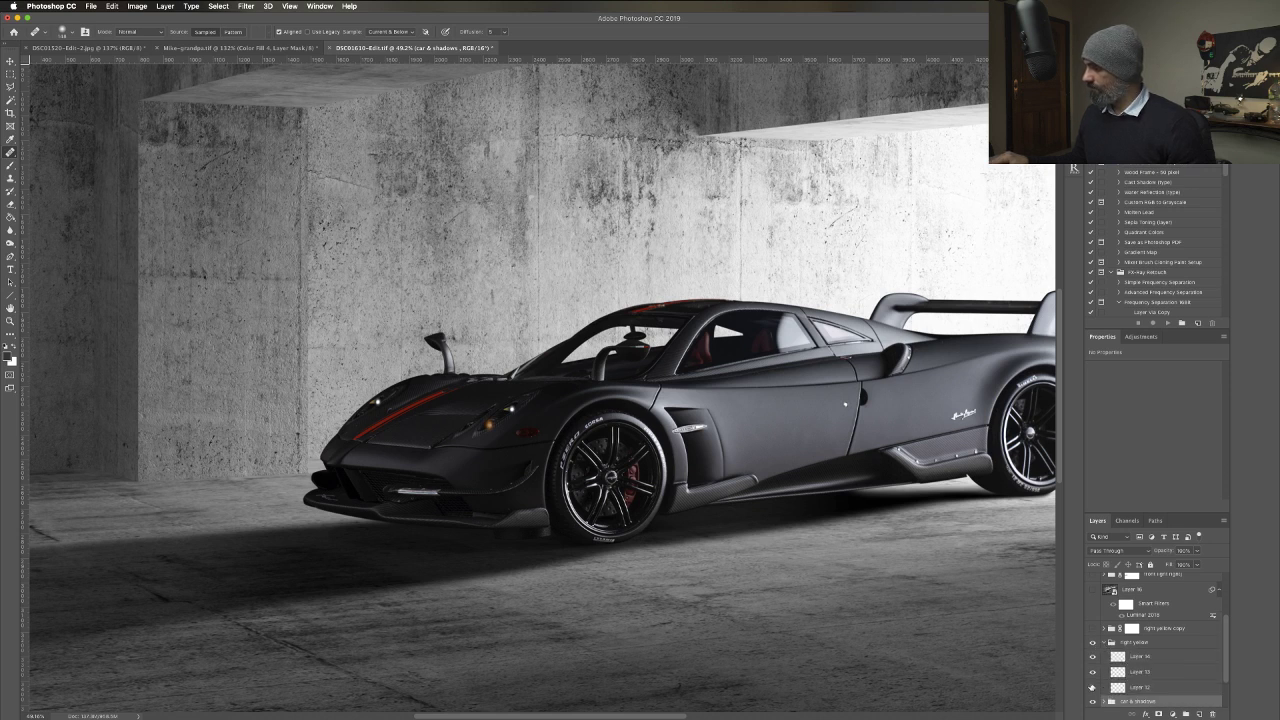
click(1092, 657)
click(1108, 688)
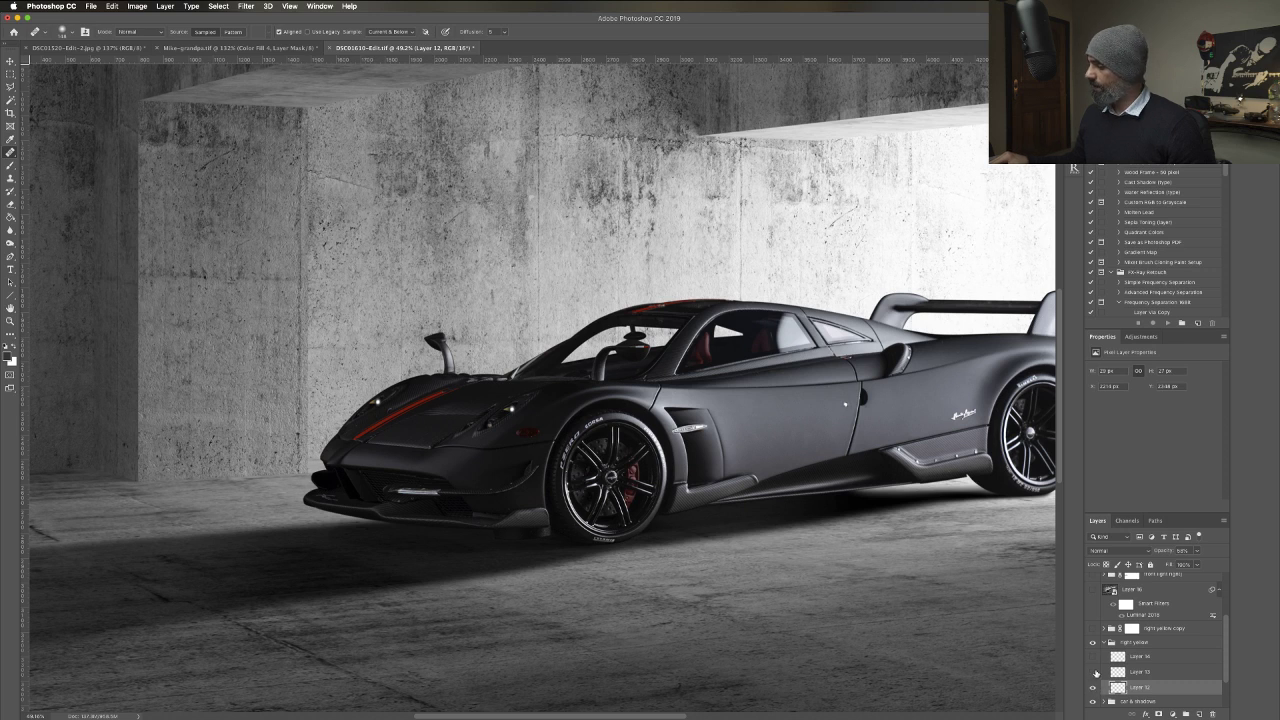
click(1102, 673)
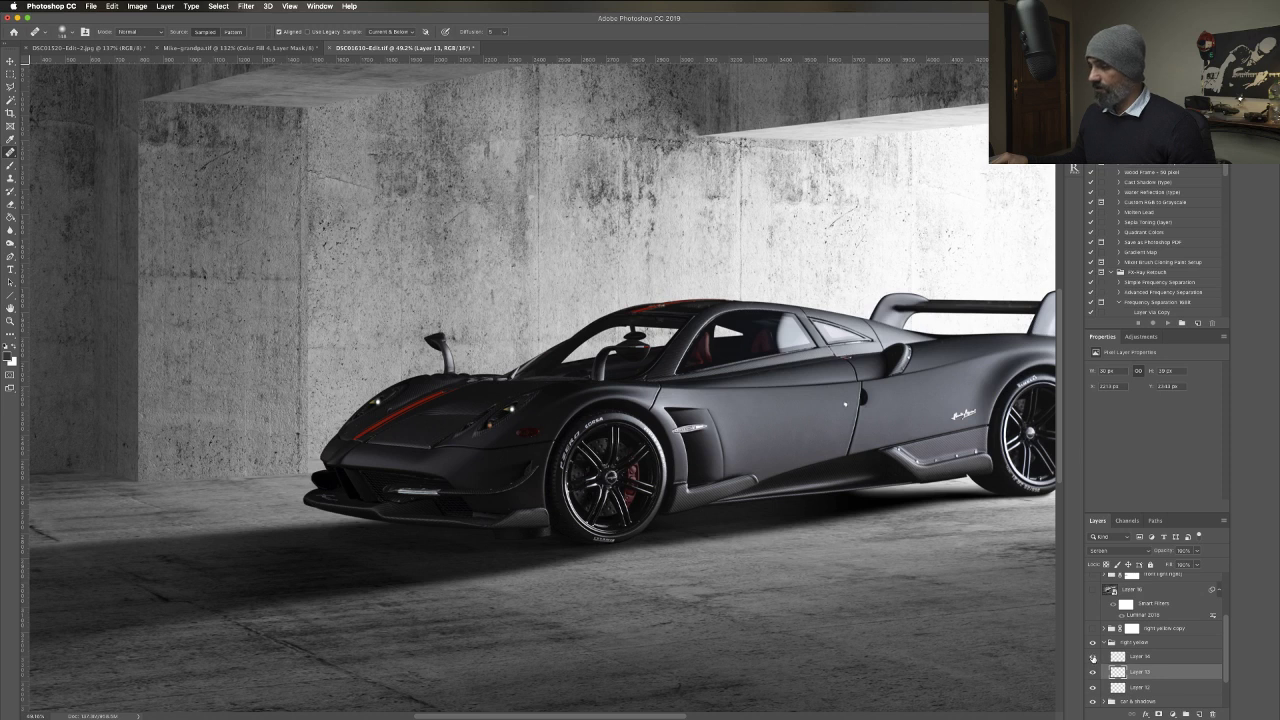
click(1093, 657)
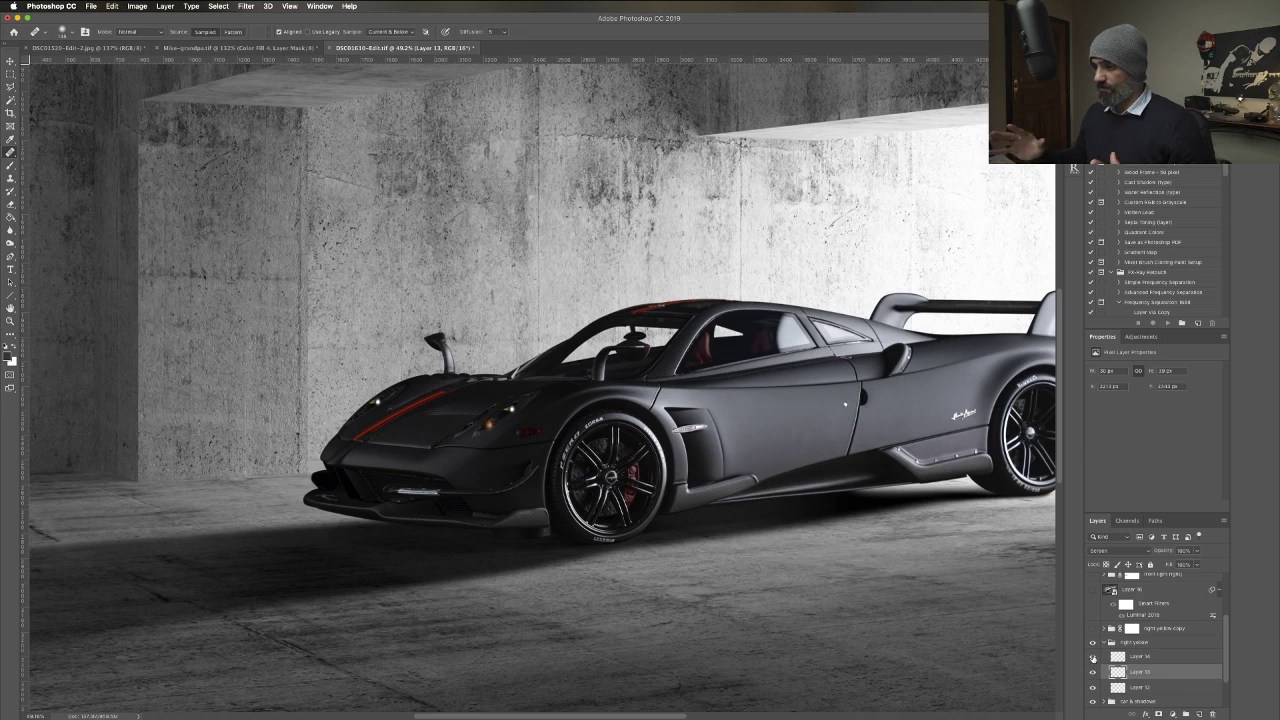
click(1146, 657)
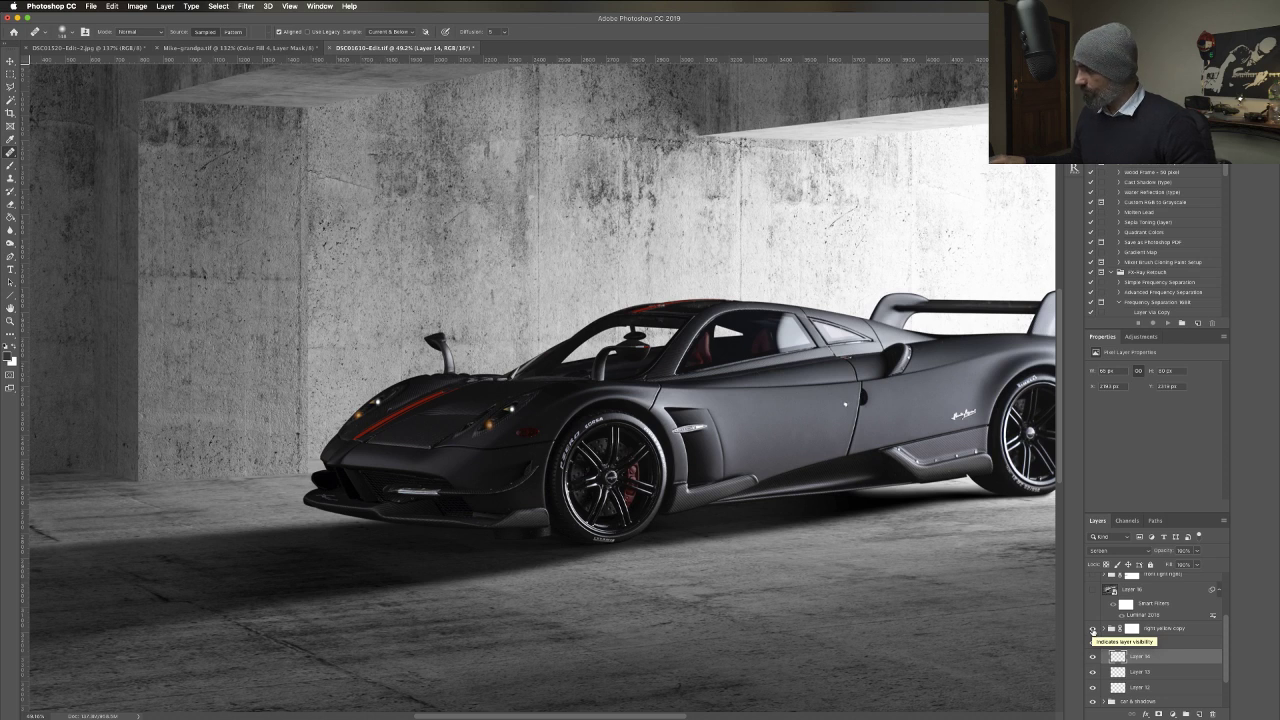
Make the smart object layer with the Luminar 2018 filter visible and fit the whole composite in view.
scroll(1094, 632, up, 1)
scroll(1096, 633, up, 1)
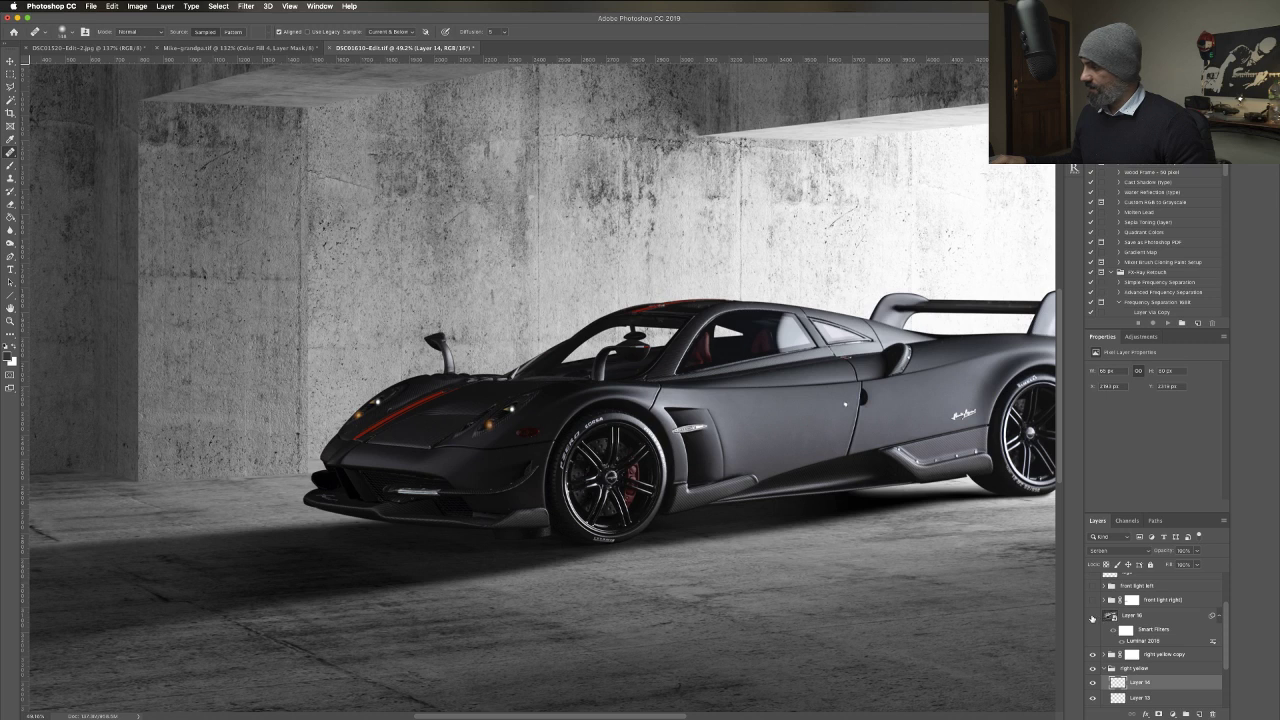
click(1093, 618)
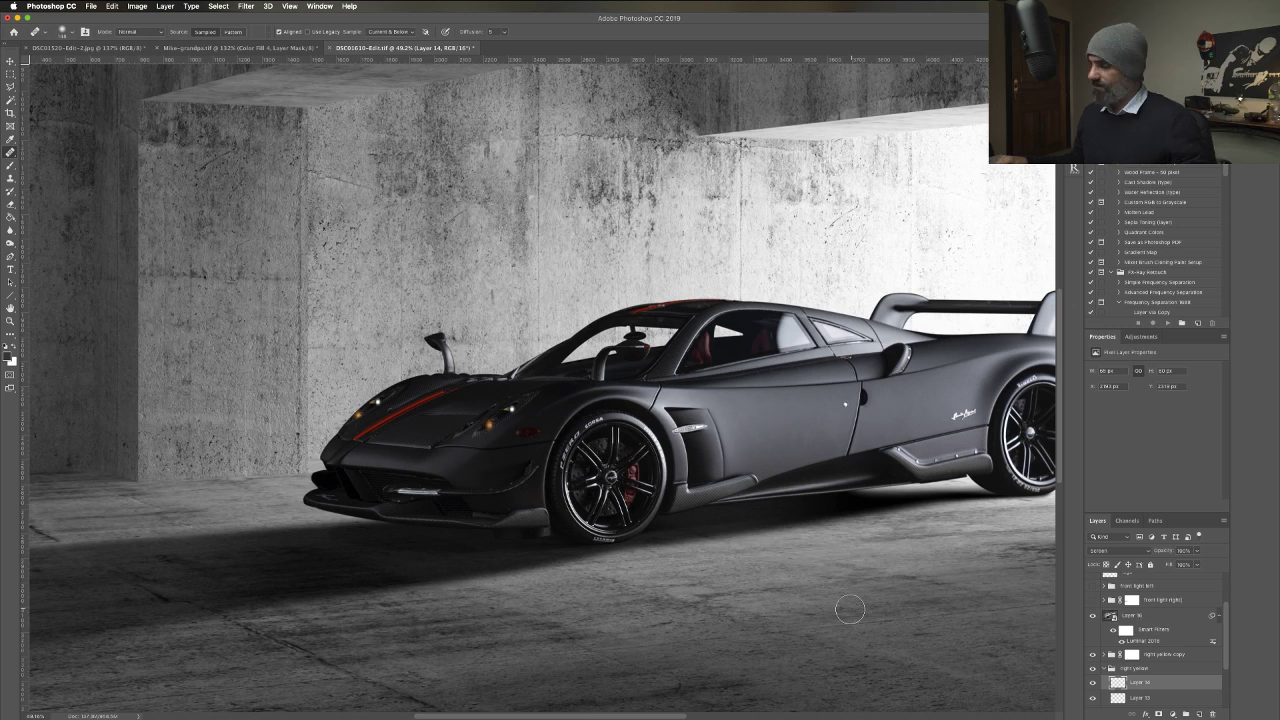
key(ctrl+0)
scroll(834, 611, down, 2)
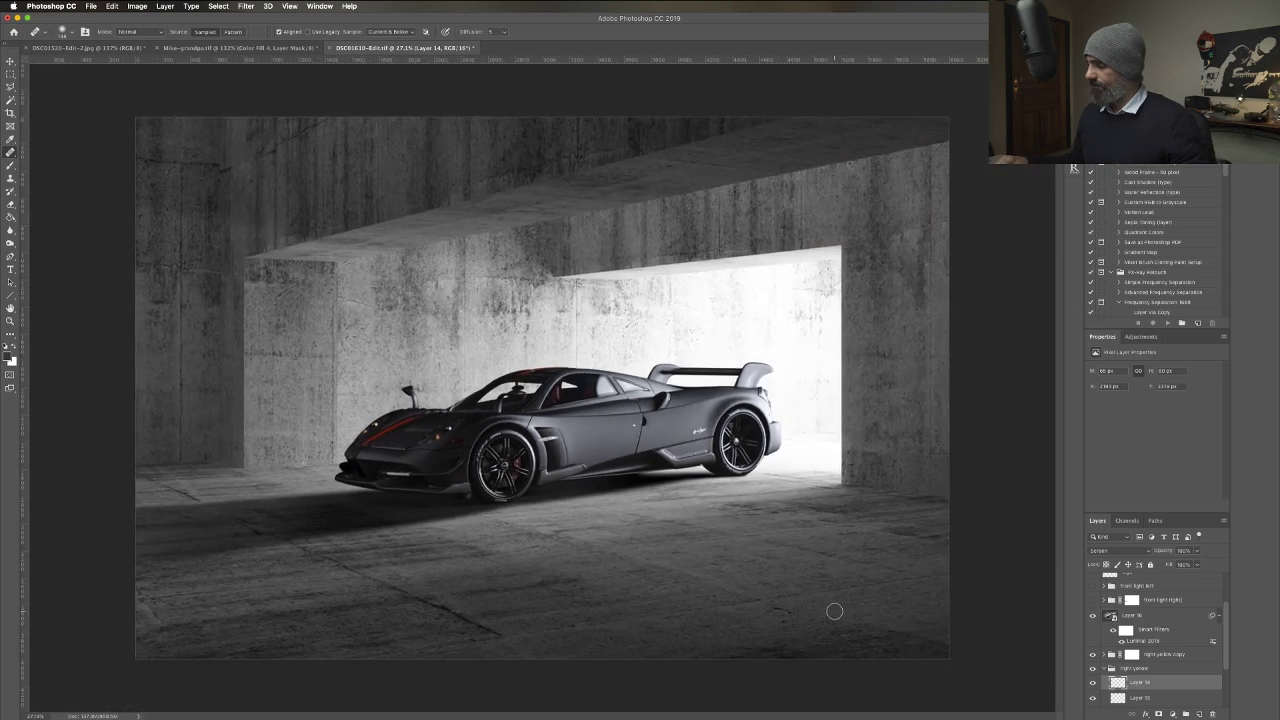
Preview the Luminar 2018 smart object layer at 100% opacity, and discard the opacity change.
click(1122, 617)
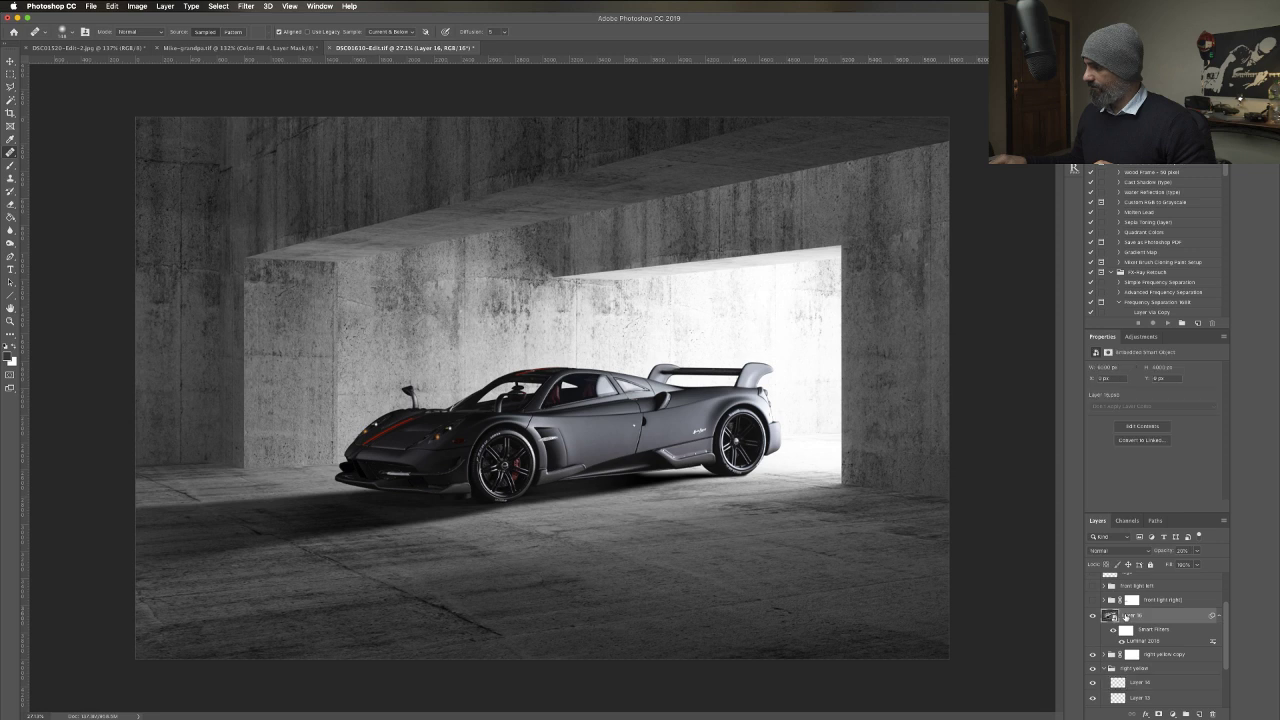
click(1198, 553)
drag(1186, 564, 1266, 565)
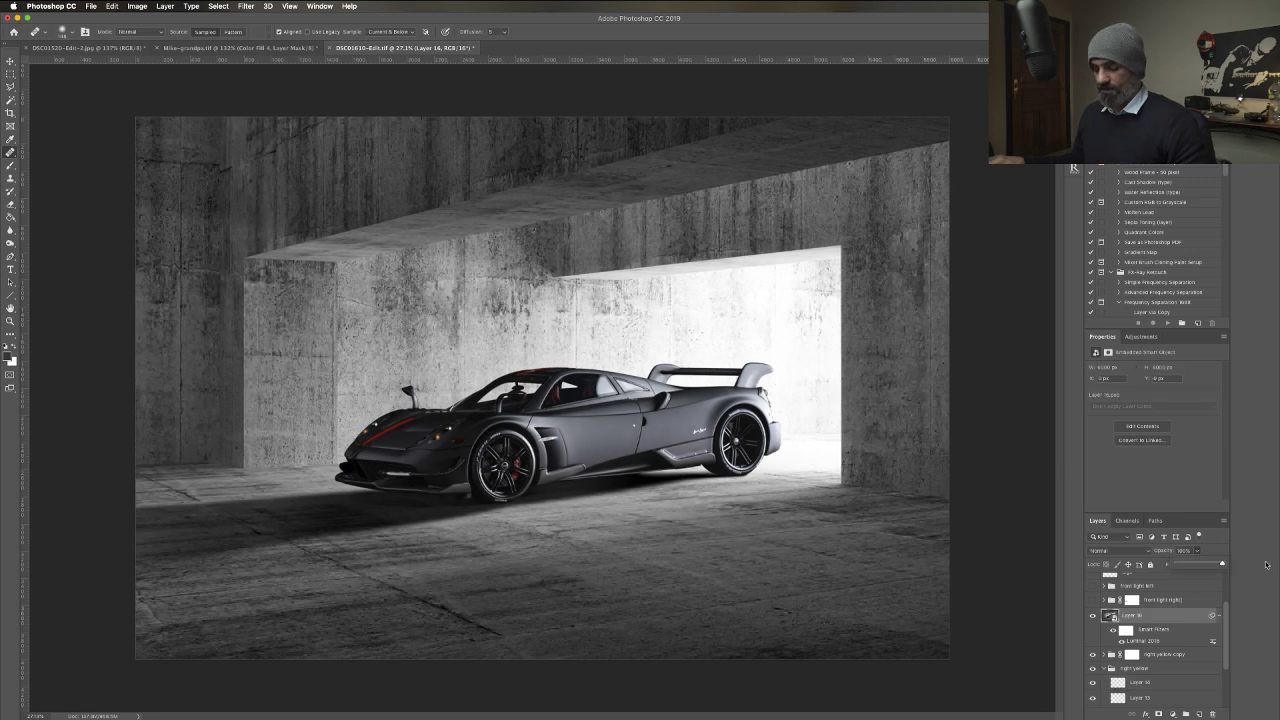
key(Escape)
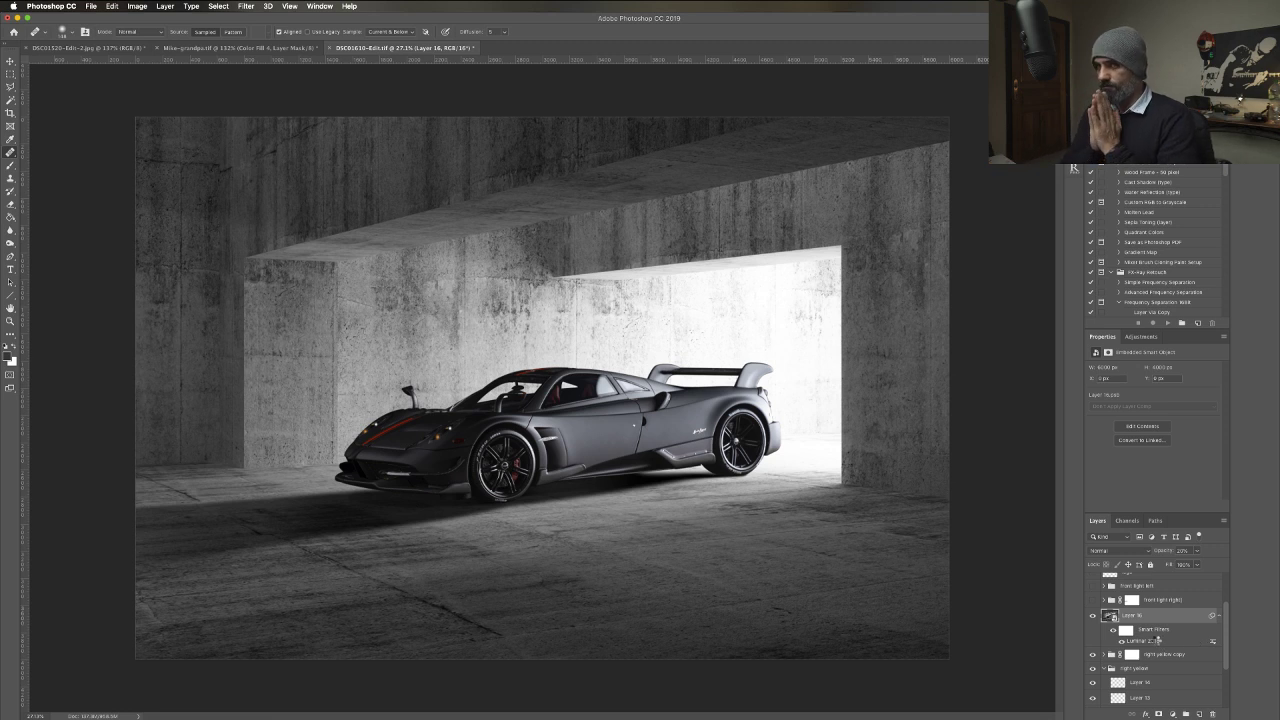
Open the Luminar 2018 smart filter for editing and review its filter settings from Develop to Details Enhancer.
double_click(1157, 640)
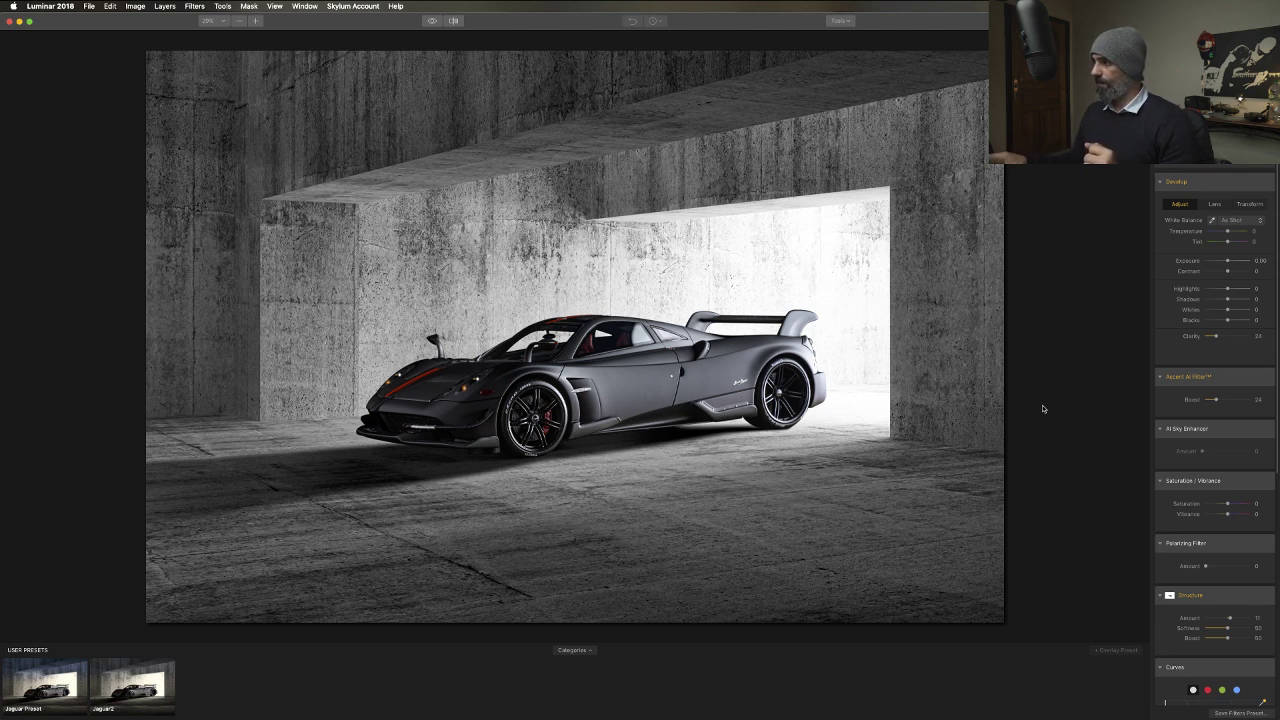
scroll(1189, 419, down, 10)
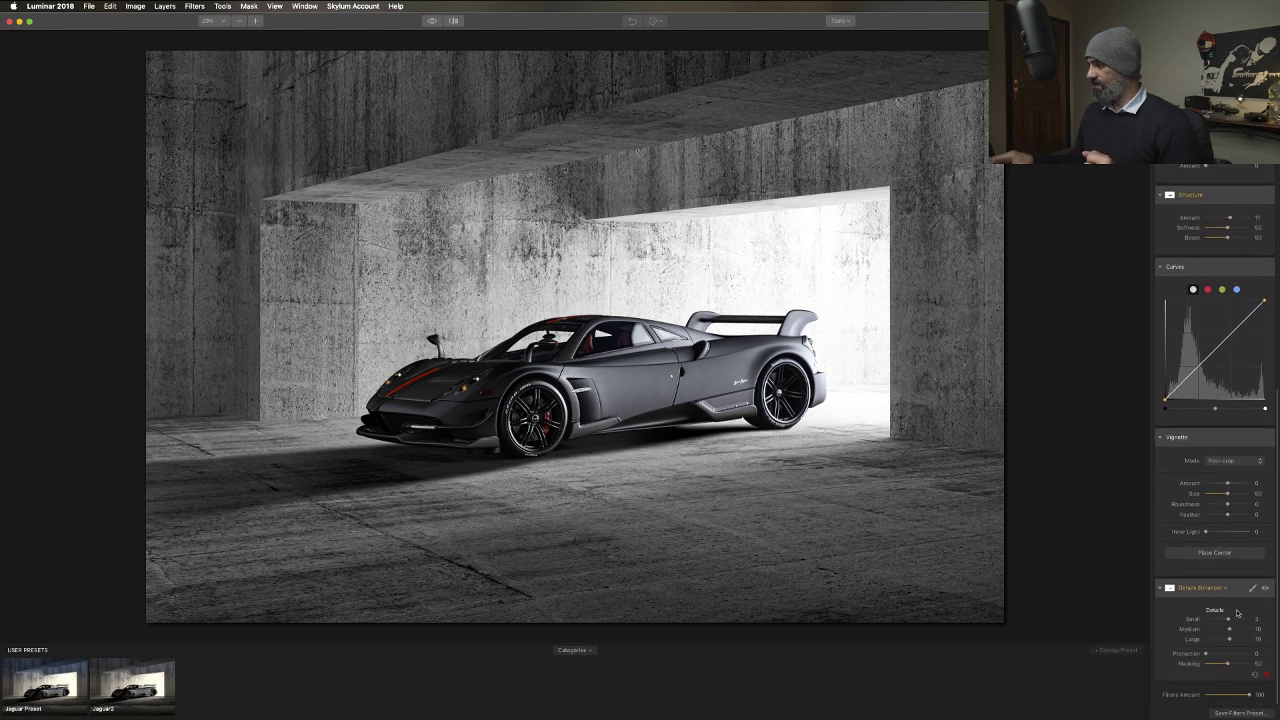
scroll(1212, 585, up, 6)
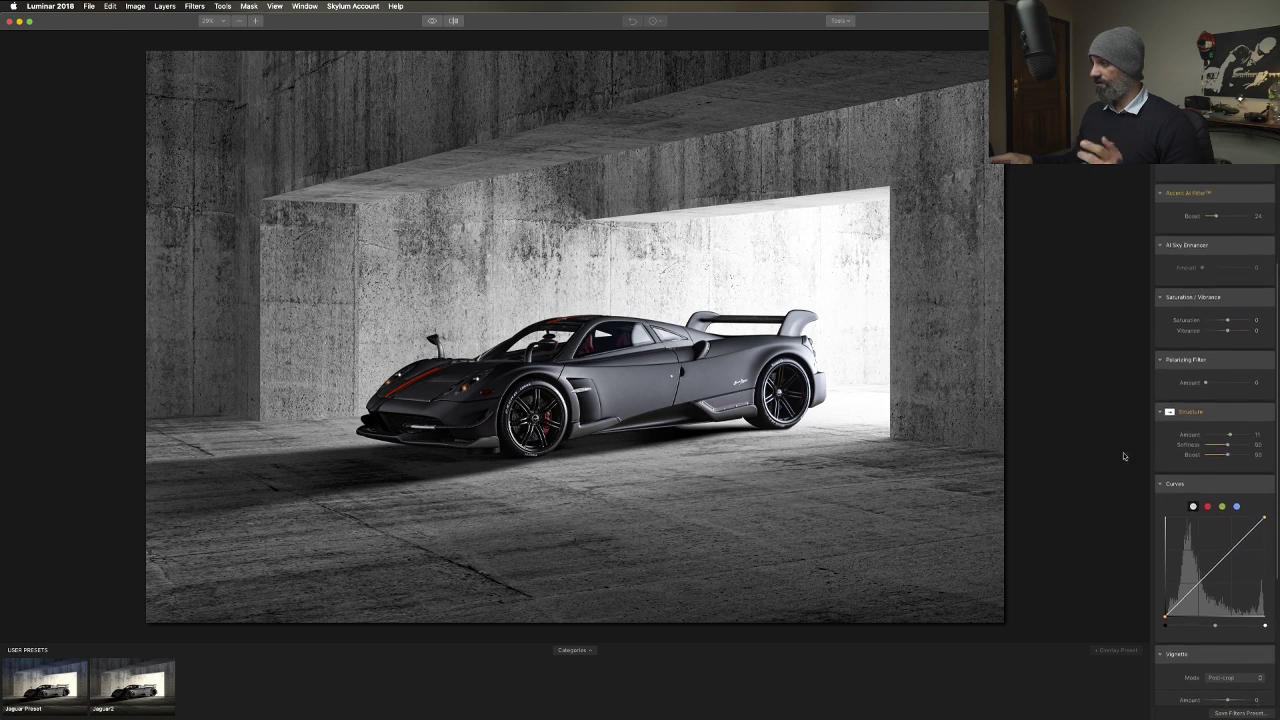
scroll(1236, 222, up, 4)
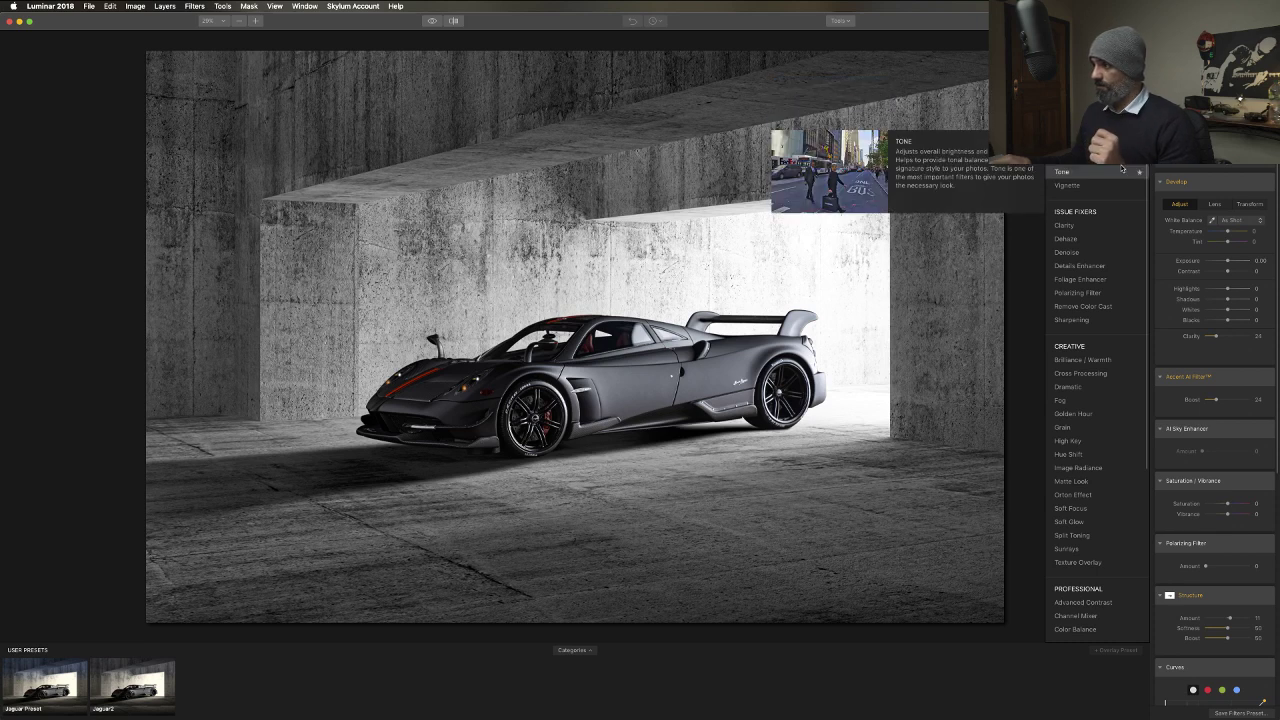
Browse Luminar's filter catalogue through its issue fixer, creative, professional and utility filters, and return to the layer stack in Photoshop.
scroll(1122, 168, down, 1)
scroll(1122, 168, down, 5)
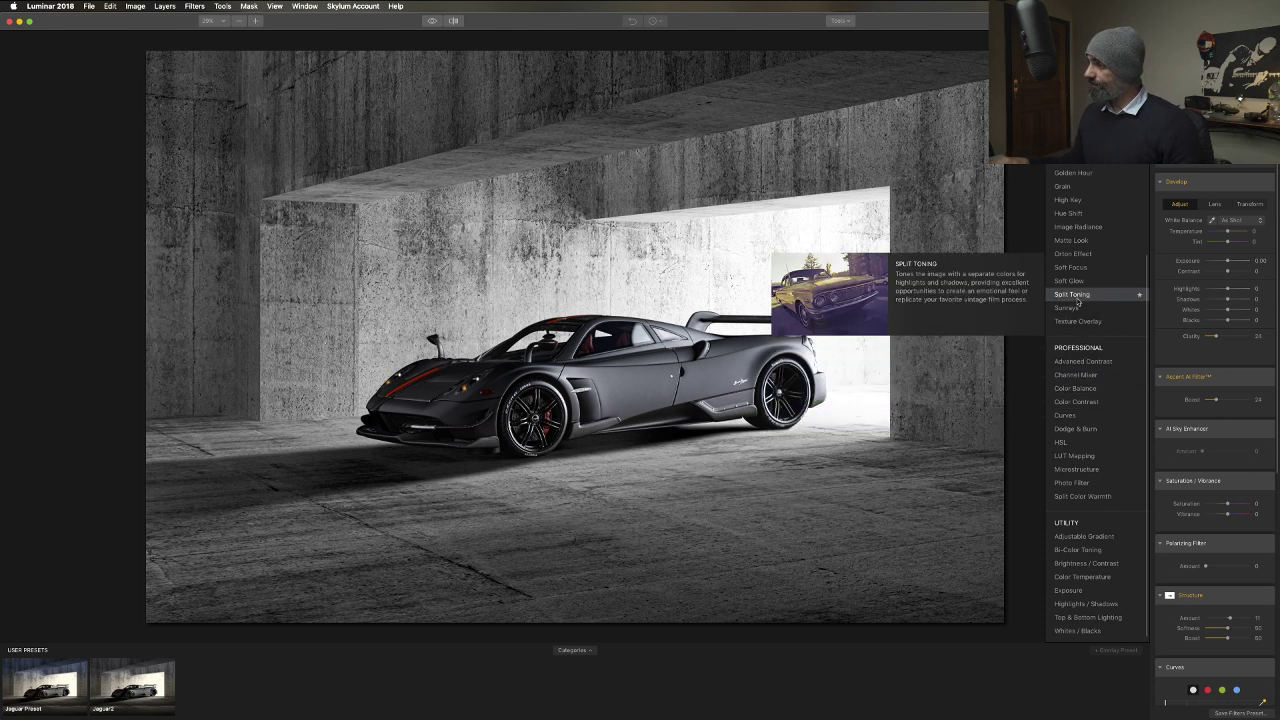
scroll(1075, 290, up, 2)
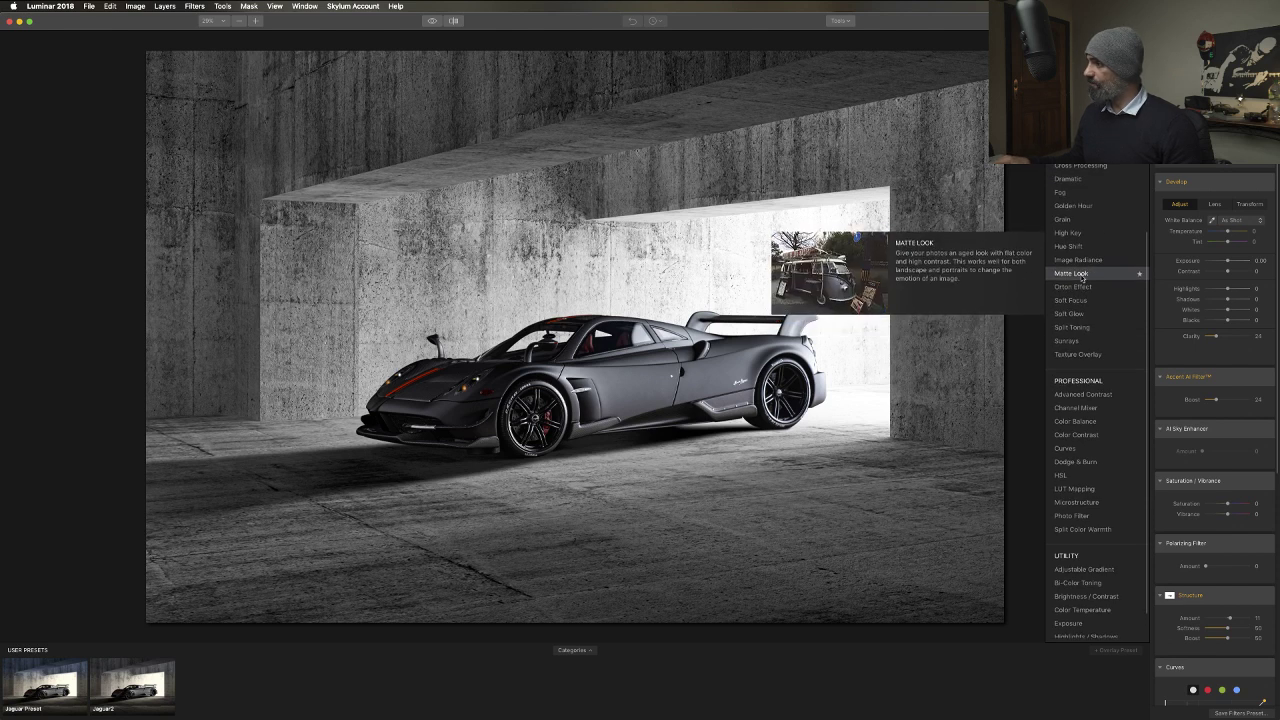
scroll(1081, 276, up, 5)
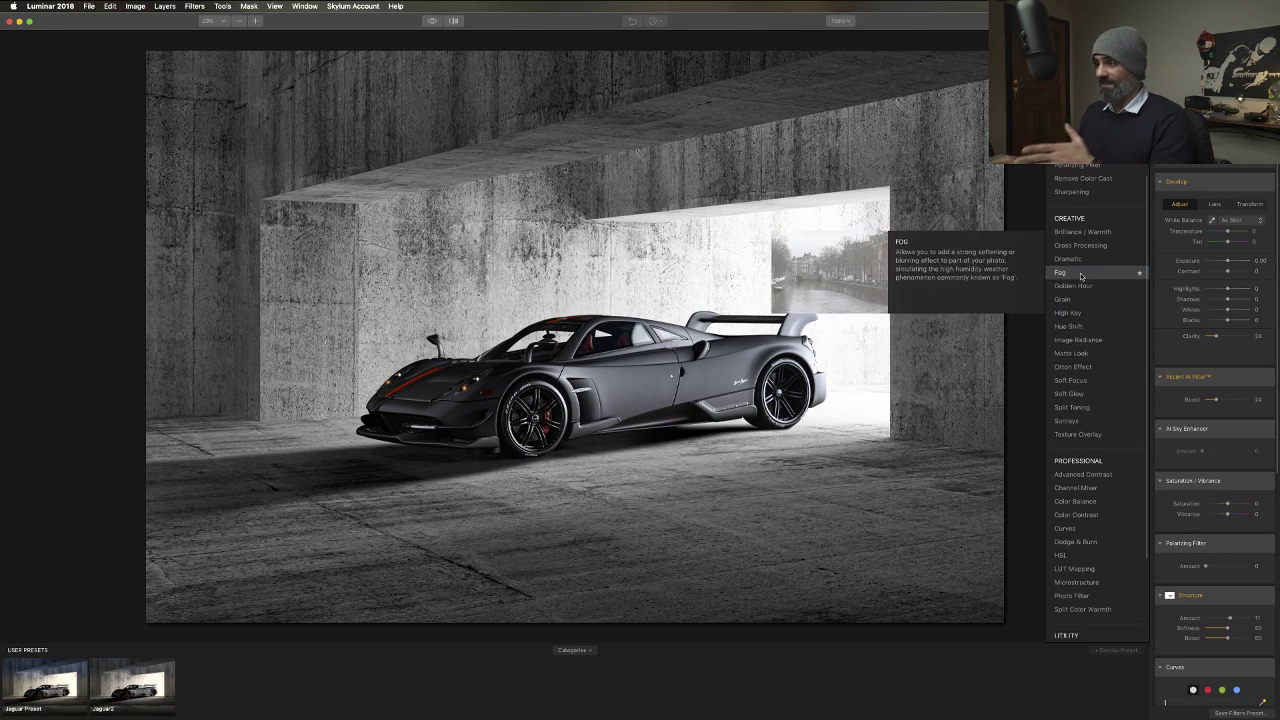
scroll(1079, 240, up, 2)
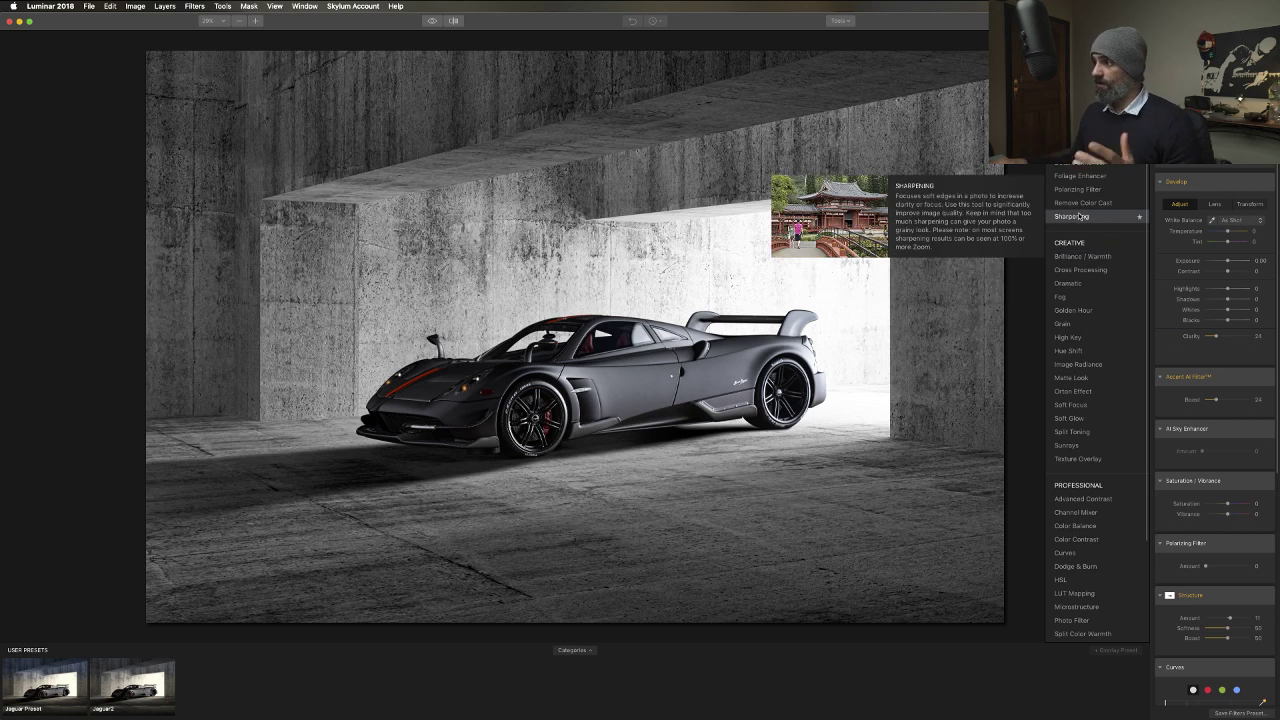
scroll(1084, 213, up, 5)
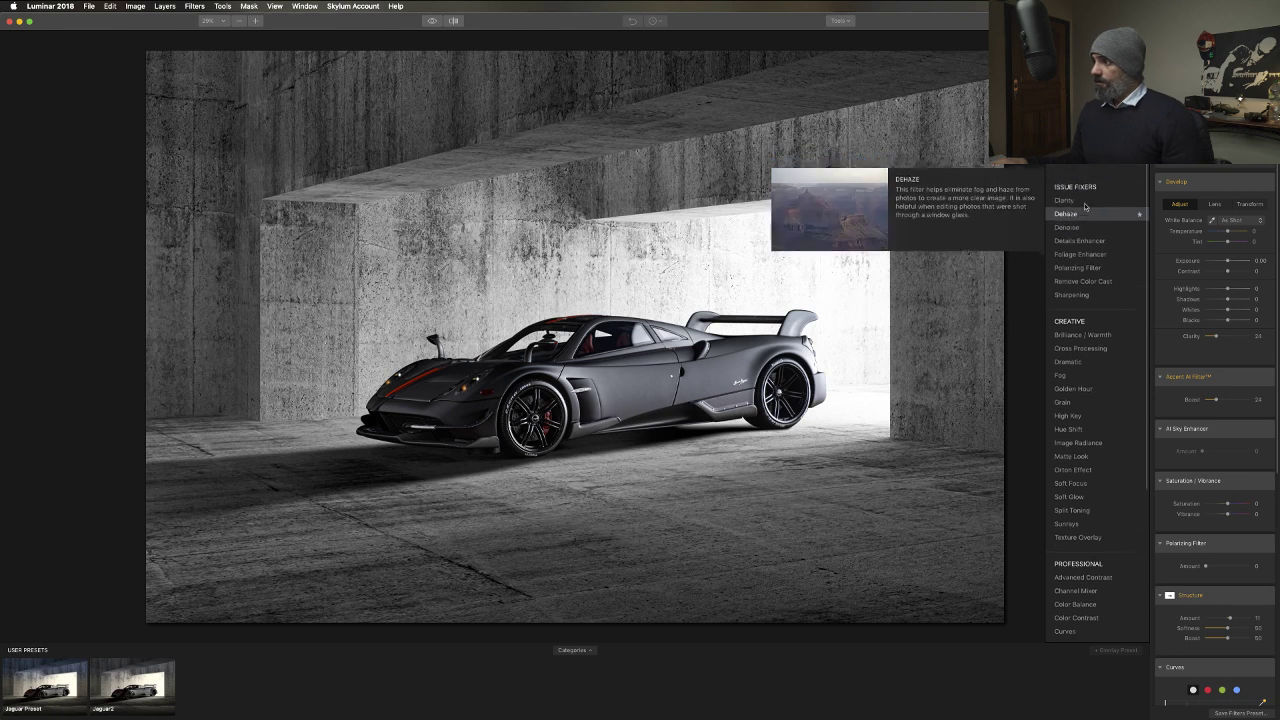
scroll(1085, 207, up, 1)
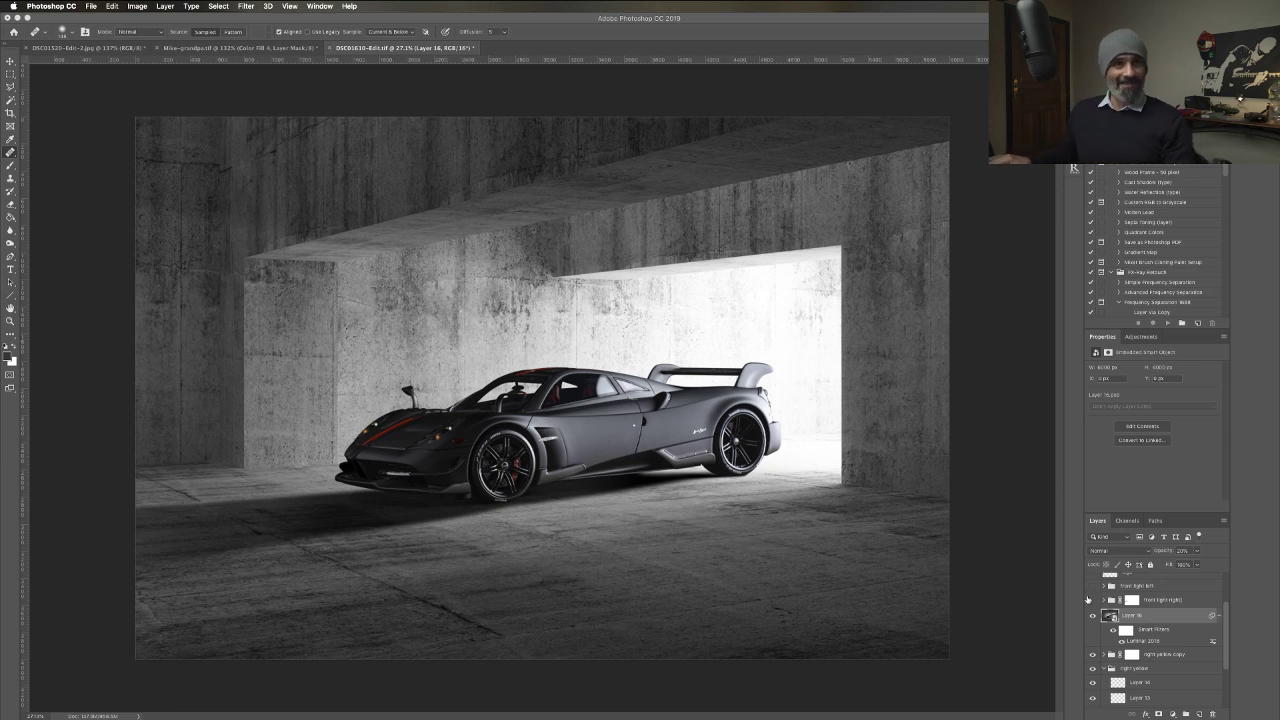
scroll(1093, 600, up, 1)
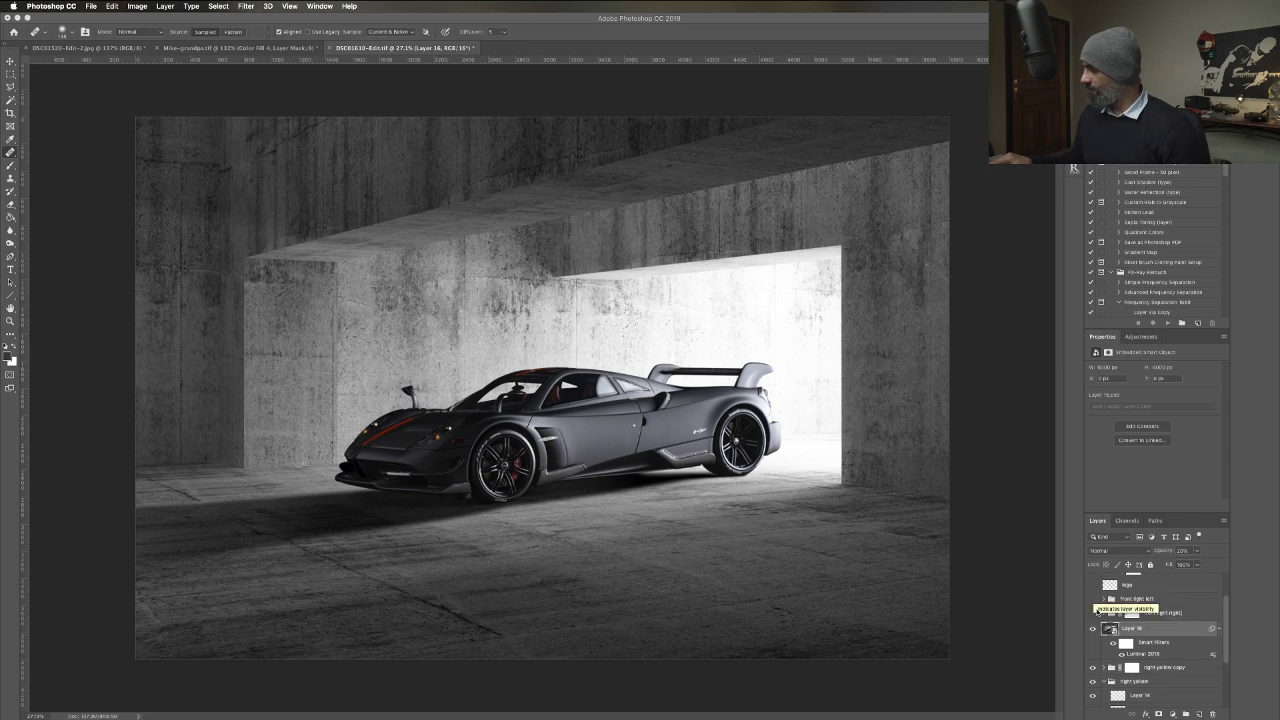
Show and expand the right front light group, isolate its Curves 2 layer and restore the other layers, then select Curves 2.
click(1093, 613)
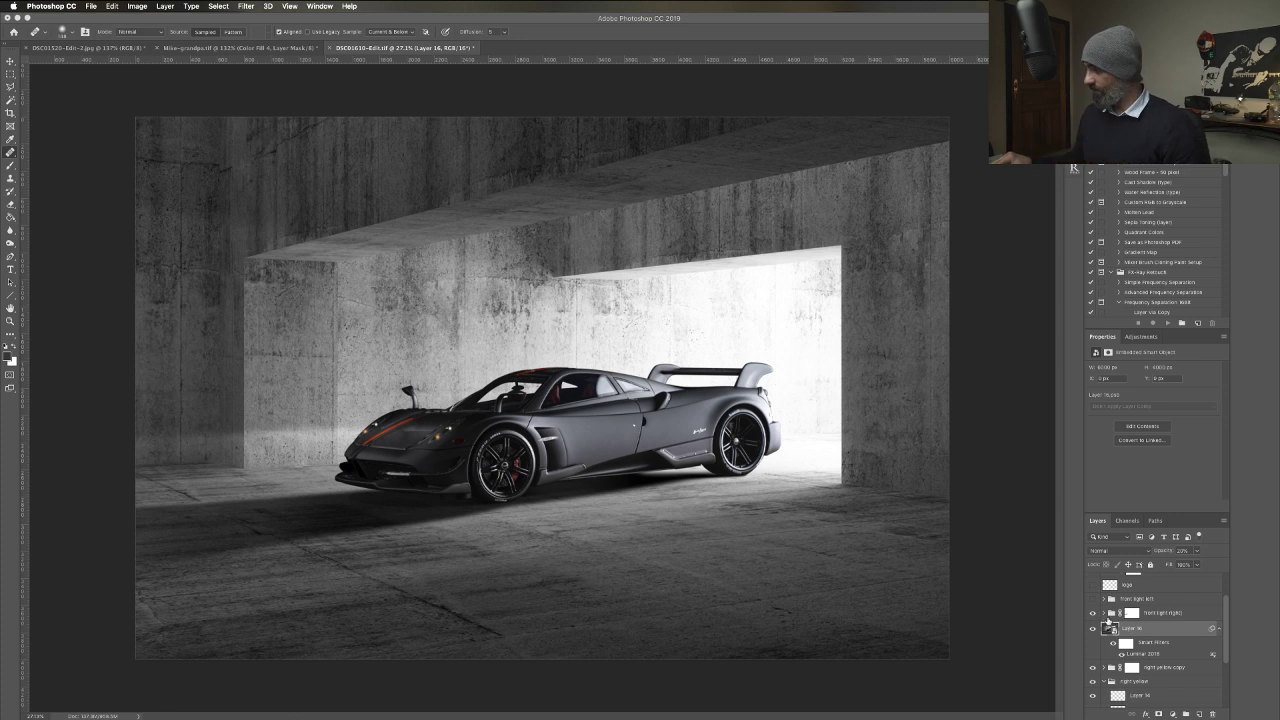
click(1104, 613)
scroll(1120, 616, down, 1)
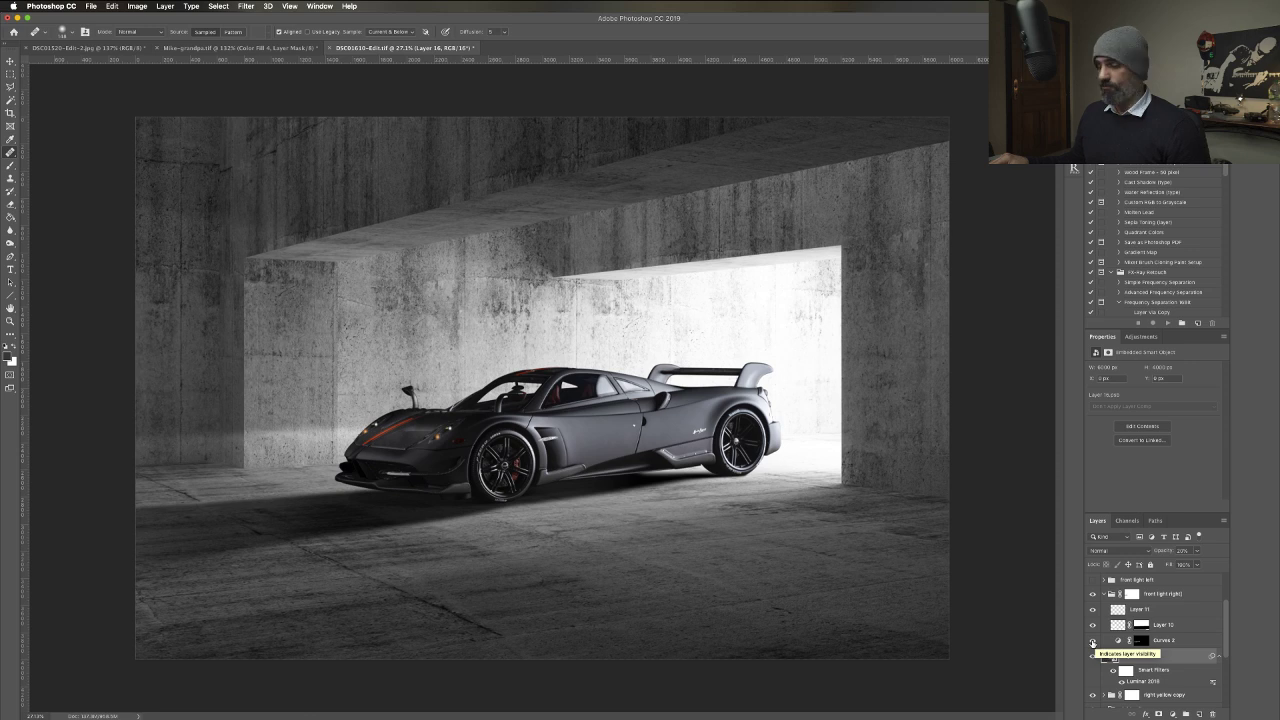
alt+click(1092, 642)
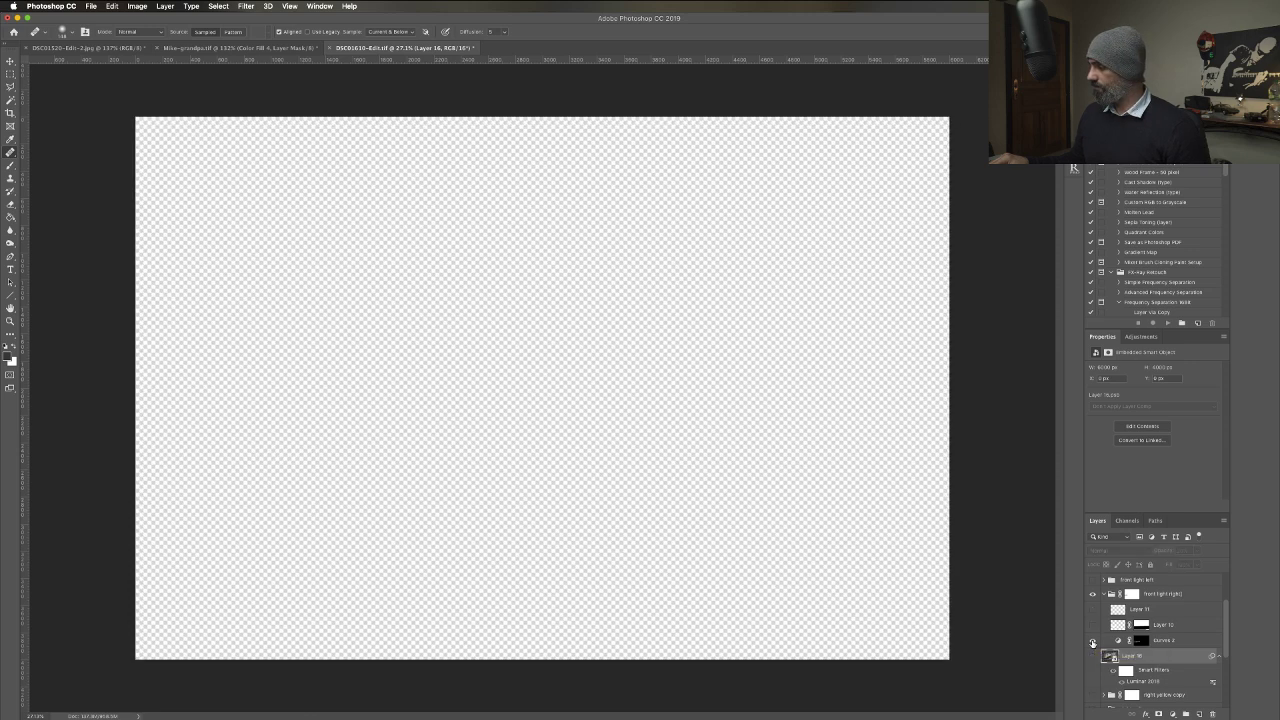
alt+click(1092, 642)
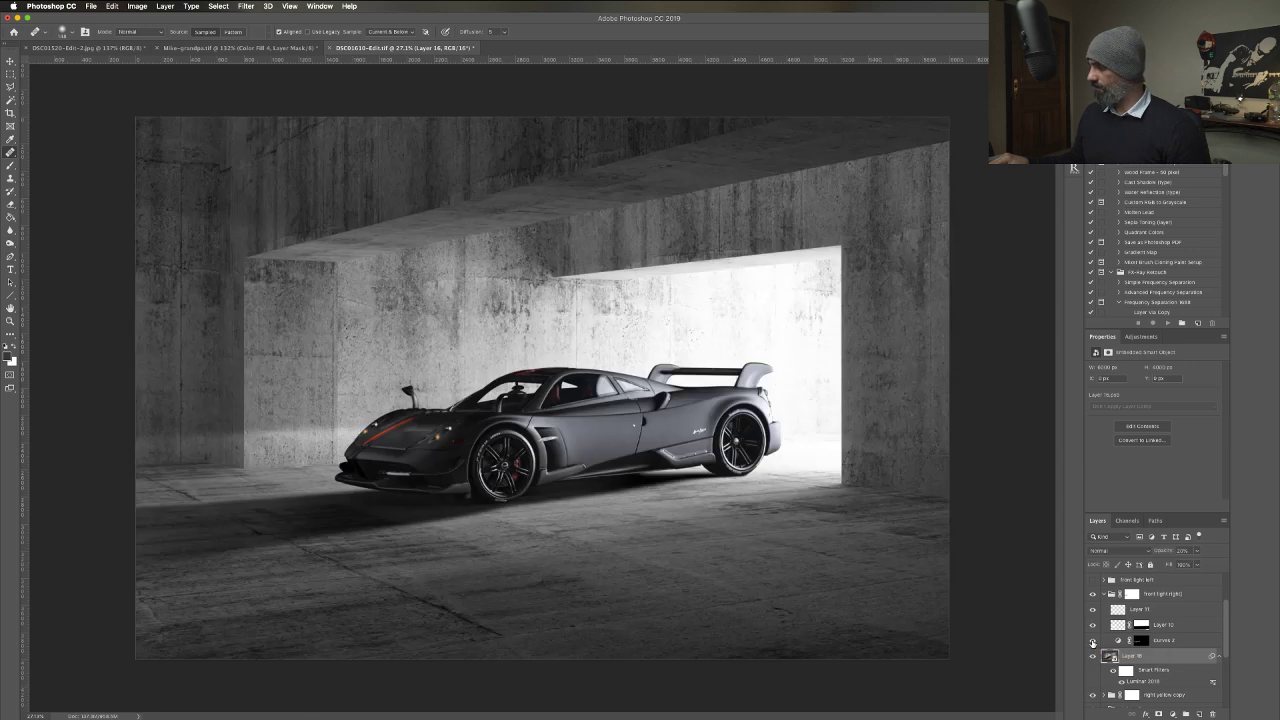
click(1174, 643)
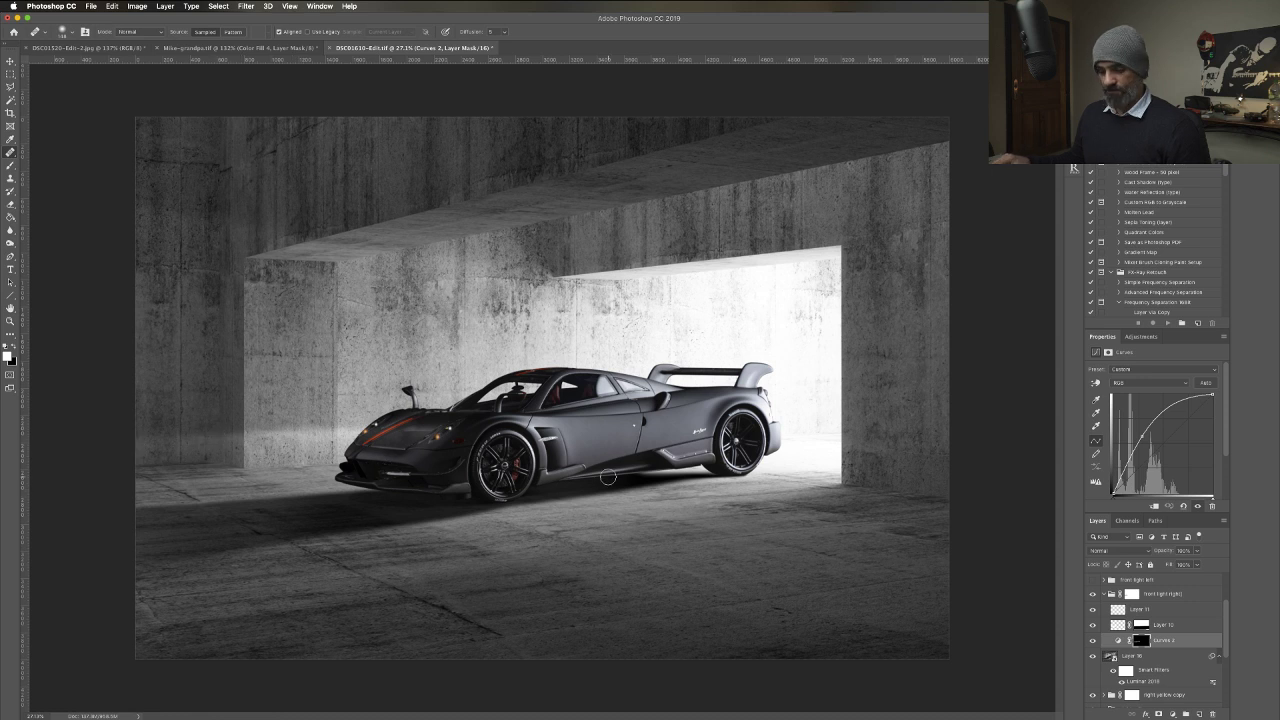
Outline a narrow triangular beam across the left concrete wall with a pen path and convert it to a selection with 0.5 pixel feather.
key(p)
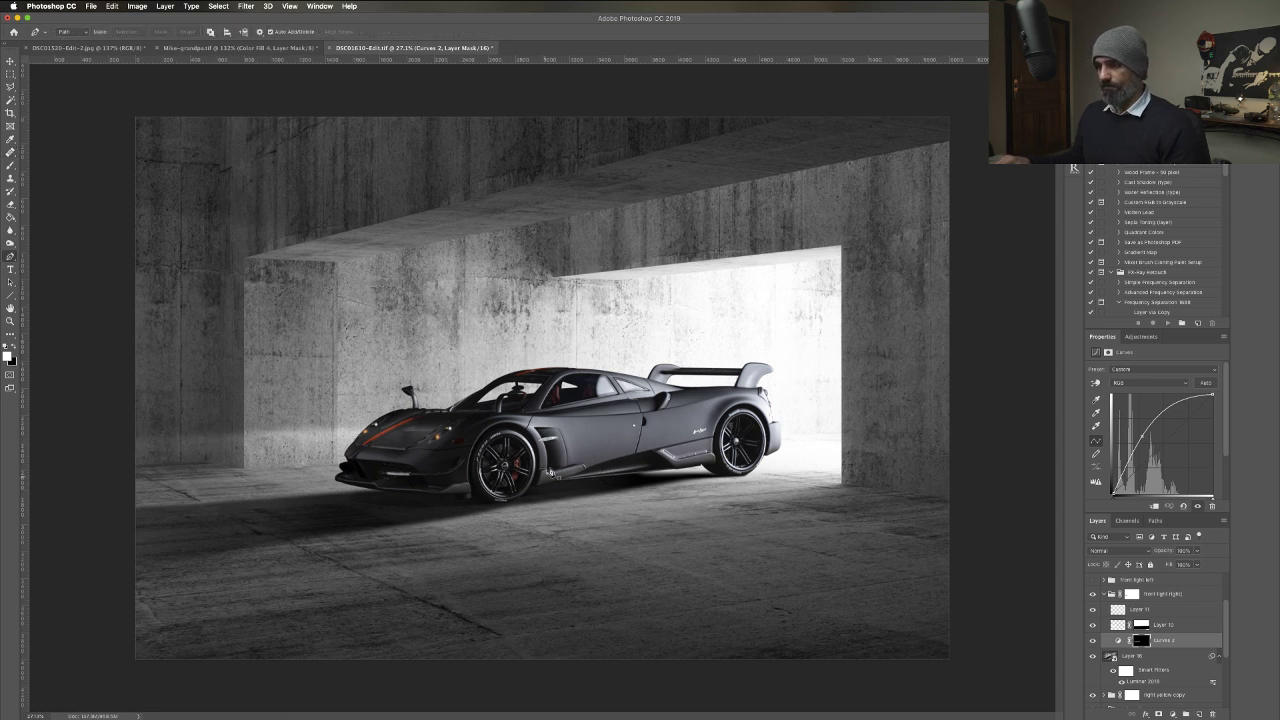
click(412, 297)
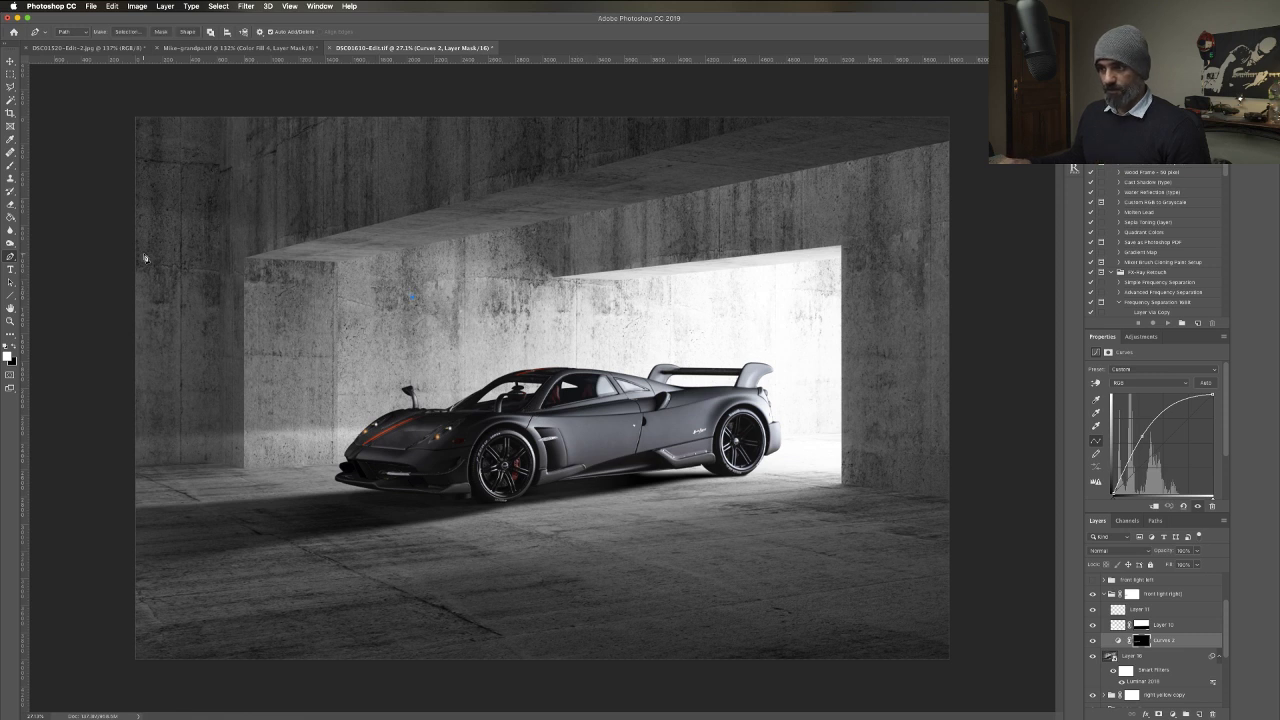
click(101, 249)
click(107, 333)
click(413, 298)
right_click(231, 295)
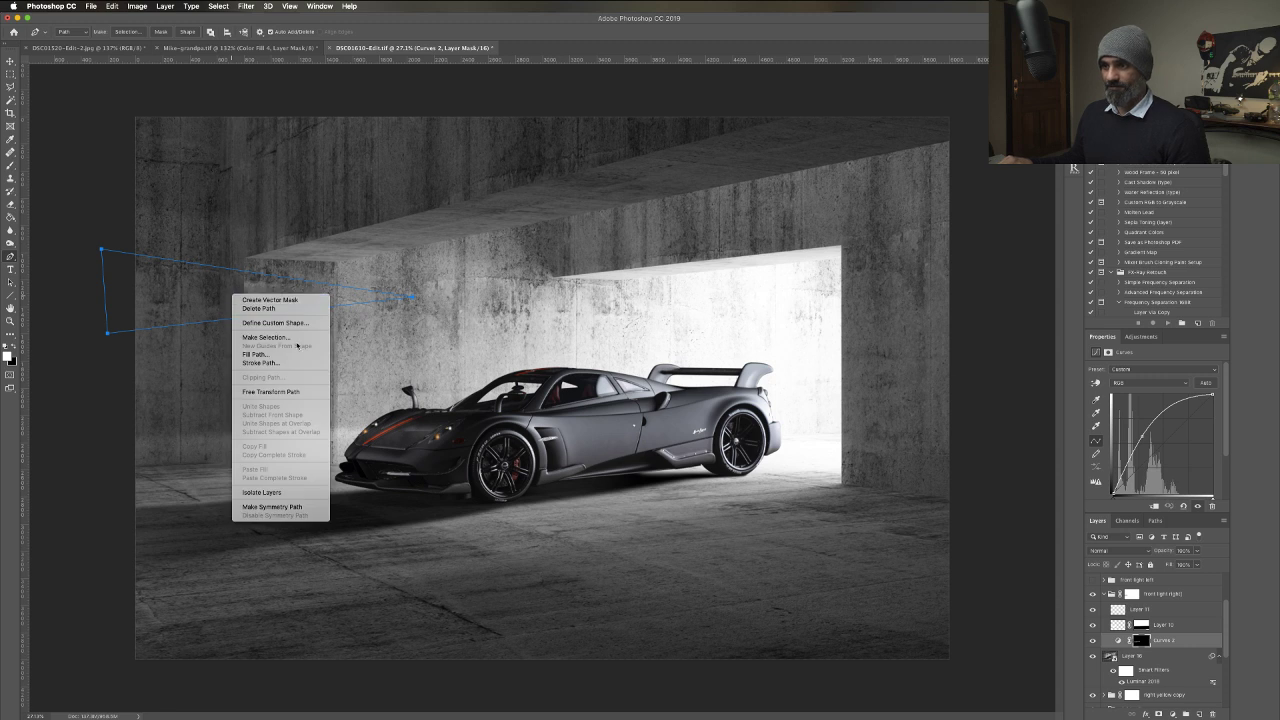
click(289, 337)
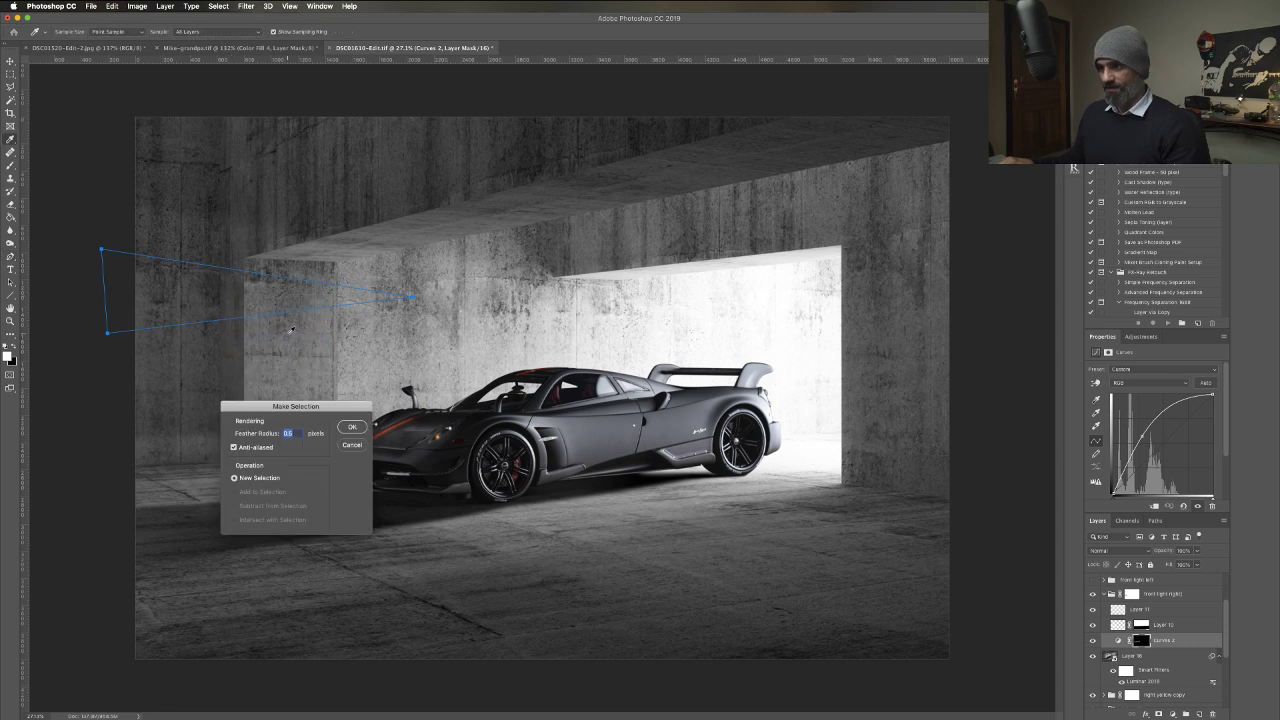
key(Return)
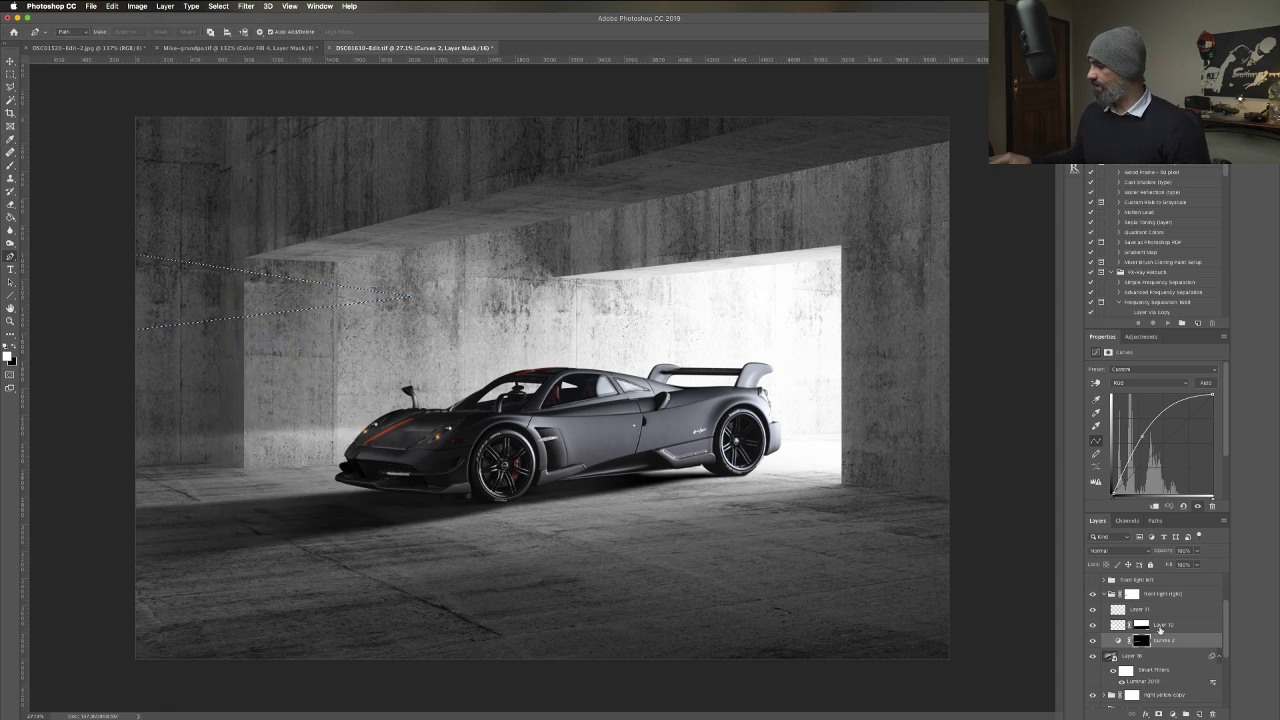
Add a Curves adjustment layer masked to the beam selection and raise its midtones to brighten the beam.
click(1168, 712)
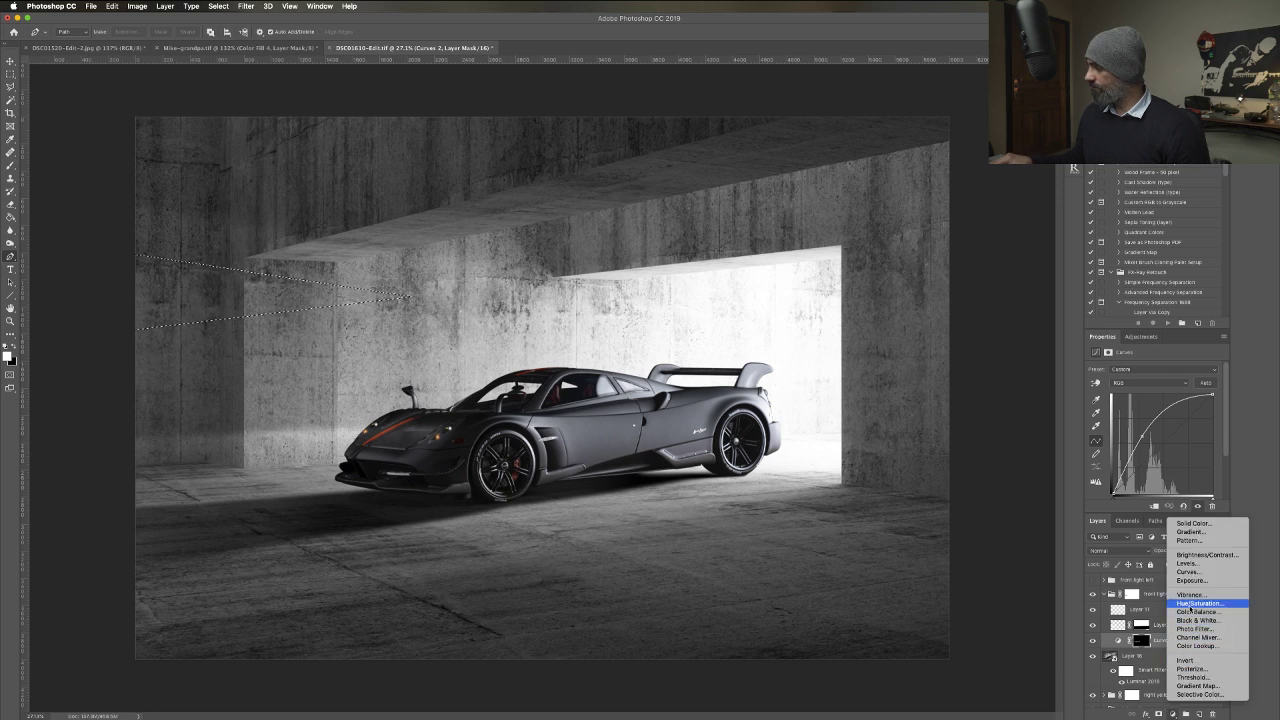
click(1188, 571)
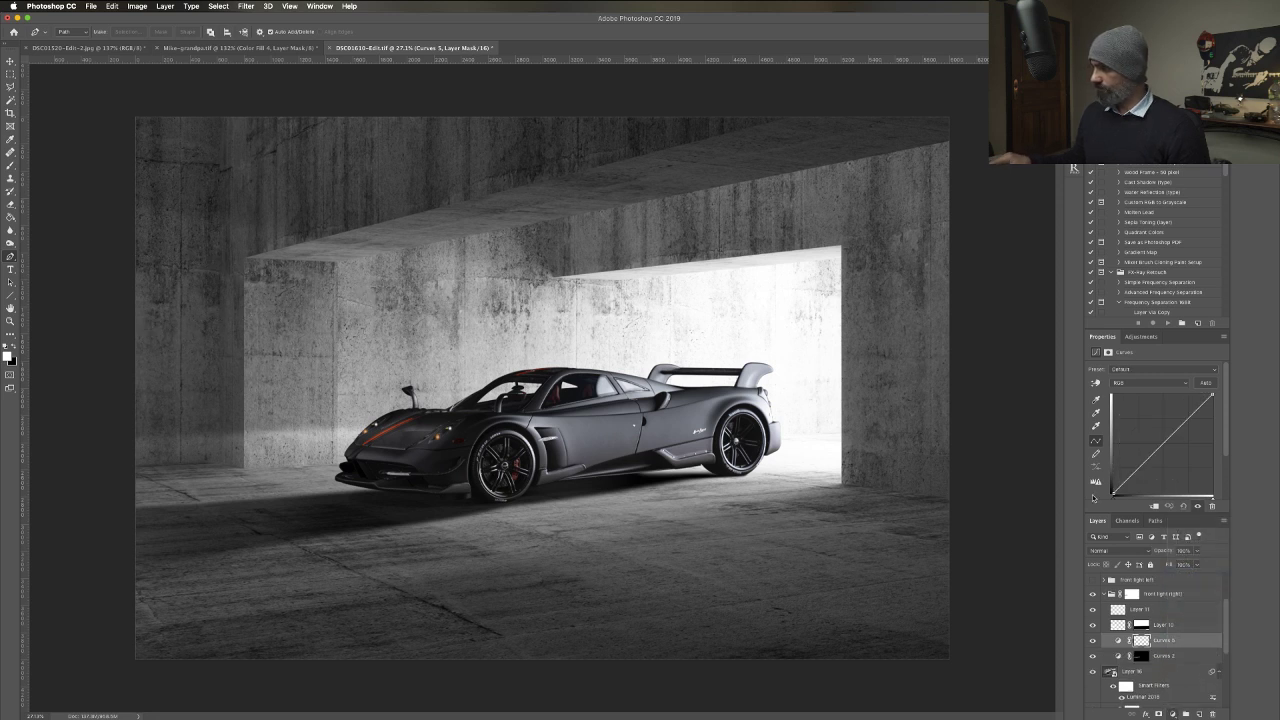
drag(1159, 443, 1149, 432)
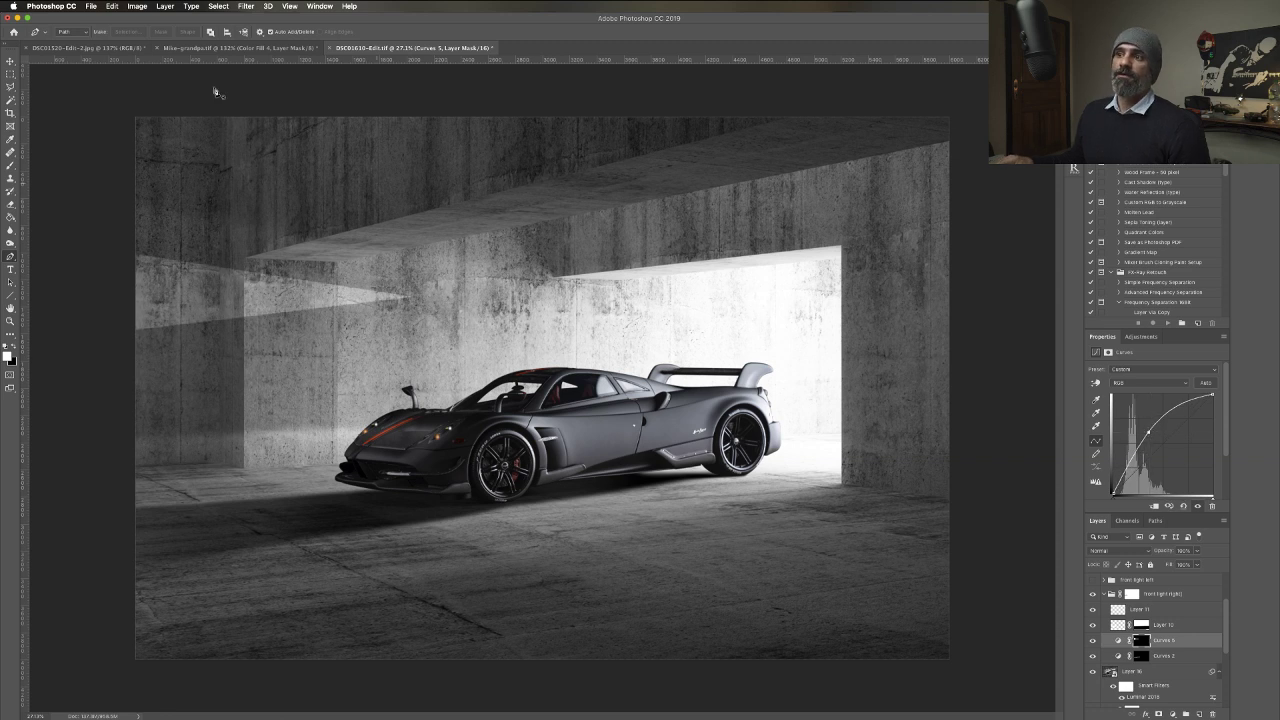
click(247, 6)
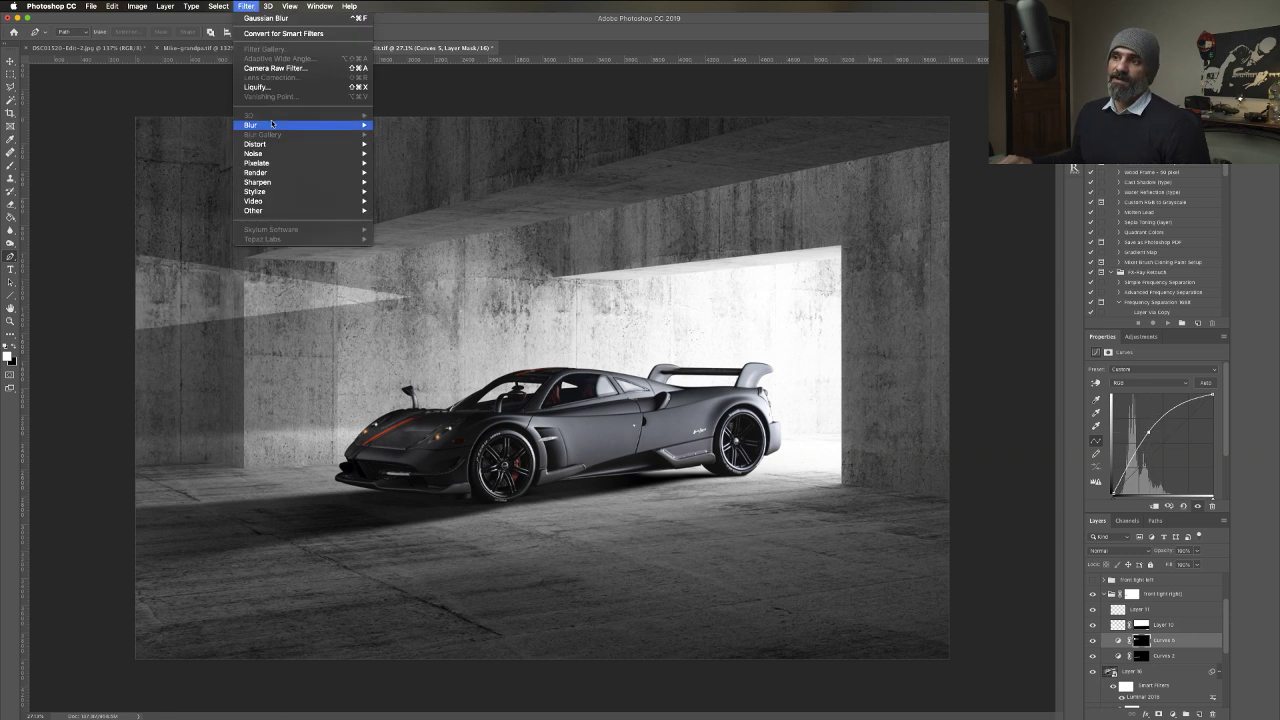
mouse_move(276, 127)
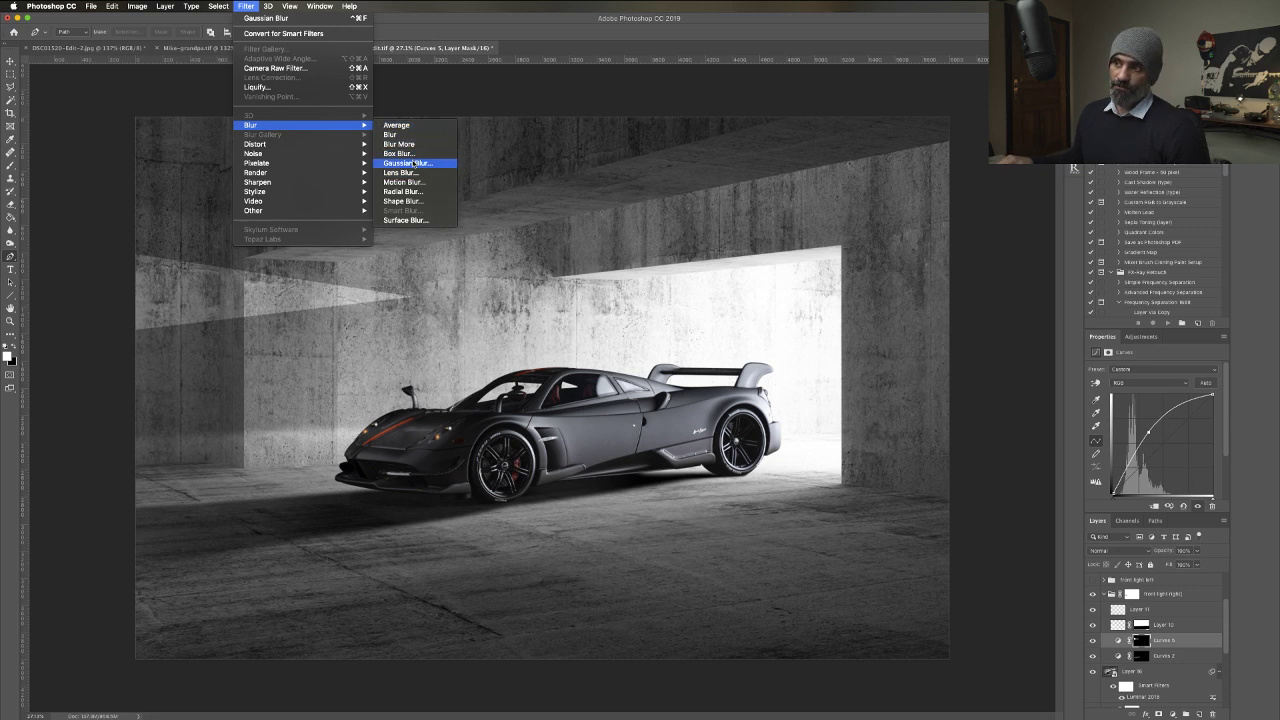
click(410, 163)
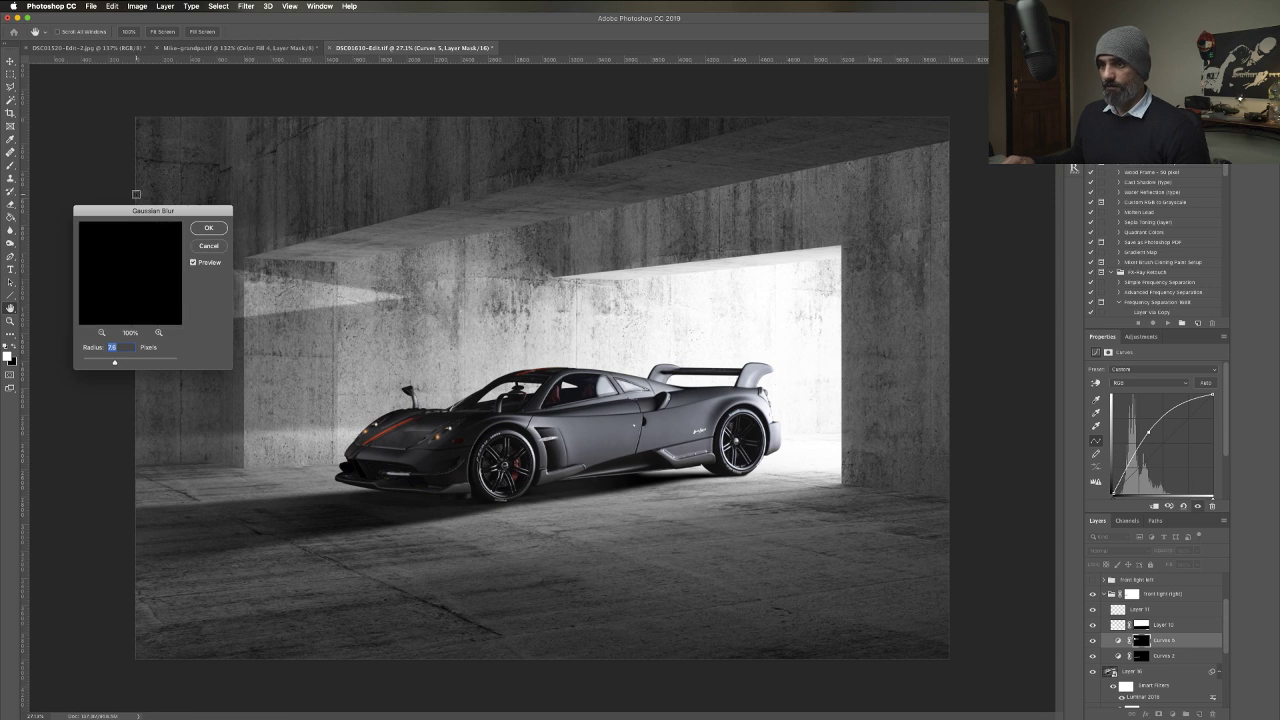
drag(137, 209, 662, 220)
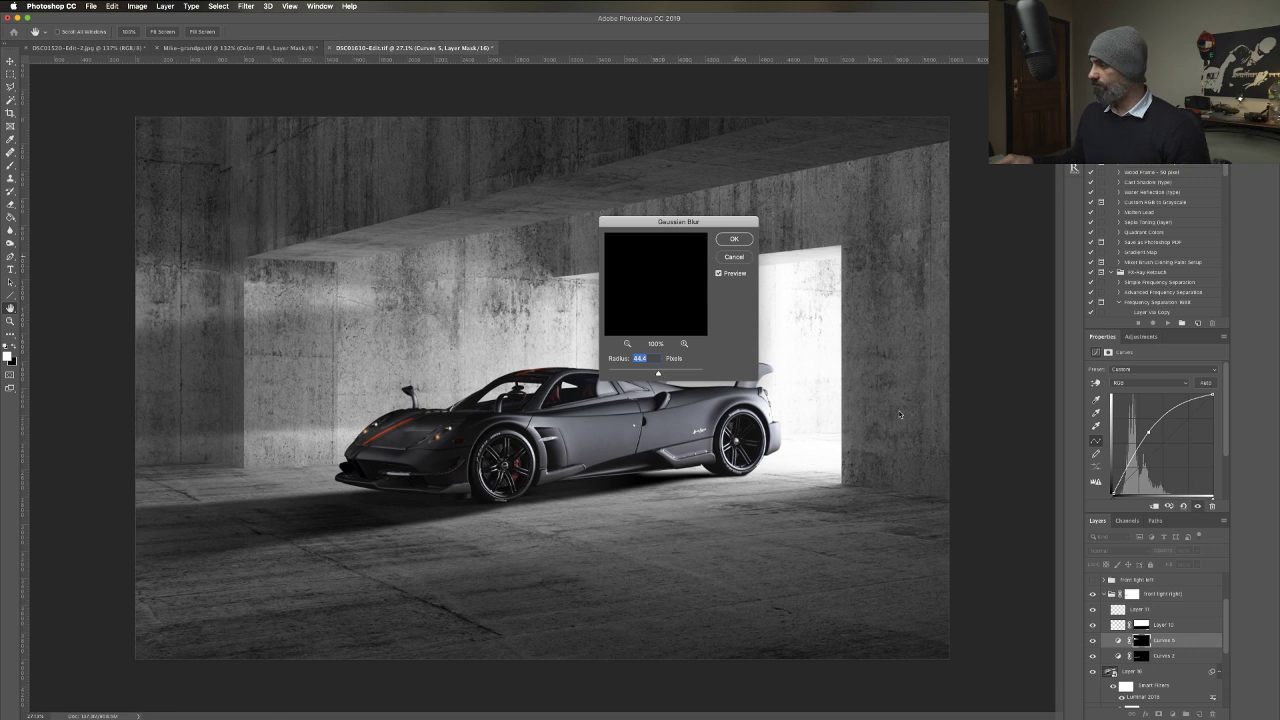
key(Return)
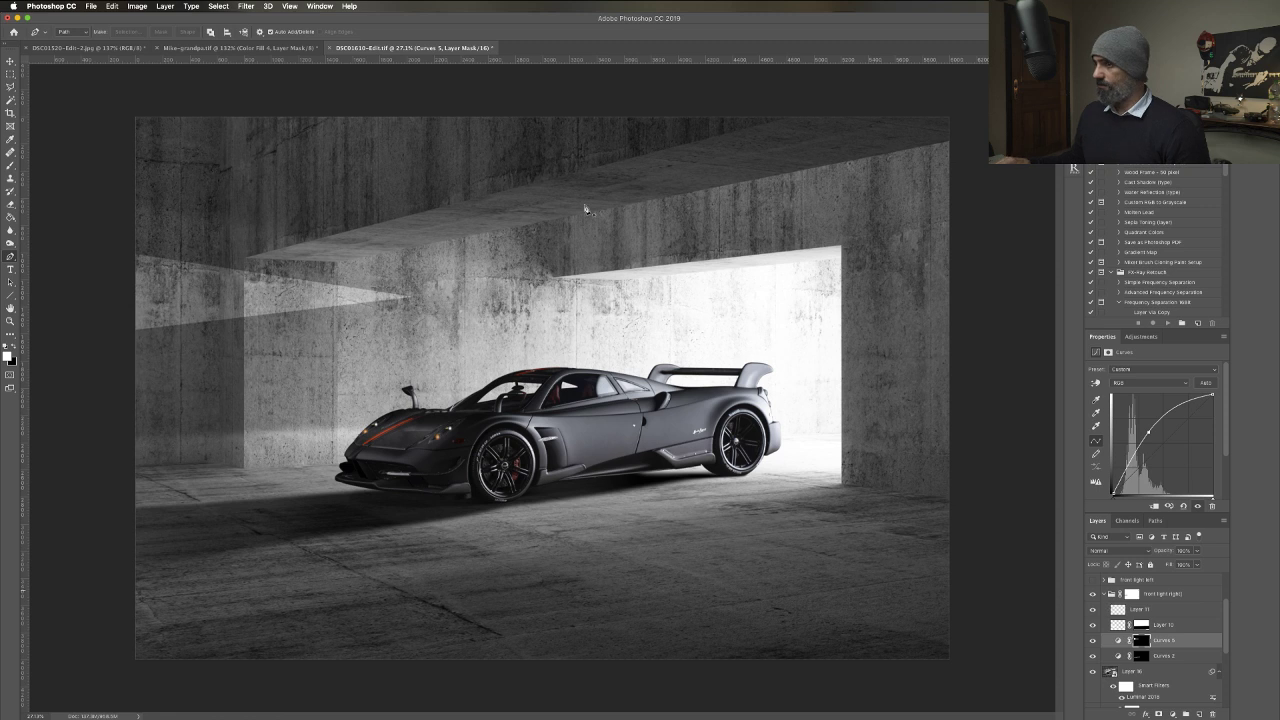
Soften the beam edges by applying a Gaussian Blur to the new Curves layer's mask with an increased radius.
click(243, 6)
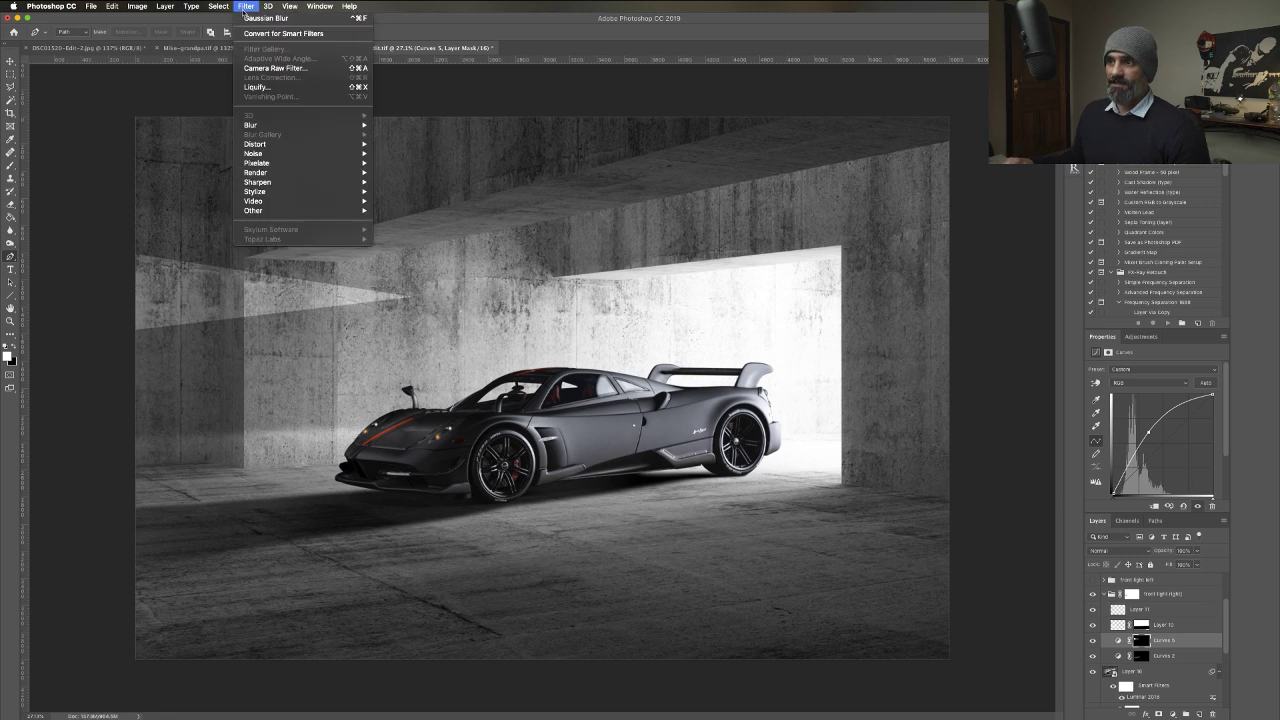
mouse_move(290, 124)
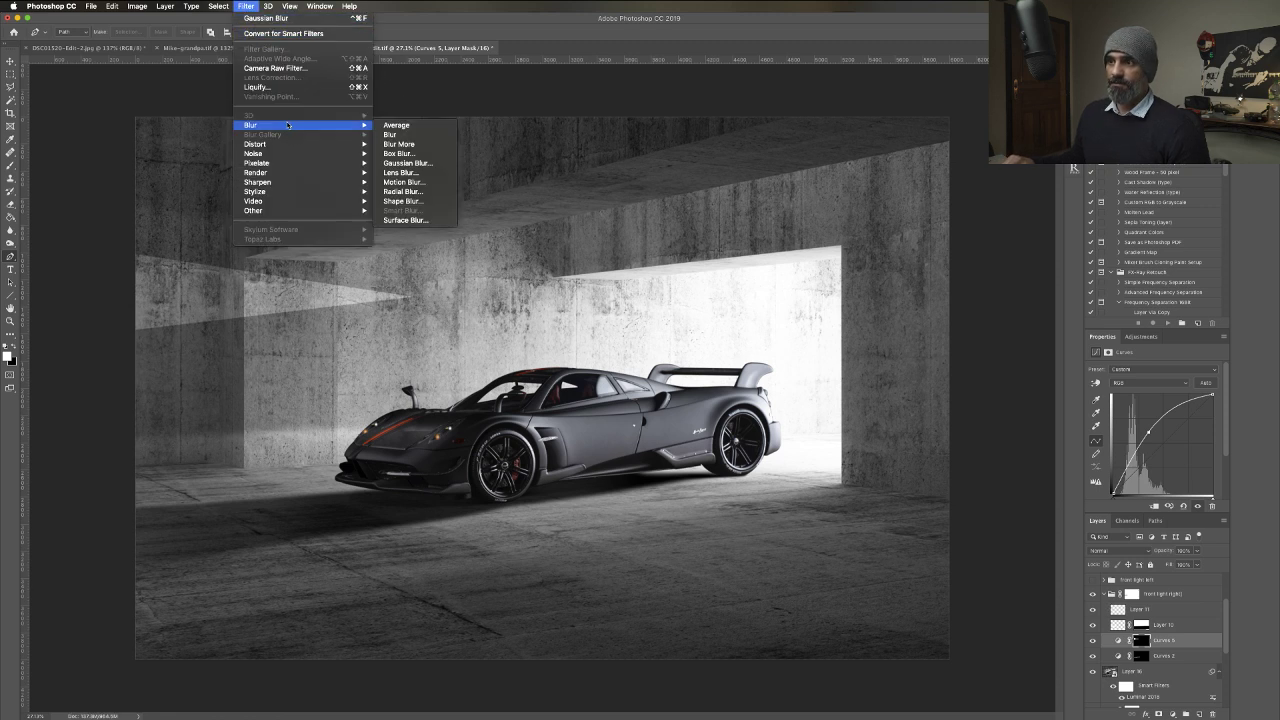
click(428, 163)
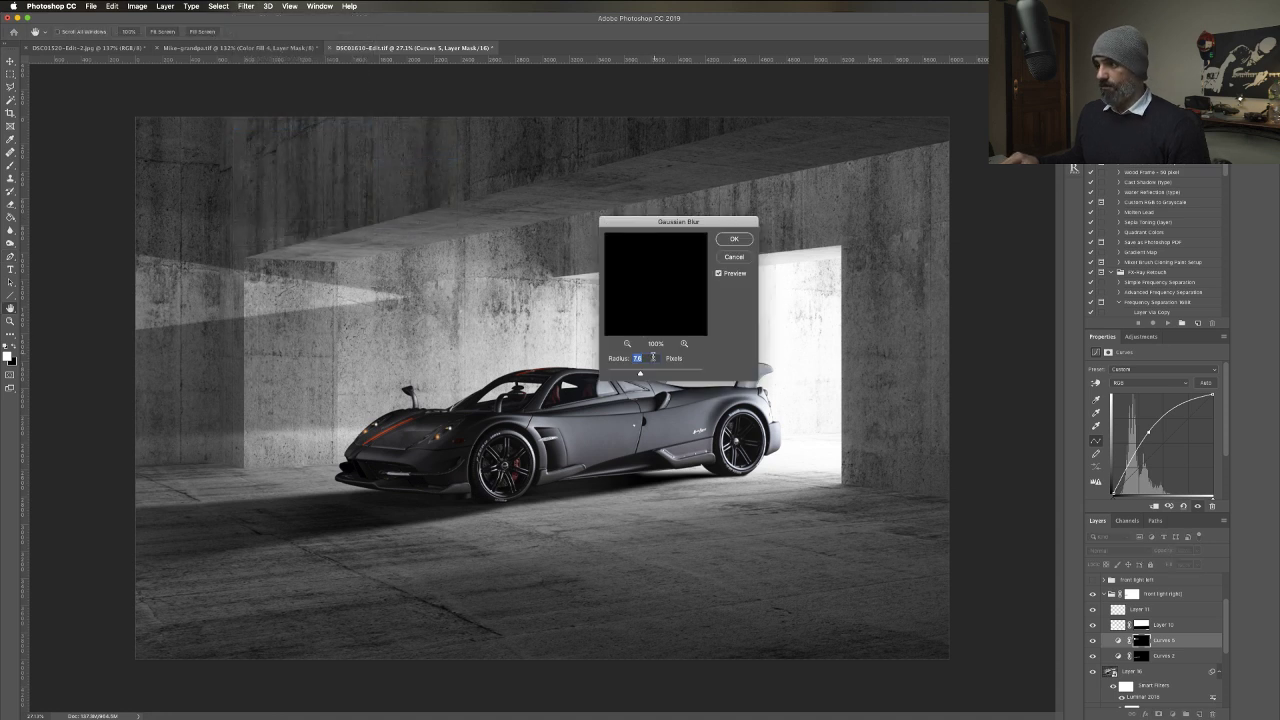
drag(641, 373, 655, 375)
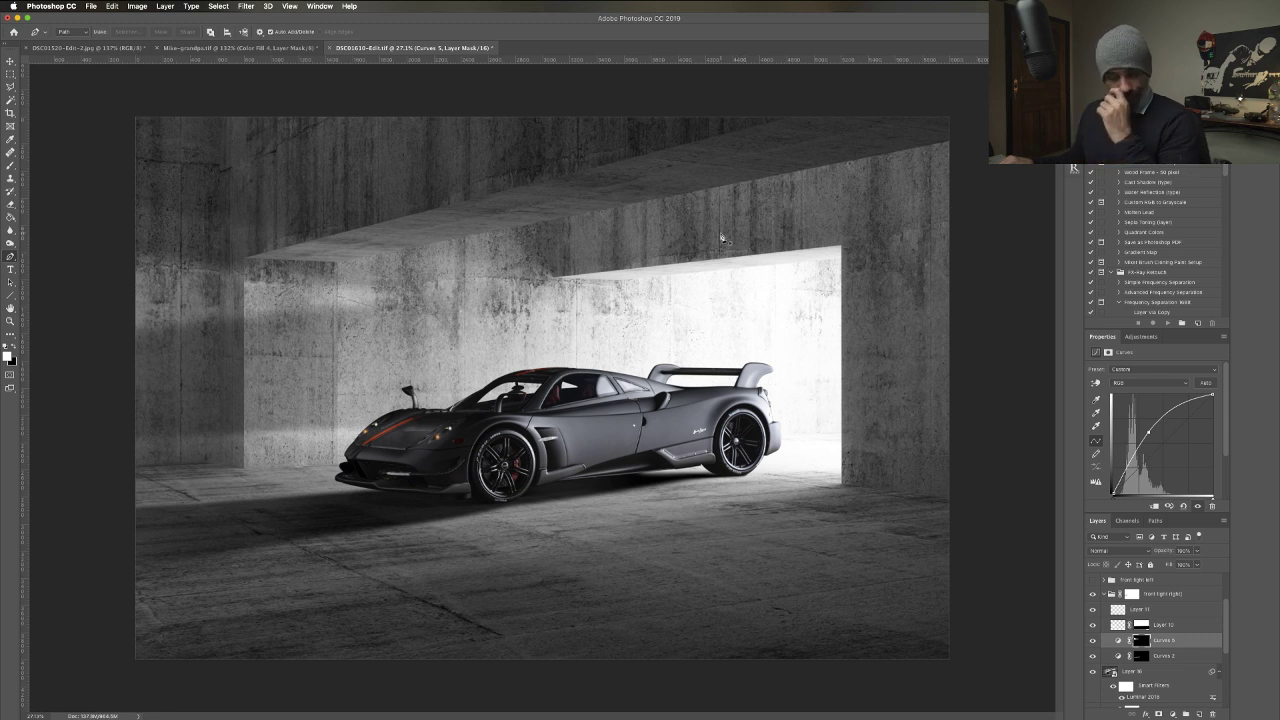
Fade the demo beam on the left wall by painting its Curves mask in black with an enlarged brush at reduced opacity.
key(b)
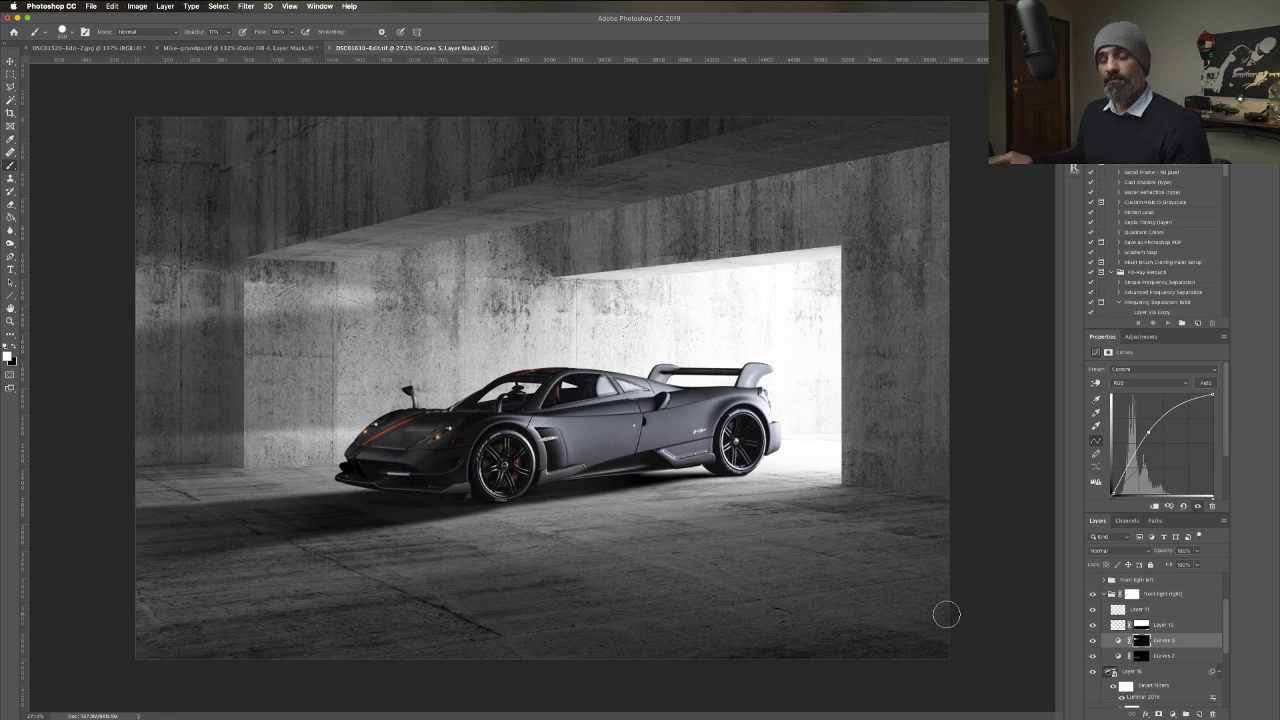
key(bracketright)
key(bracketright)
key(bracketright)
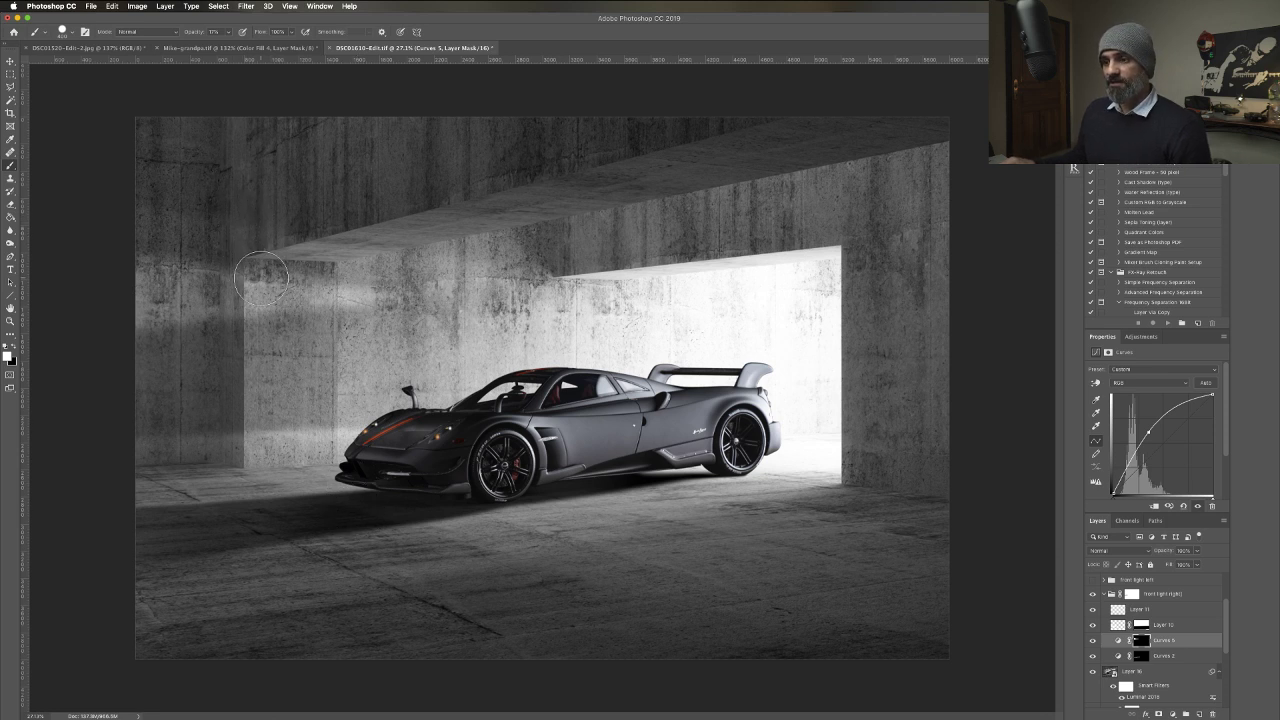
key(bracketright)
key(bracketright)
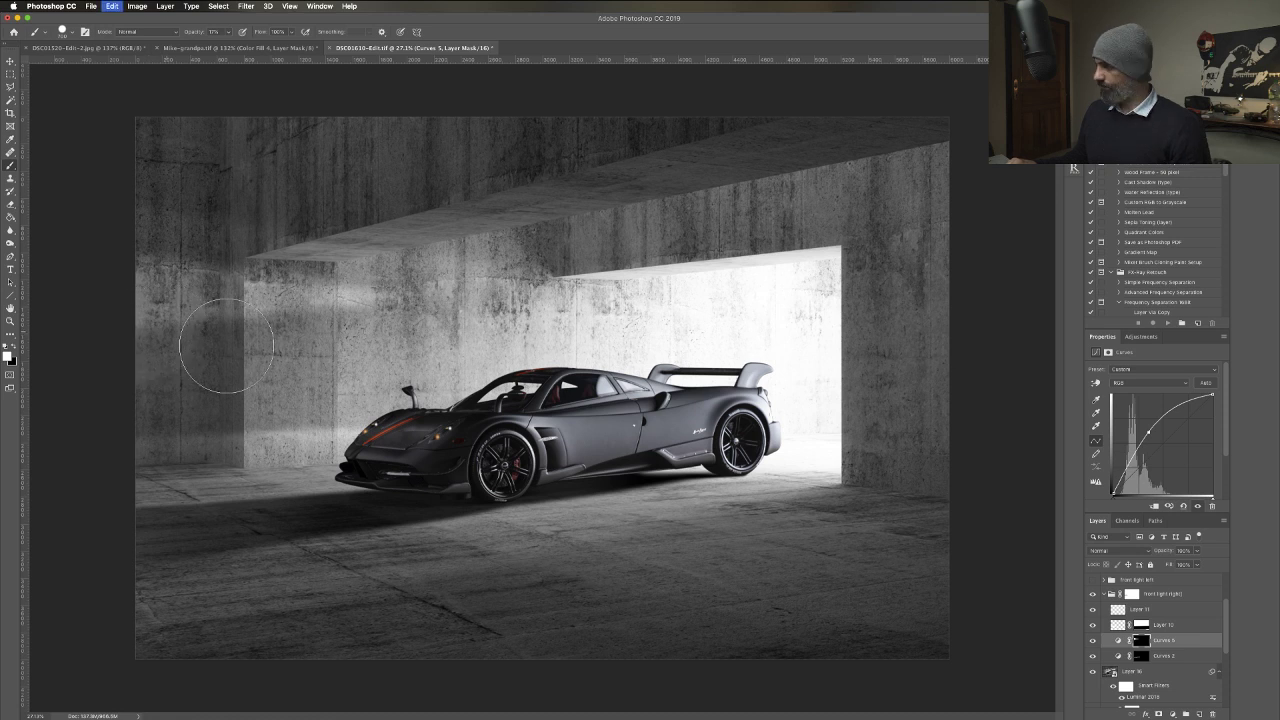
click(1140, 643)
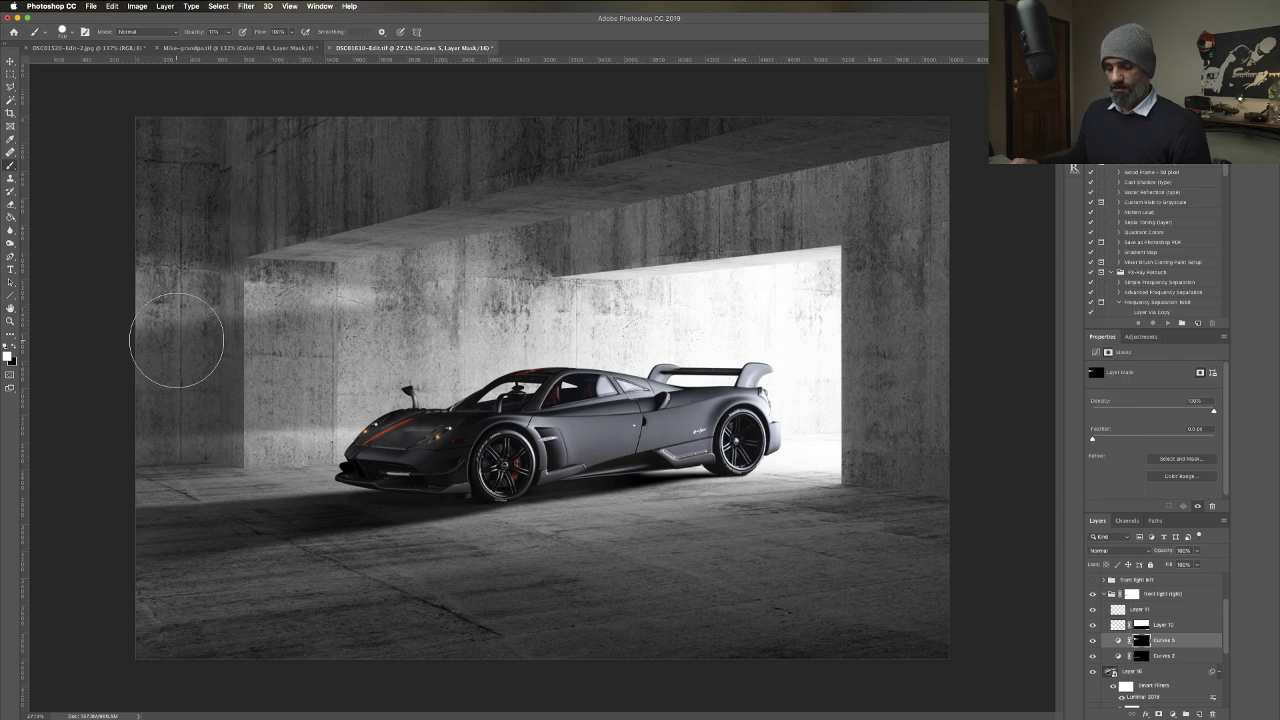
key(x)
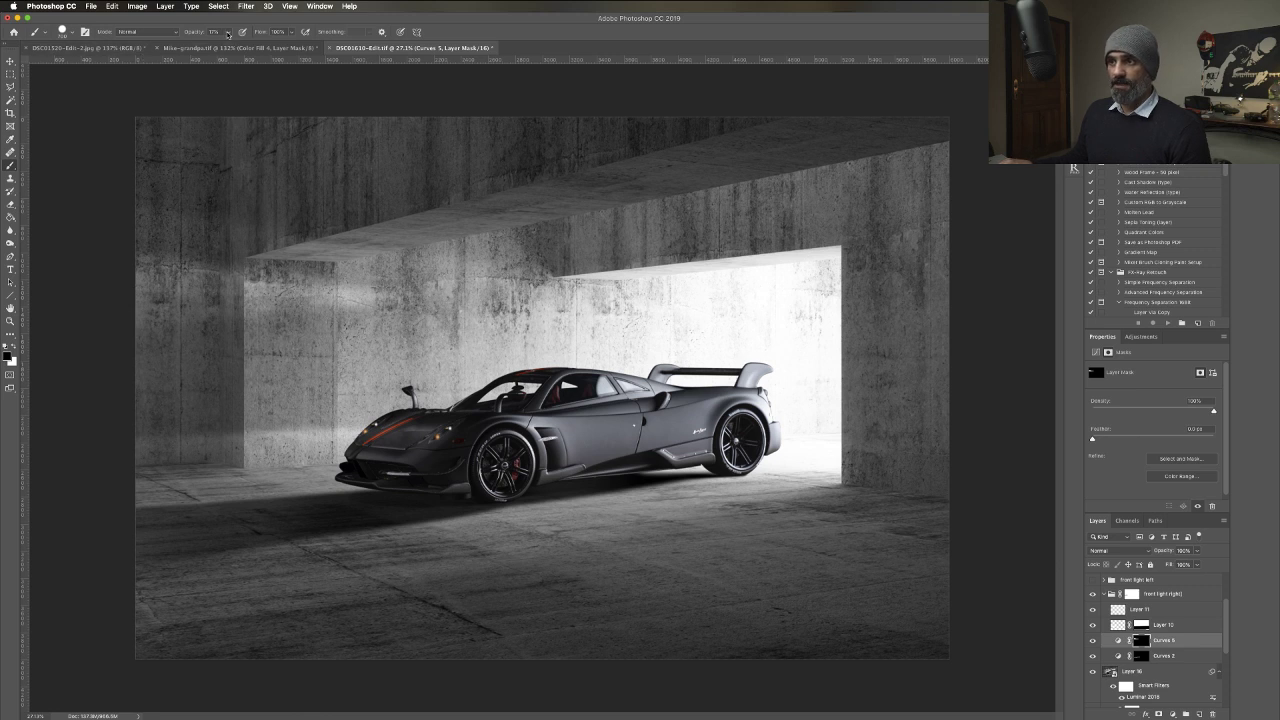
click(228, 33)
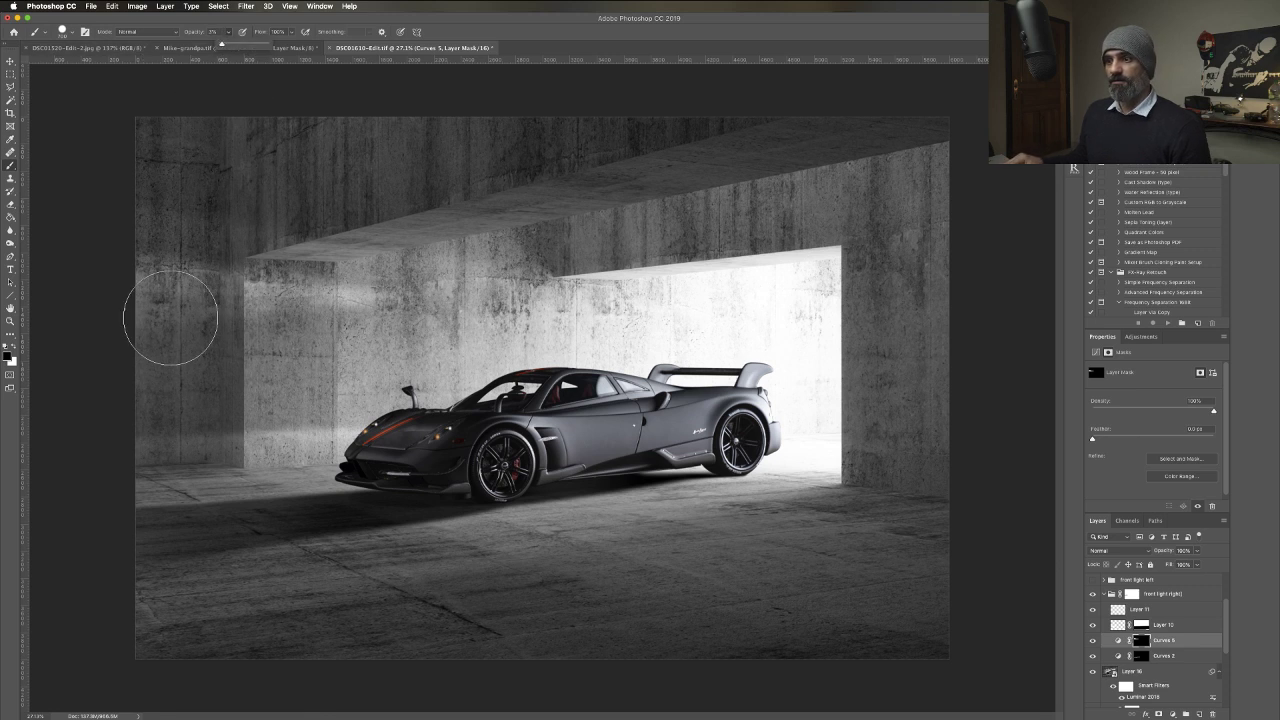
click(166, 330)
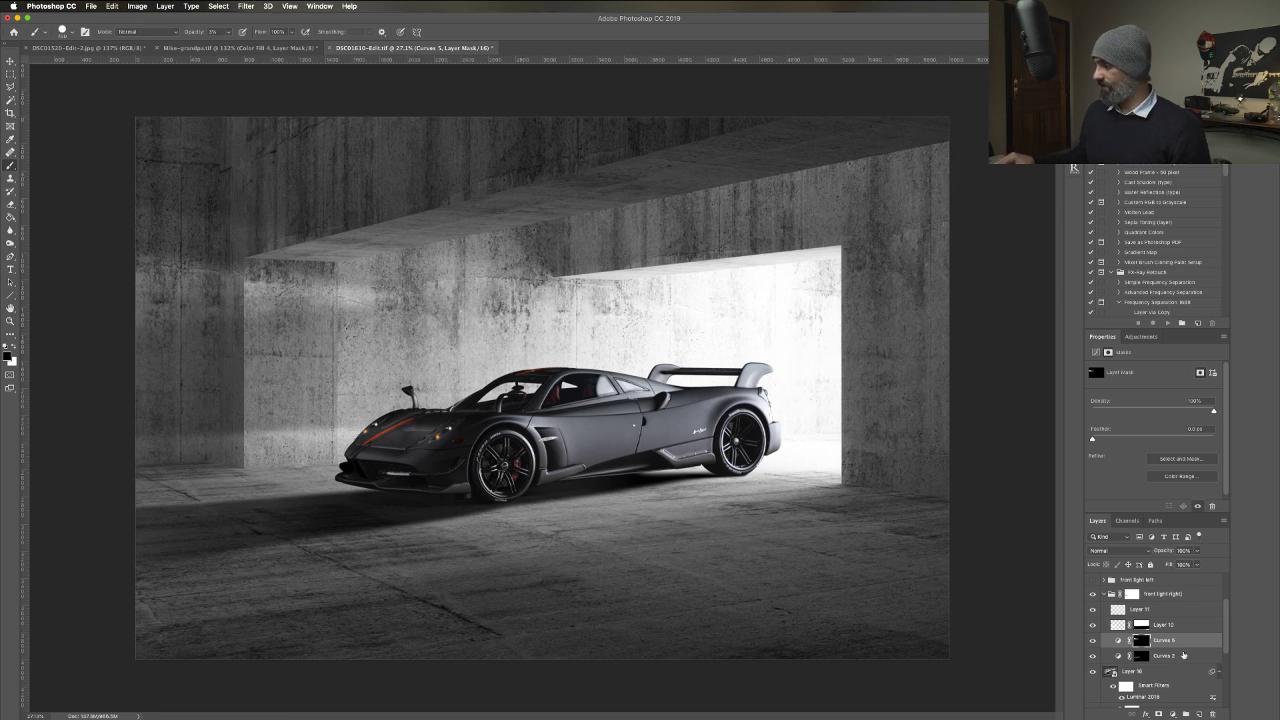
Delete the demonstration Curves 5 adjustment layer.
click(1184, 645)
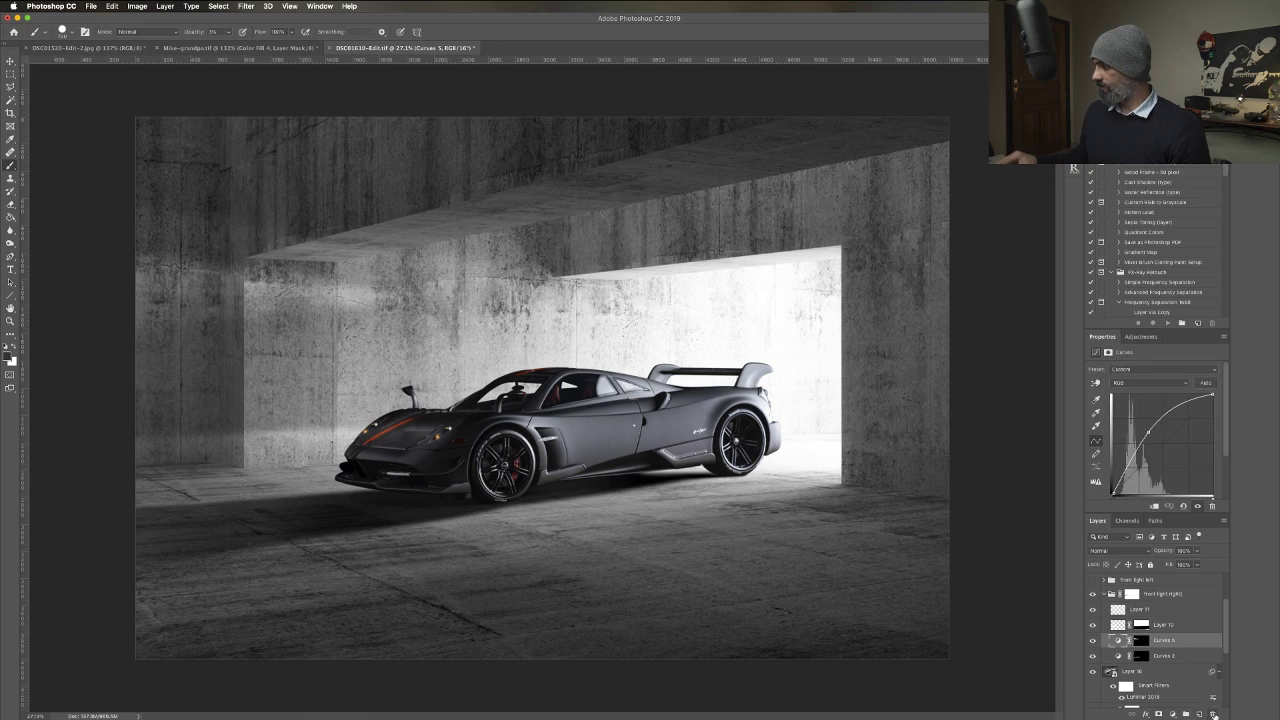
click(1211, 713)
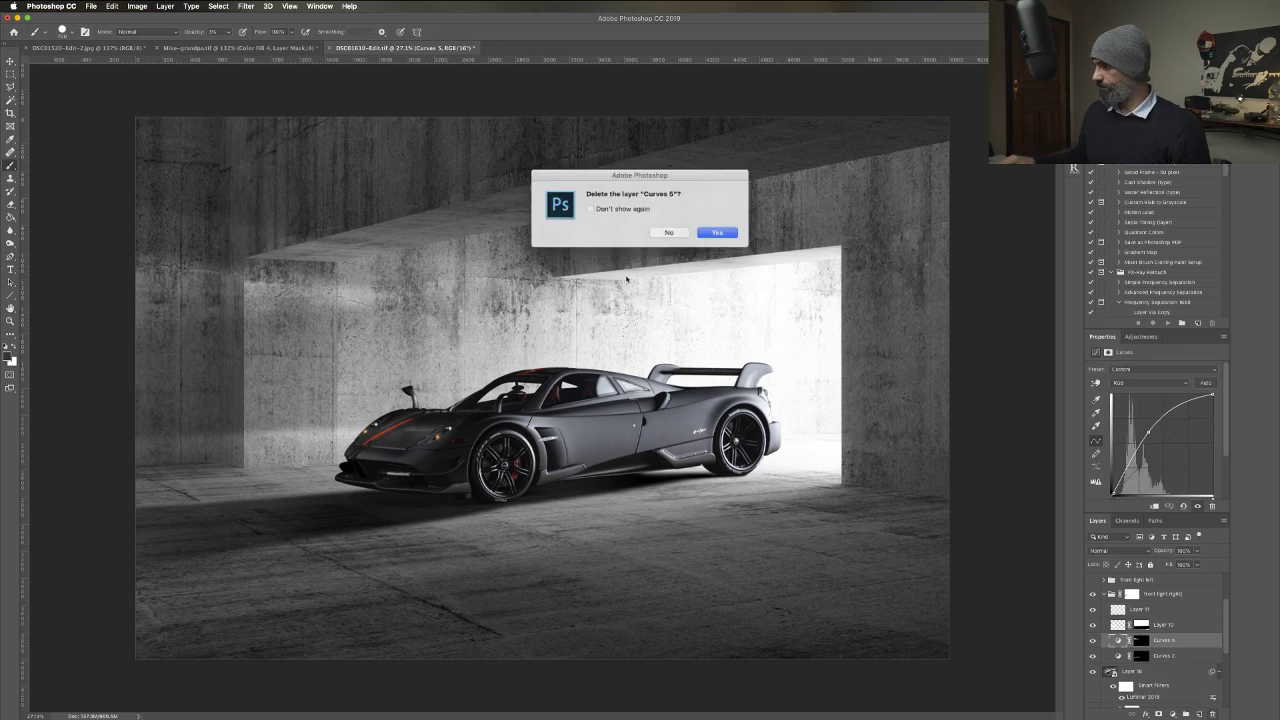
click(715, 232)
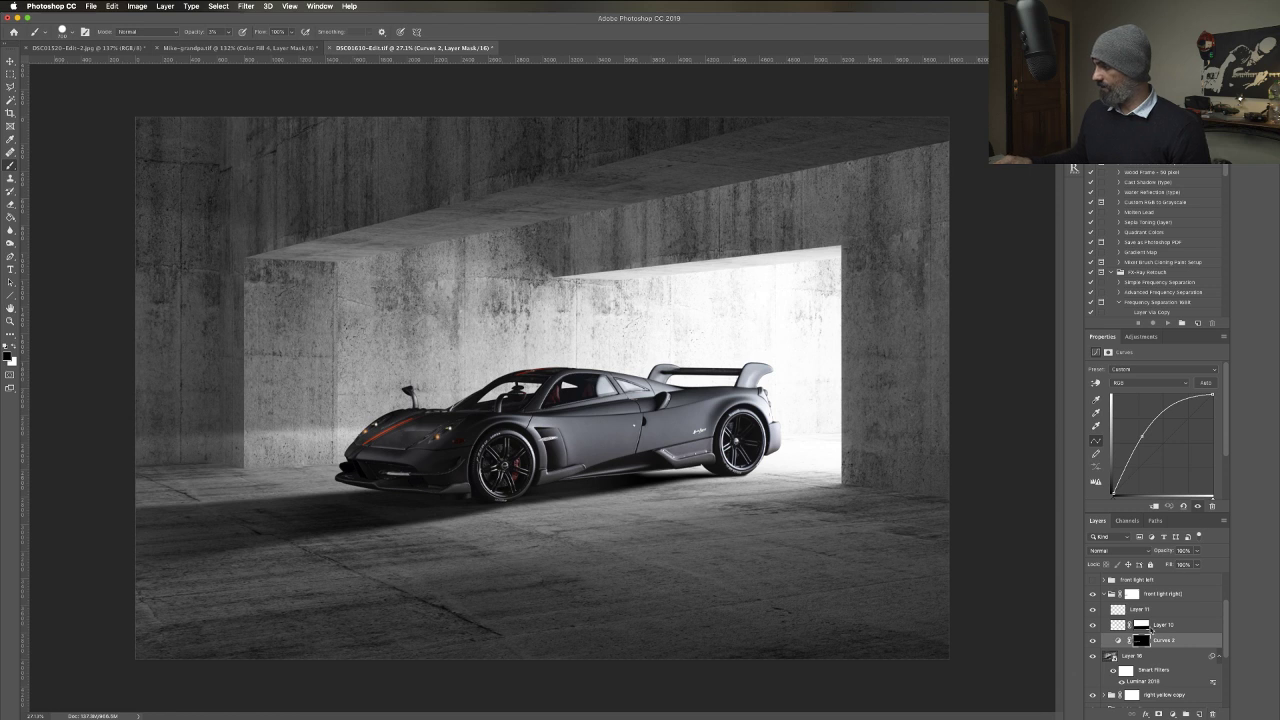
Compare the image with and without the front light (right) group and its masked Layer 10.
click(1093, 594)
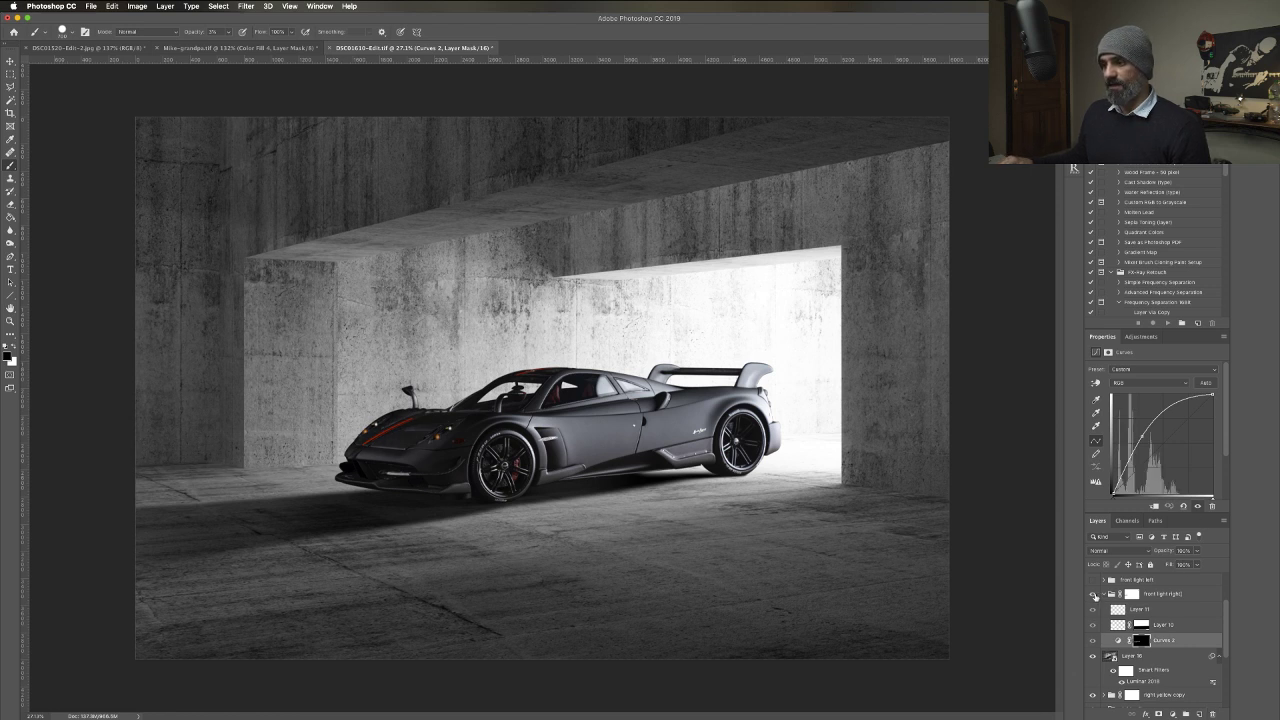
click(1093, 594)
click(1093, 594)
click(1093, 594)
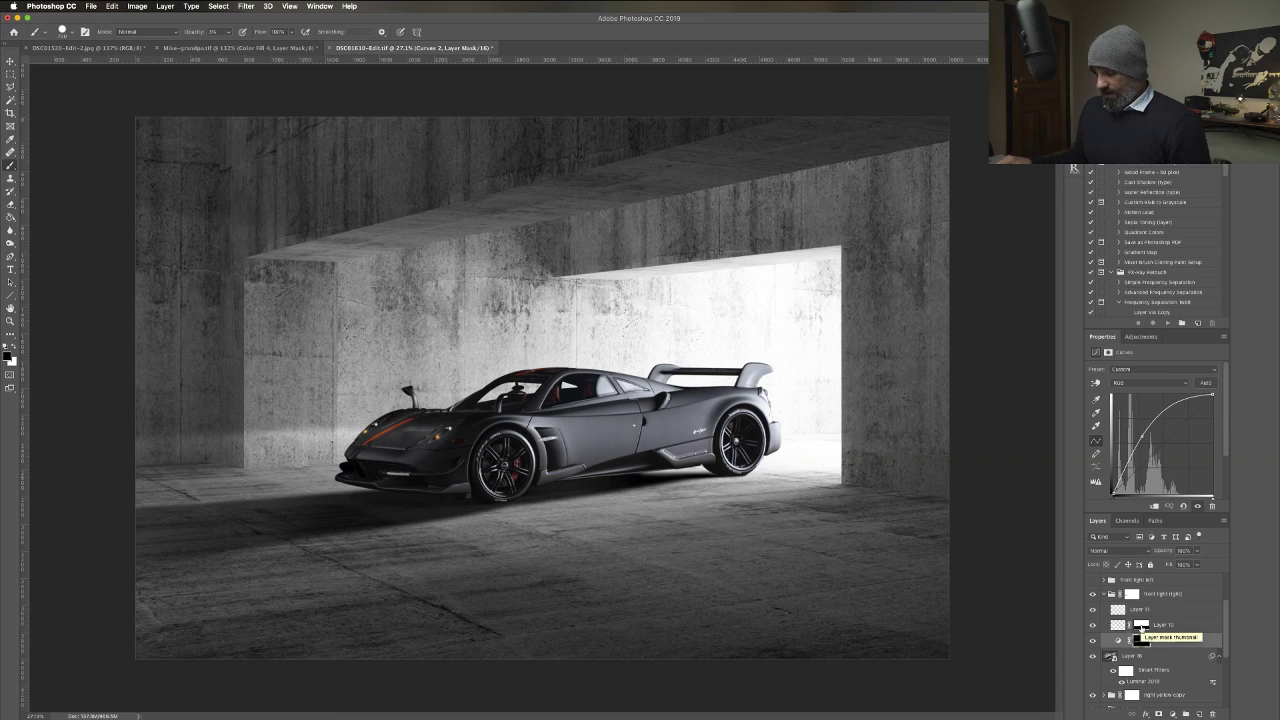
click(1093, 626)
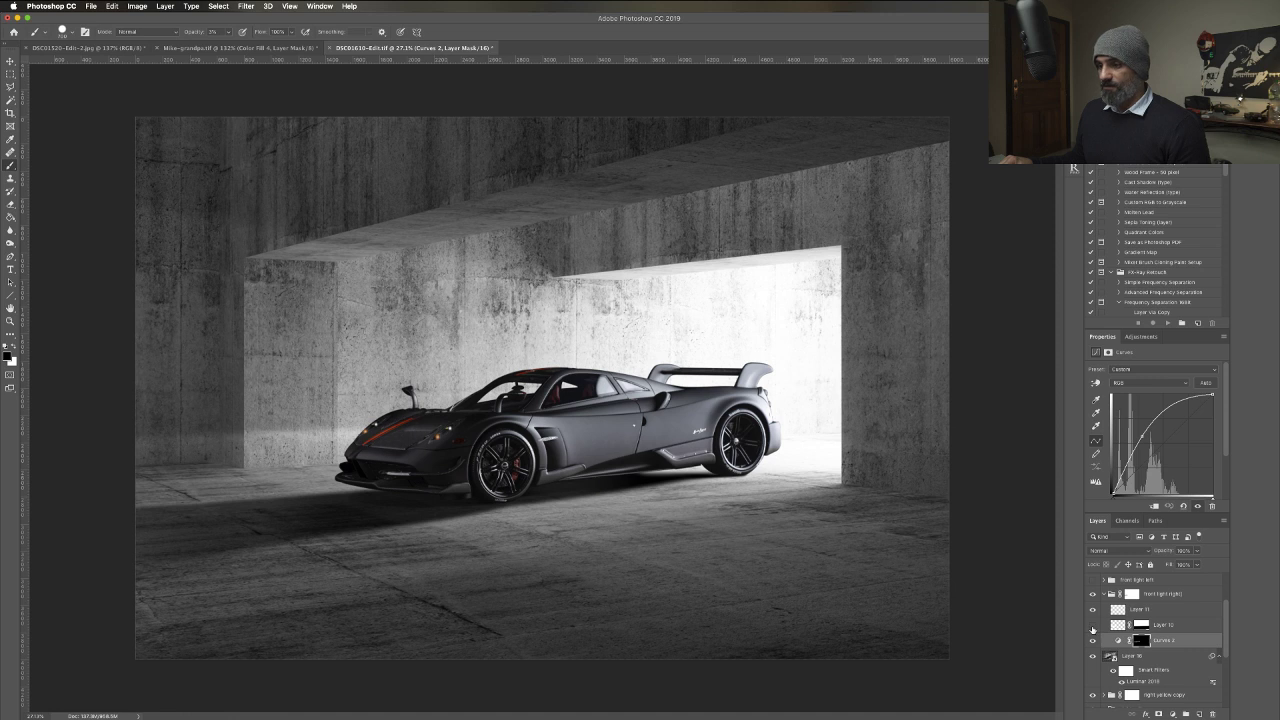
click(1093, 626)
click(1093, 626)
click(1093, 626)
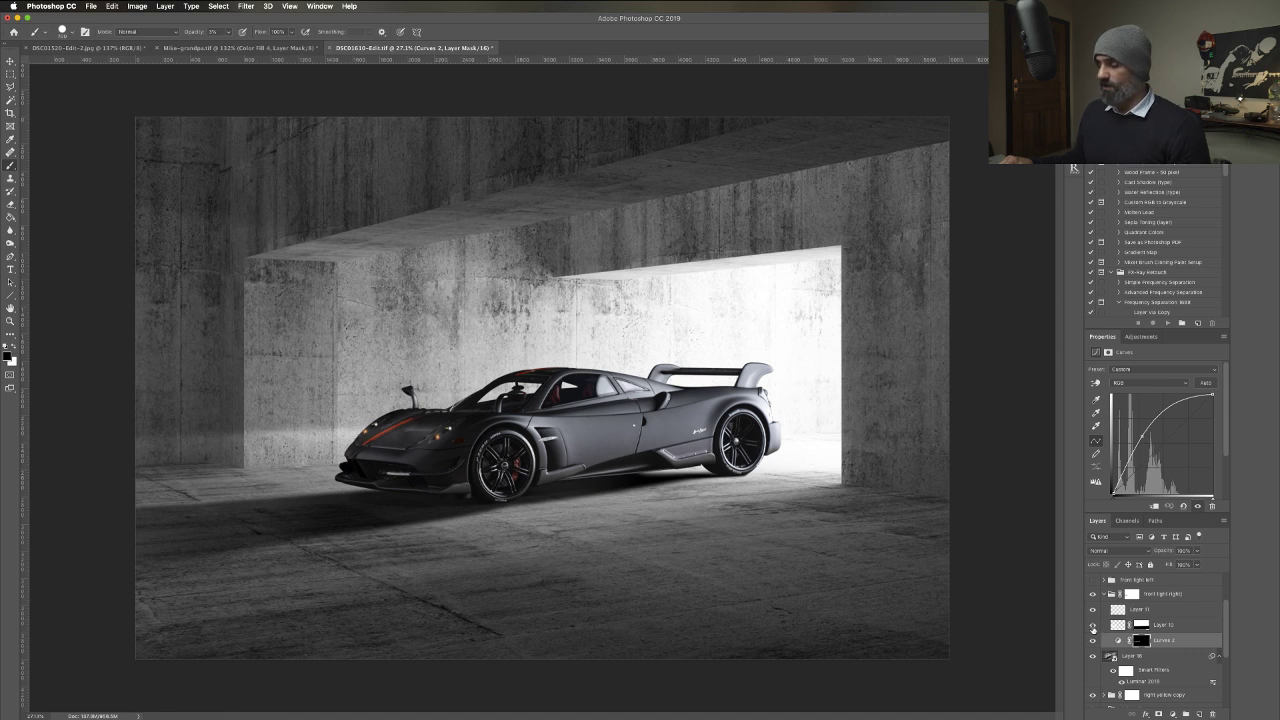
click(1093, 626)
click(1093, 626)
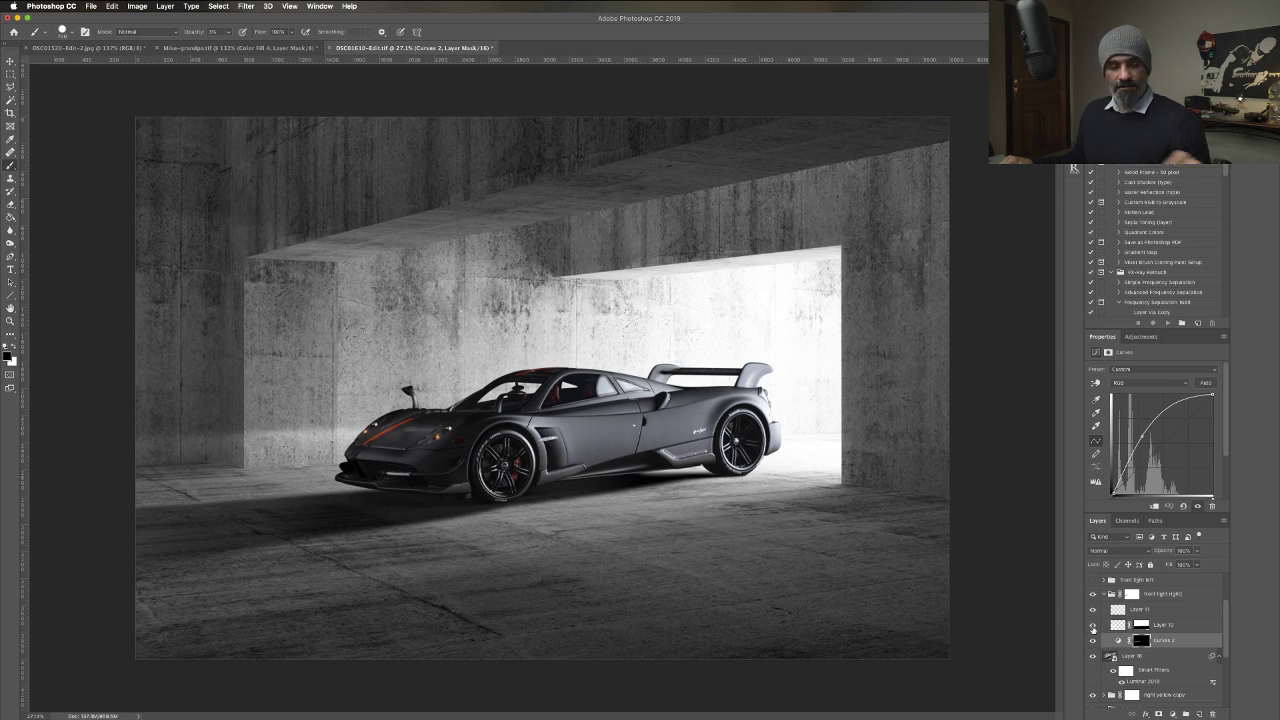
Examine Layer 10's glow around the car's front end closely by switching the layer off and on.
key(super+plus)
scroll(1093, 630, down, 4)
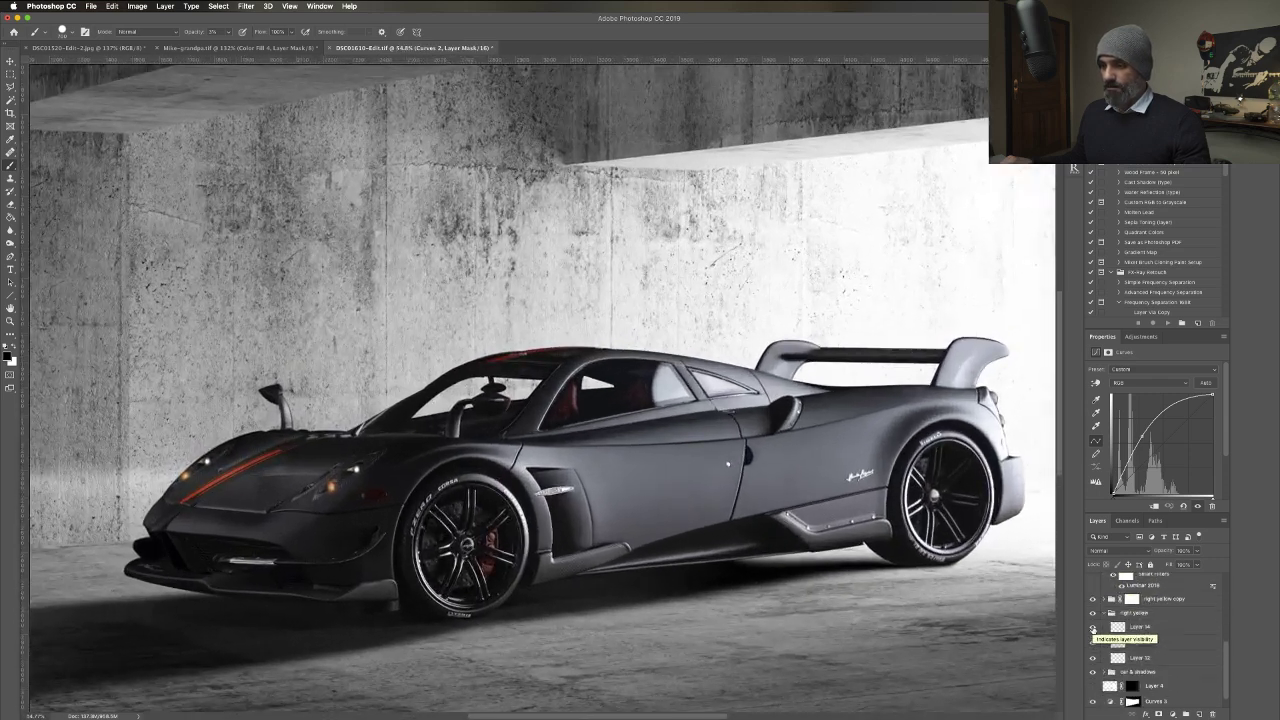
scroll(1110, 626, down, 4)
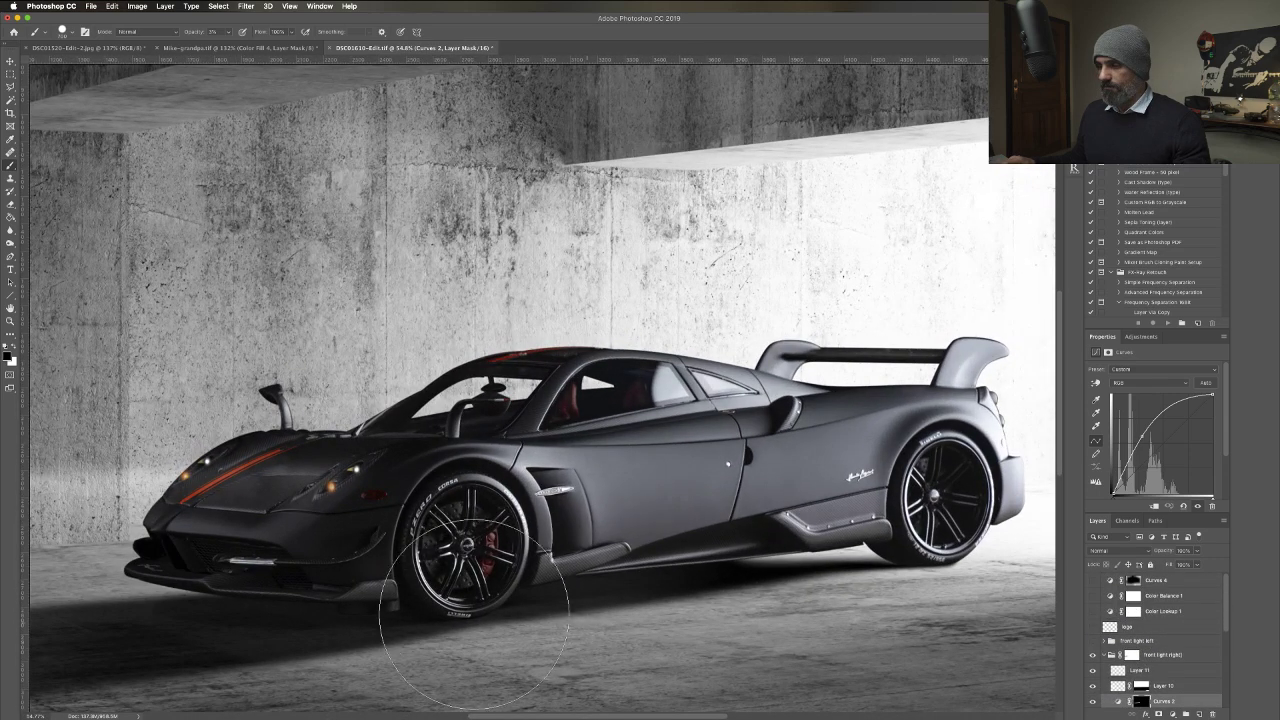
scroll(490, 640, left, 5)
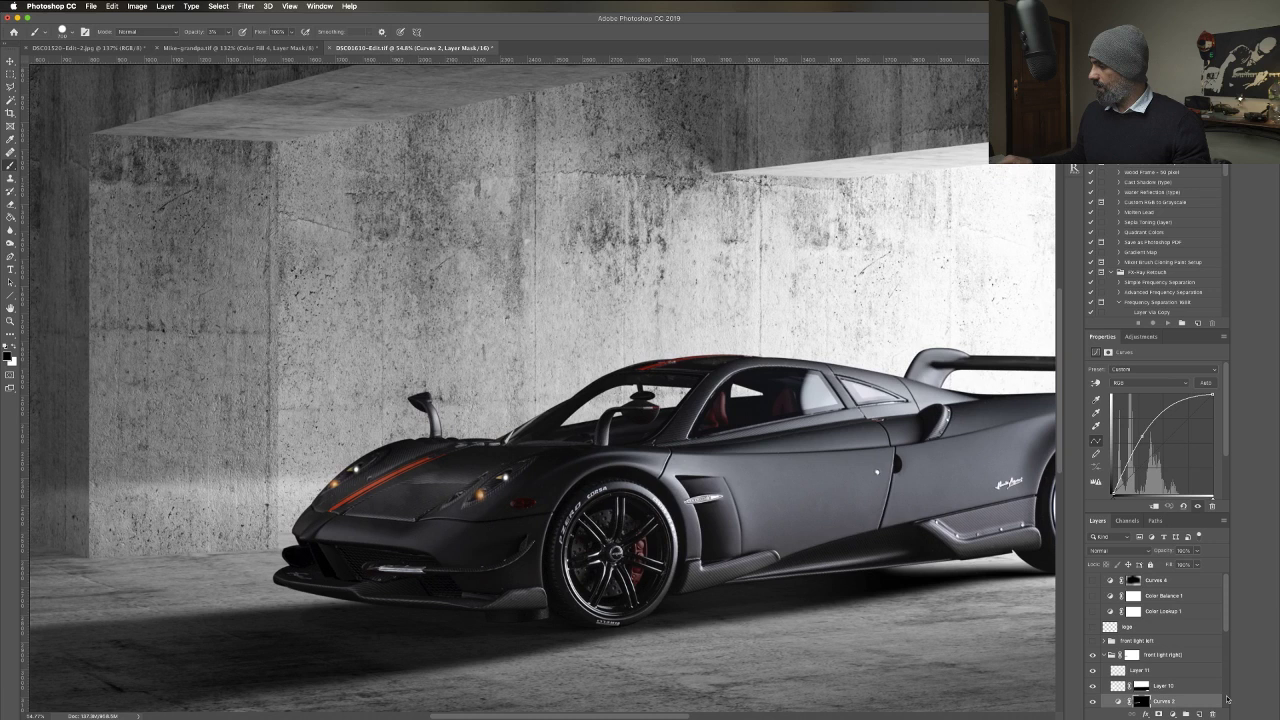
click(1093, 686)
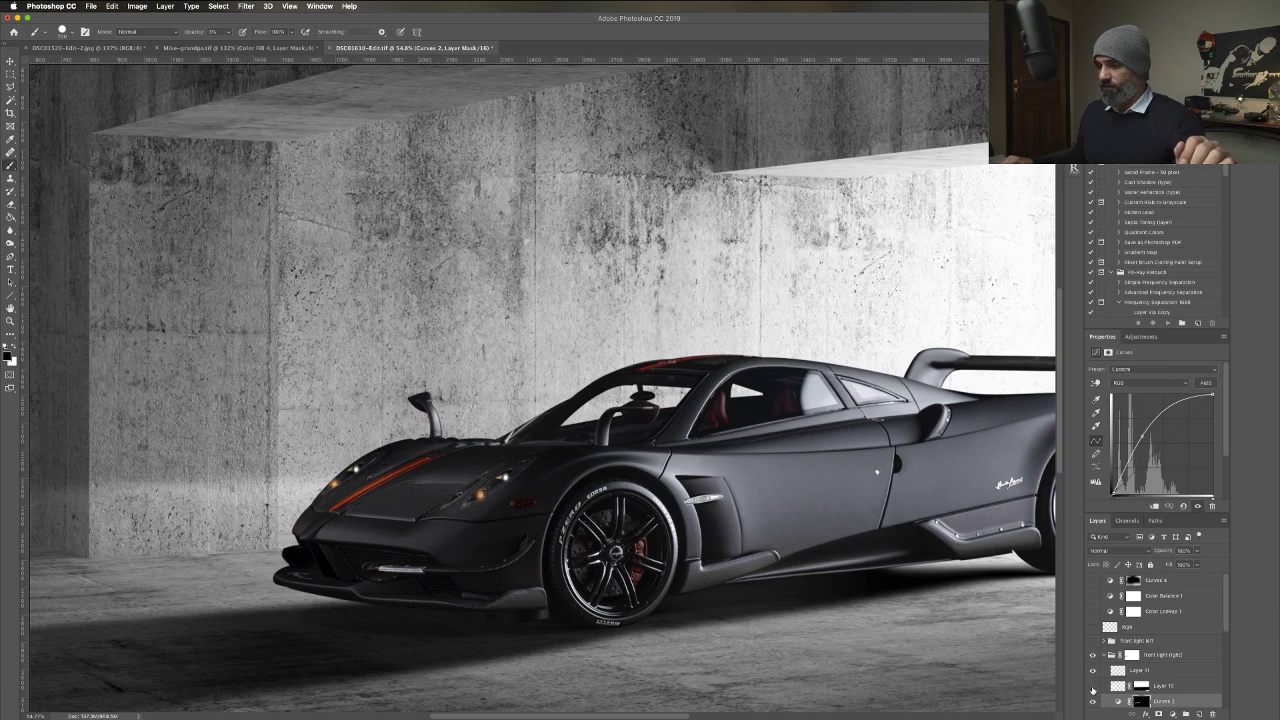
click(1093, 686)
click(1093, 686)
click(1093, 686)
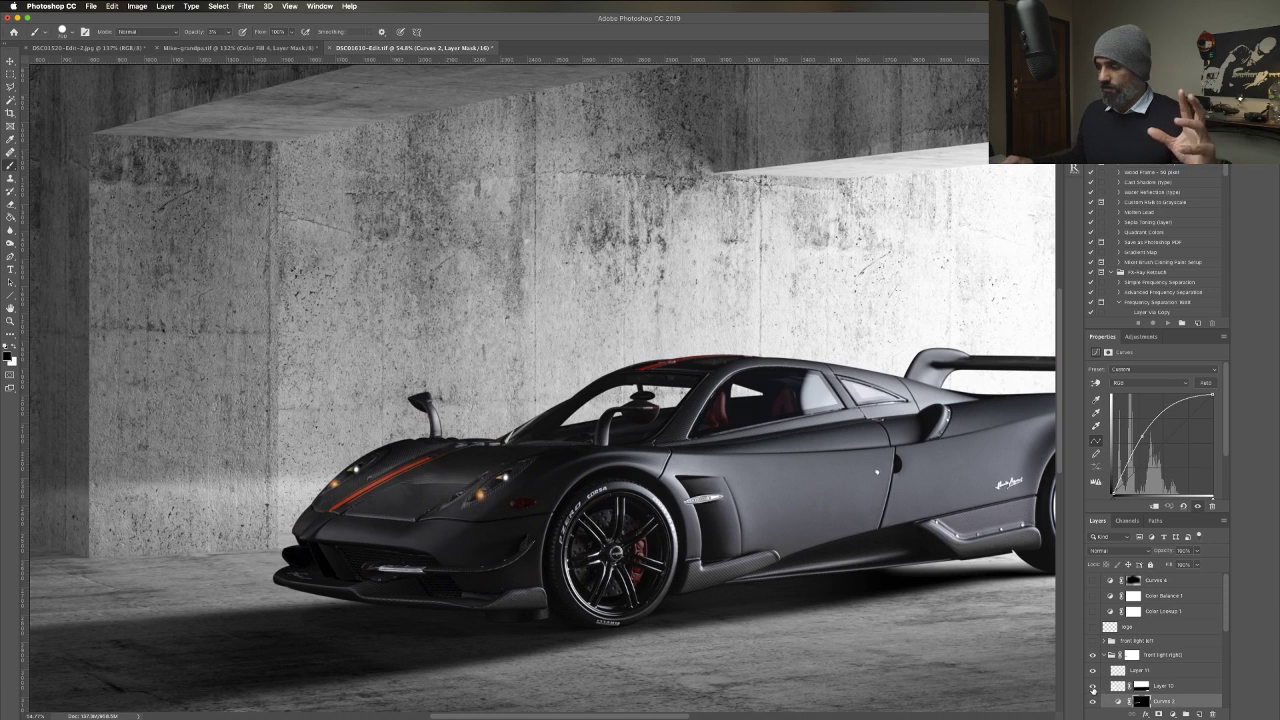
Preview Layer 10 with its mask temporarily disabled, restore the mask, and collapse the front light (right) group.
click(1150, 687)
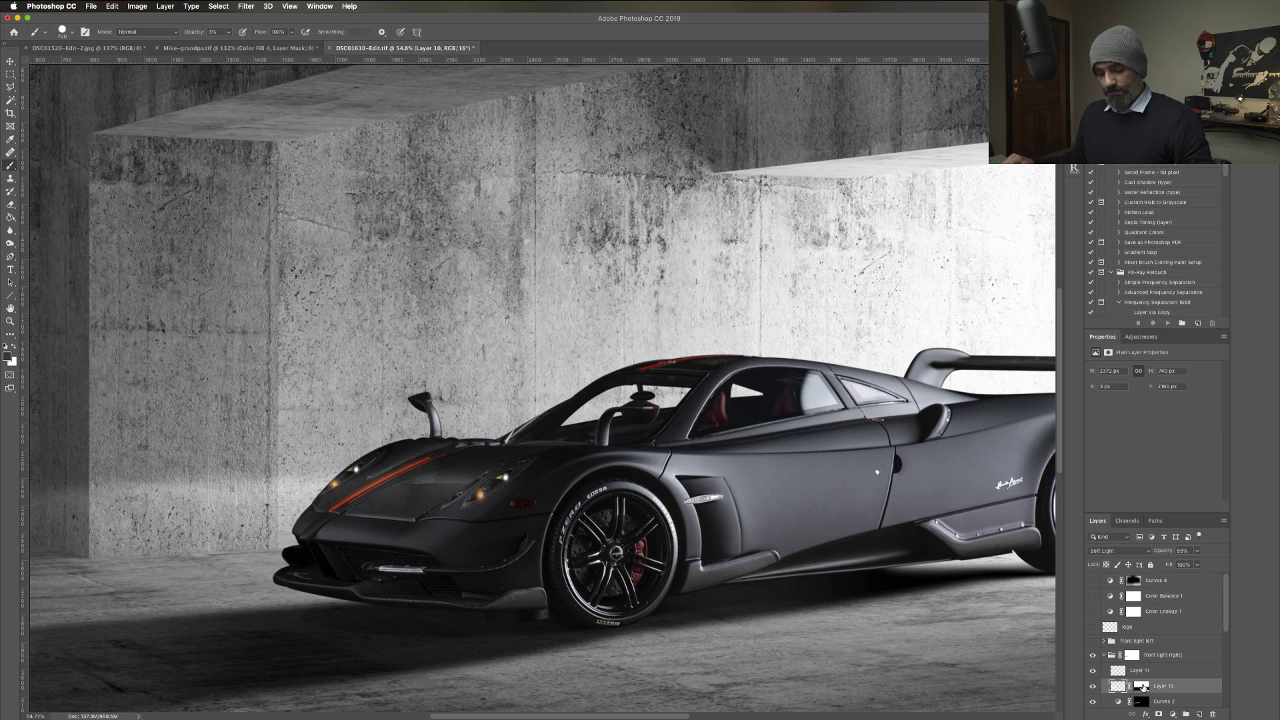
shift+click(1141, 686)
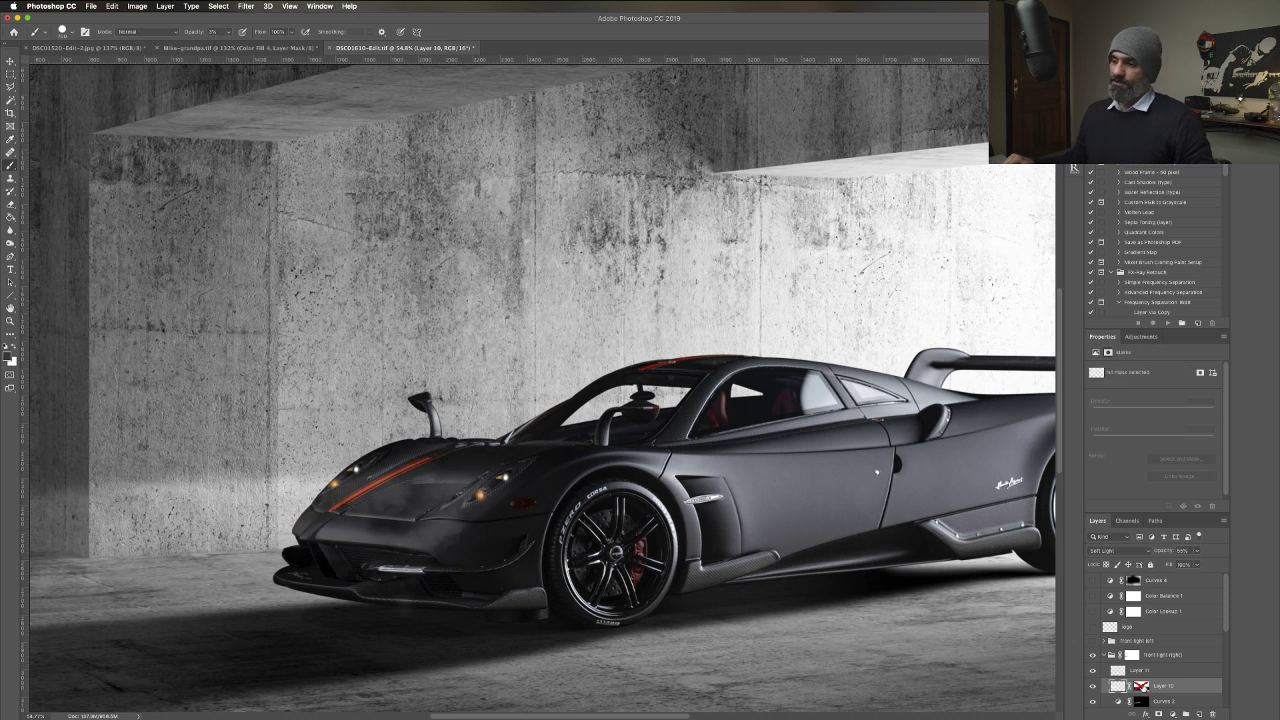
shift+click(1141, 686)
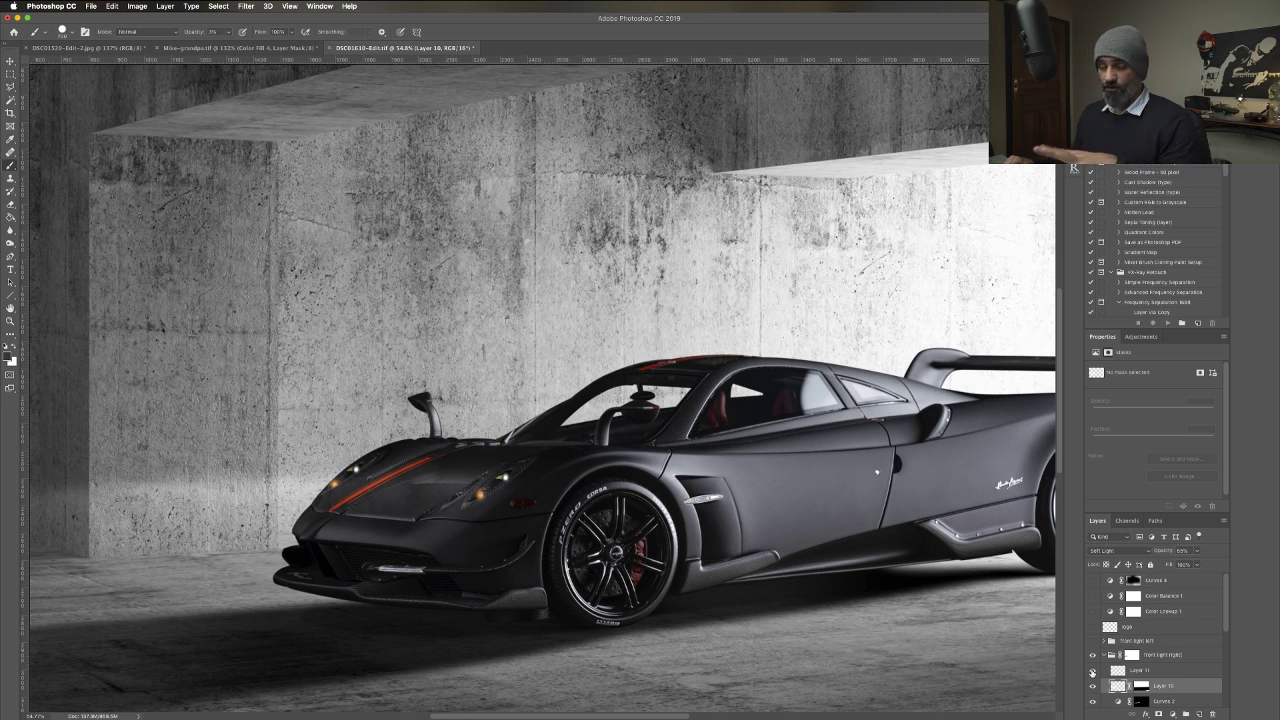
click(1116, 670)
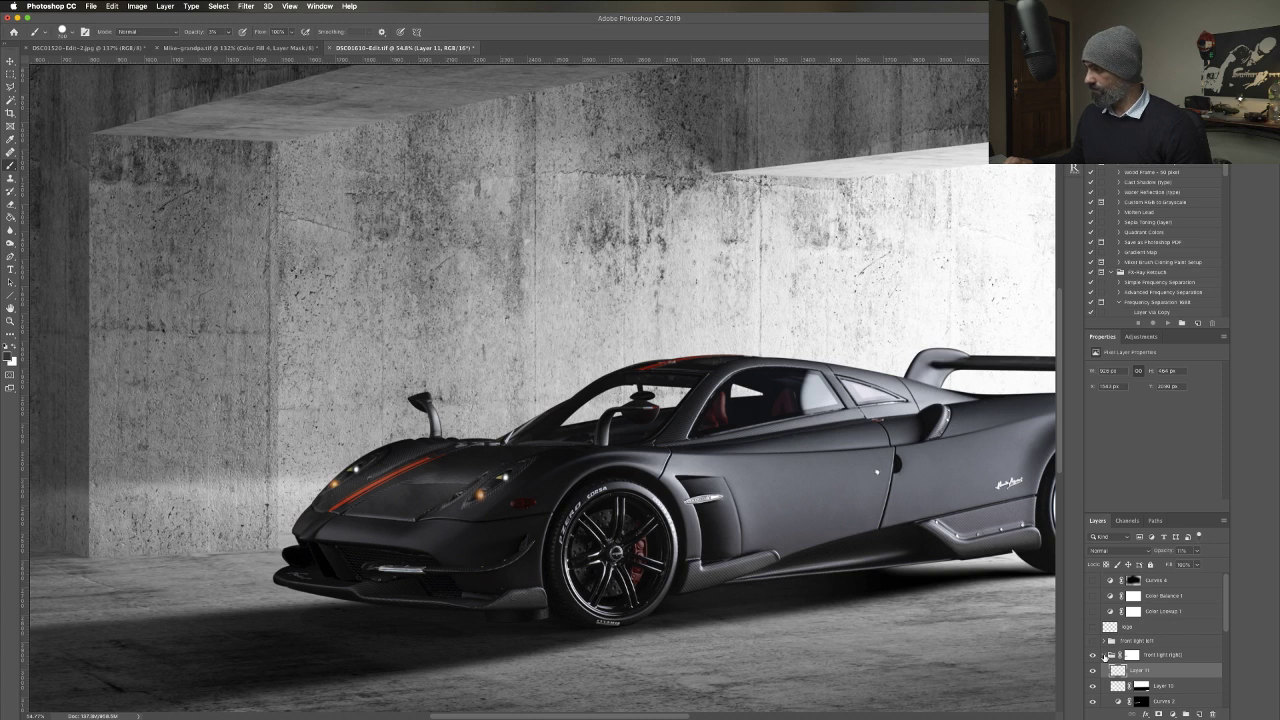
click(1105, 655)
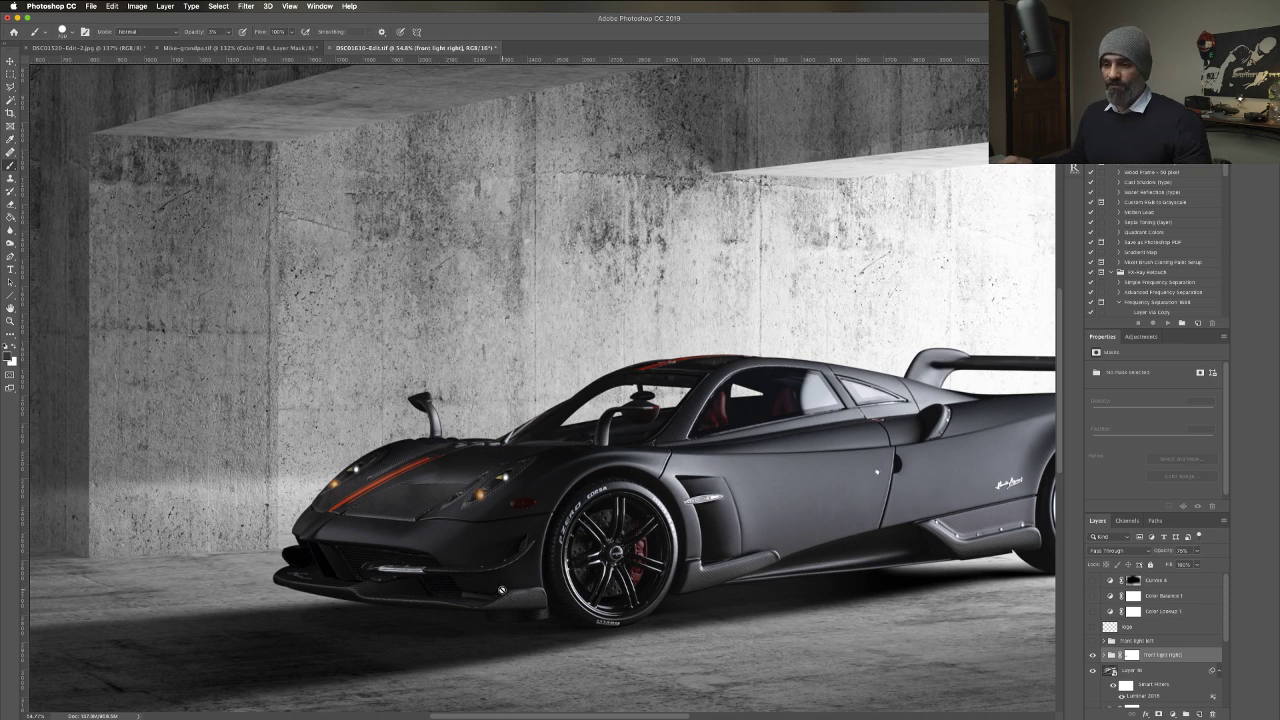
Turn on the front light left group and the logo layer with the Huayra lettering.
scroll(515, 586, down, 2)
scroll(515, 586, down, 2)
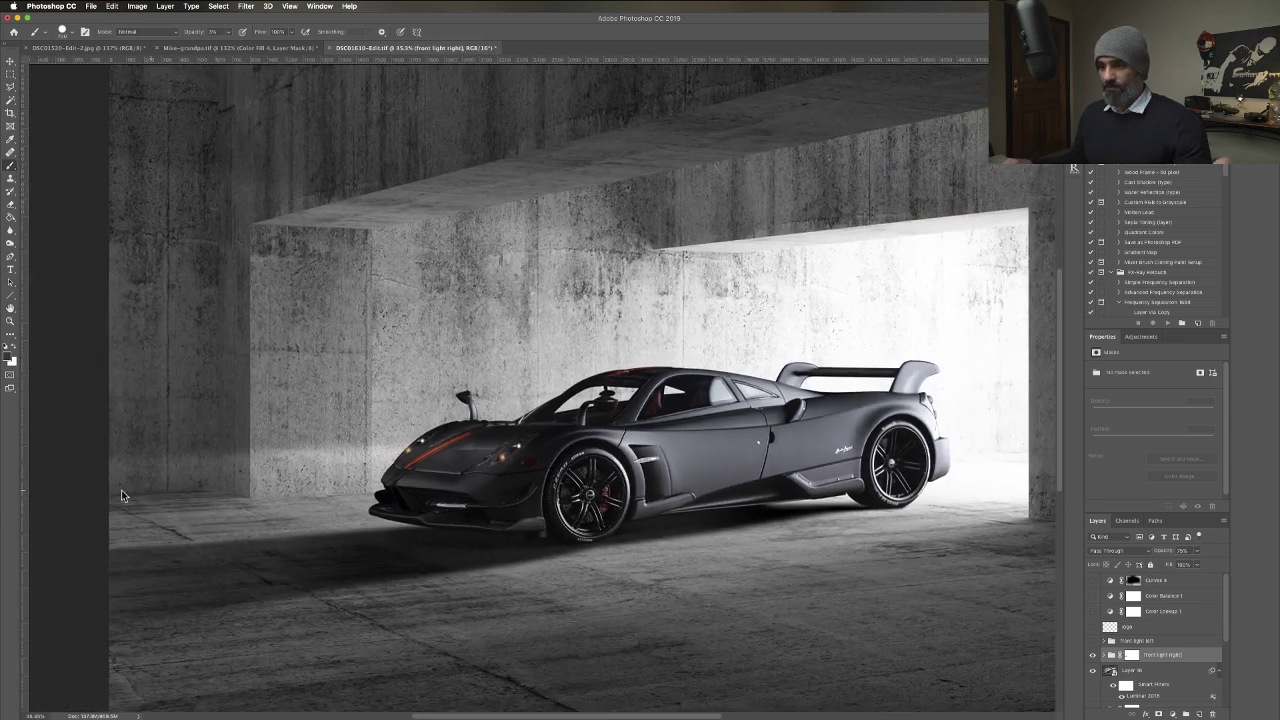
click(1093, 641)
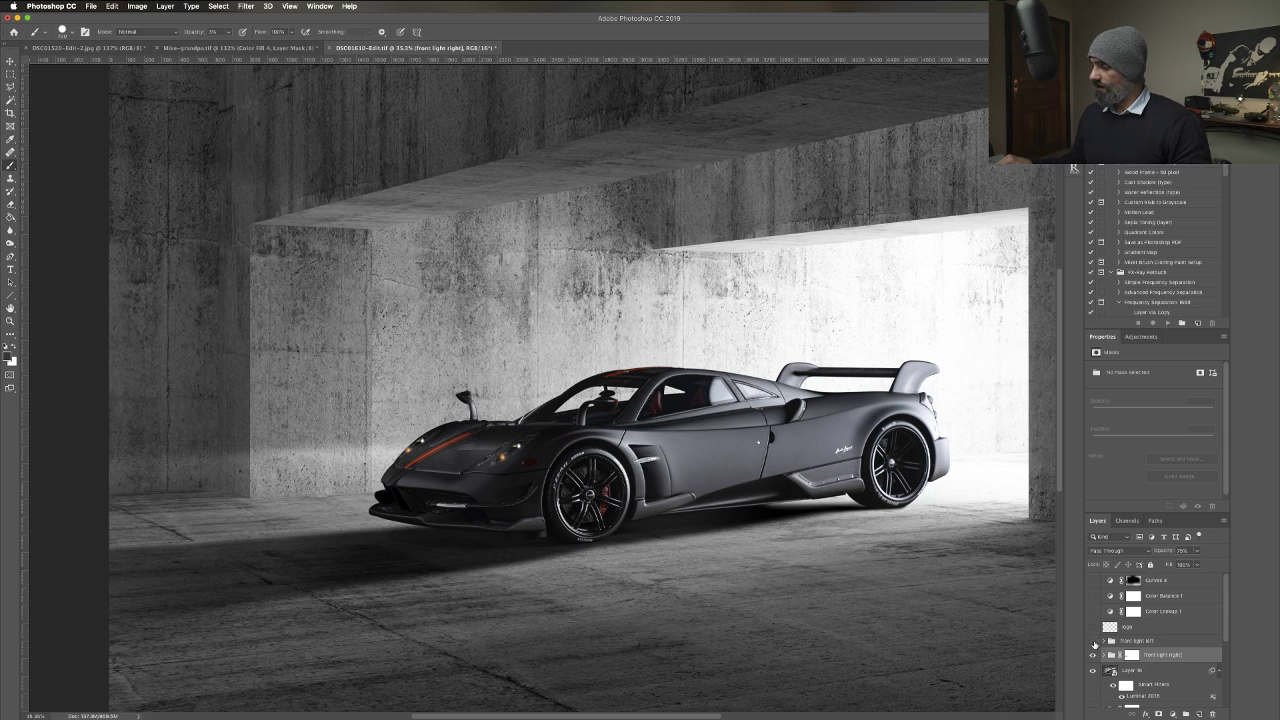
click(1093, 641)
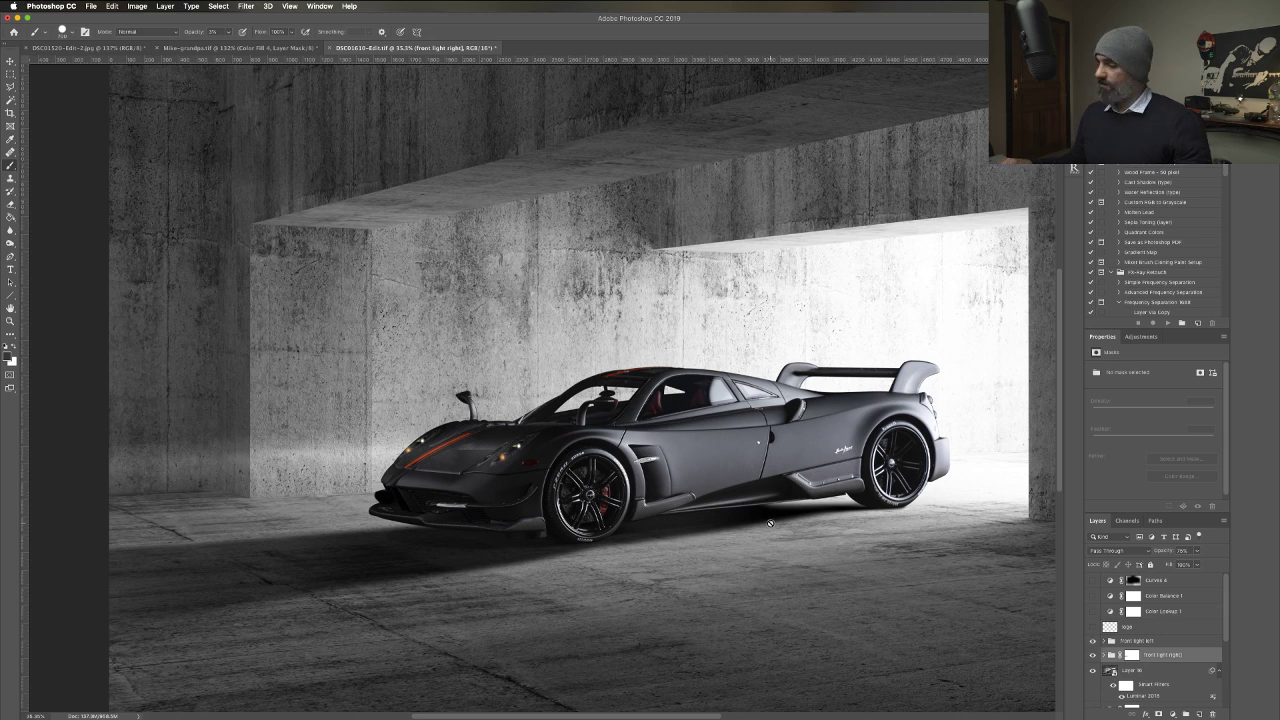
scroll(770, 522, down, 4)
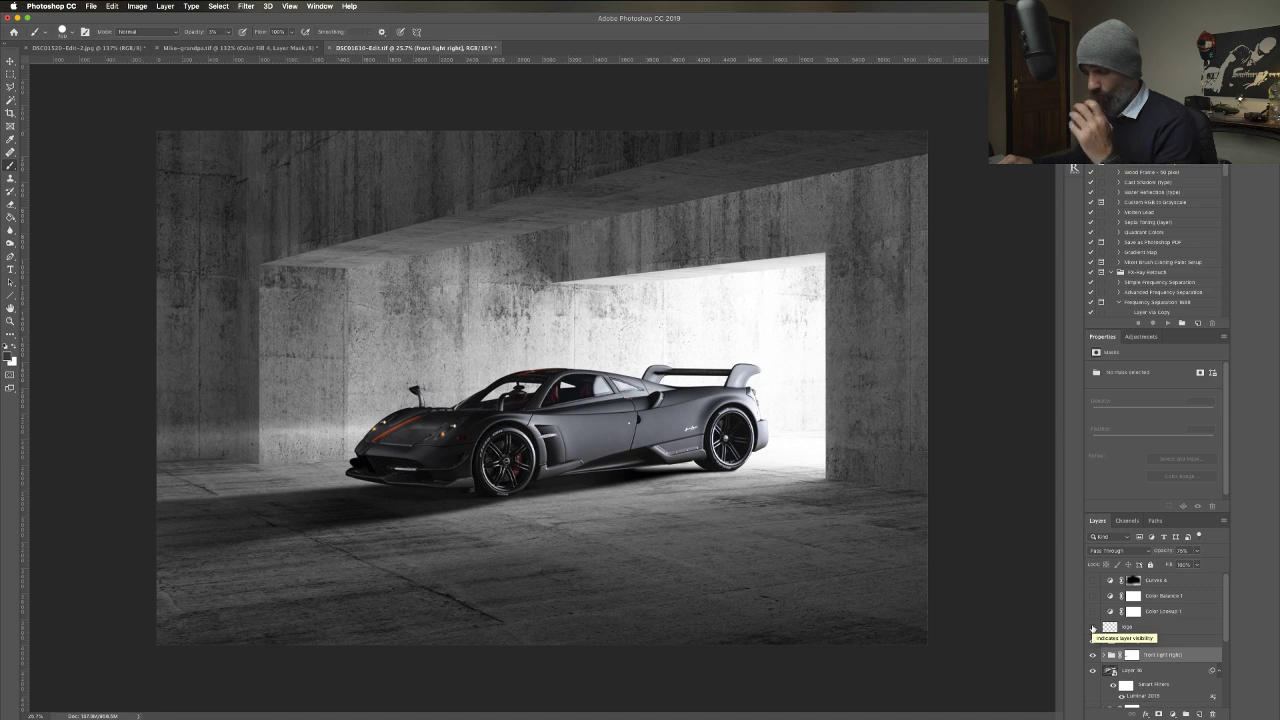
click(1093, 627)
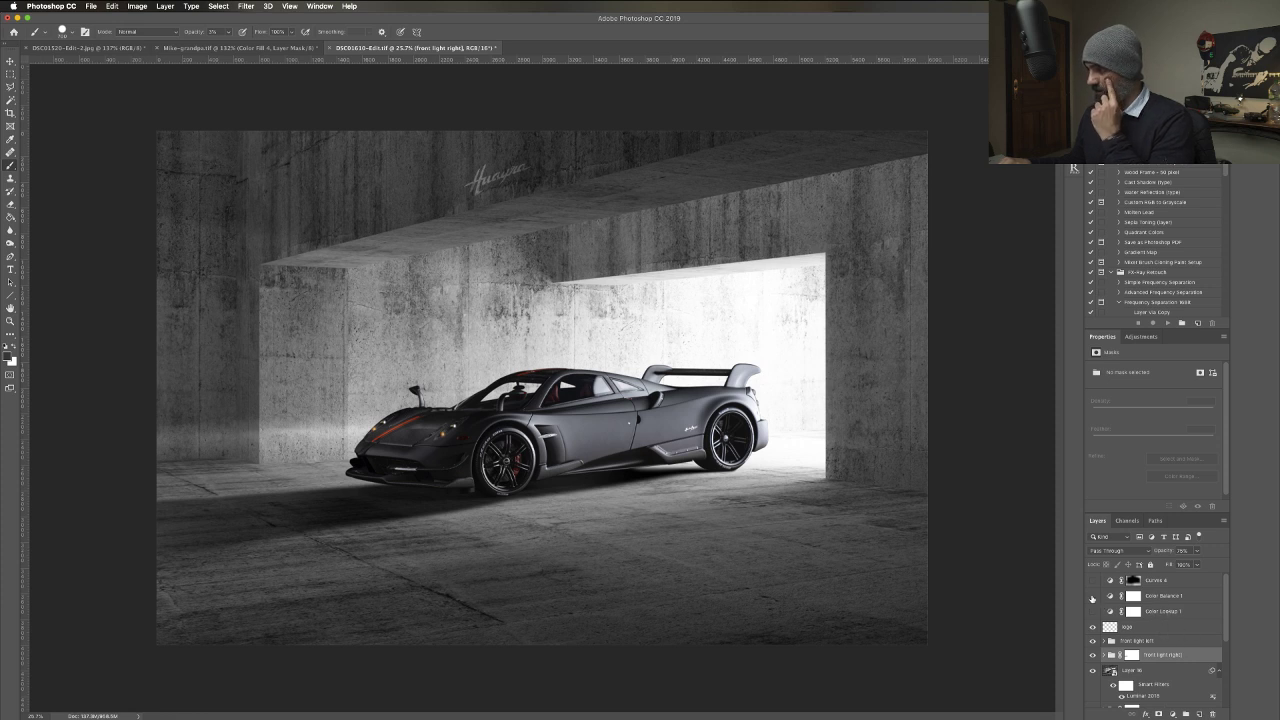
Turn on the Color Balance 1 layer, adjust its Shadows along the Yellow–Blue range toward blue, and return to the Midtones settings.
click(1092, 597)
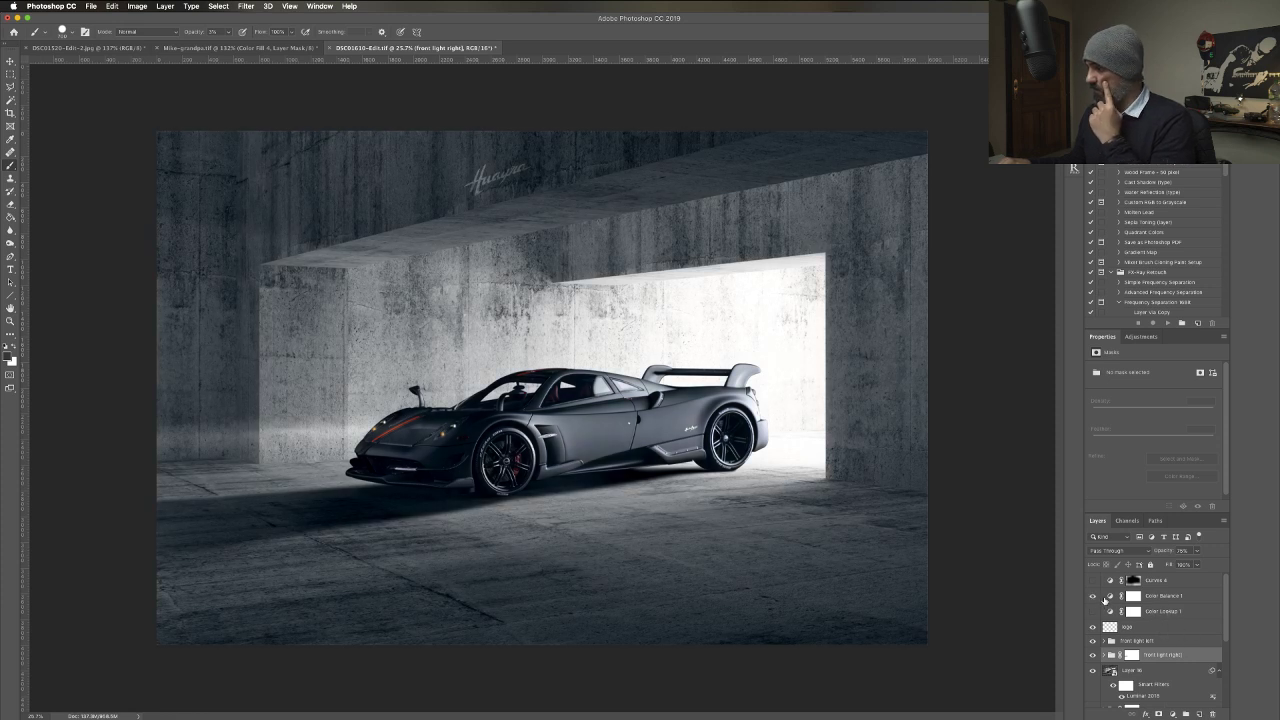
click(1110, 597)
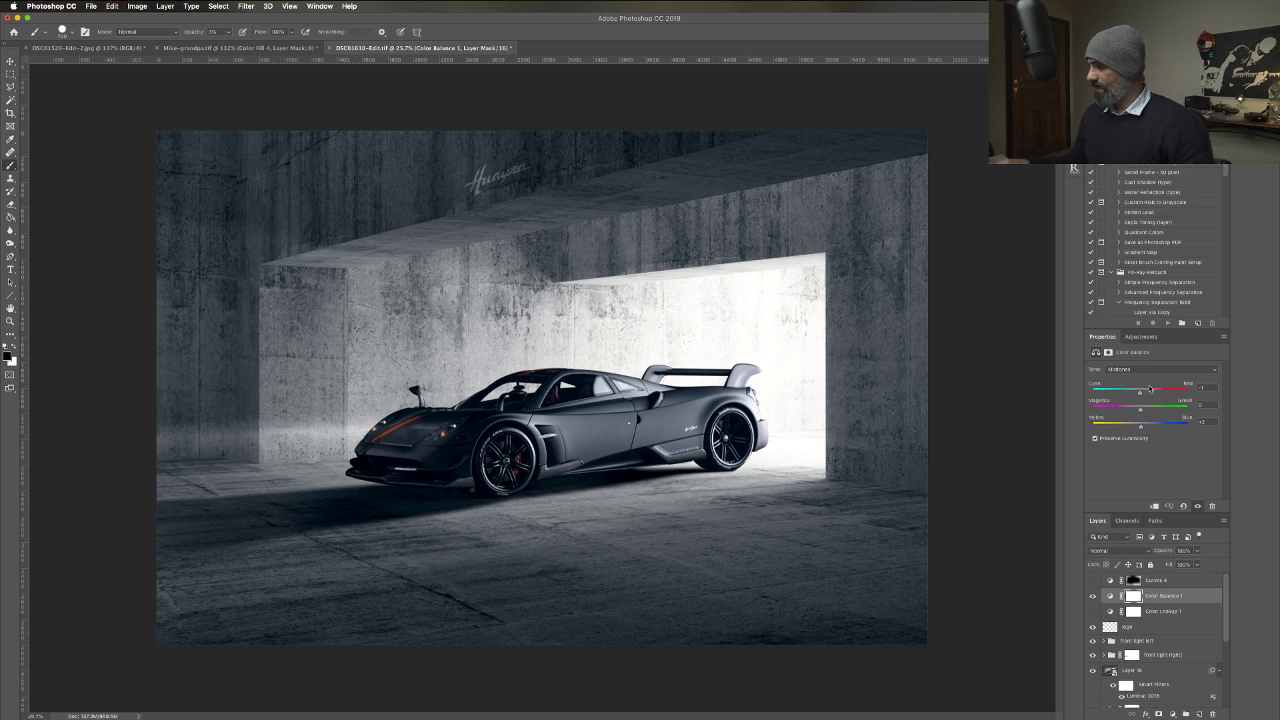
click(1139, 370)
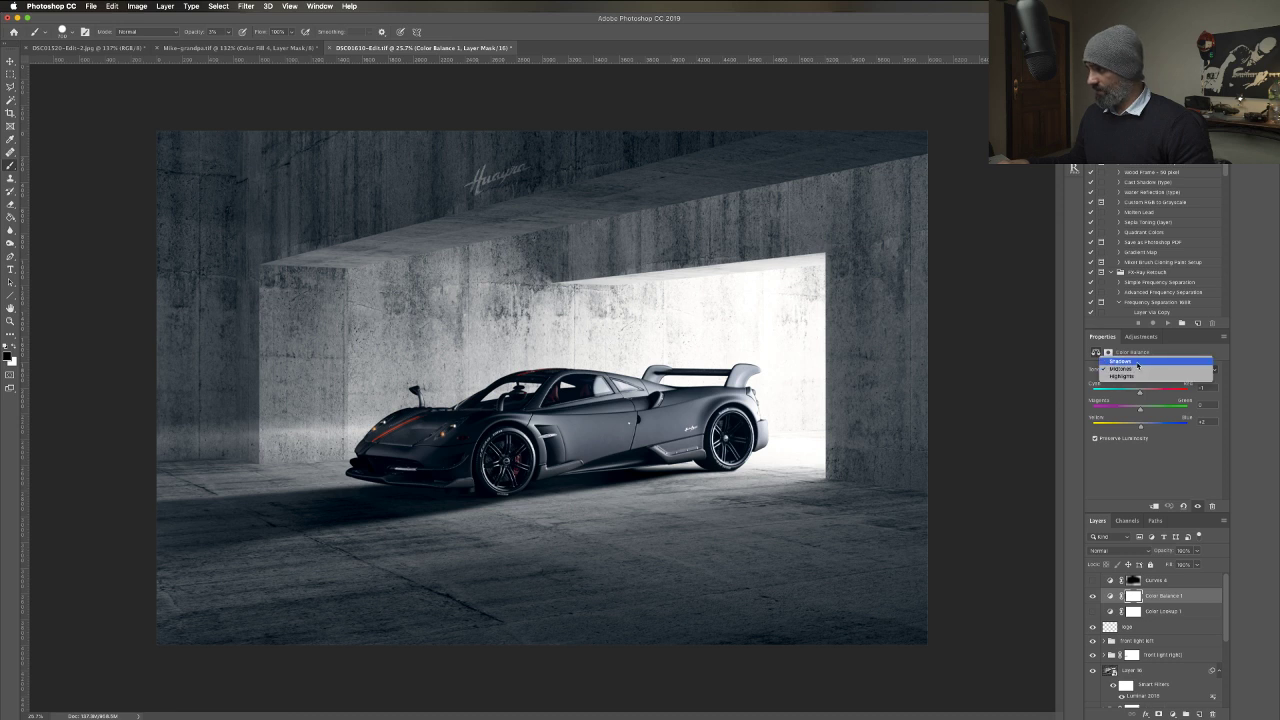
click(1136, 360)
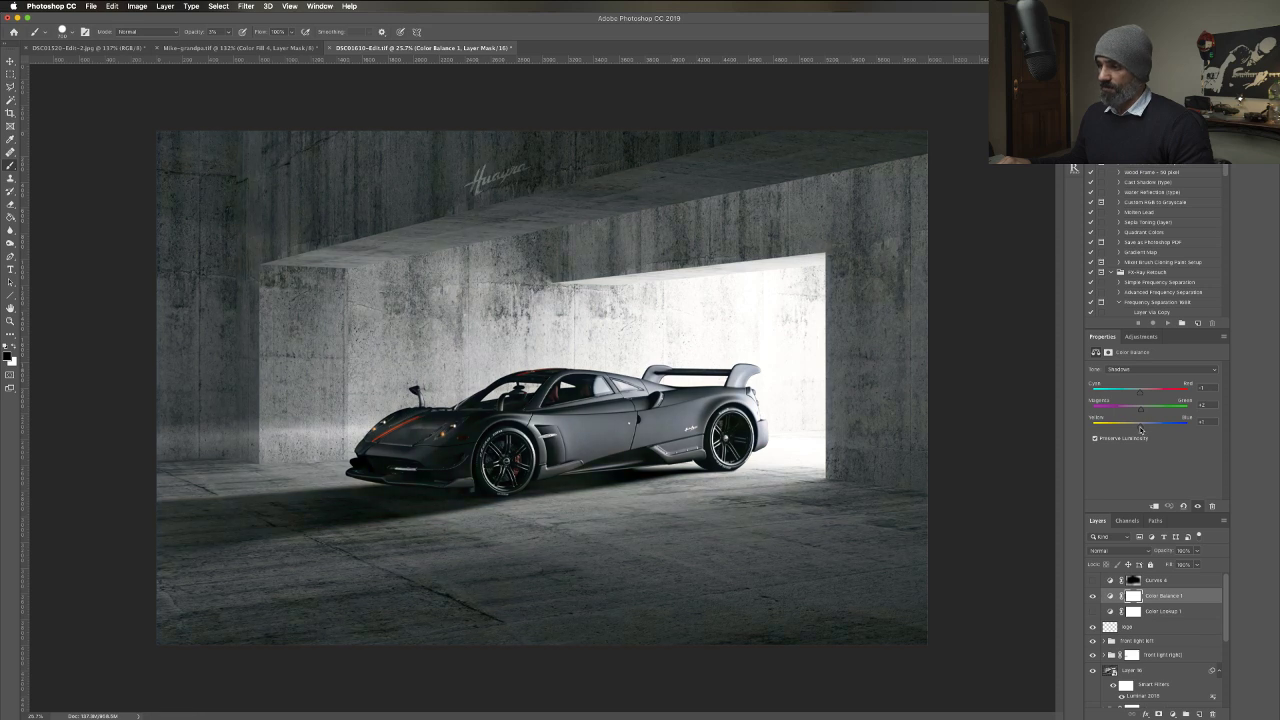
mouse_move(1140, 429)
mouse_down()
mouse_move(1111, 429)
mouse_move(1153, 428)
mouse_up()
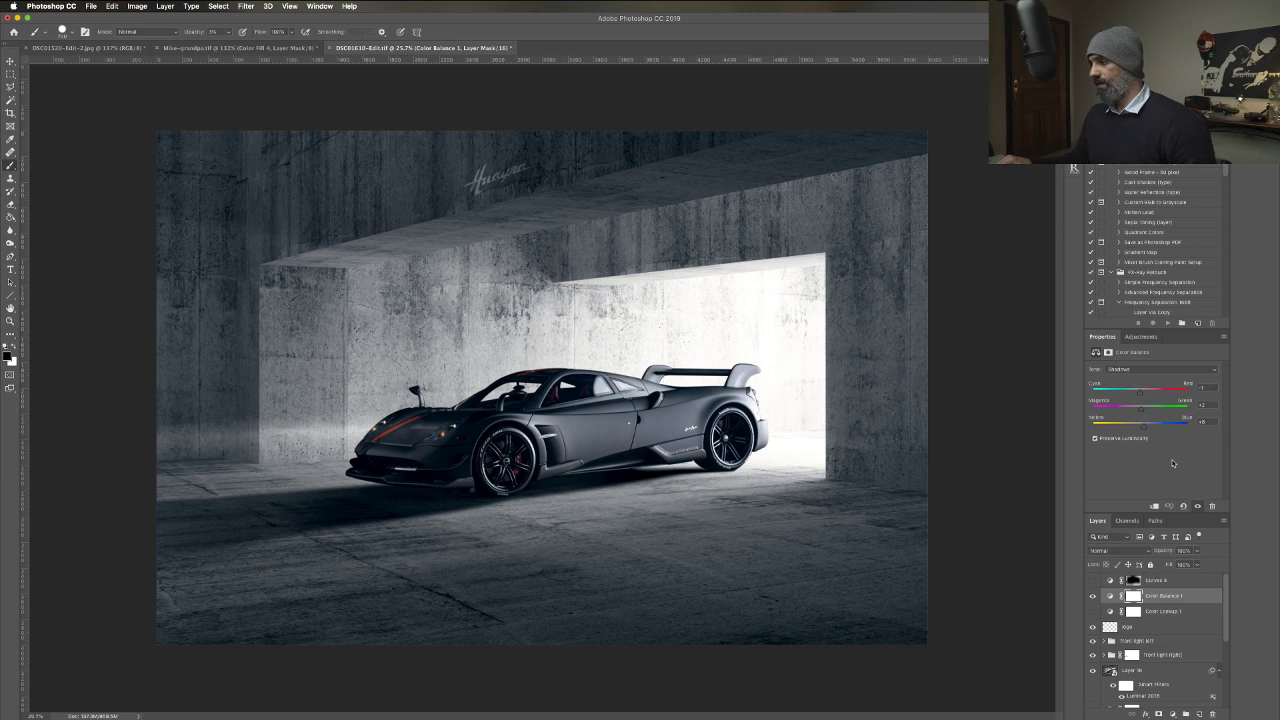
click(1136, 372)
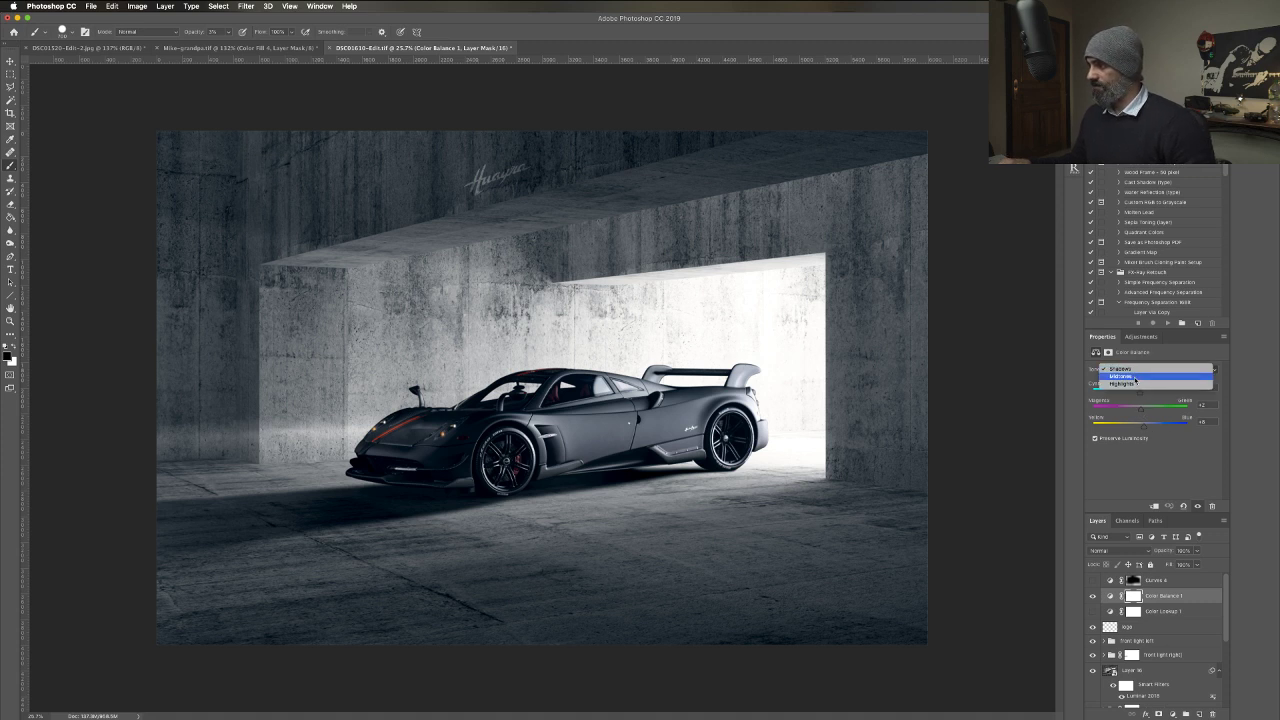
click(1135, 377)
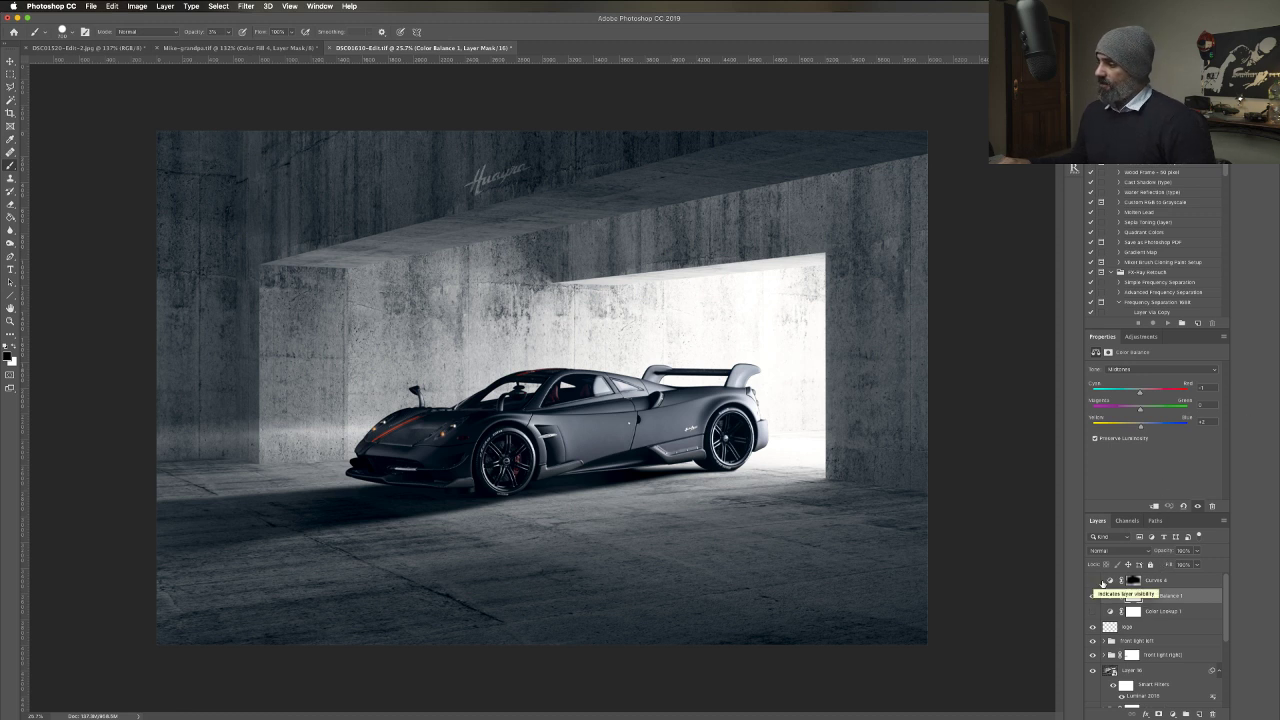
Turn on the Curves 4 darkening layer and compare the image with the layer and its mask switched off and on.
click(1110, 581)
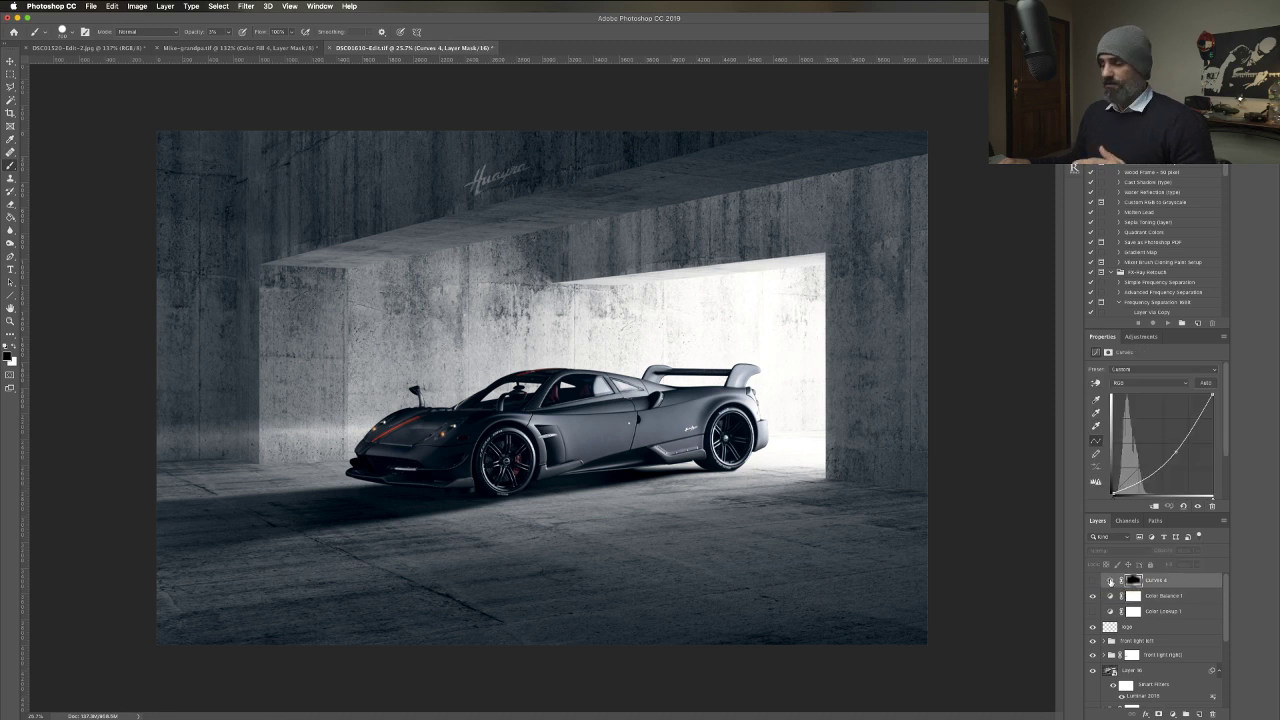
click(1093, 581)
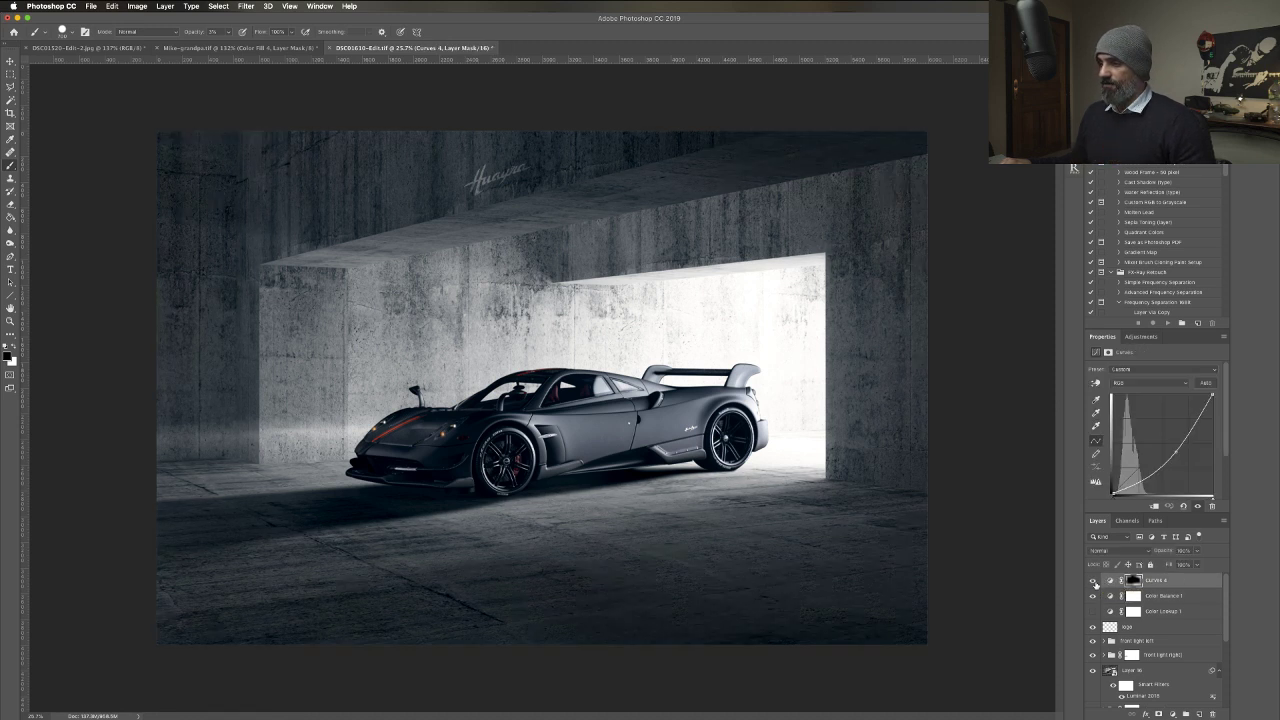
click(1093, 581)
click(1093, 581)
click(1093, 581)
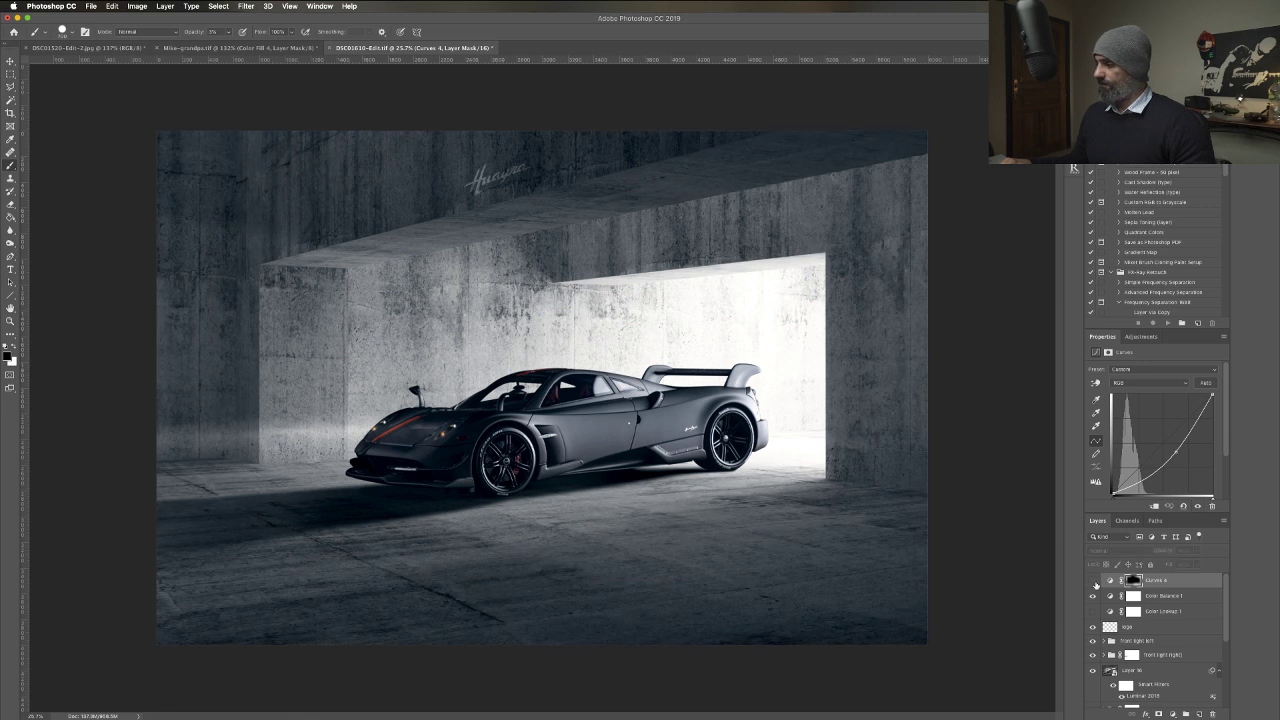
click(1093, 581)
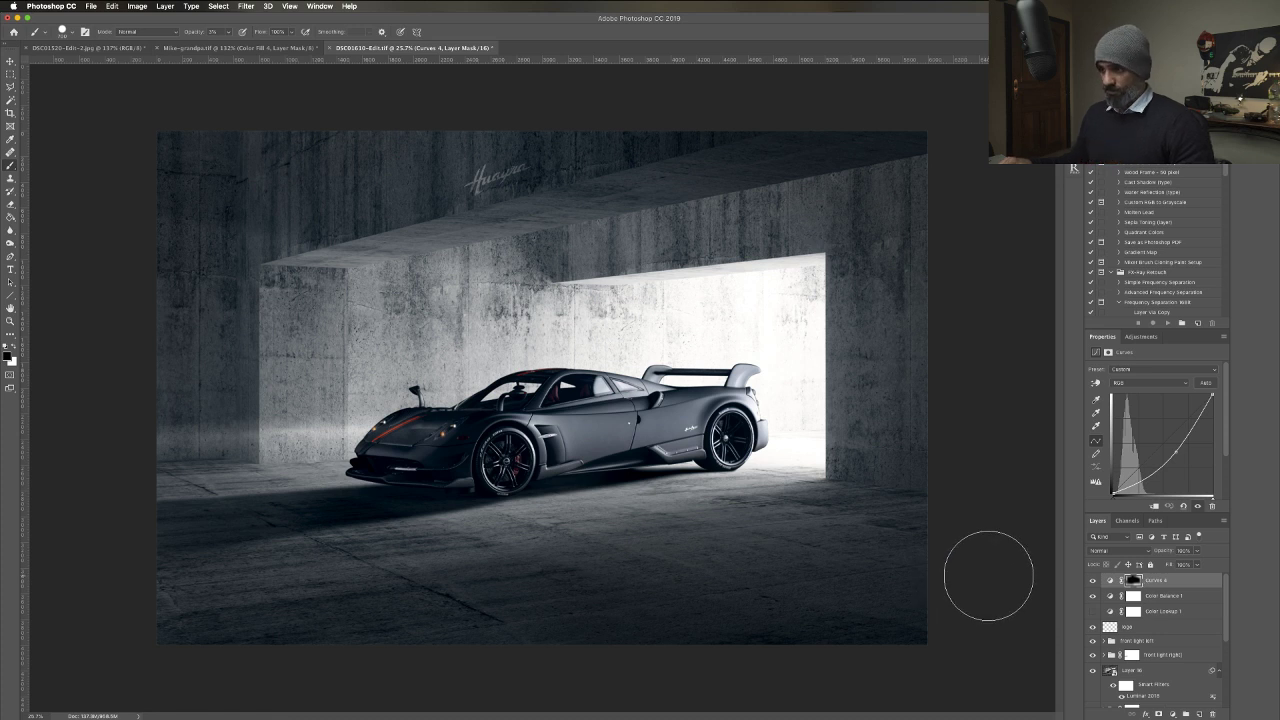
shift+click(1132, 580)
shift+click(1132, 580)
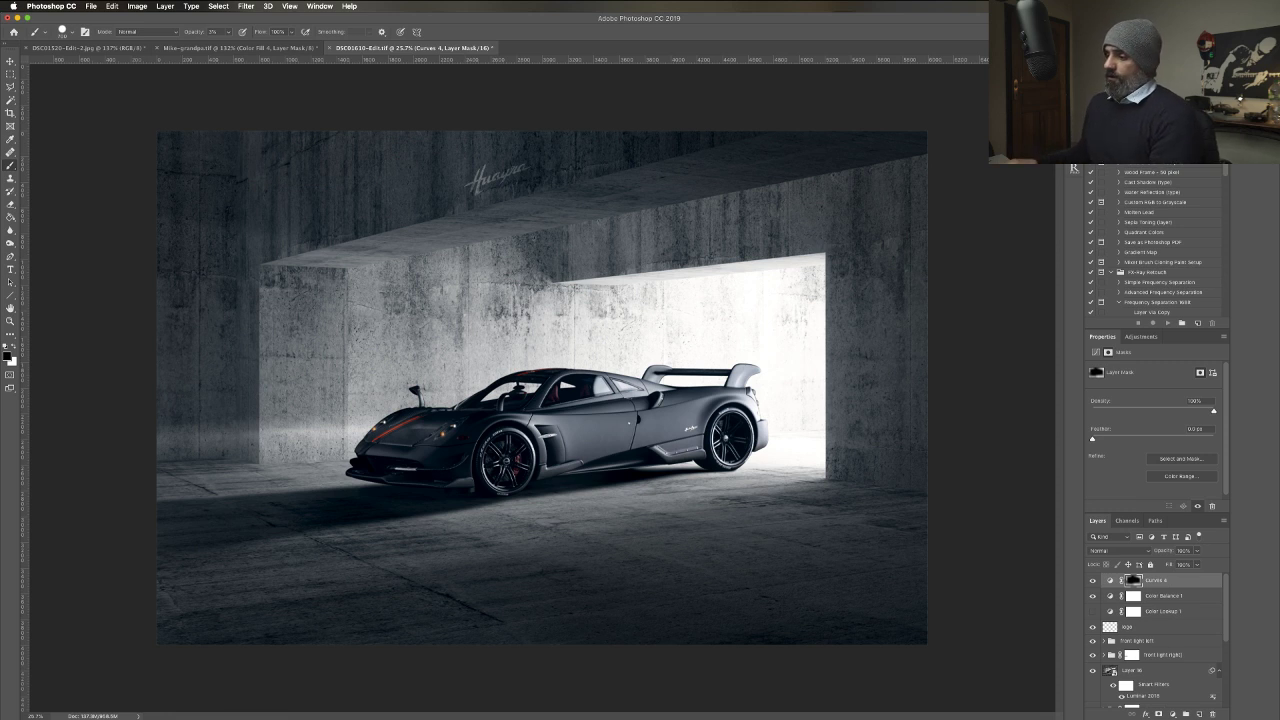
Switch to Lightroom Classic and open the export settings for the selected DSC01610-Edit.tif photo.
mouse_move(680, 716)
click(729, 702)
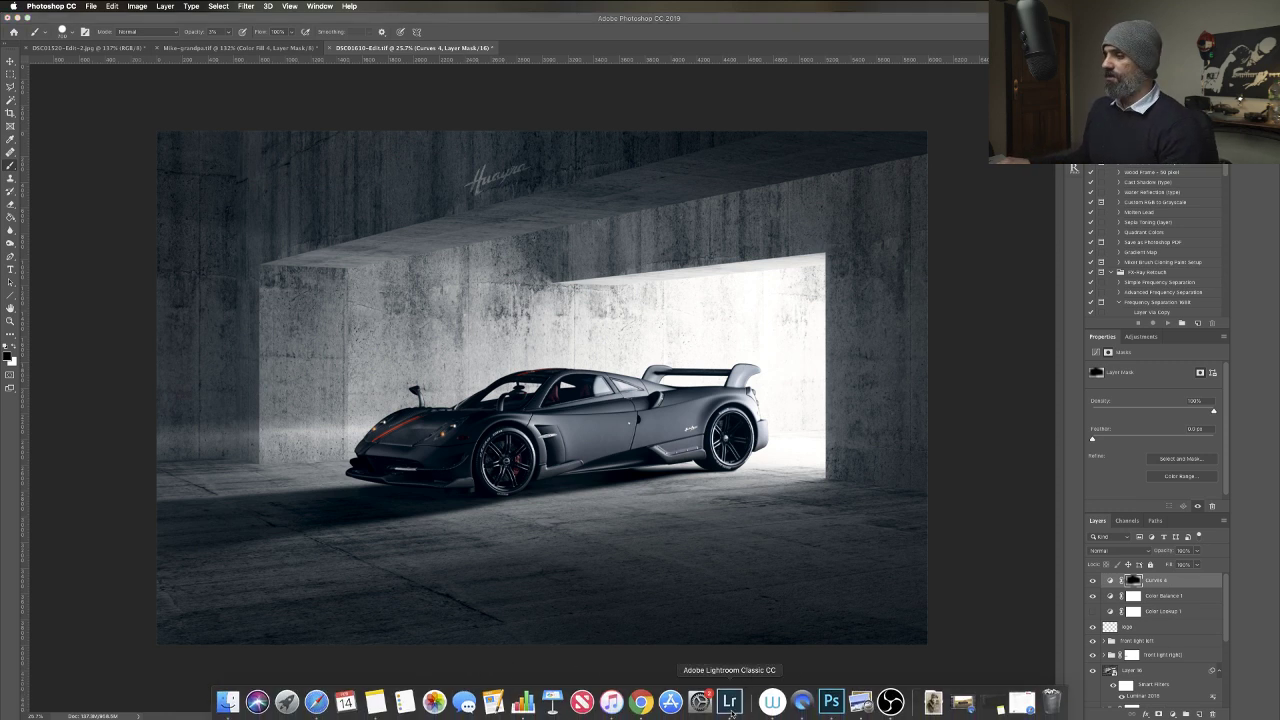
click(80, 6)
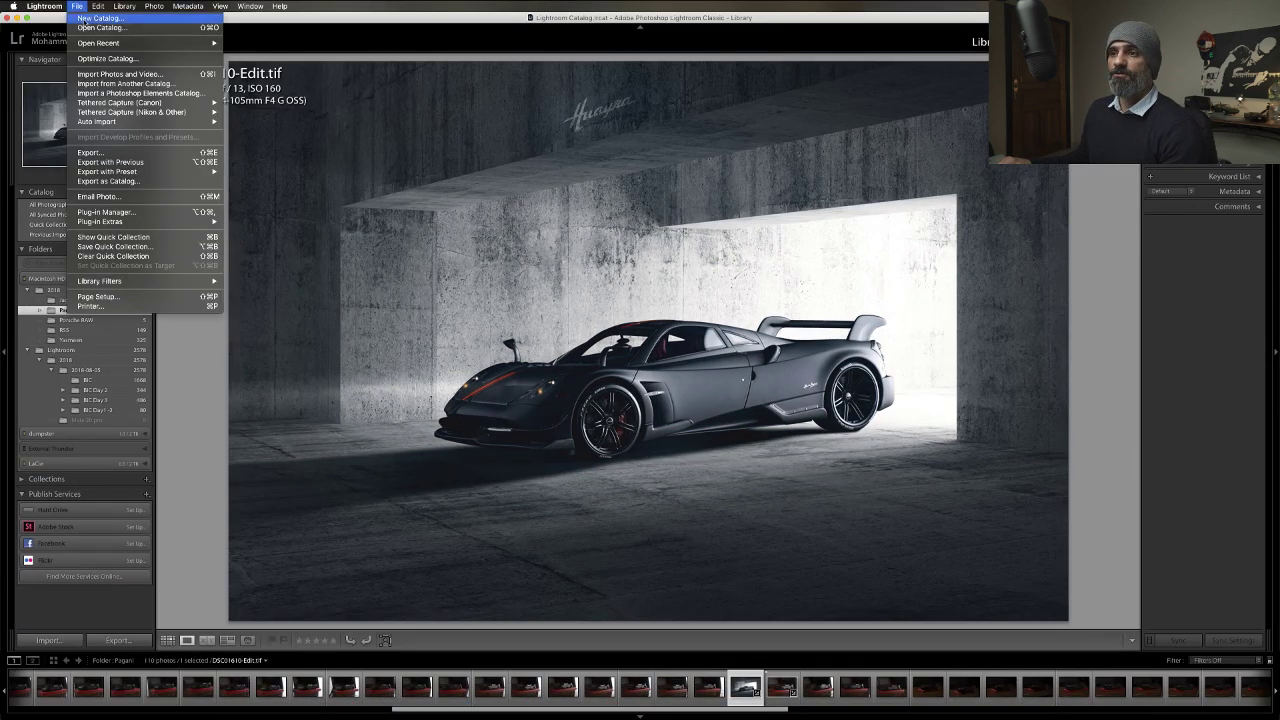
click(110, 153)
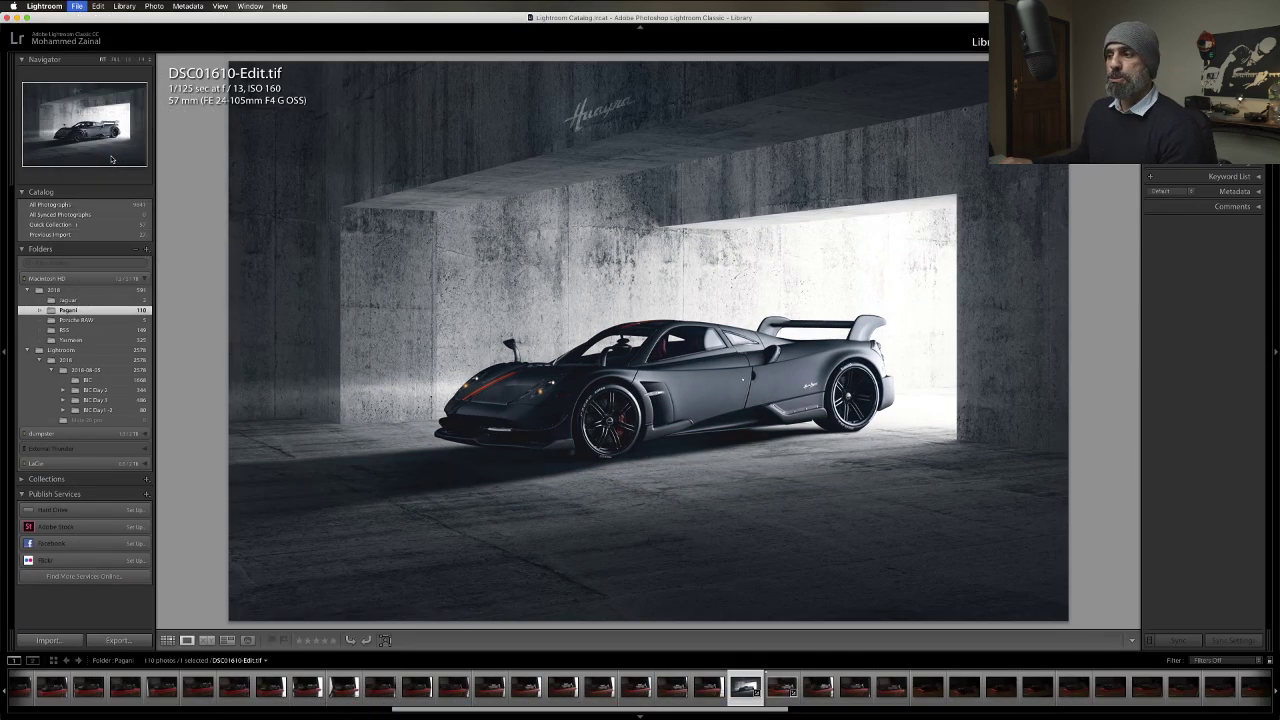
Set the JPEG quality to 100 in the export's file settings.
scroll(792, 247, down, 5)
scroll(792, 247, down, 2)
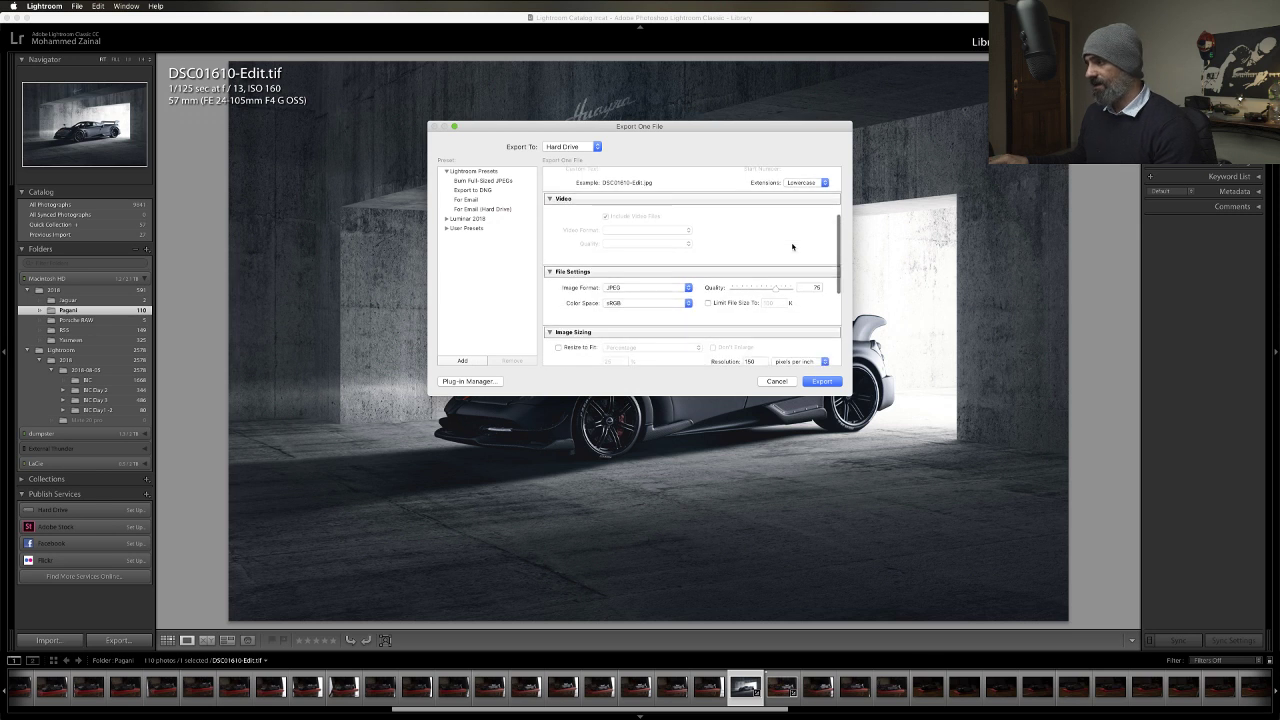
scroll(792, 247, down, 2)
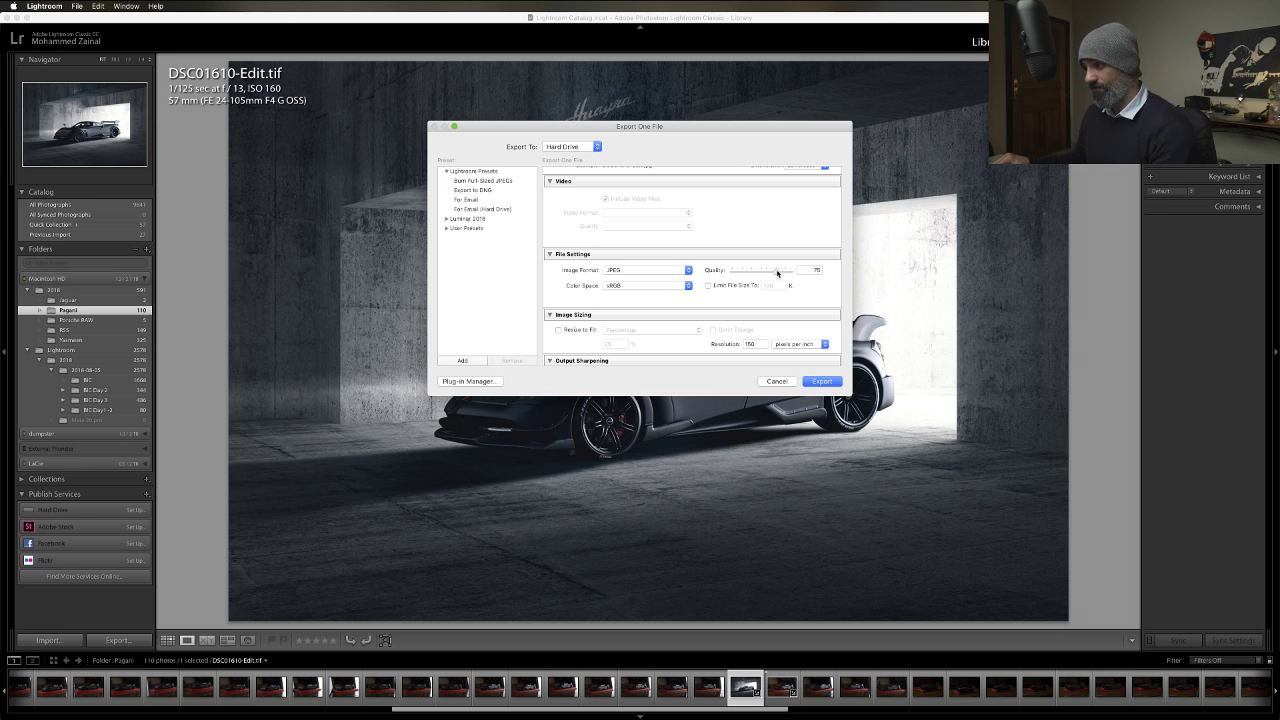
drag(778, 273, 786, 277)
scroll(786, 277, down, 3)
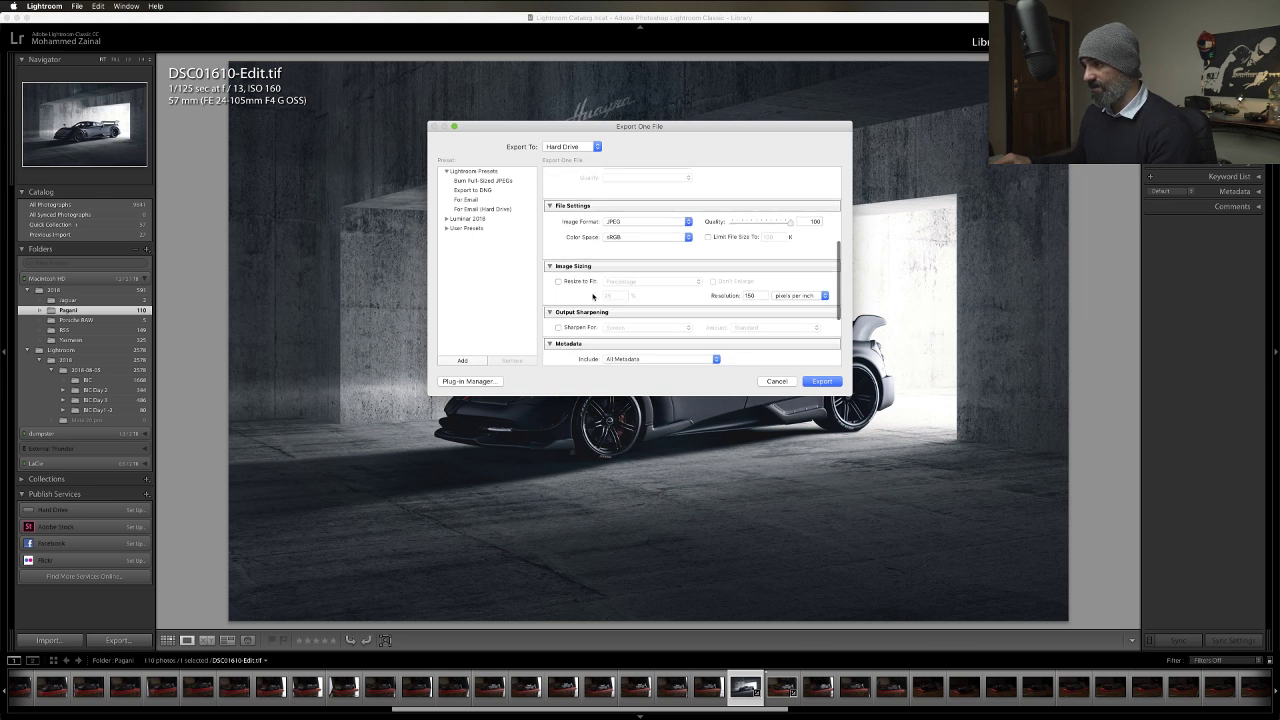
Review the export's resizing, resolution, sharpening, metadata, naming and destination options, and close the dialog without exporting.
scroll(706, 277, down, 4)
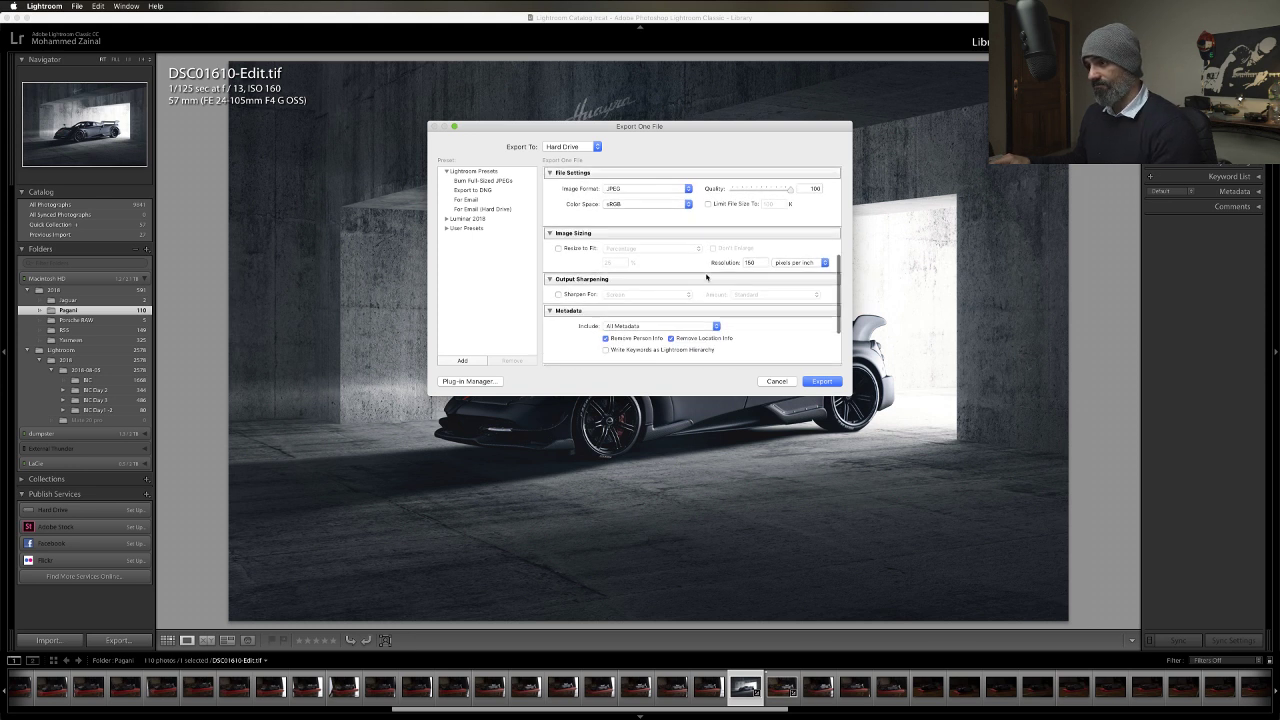
scroll(706, 277, down, 3)
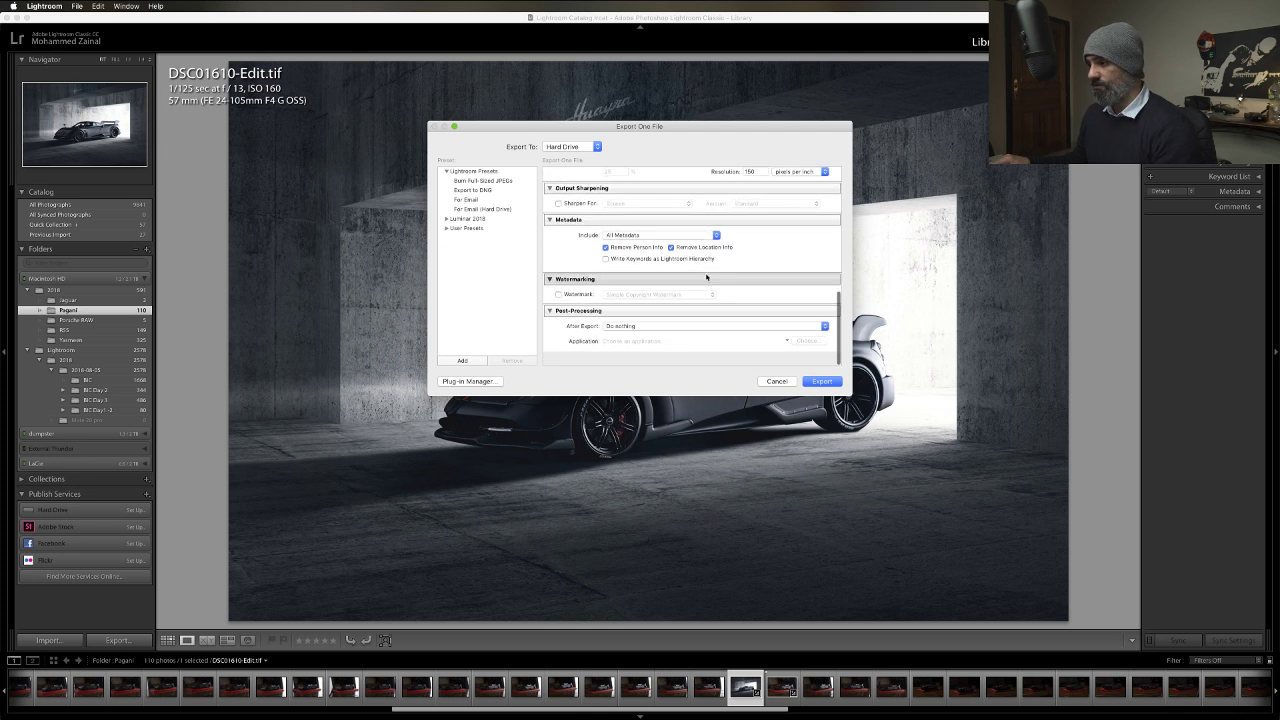
scroll(706, 277, up, 8)
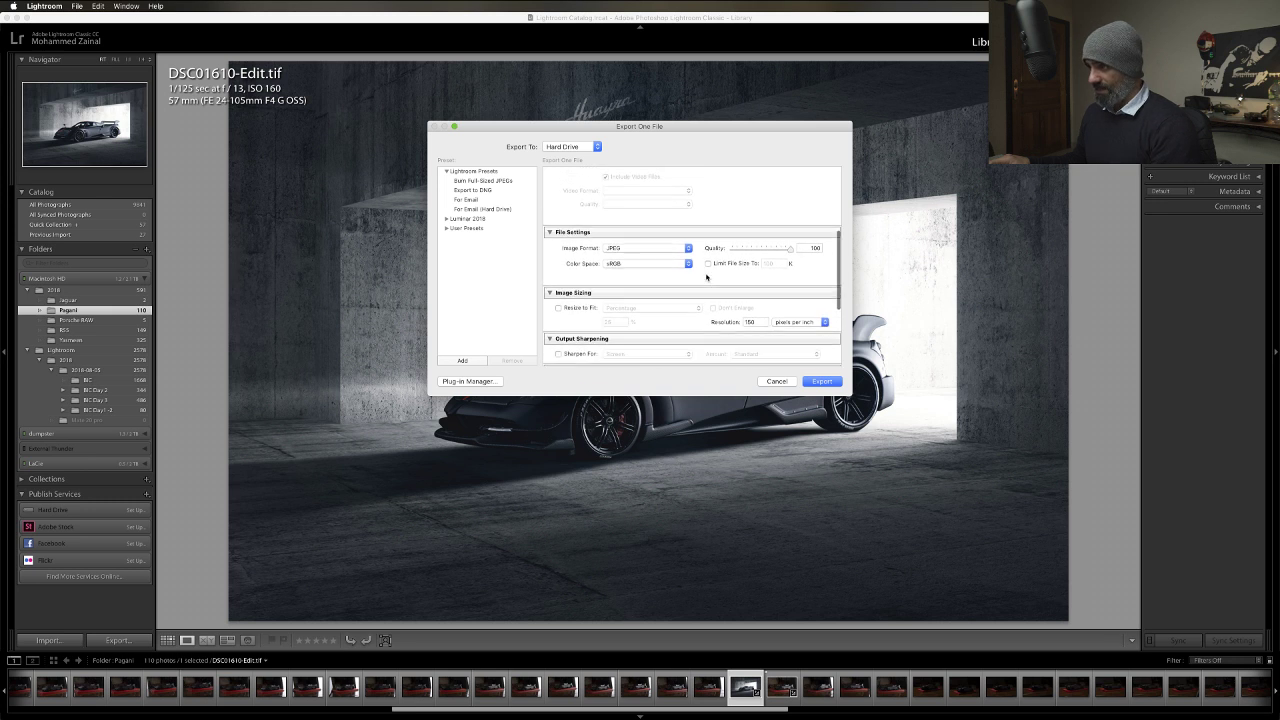
scroll(706, 277, up, 6)
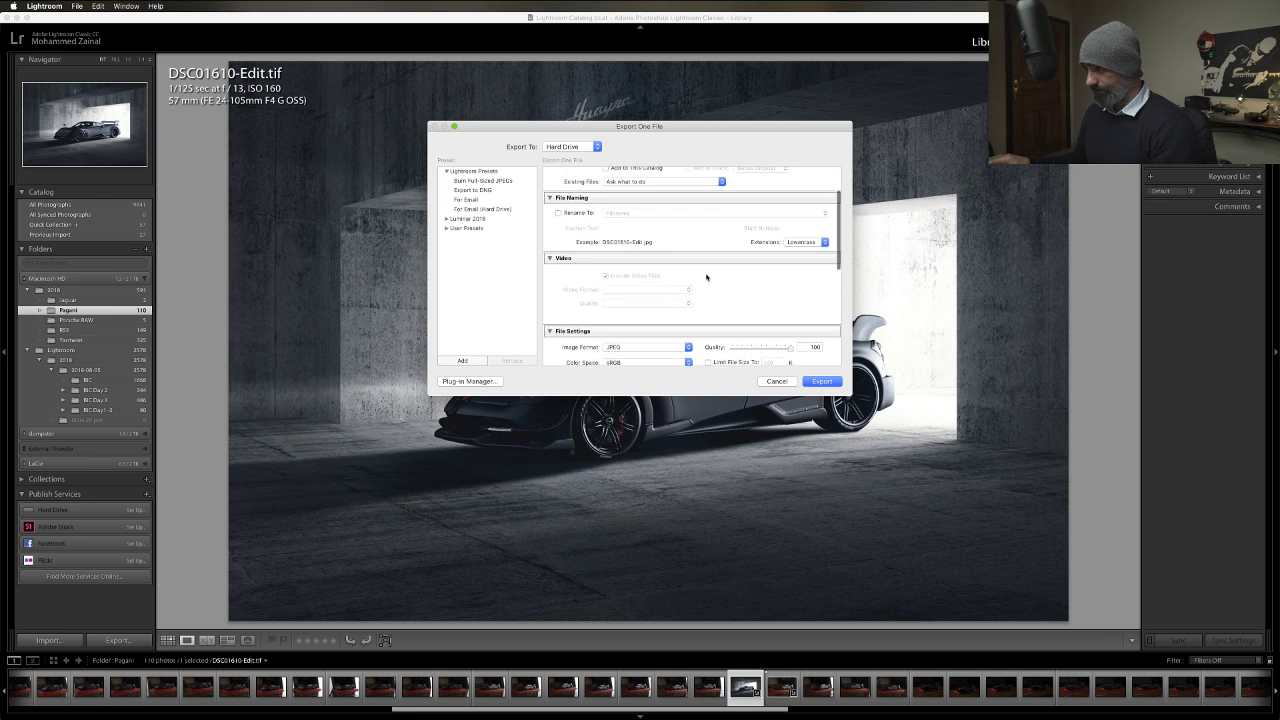
scroll(706, 277, up, 4)
scroll(706, 277, down, 5)
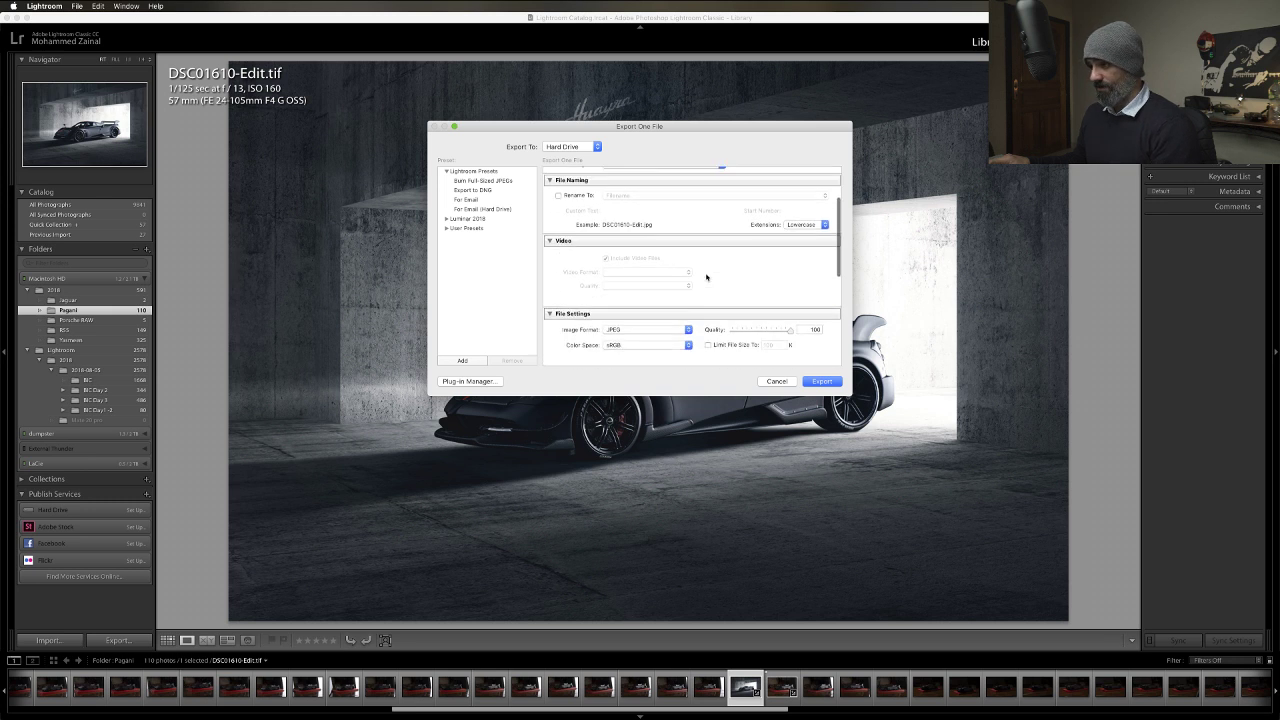
scroll(706, 277, down, 7)
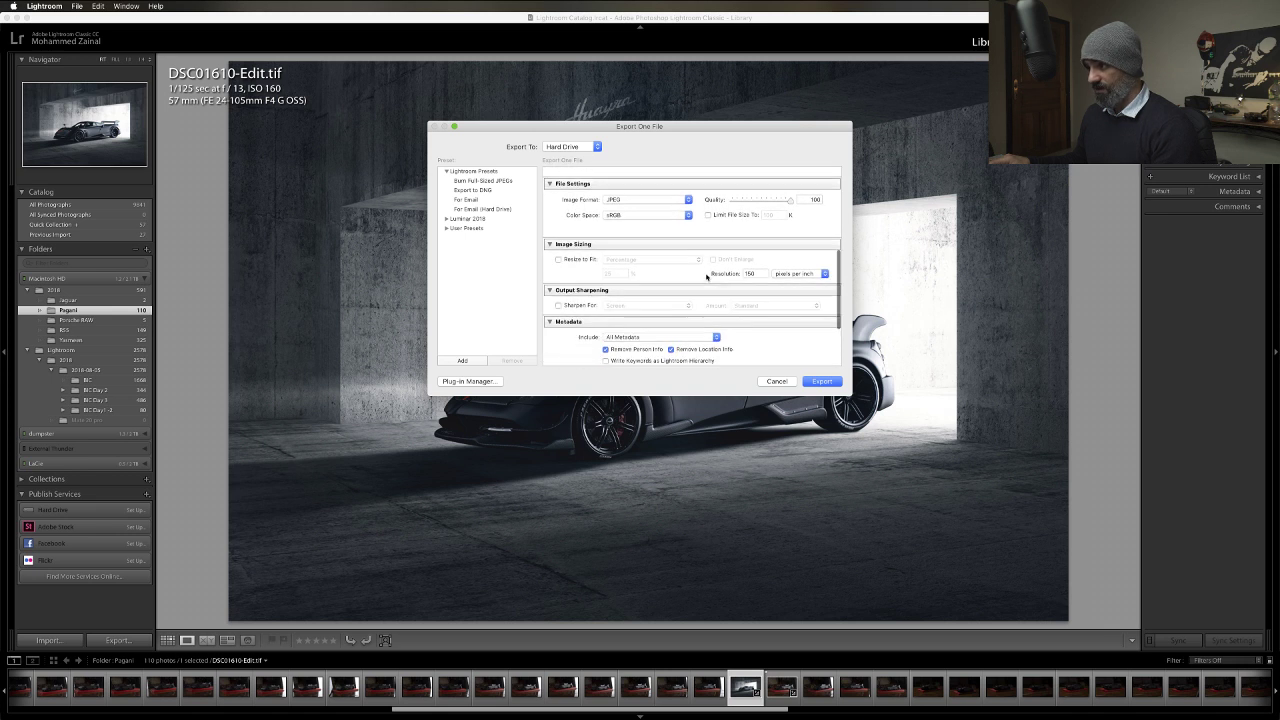
scroll(706, 277, down, 3)
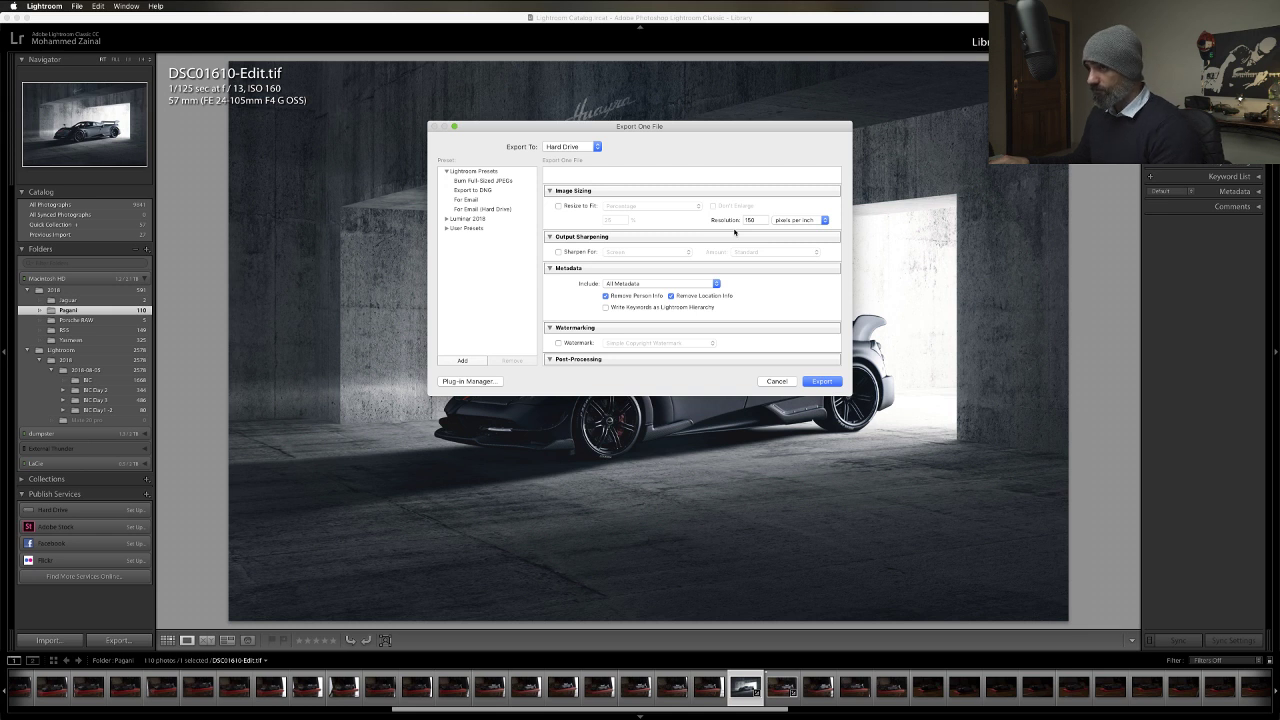
scroll(734, 234, up, 5)
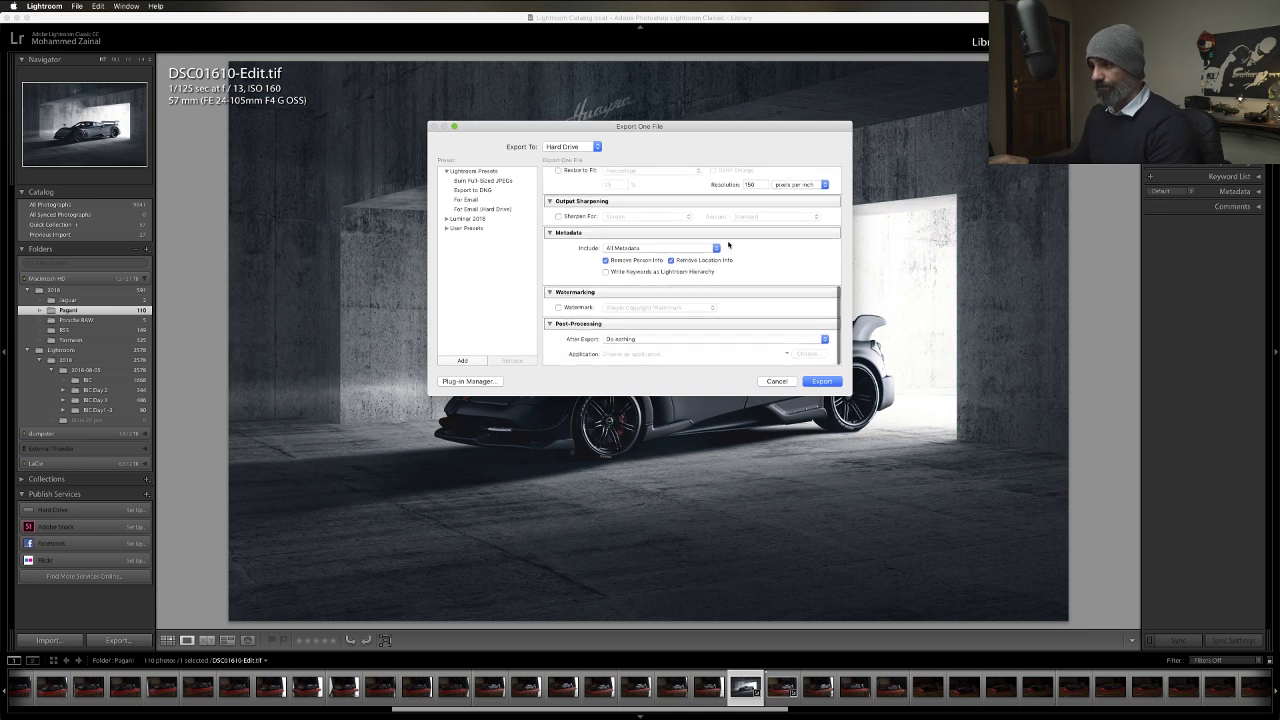
scroll(728, 243, up, 5)
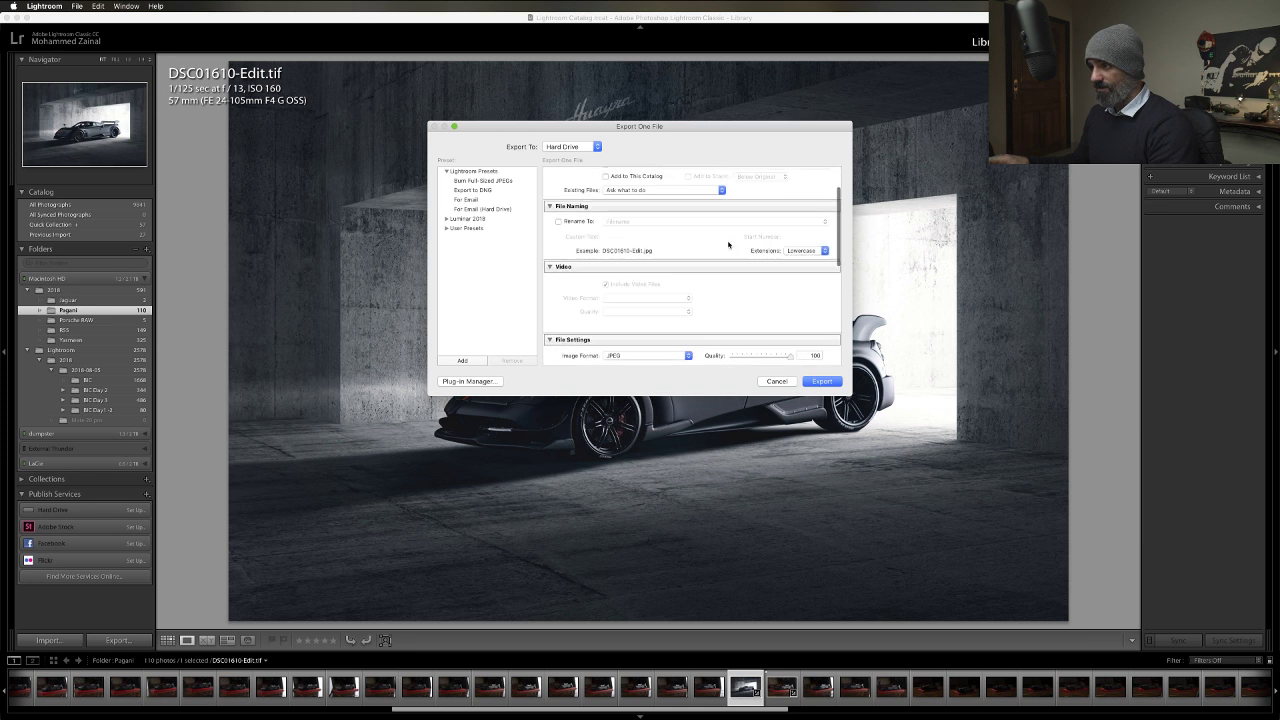
click(778, 381)
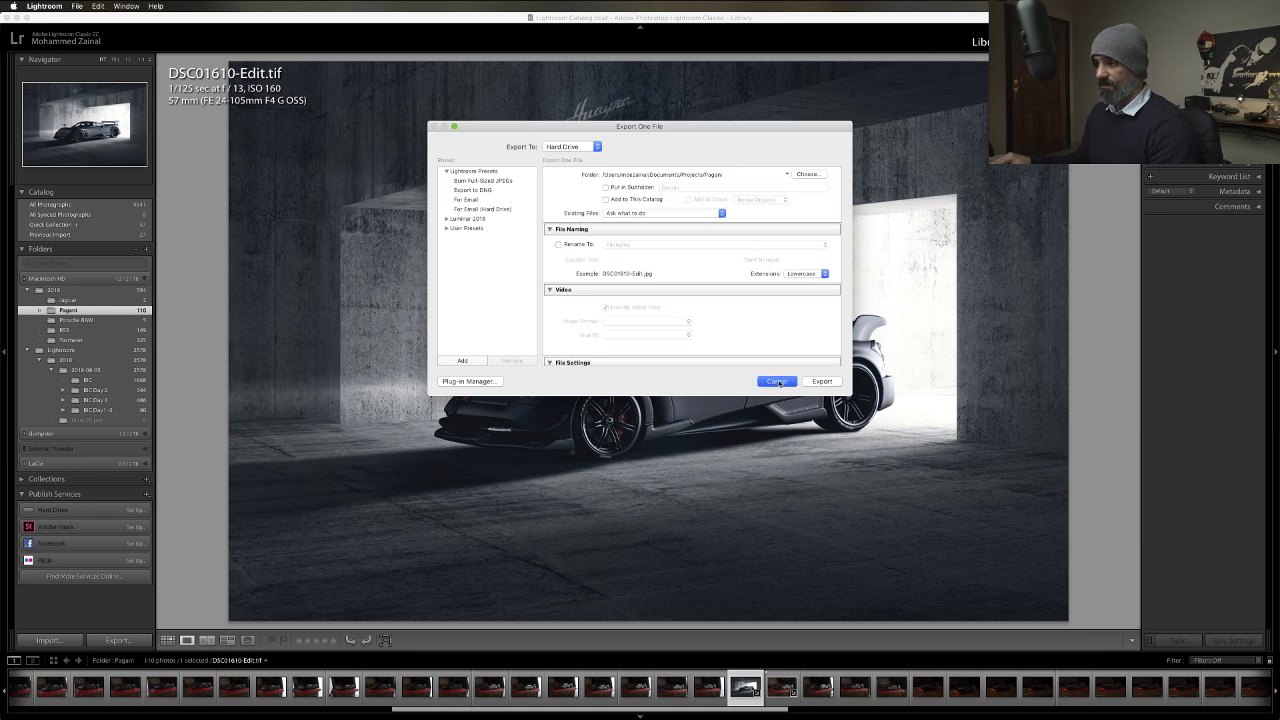
Open the photo in the Develop module and examine its Tone Curve, Split Toning and Detail settings, toggling the Split Toning effect.
key(d)
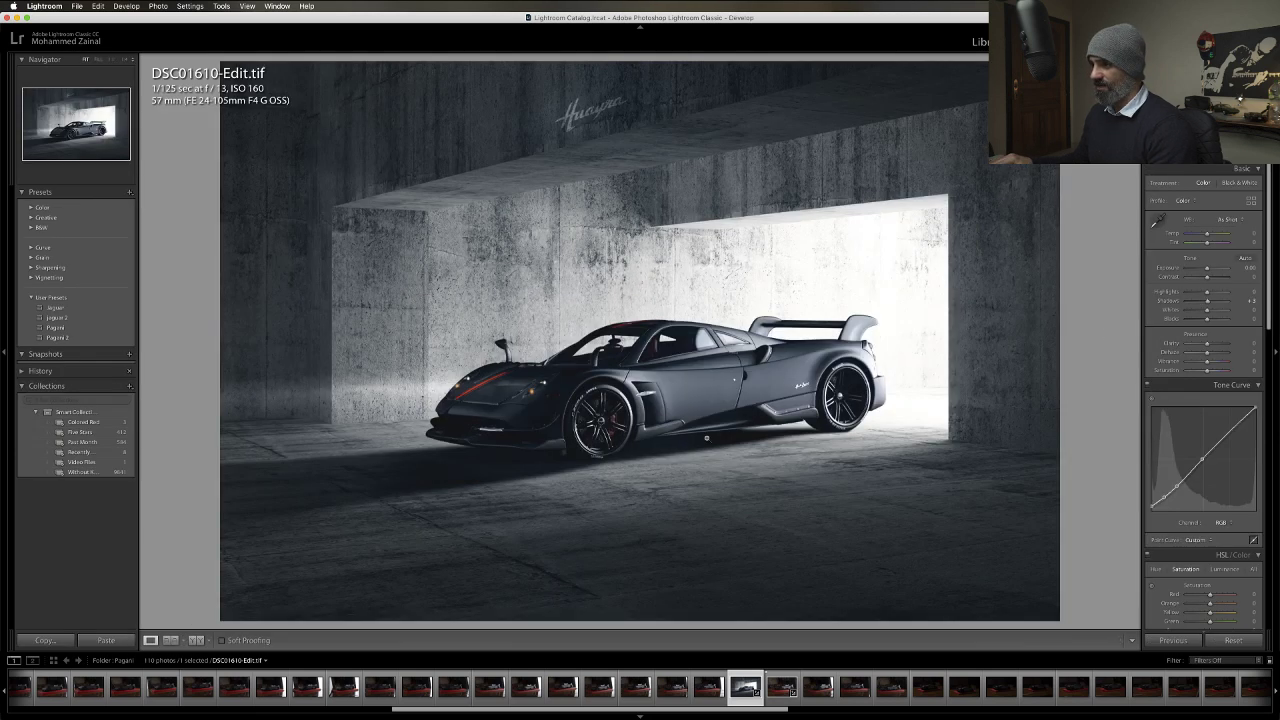
scroll(1175, 339, down, 1)
scroll(1175, 339, down, 10)
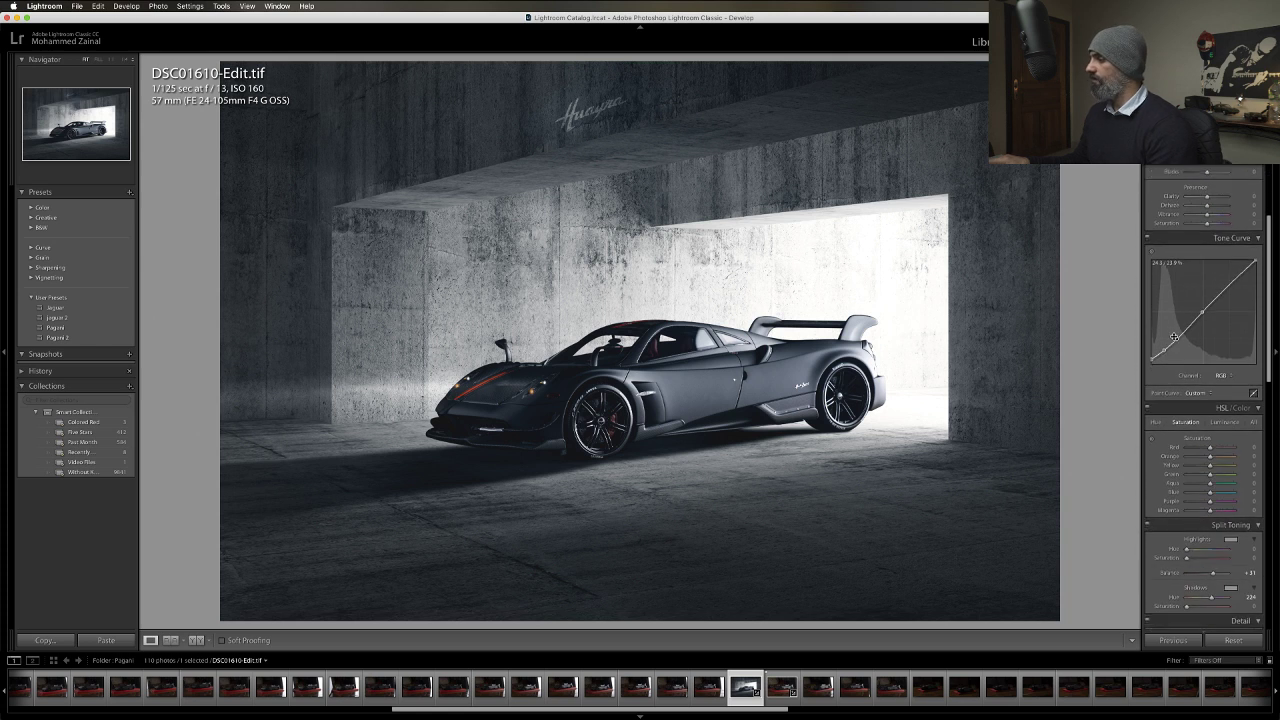
scroll(1175, 339, down, 4)
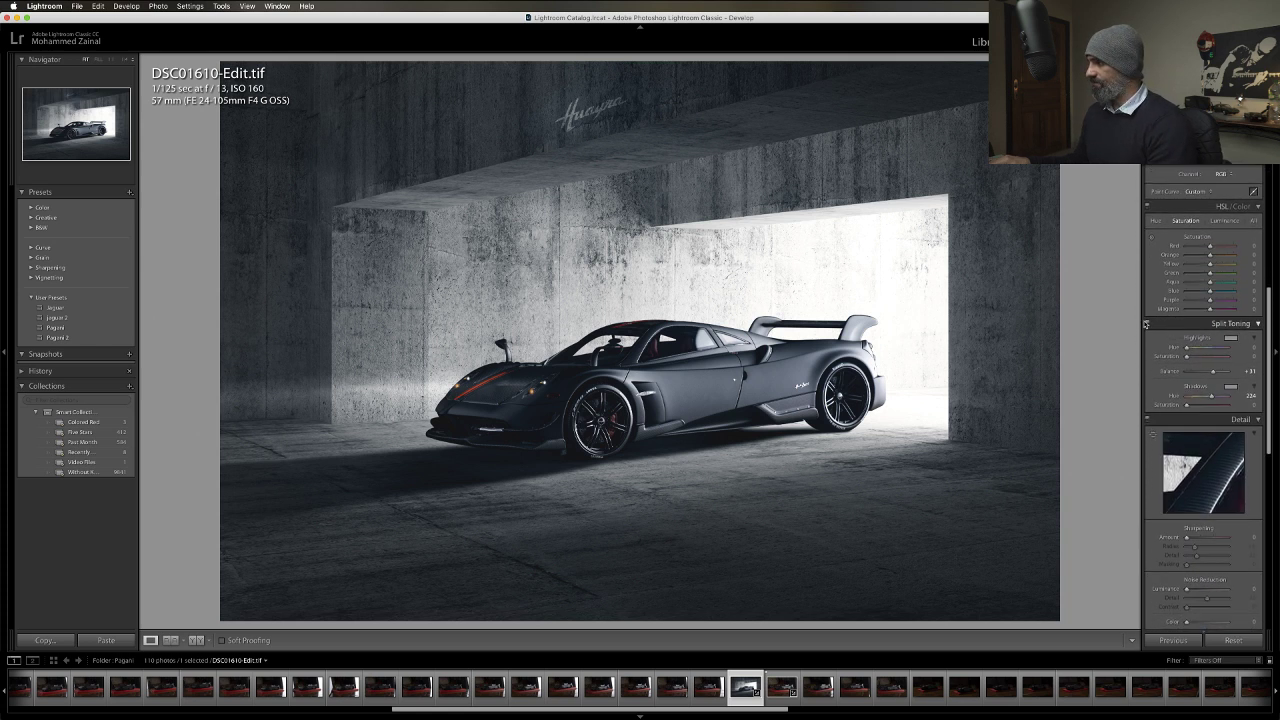
click(1146, 323)
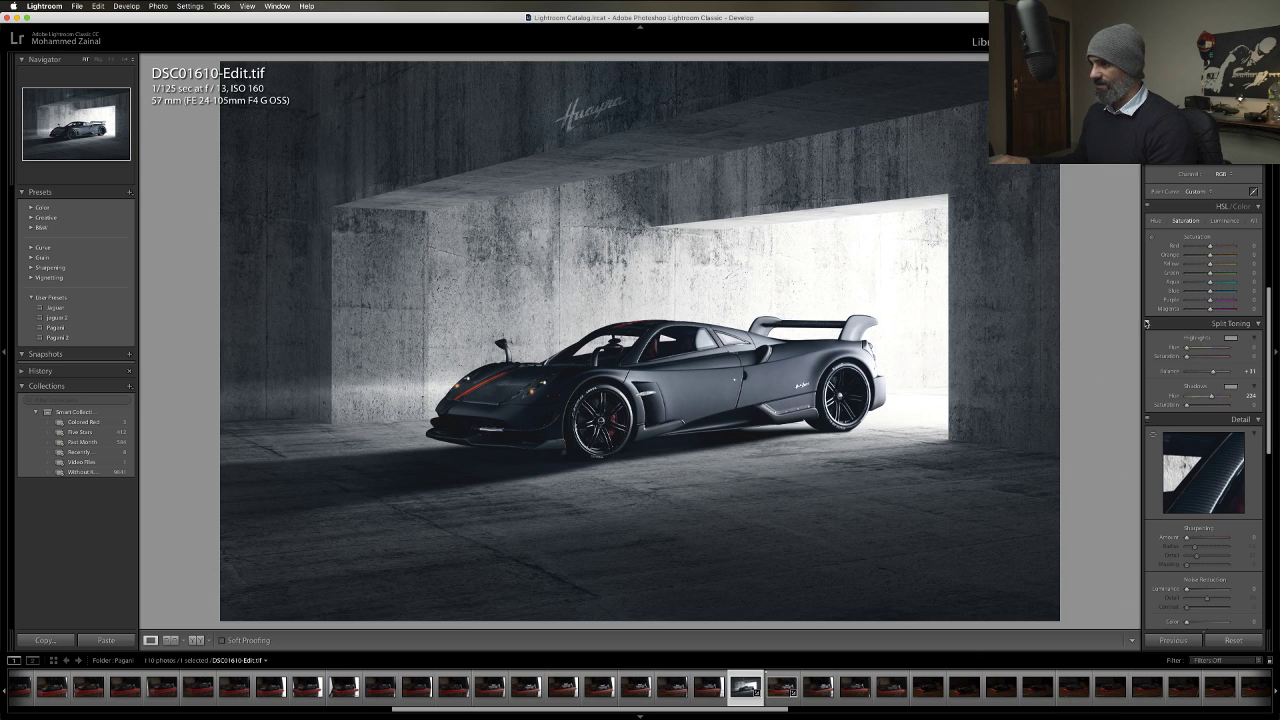
scroll(1170, 362, down, 10)
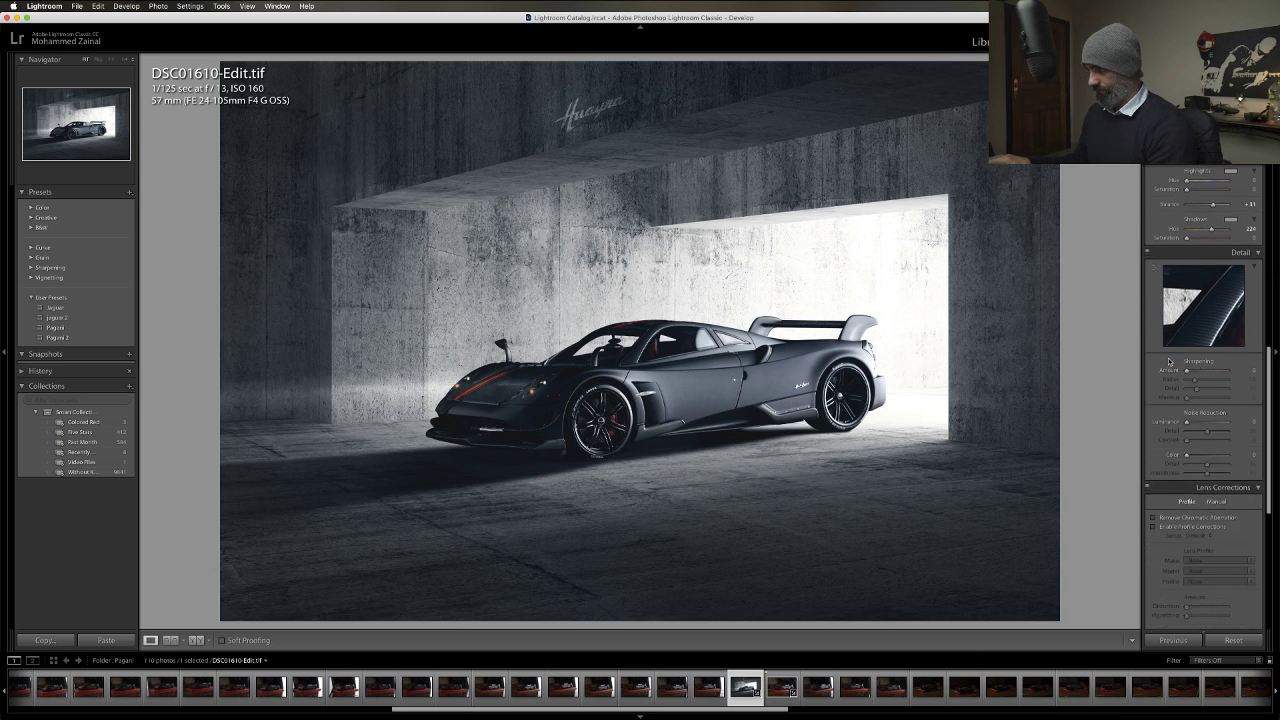
Switch to Chrome, copy the web address of the Shutterstock dark concrete interior image, and close the browser window.
scroll(1169, 362, down, 1)
scroll(1167, 359, up, 3)
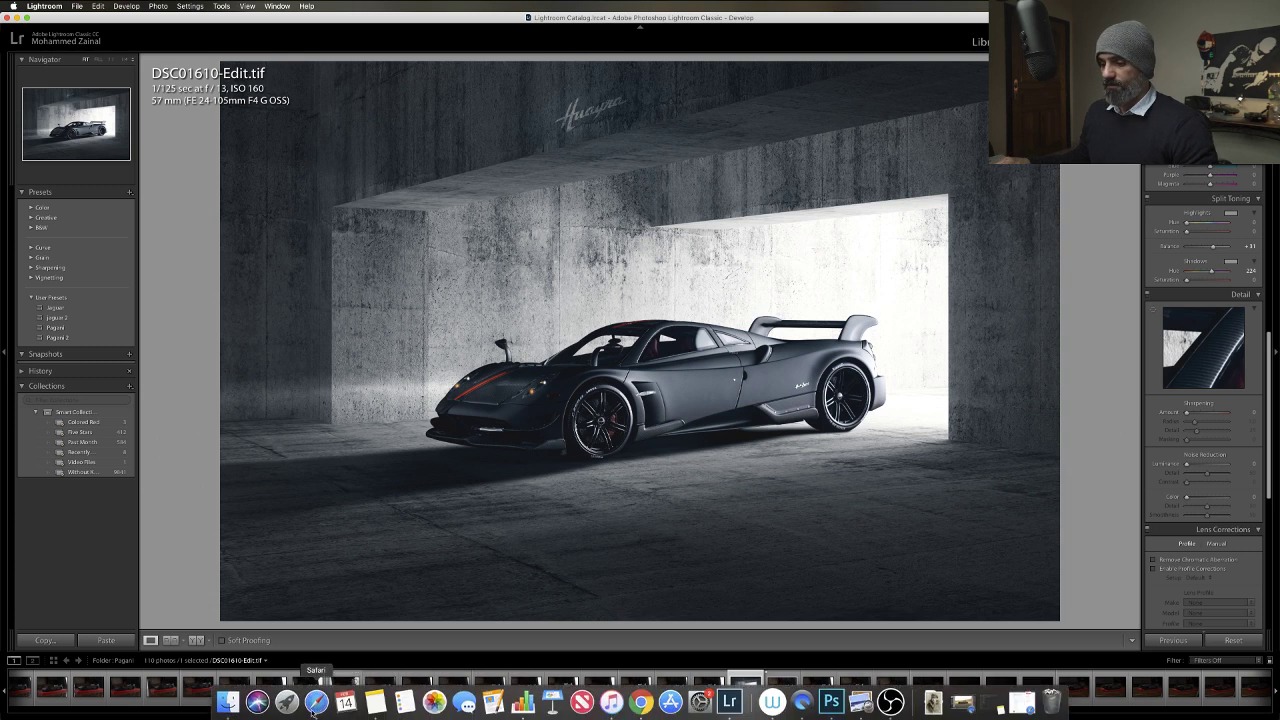
click(315, 703)
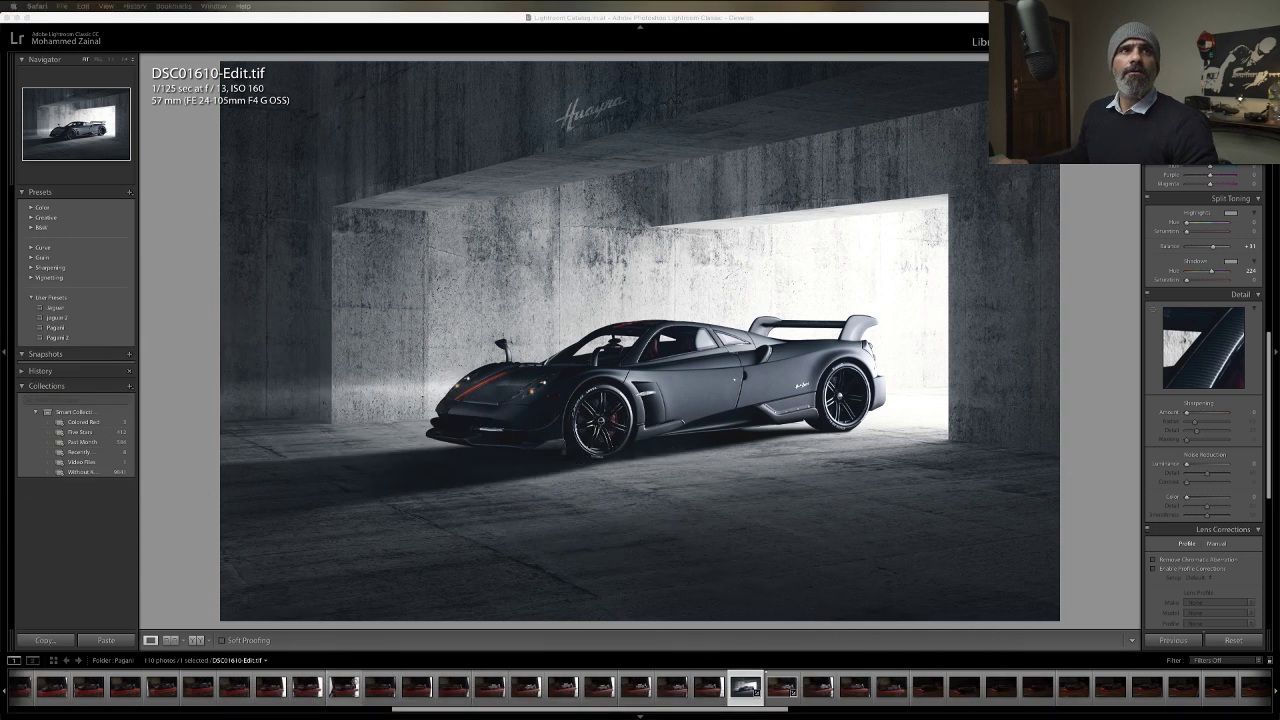
mouse_move(567, 708)
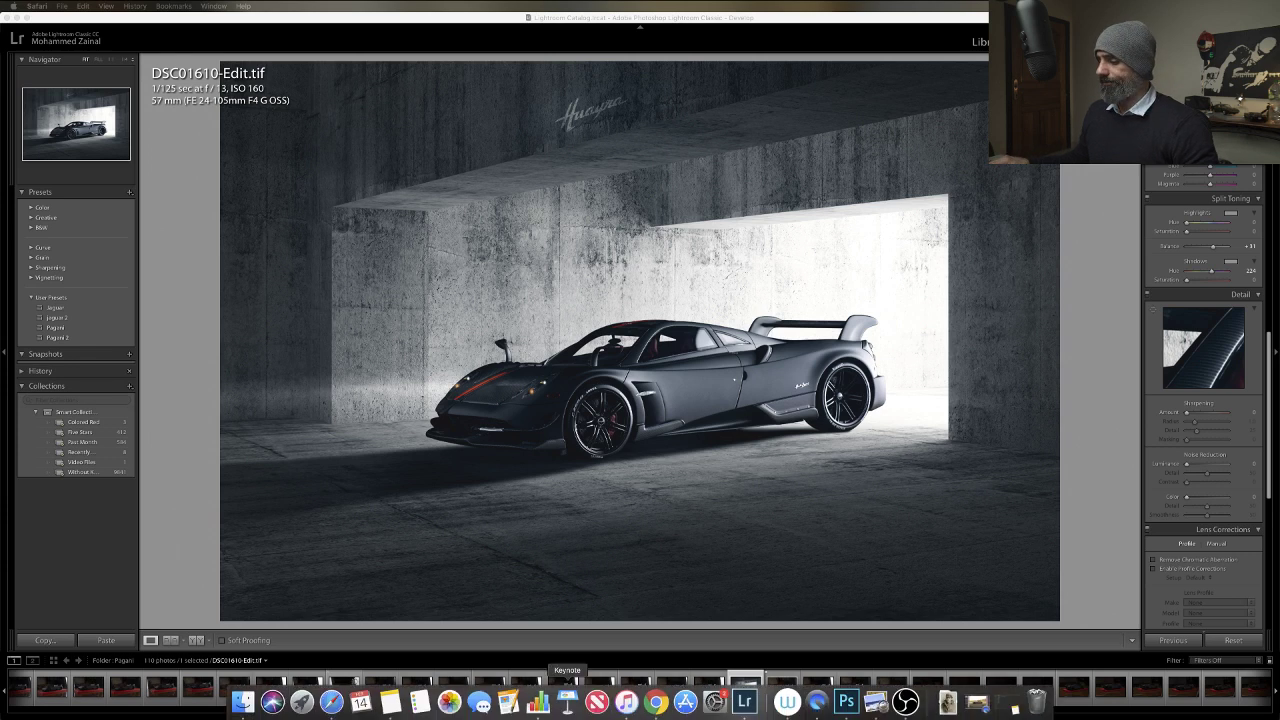
click(656, 703)
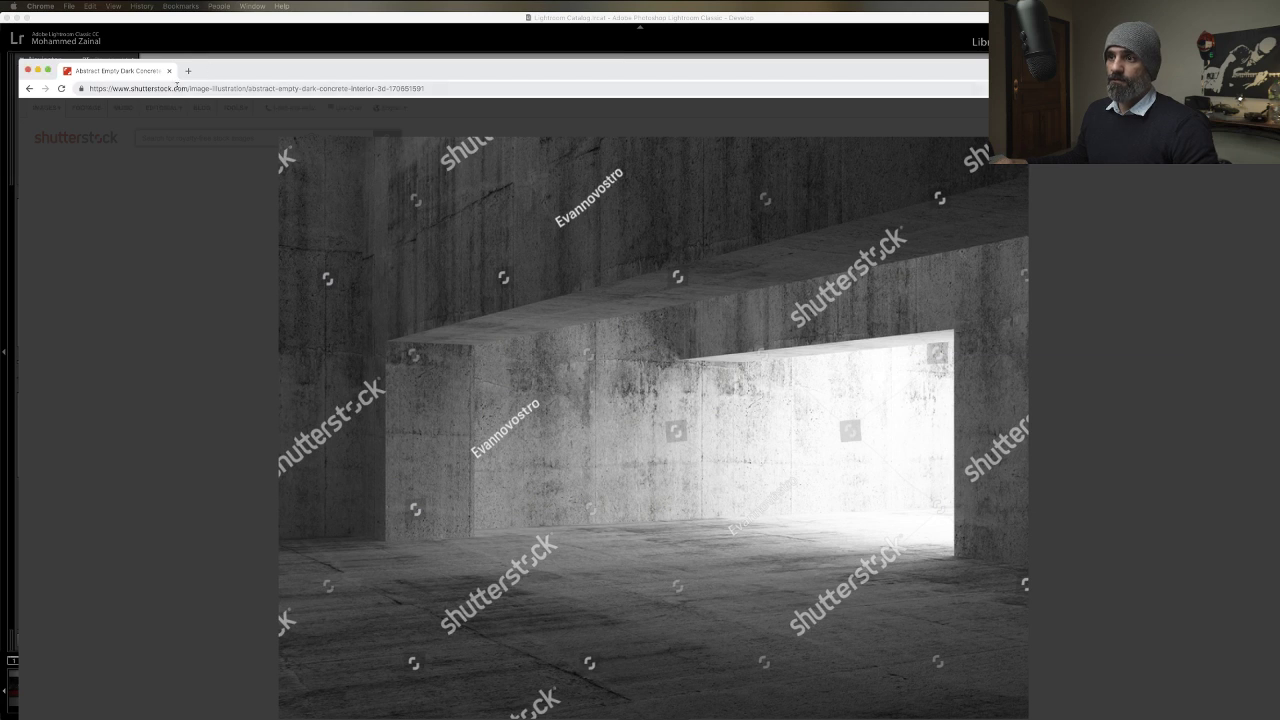
click(183, 88)
key(super+c)
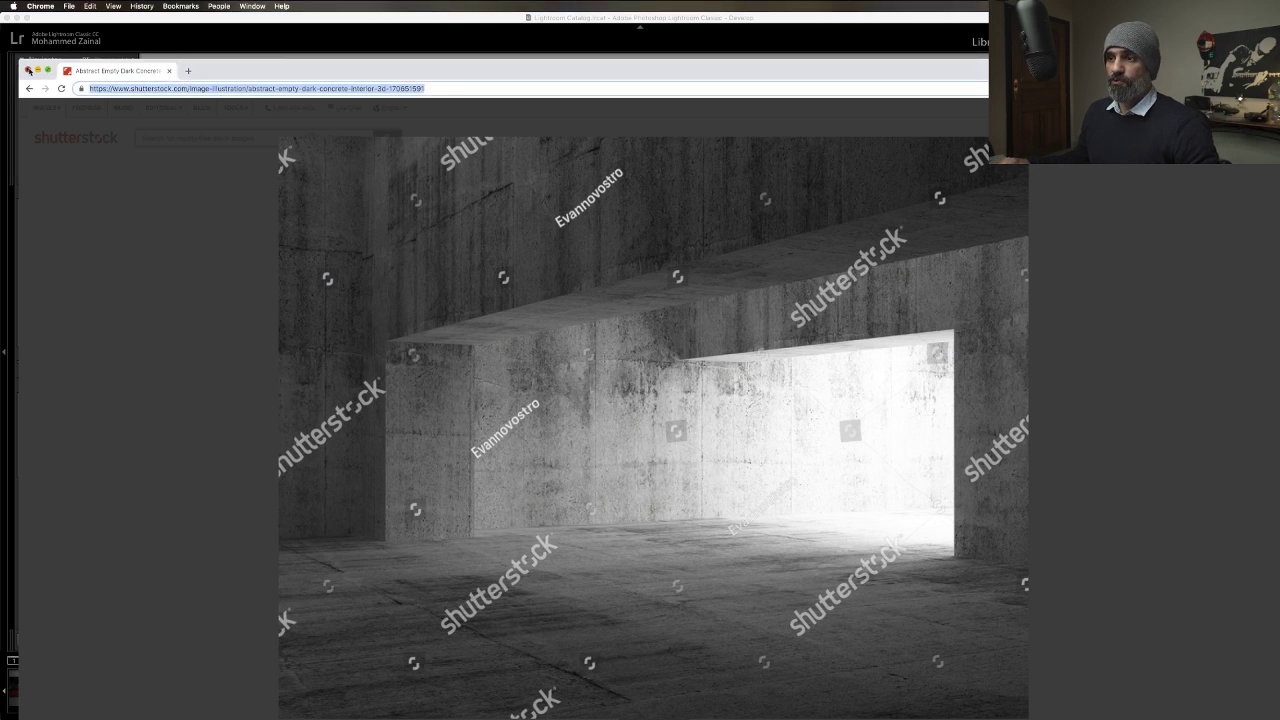
click(29, 70)
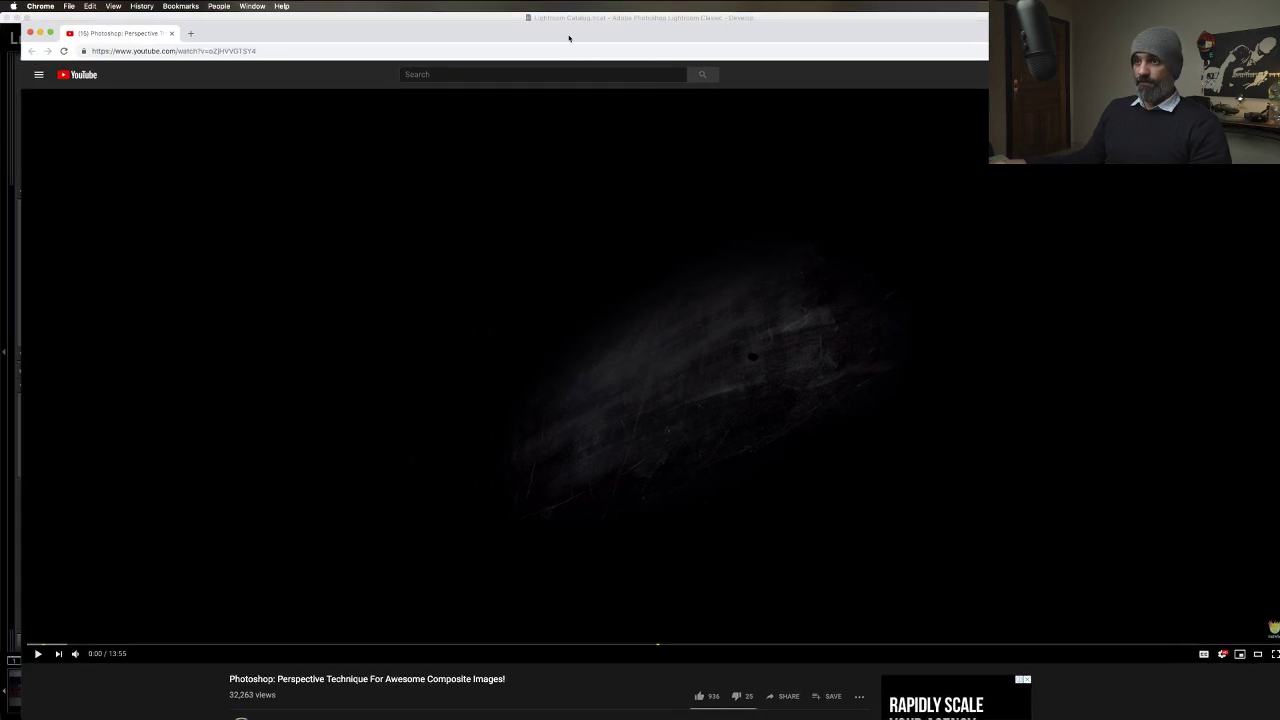
Play the start of the YouTube video "Photoshop: Perspective Technique For Awesome Composite Images!" and pause it at 0:22.
click(385, 212)
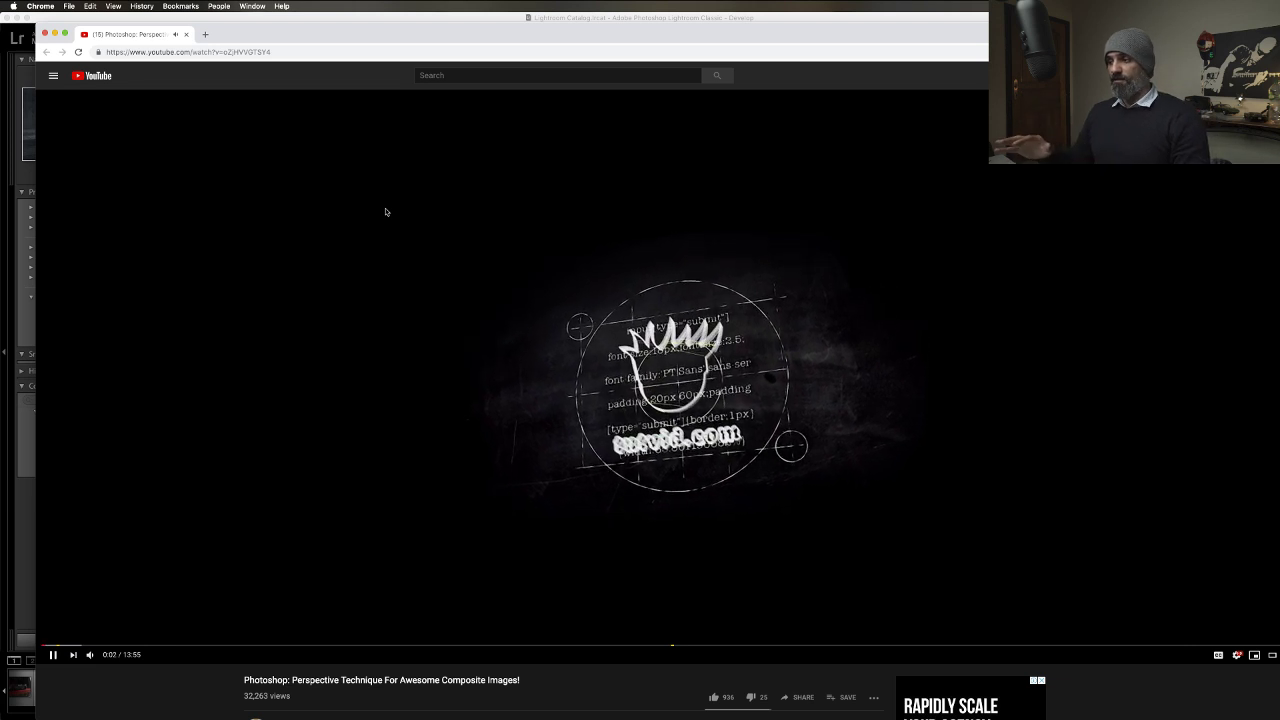
click(385, 212)
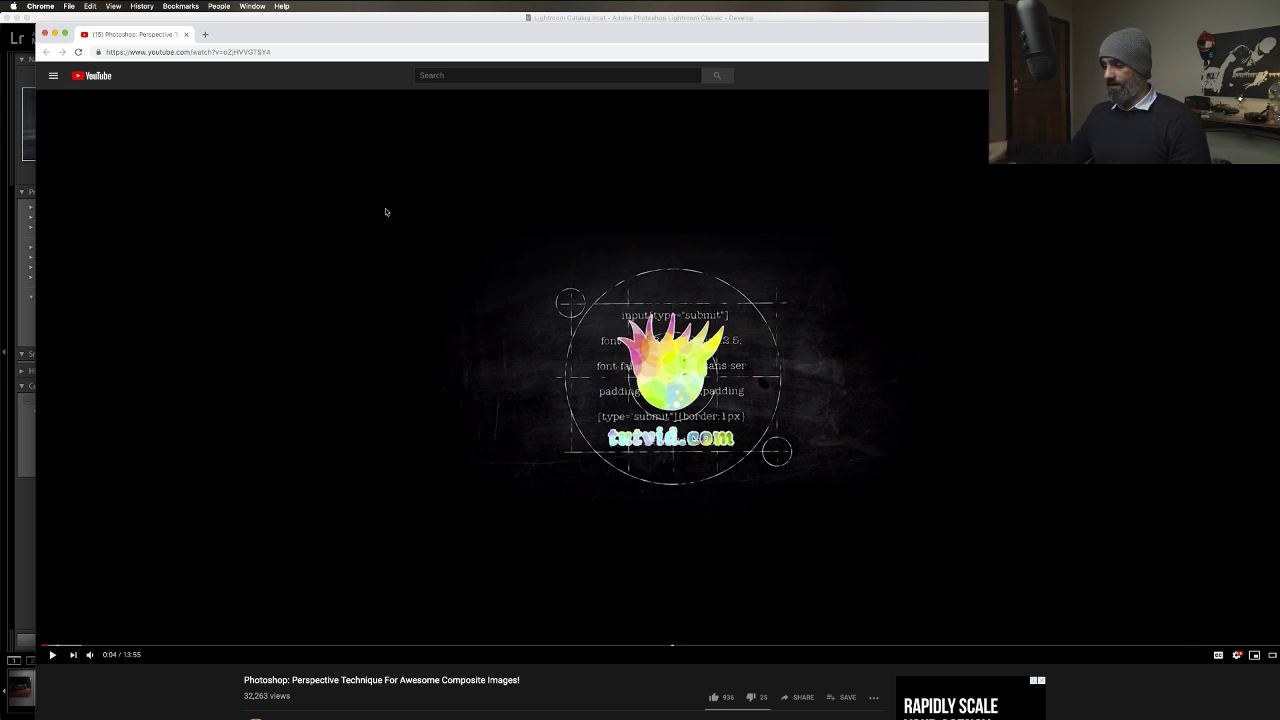
click(385, 212)
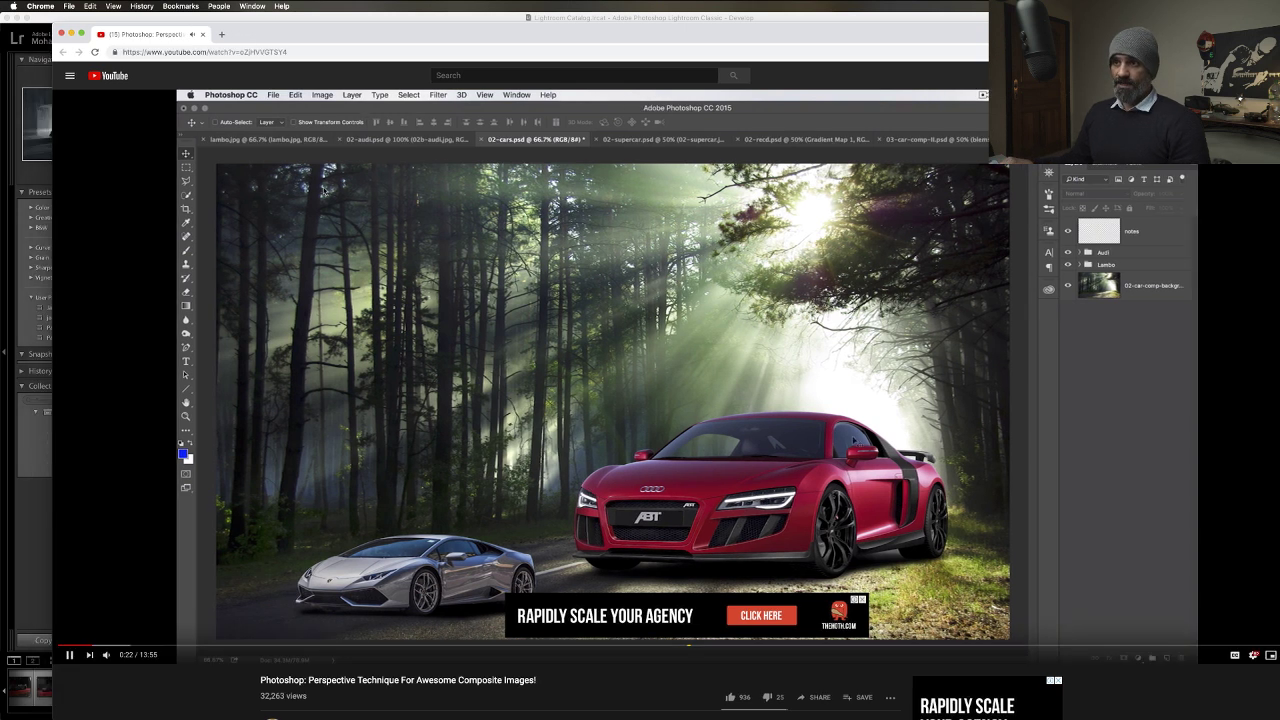
click(664, 155)
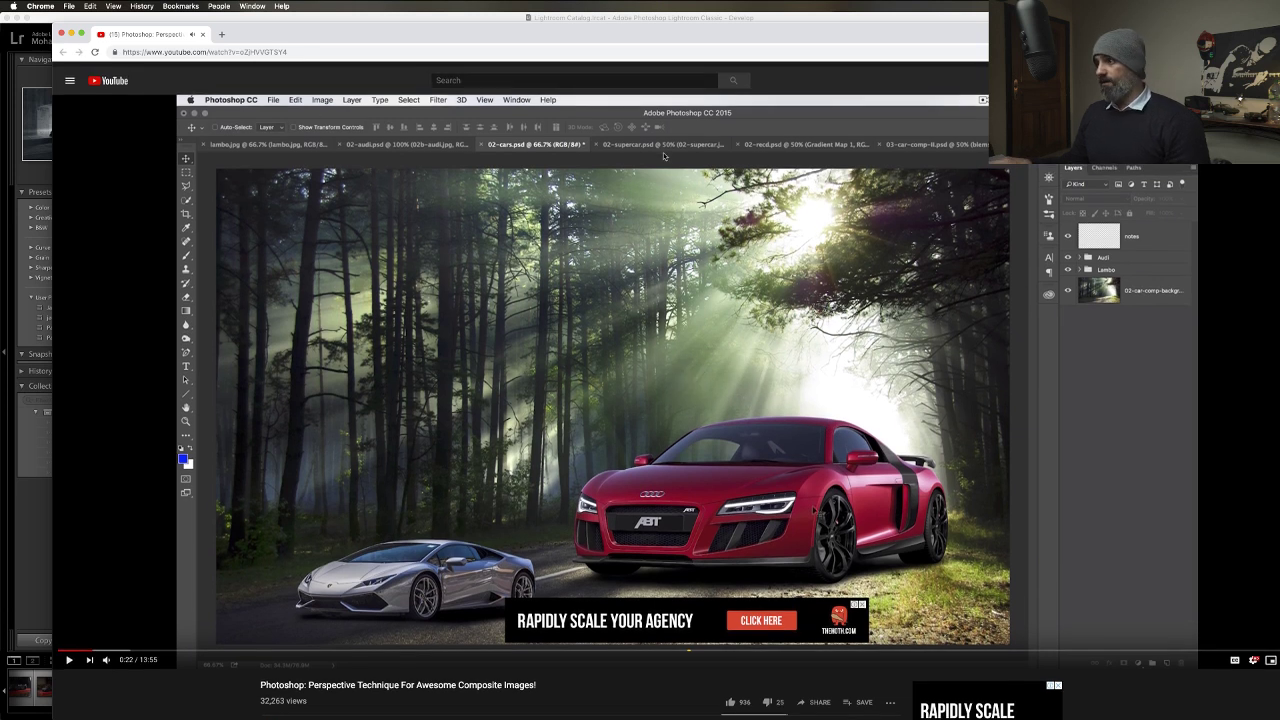
Search YouTube for "8t5mm".
click(512, 80)
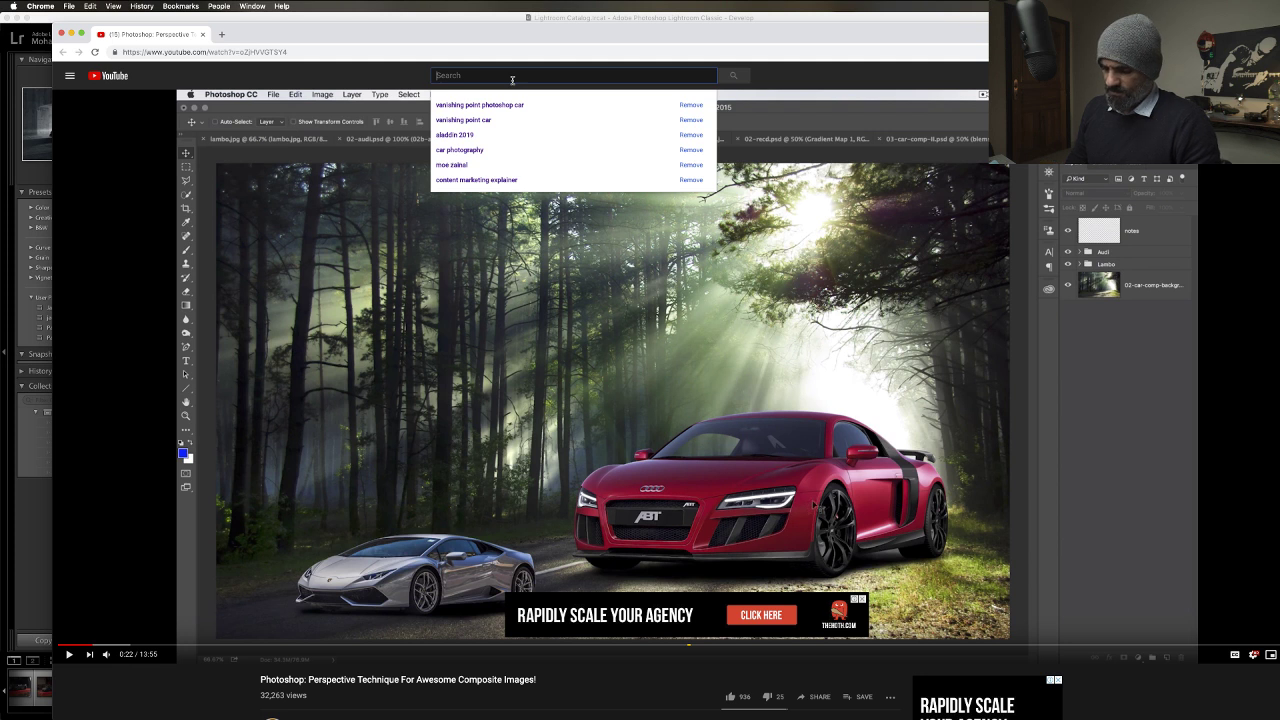
text(8t5)
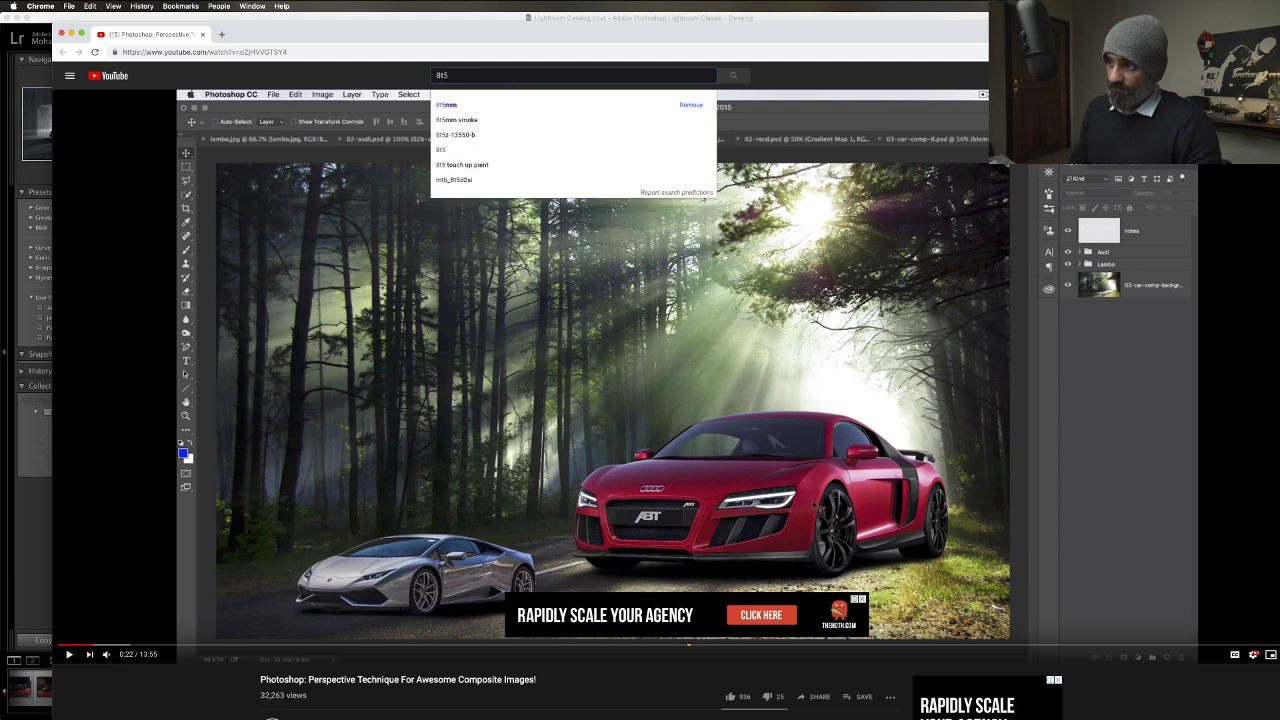
text(mm)
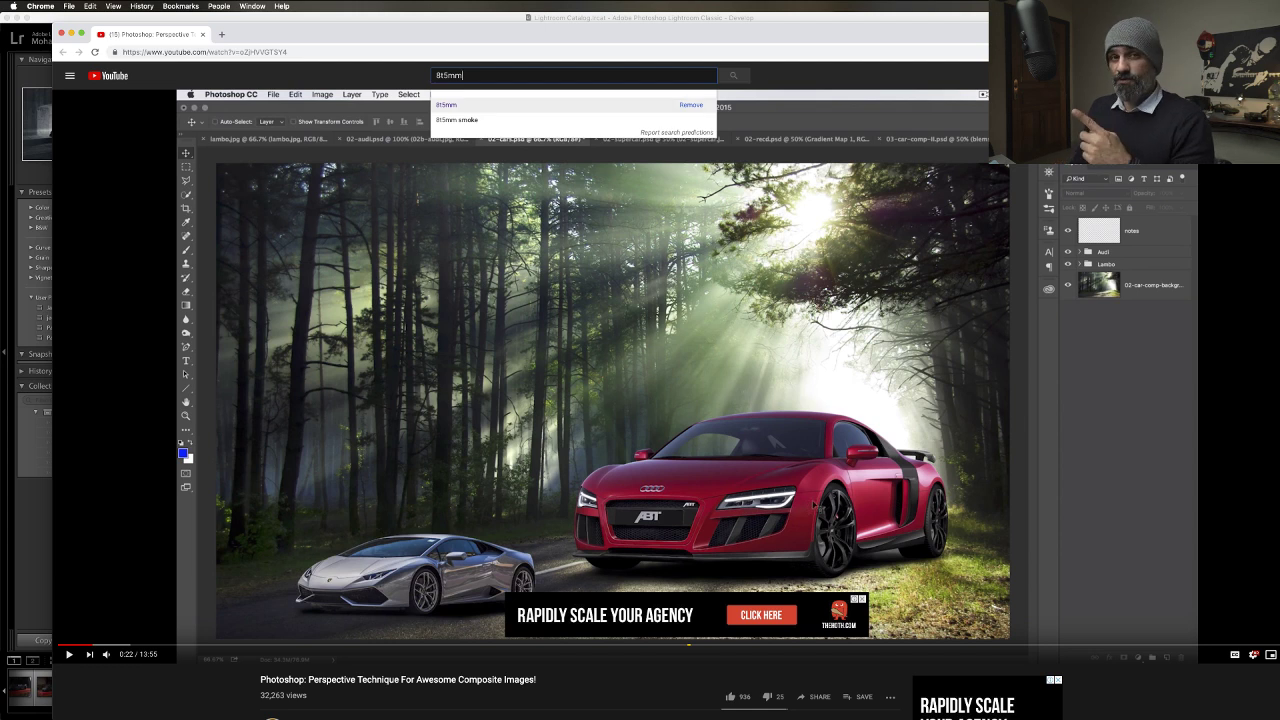
key(Return)
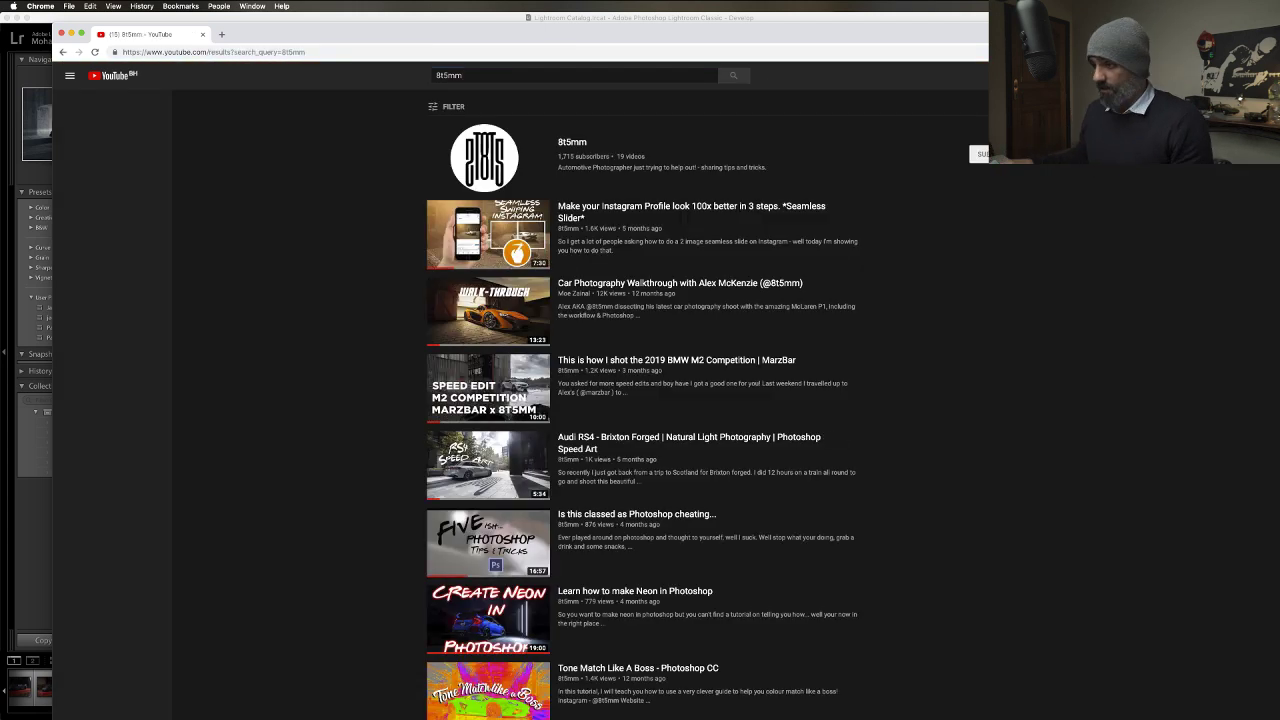
Find the video "Learn how to remove Reflections on Photoshop CC" among the search results and open it.
scroll(529, 309, down, 3)
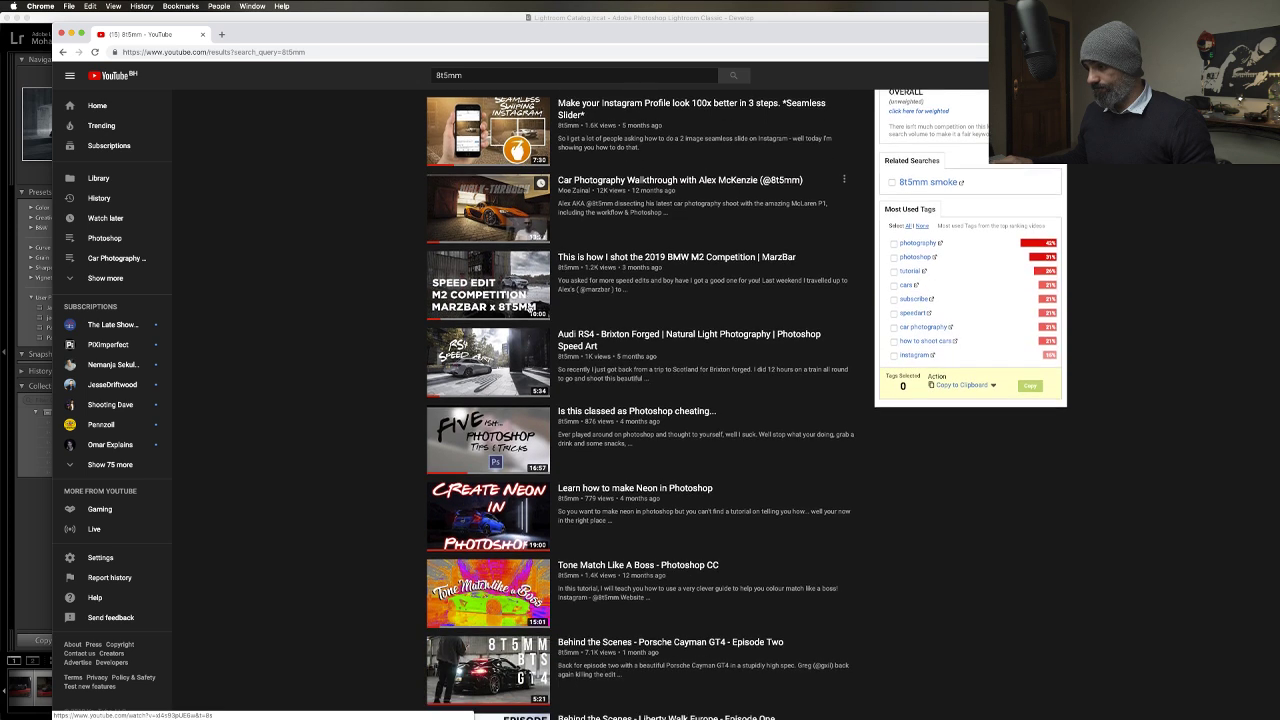
scroll(516, 483, down, 4)
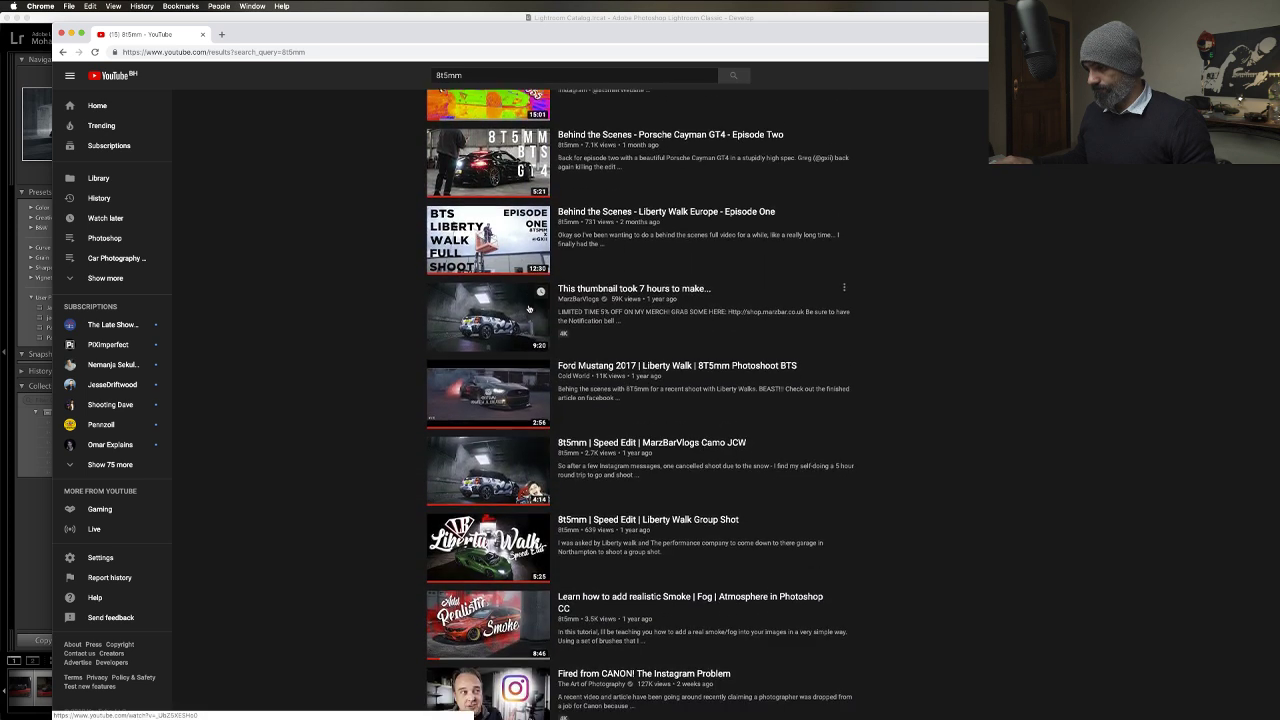
scroll(516, 483, down, 3)
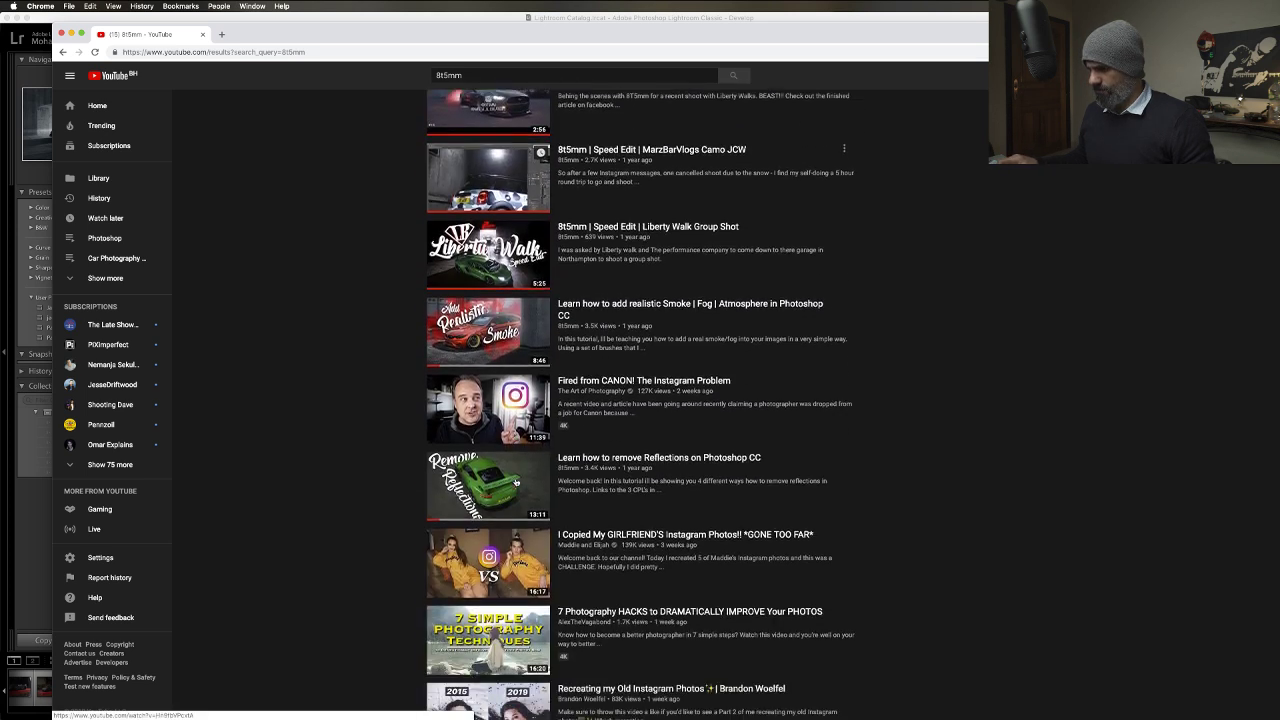
click(508, 479)
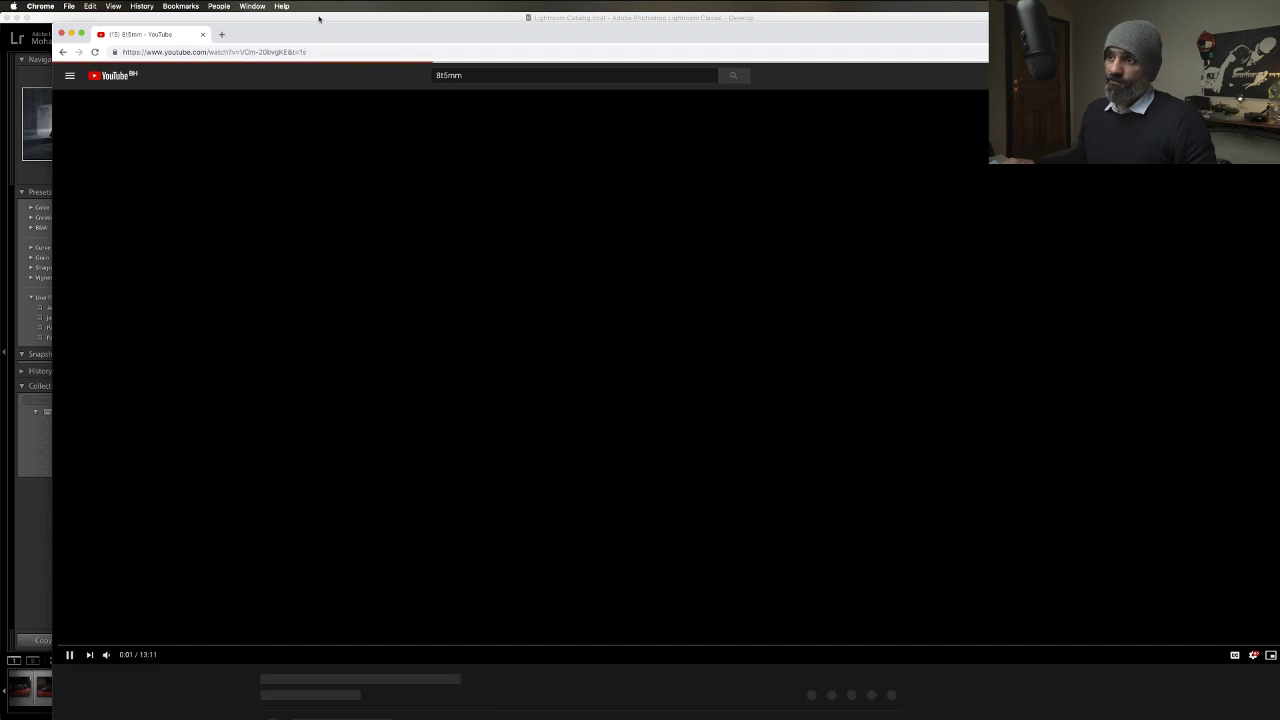
Select the reflections video's web address, pause the video and close the browser window.
click(284, 52)
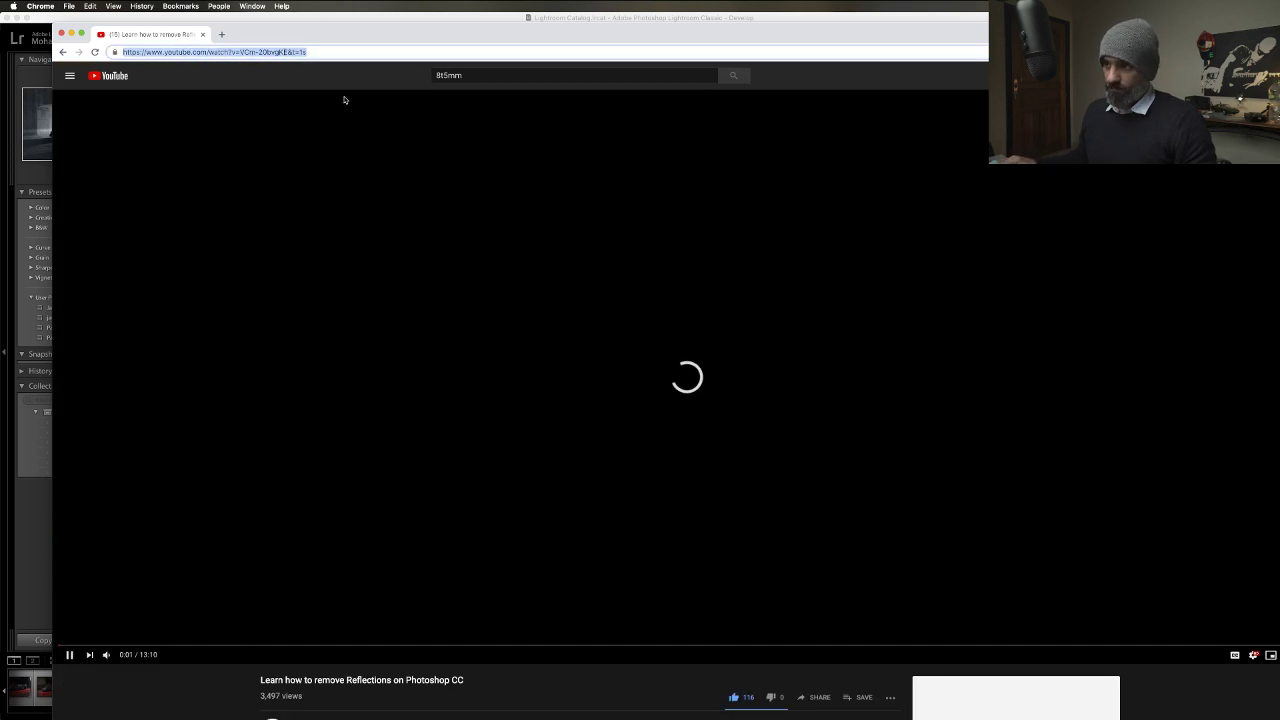
click(219, 173)
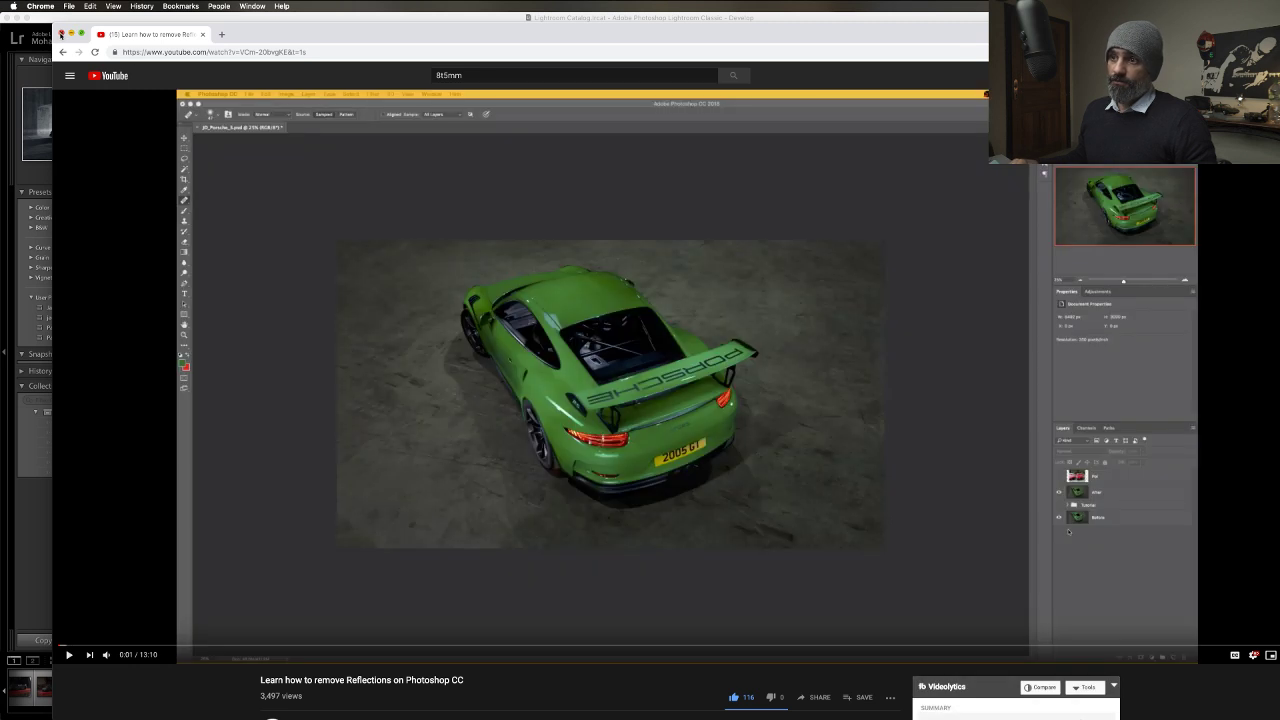
click(60, 34)
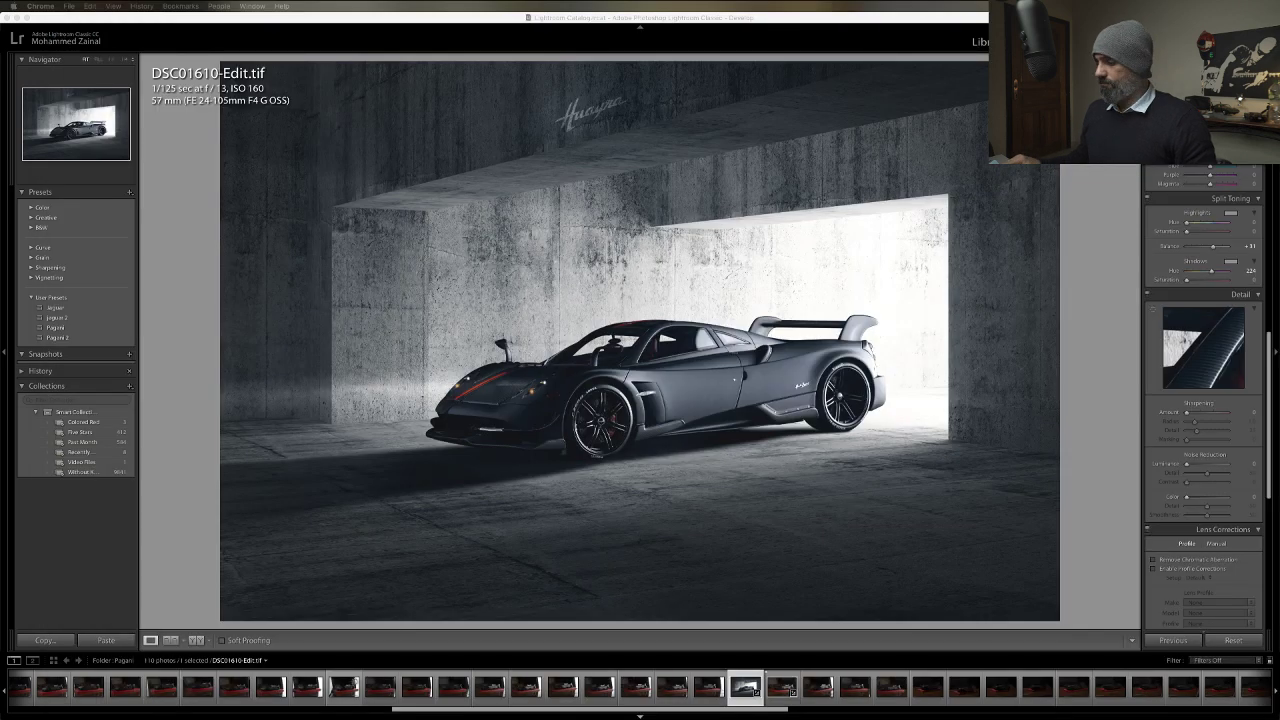
mouse_move(630, 710)
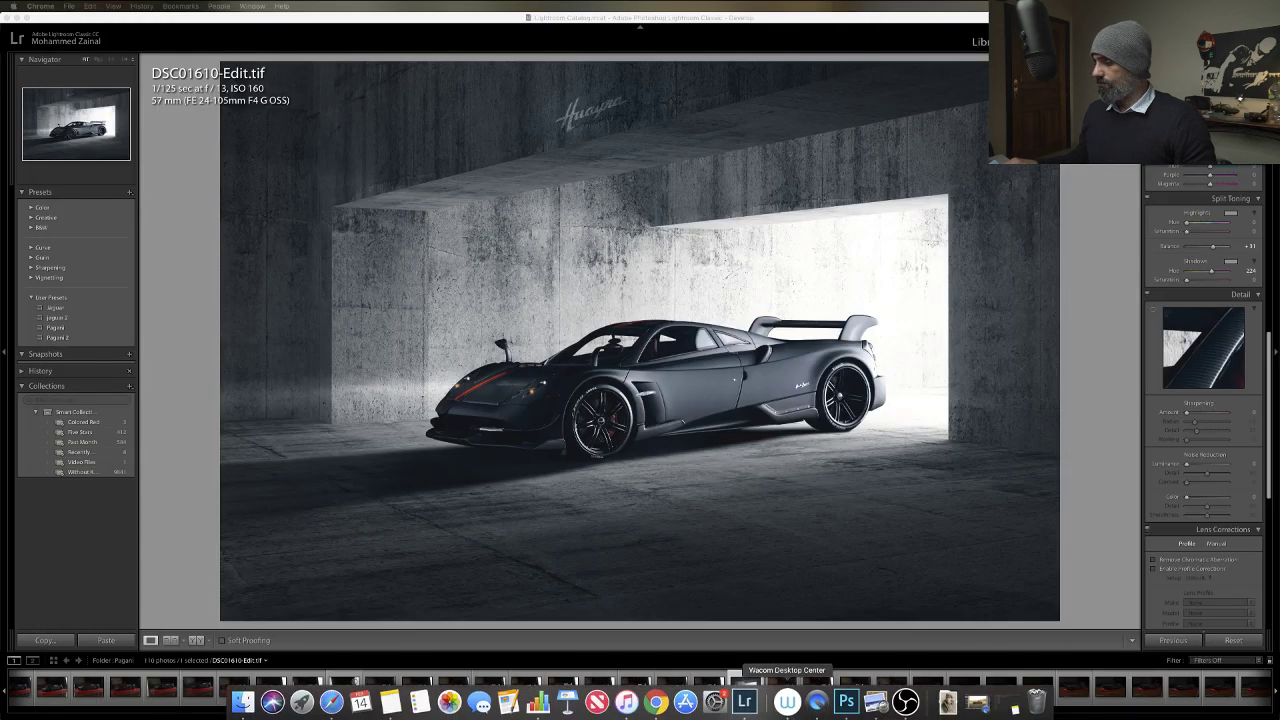
right_click(656, 702)
key(Escape)
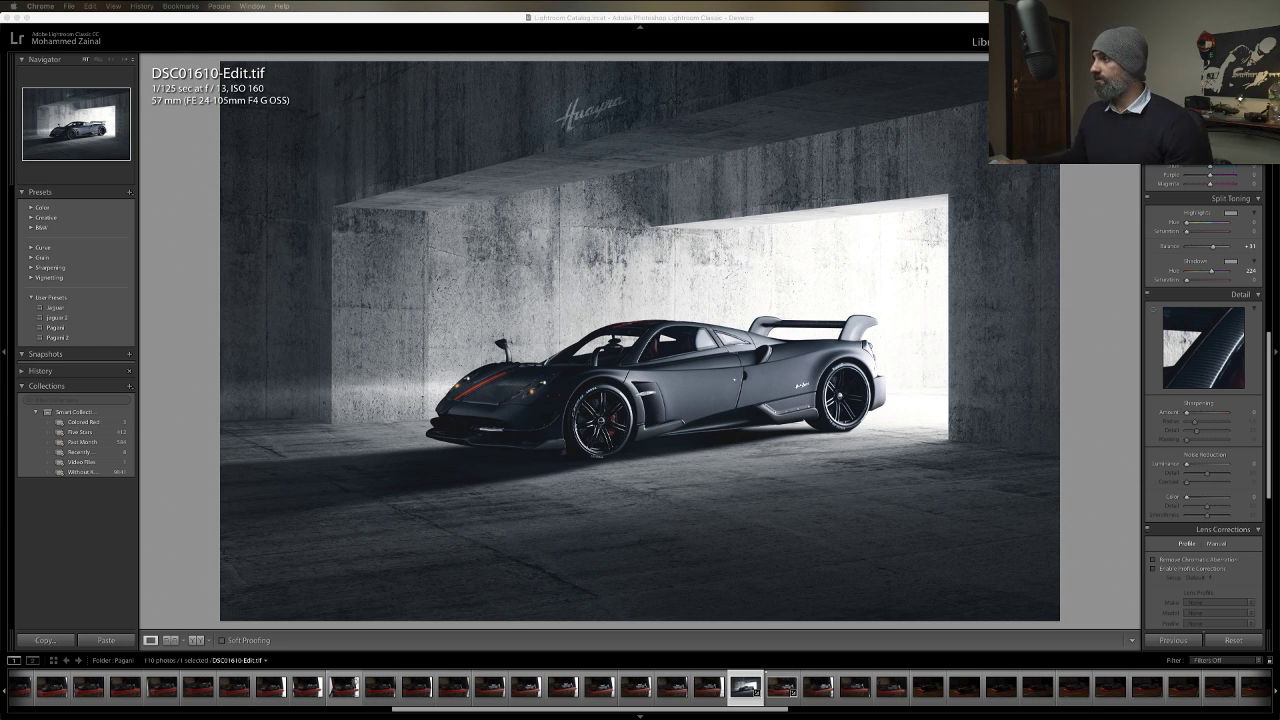
Return to Lightroom, open the RS5 folder in the Library and view the street photos DSC01420.ARW and DSC01423.ARW.
click(268, 398)
click(982, 44)
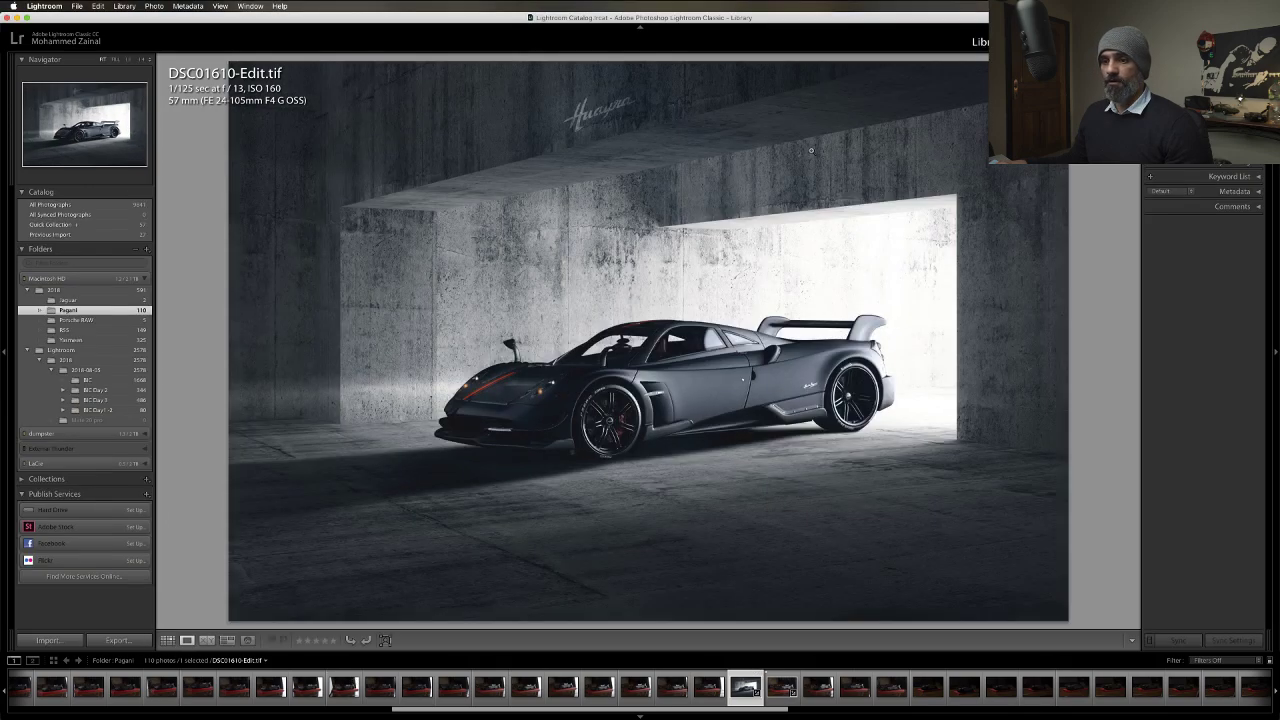
click(123, 331)
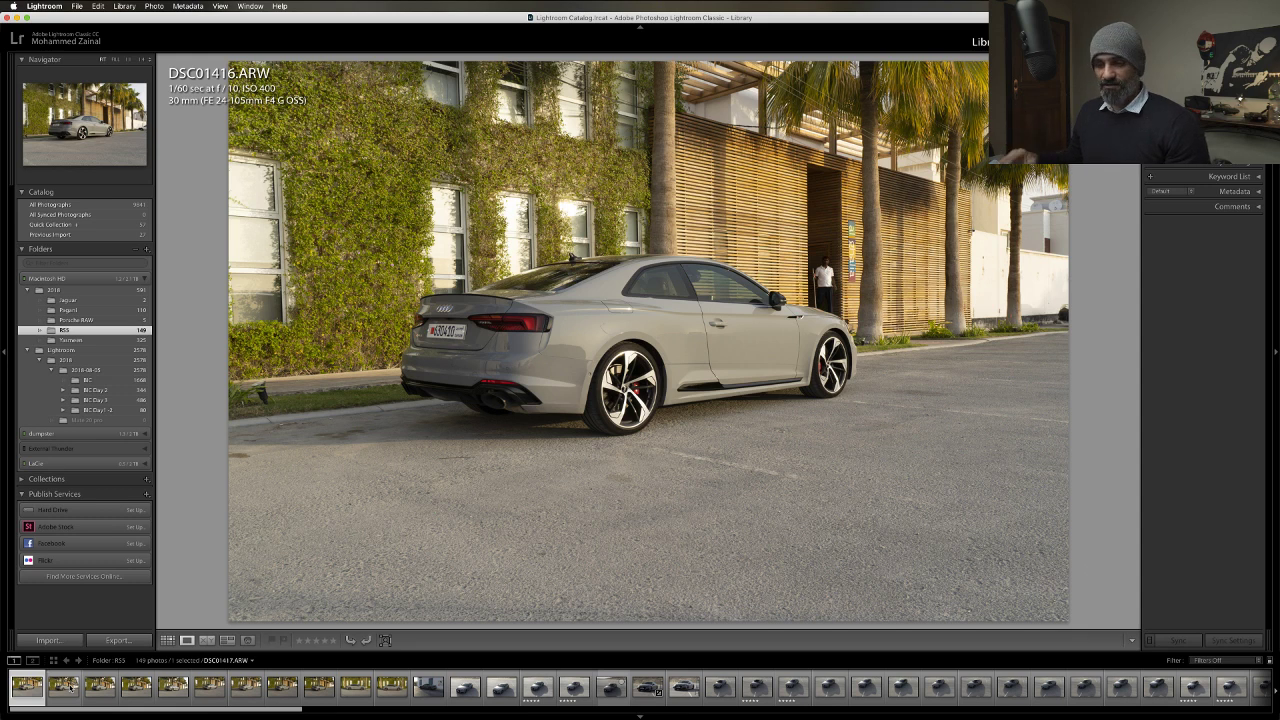
click(177, 690)
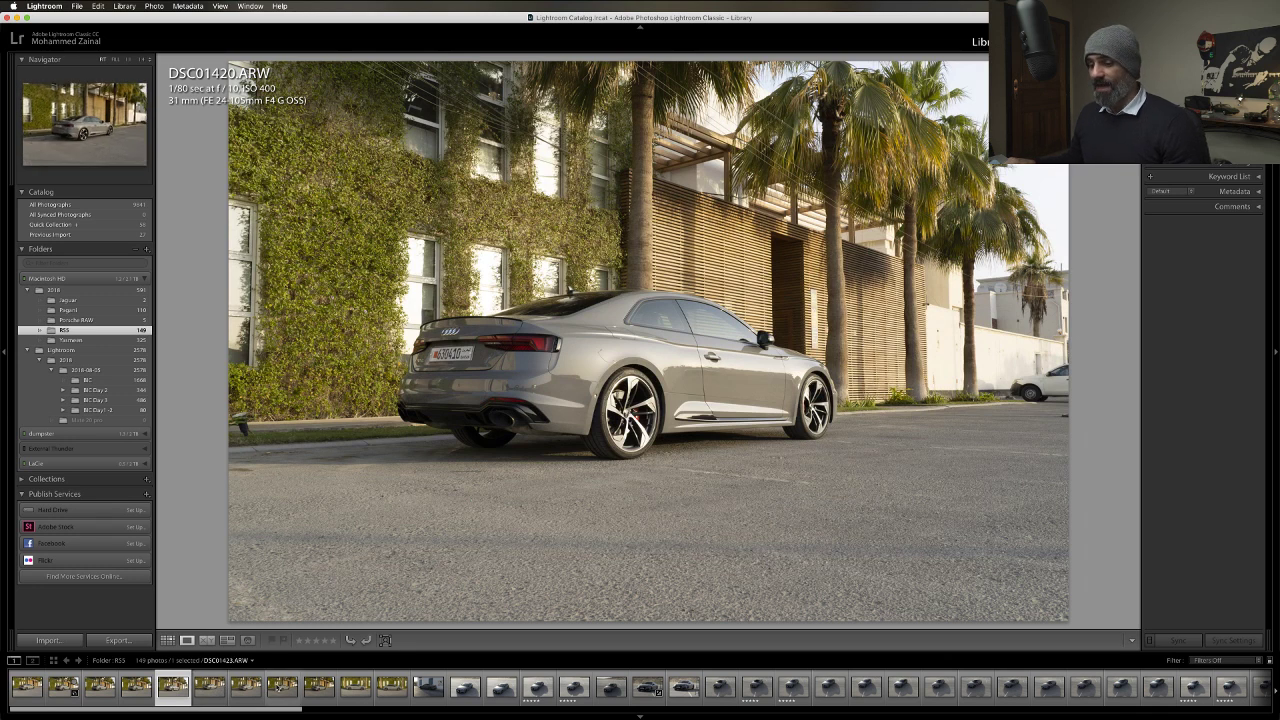
click(280, 688)
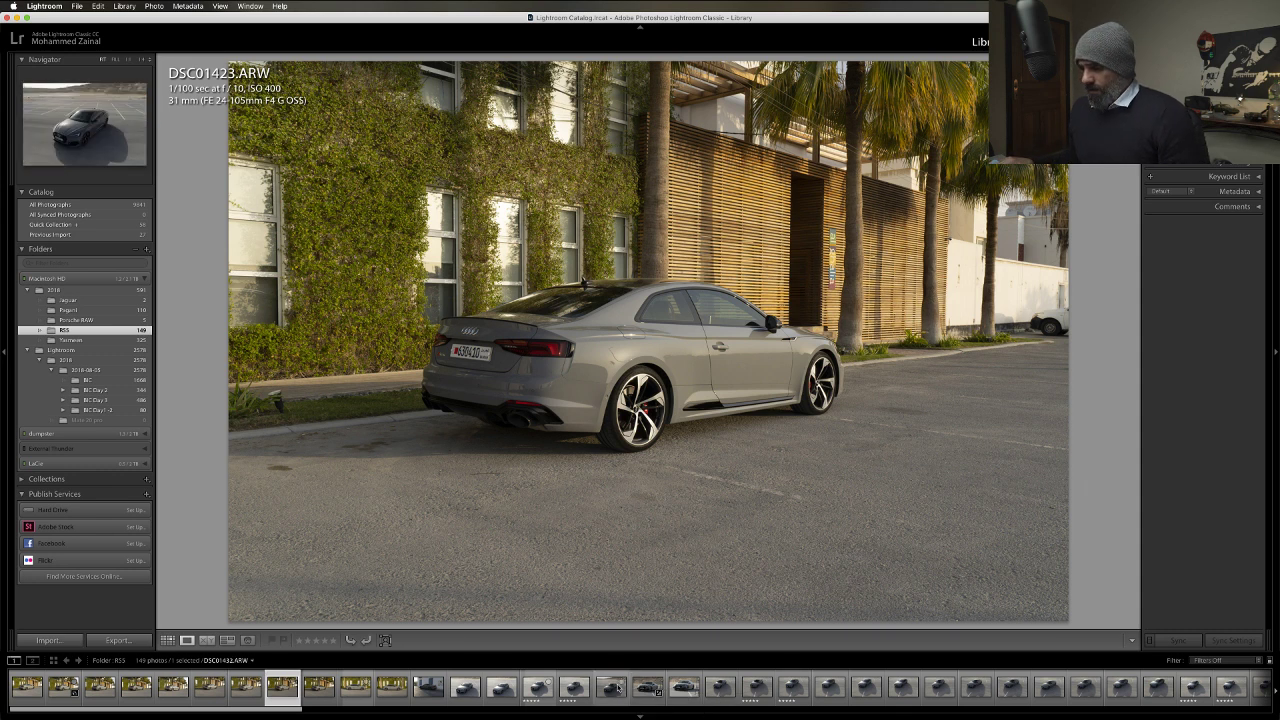
View the raw parking-lot photos DSC01449.ARW and DSC01448.ARW and compare them with the edited DSC01452-Edit.tif.
scroll(620, 693, down, 10)
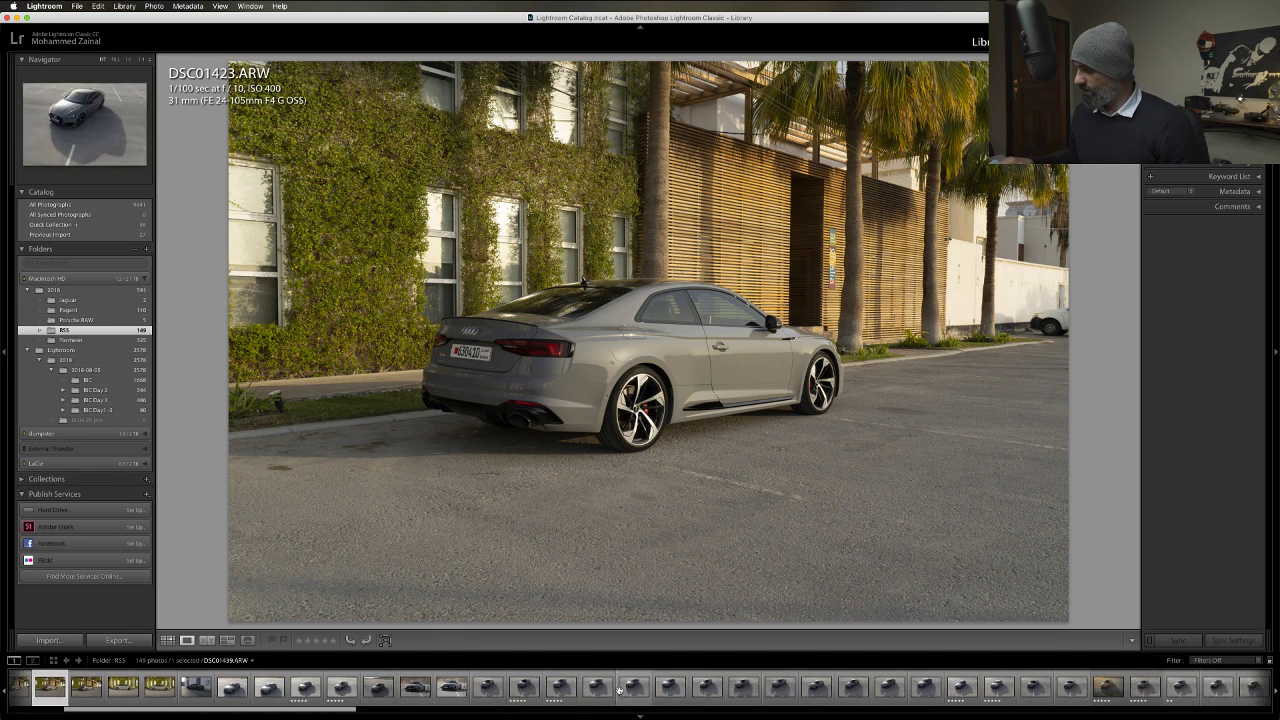
click(746, 689)
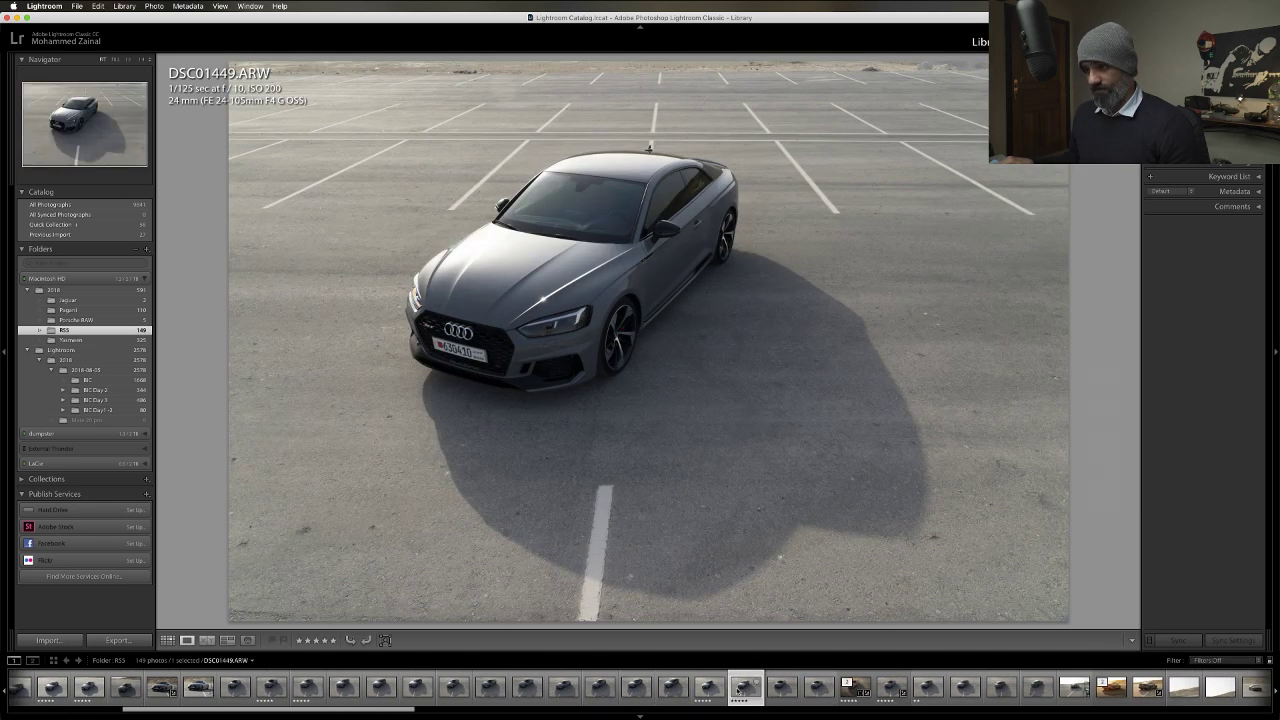
click(712, 692)
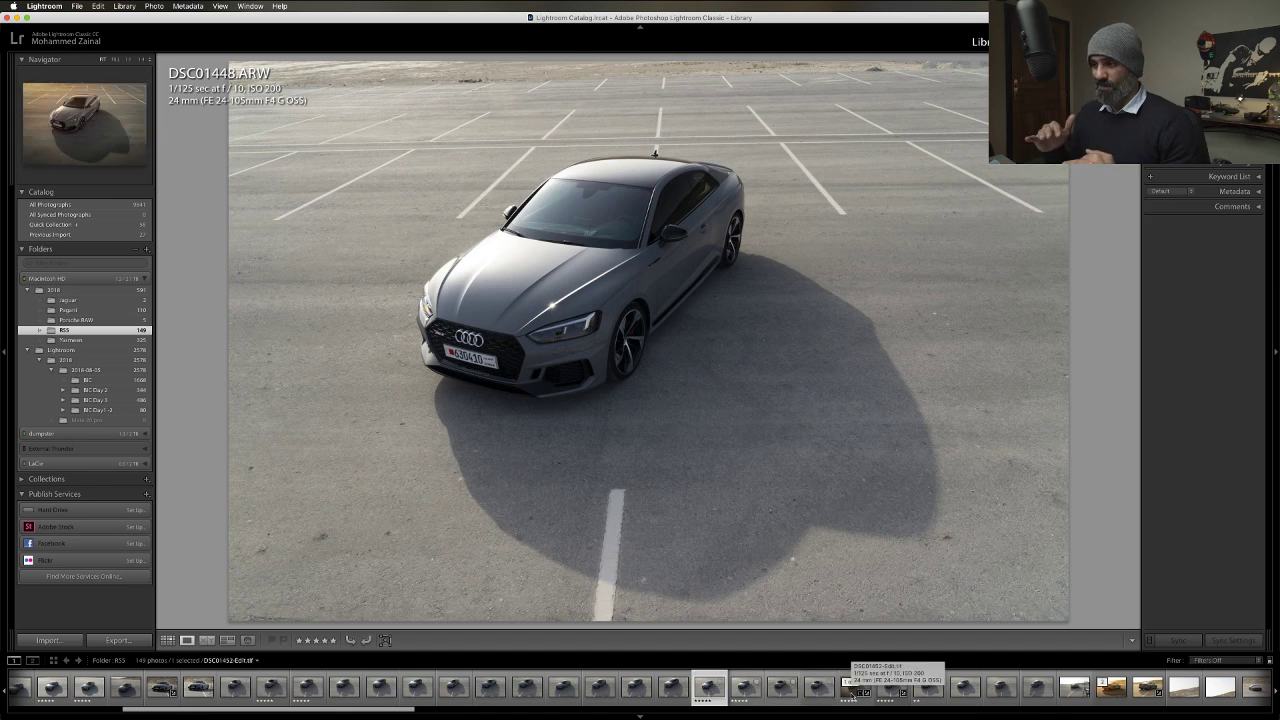
click(850, 688)
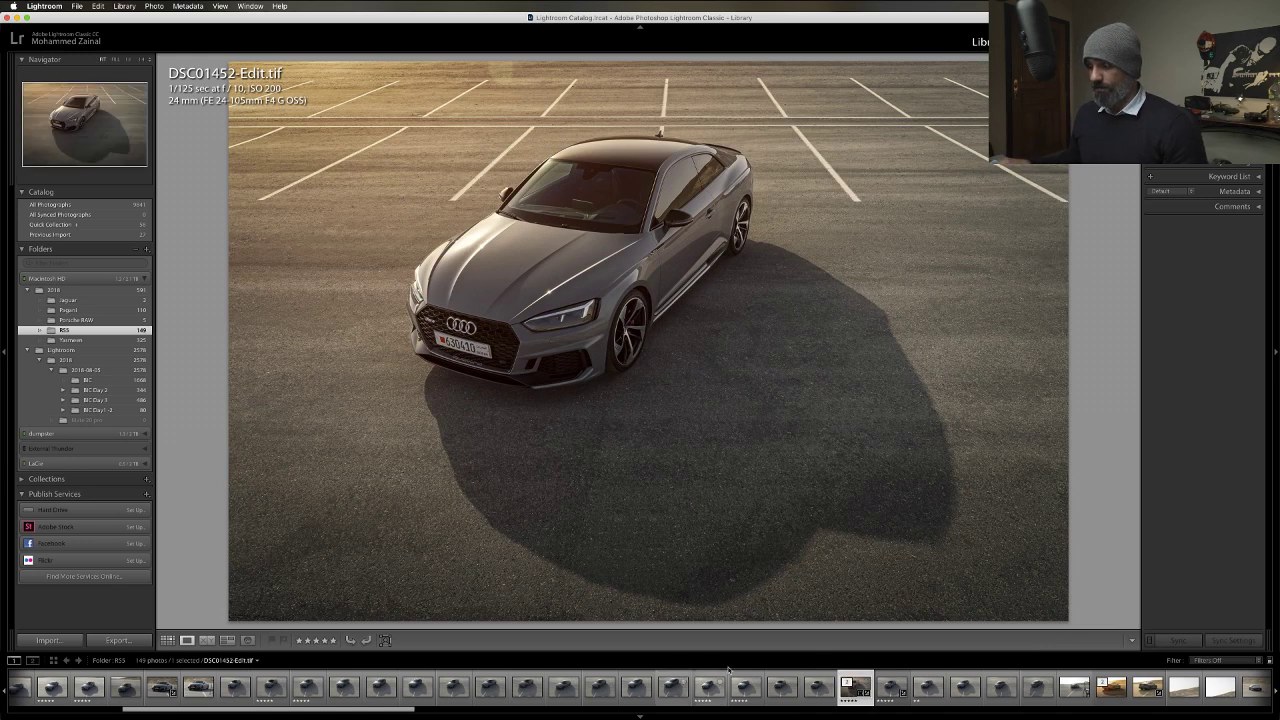
View the edited car photos DSC01458-Edit.tif and DSC01468-Edit.tif from the RS5 folder.
scroll(945, 687, down, 6)
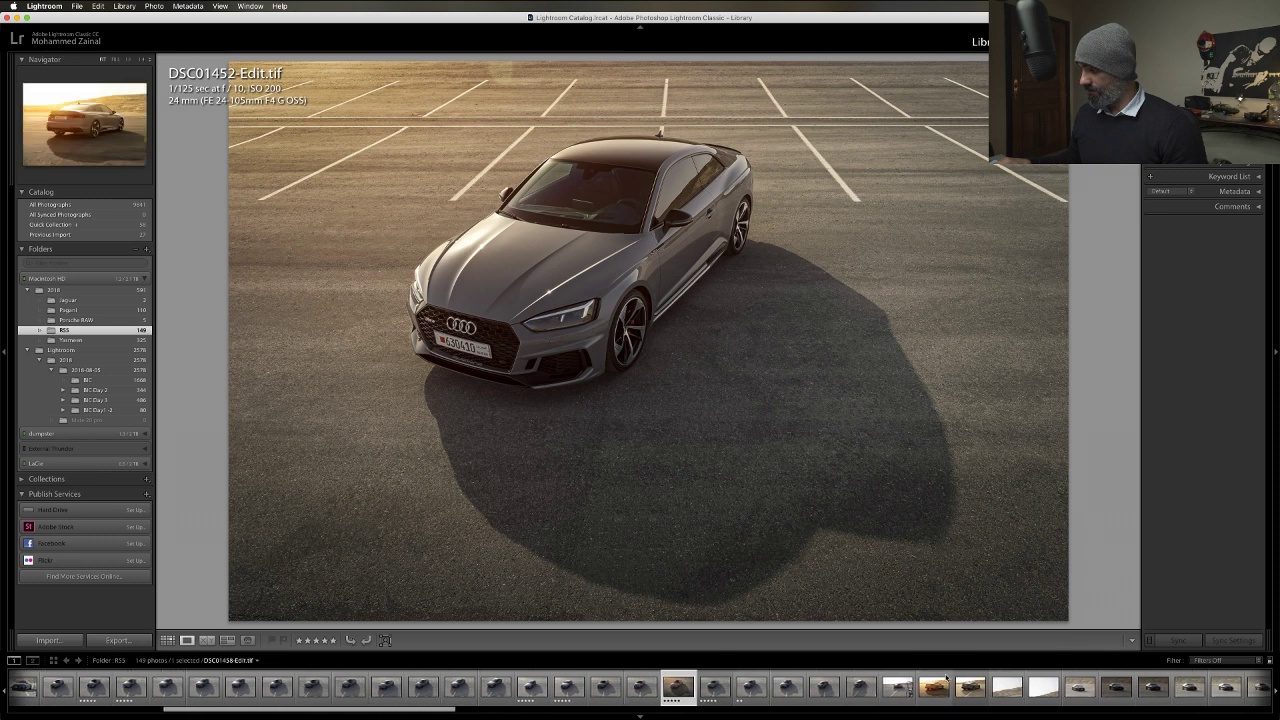
scroll(945, 678, down, 1)
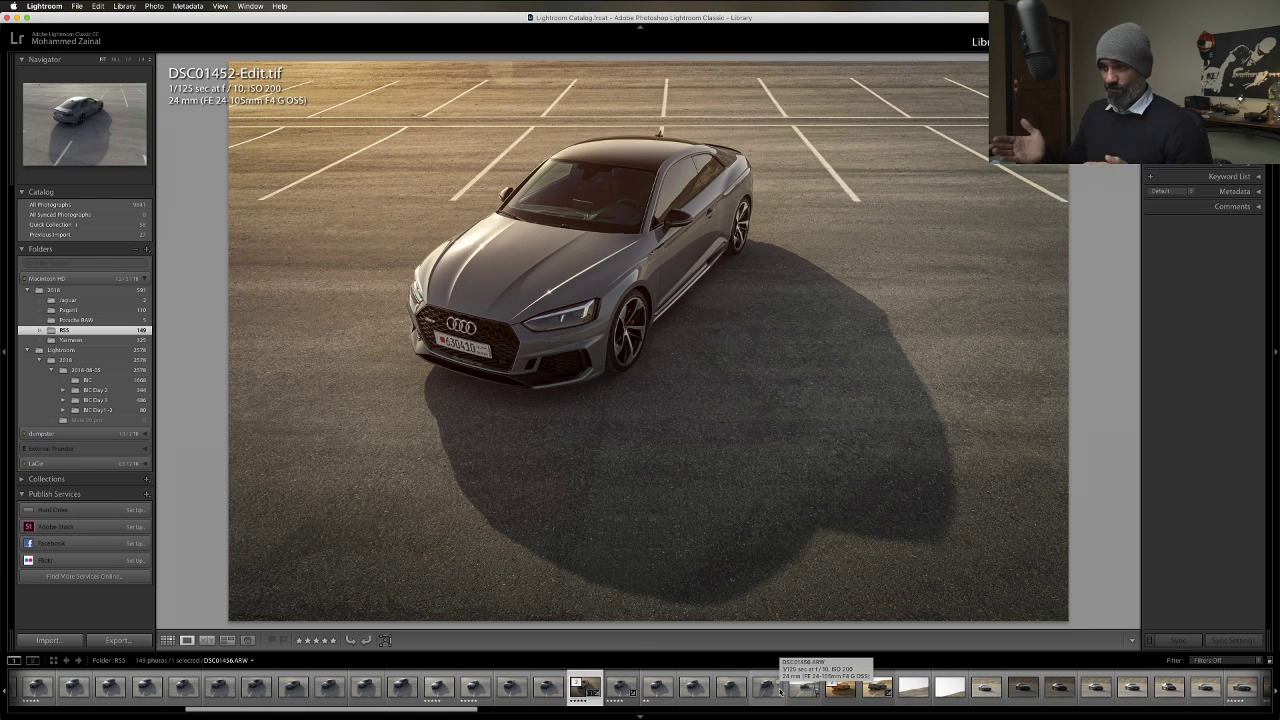
click(841, 697)
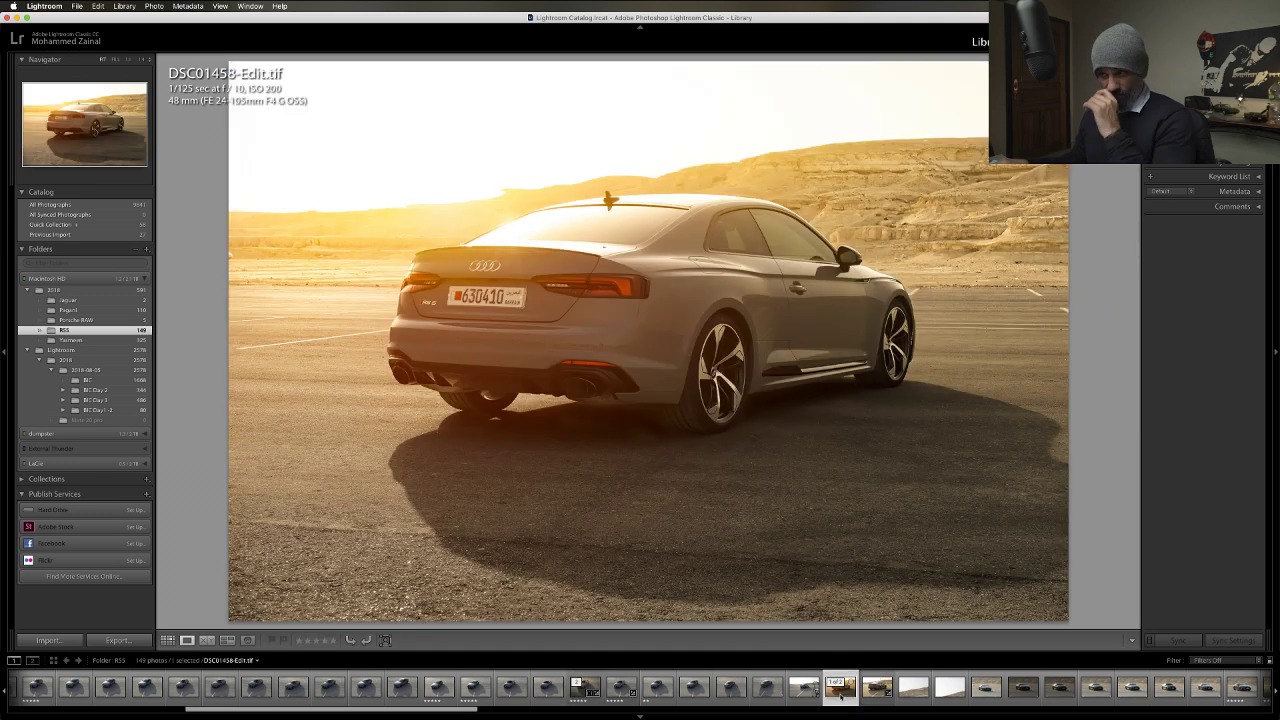
scroll(841, 690, down, 5)
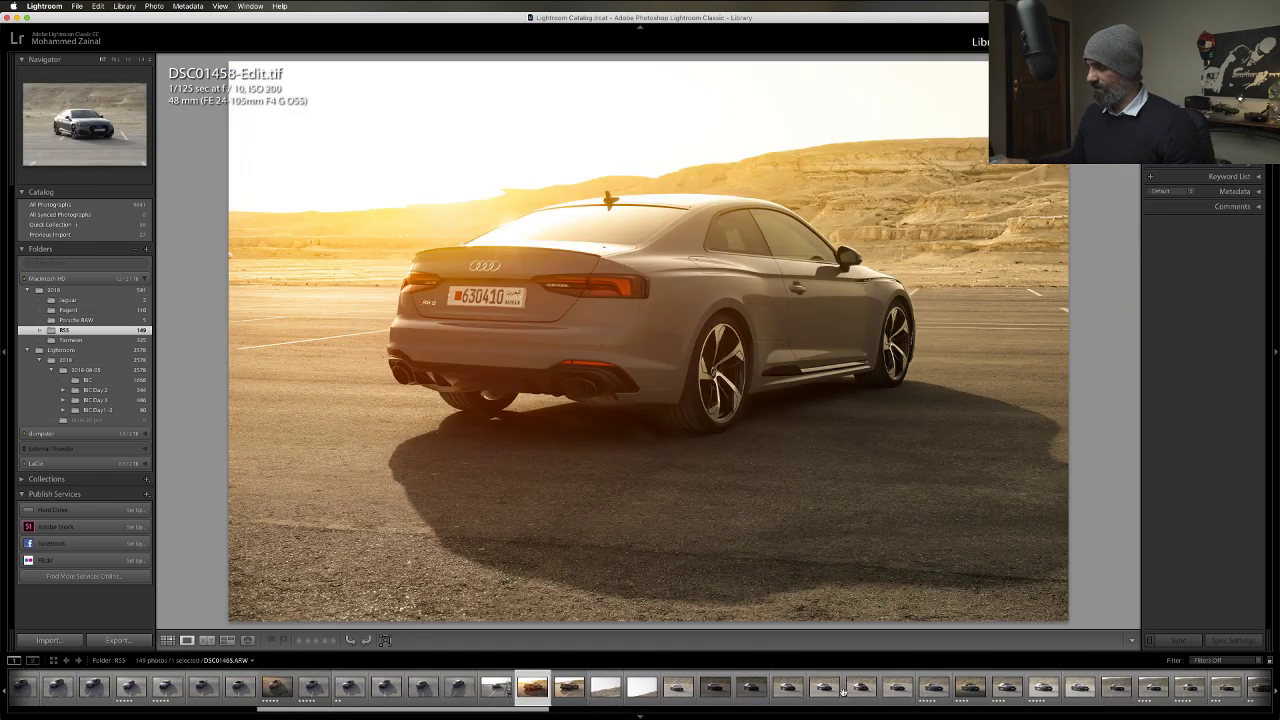
click(952, 688)
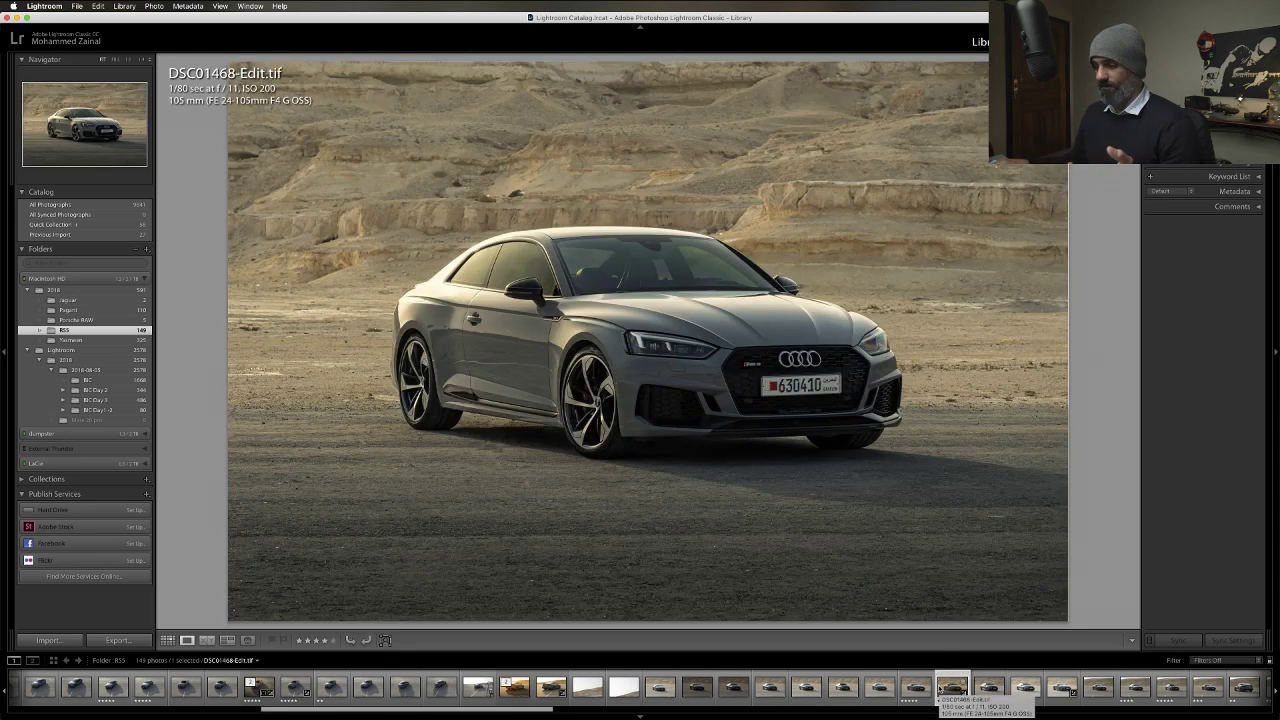
View the raw sky-and-hill photo DSC01460.ARW and the edited rear view of the car DSC01477-Edit.tif.
scroll(945, 688, down, 5)
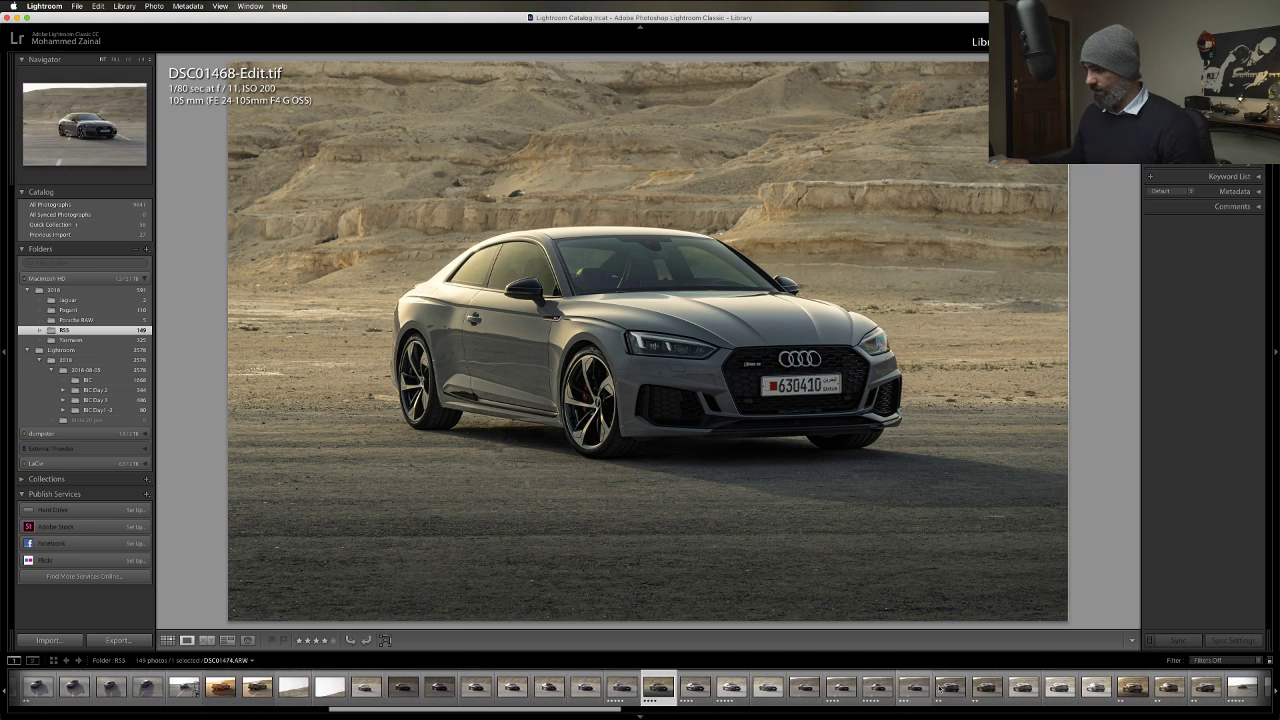
click(347, 685)
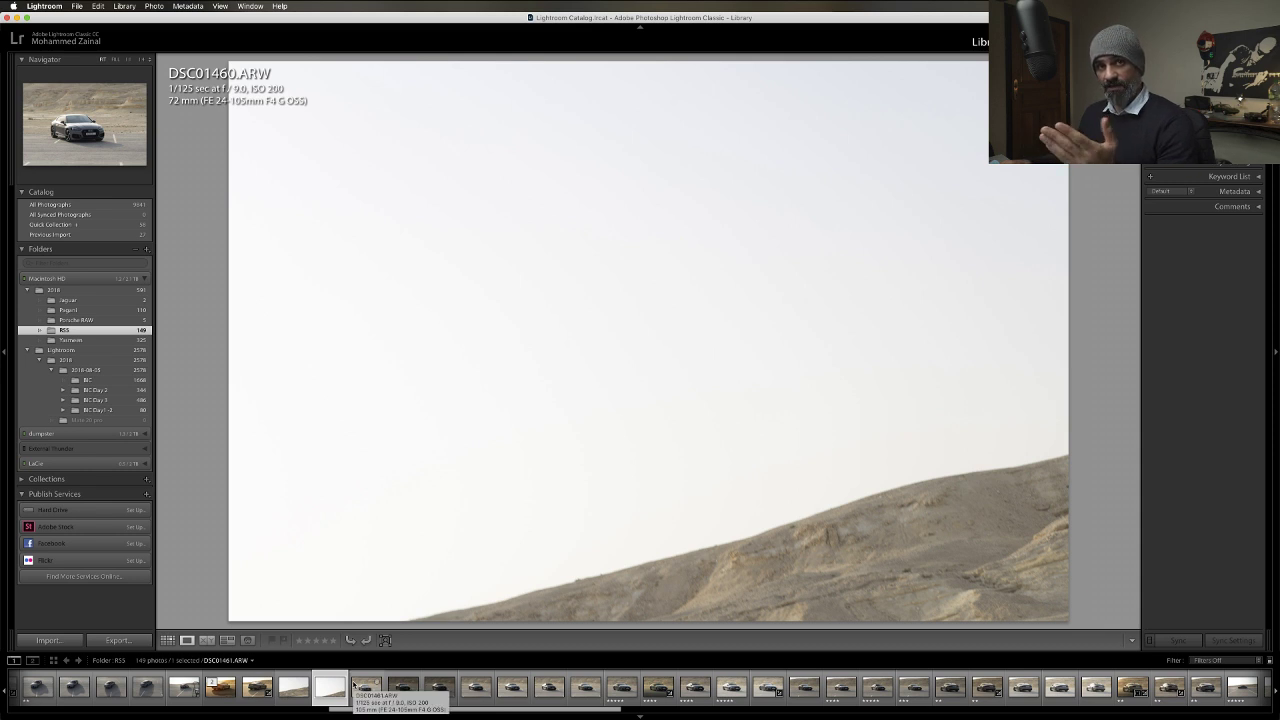
scroll(747, 691, down, 3)
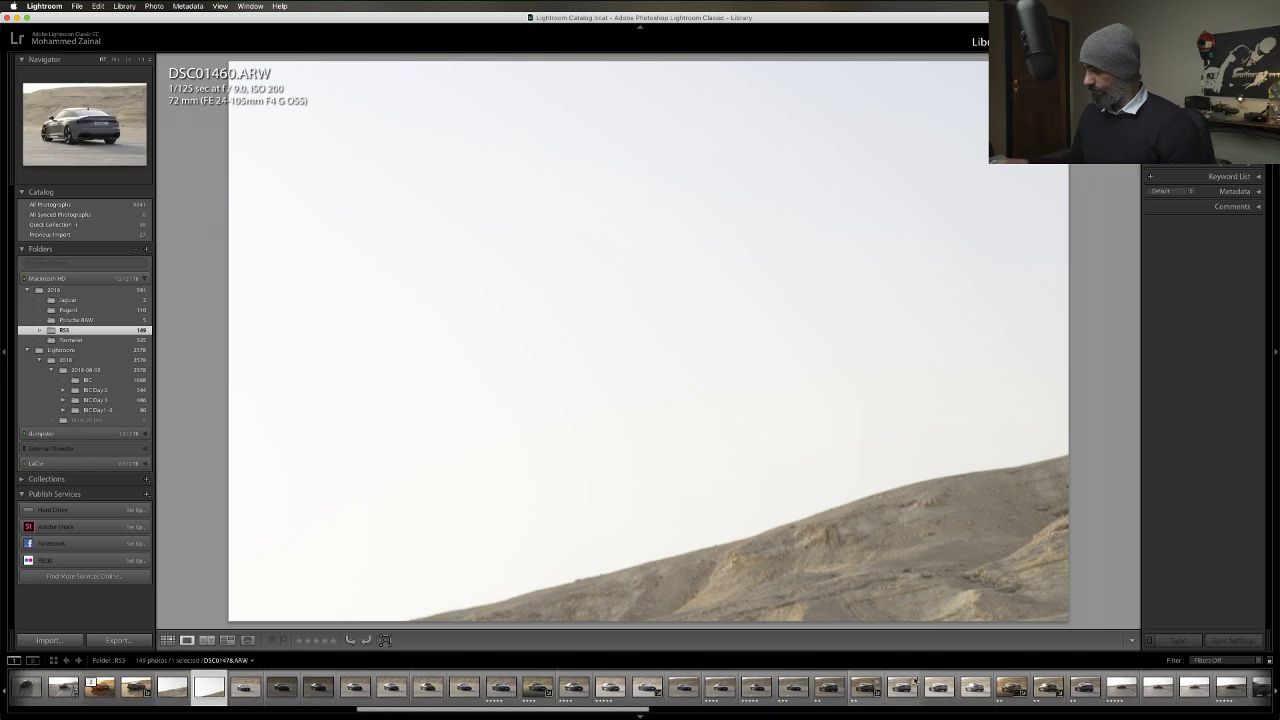
click(1008, 687)
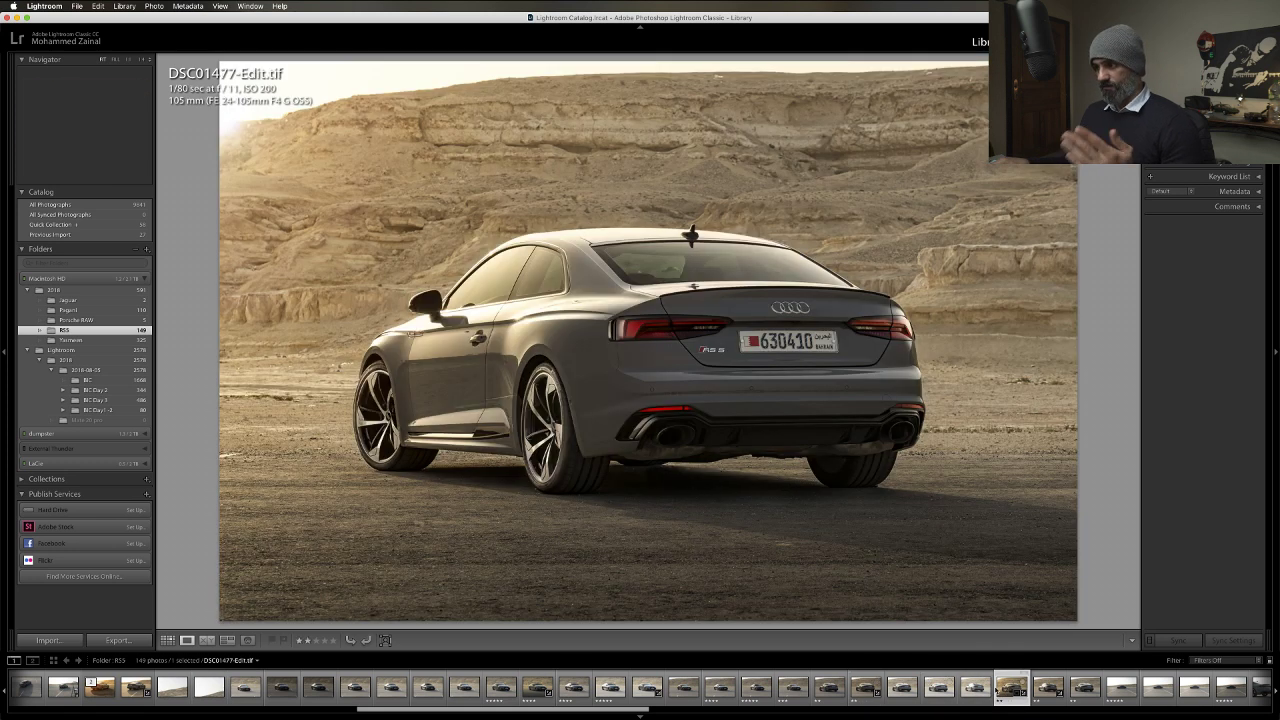
View the edited sunset car photos DSC01505-Edit.tif and DSC01520-Edit-2.tif further along in the folder.
scroll(952, 685, down, 15)
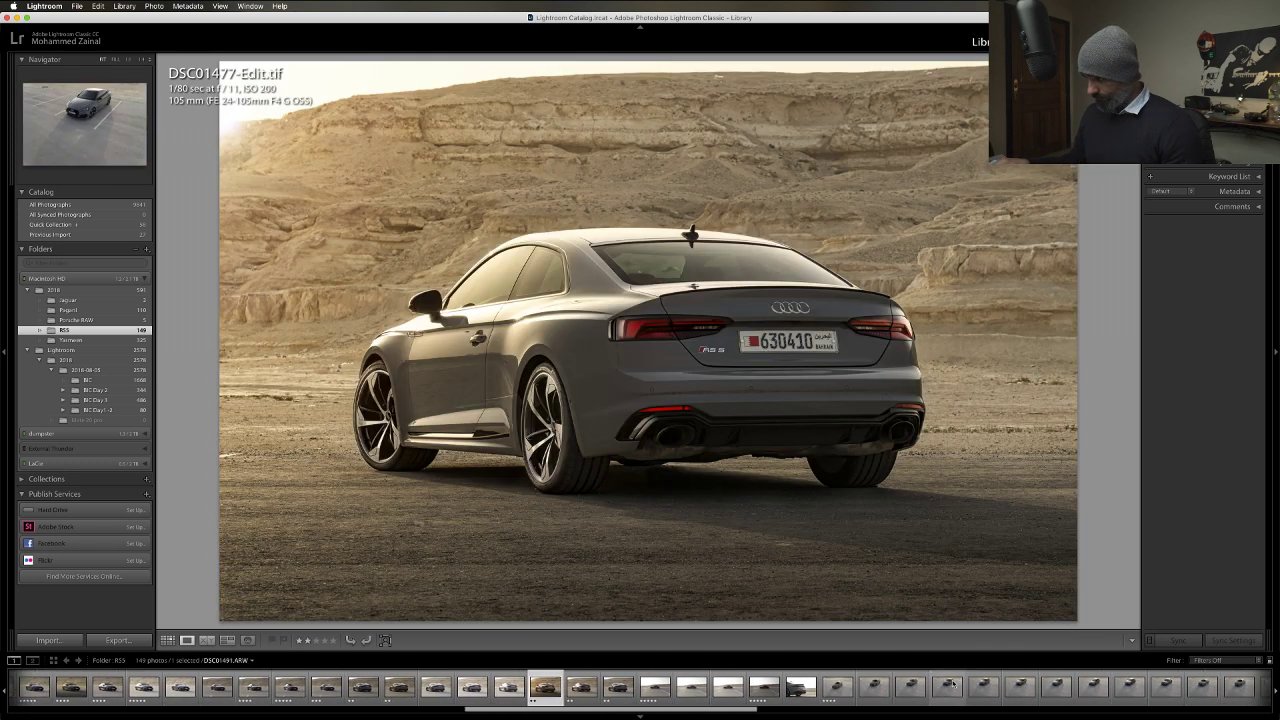
scroll(952, 685, down, 20)
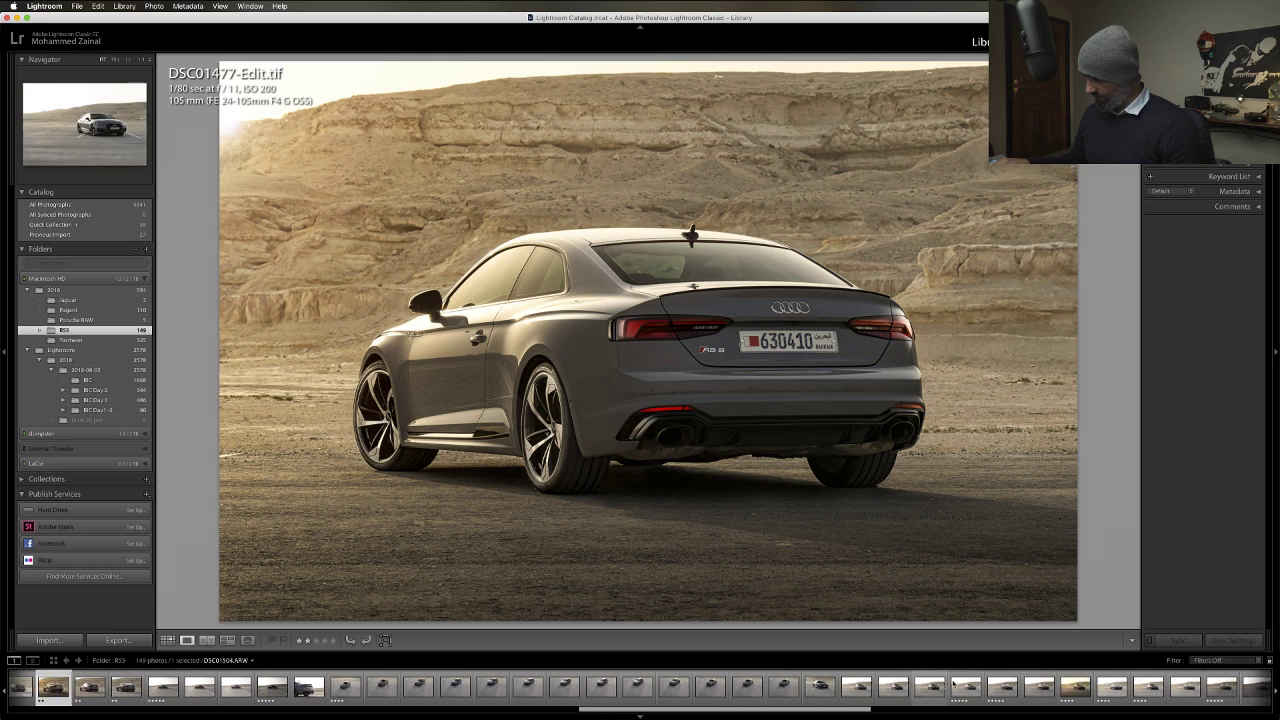
click(966, 687)
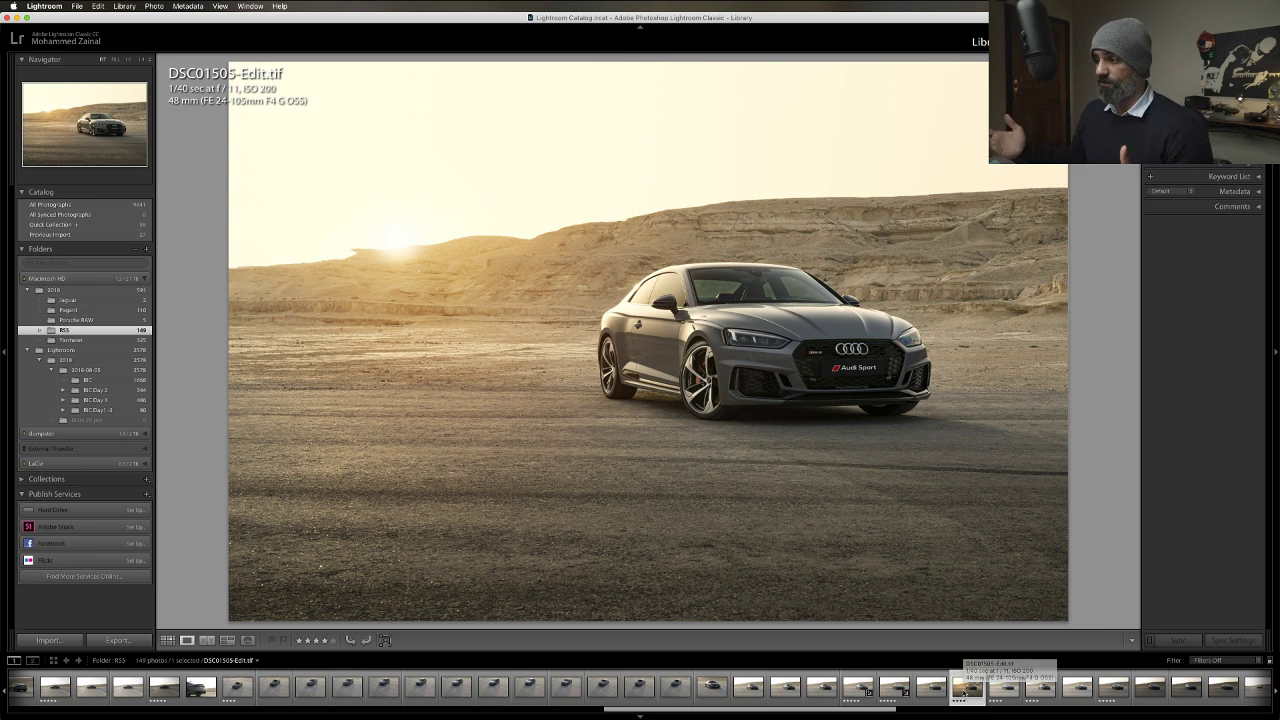
click(965, 688)
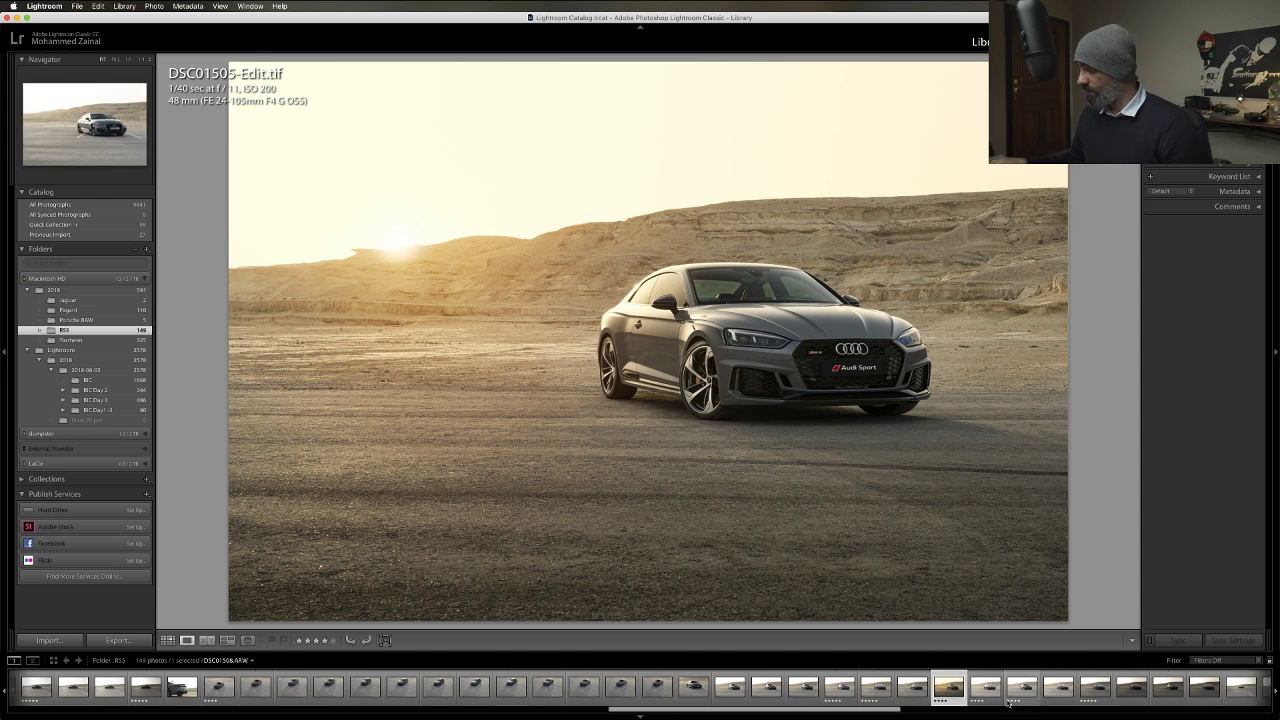
scroll(1008, 702, down, 5)
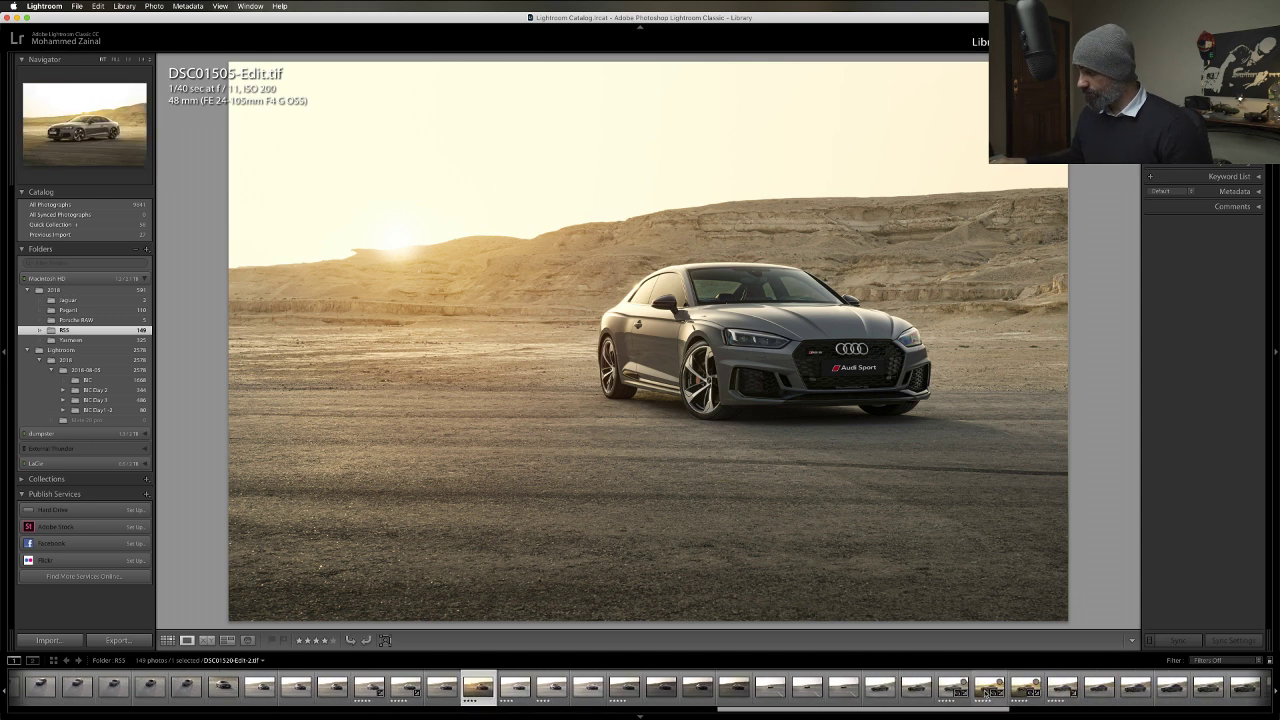
click(983, 690)
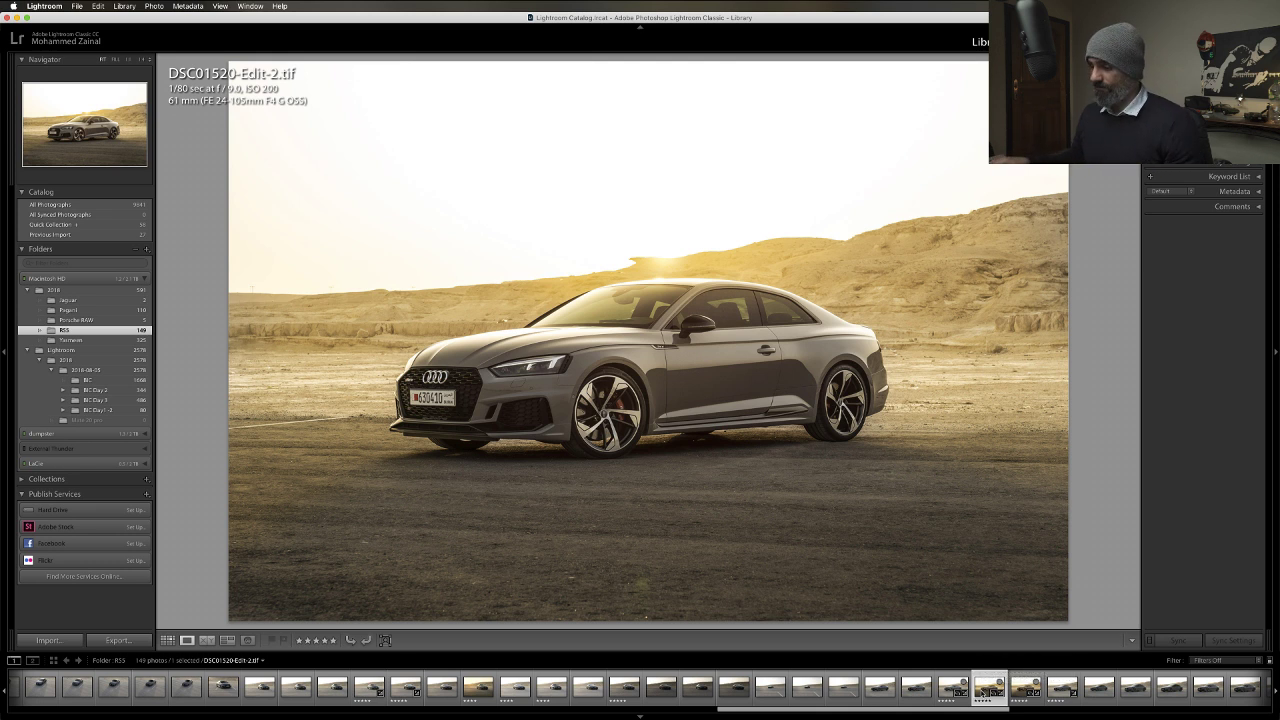
Browse the photos around DSC01520-Edit-2.tif and view the raw shot DSC01521.ARW.
scroll(983, 695, down, 5)
scroll(983, 693, down, 4)
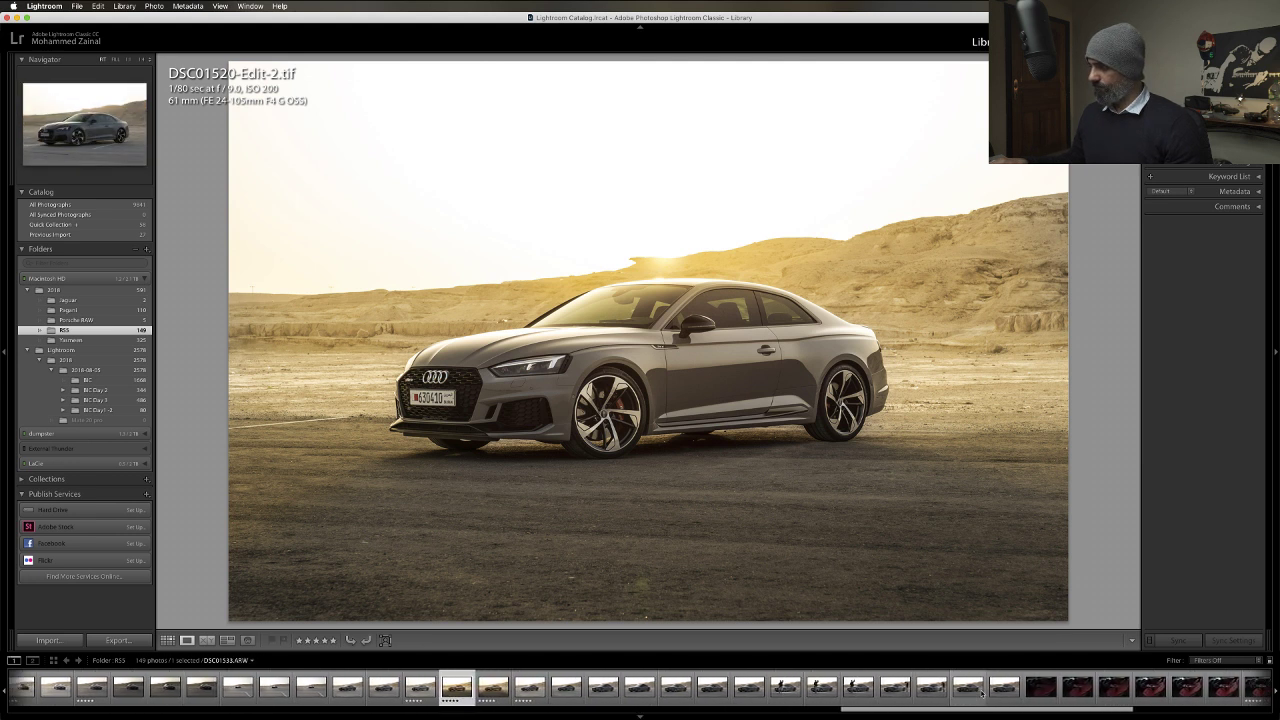
scroll(983, 693, up, 4)
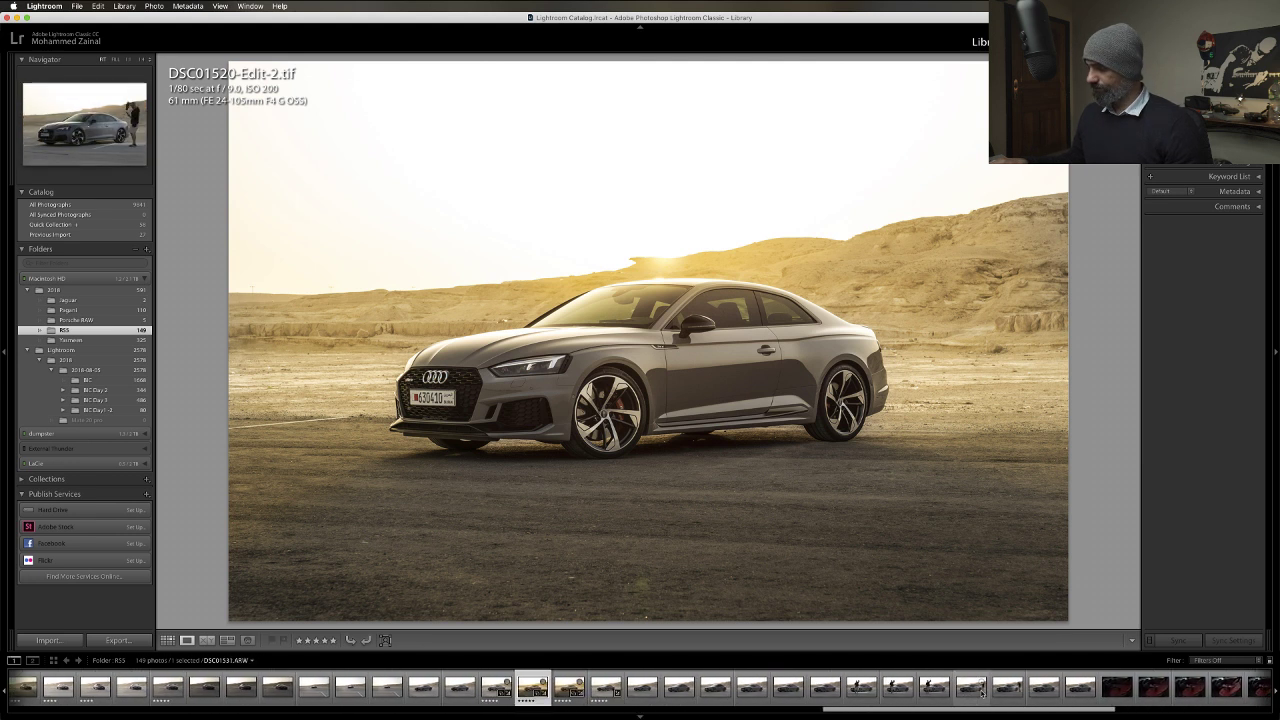
scroll(983, 693, up, 6)
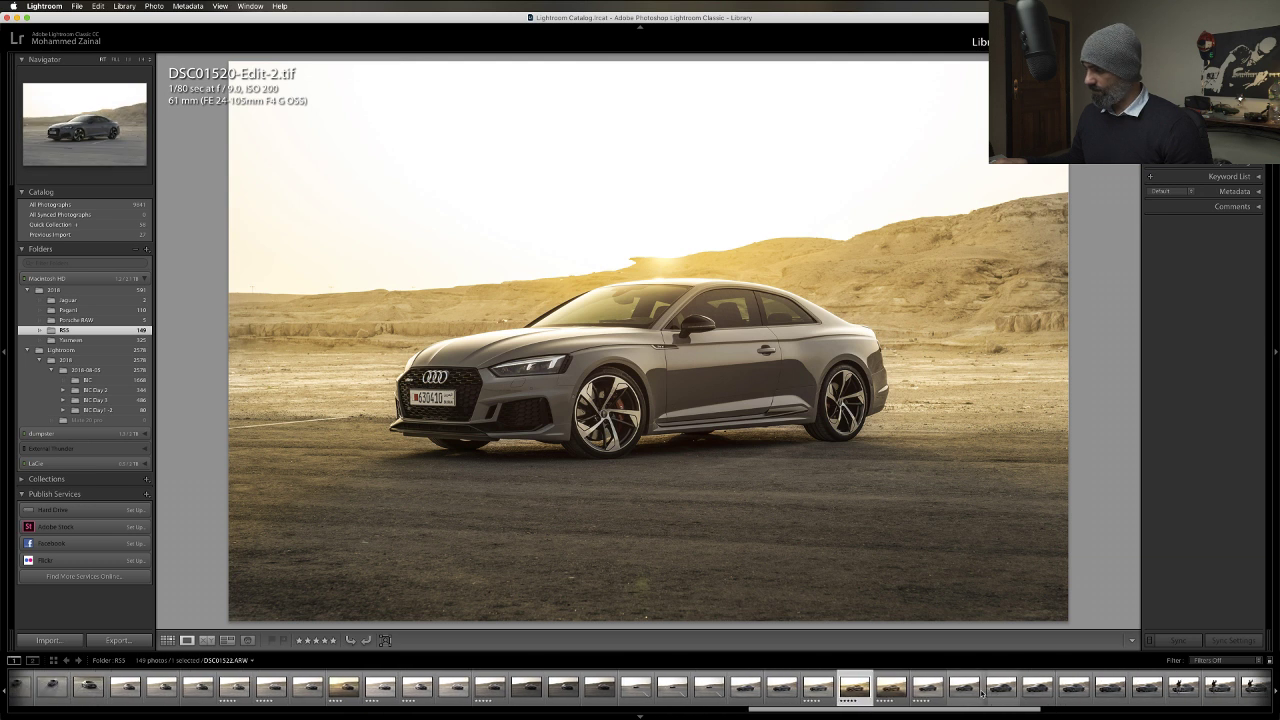
scroll(983, 693, up, 1)
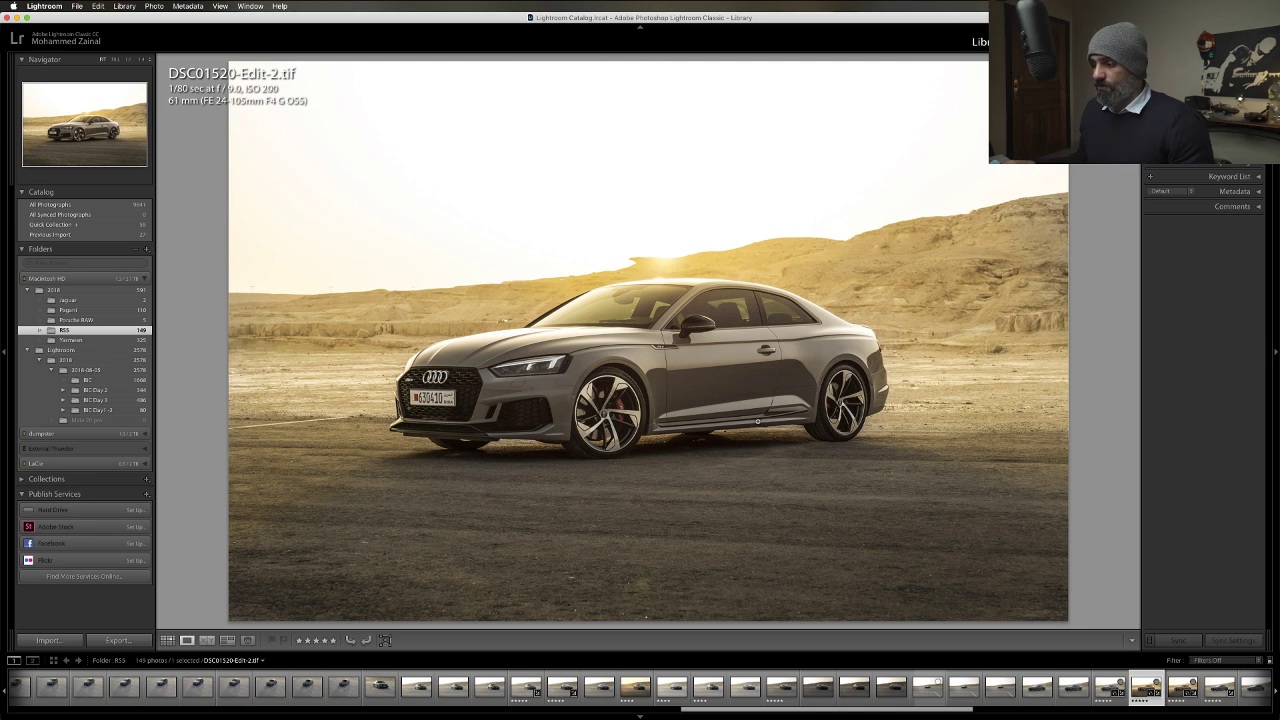
key(Right)
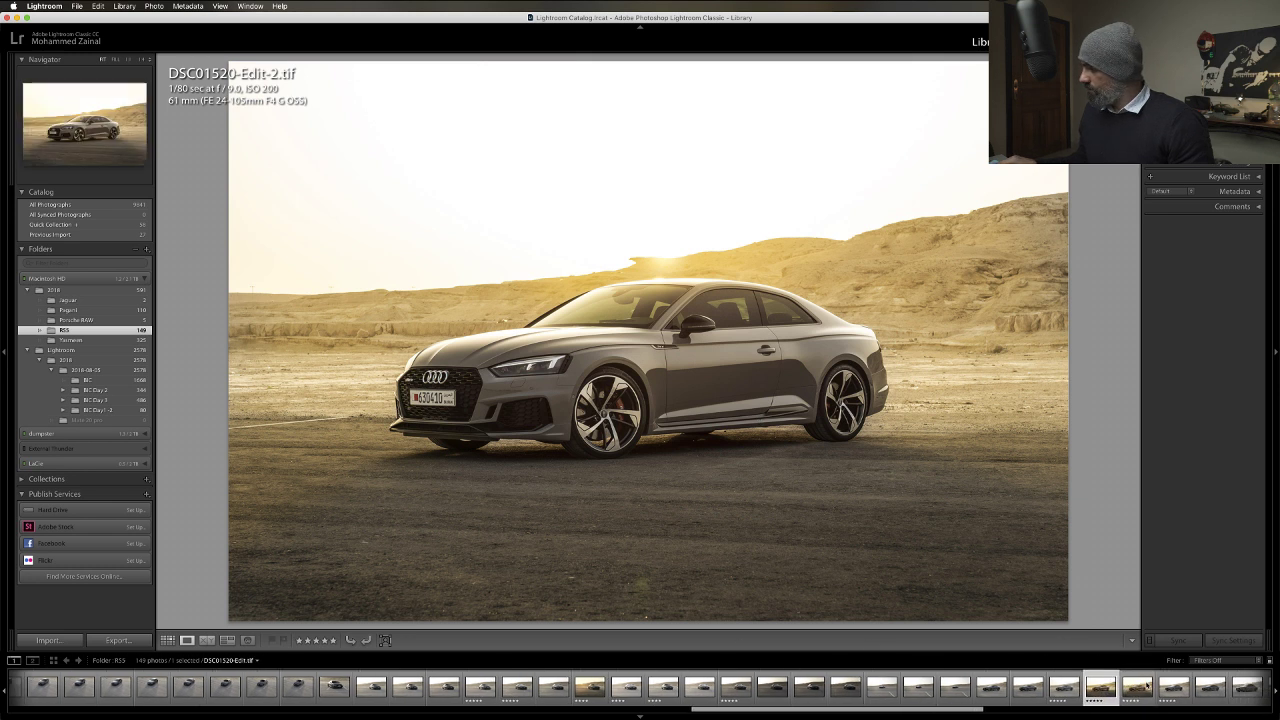
key(Right)
click(1066, 688)
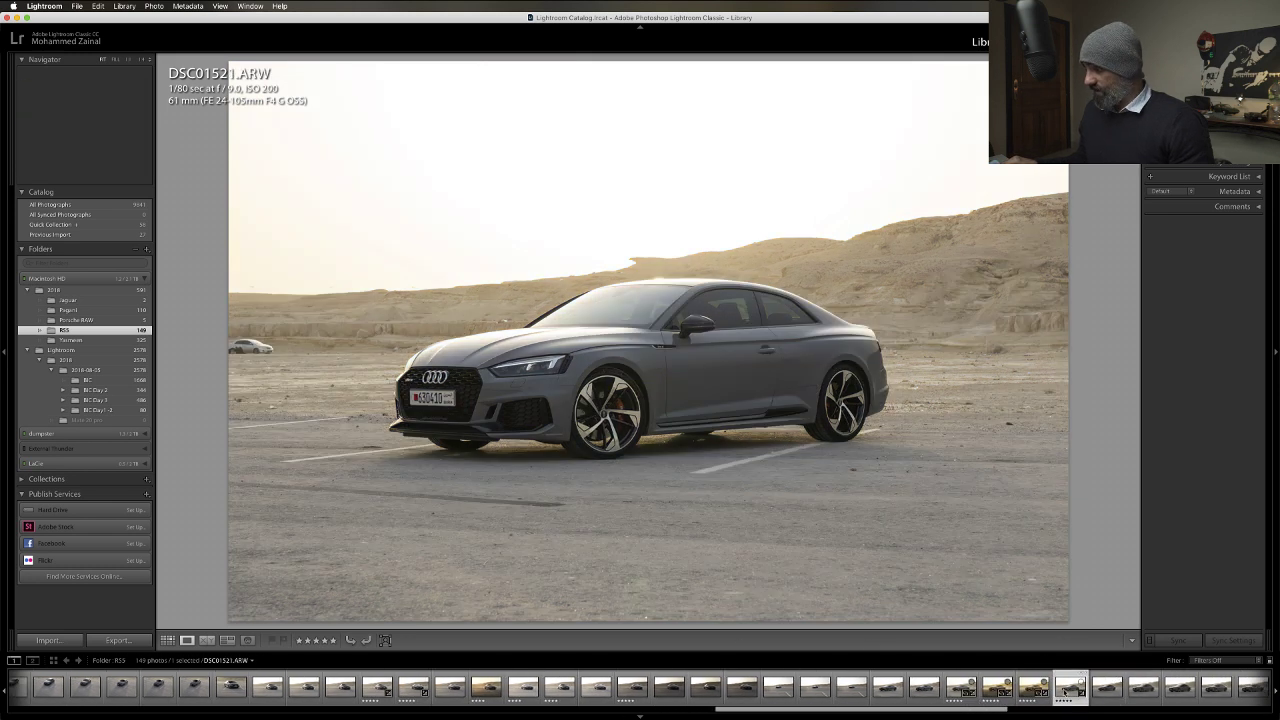
Compare the raw photos DSC01520.ARW and DSC01521.ARW by switching back and forth between them.
click(956, 689)
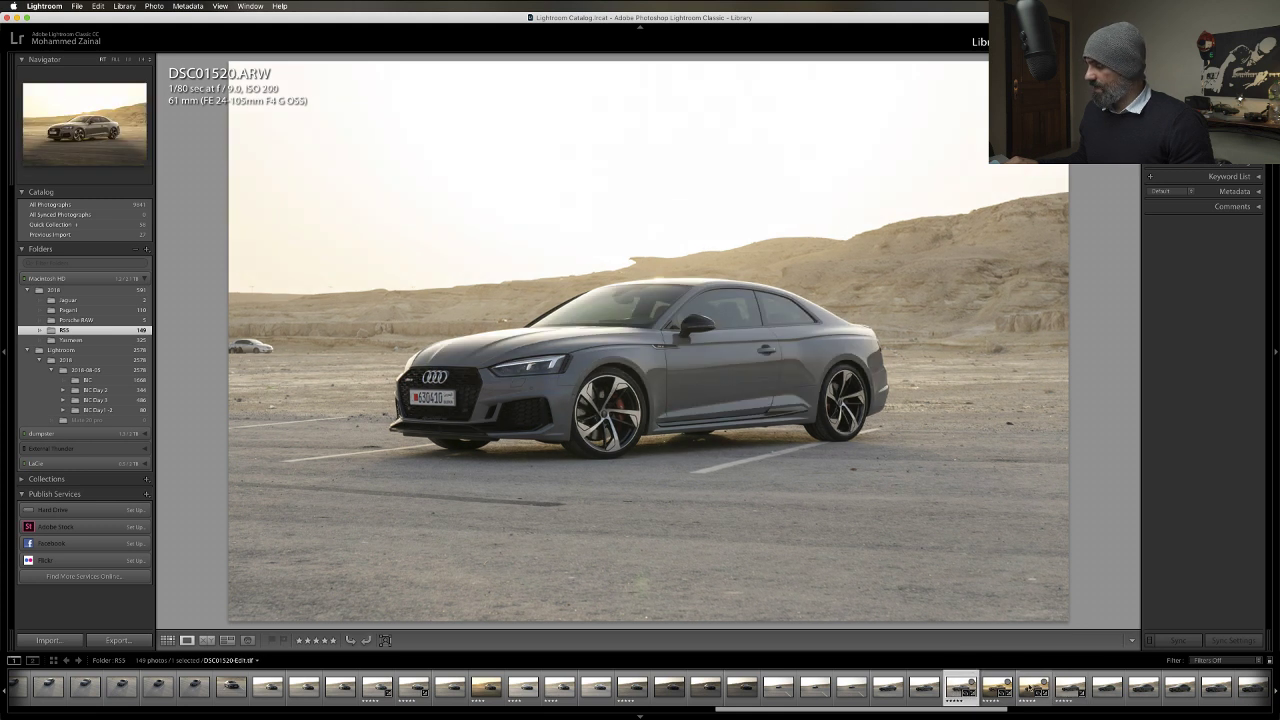
click(1068, 688)
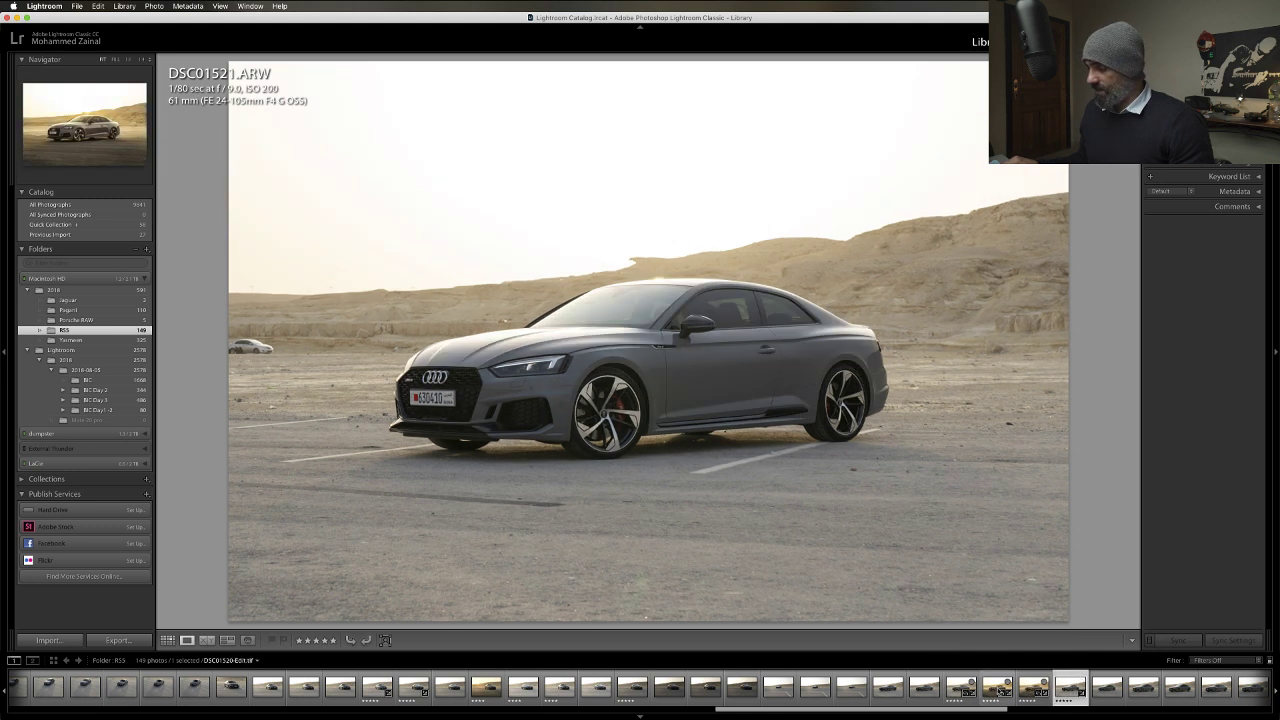
click(962, 690)
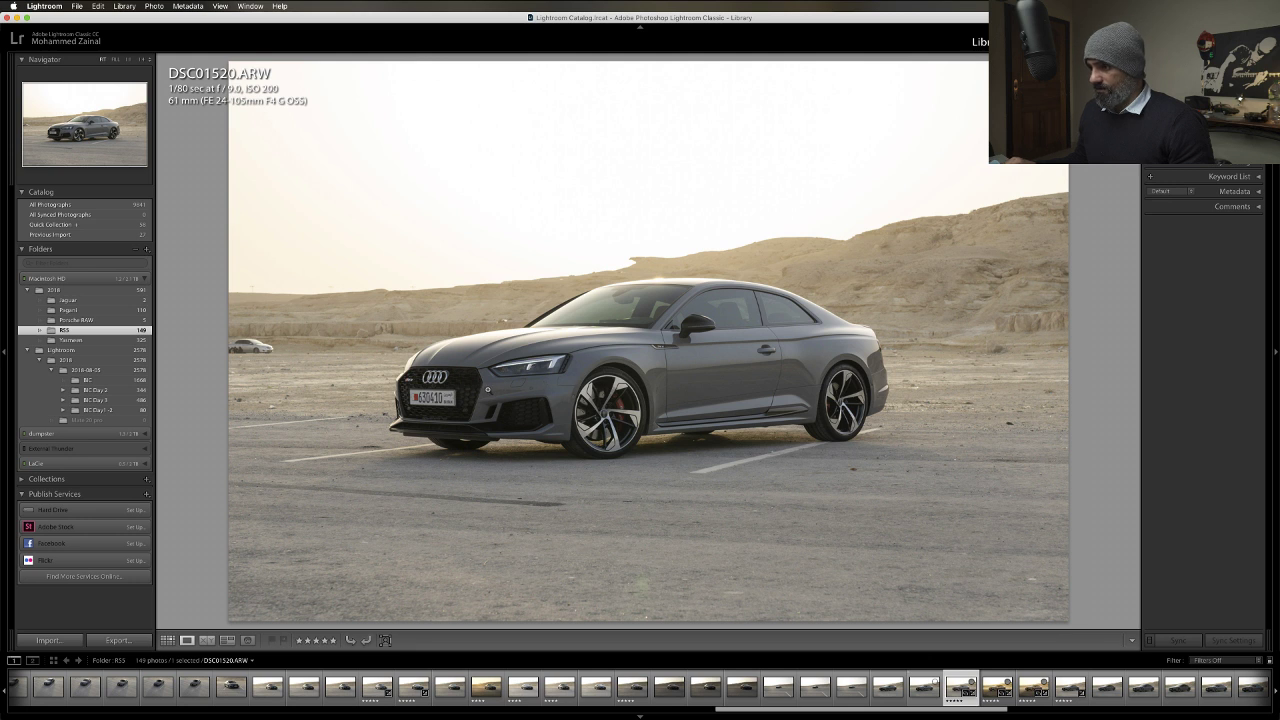
click(1072, 687)
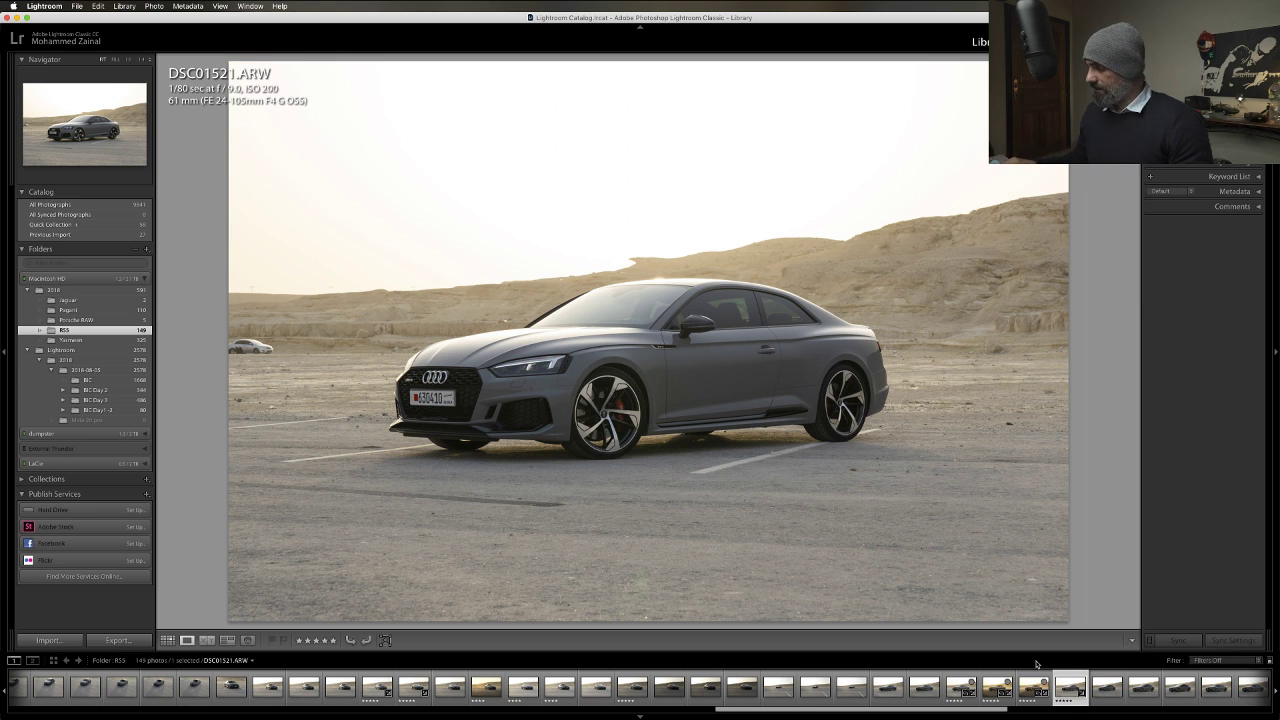
Compare the finished composite DSC01520-Edit-2.tif with its raw shots DSC01521.ARW and DSC01520.ARW.
click(993, 689)
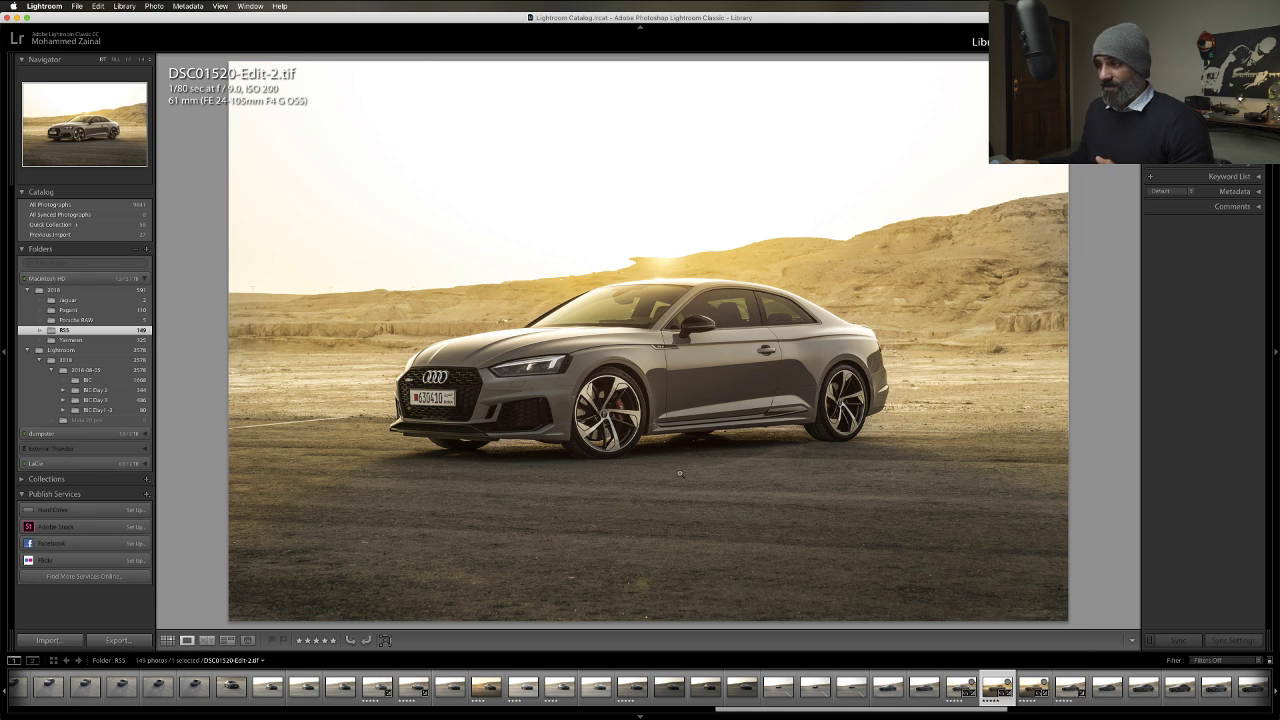
click(1067, 688)
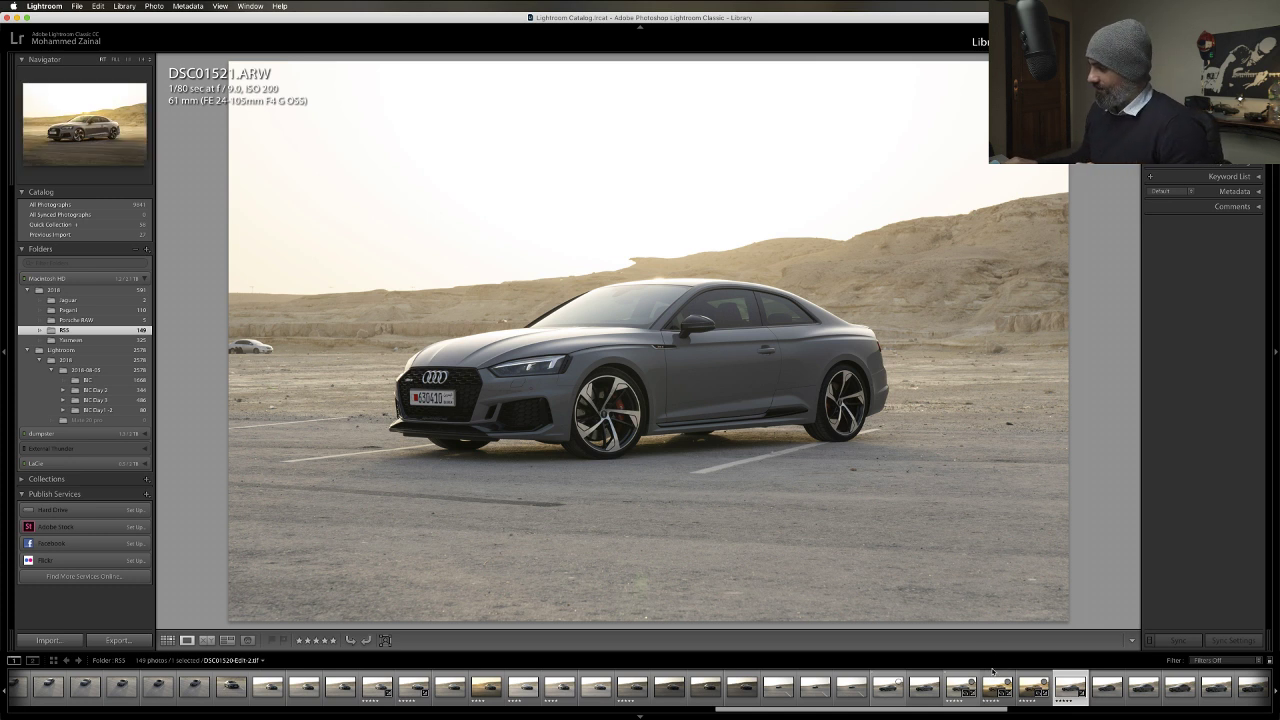
click(961, 686)
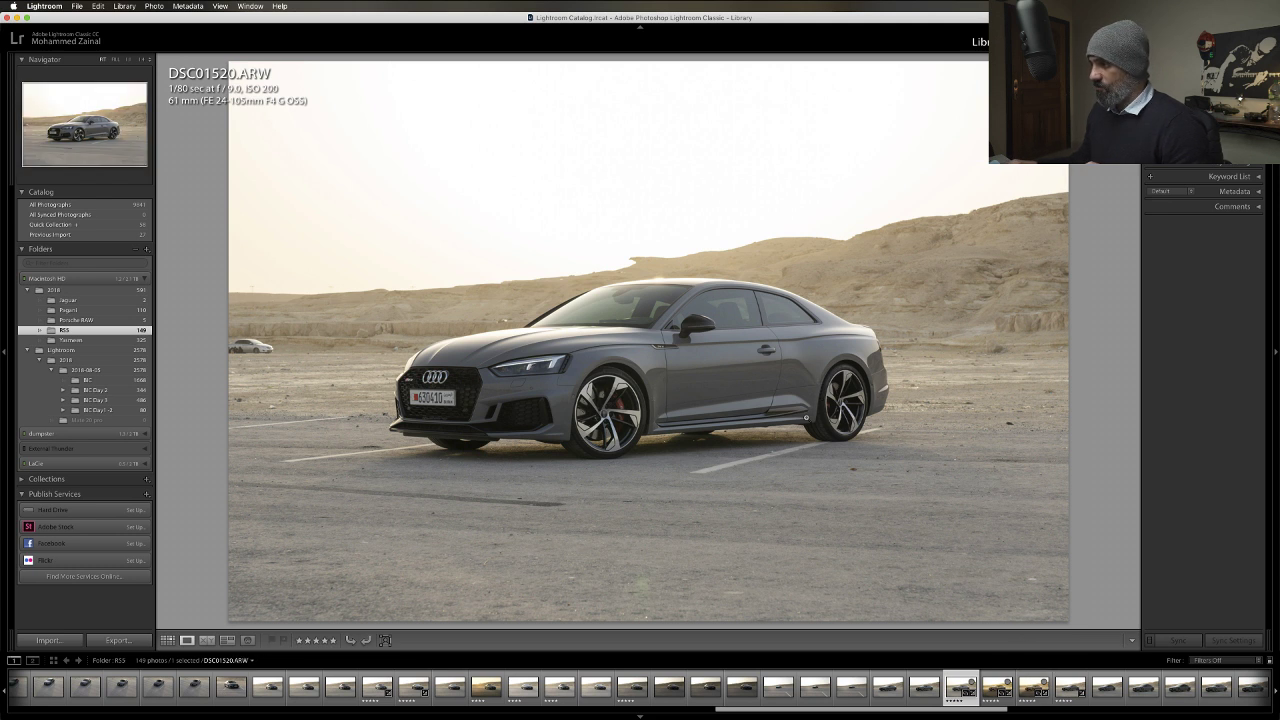
click(995, 690)
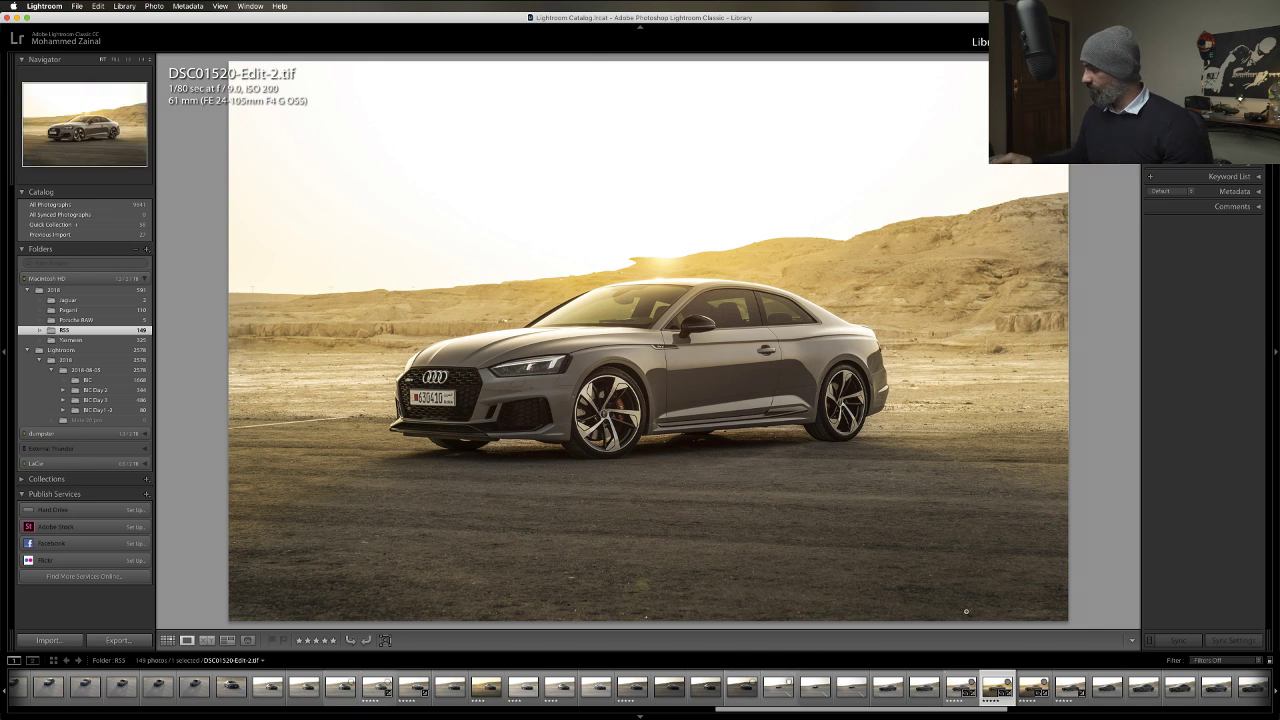
View the raw parking-lot photos DSC01513.ARW and DSC01501.ARW.
click(705, 688)
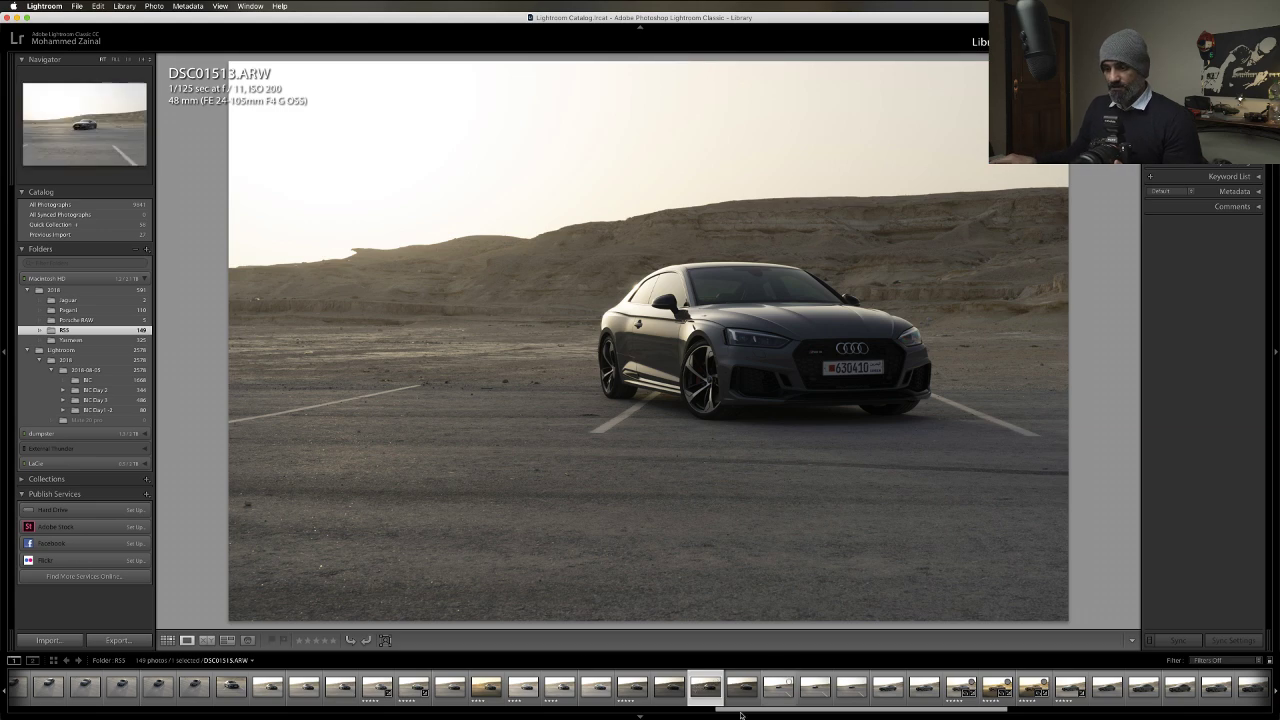
click(231, 686)
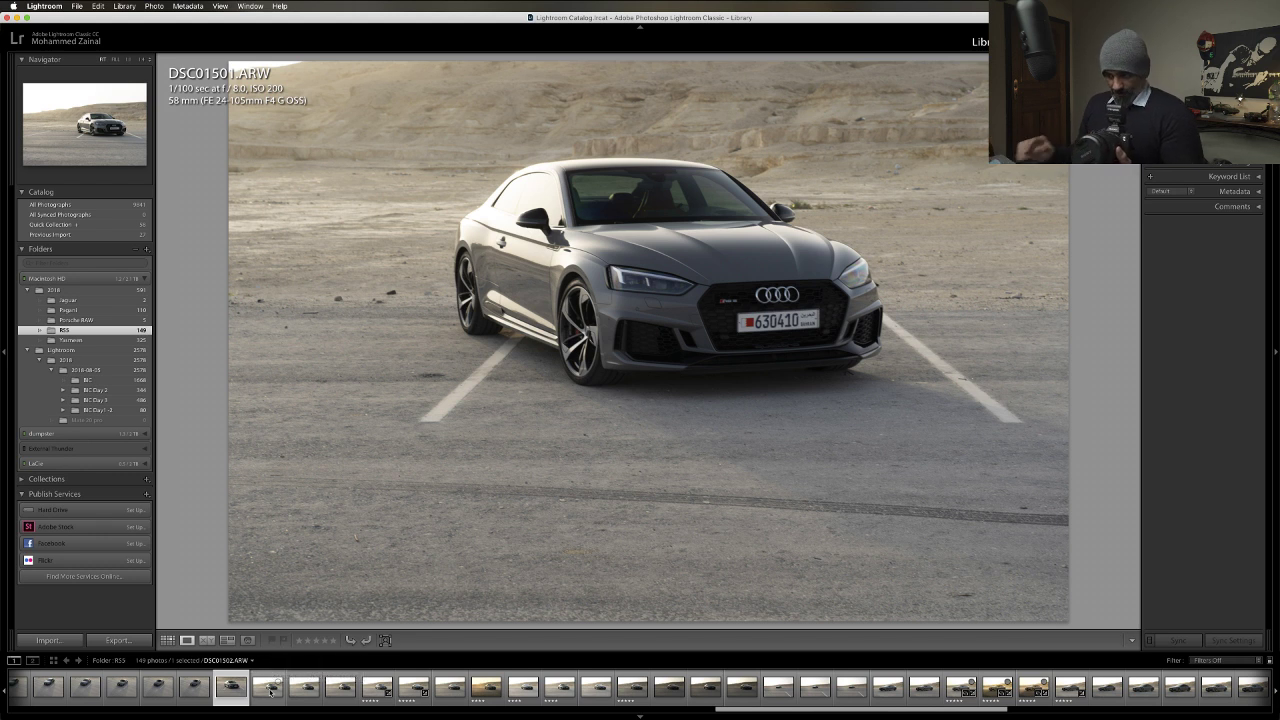
mouse_move(625, 703)
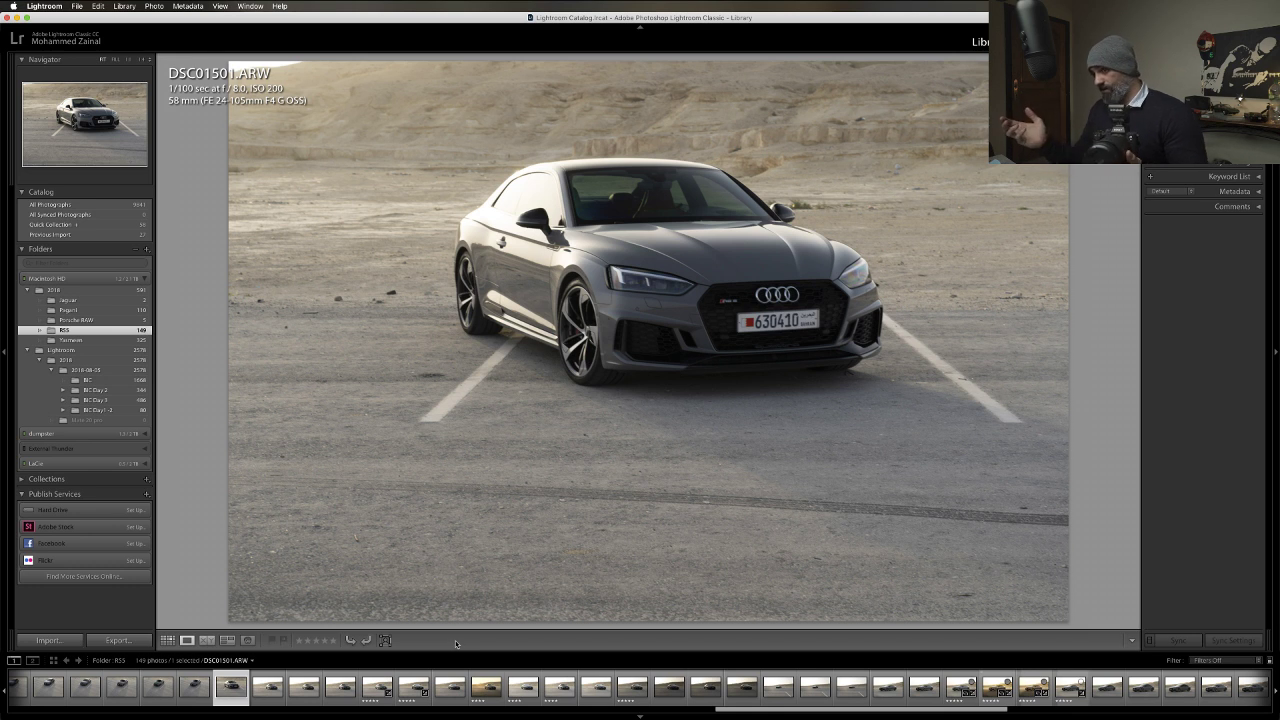
View DSC01502.ARW and go forward through the similar raw frames to DSC01506.ARW.
click(278, 694)
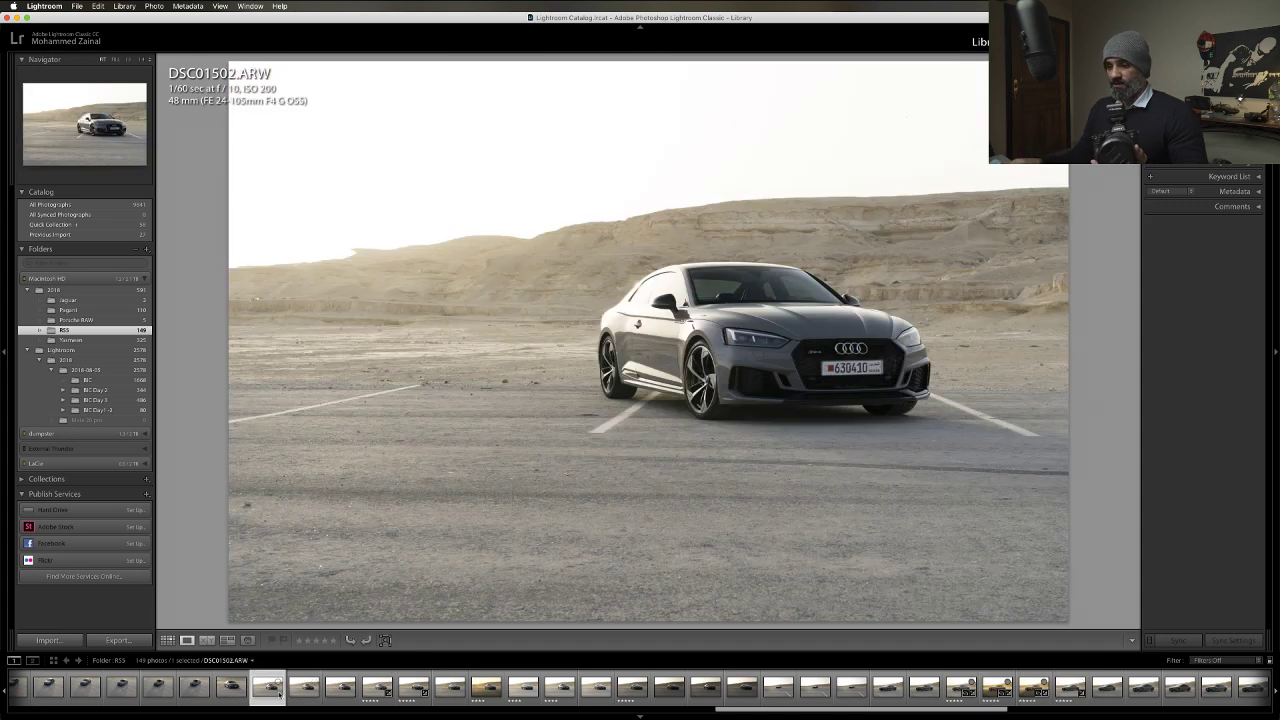
key(Right)
key(Right)
key(Right)
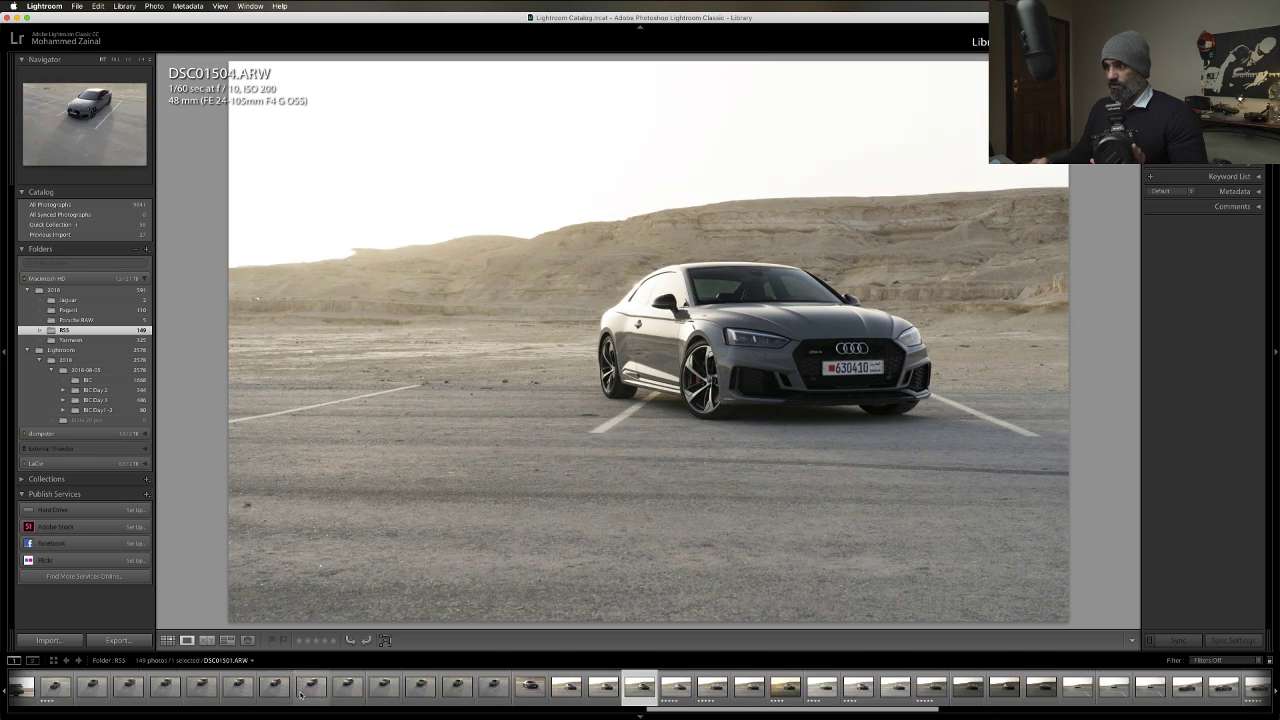
key(Right)
key(Right)
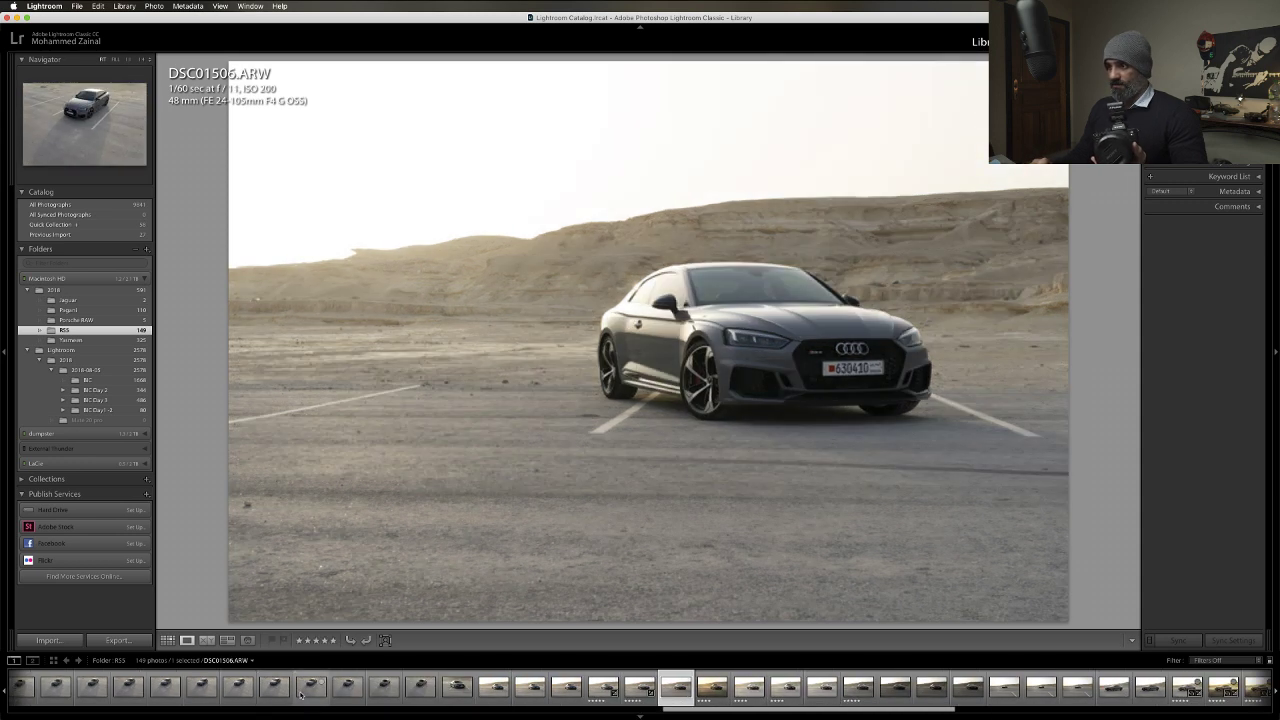
View the finished DSC01505-Edit.tif and the side-profile raw frames from DSC01483.ARW onward.
key(Right)
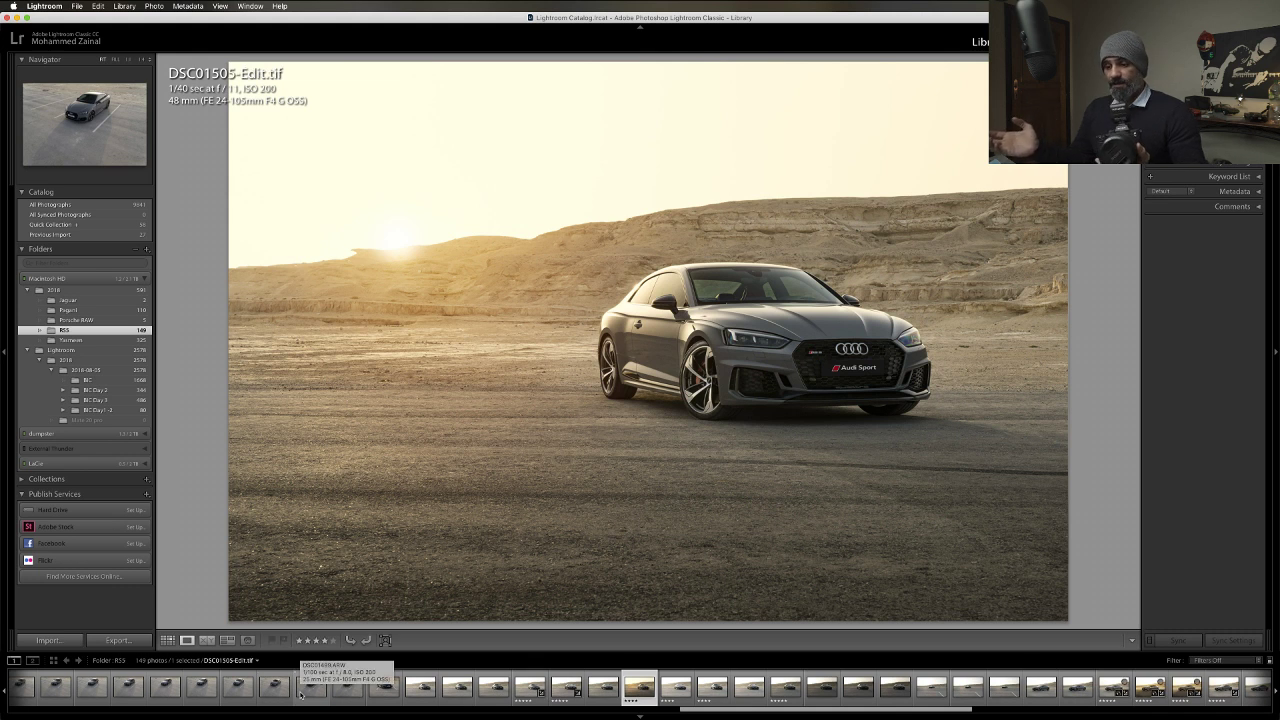
scroll(310, 690, up, 6)
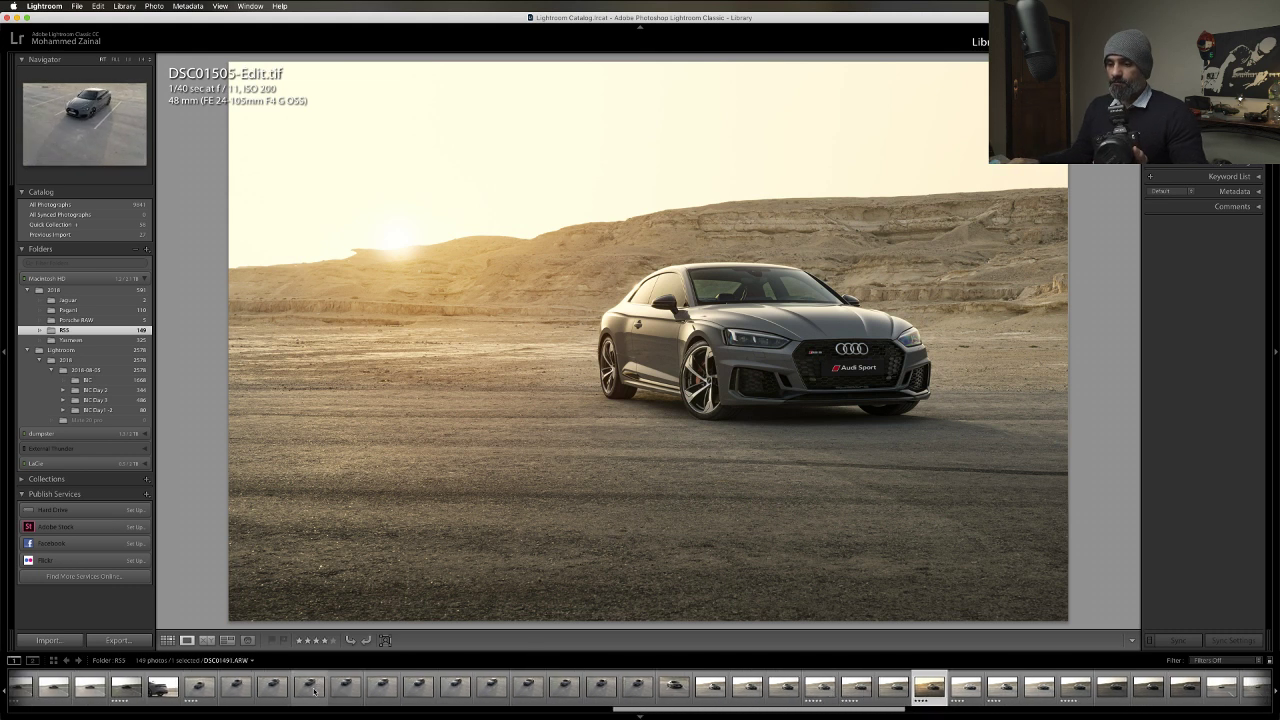
scroll(313, 690, up, 6)
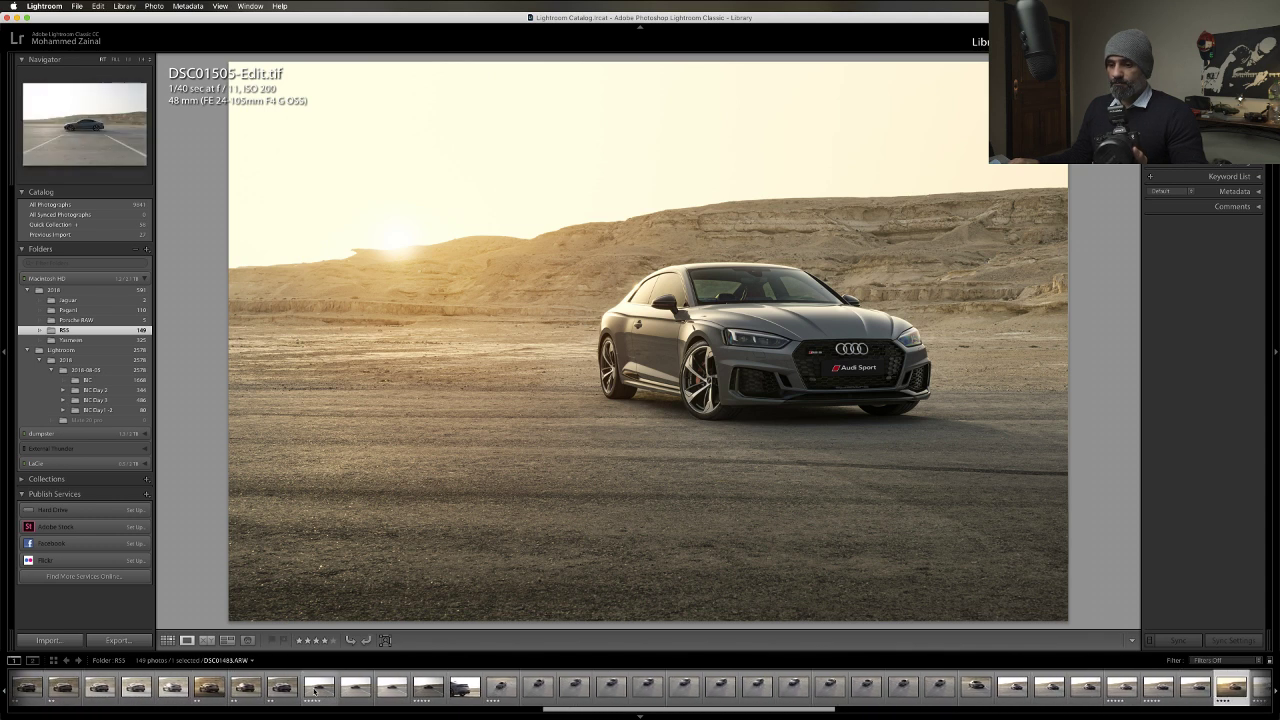
click(317, 688)
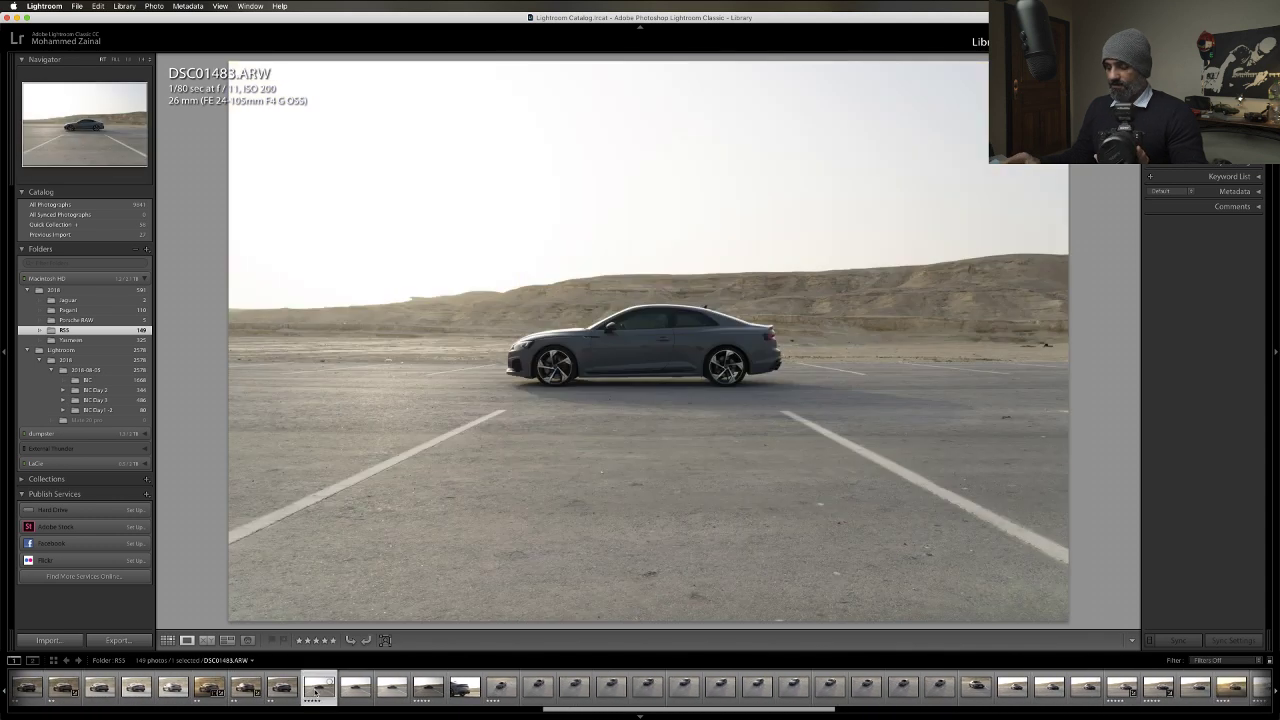
key(Right)
key(Right)
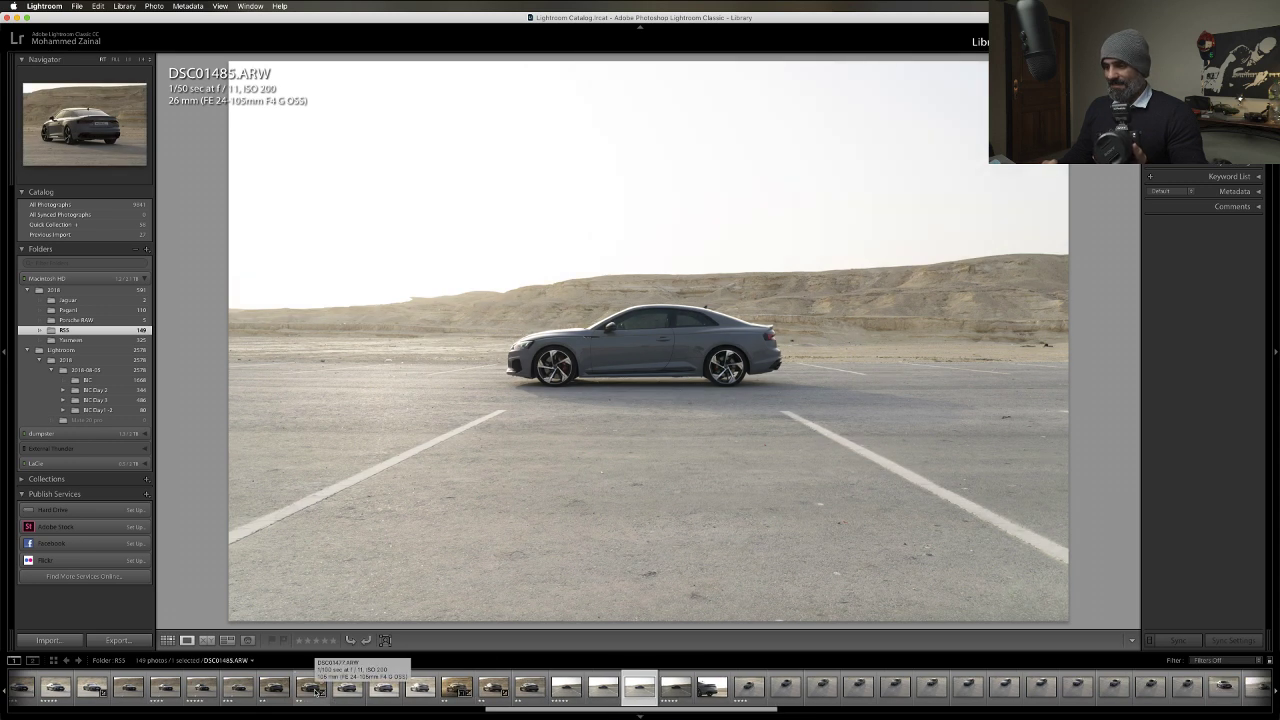
key(Right)
Go back through the side-profile frames to the rear-view raw DSC01482.ARW and the edited rear view DSC01477-Edit.tif.
key(Left)
key(Left)
key(Left)
key(Left)
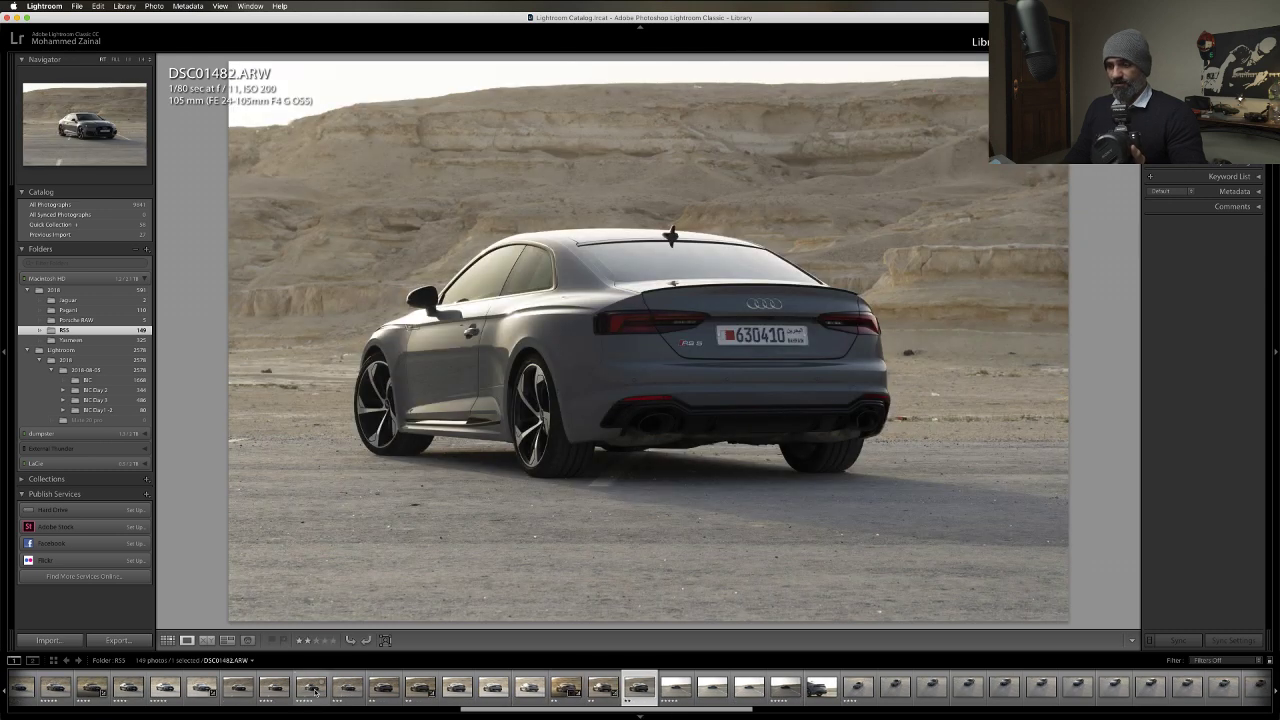
key(Left)
key(Left)
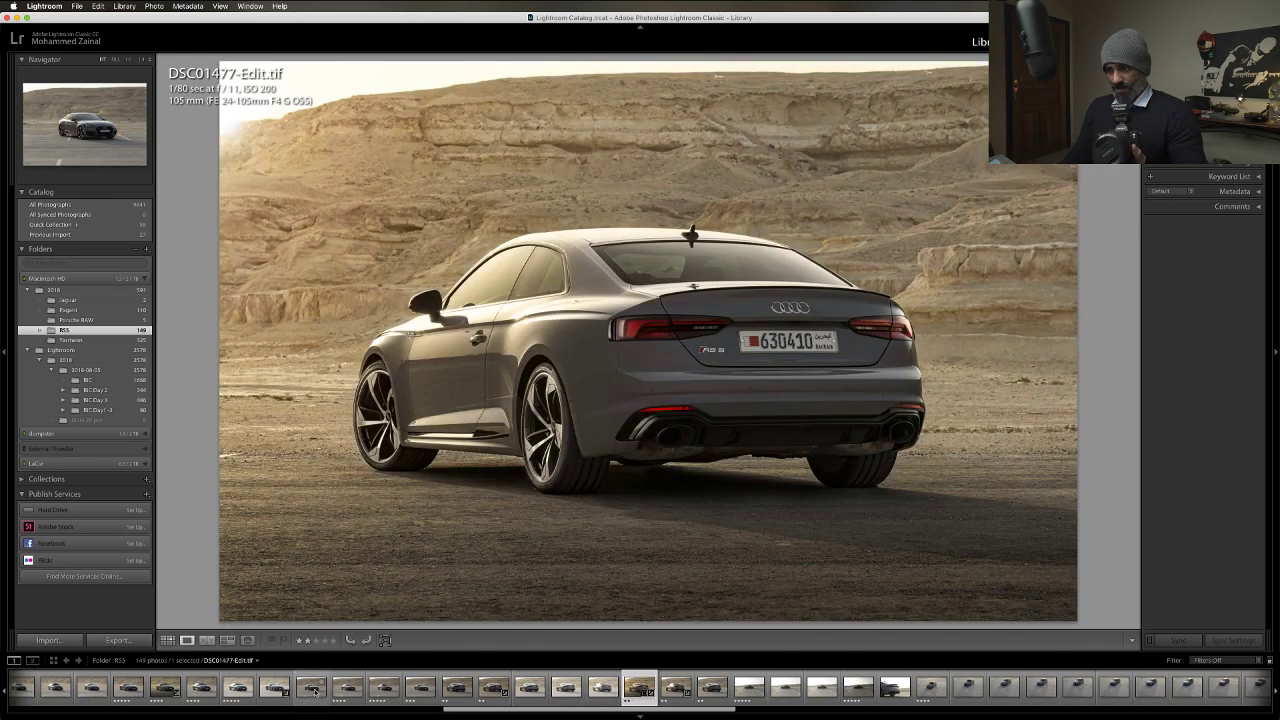
View the edited front three-quarter photo DSC01468-Edit.tif.
scroll(320, 690, up, 2)
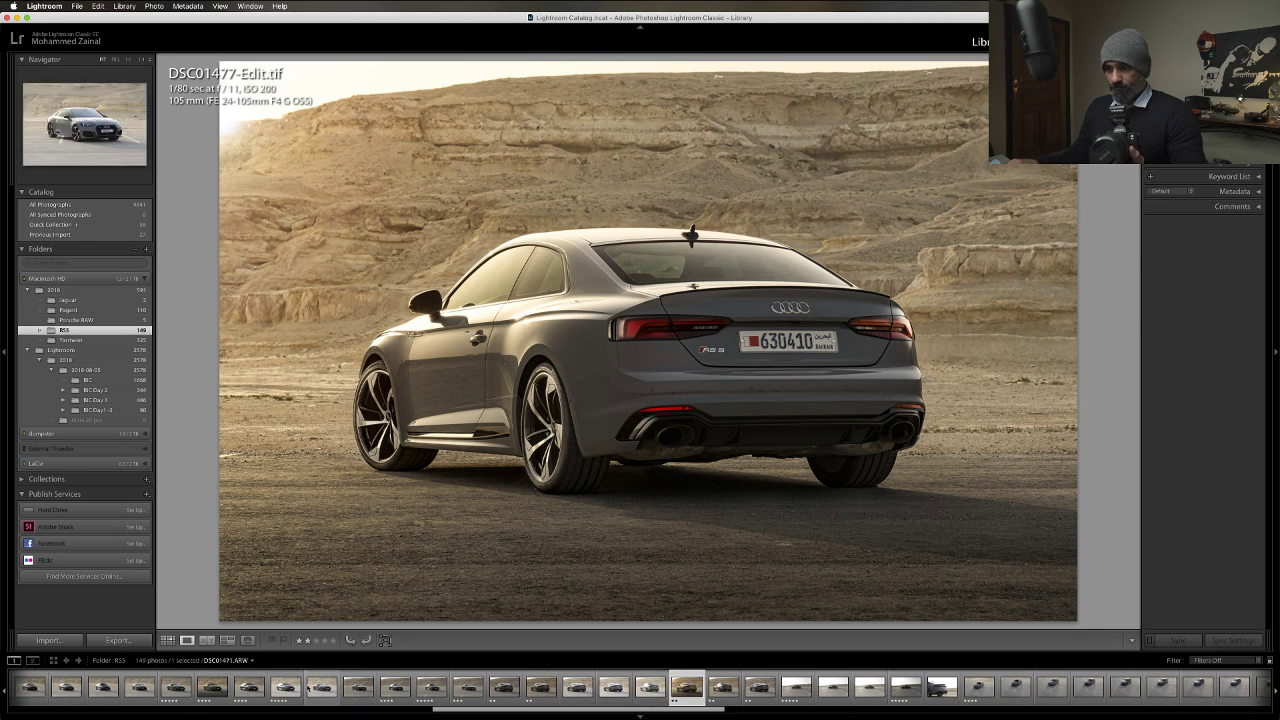
scroll(306, 688, up, 2)
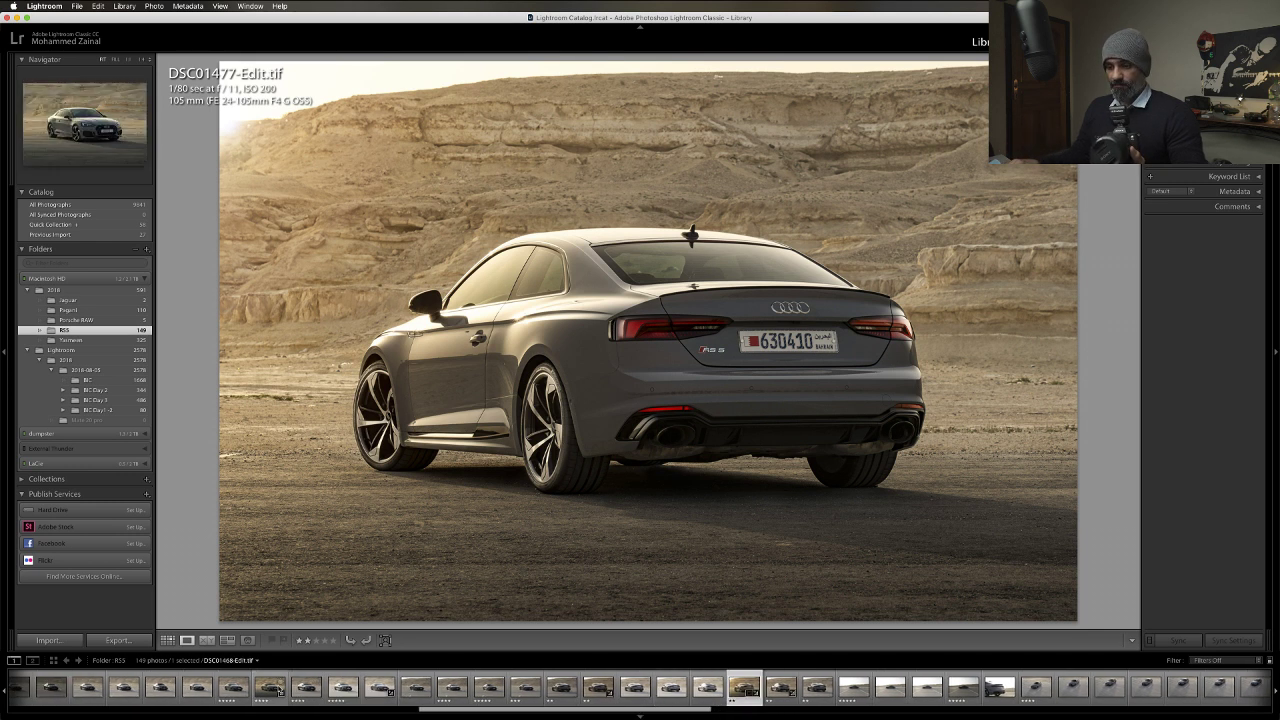
click(269, 688)
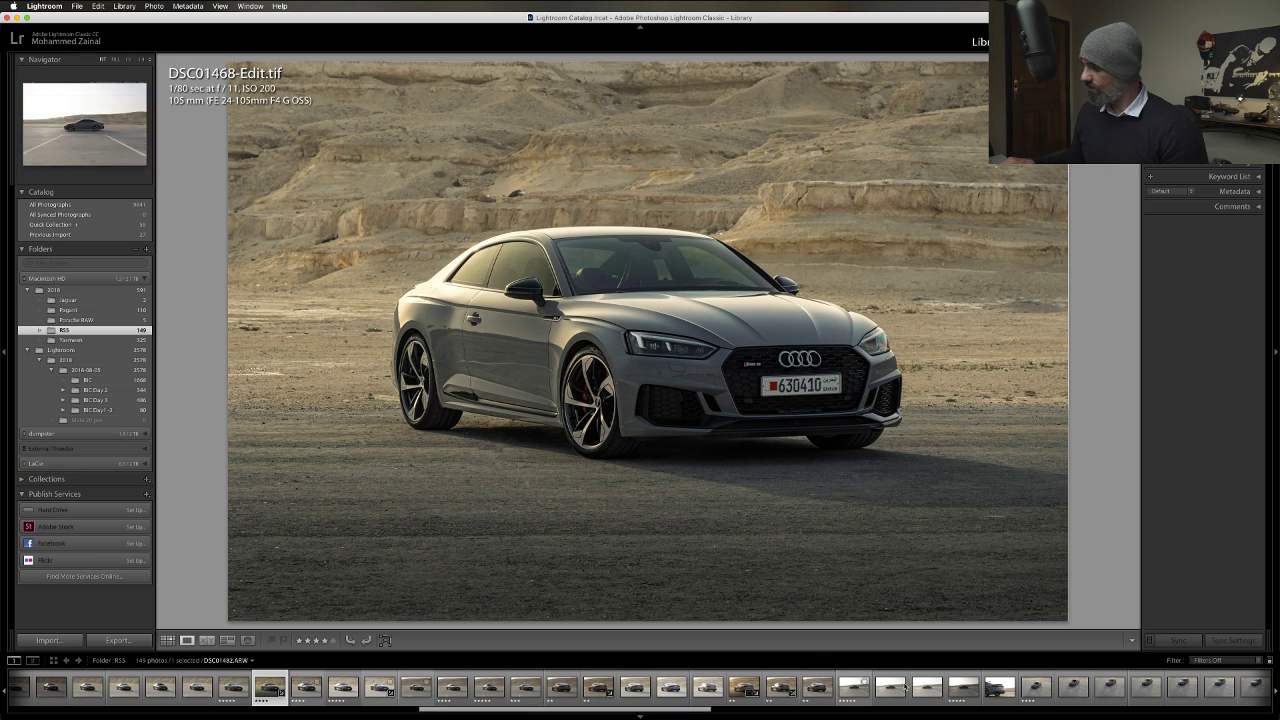
Return to the finished DSC01505-Edit.tif and inspect the car's front grille and headlights at close range.
scroll(950, 688, down, 3)
scroll(955, 686, down, 6)
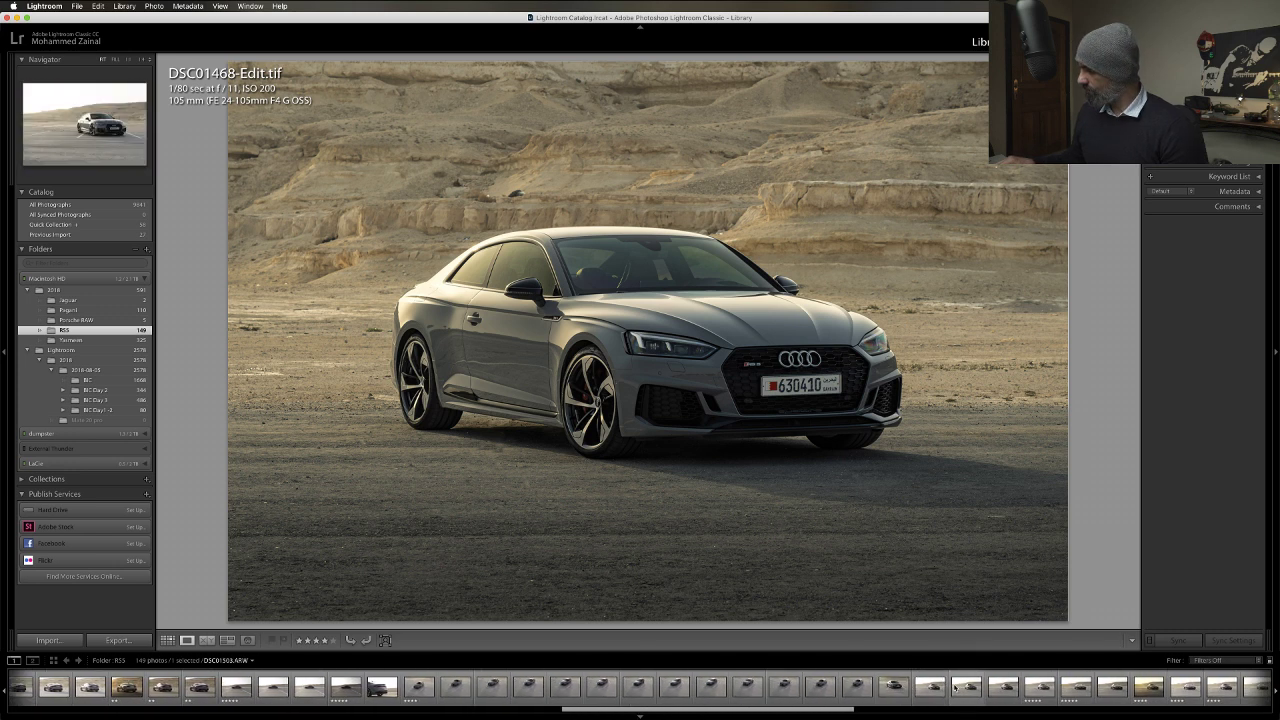
click(1050, 688)
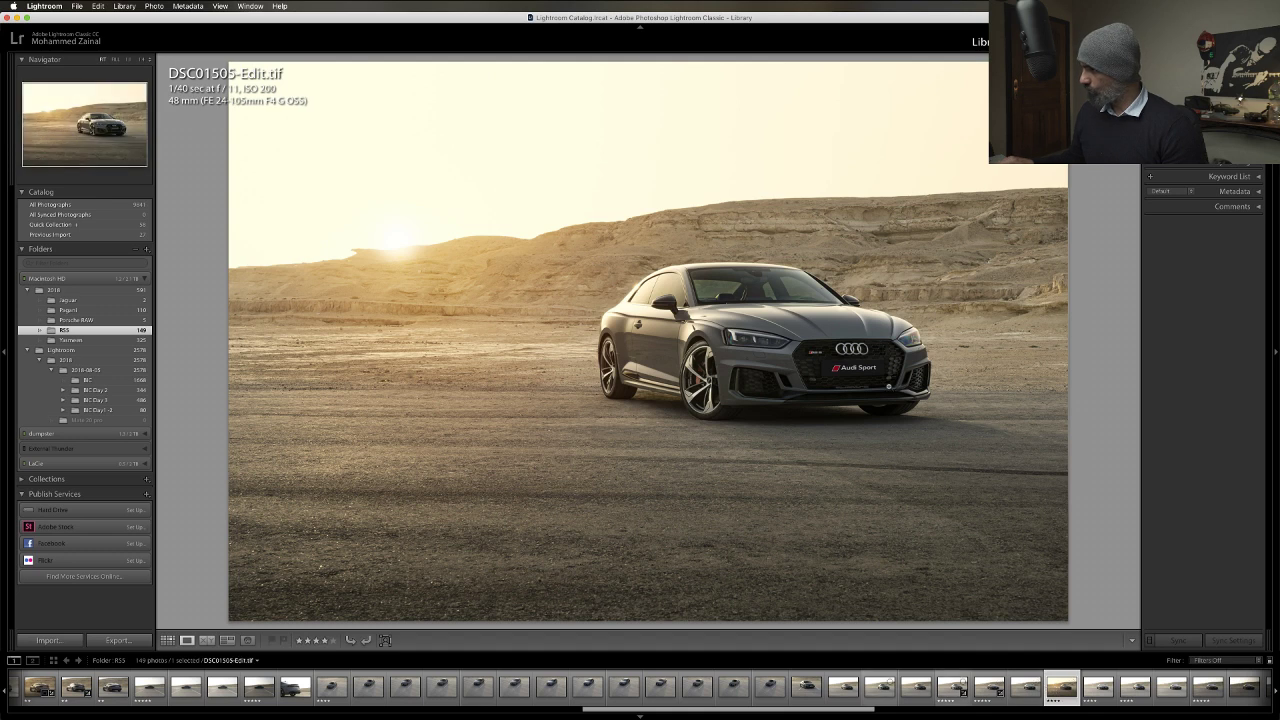
click(918, 341)
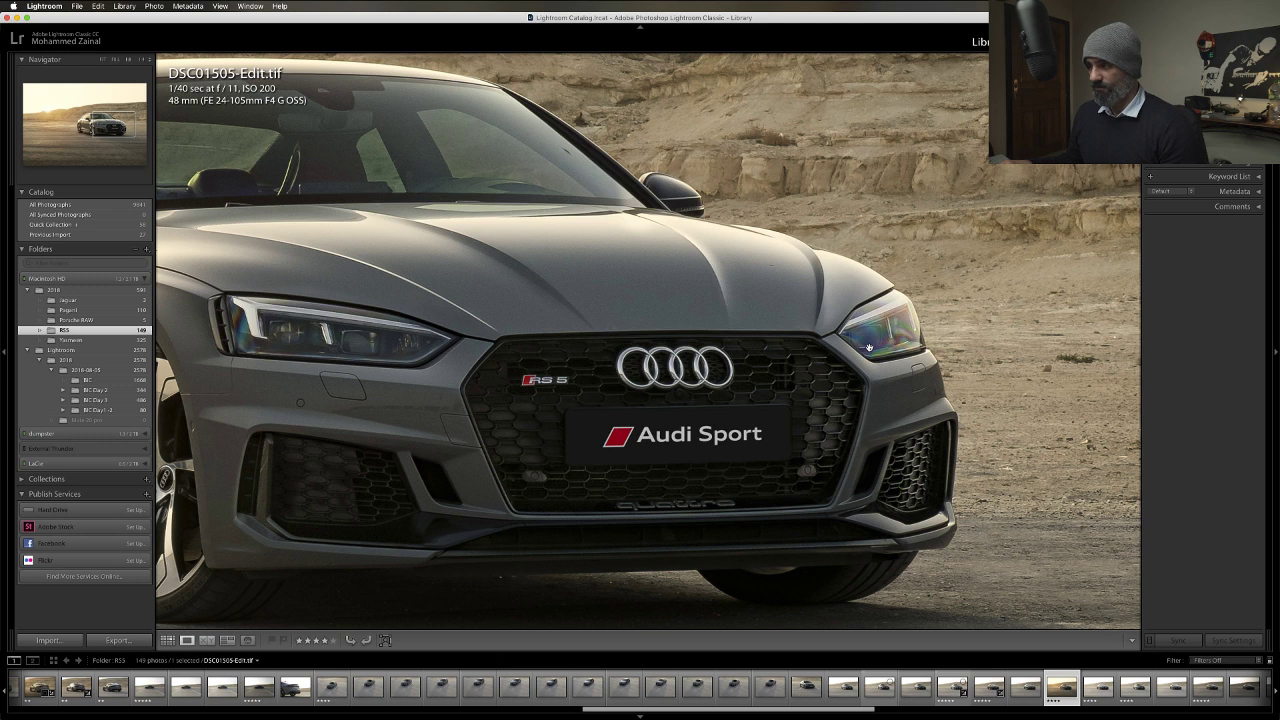
Compare the same front-end close-up across the raw shots DSC01508.ARW to DSC01512.ARW and return to the full-frame view.
click(1095, 692)
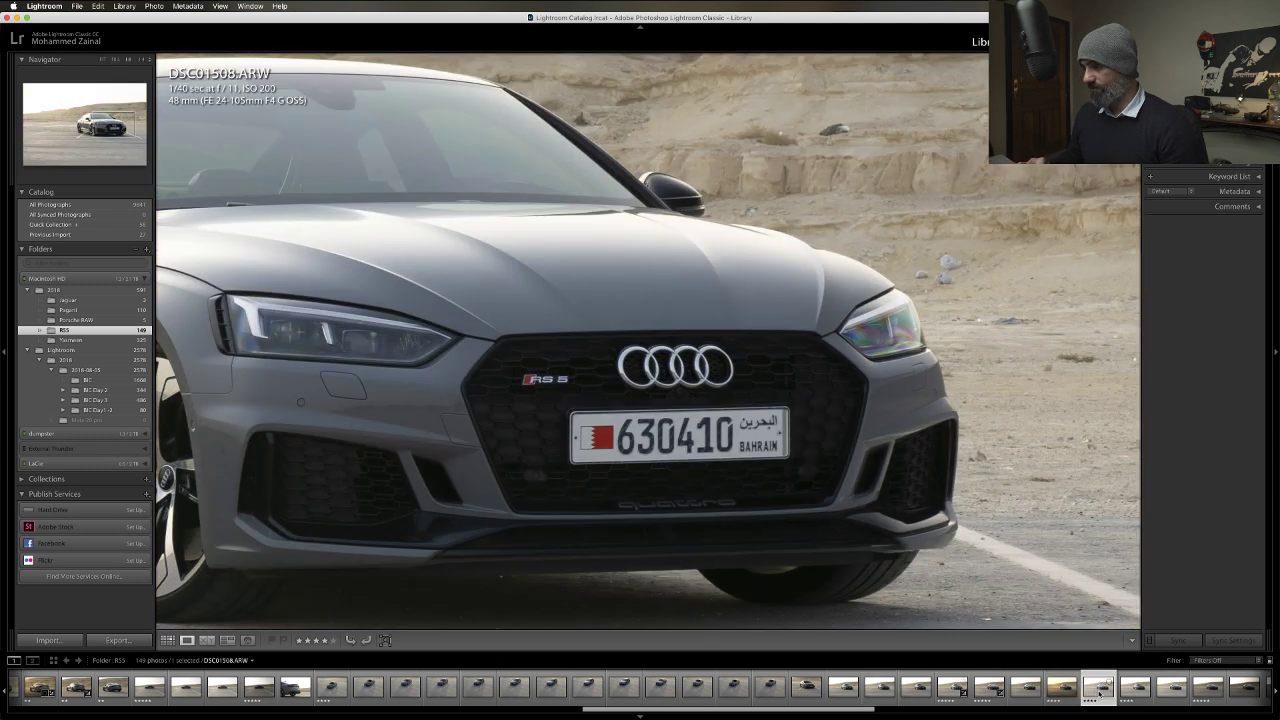
key(Right)
key(Right)
key(Right)
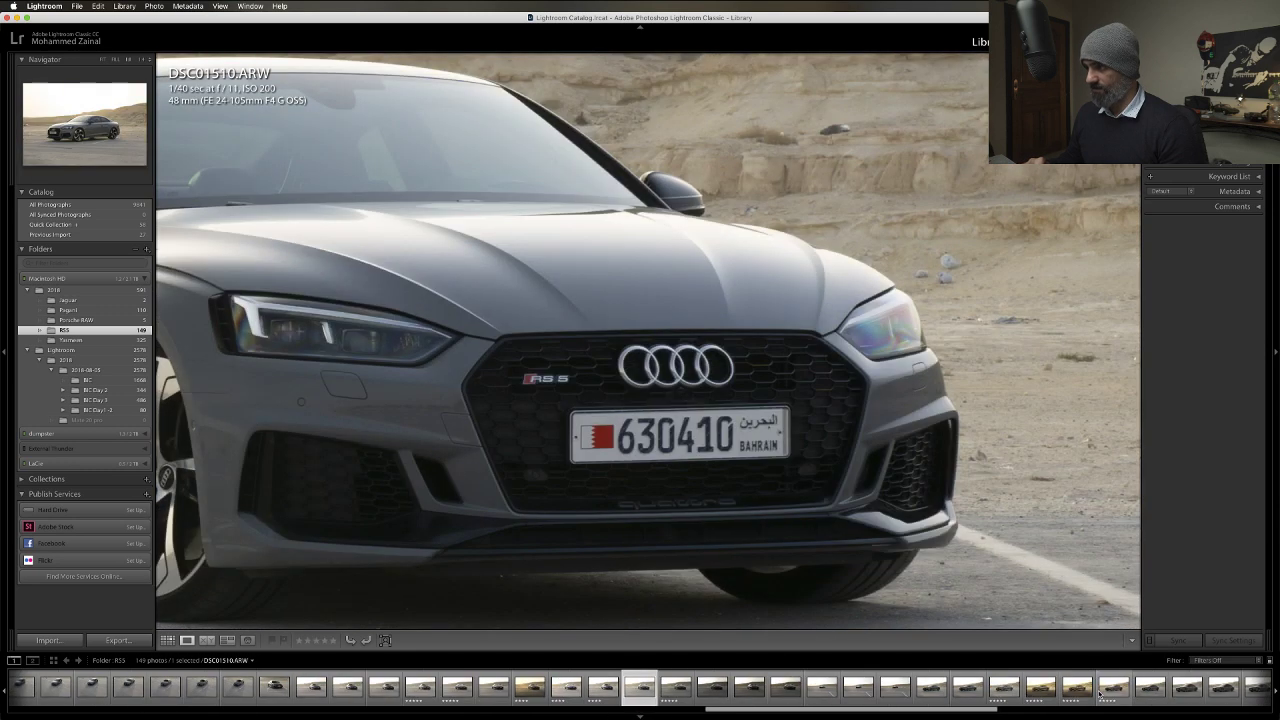
key(Right)
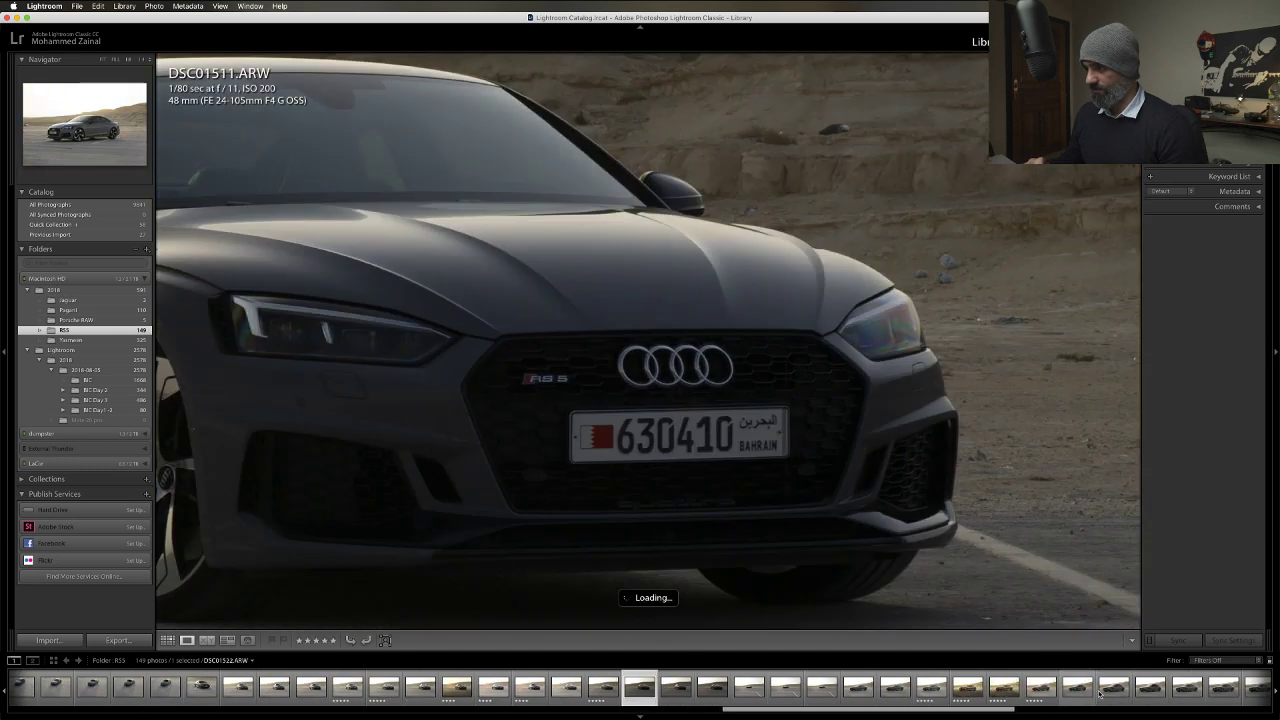
key(Right)
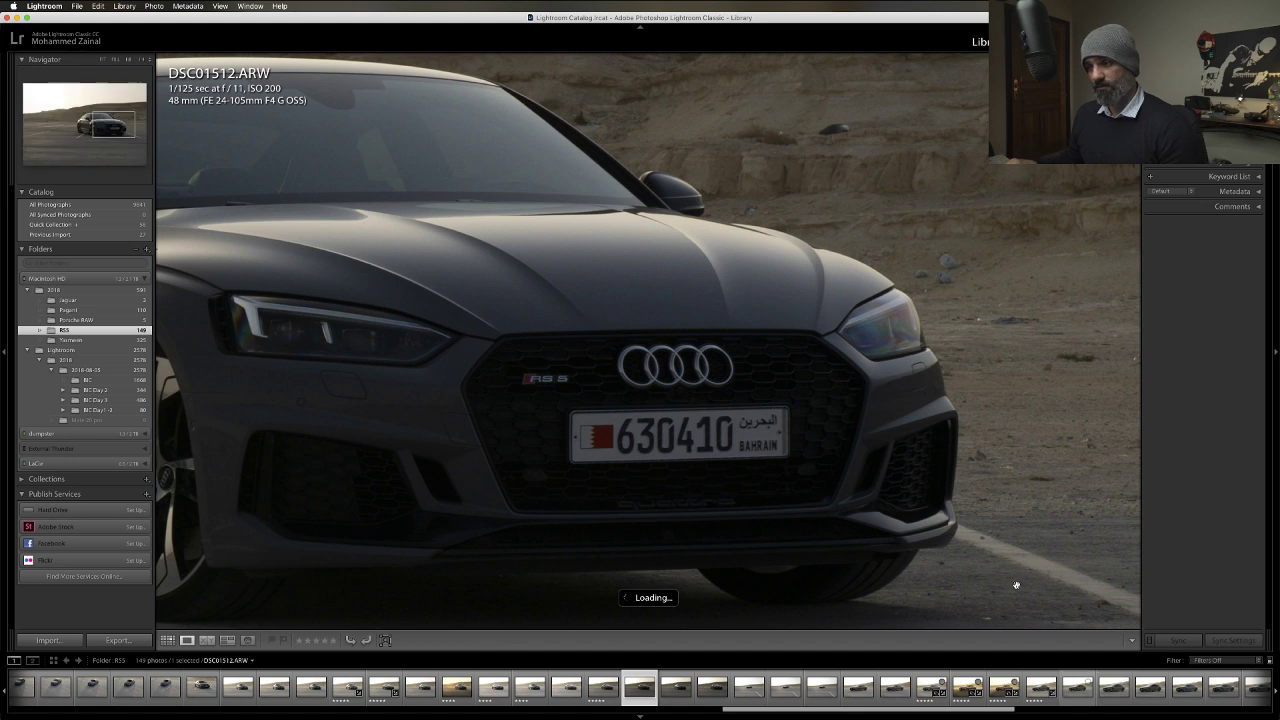
click(896, 545)
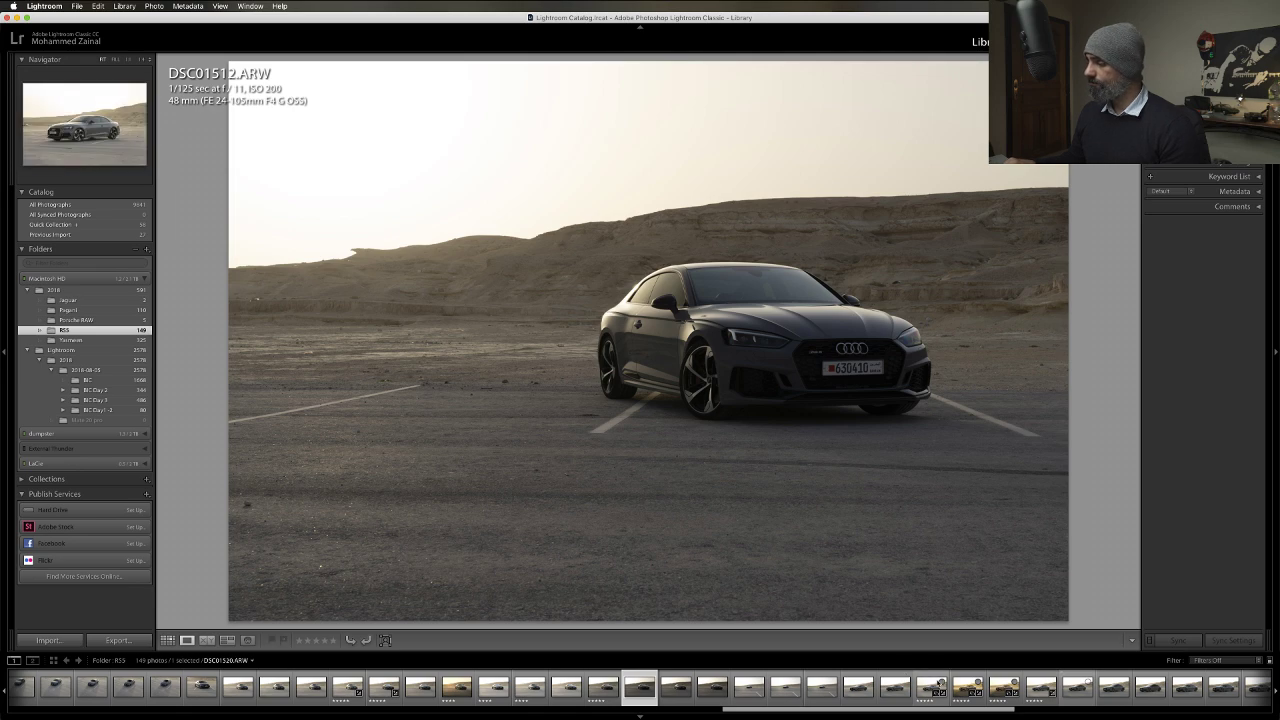
View DSC01520-Edit-2.tif and filter the RS5 folder with the Rated preset.
click(967, 686)
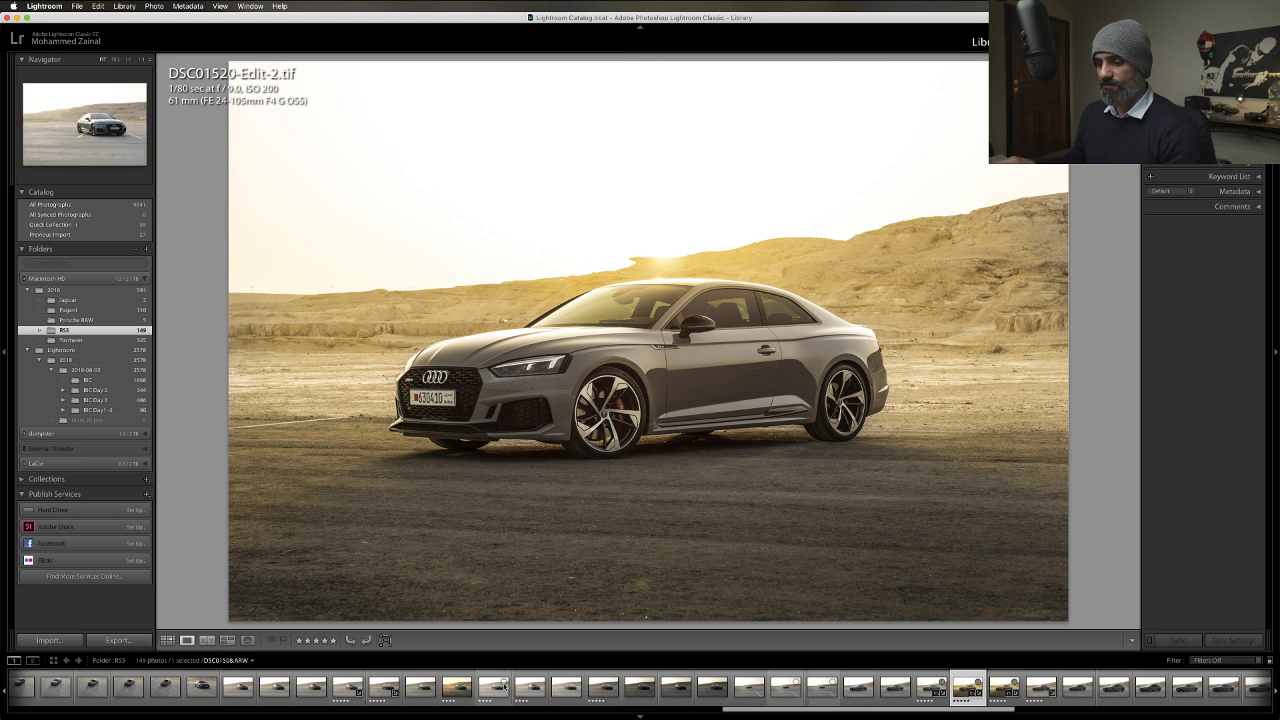
click(1236, 662)
scroll(1218, 686, down, 3)
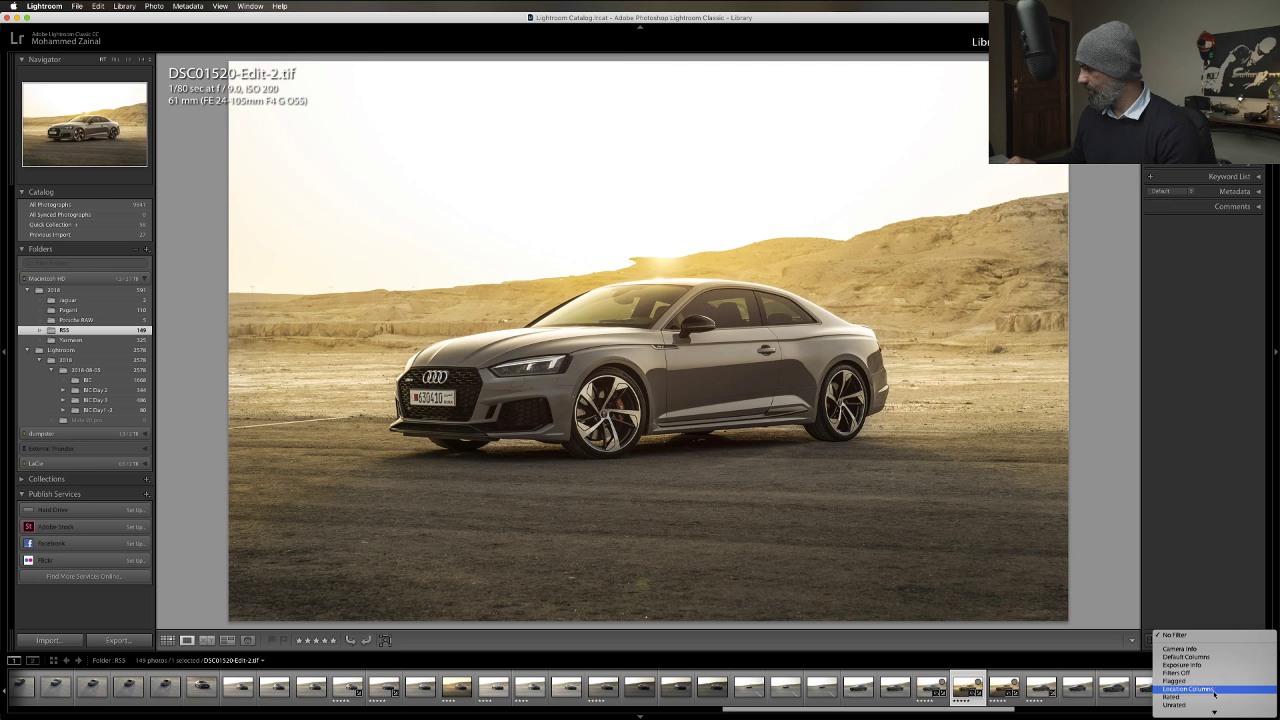
click(1214, 697)
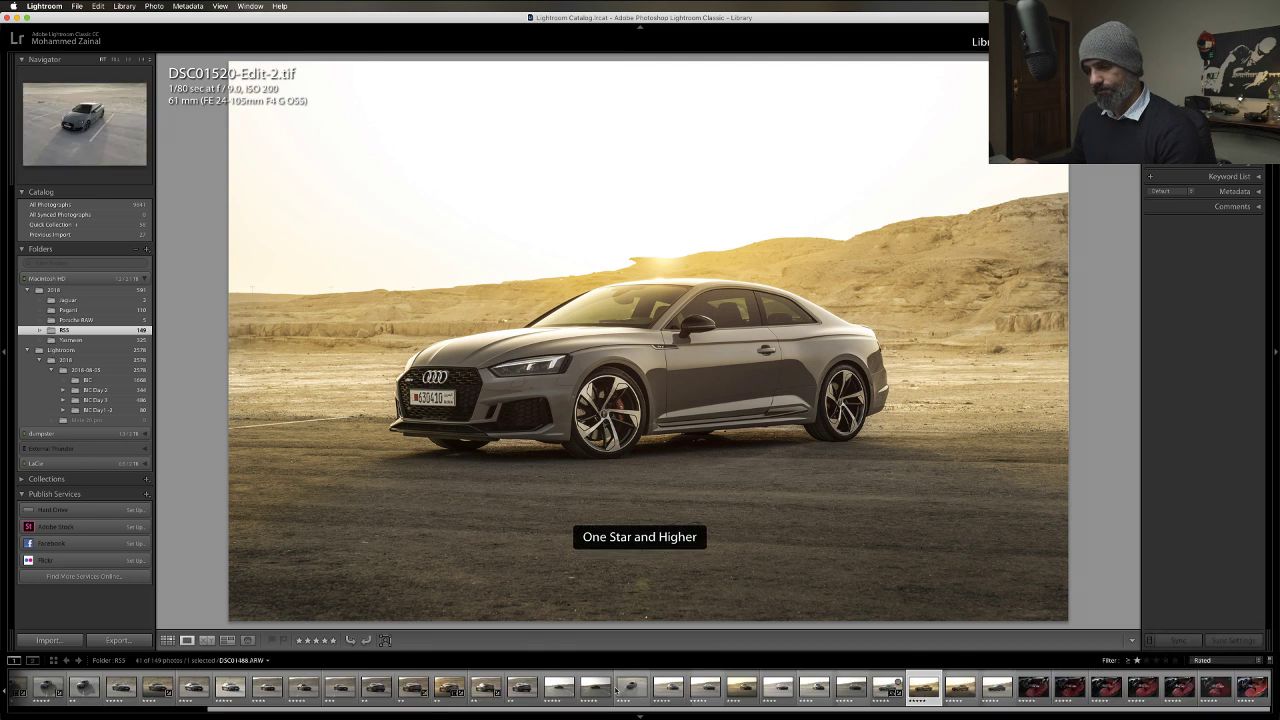
View the finished DSC01452-Edit.tif and go back through the rated high-angle raw shots from DSC01449.ARW to DSC01430.ARW.
scroll(374, 690, up, 3)
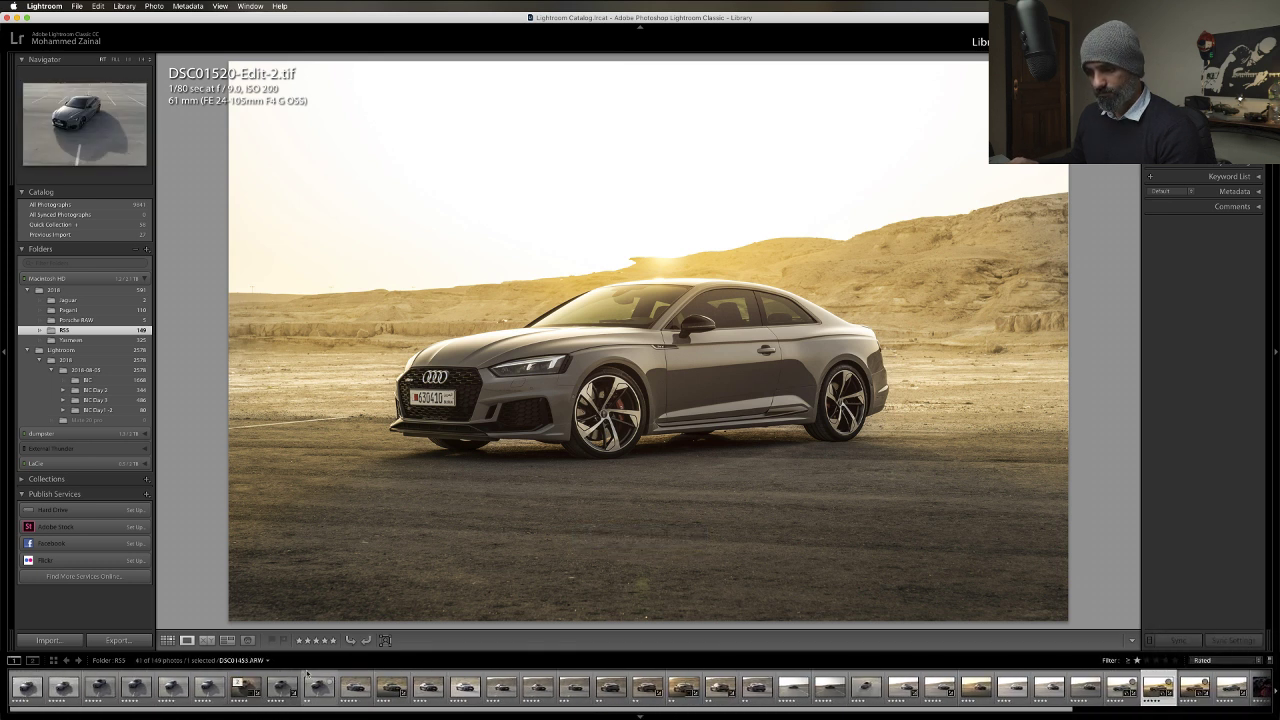
click(240, 688)
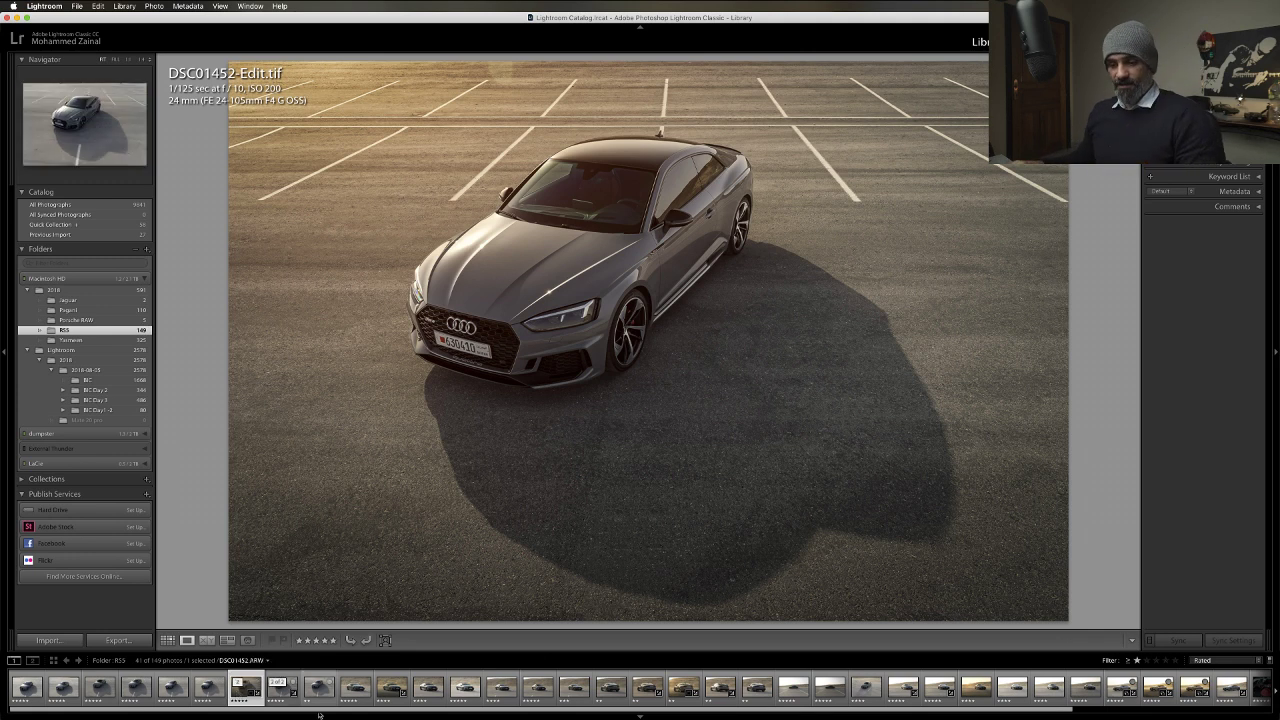
click(206, 688)
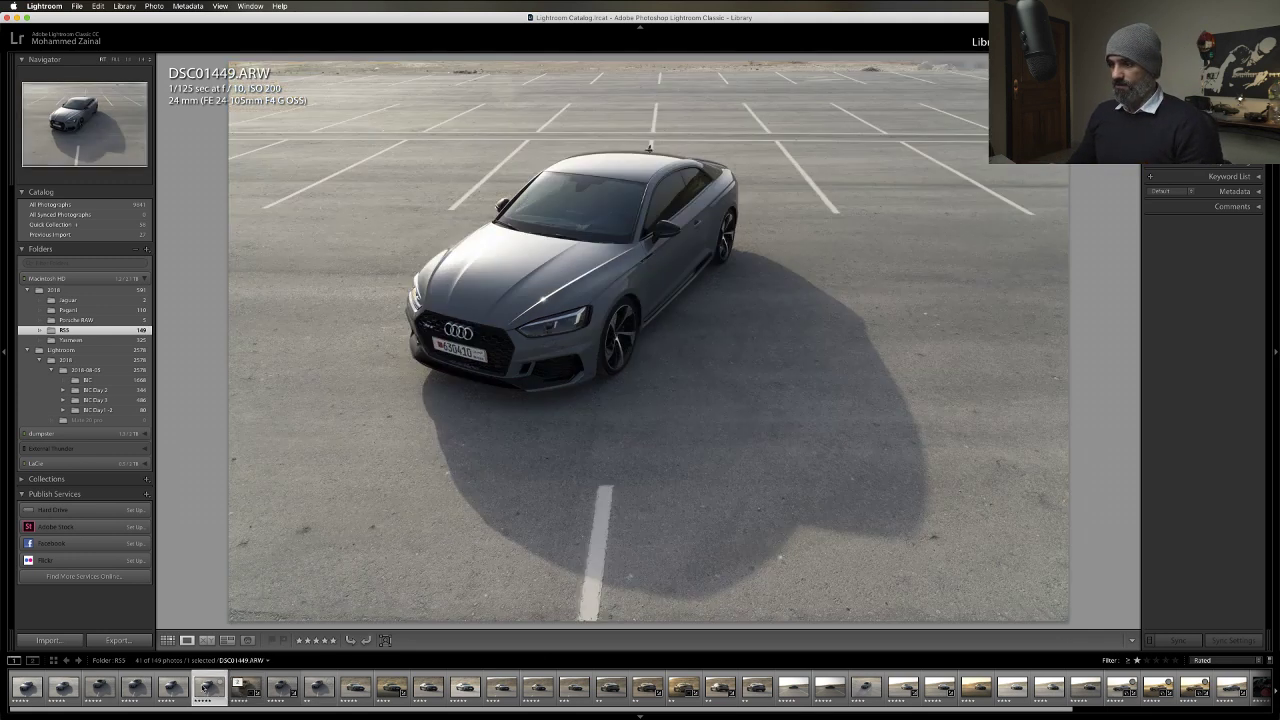
key(Left)
key(Left)
key(Left)
key(Left)
key(Left)
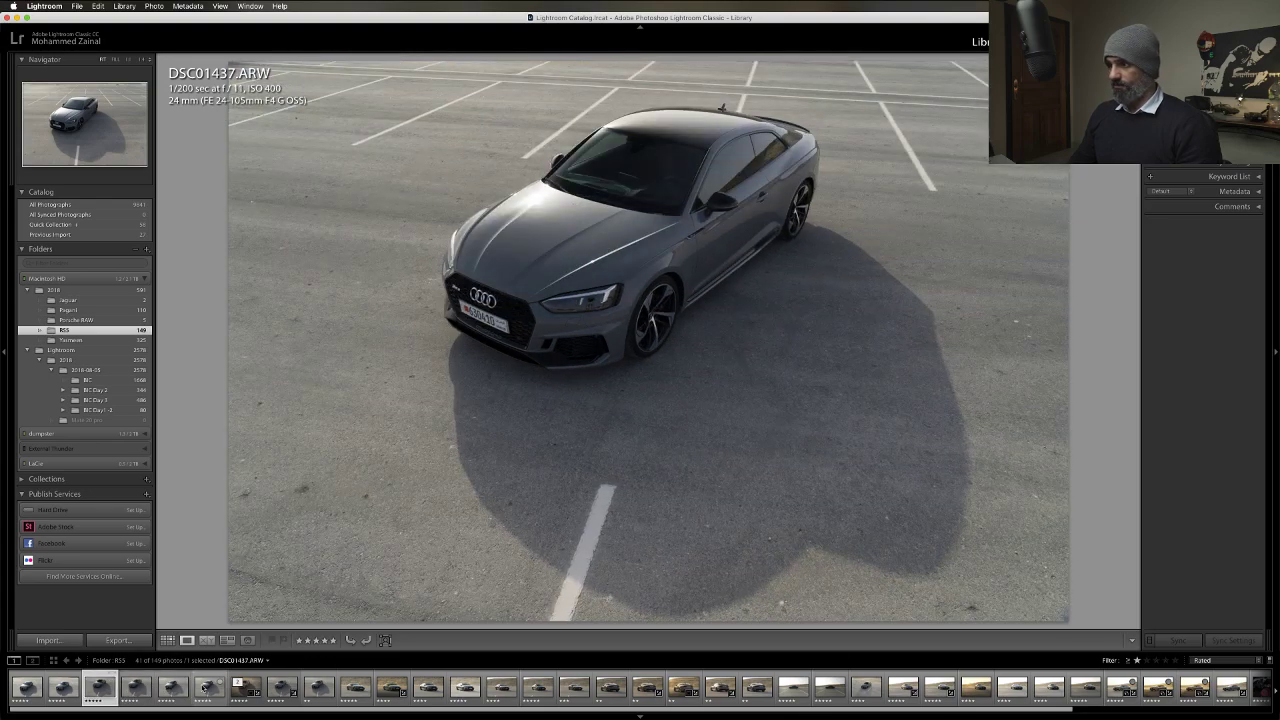
key(Left)
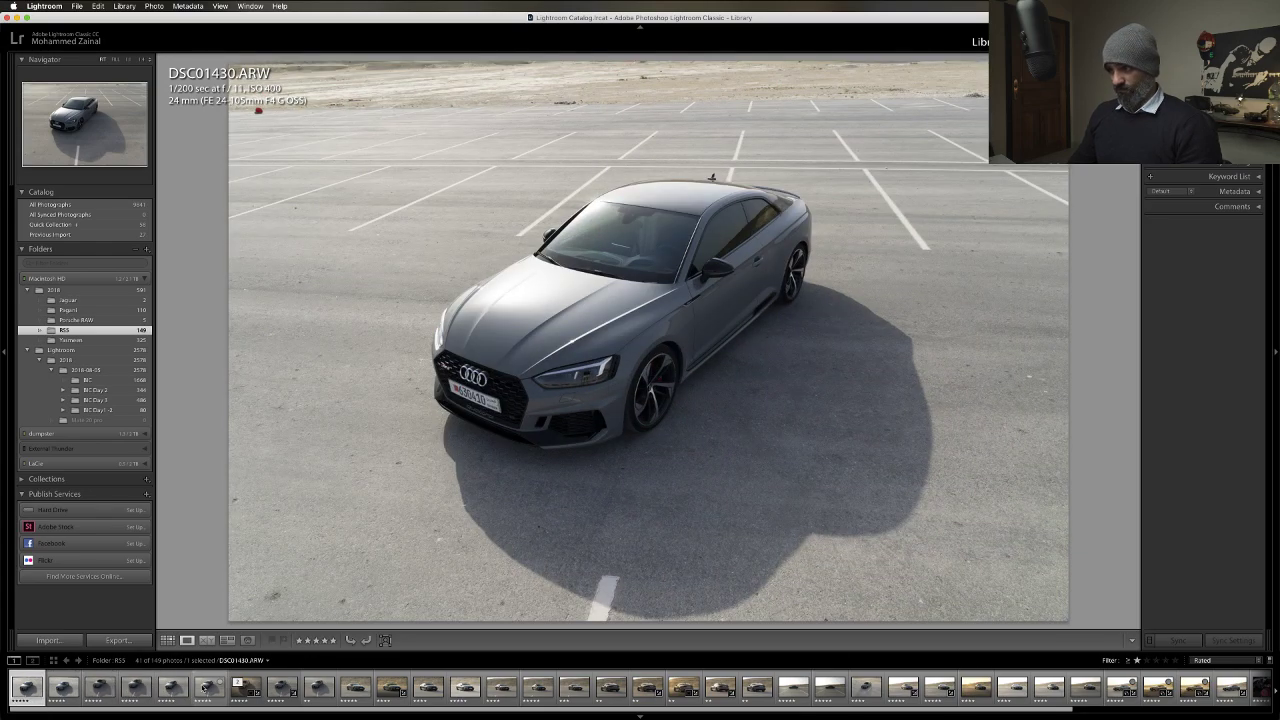
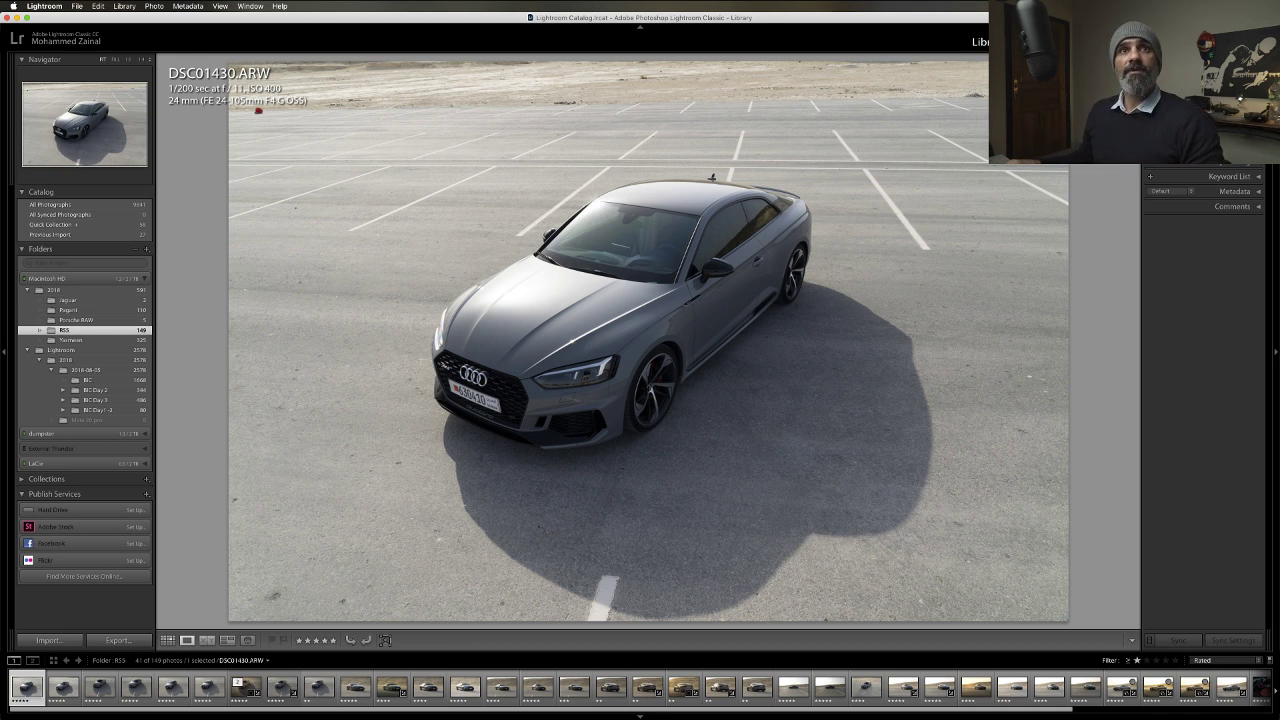
key(super+Tab)
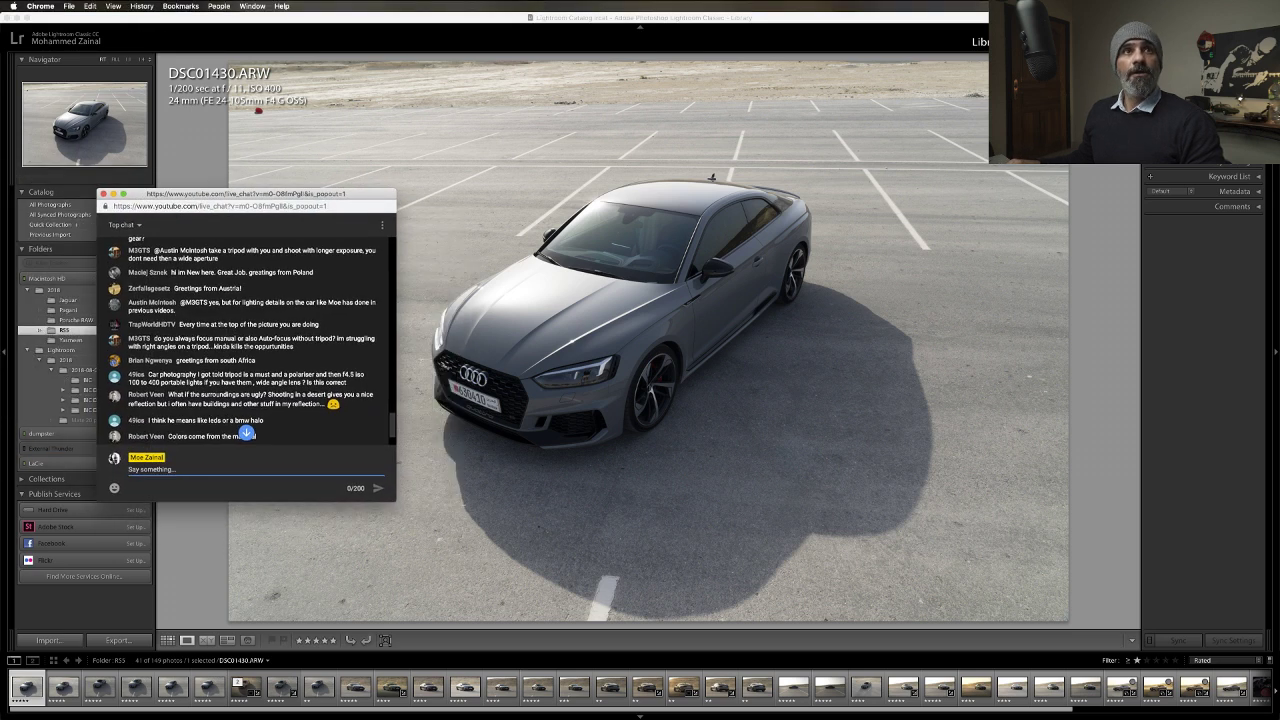
key(super+Tab)
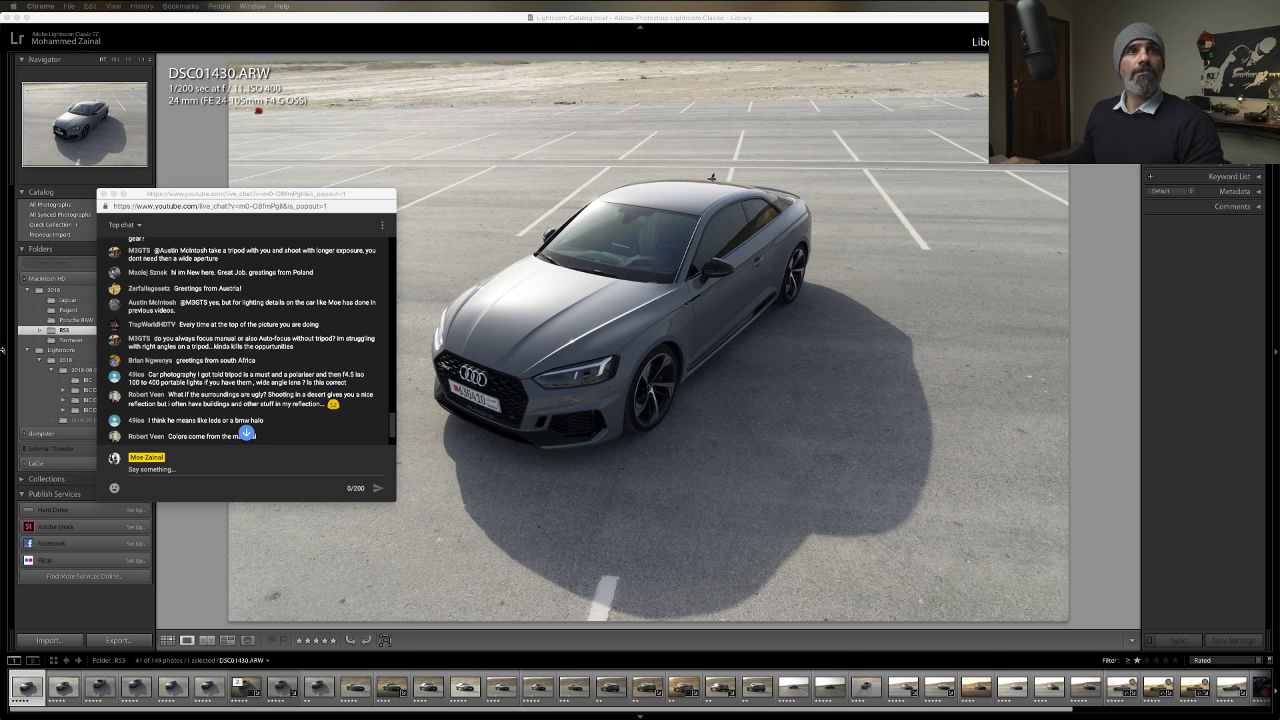
click(250, 470)
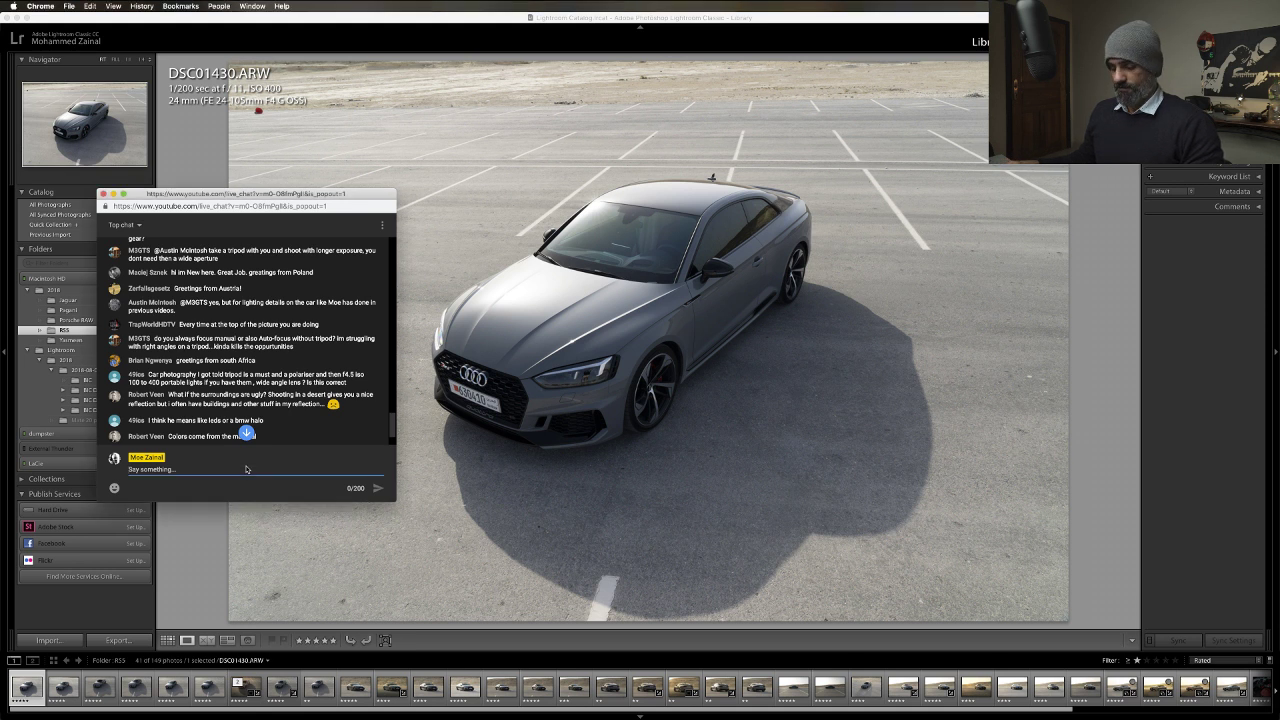
text(https://www.youtube.com/watch?v=34jk_sN8q0I)
key(Return)
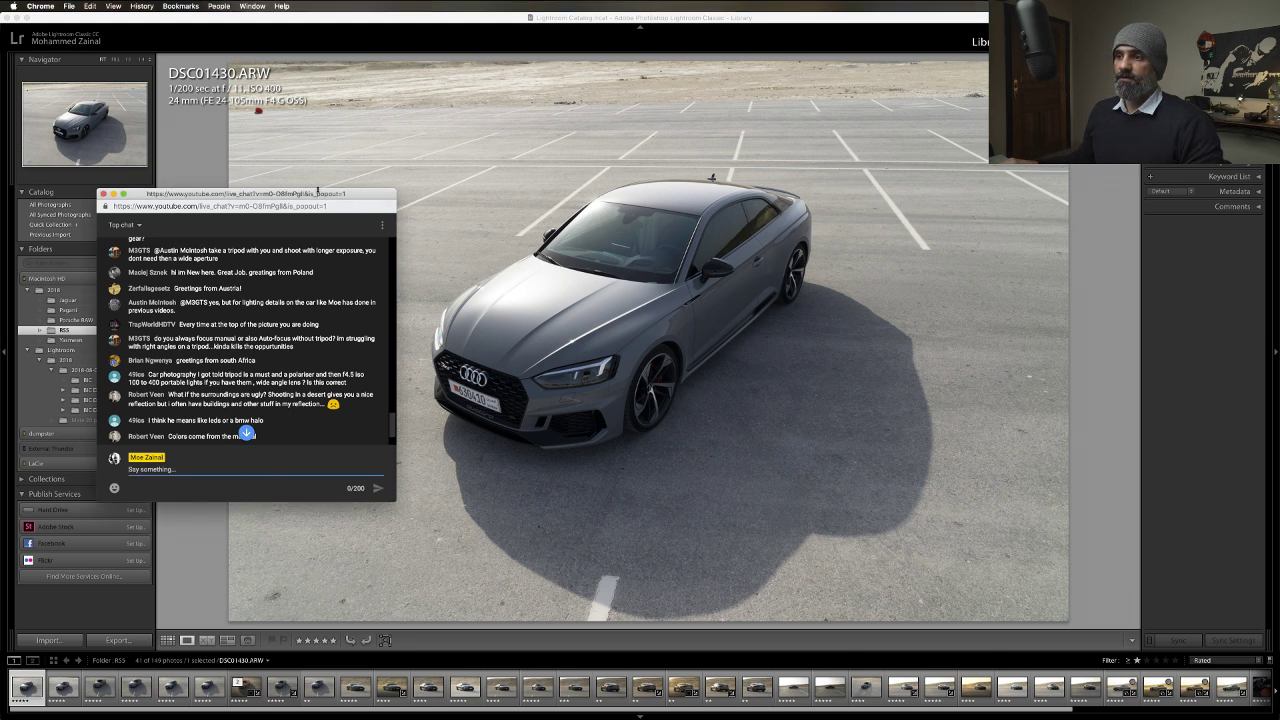
drag(310, 193, 0, 110)
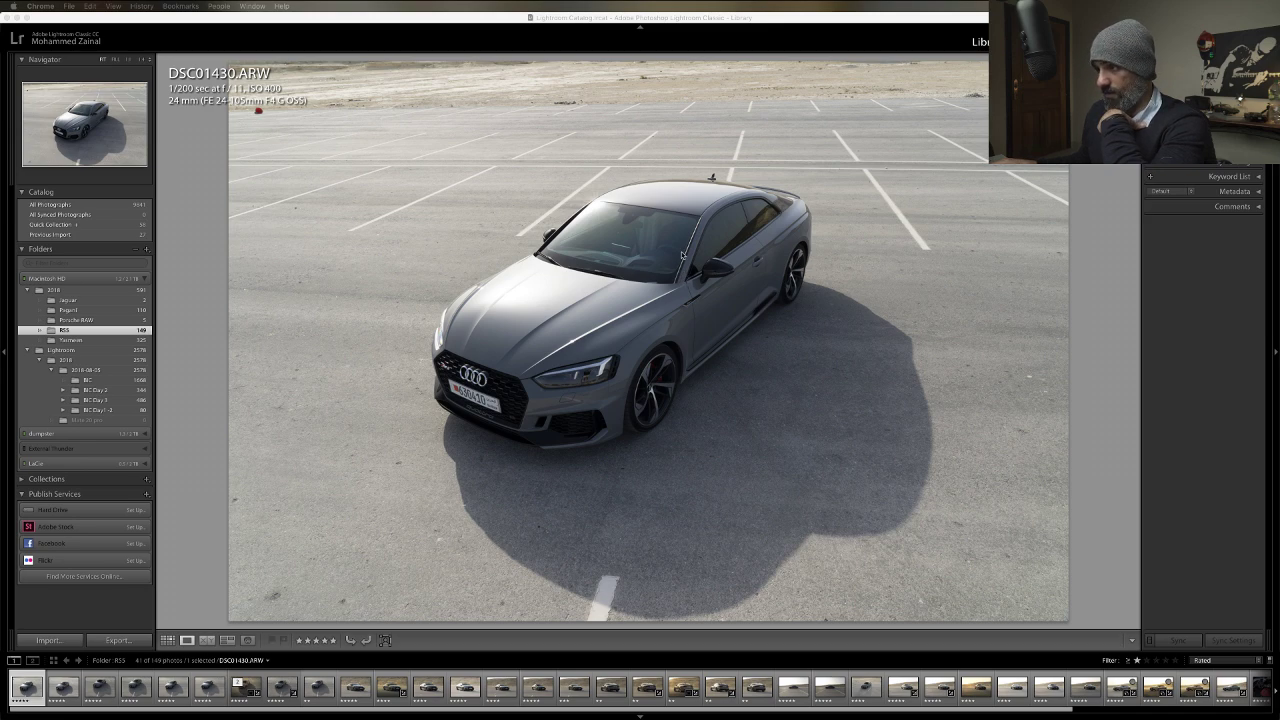
Switch back to Lightroom and inspect the car's door and front wheel at close range in DSC01505-Edit.tif.
click(696, 192)
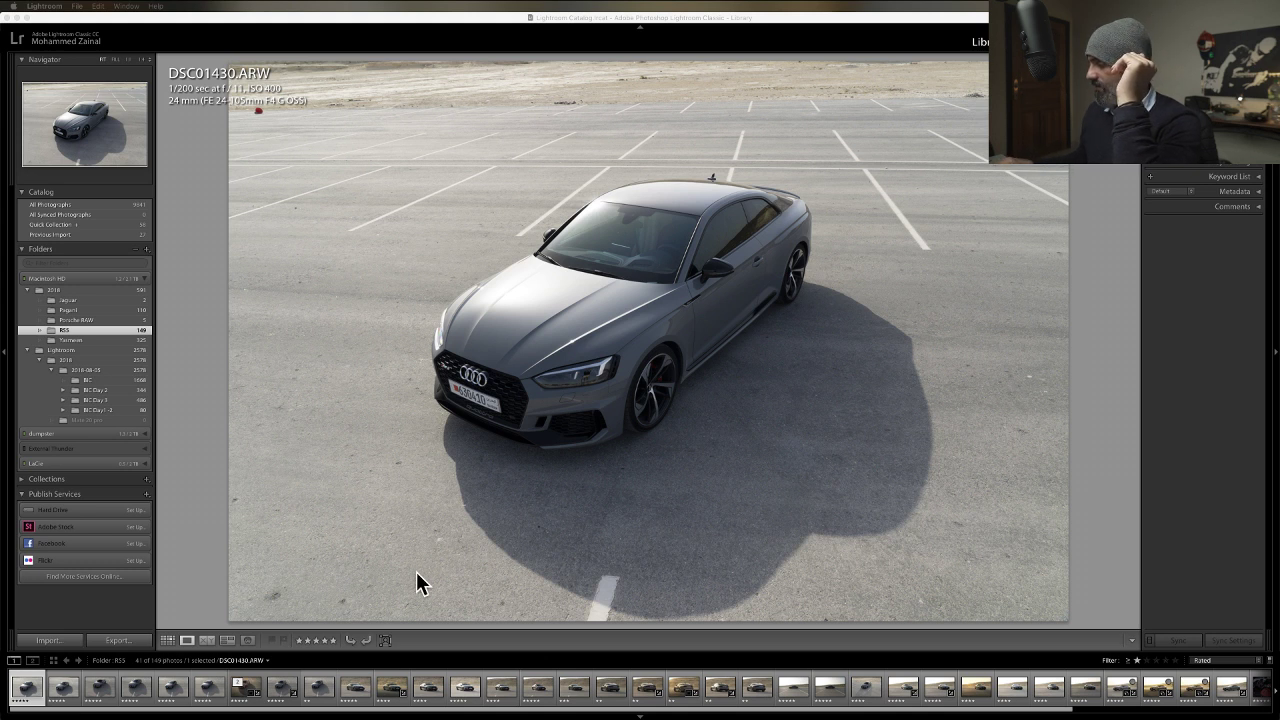
click(977, 690)
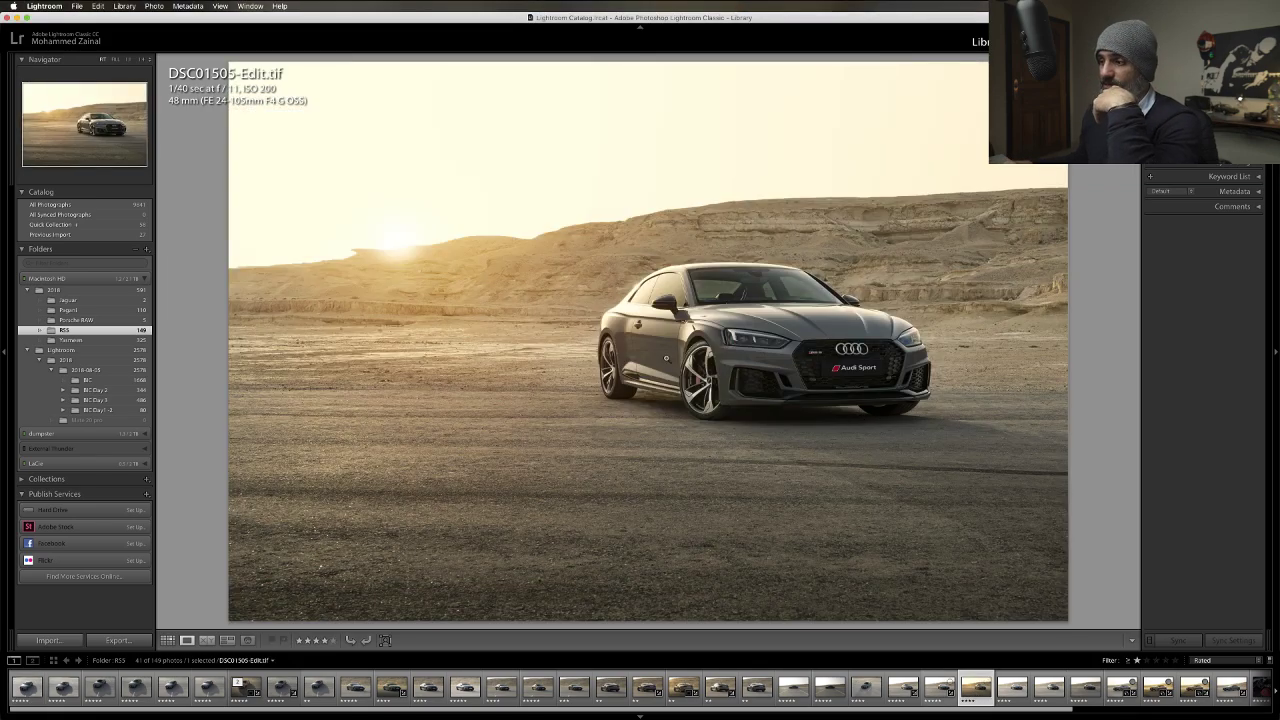
click(665, 358)
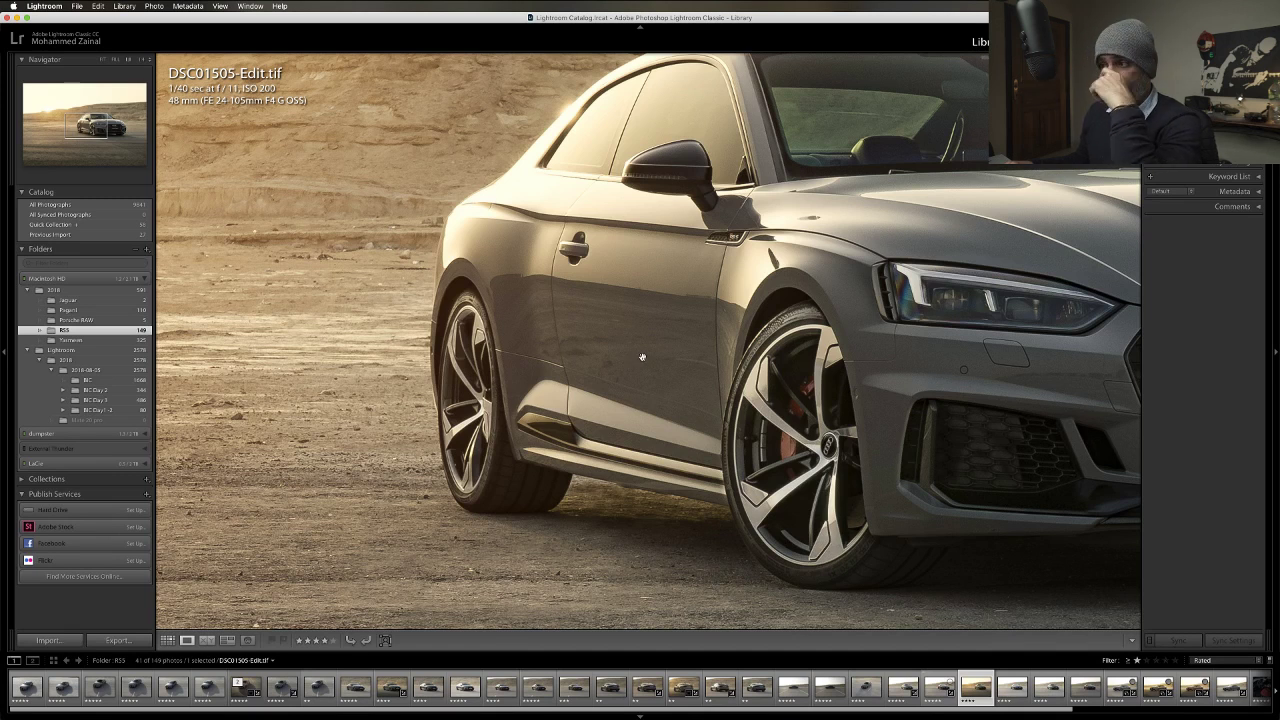
Go through the raw shots of the car's front angle from DSC01506.ARW to DSC01511.ARW at close range.
click(940, 690)
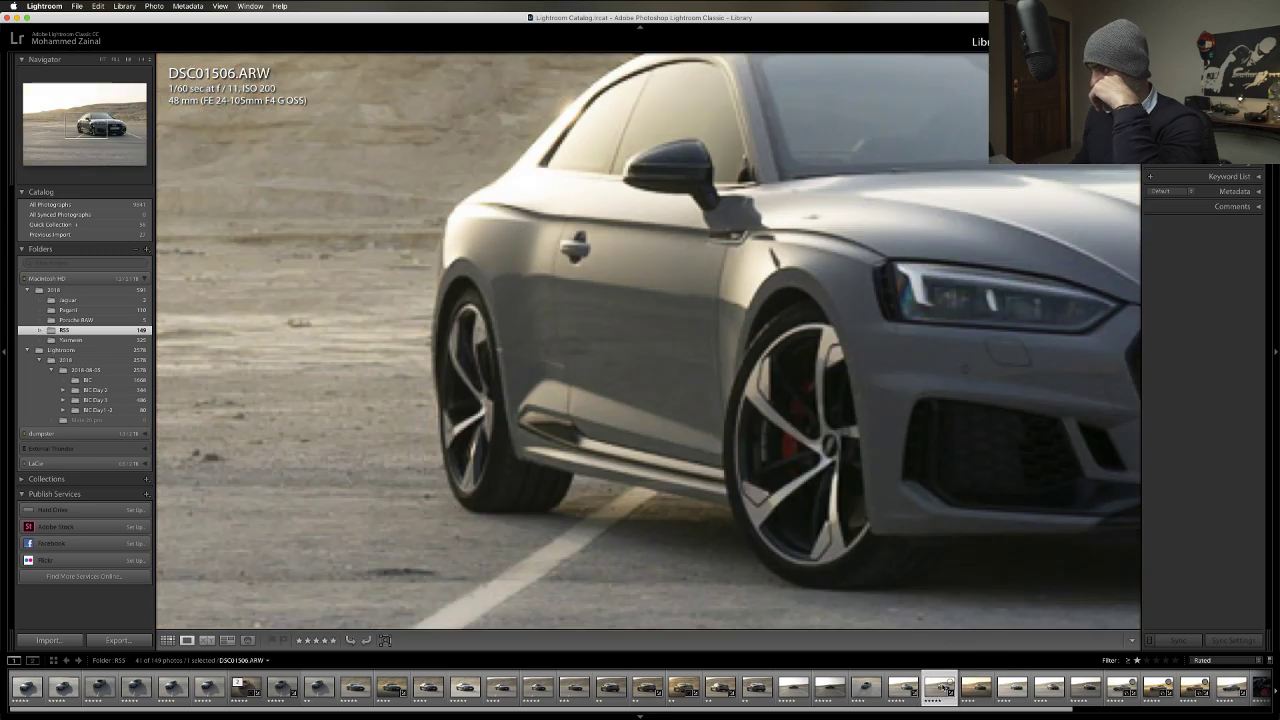
key(Right)
key(Right)
key(Right)
key(Right)
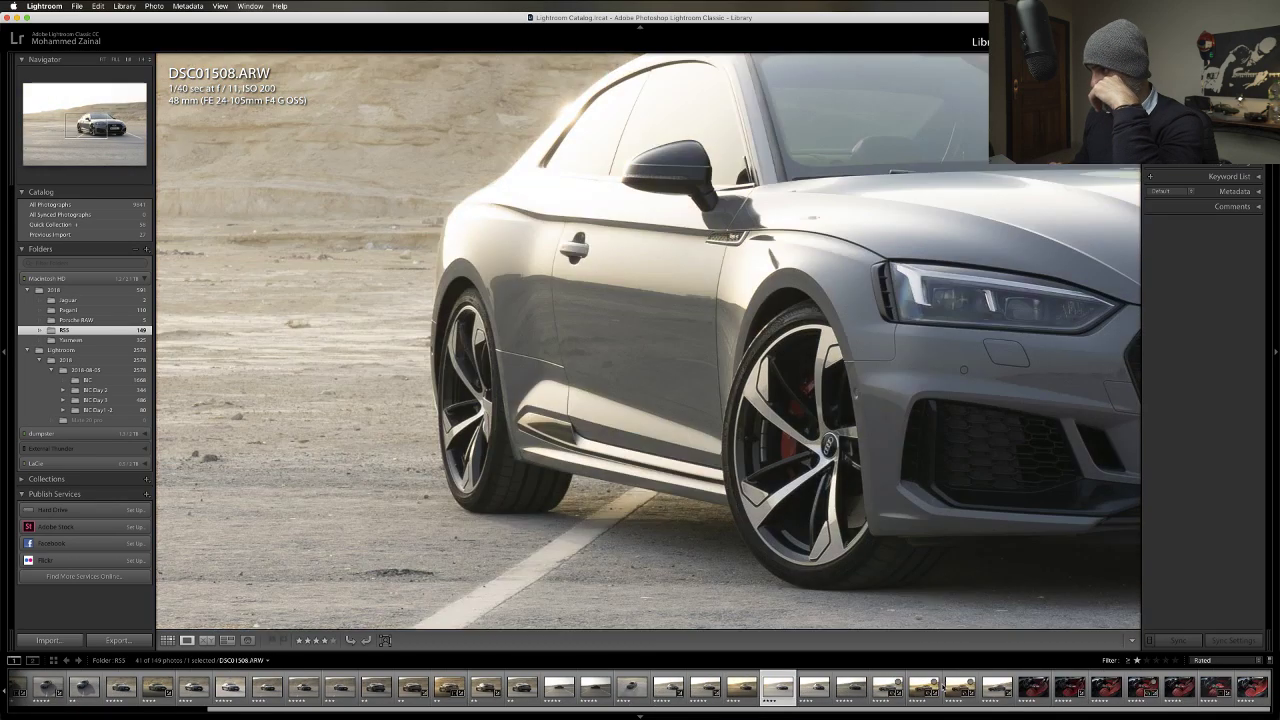
key(Right)
key(Right)
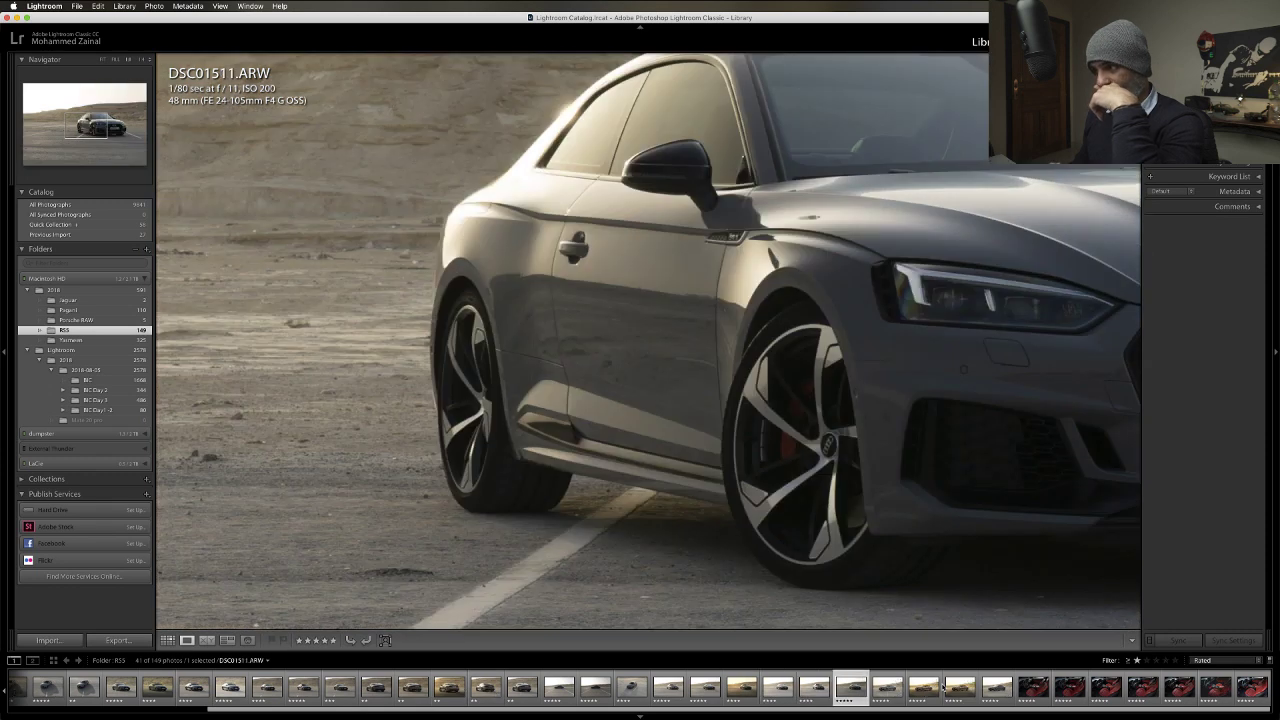
key(Left)
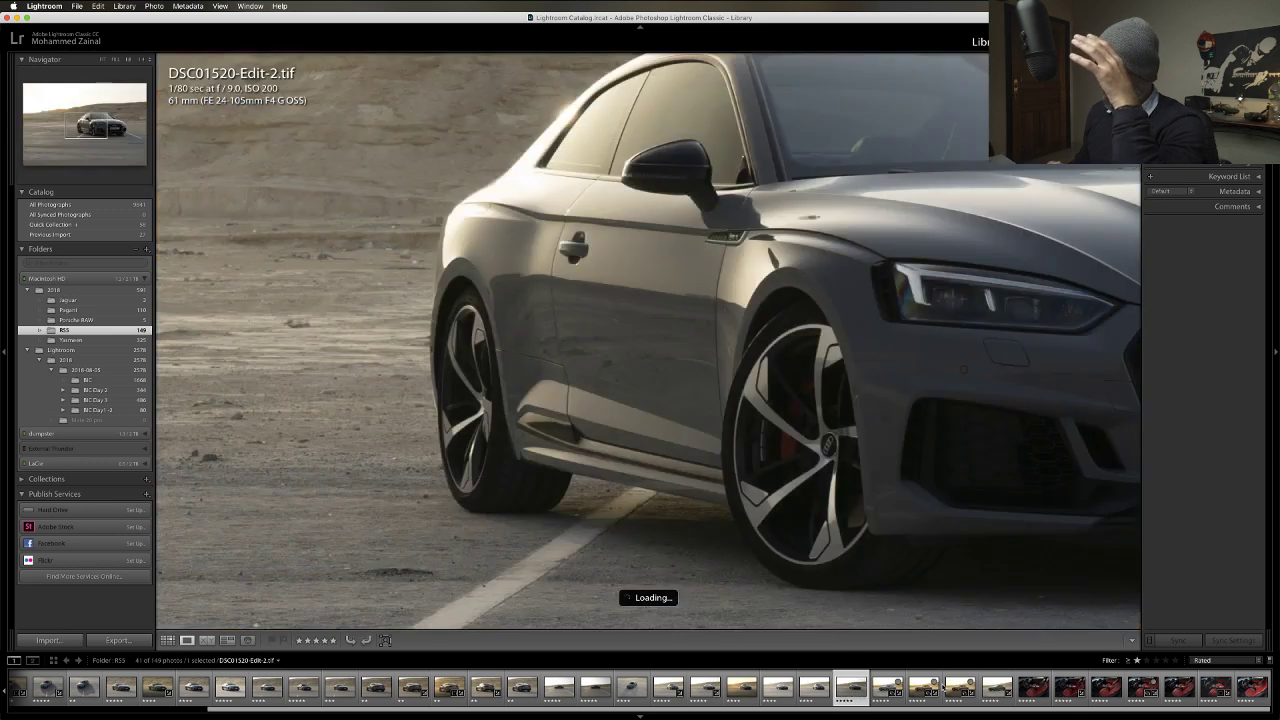
Compare the door and rear wheel in the finished DSC01520-Edit-2.tif with the raw DSC01520.ARW.
key(Right)
key(Right)
key(Right)
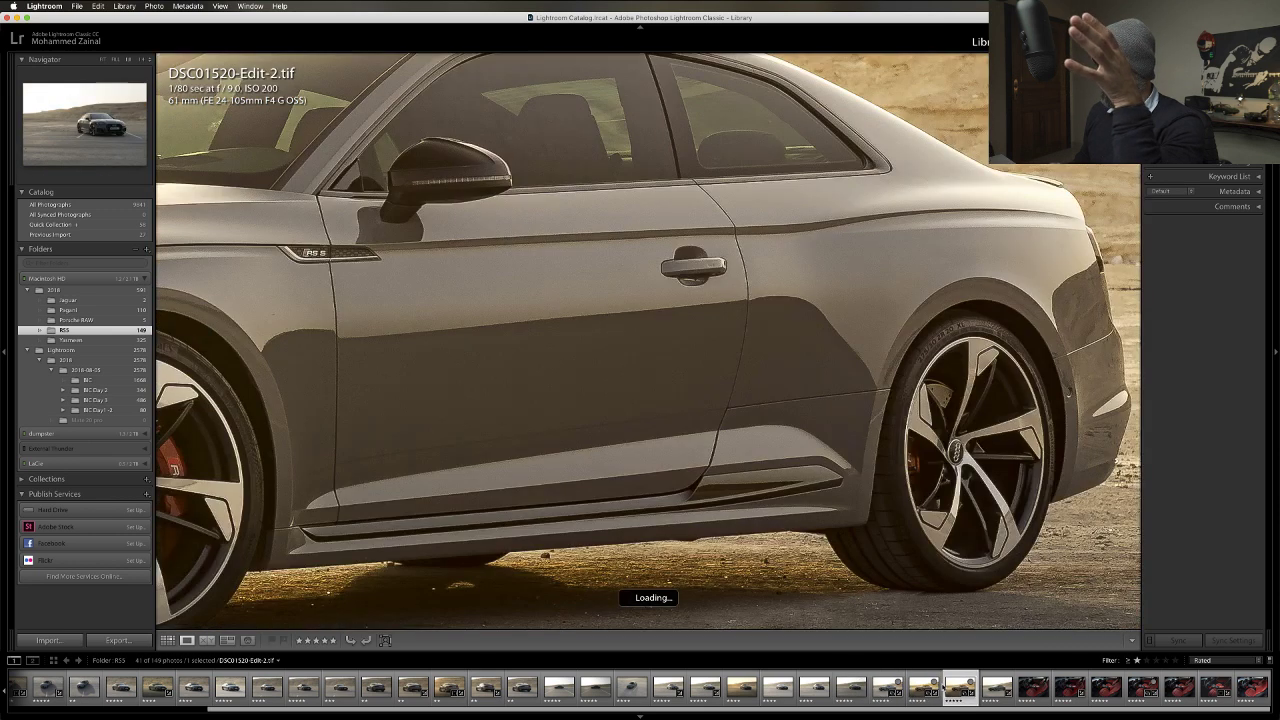
key(Left)
key(Left)
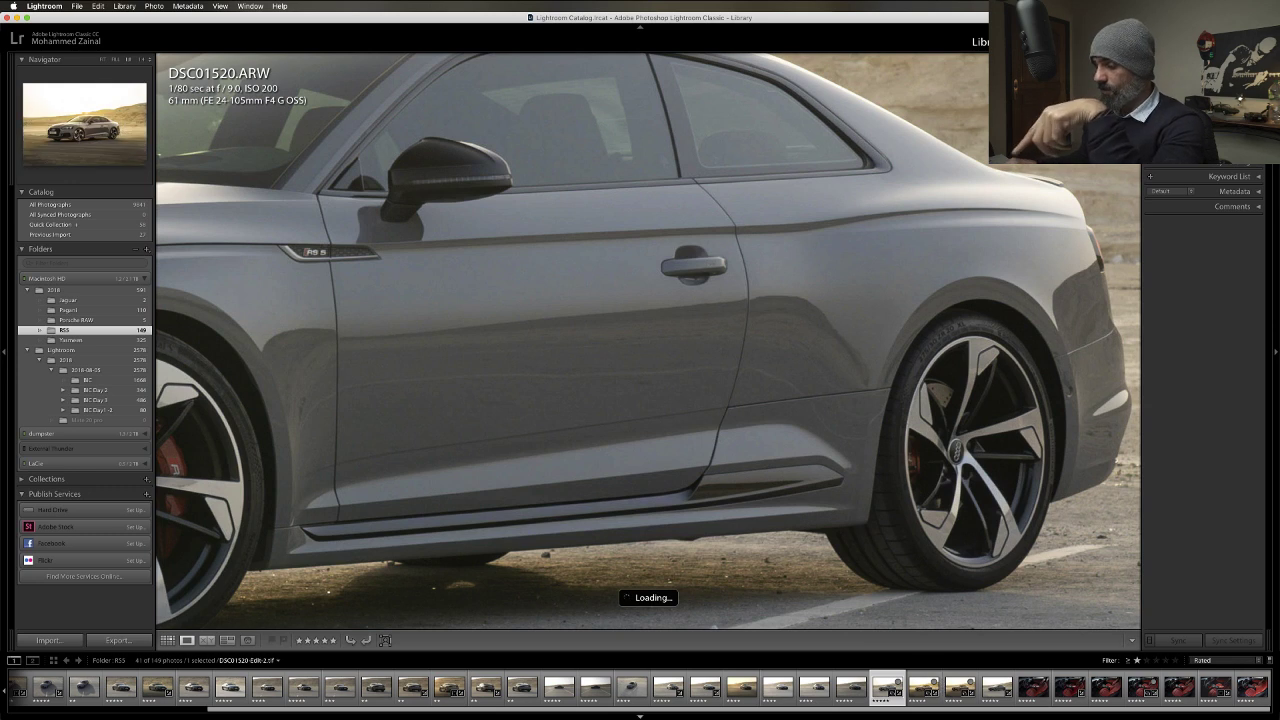
Inspect the front end in DSC01505-Edit.tif at close range, return to the full view, and rate the photo two stars.
click(738, 699)
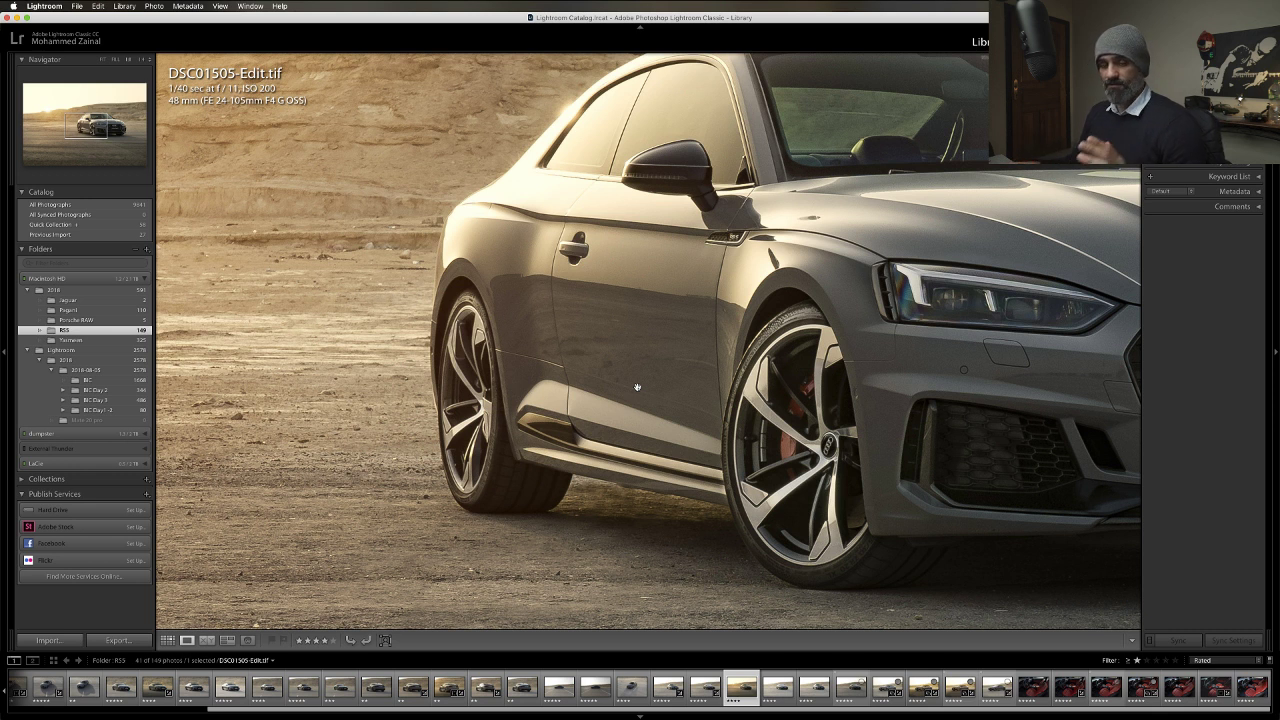
drag(938, 379, 781, 424)
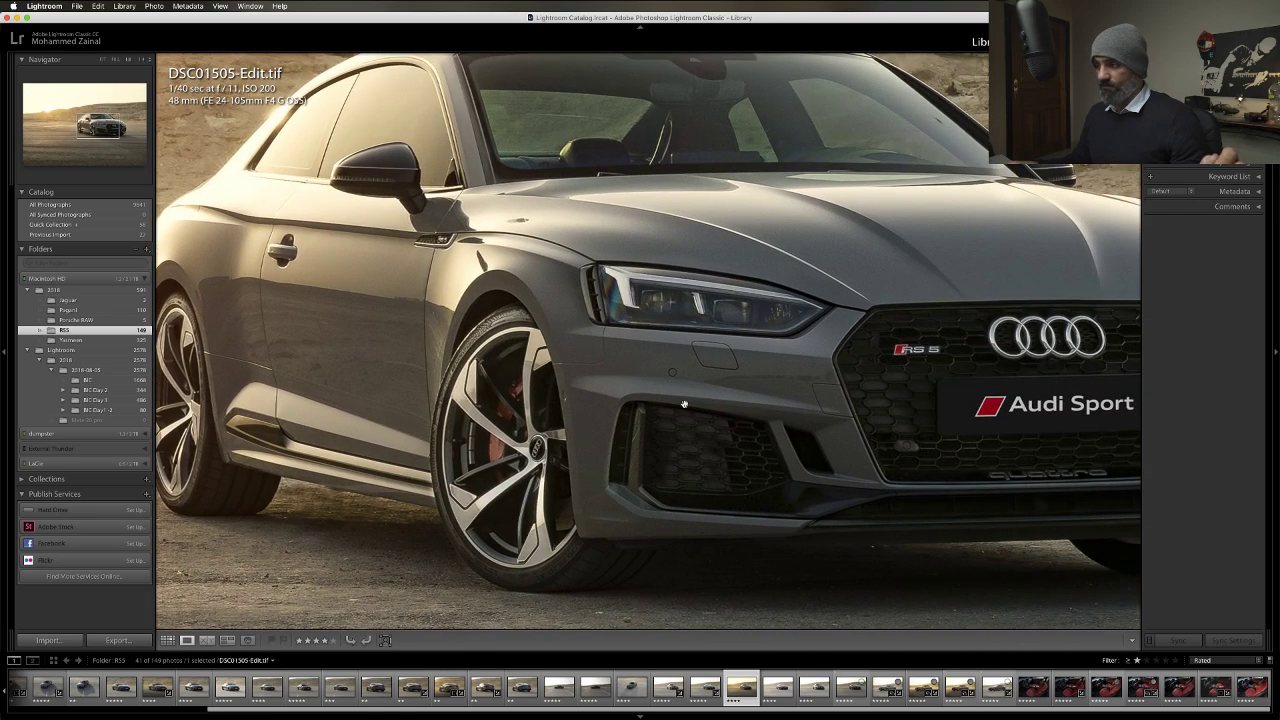
click(545, 405)
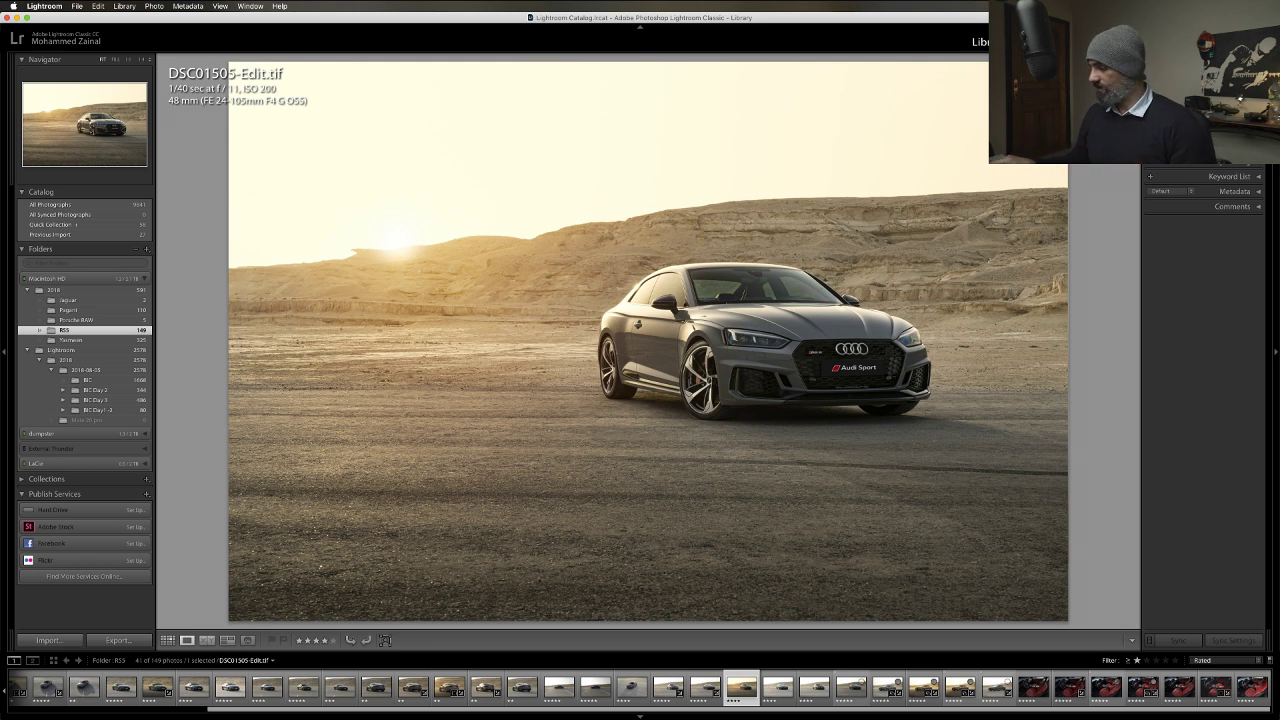
key(2)
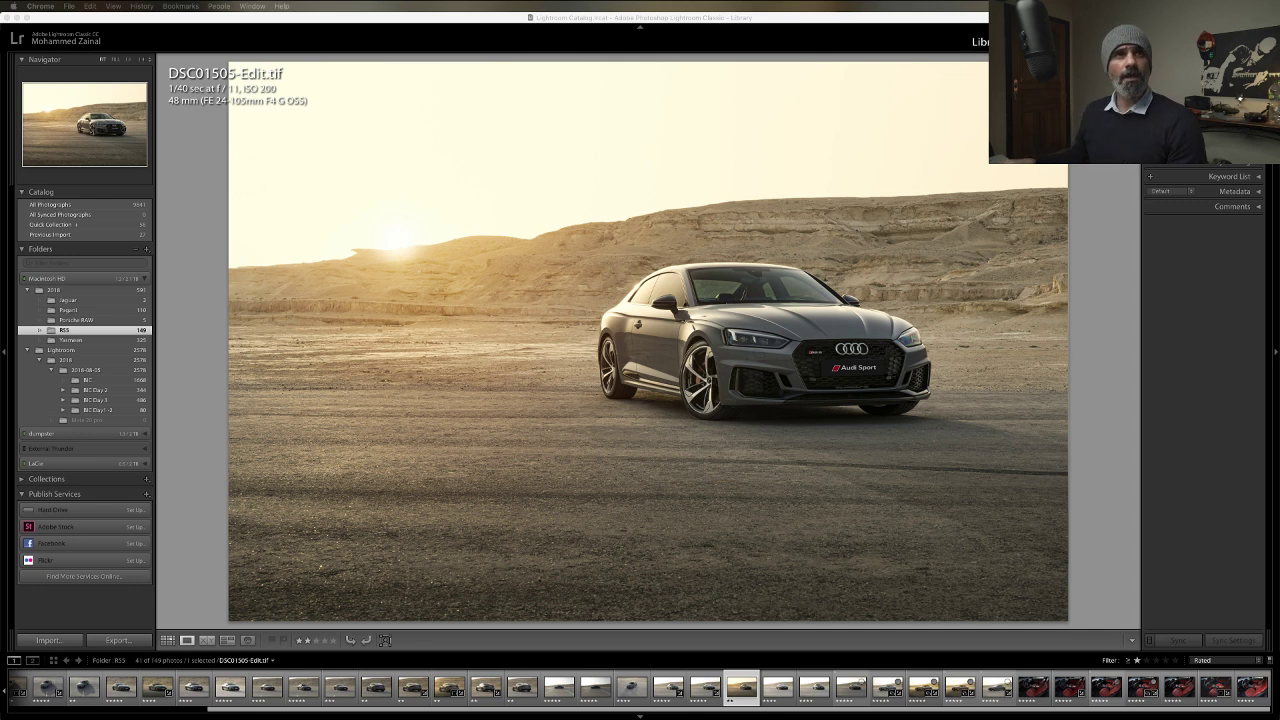
key(super+Tab)
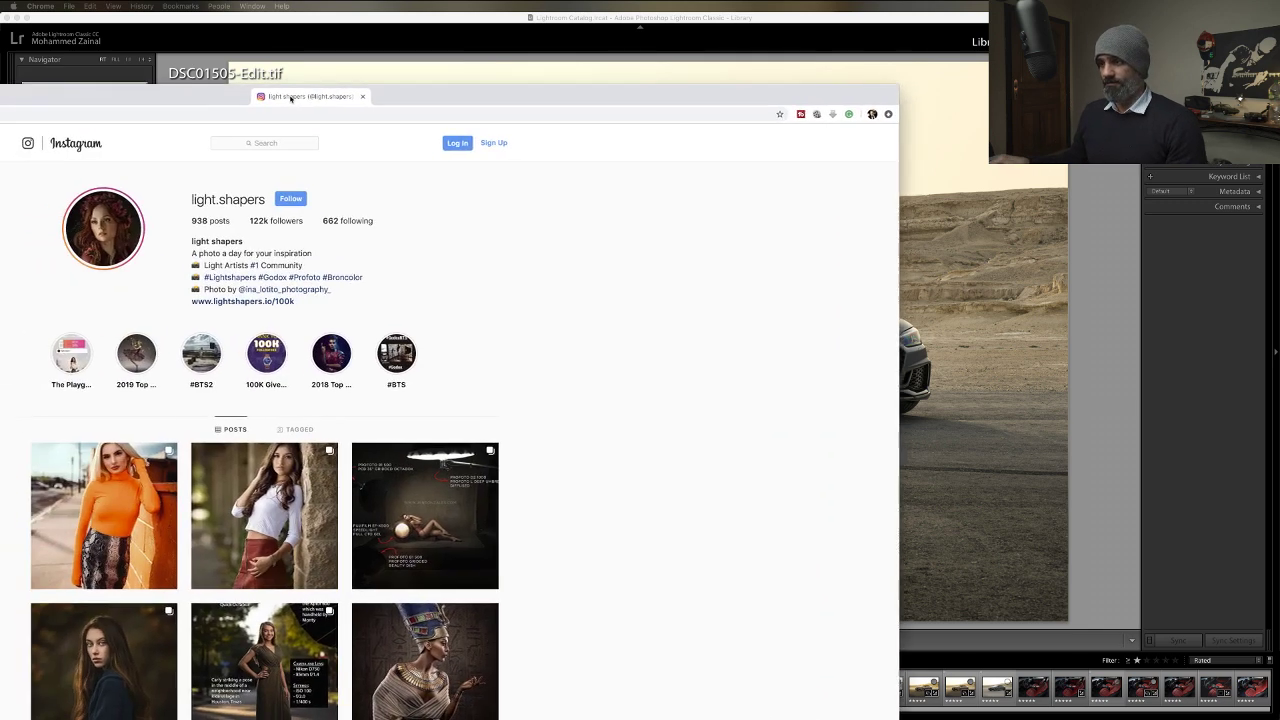
drag(565, 78, 633, 59)
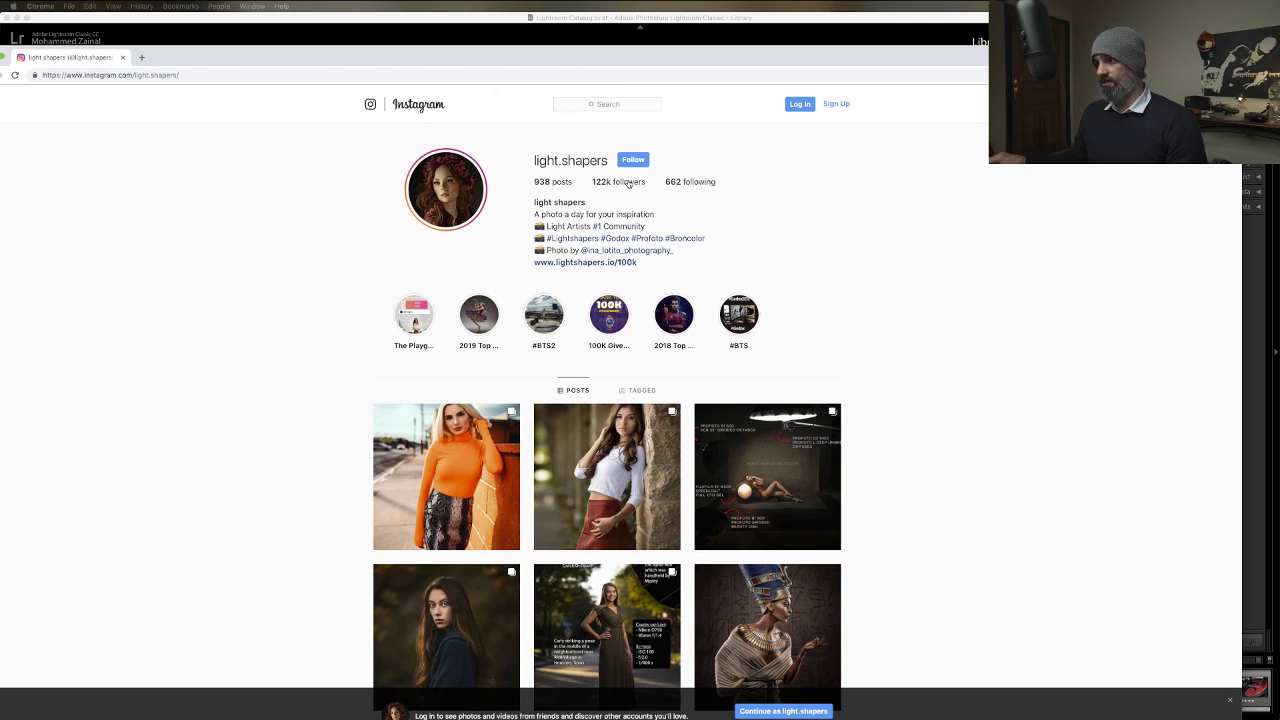
mouse_move(603, 187)
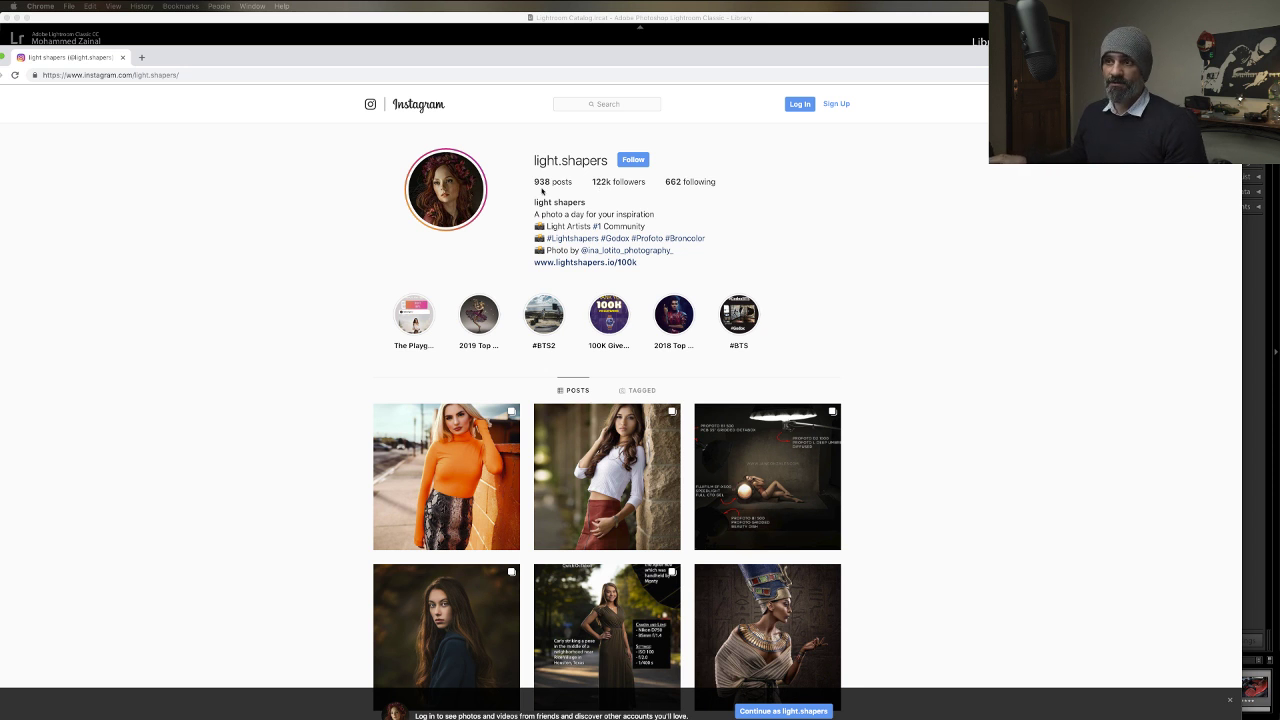
click(196, 75)
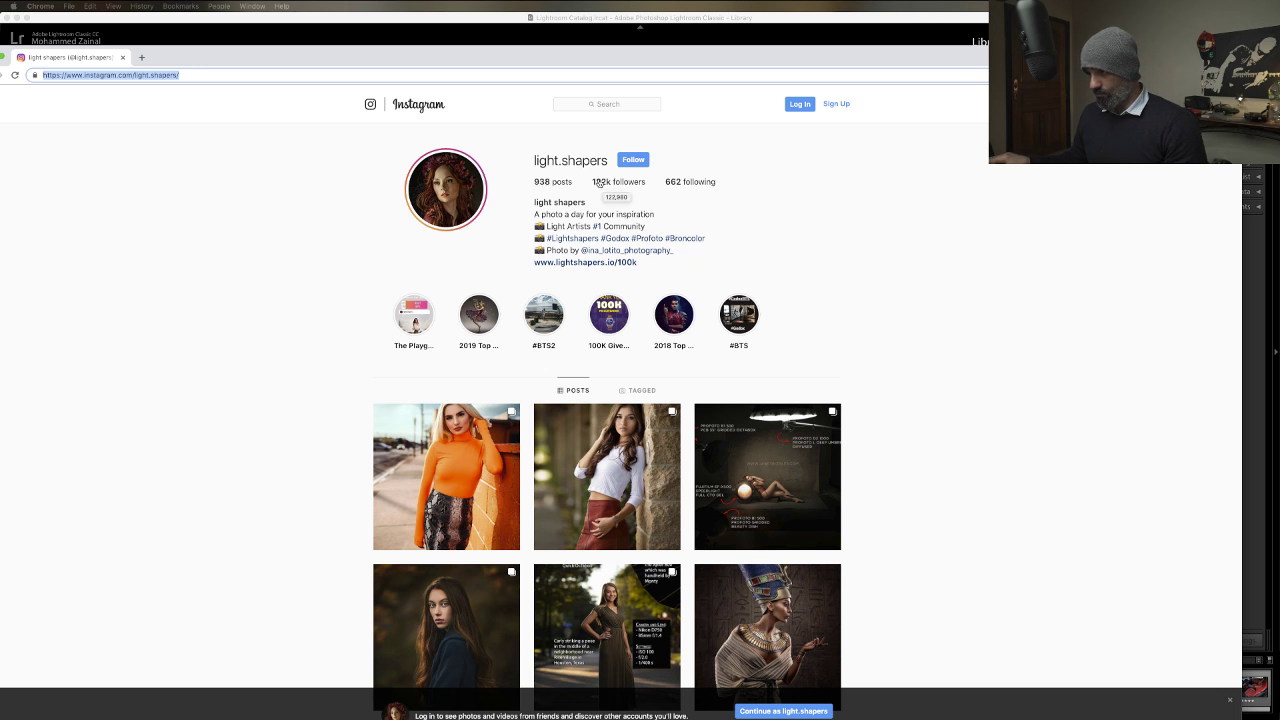
key(Return)
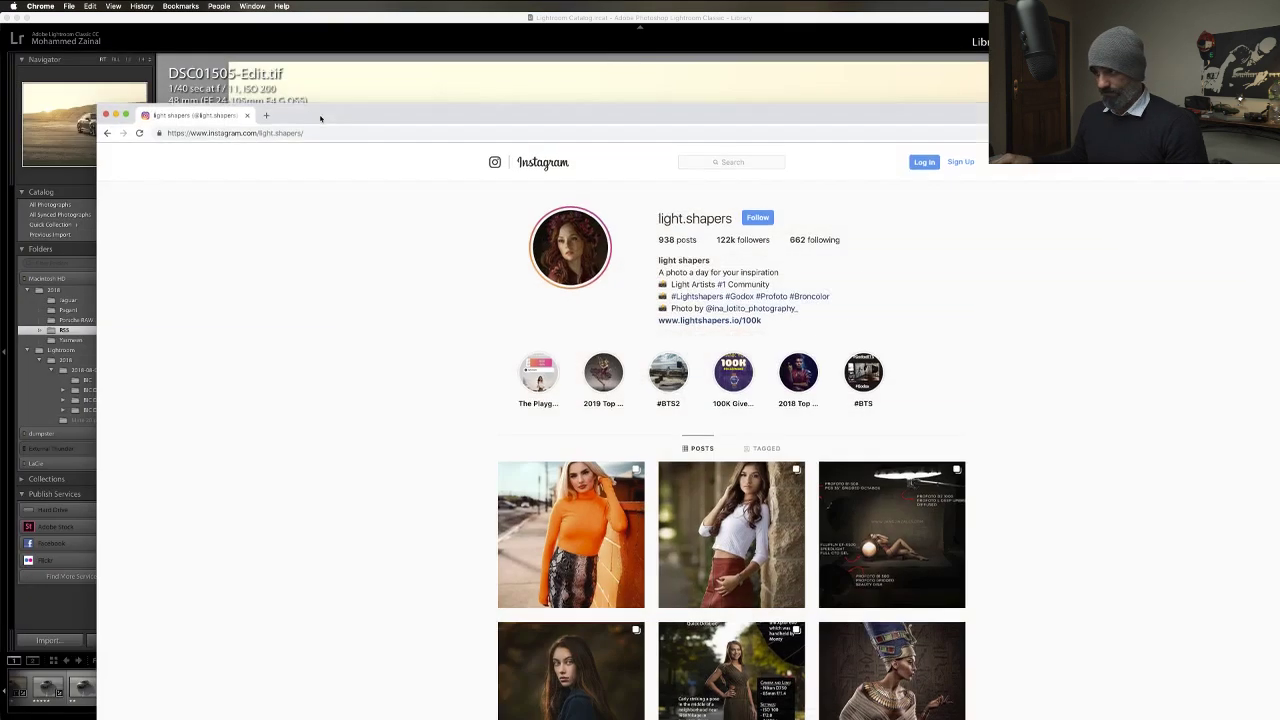
Reposition the Instagram window and bring the YouTube live-chat window in front of it.
drag(285, 117, 283, 73)
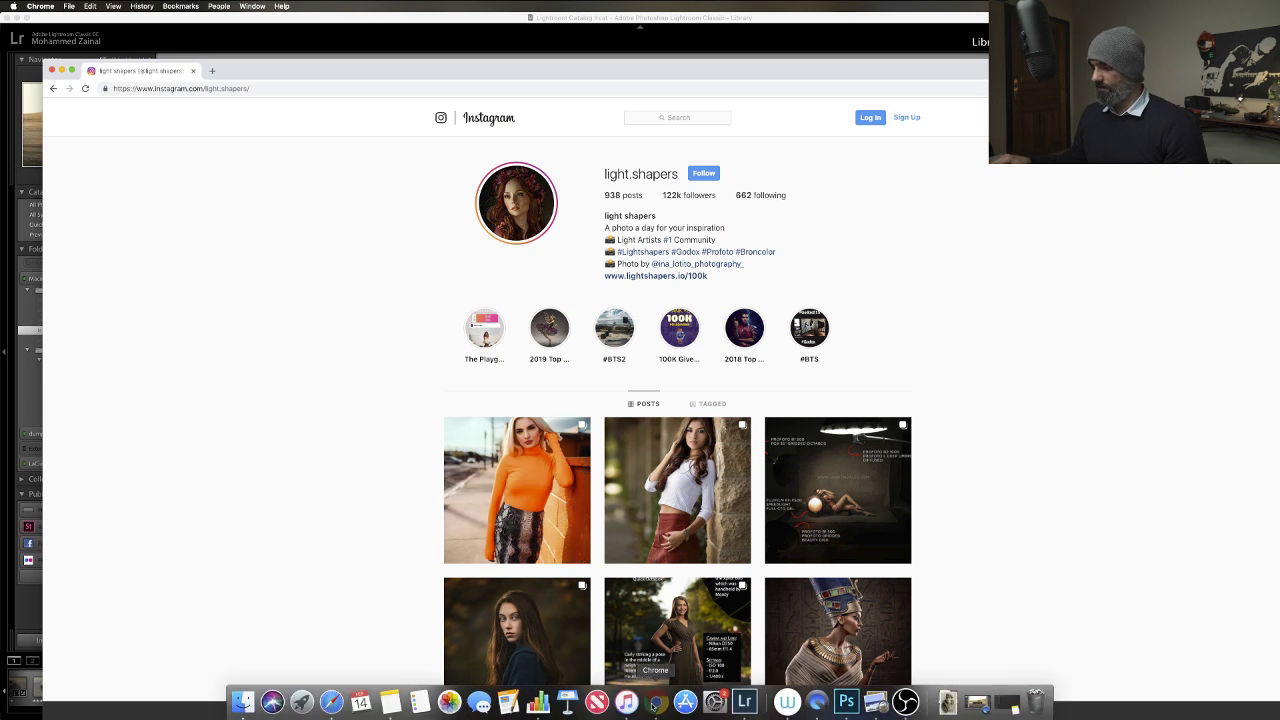
right_click(656, 702)
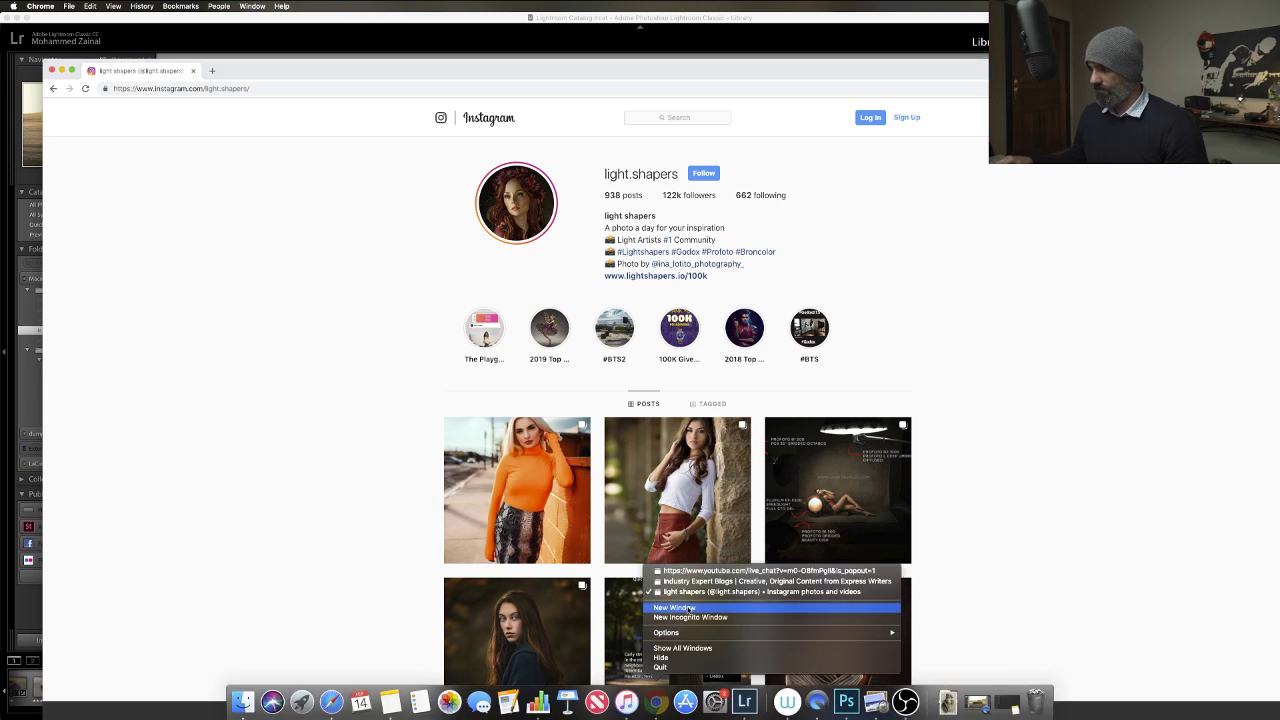
click(689, 571)
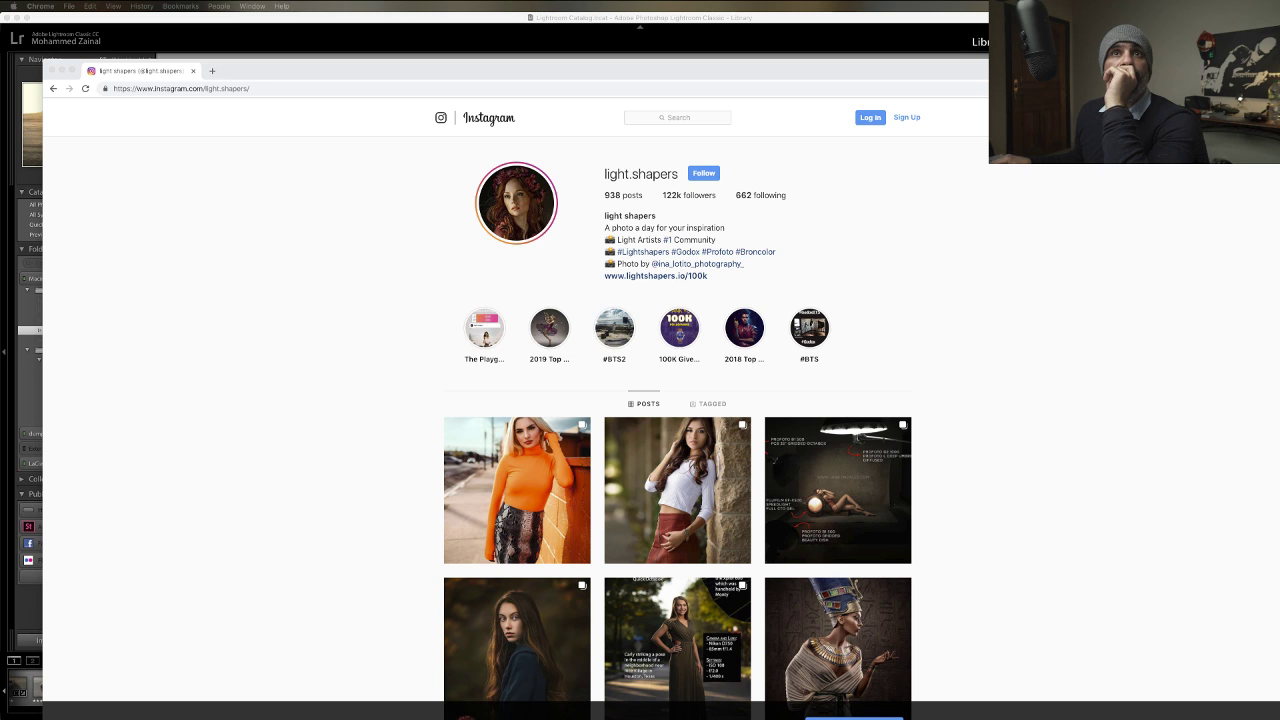
drag(0, 178, 136, 188)
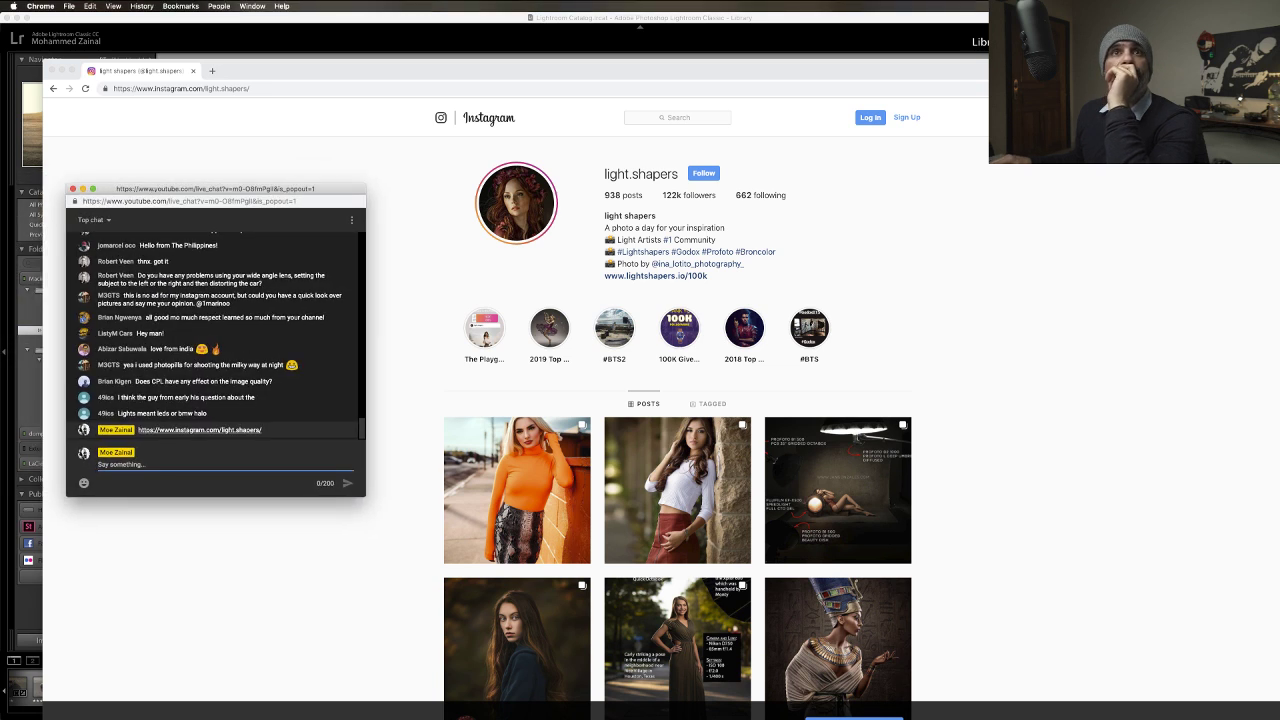
Move the chat and Instagram windows off the Lightroom photo.
key(super+Tab)
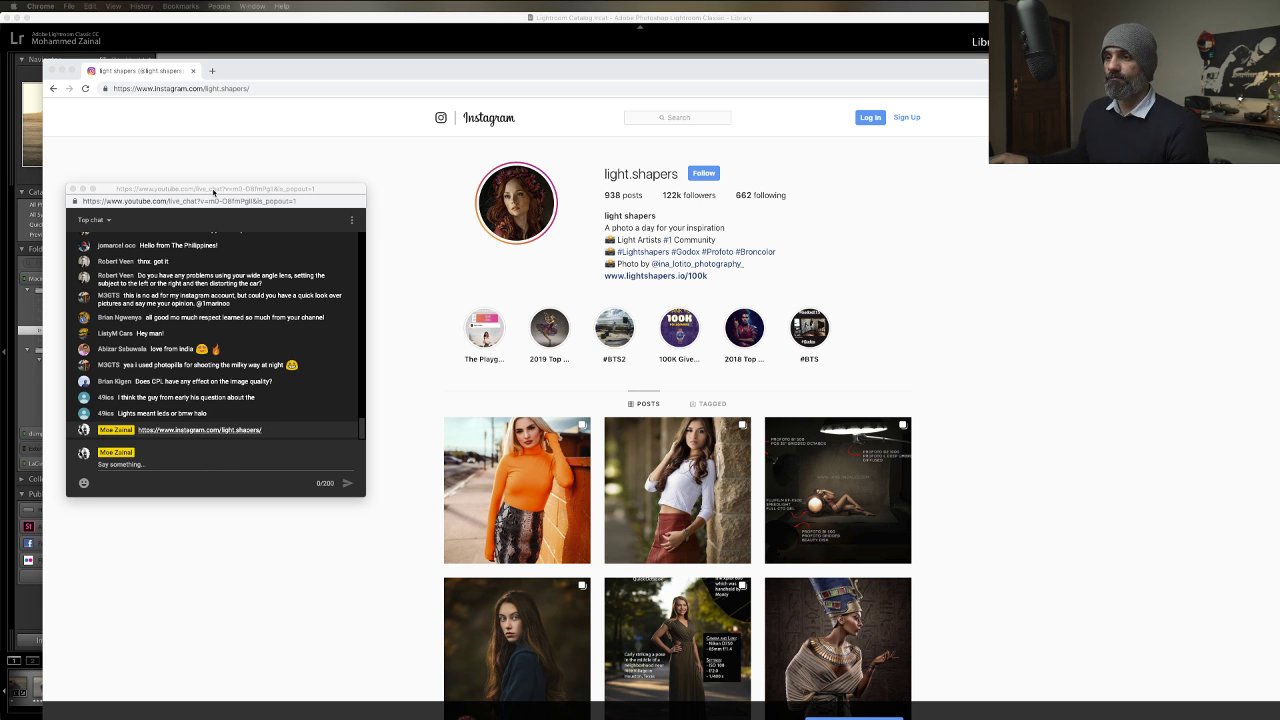
key(super+Tab)
key(super+Tab)
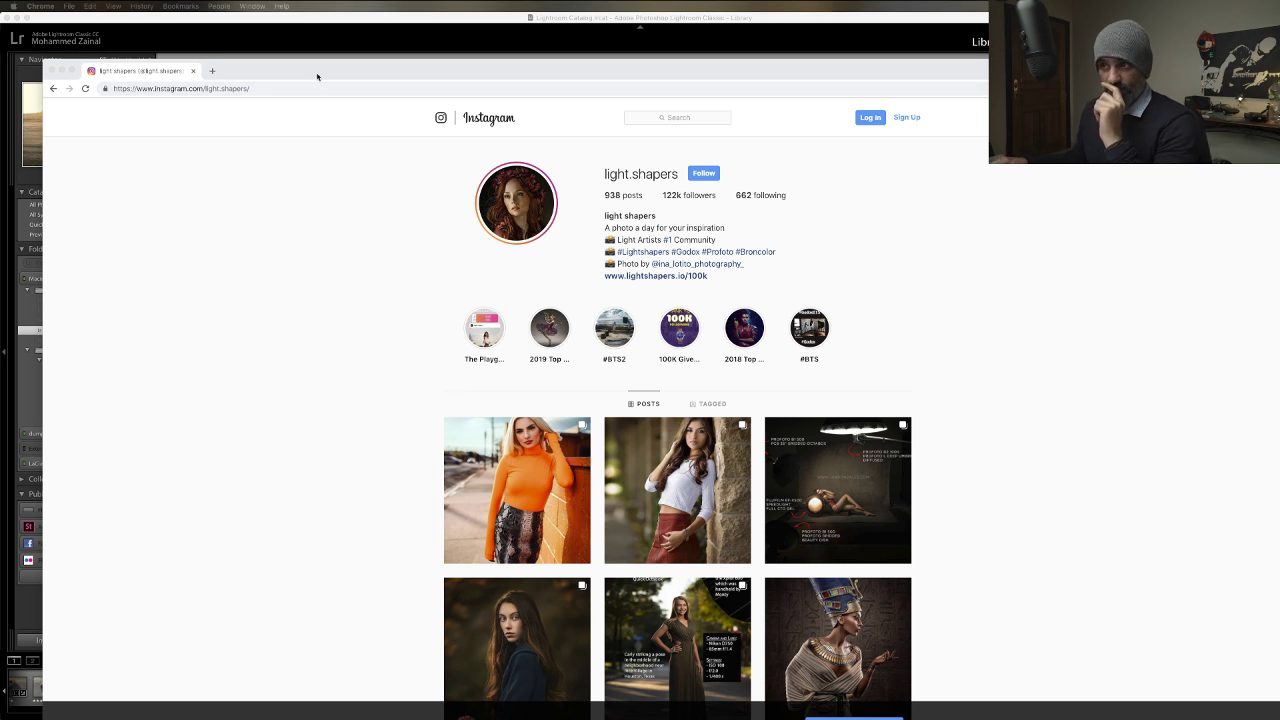
drag(703, 76, 270, 76)
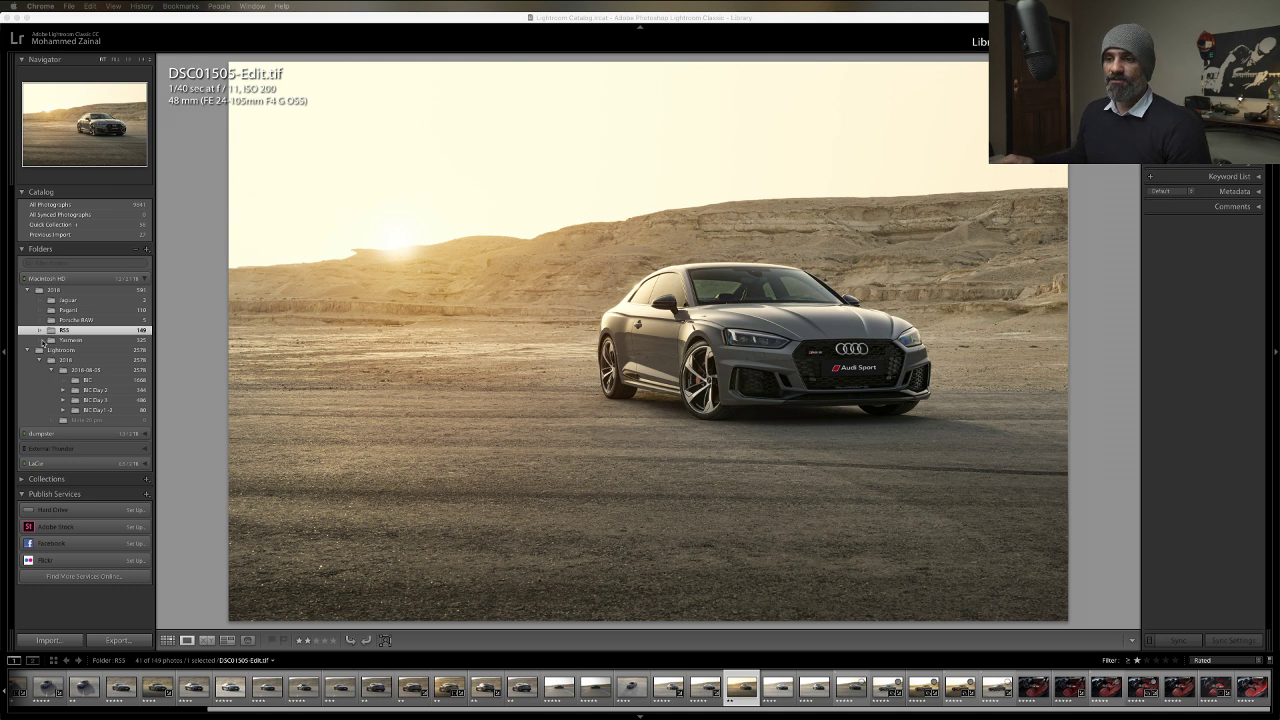
Open the Pagani folder and view the finished composite DSC01636-Edit.tif.
click(83, 311)
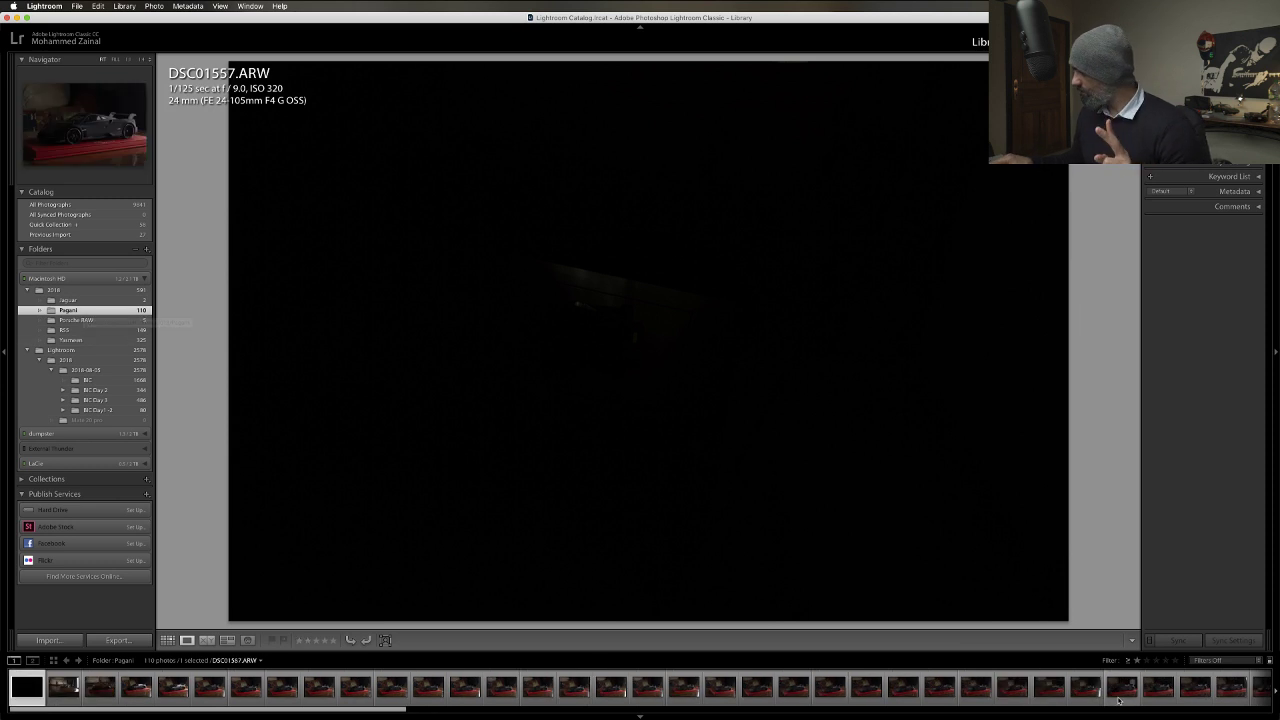
scroll(1104, 697, down, 2)
scroll(1104, 697, down, 8)
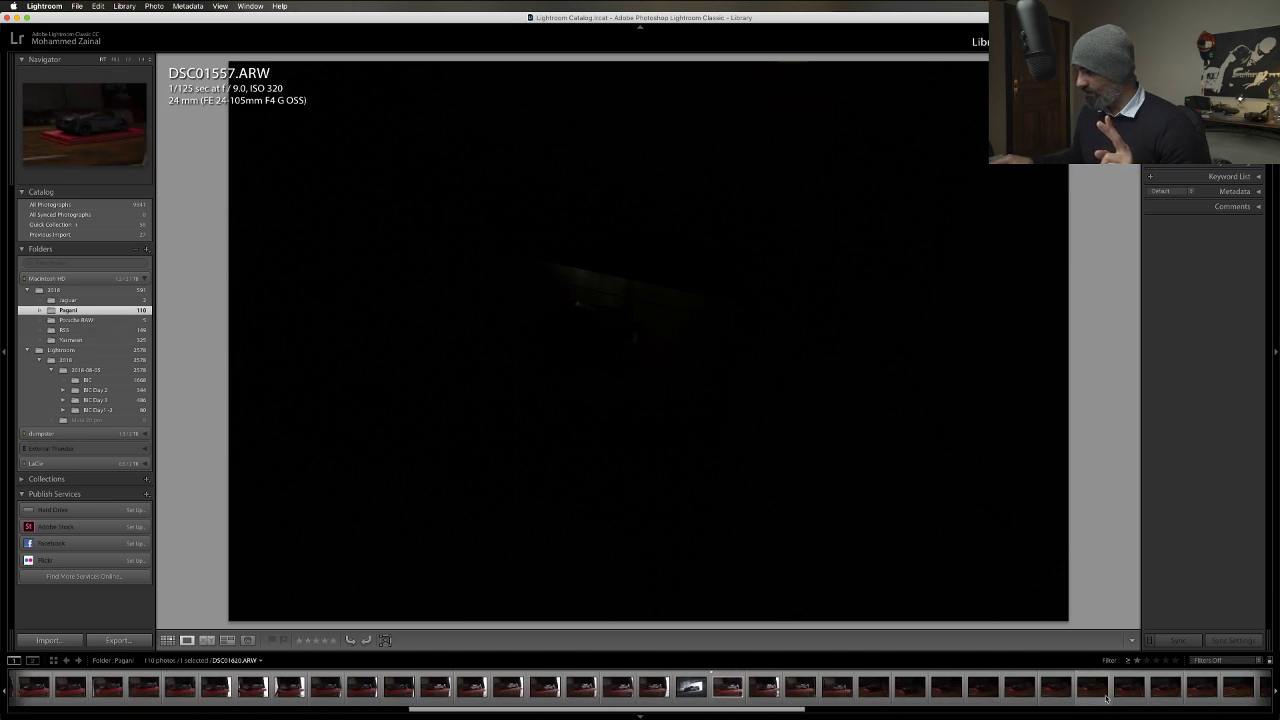
scroll(1105, 698, down, 8)
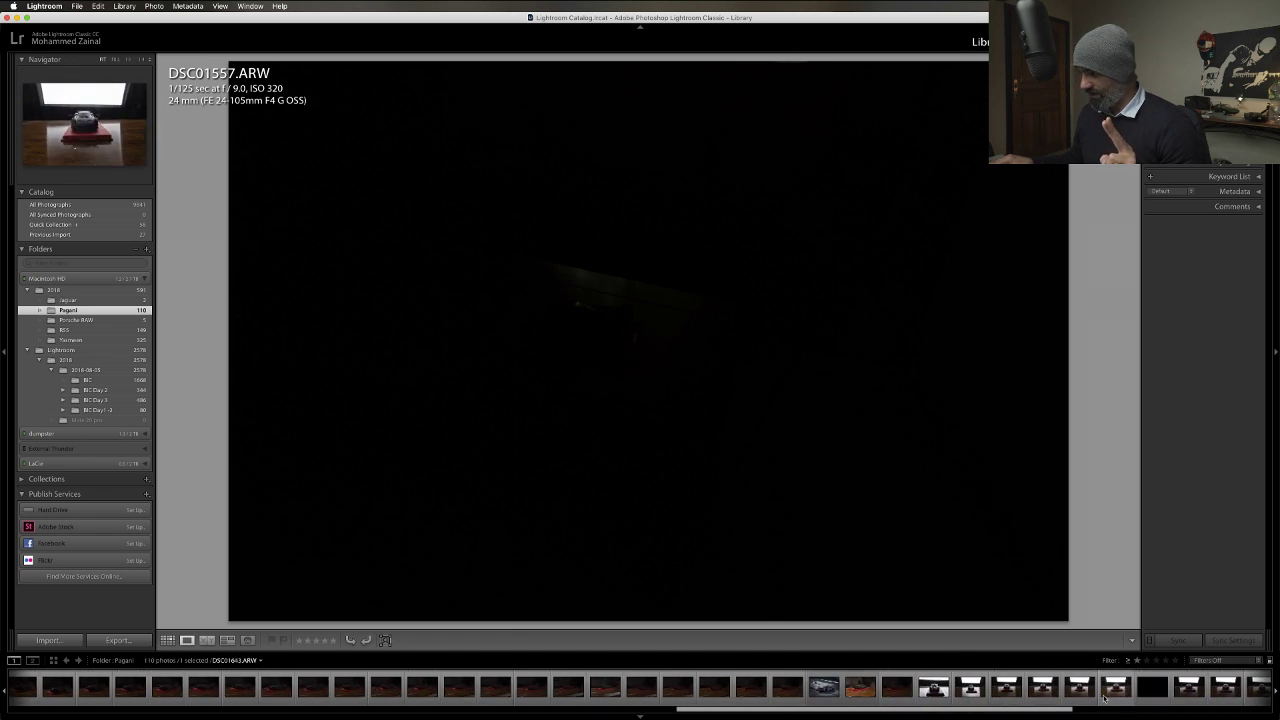
scroll(1105, 698, down, 6)
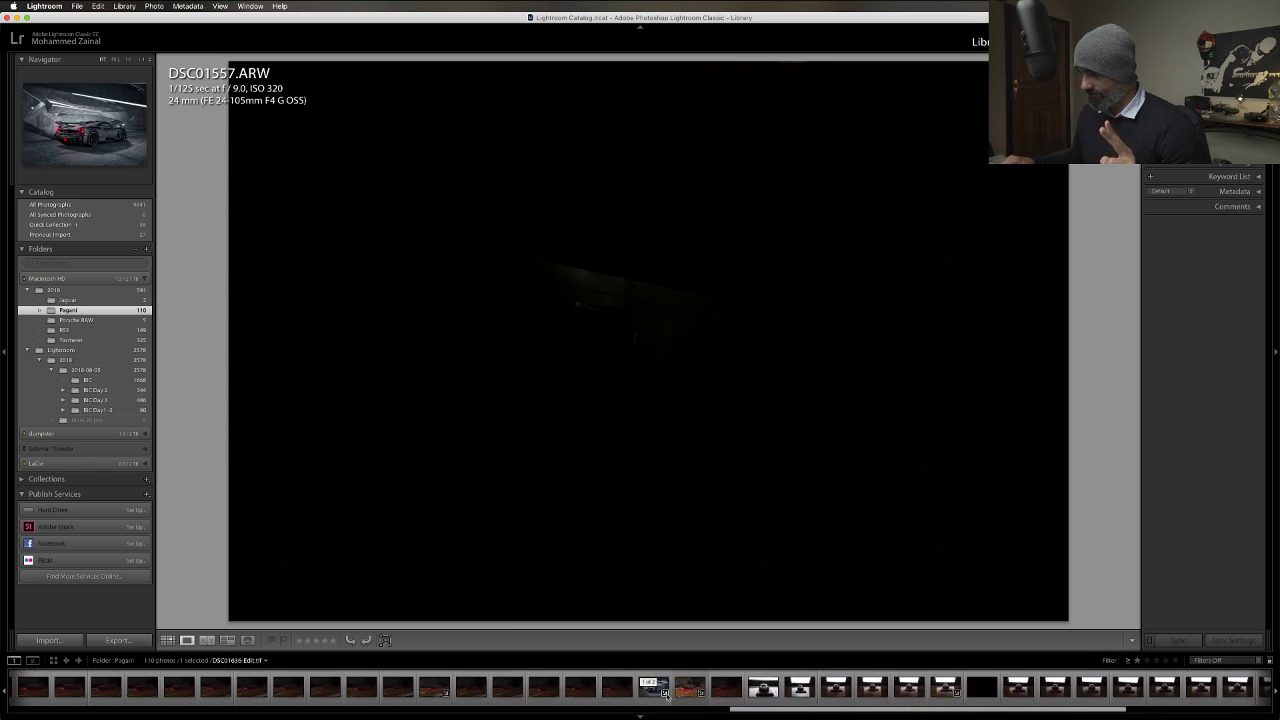
click(655, 697)
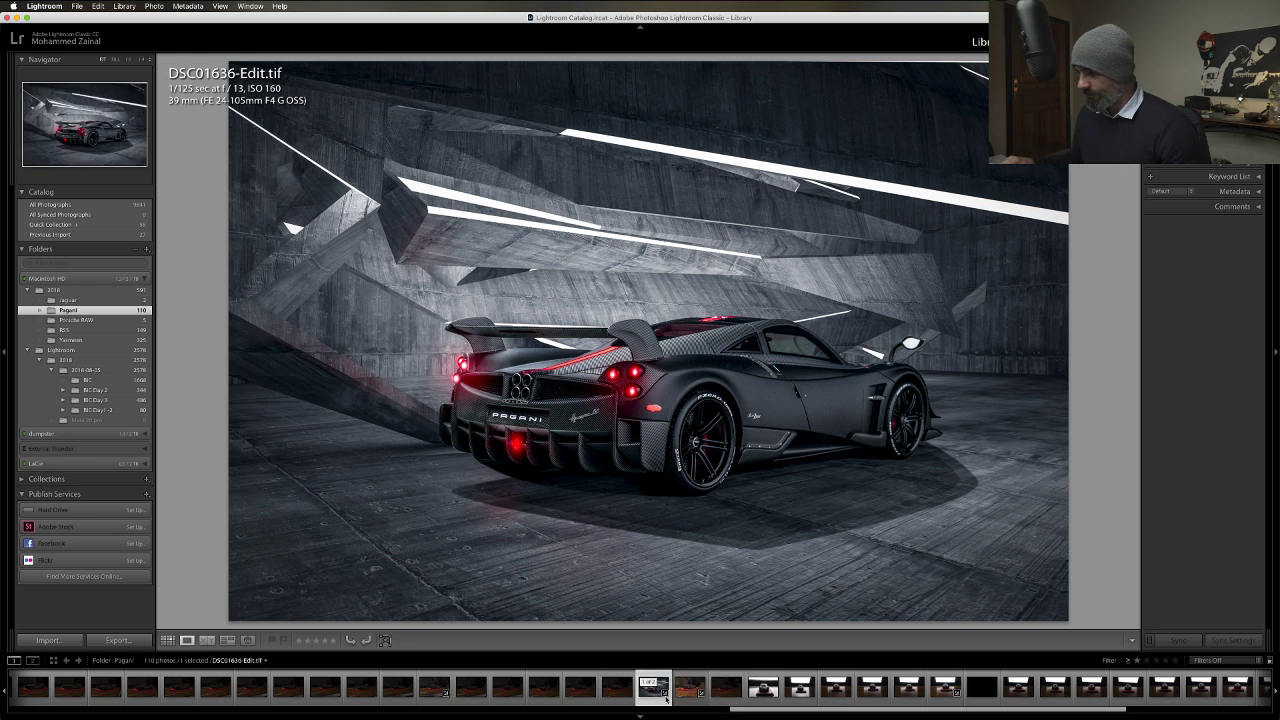
Compare DSC01636-Edit.tif with the raw model-car shots DSC01636.ARW and DSC01630.ARW.
click(686, 692)
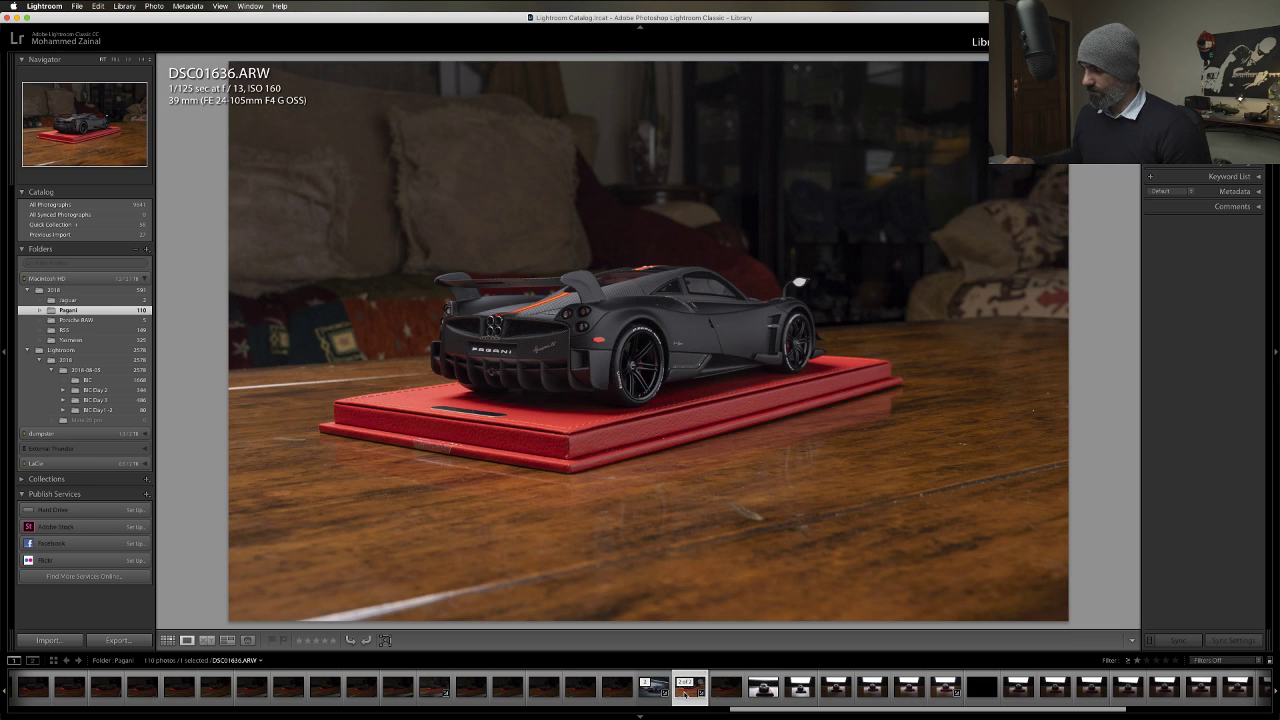
click(445, 693)
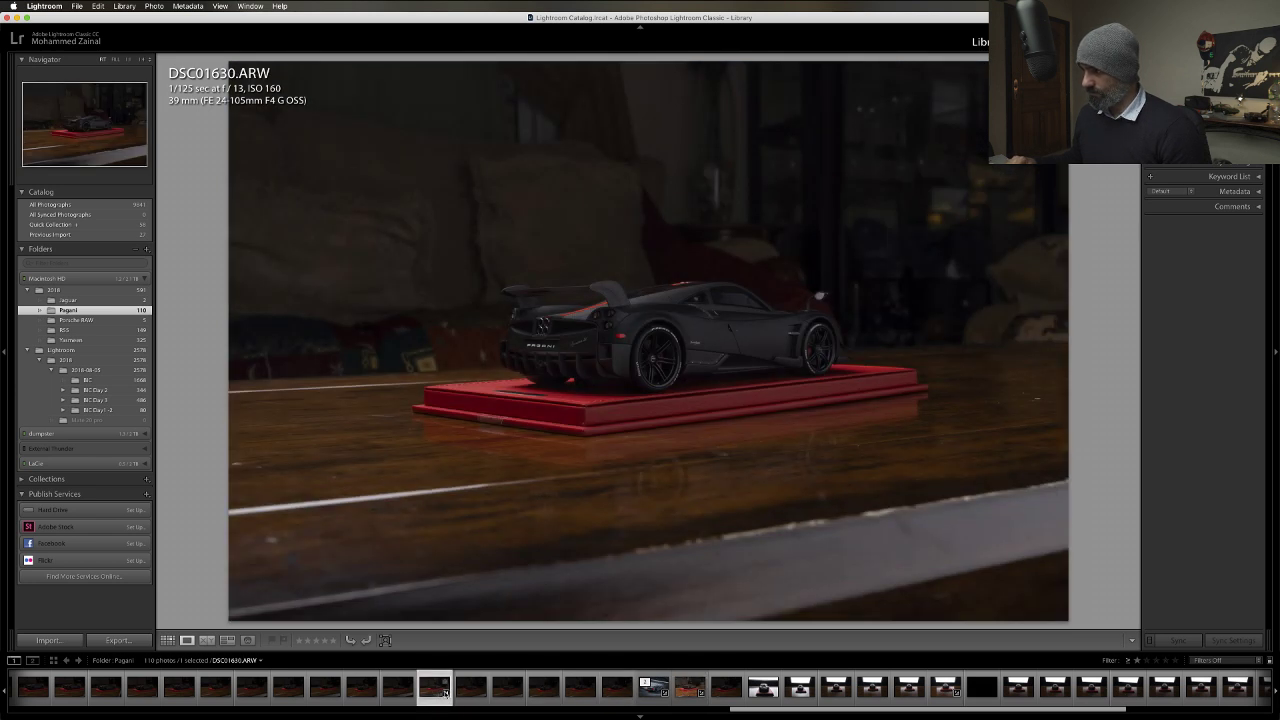
click(655, 692)
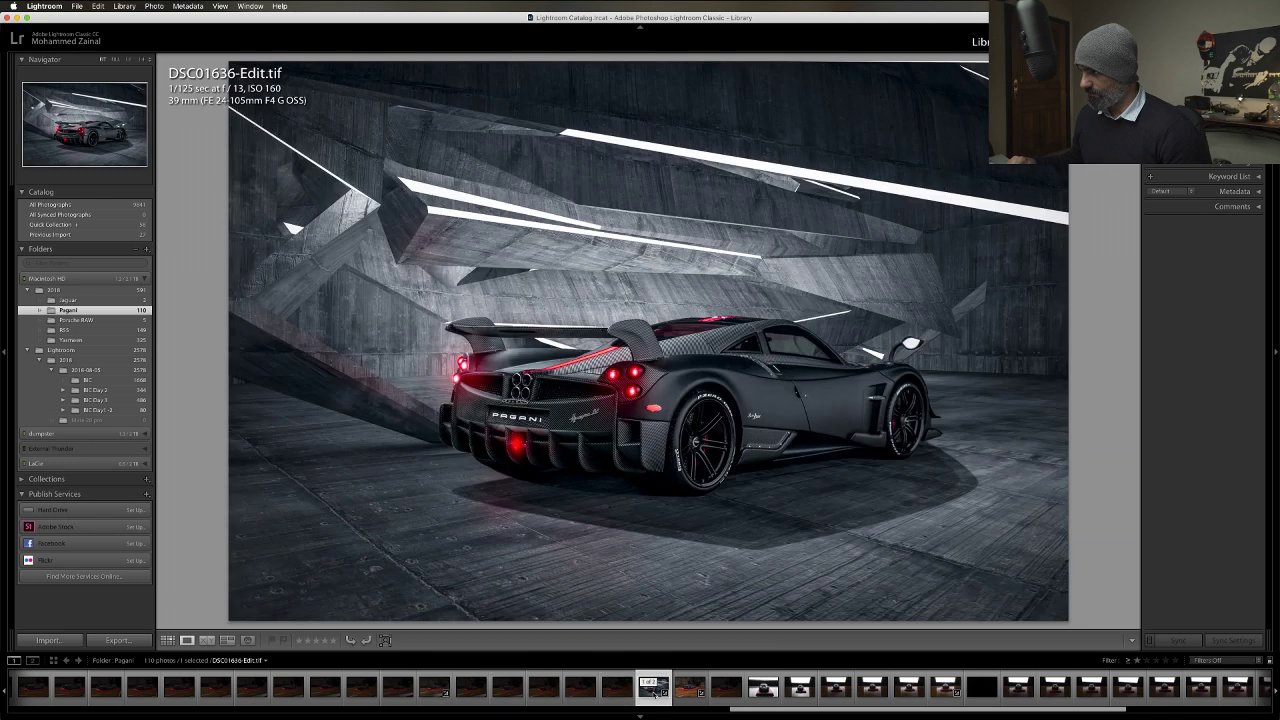
click(688, 692)
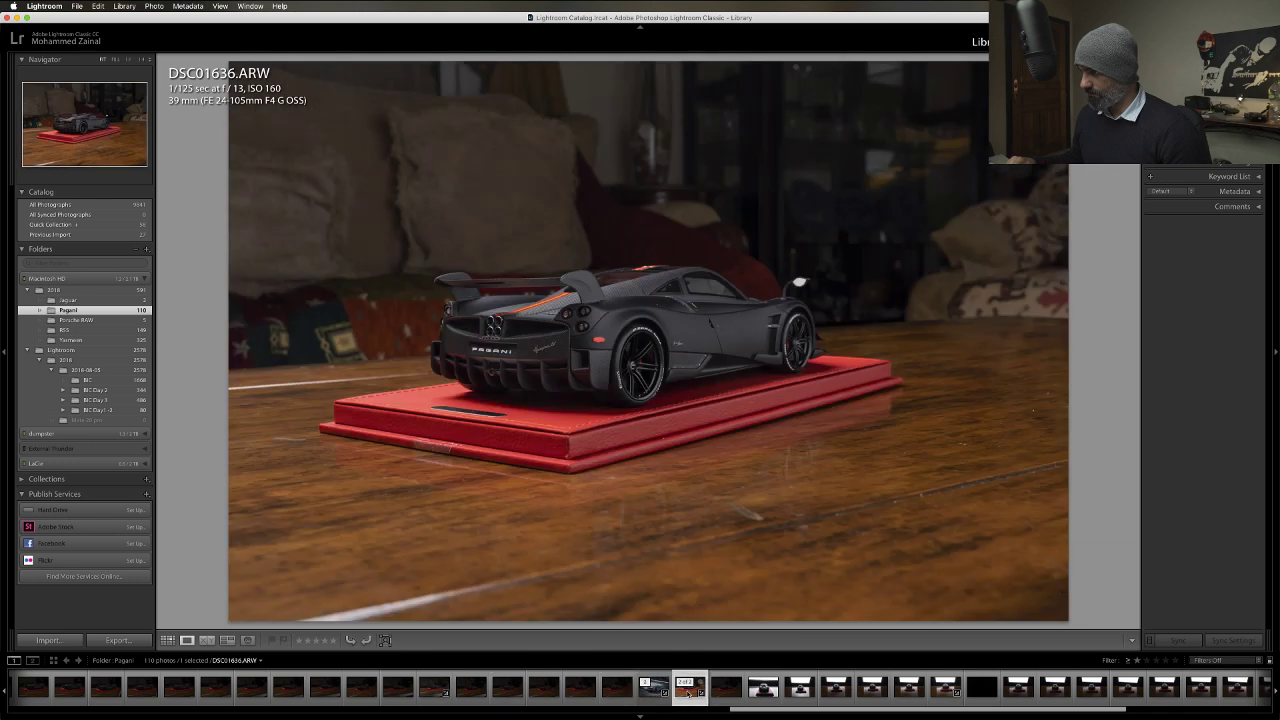
click(428, 692)
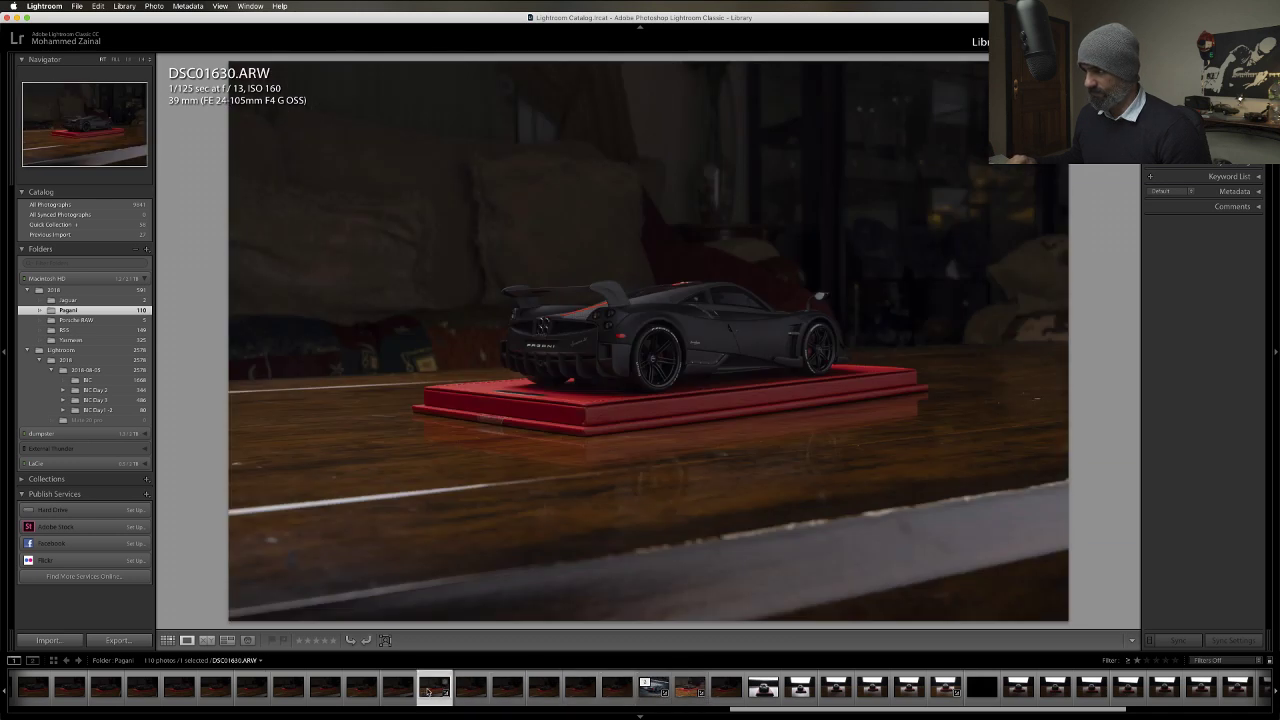
Go back through the Pagani shots and view the front-angle raw shot DSC01610.ARW.
scroll(633, 690, left, 3)
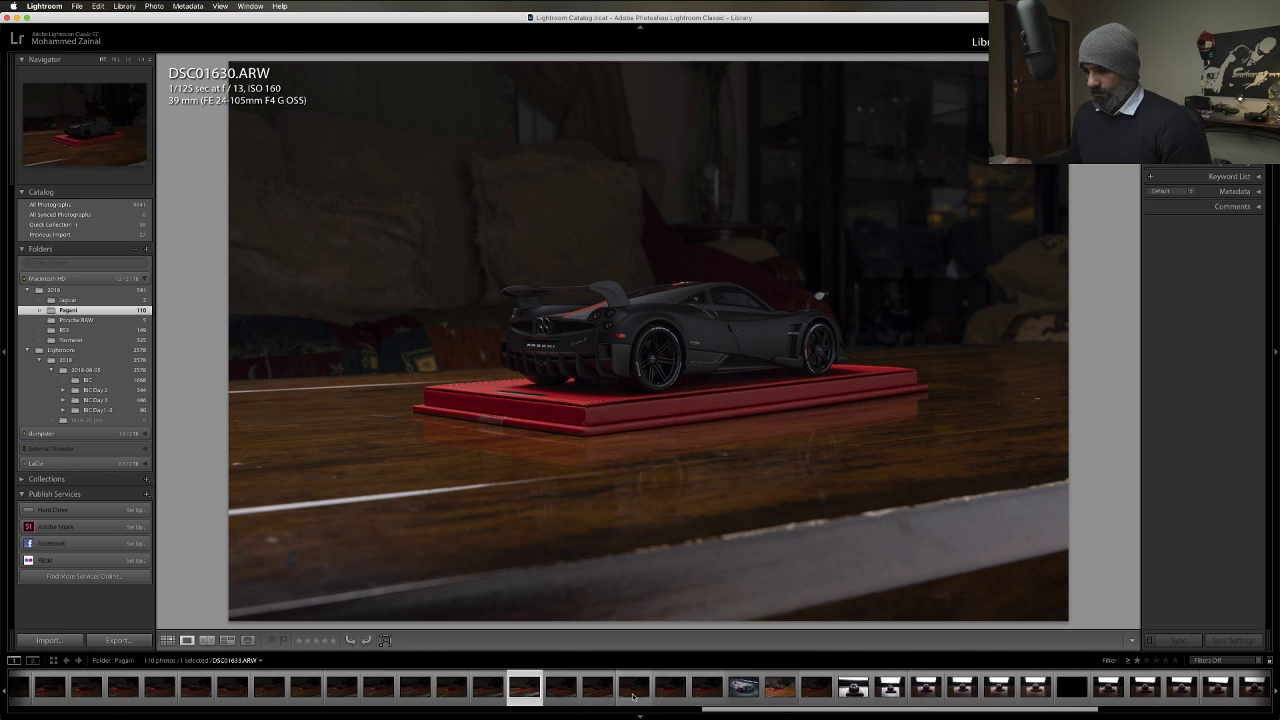
scroll(633, 690, left, 10)
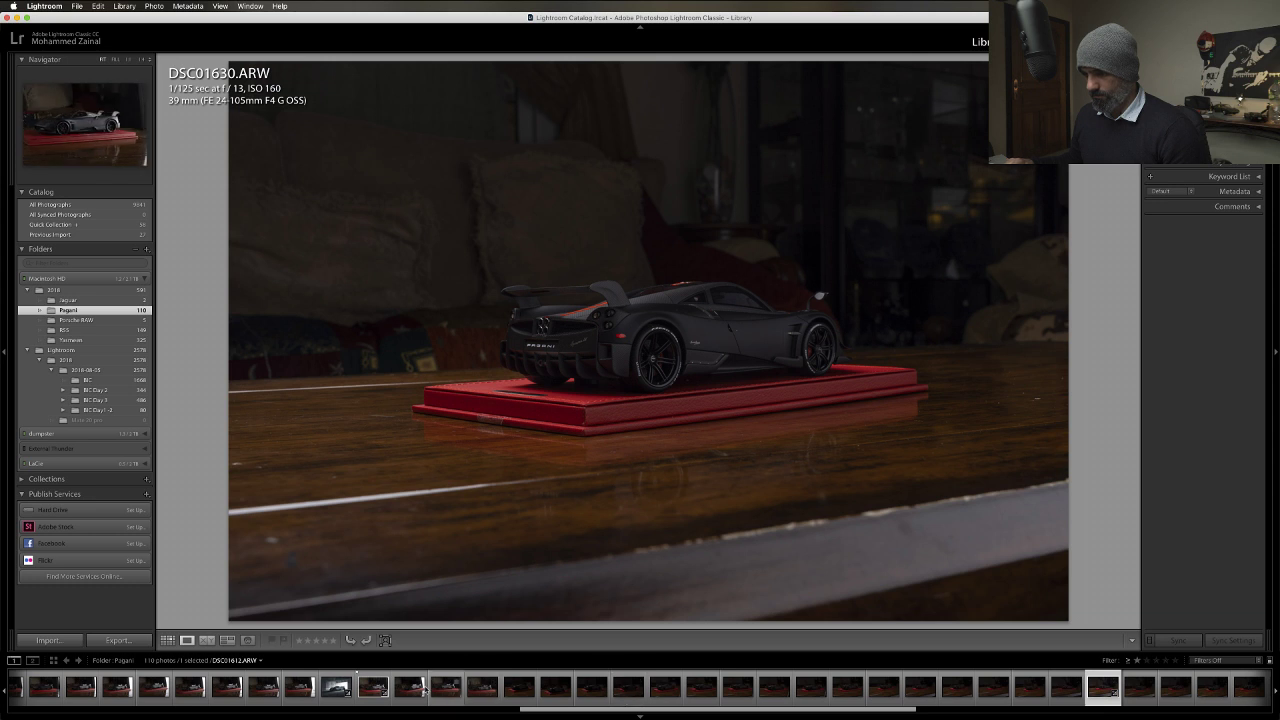
click(372, 688)
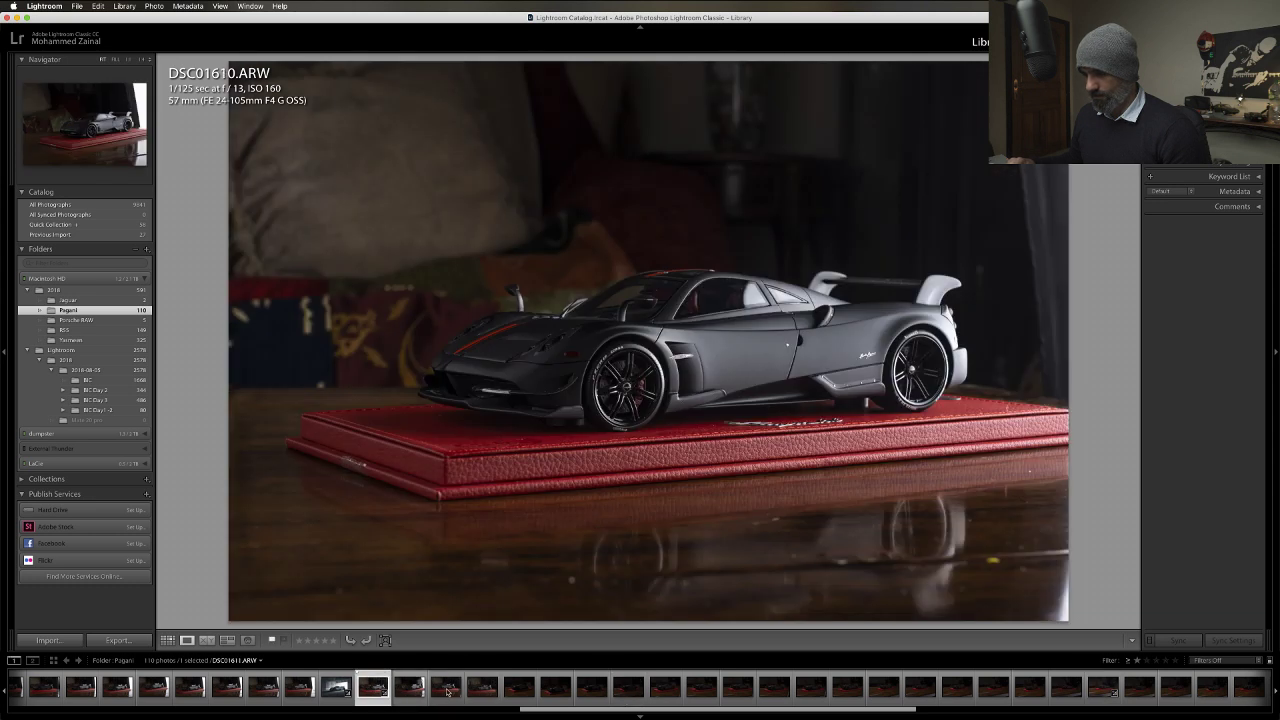
Open the original DSC01636-Edit.tif from the Pagani folder for editing in Adobe Photoshop CC 2019.
scroll(787, 690, right, 6)
scroll(787, 690, right, 2)
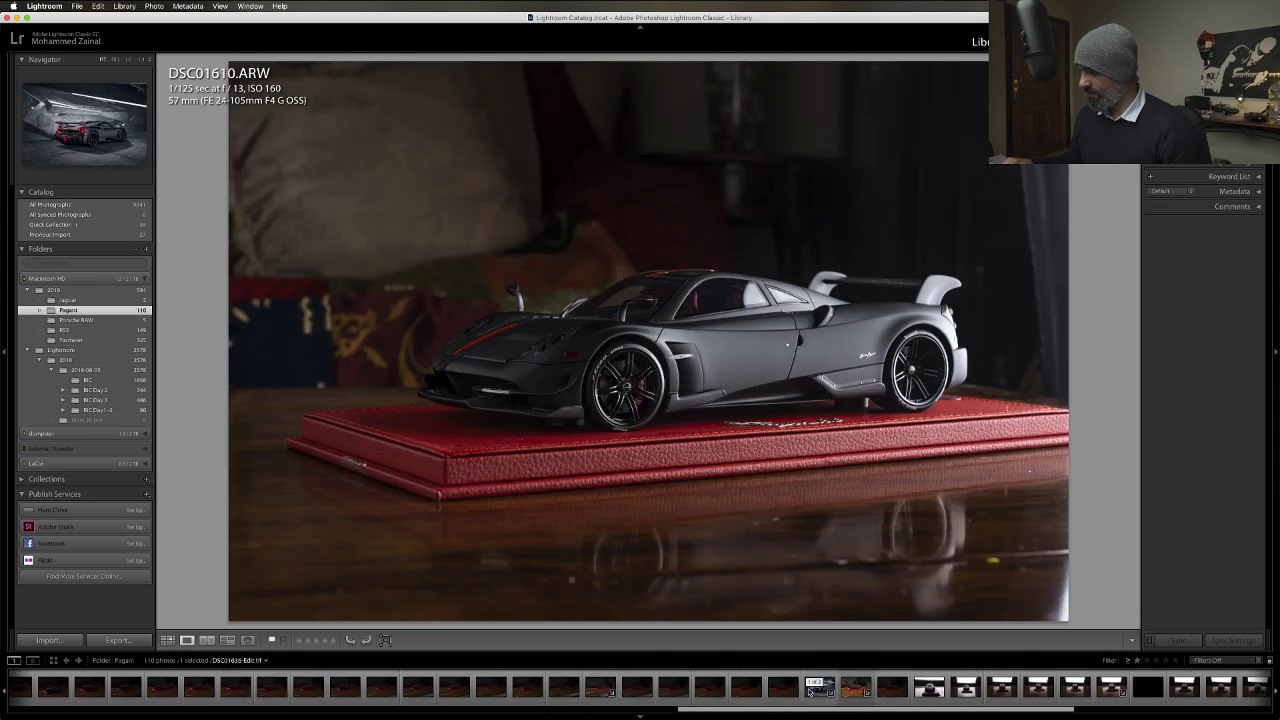
click(817, 688)
right_click(815, 695)
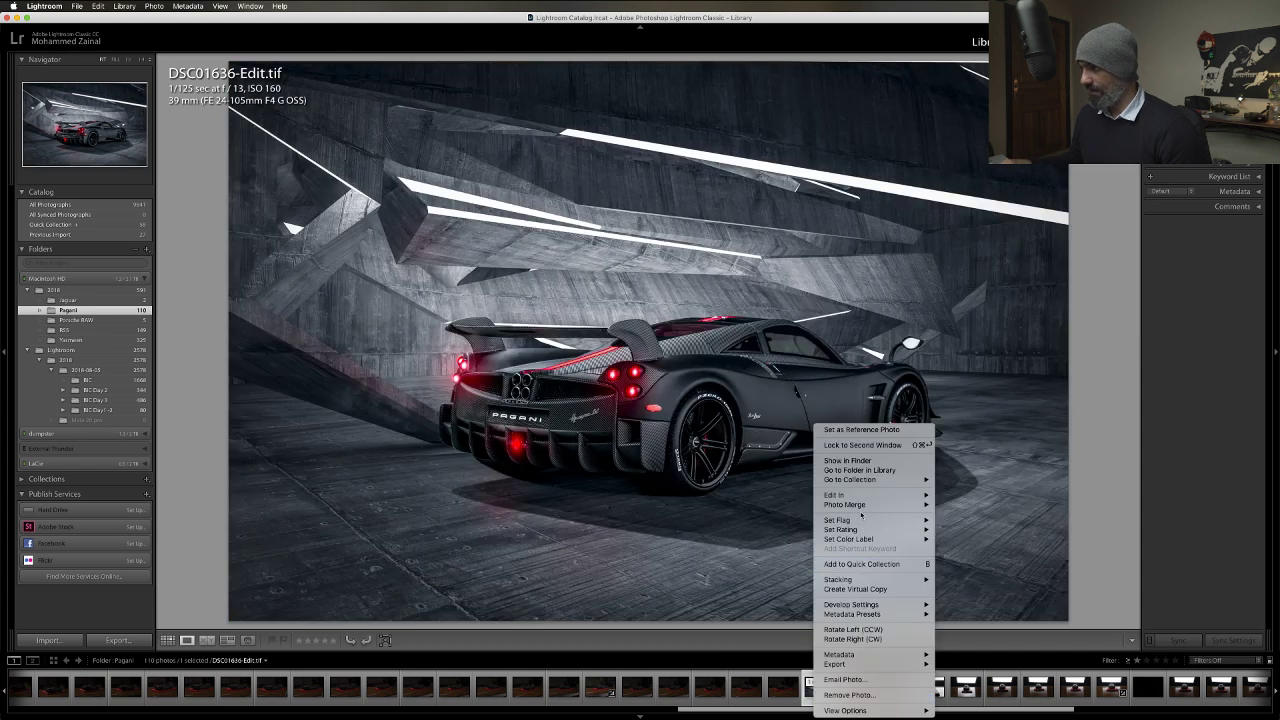
mouse_move(863, 496)
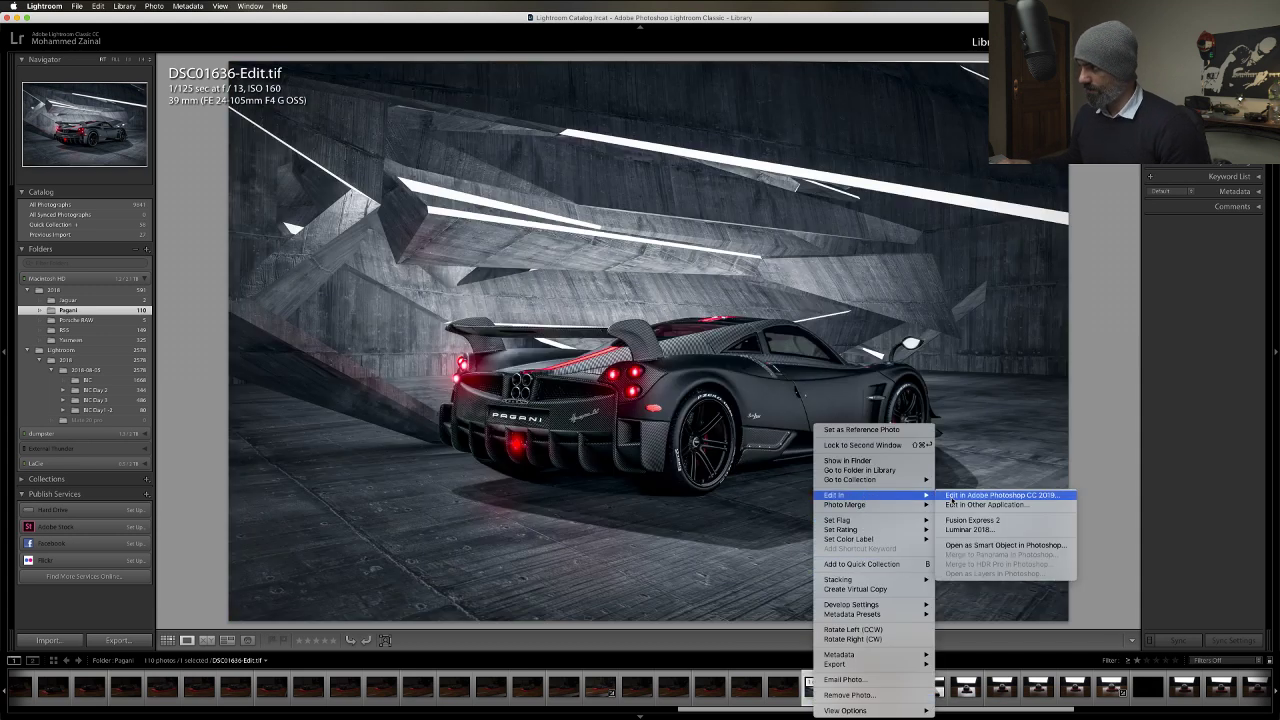
click(948, 496)
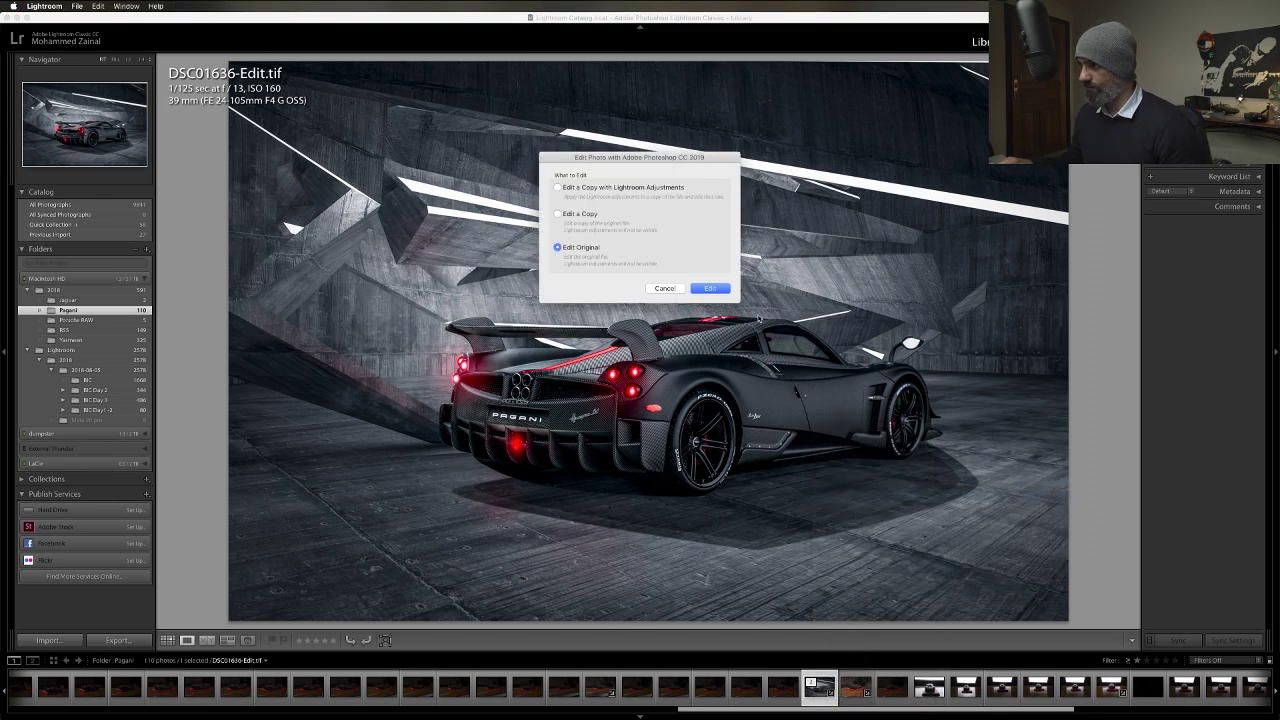
click(710, 288)
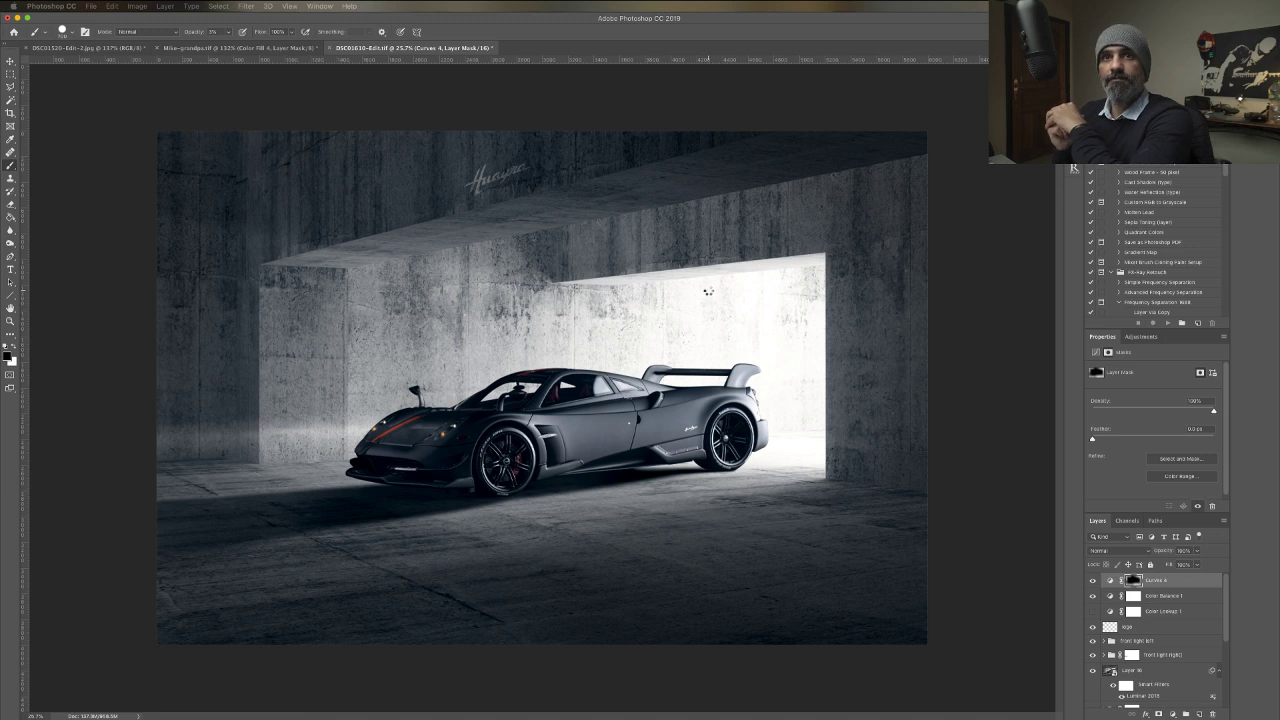
click(709, 291)
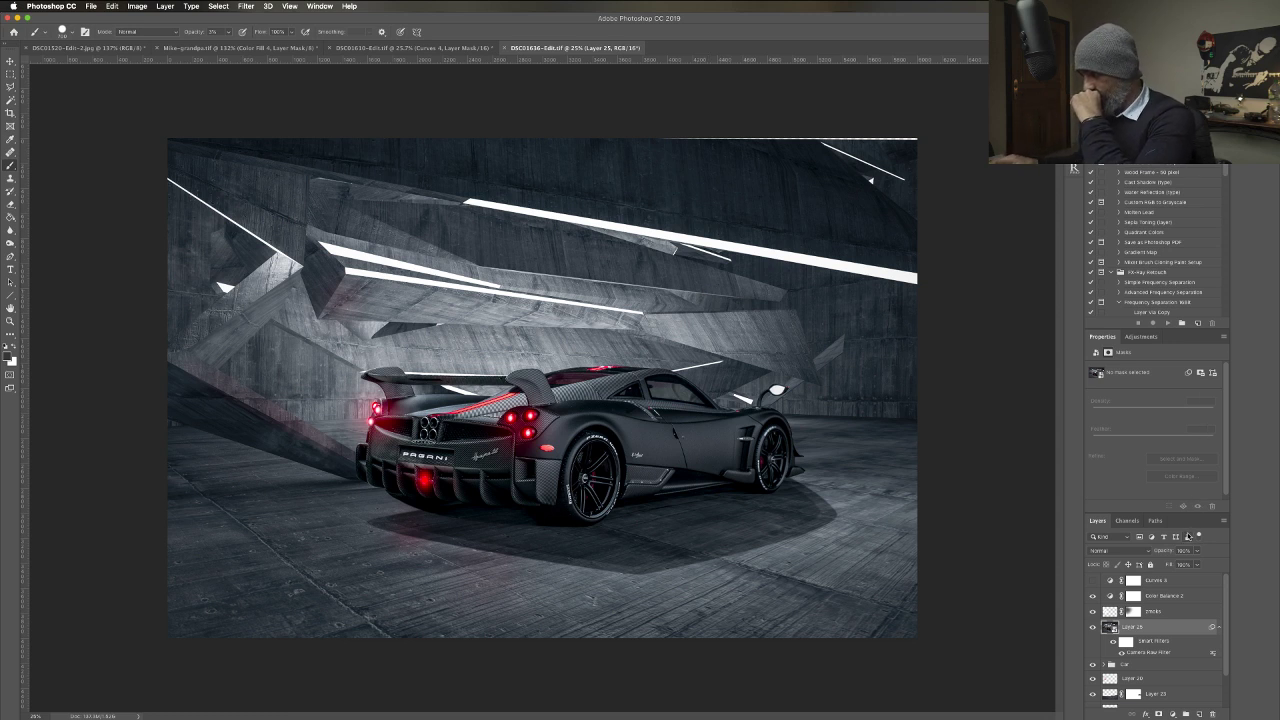
Isolate the shutterstock background layer by hiding all other layers, and make it the active layer.
scroll(1198, 578, down, 2)
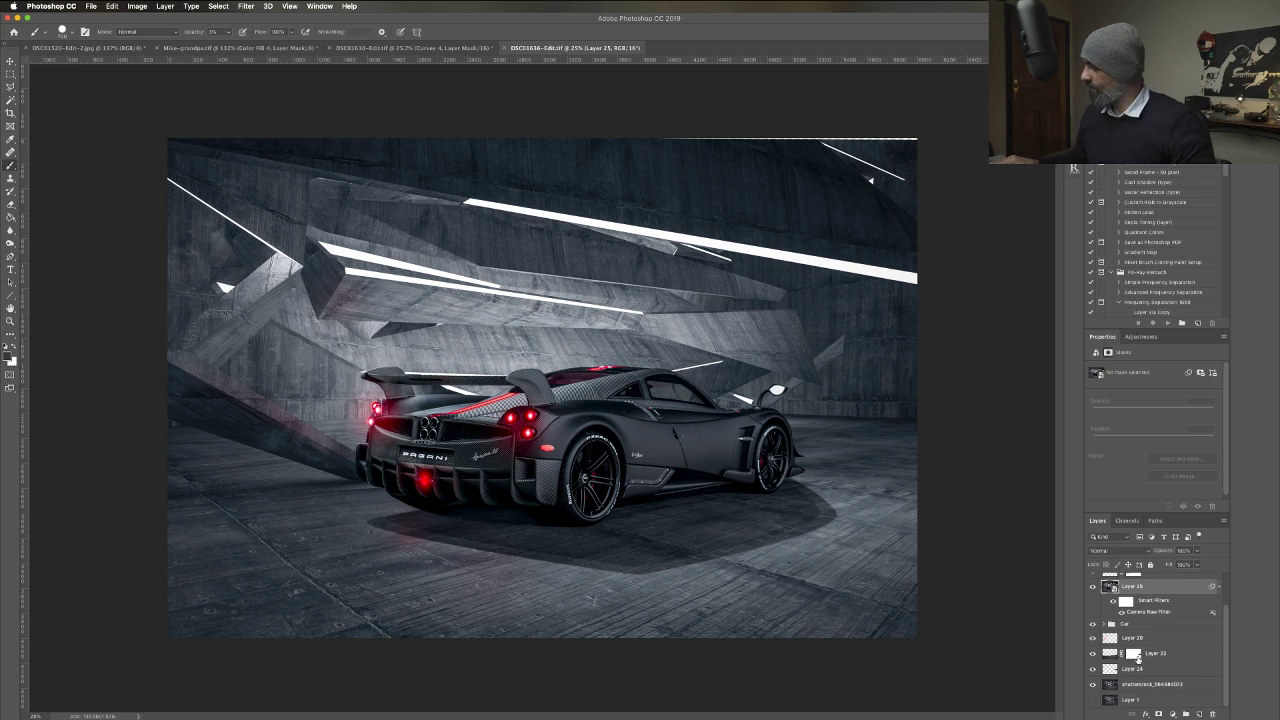
alt+click(1092, 686)
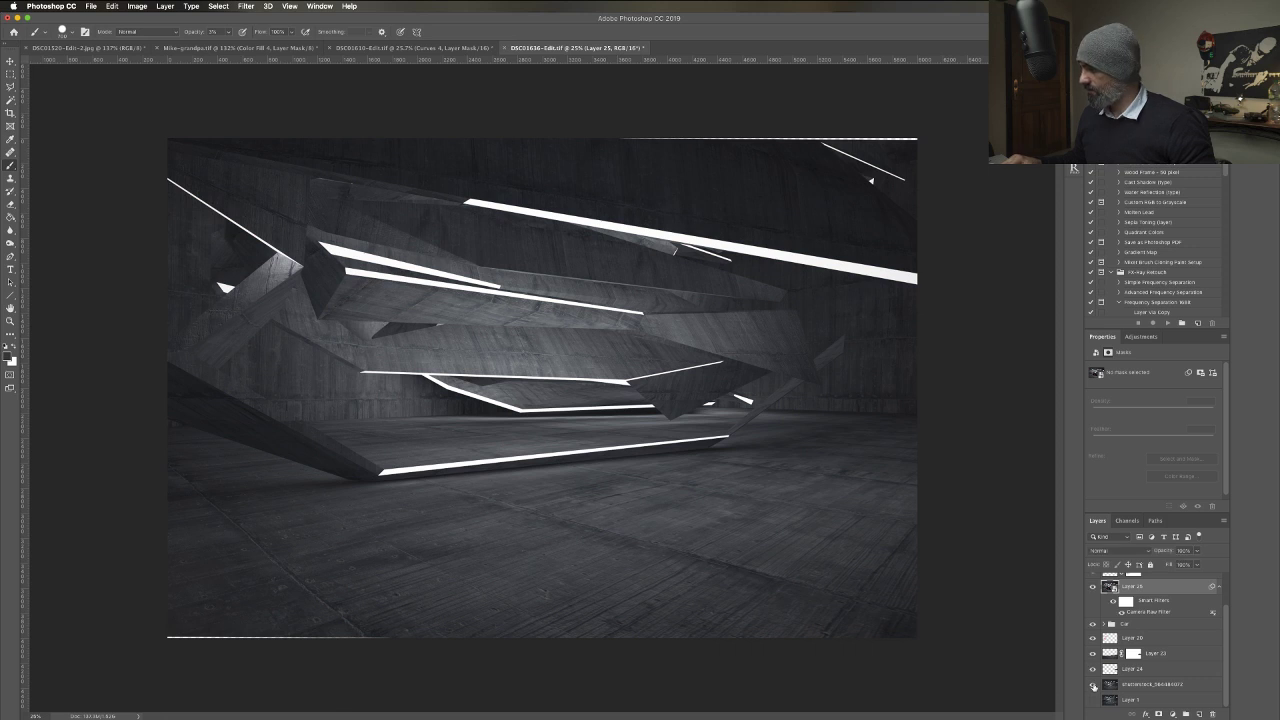
alt+click(1093, 686)
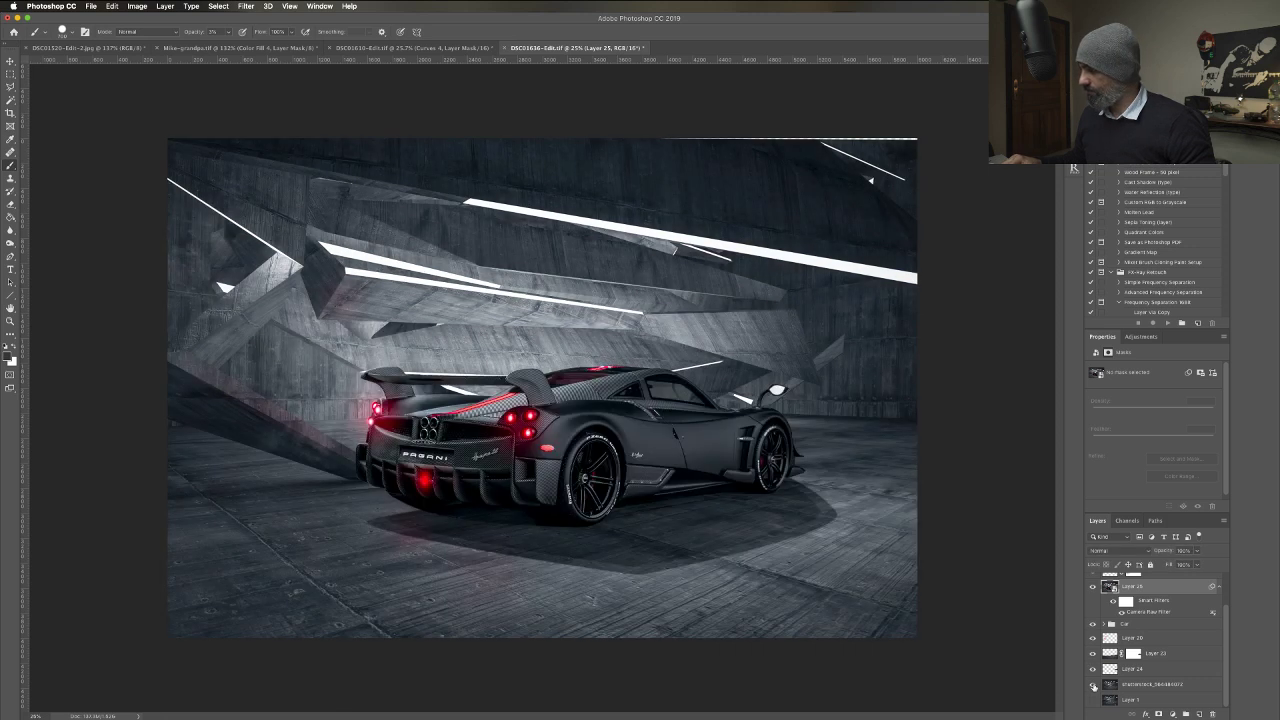
alt+click(1093, 686)
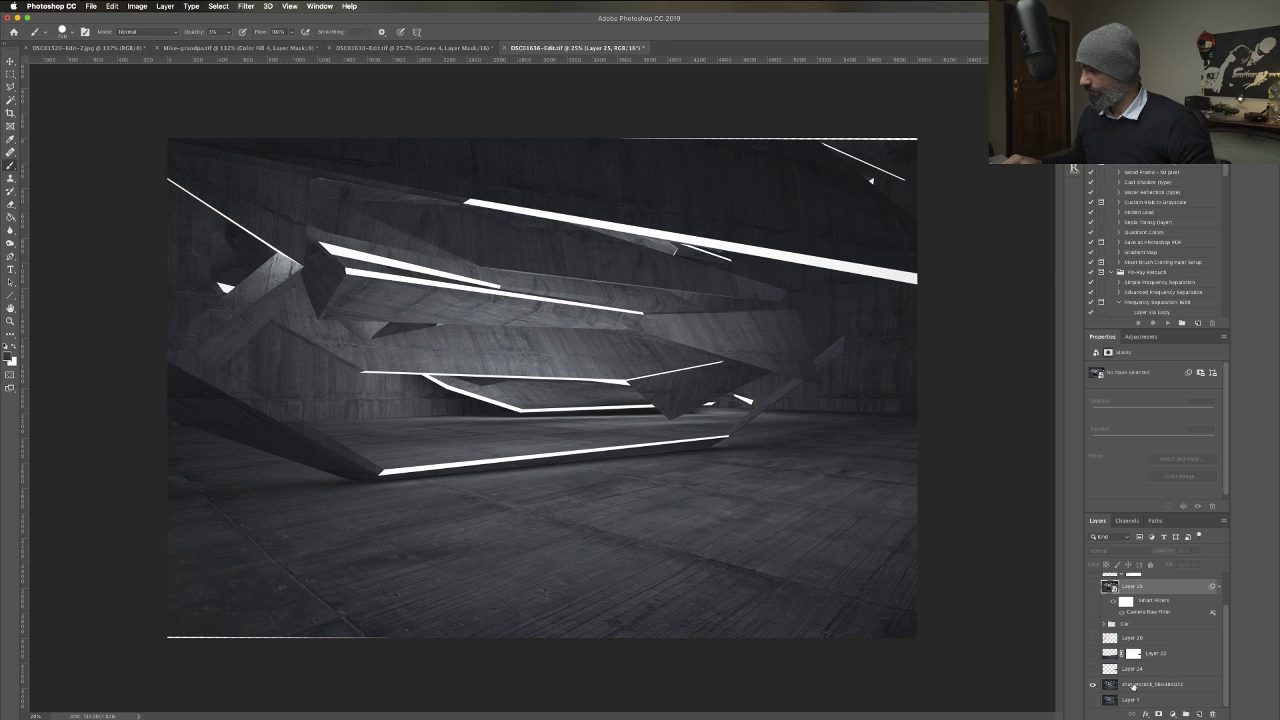
click(1133, 686)
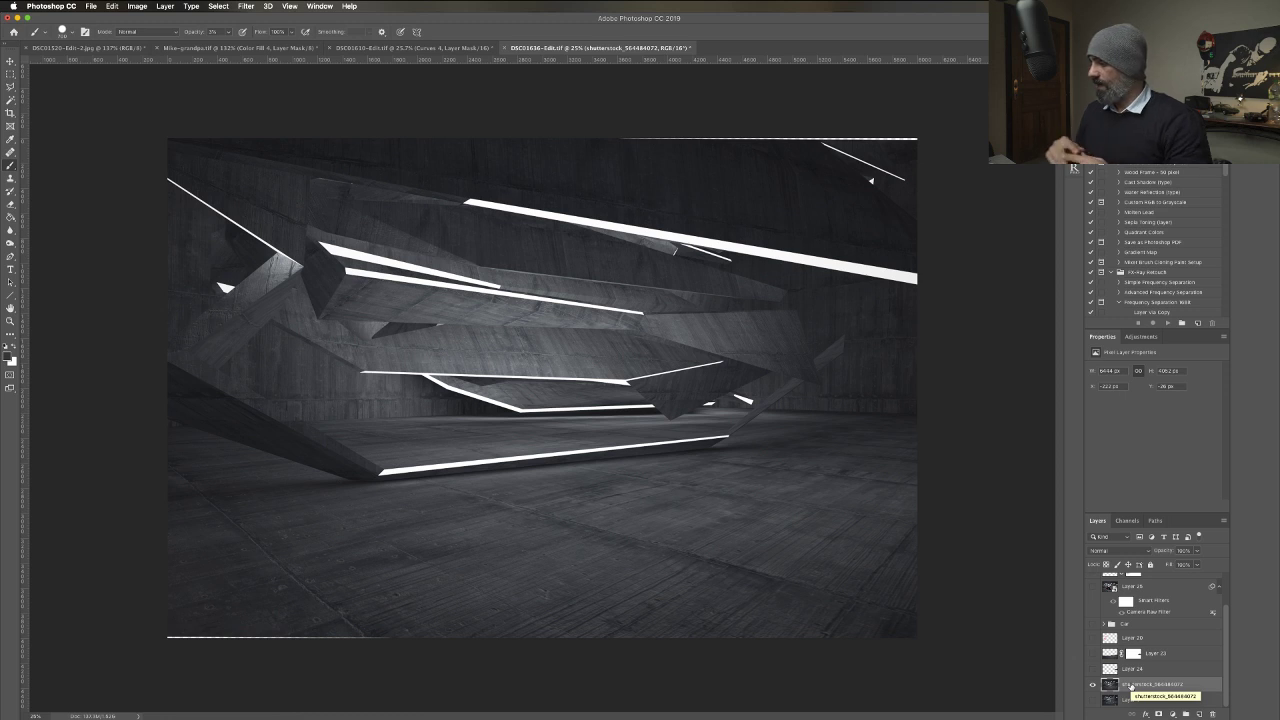
Show Layer 24, the masked floor layer above it and Layer 20, toggling them to compare the background cleanup.
click(1093, 669)
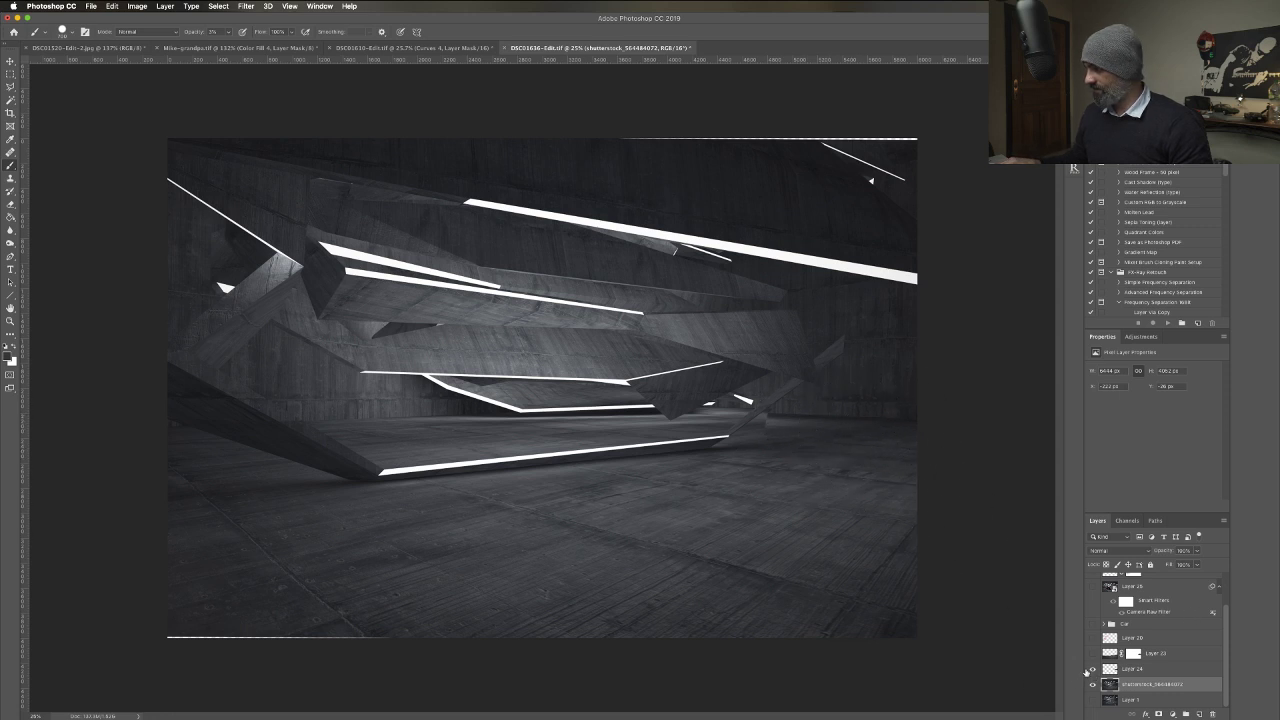
click(1093, 669)
click(1093, 669)
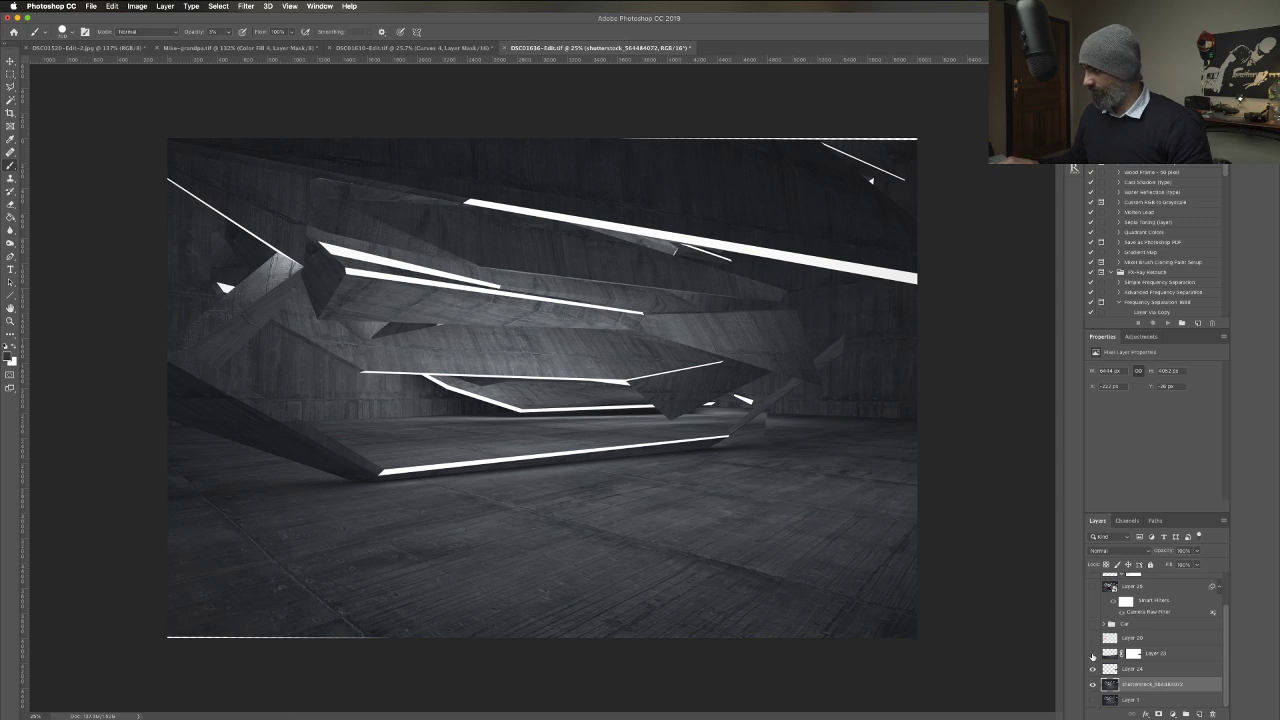
click(1093, 654)
click(1093, 654)
click(1093, 654)
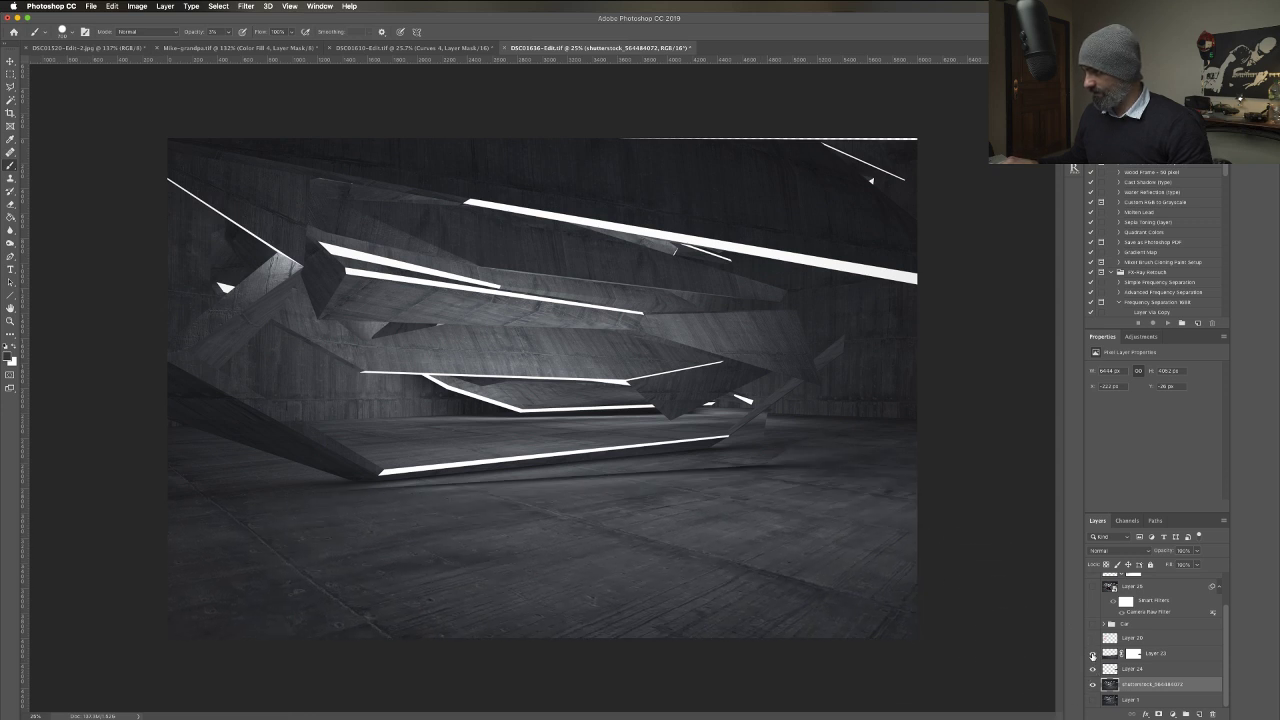
click(1093, 654)
click(1093, 654)
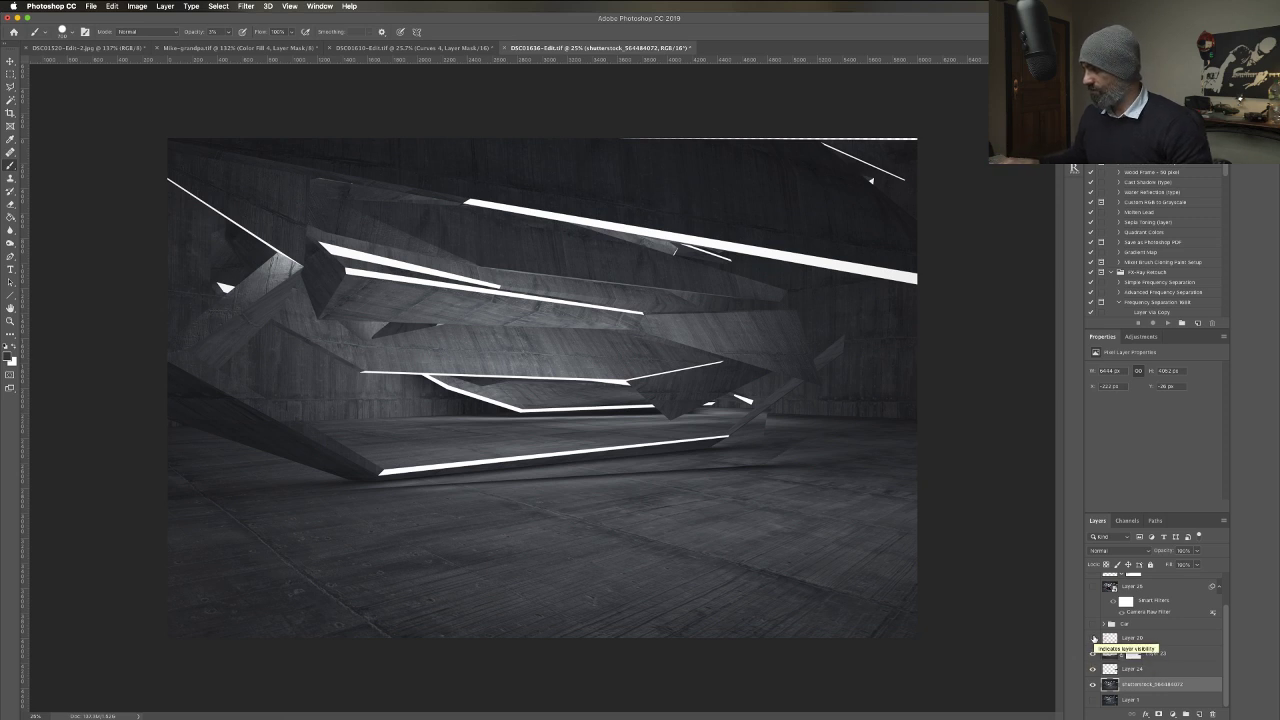
click(1094, 638)
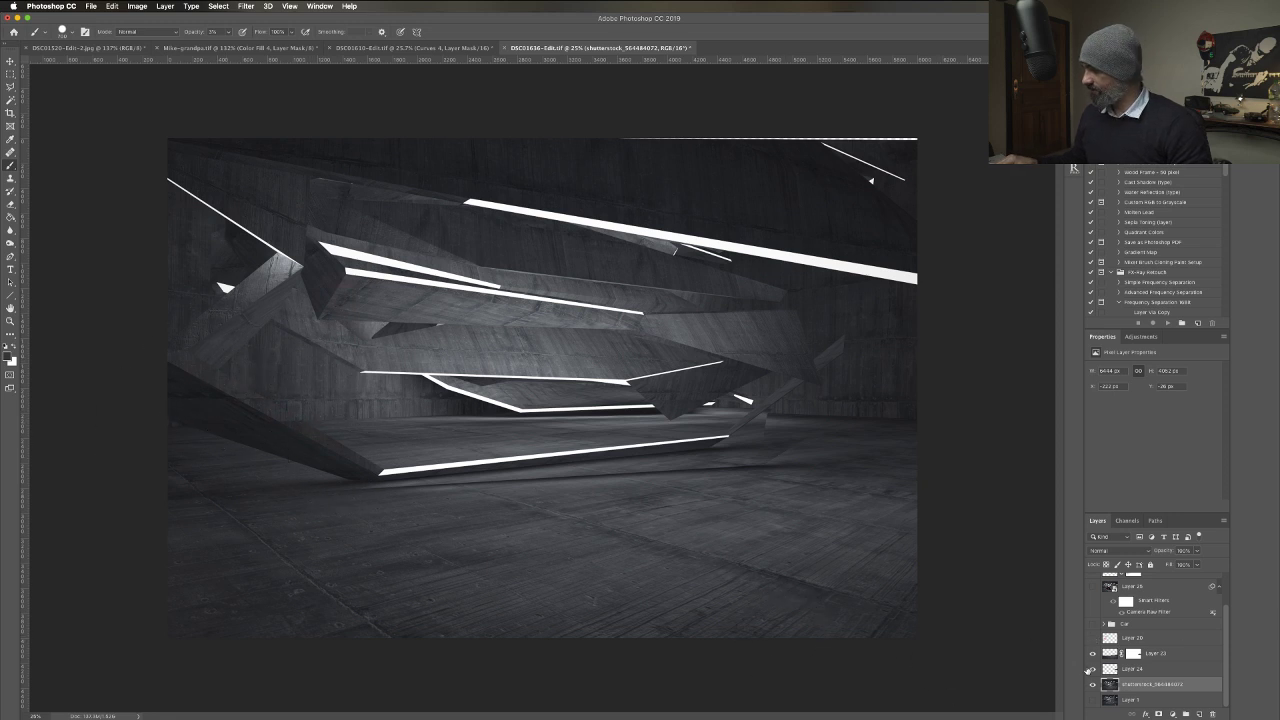
click(1092, 639)
Show and expand the Car group, and hide the layers inside it that lie below Background copy.
click(1093, 625)
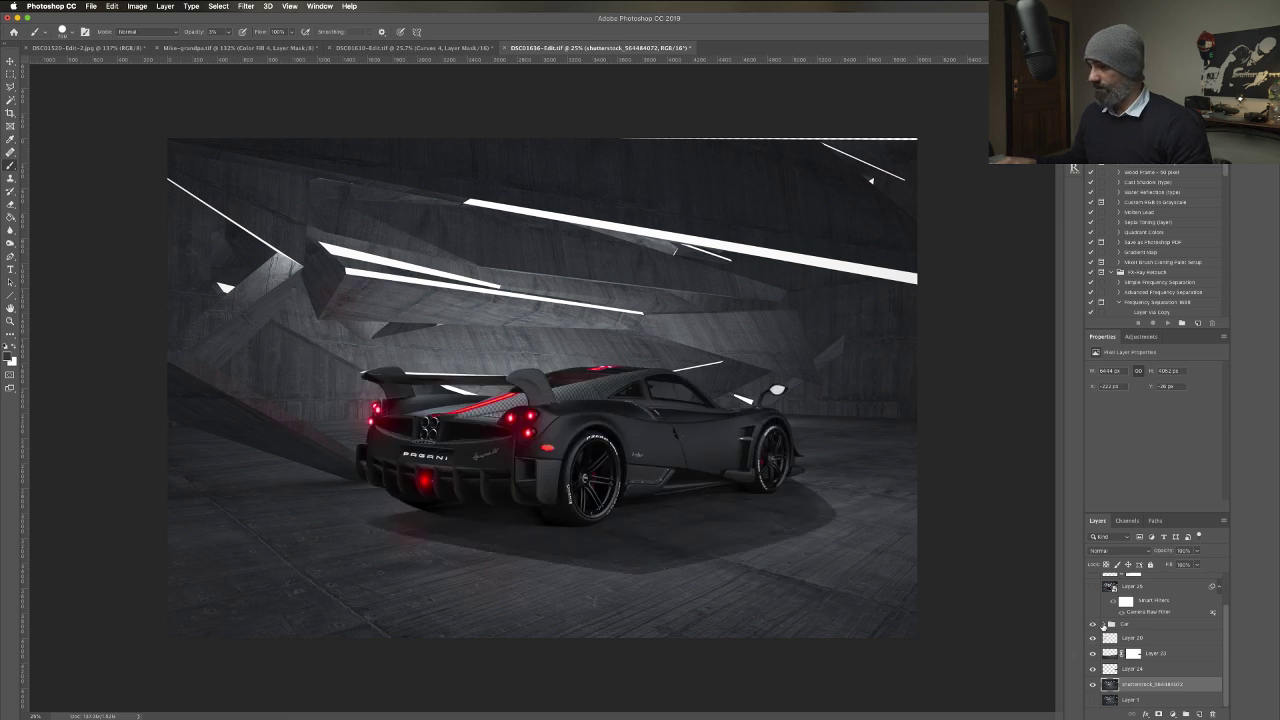
click(1101, 625)
scroll(1097, 652, down, 1)
scroll(1097, 652, down, 2)
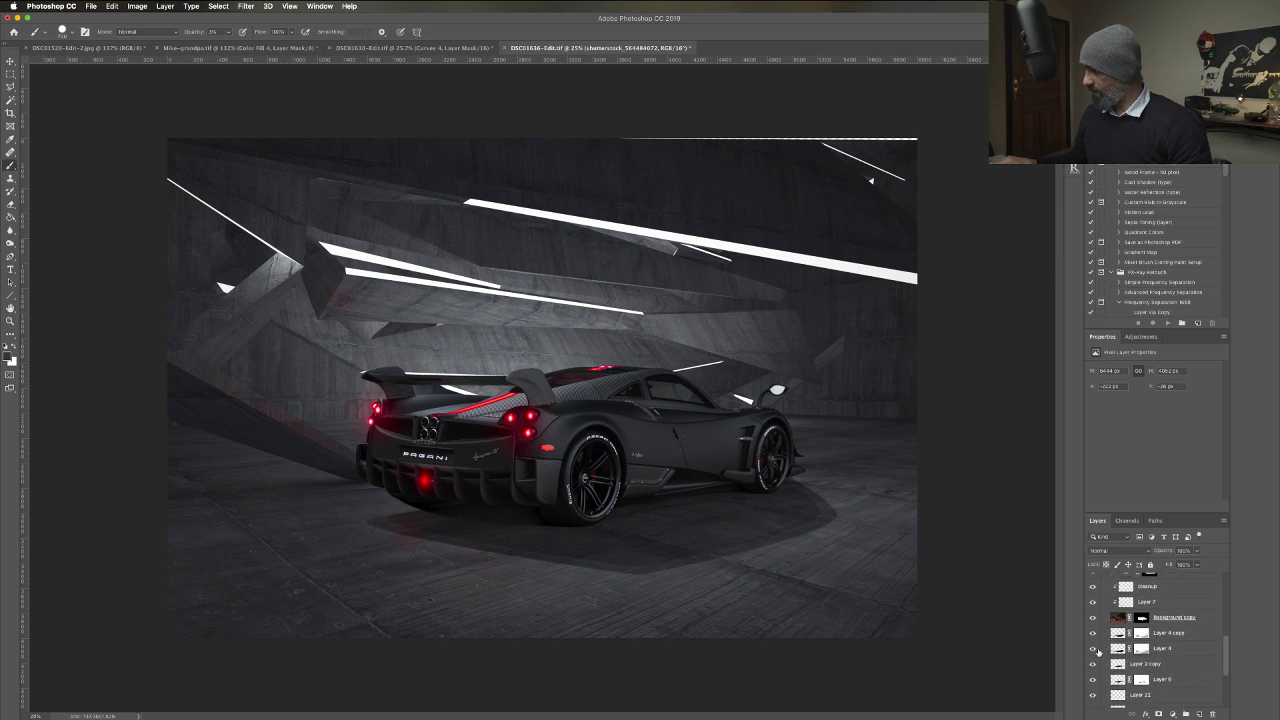
scroll(1097, 651, up, 2)
scroll(1097, 651, down, 4)
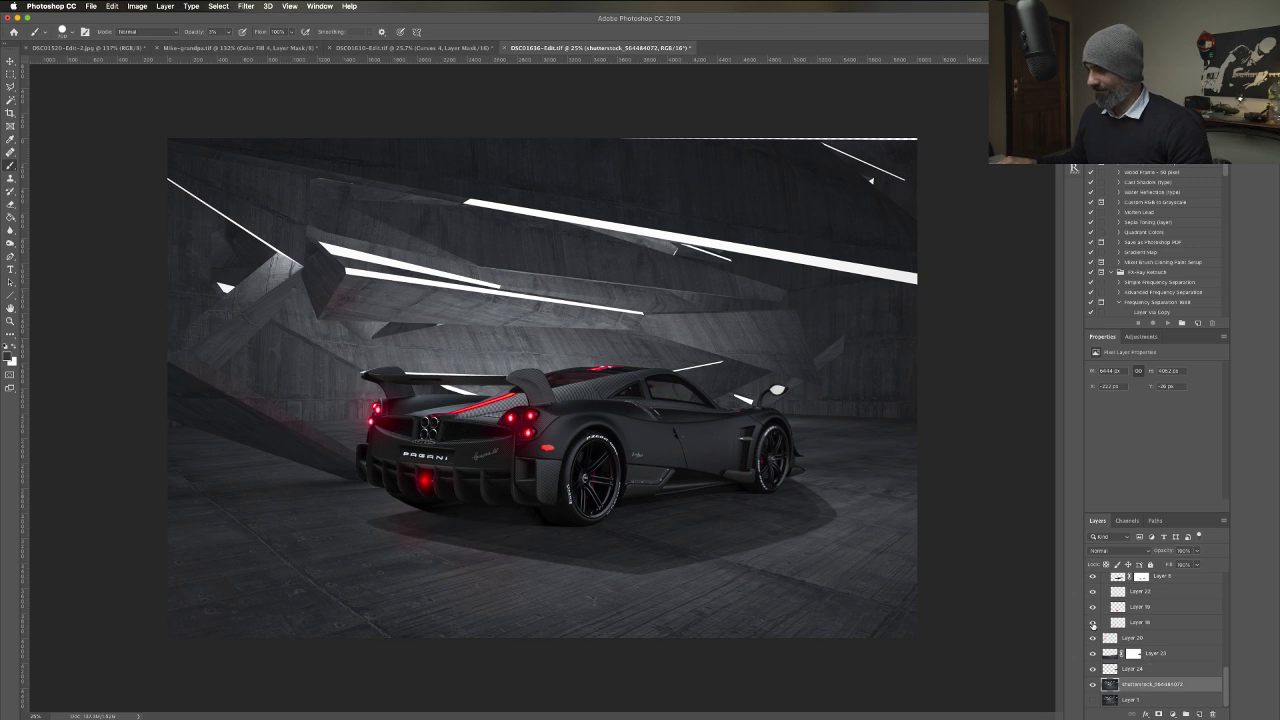
scroll(1095, 640, up, 3)
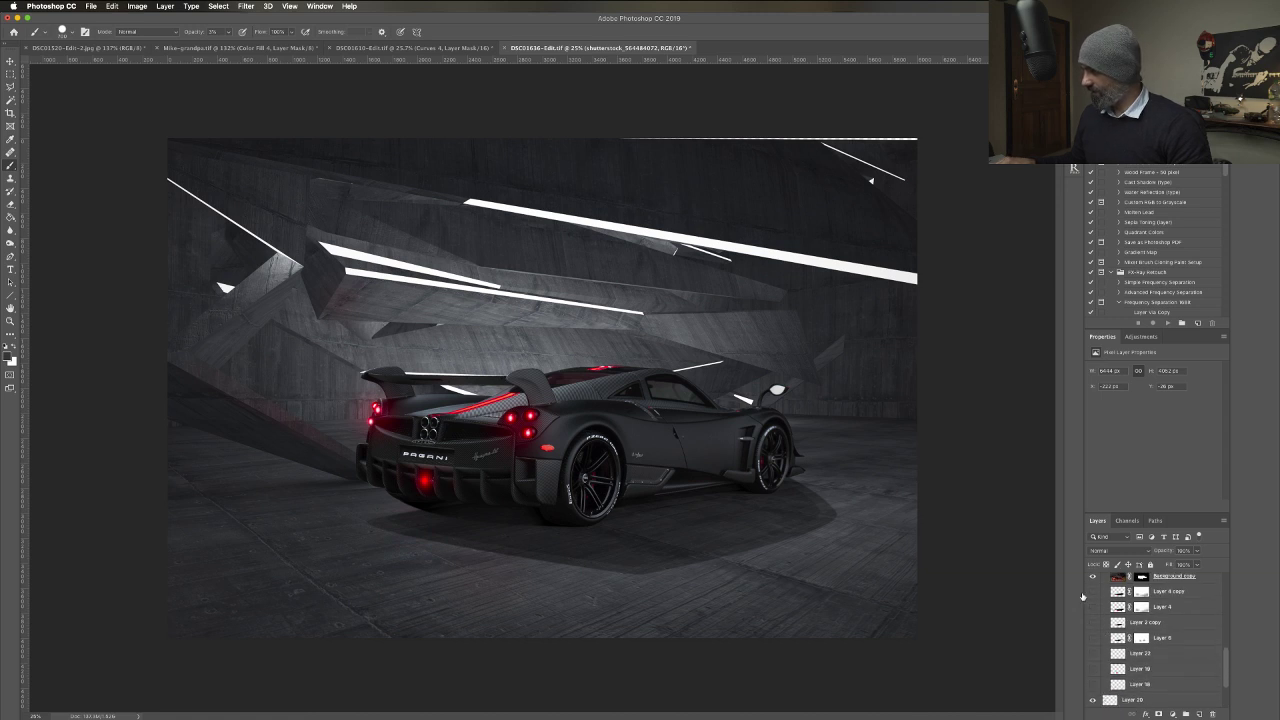
Toggle Background copy off and on, and hide the cleanup, Layer 7 and color adjustment layers clipped to it.
click(1091, 577)
scroll(1088, 600, up, 3)
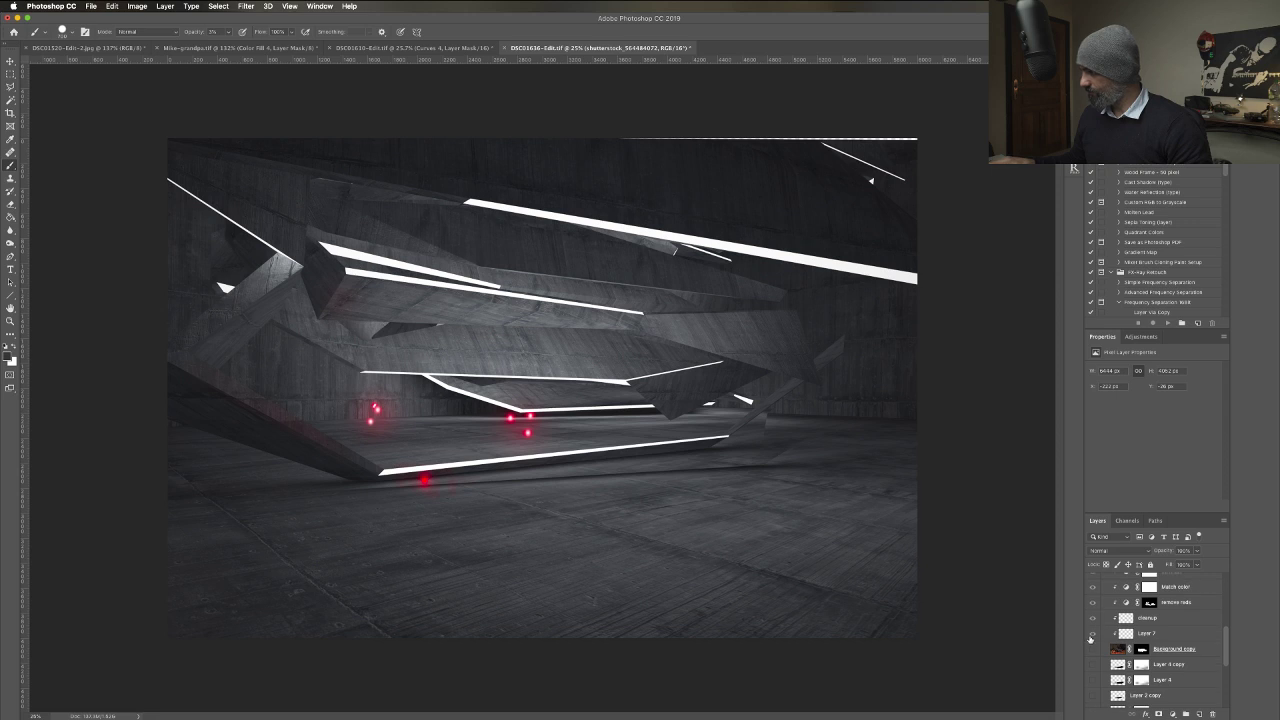
scroll(1090, 614, up, 2)
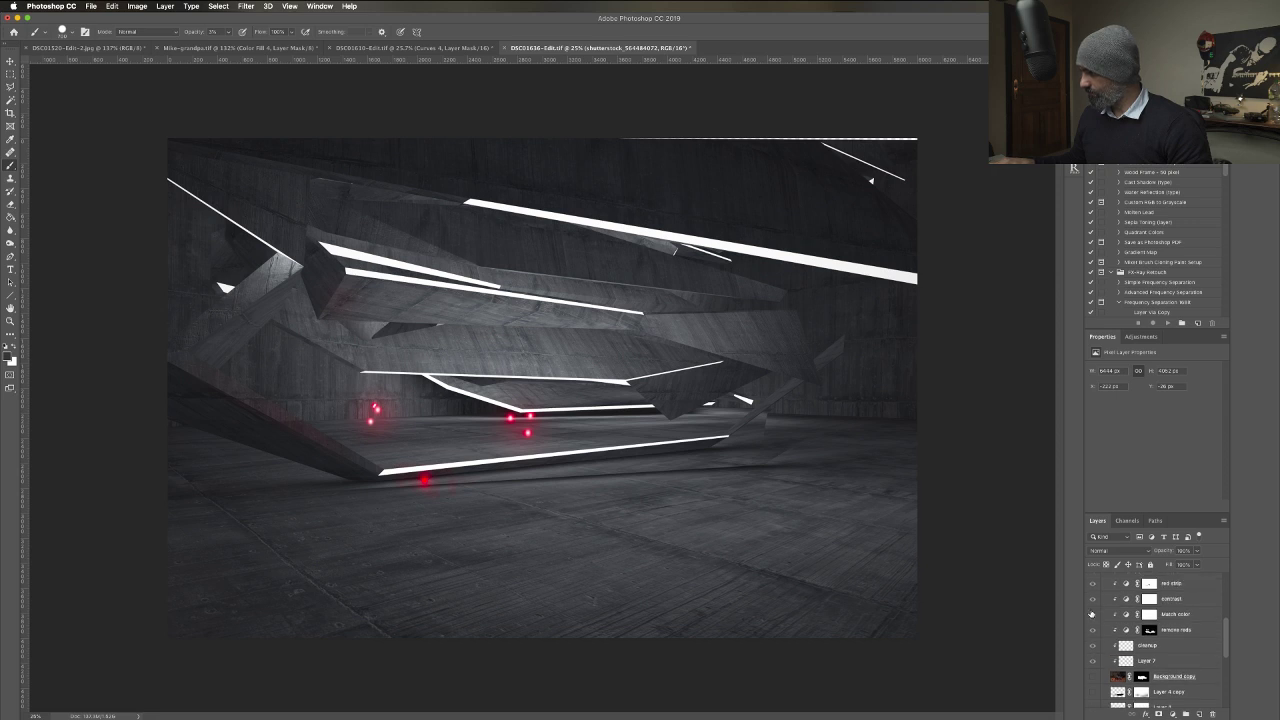
alt+click(1092, 677)
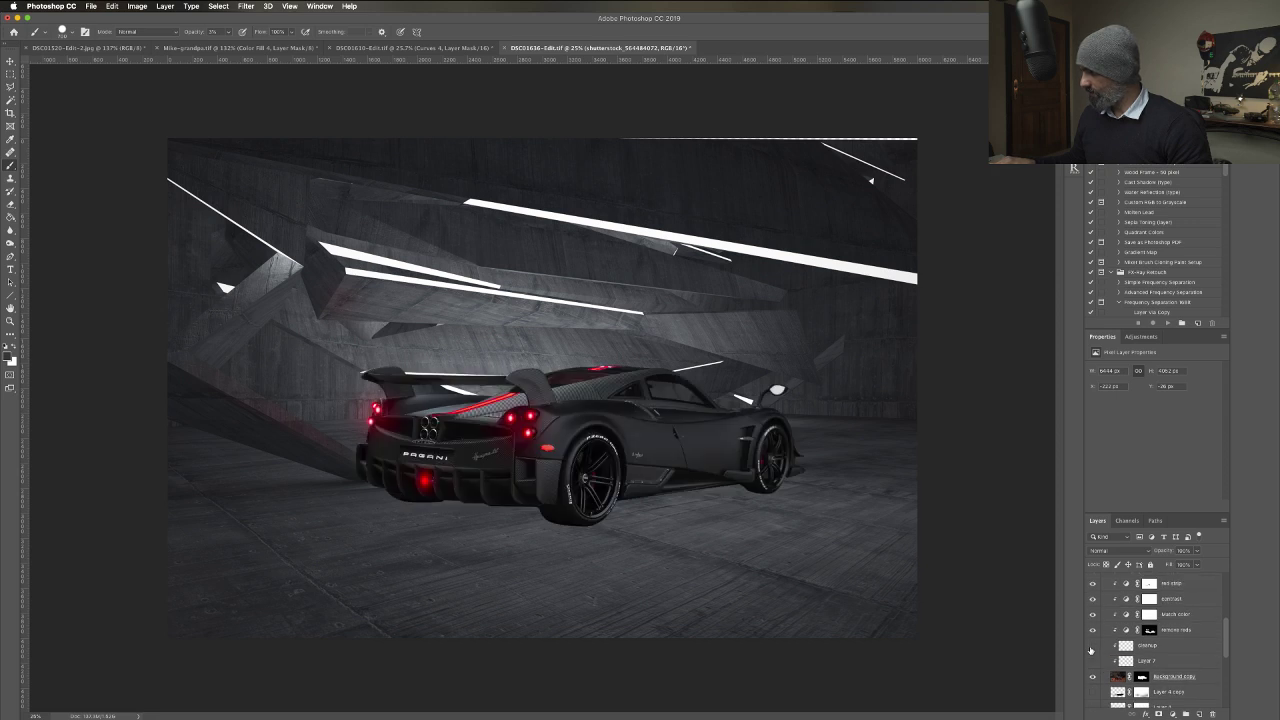
click(1089, 586)
scroll(1089, 600, up, 3)
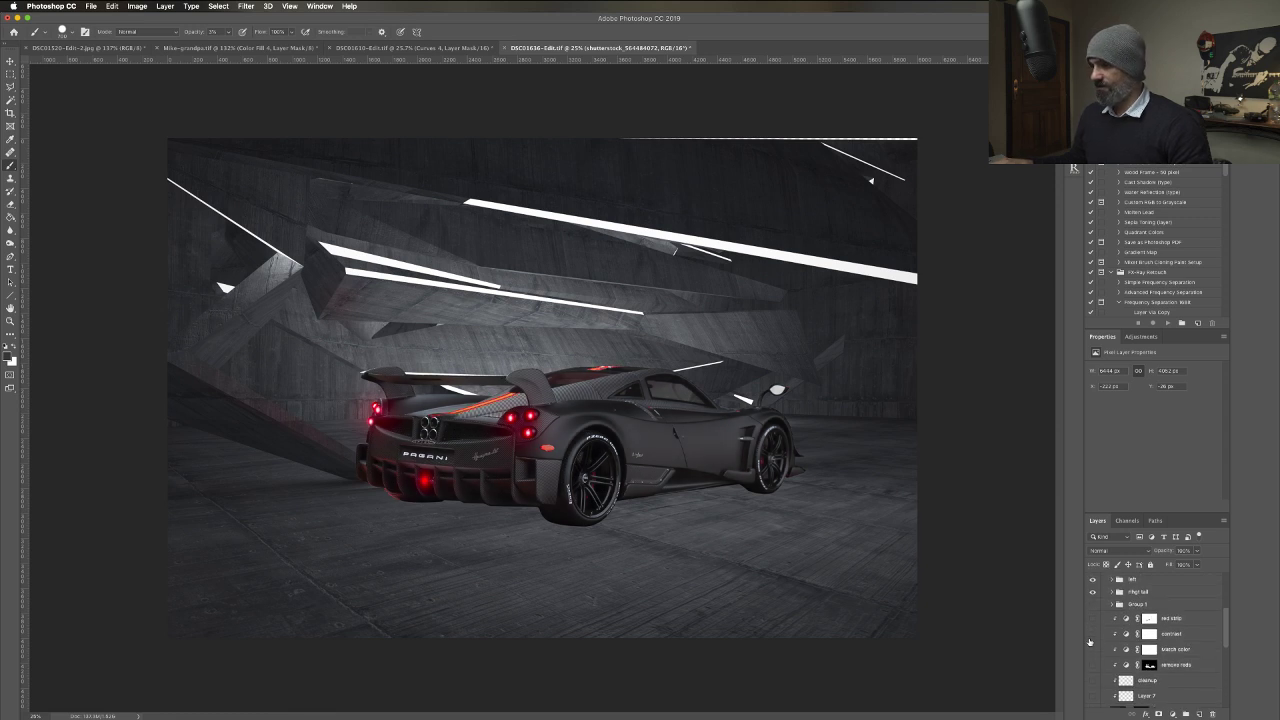
Hide the spill 2 layer and the left and right tail-light groups in the Car group.
scroll(1089, 641, up, 3)
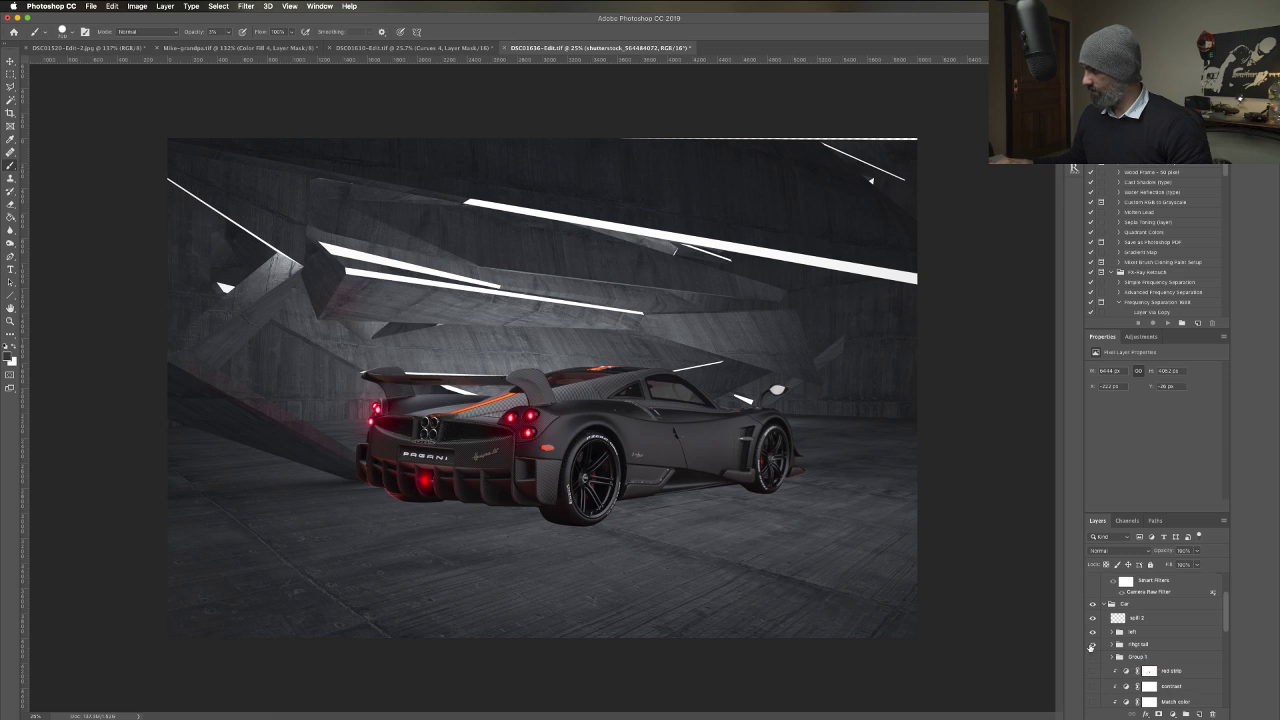
click(1092, 634)
click(1092, 634)
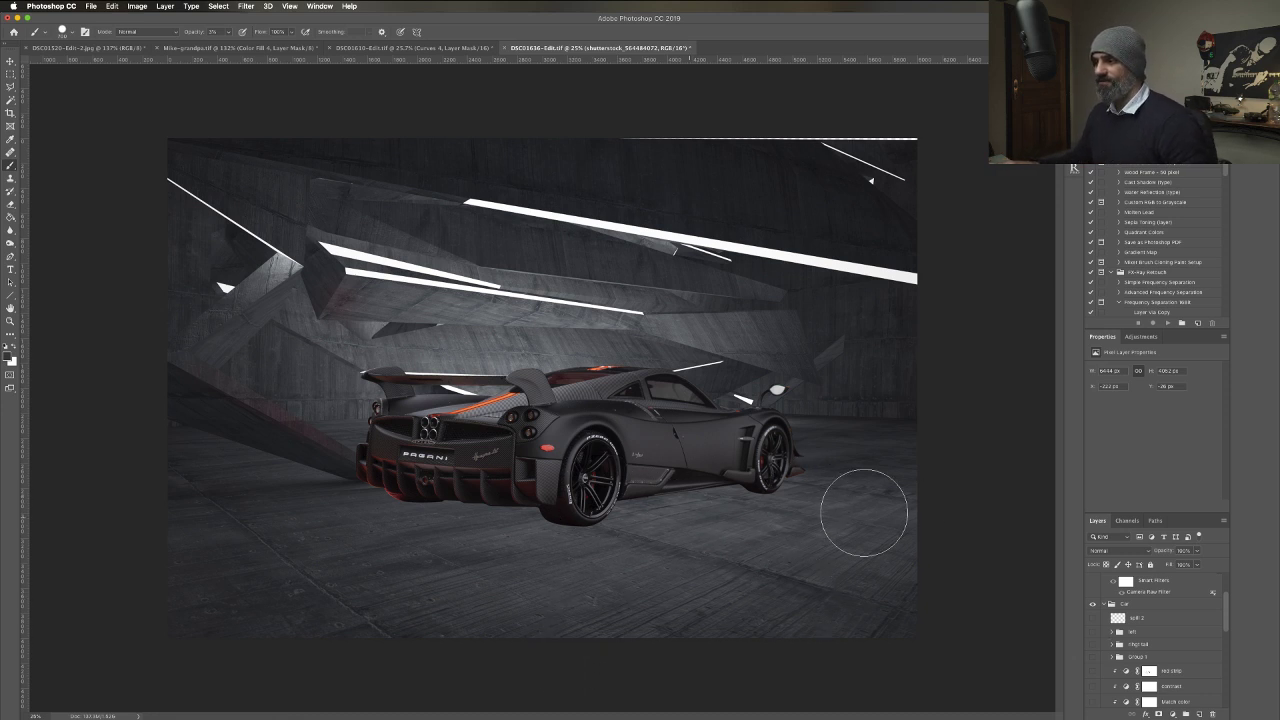
Toggle the masked floor layer between Layer 20 and Layer 24 to compare the floor with and without it.
scroll(1102, 600, down, 6)
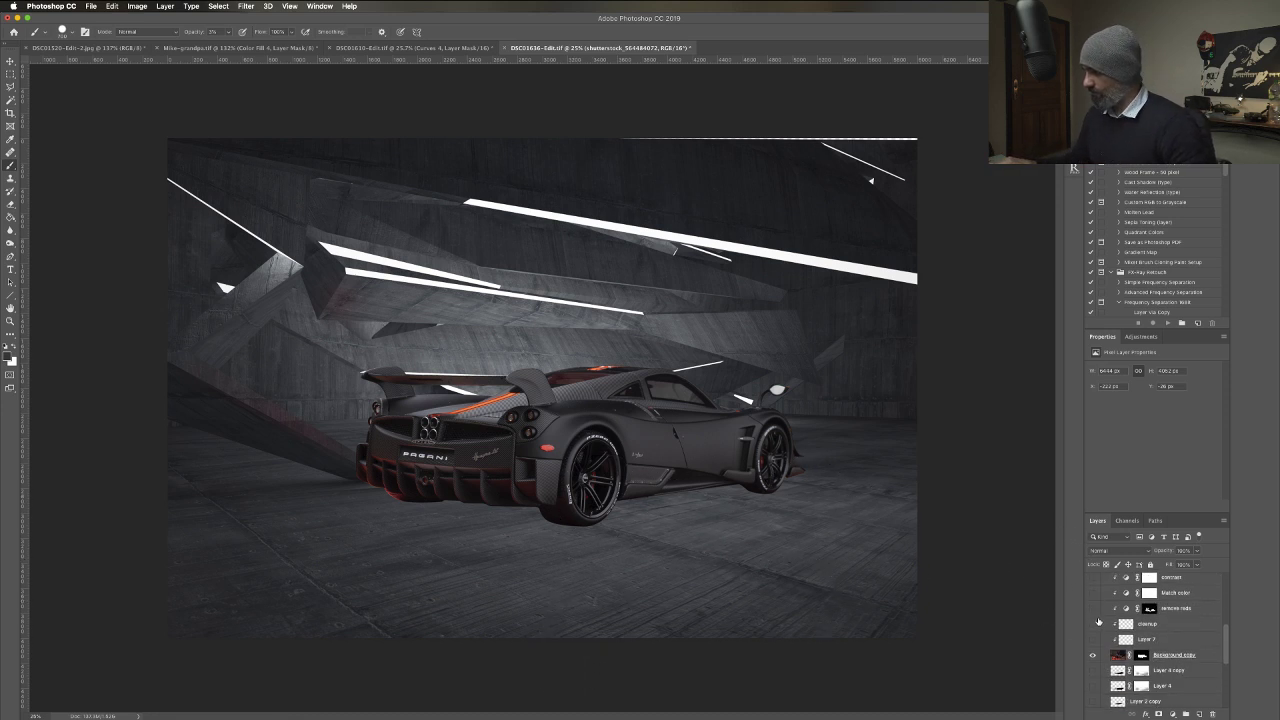
scroll(1102, 600, down, 3)
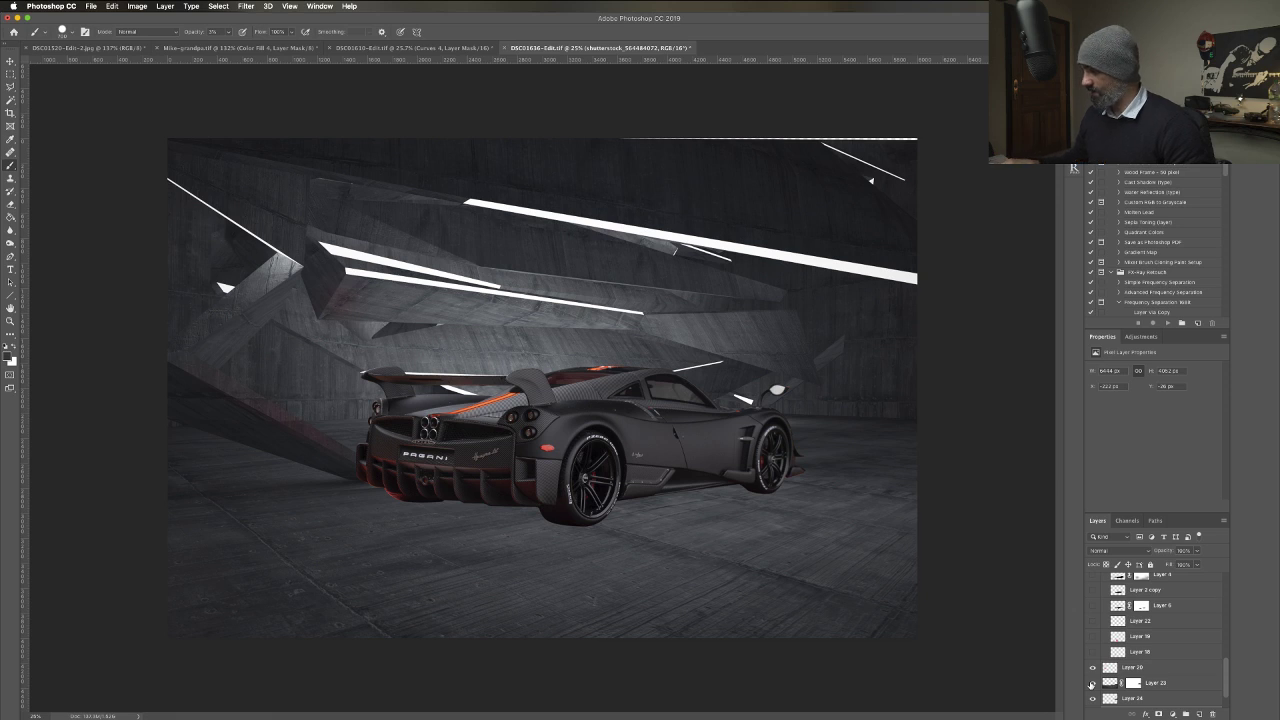
scroll(1092, 684, down, 1)
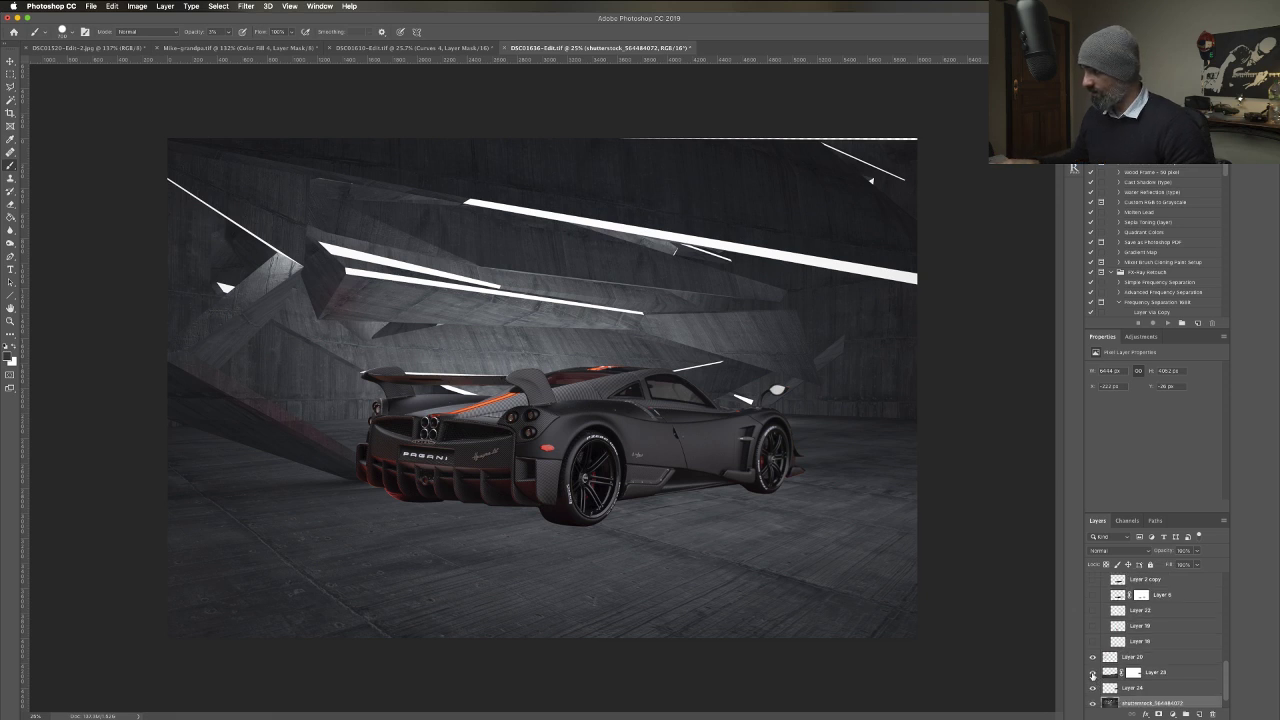
click(1093, 676)
click(1093, 676)
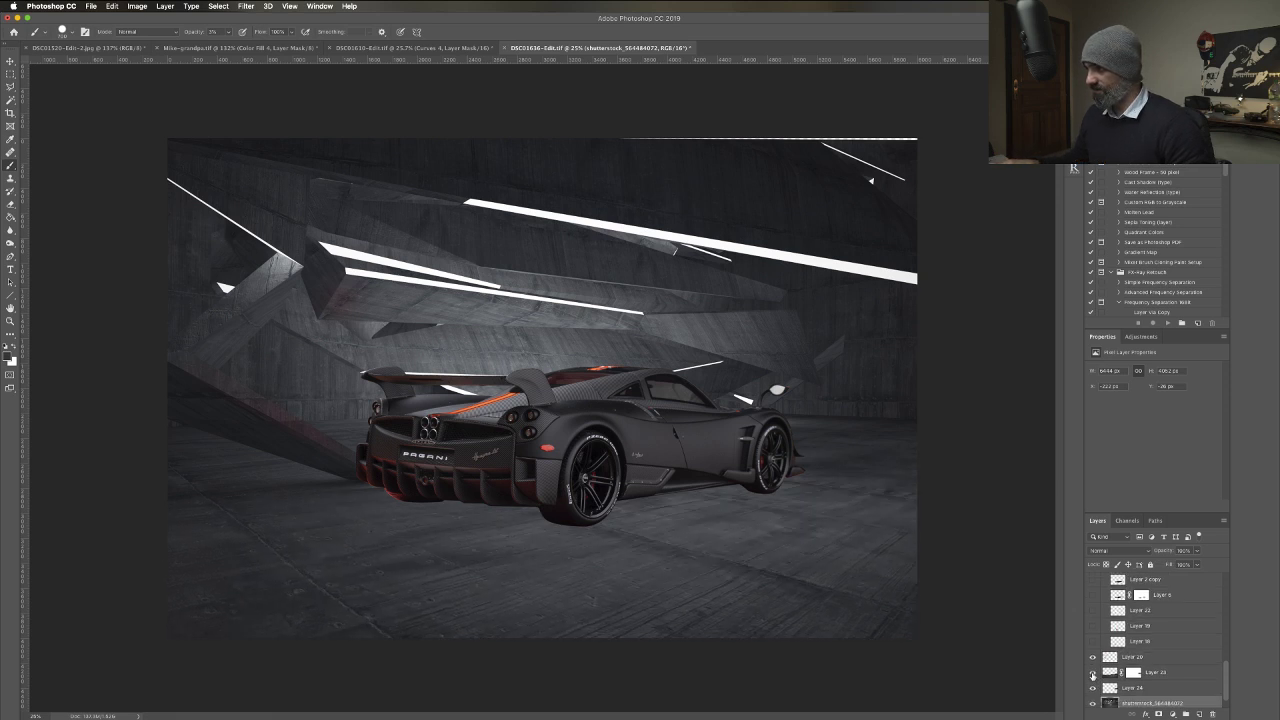
click(1093, 676)
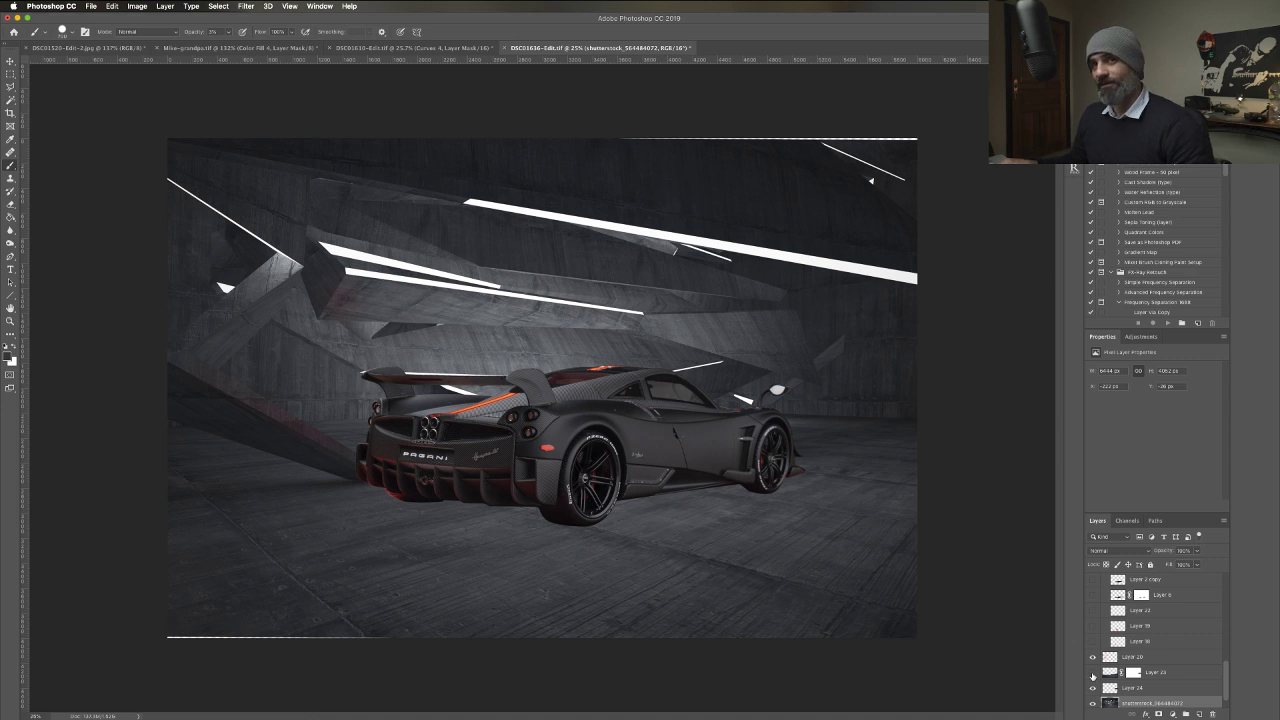
click(1093, 674)
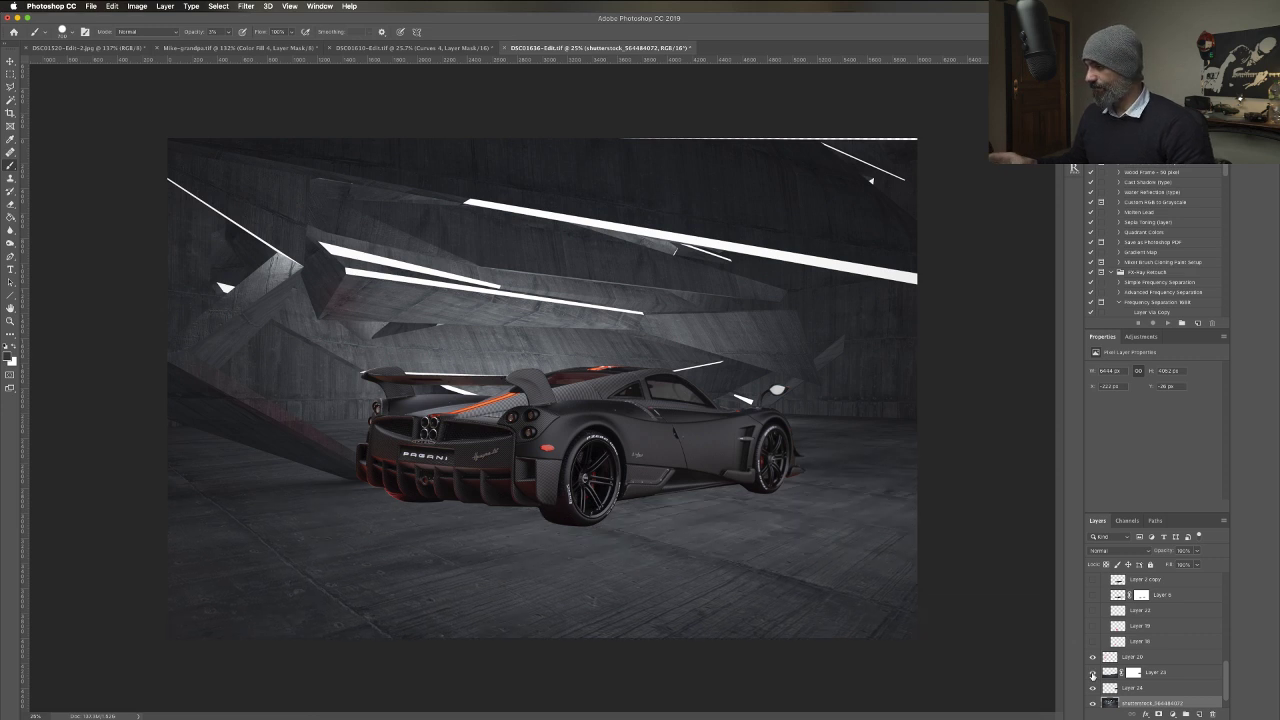
click(1093, 674)
click(1093, 674)
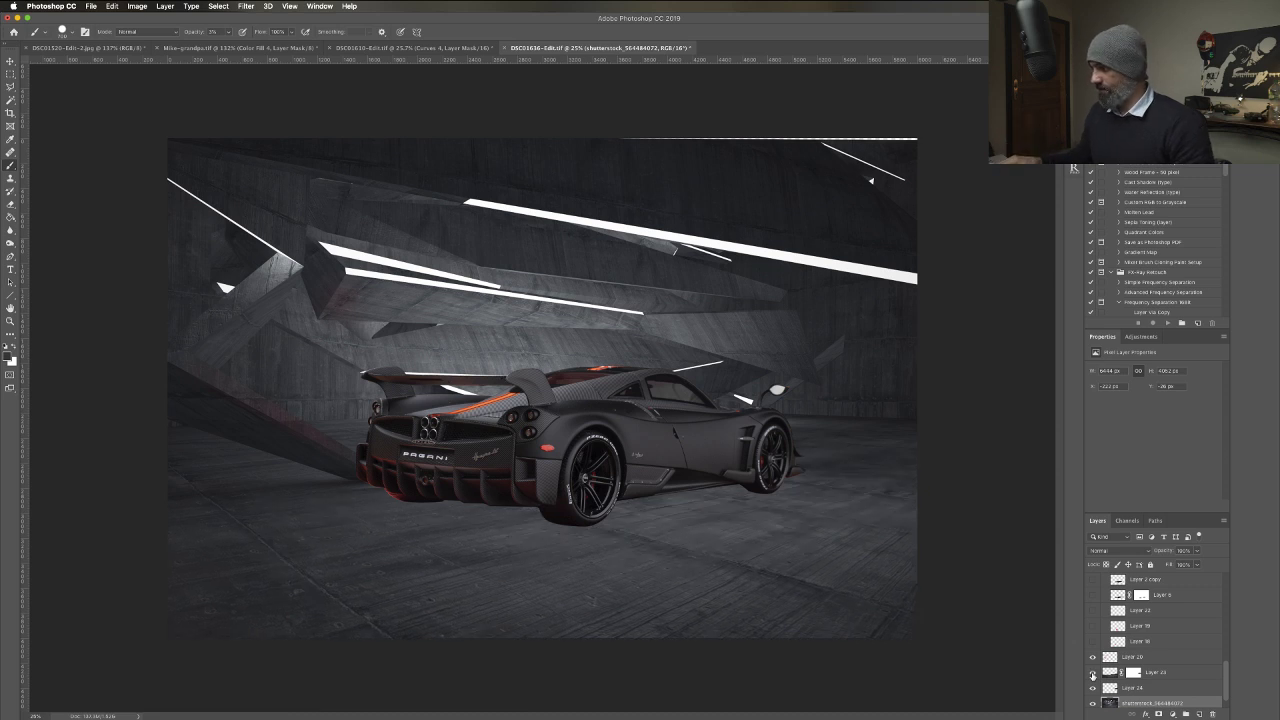
Toggle Layer 4 copy, Layer 4 and Layer 2 copy in the Car group on and off to preview the shadows under the car.
scroll(1092, 660, up, 3)
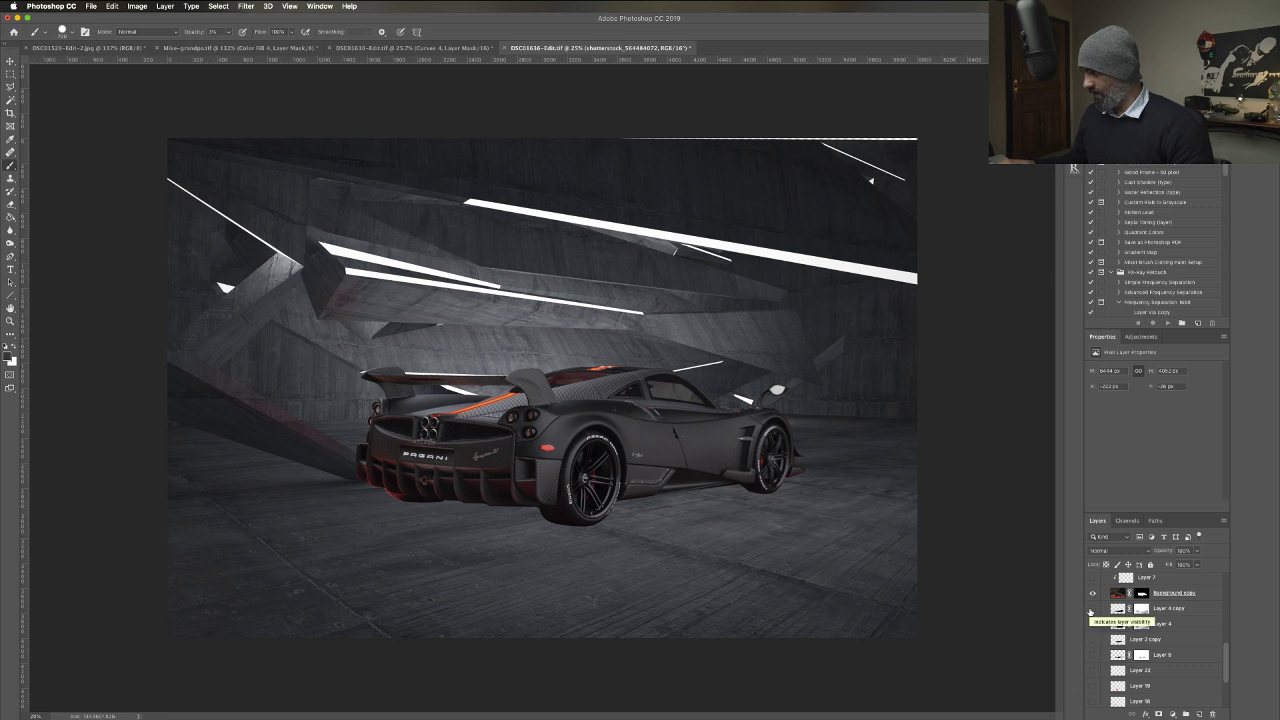
click(1091, 609)
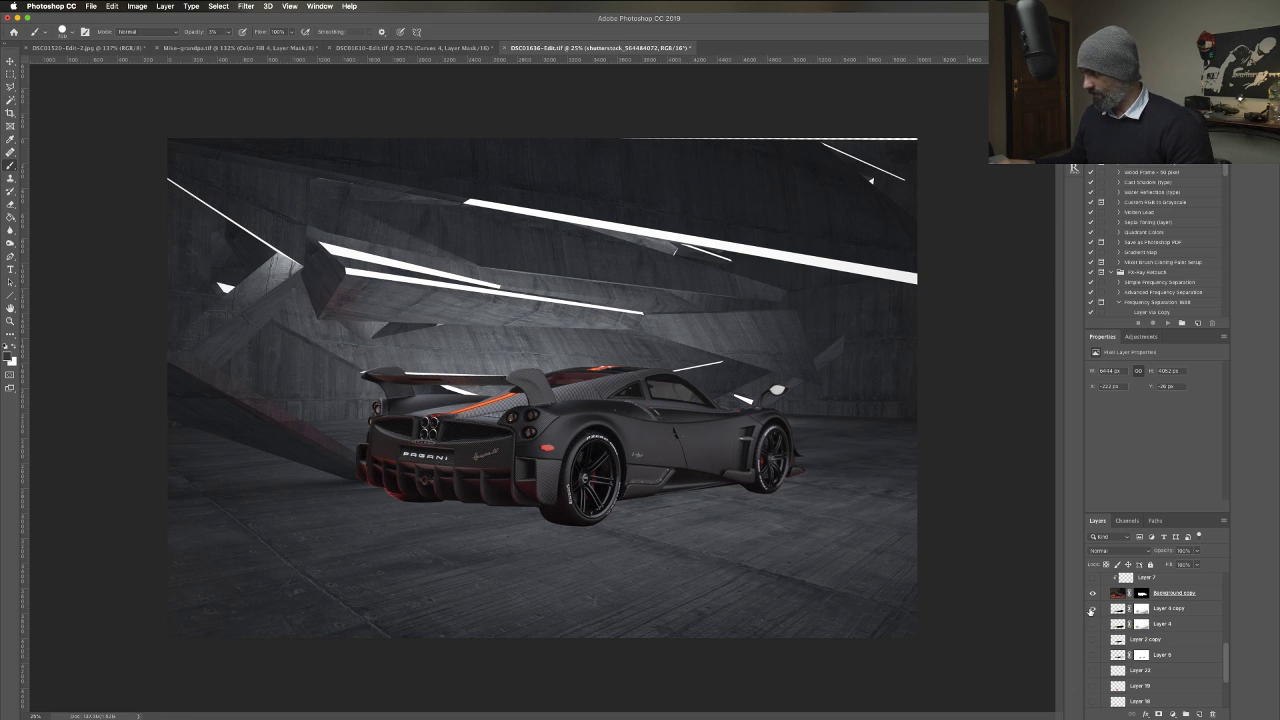
click(1091, 609)
click(1091, 609)
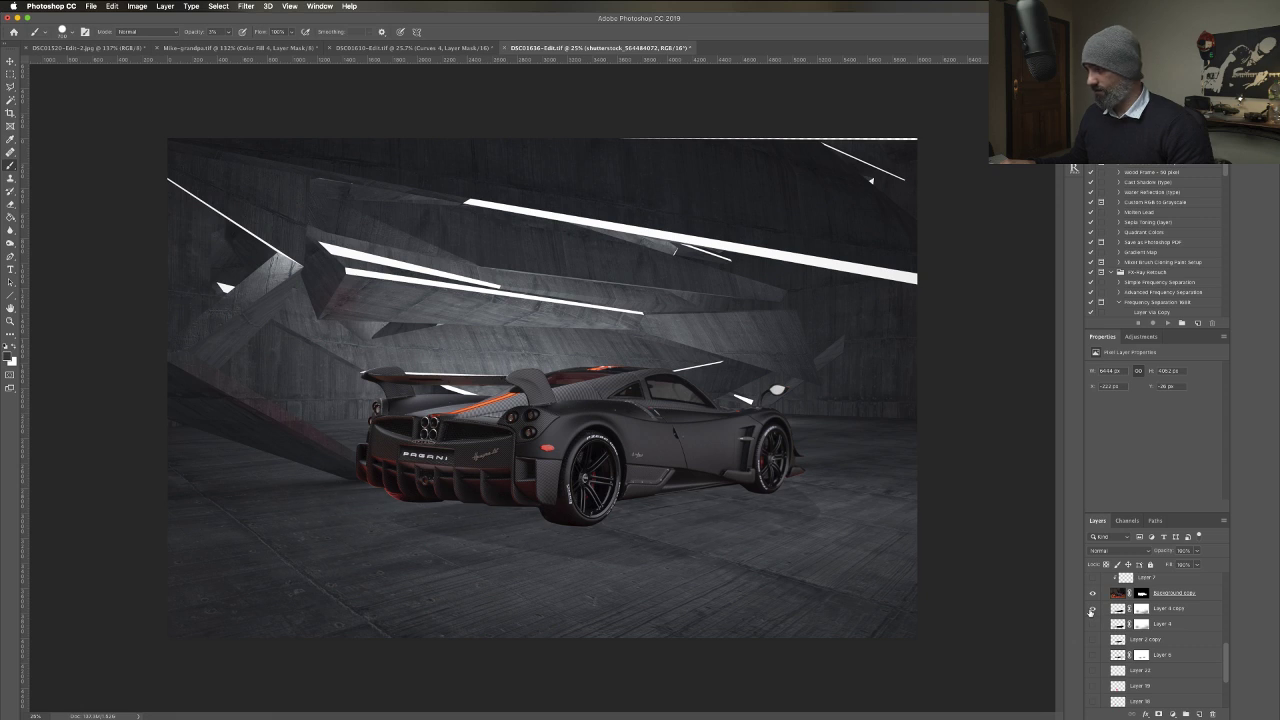
click(1092, 624)
click(1092, 639)
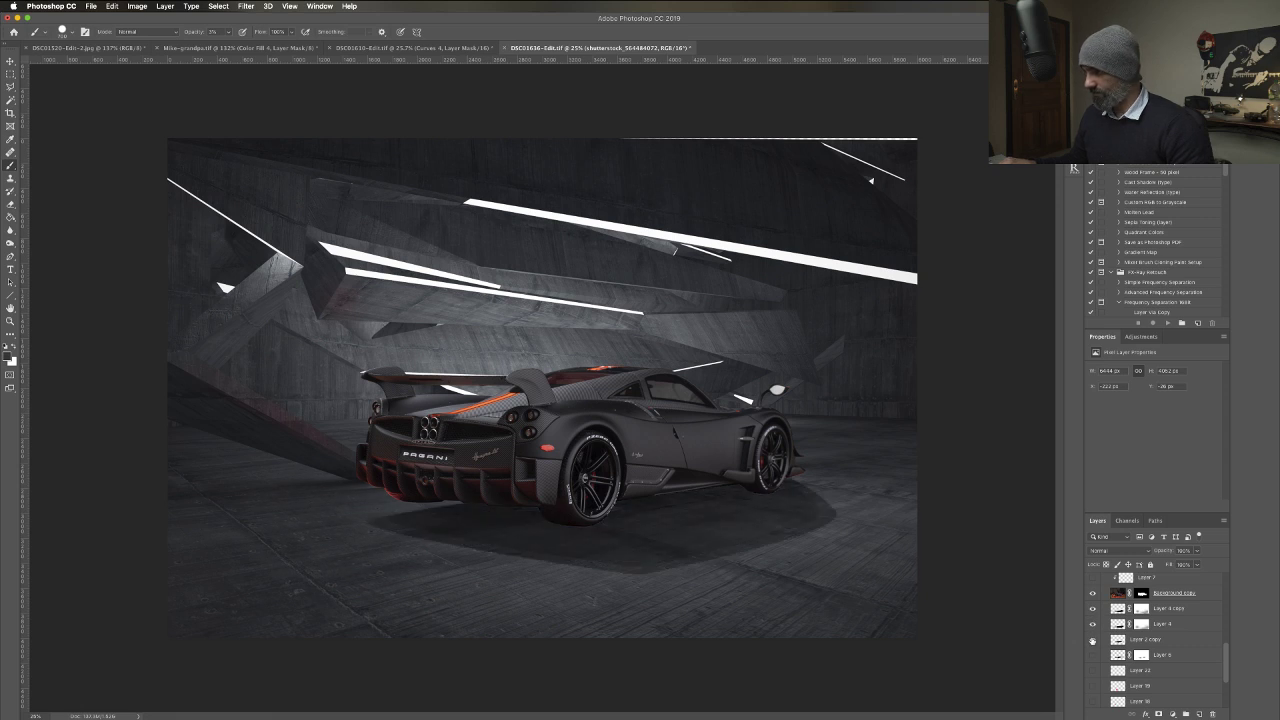
drag(1092, 640, 1092, 616)
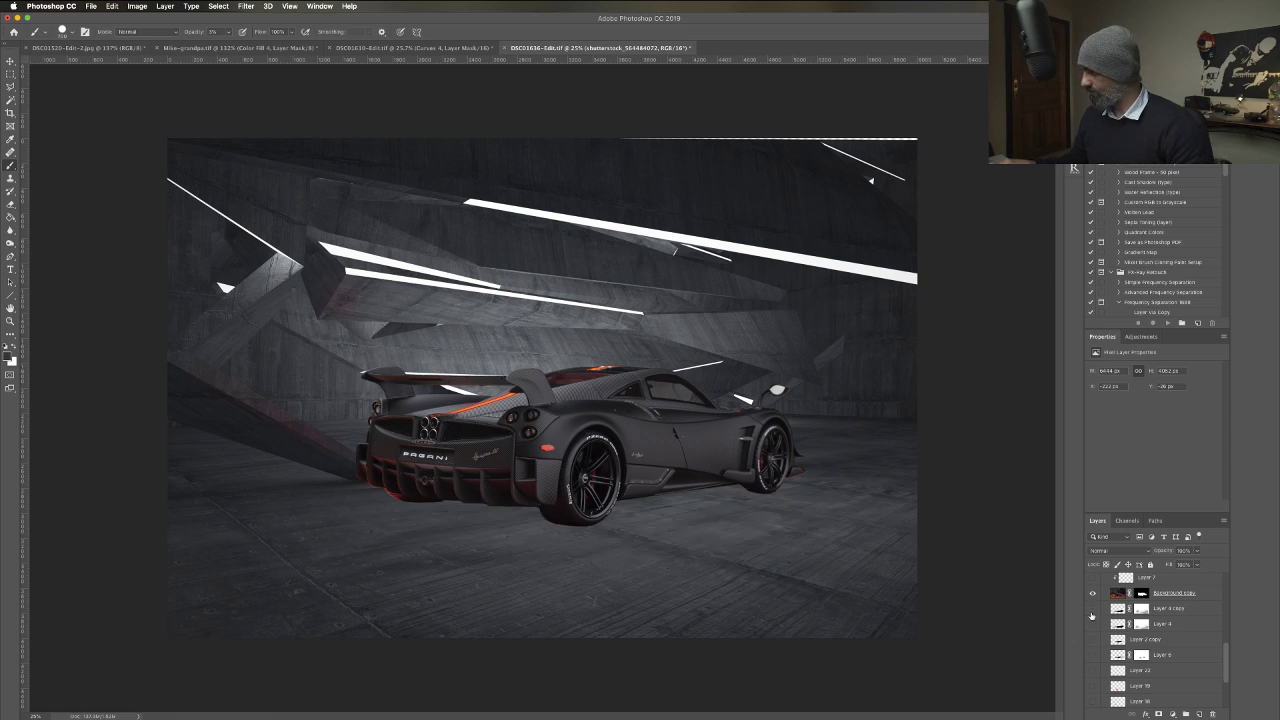
Build up the car's shadow by showing the masked layer below Layer 2 copy, then Layer 2 copy, Layer 4 and Layer 4 copy.
click(1093, 655)
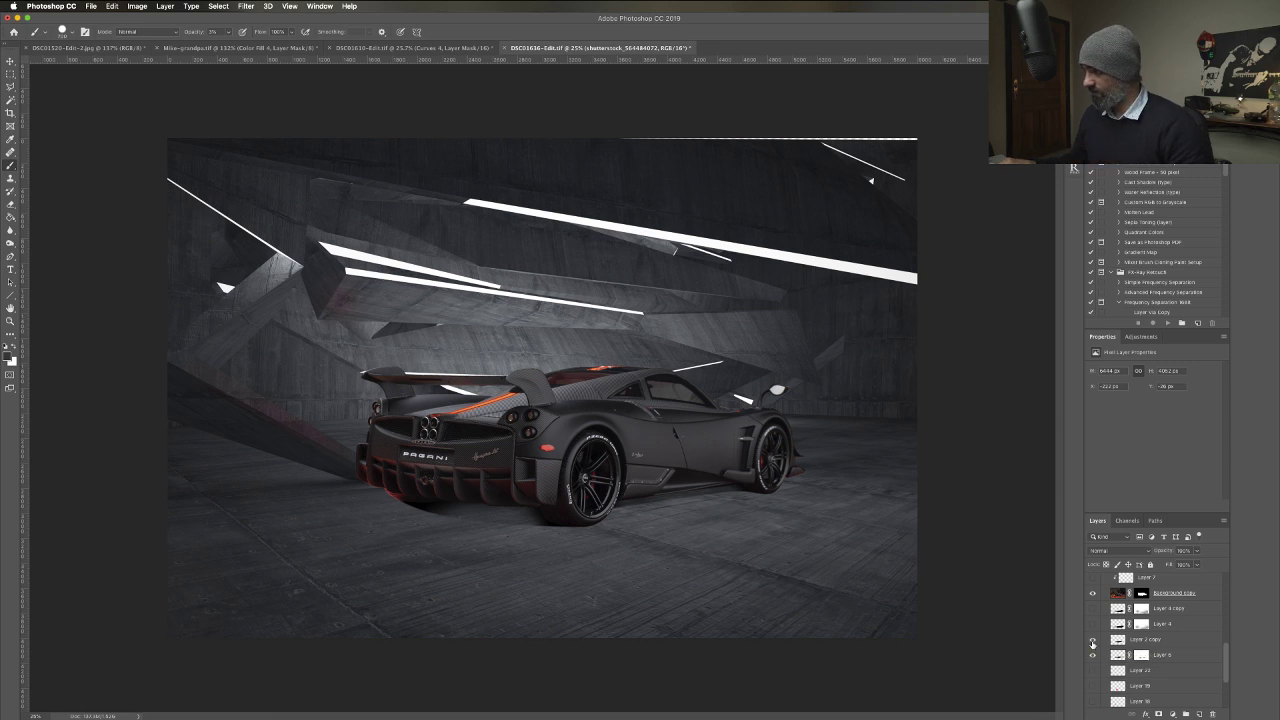
click(1092, 643)
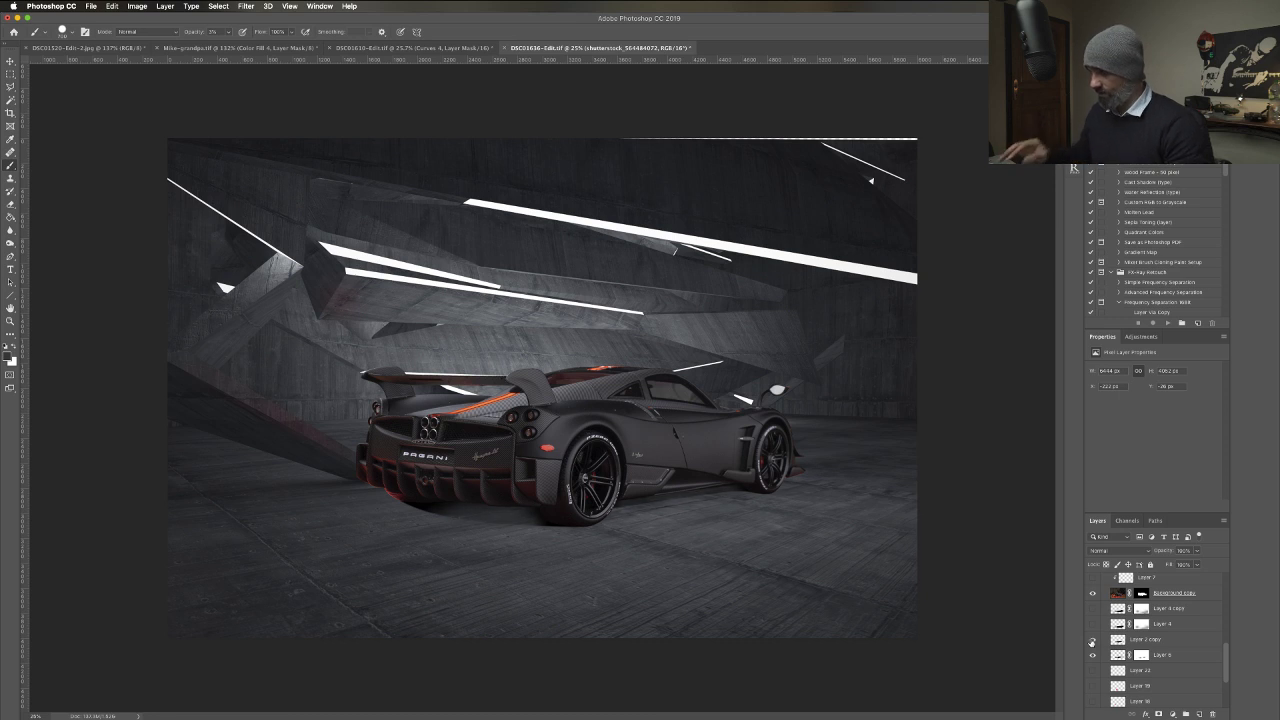
click(1092, 641)
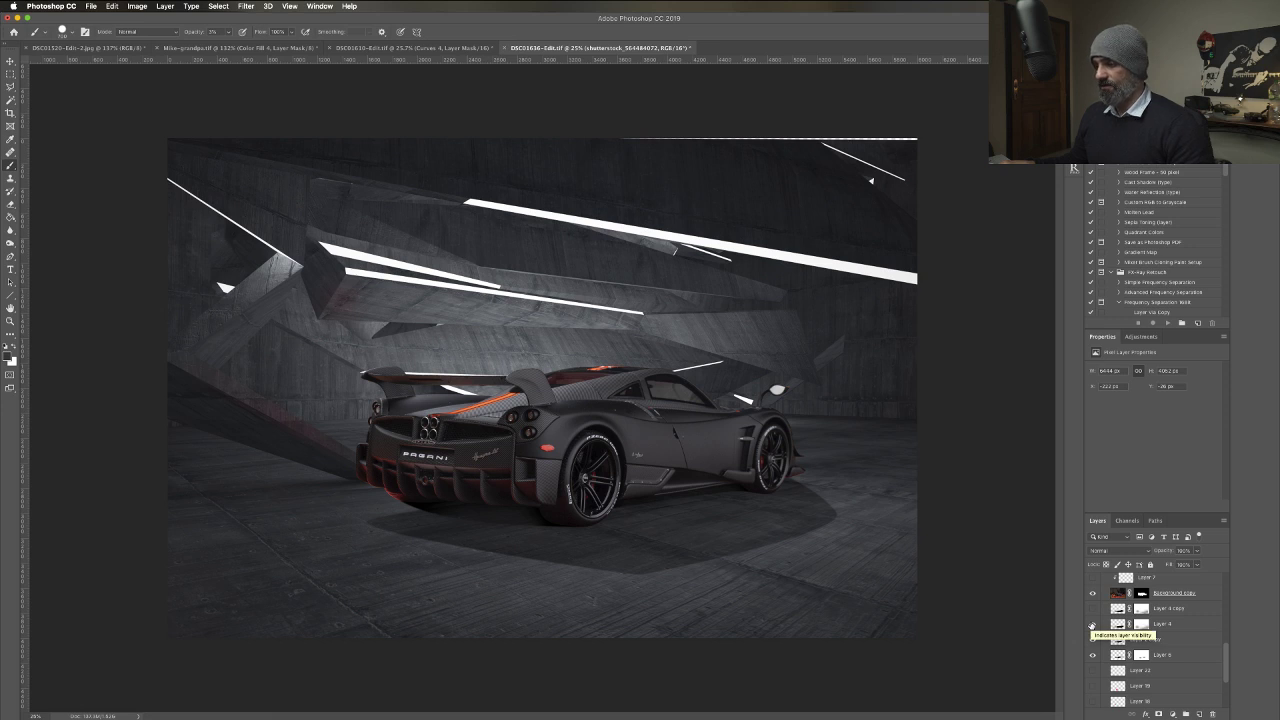
click(1092, 624)
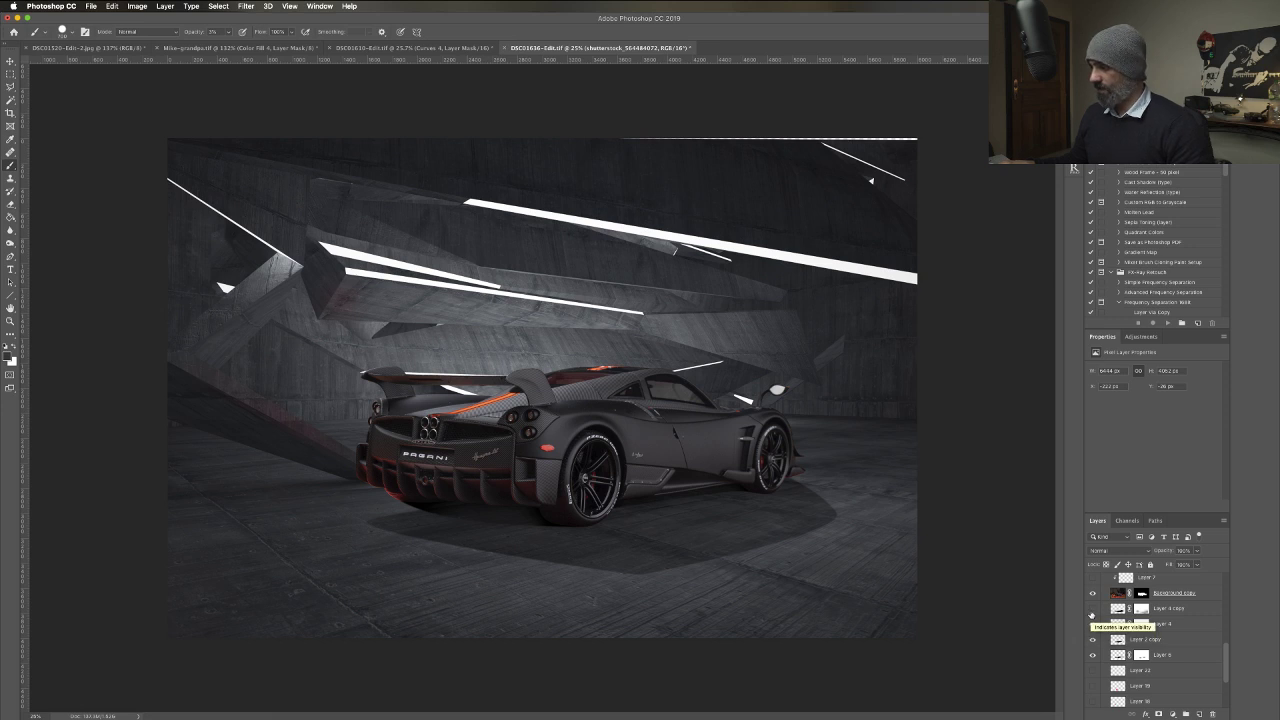
click(1092, 608)
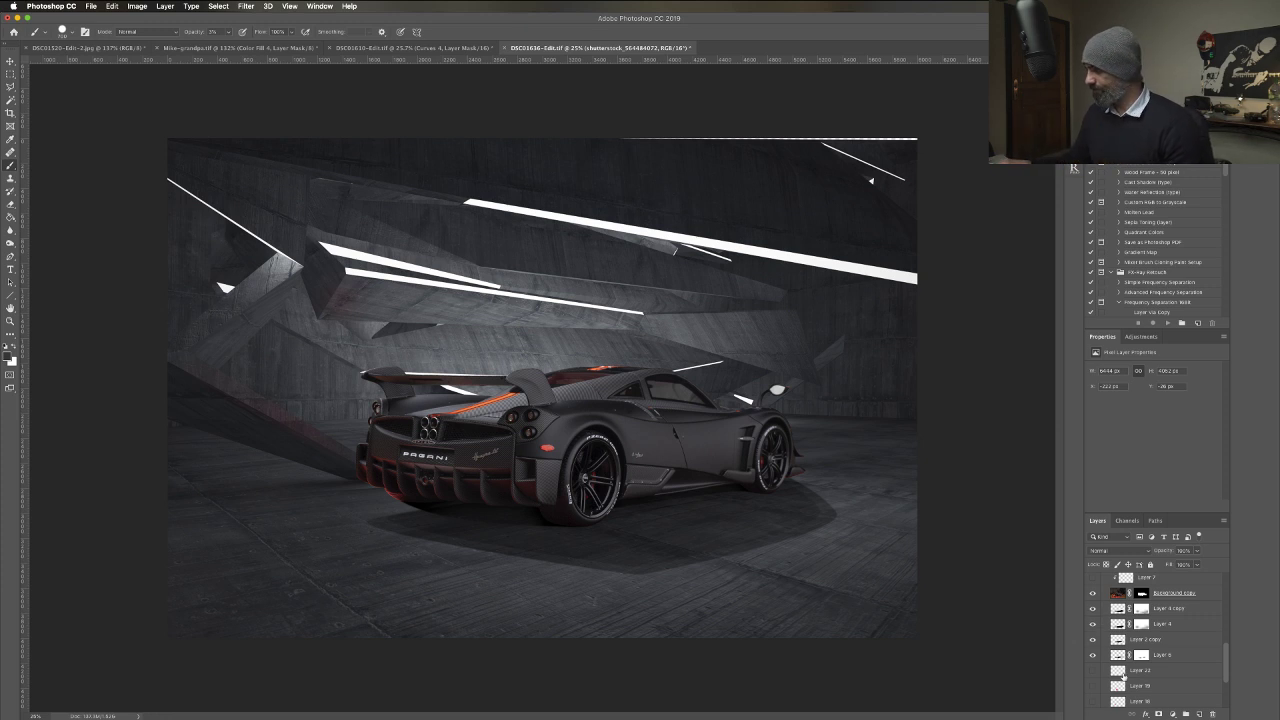
Show the three unmasked layers at the base of the Car group, toggling the uppermost one to compare its effect on the floor close up.
scroll(1103, 668, down, 3)
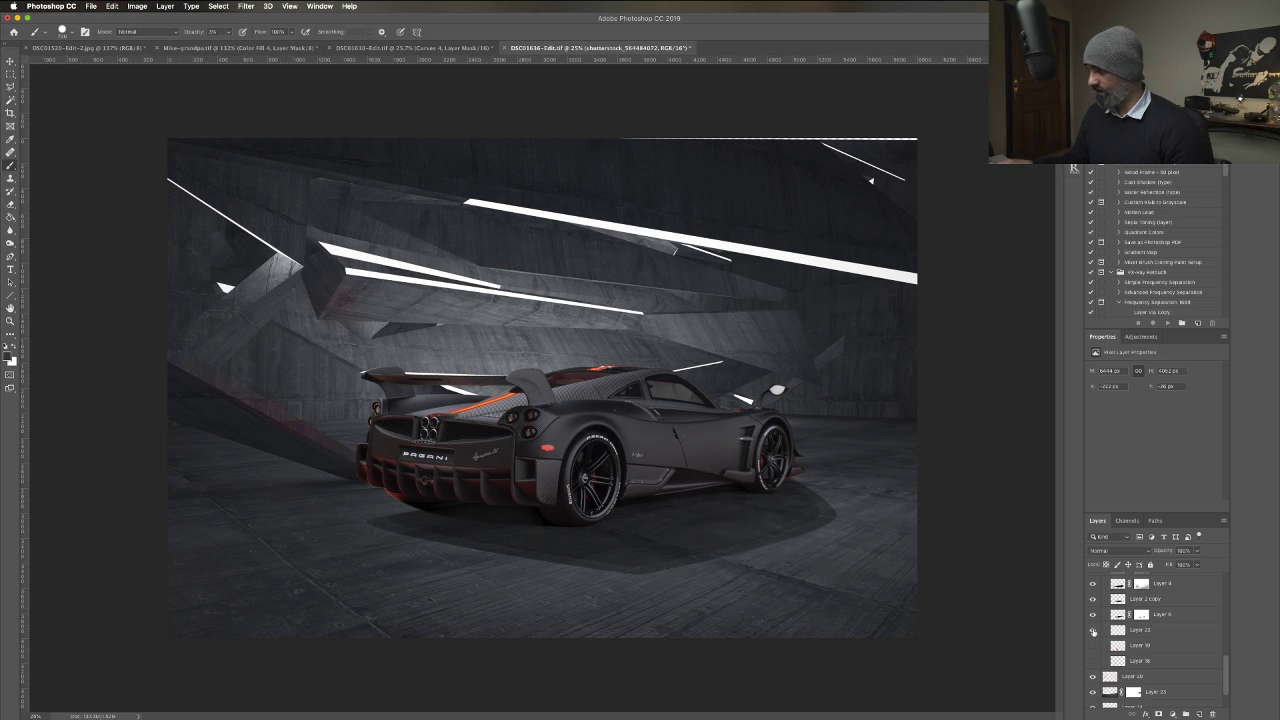
click(1093, 633)
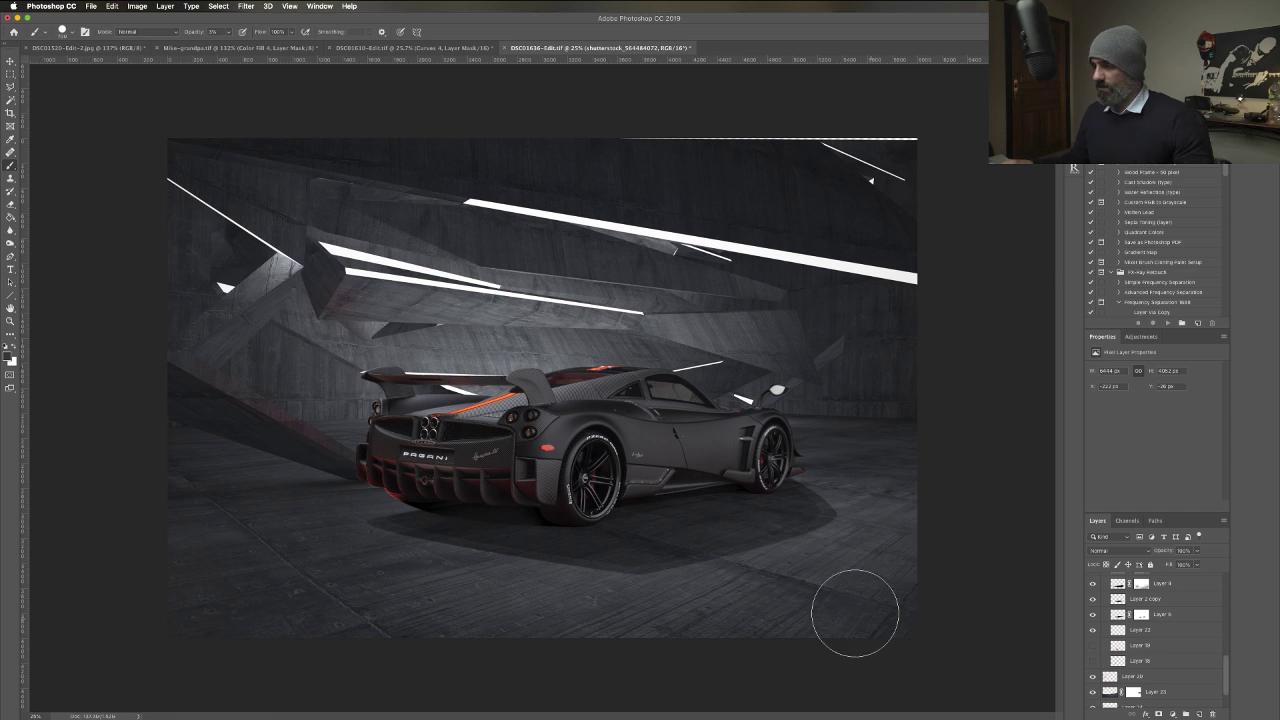
scroll(773, 533, up, 3)
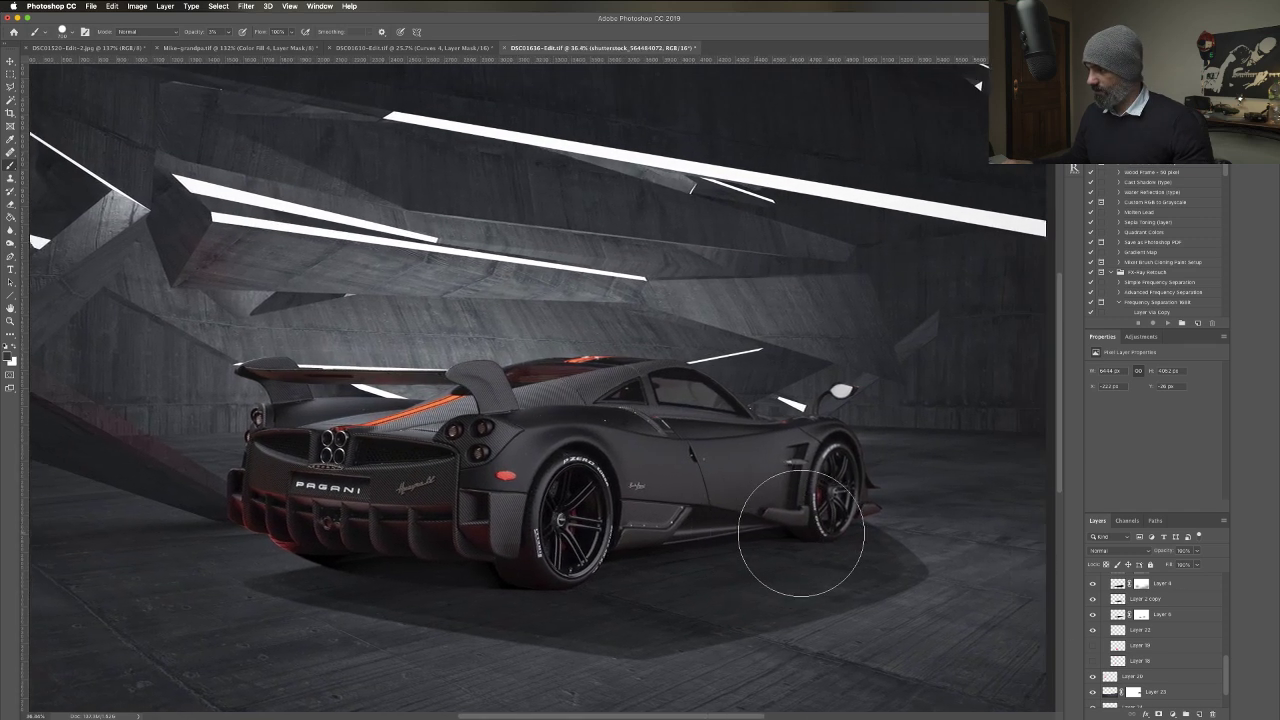
scroll(801, 533, up, 2)
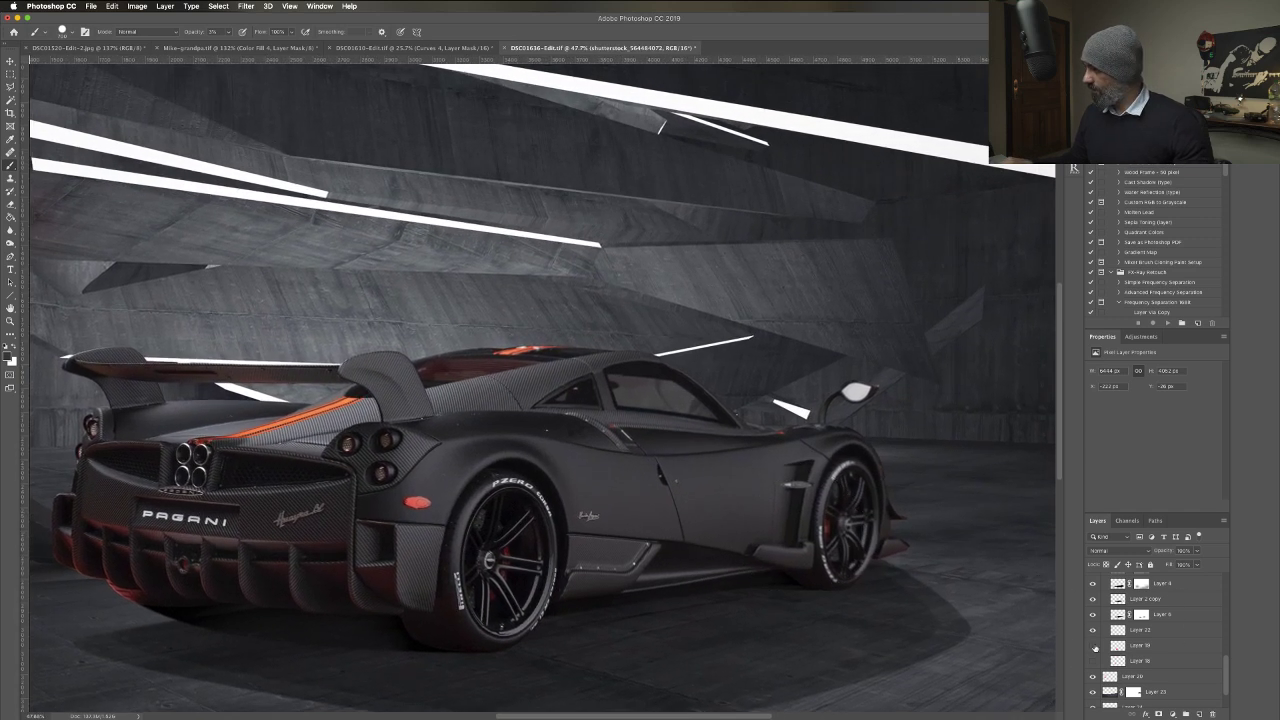
click(1093, 633)
click(1093, 633)
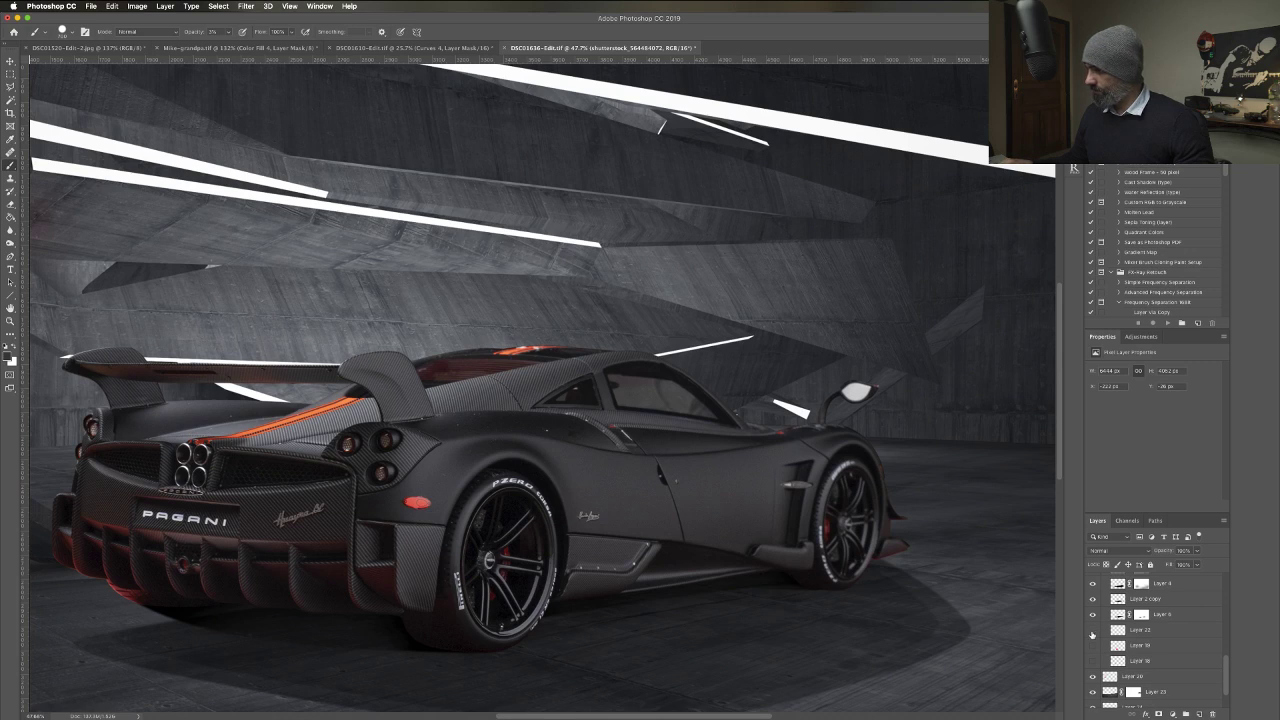
click(1093, 633)
click(1093, 633)
key(super+minus)
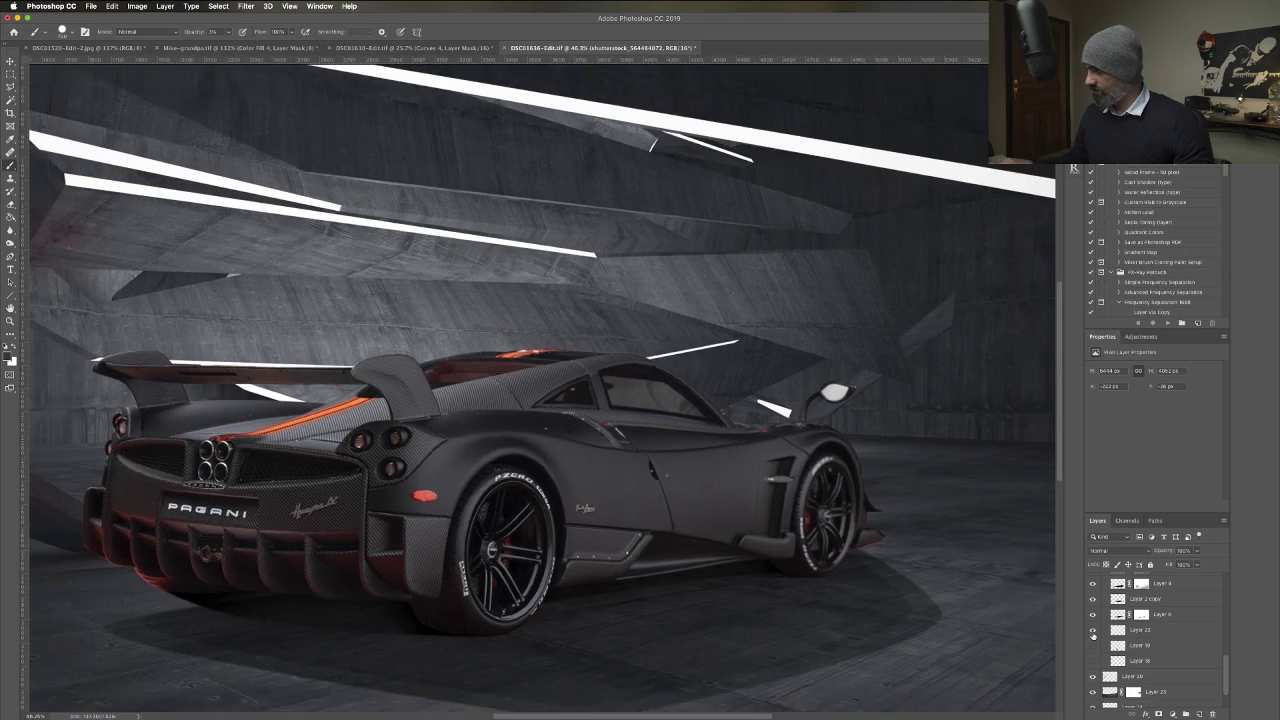
key(super+minus)
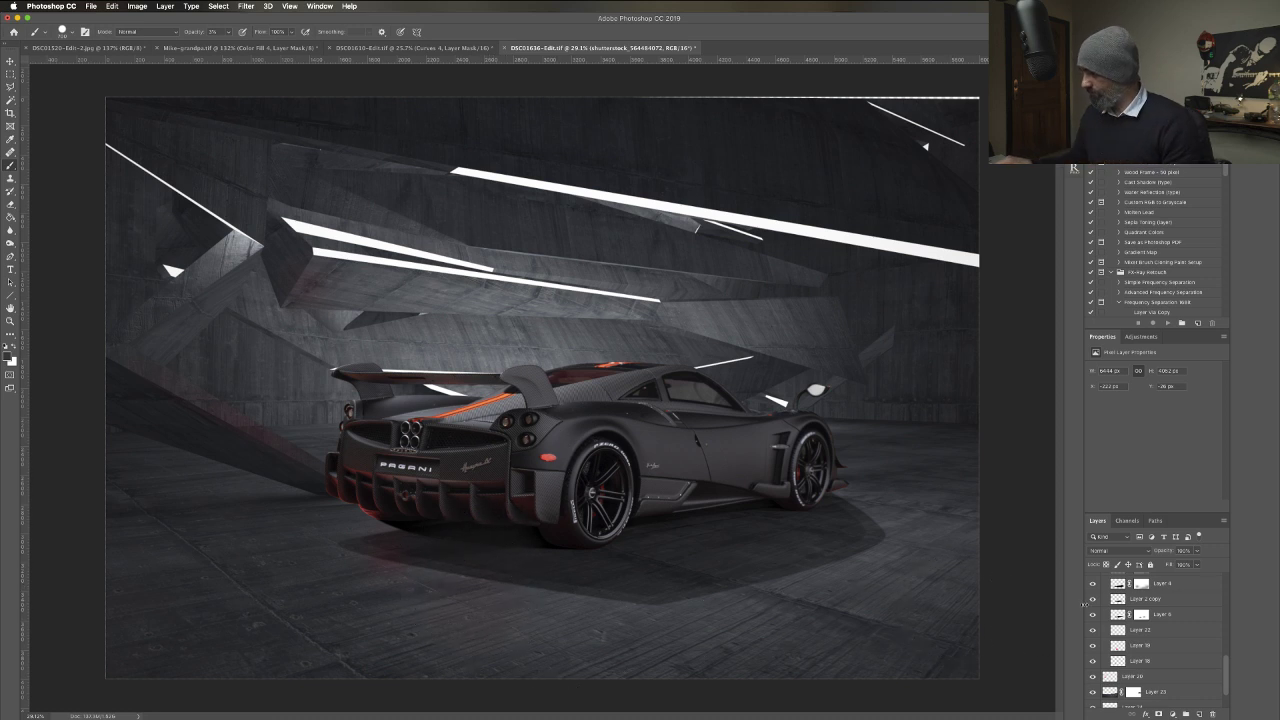
Toggle Layer 7 clipped to Background copy to compare its effect, and leave it shown along with the cleanup layer.
scroll(1111, 610, up, 5)
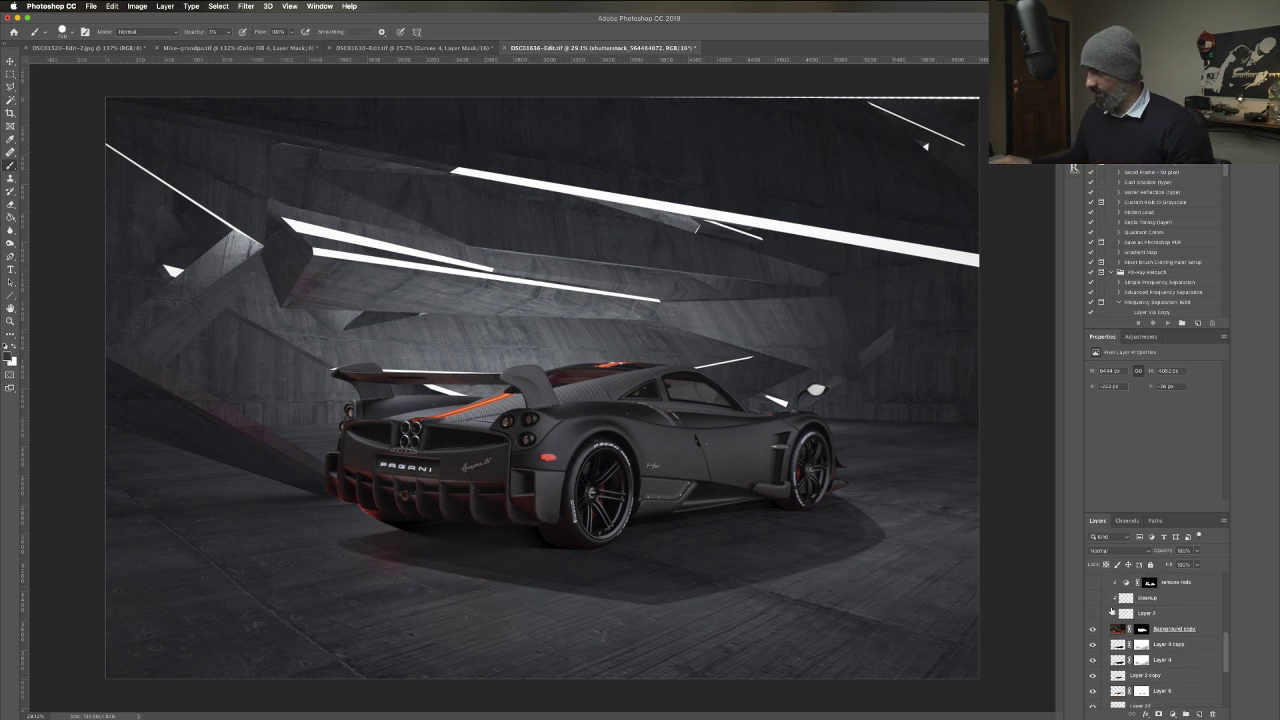
click(1093, 614)
click(1093, 614)
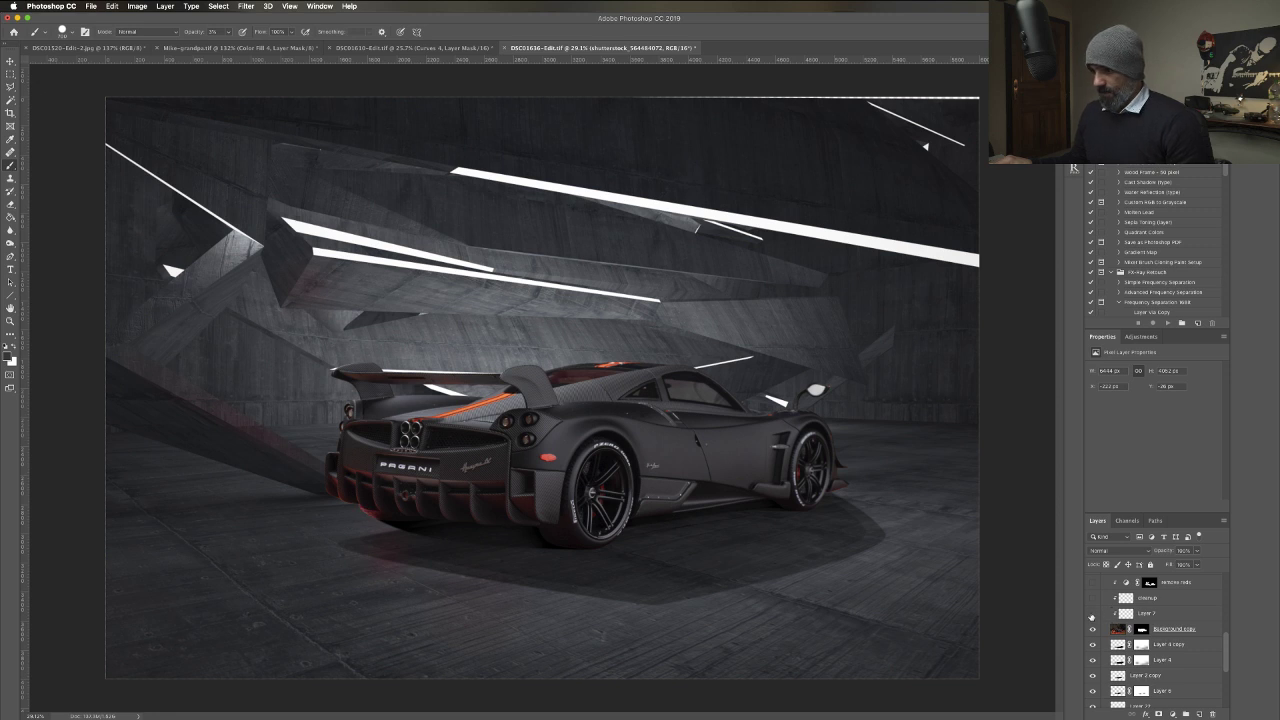
click(1093, 614)
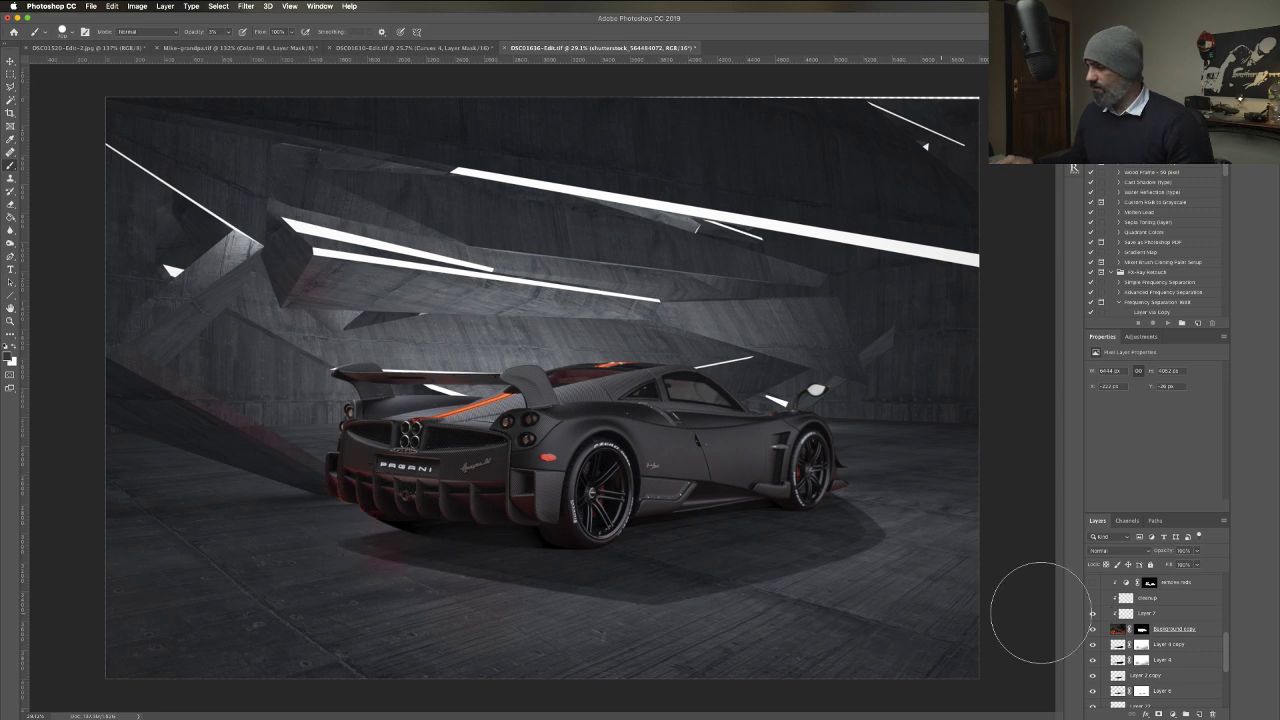
click(1093, 615)
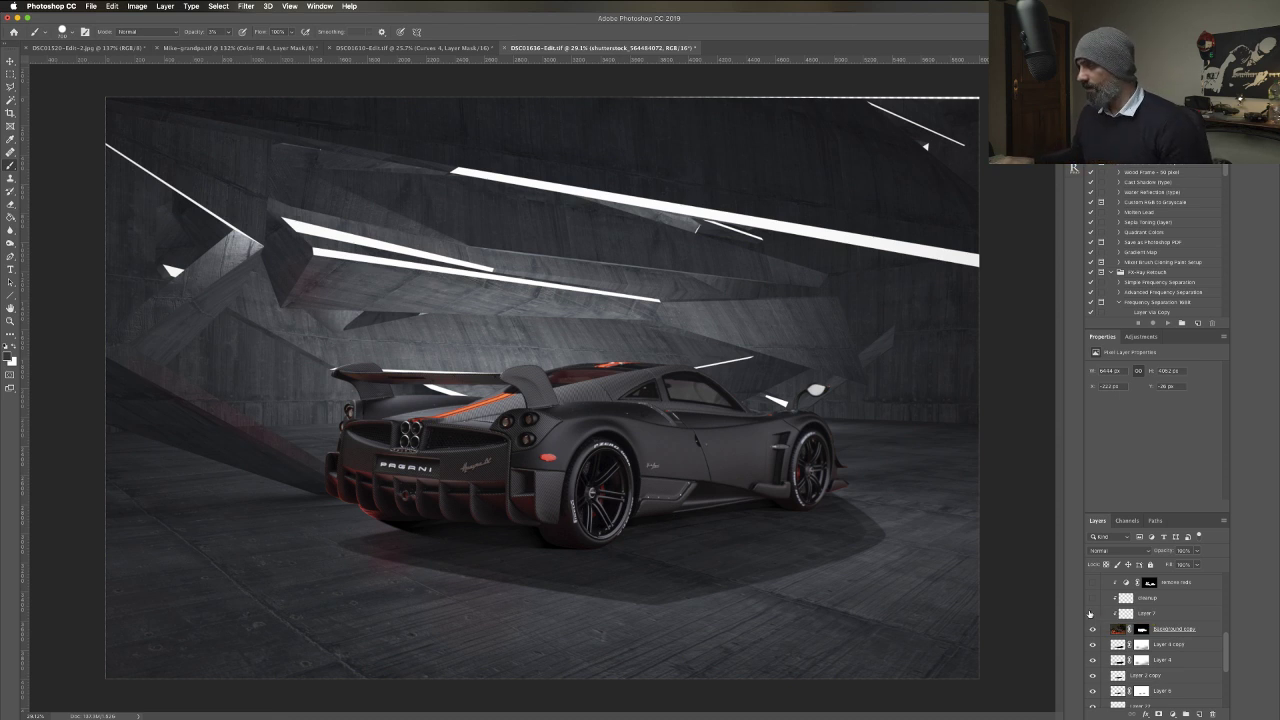
click(1091, 614)
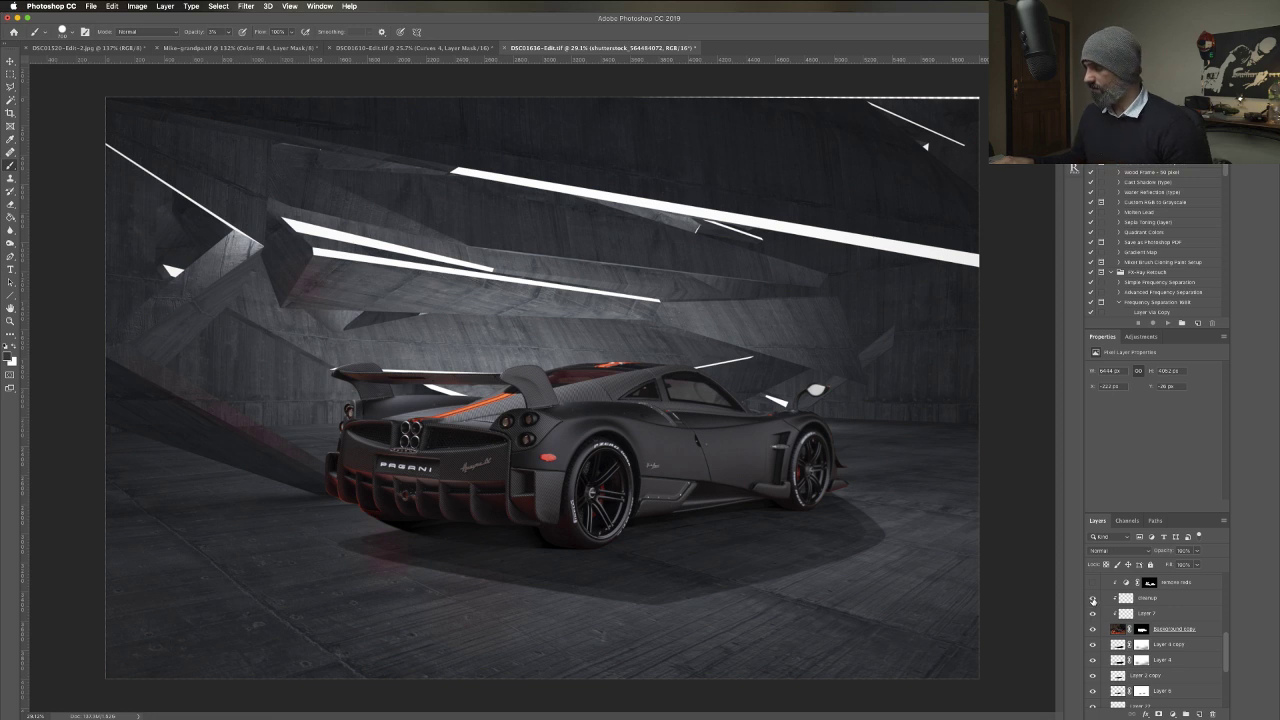
Show the remove reds adjustment clipped to Background copy, and display its Hue/Saturation settings for the Reds range.
scroll(1092, 599, up, 1)
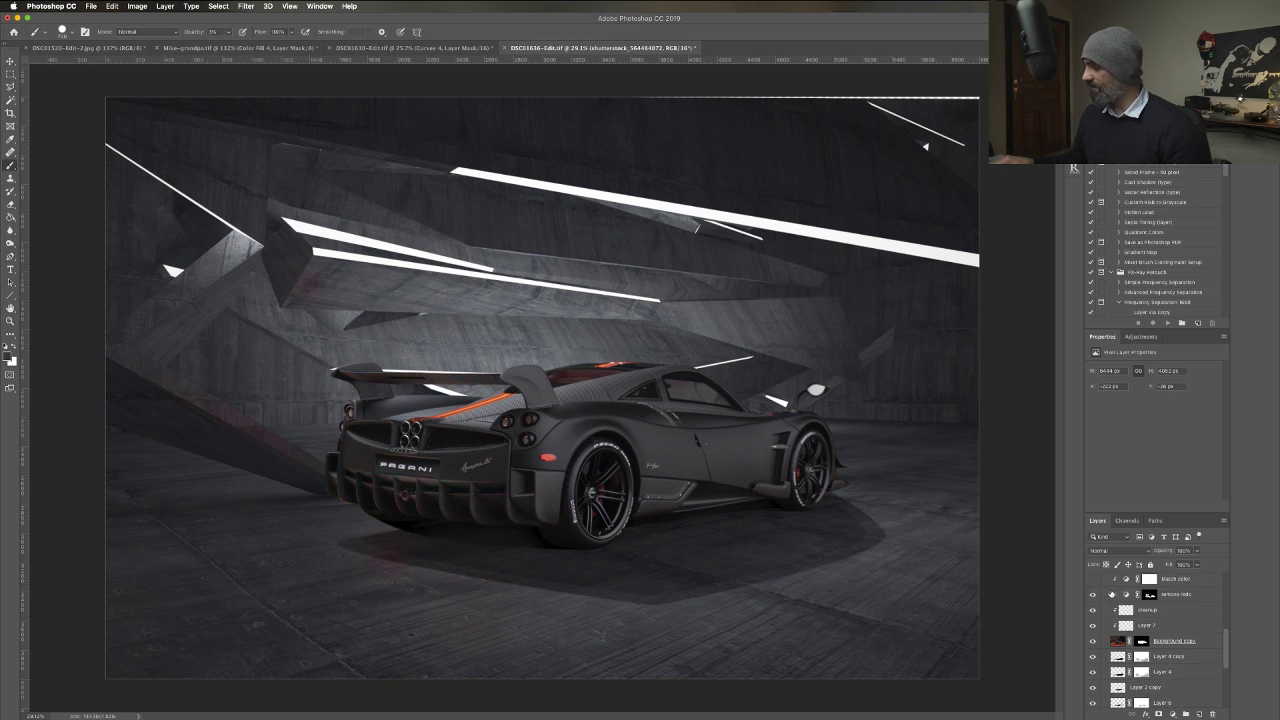
click(1123, 594)
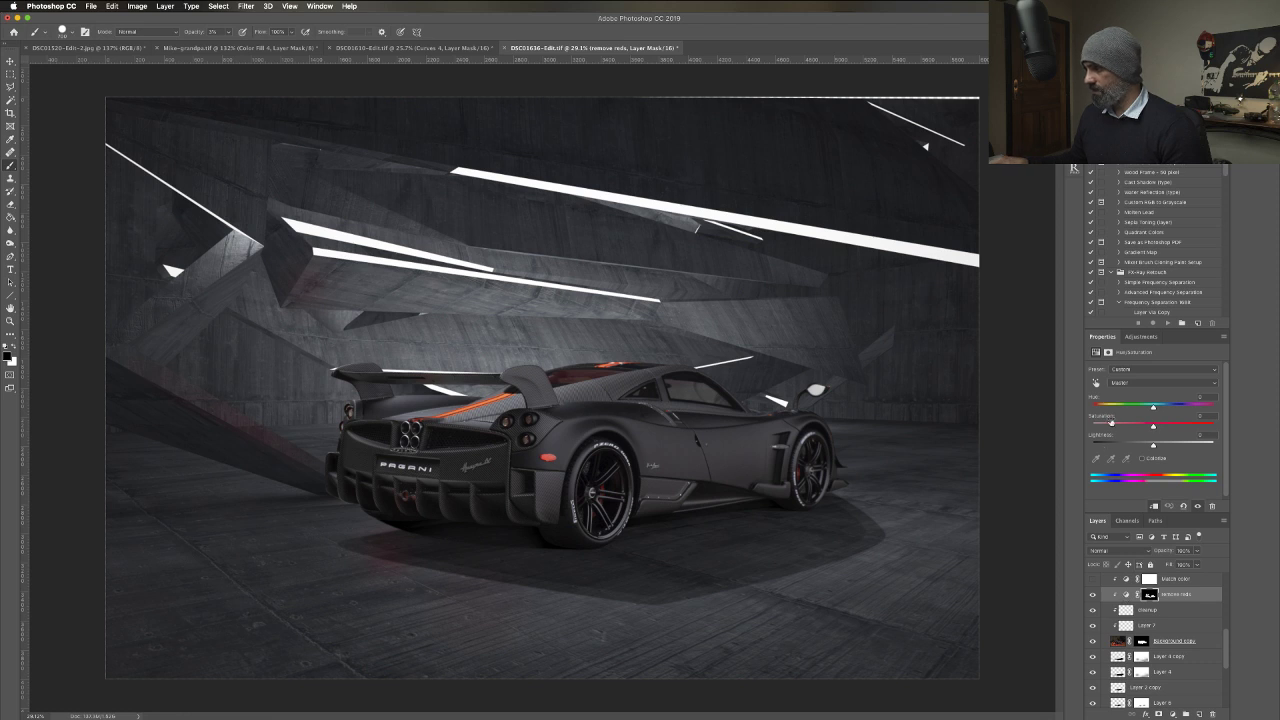
click(1134, 380)
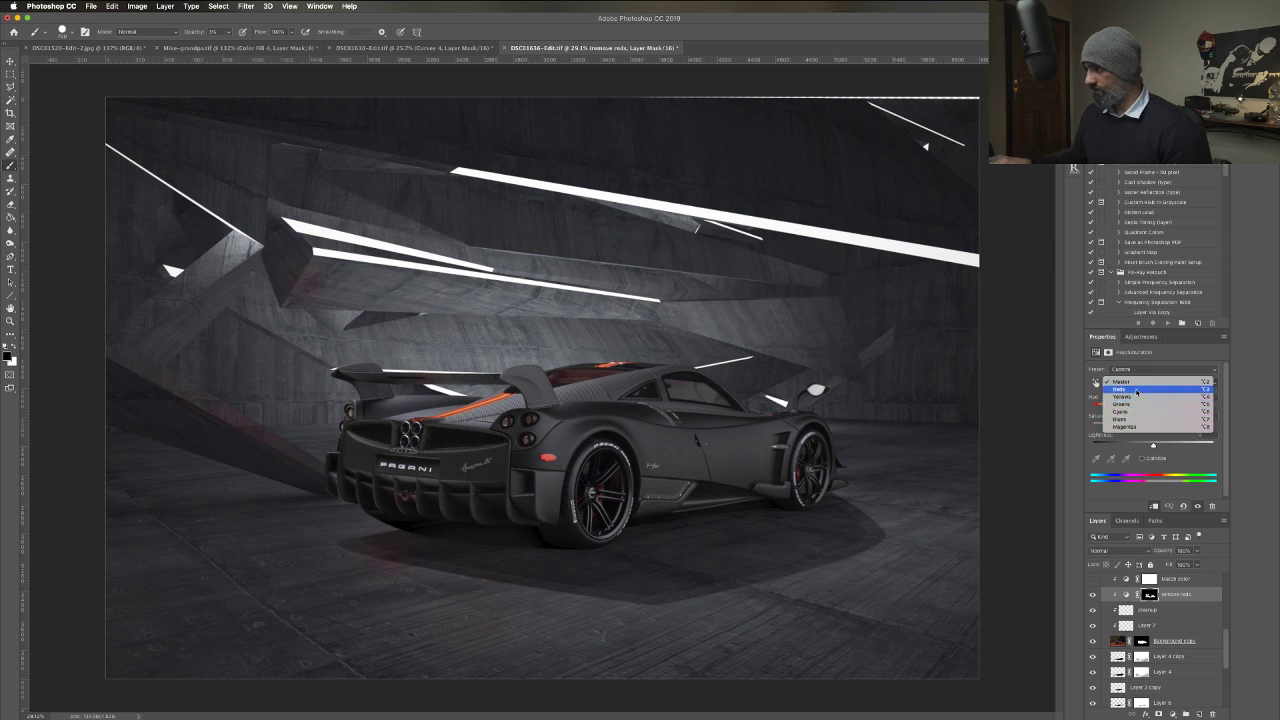
click(1136, 390)
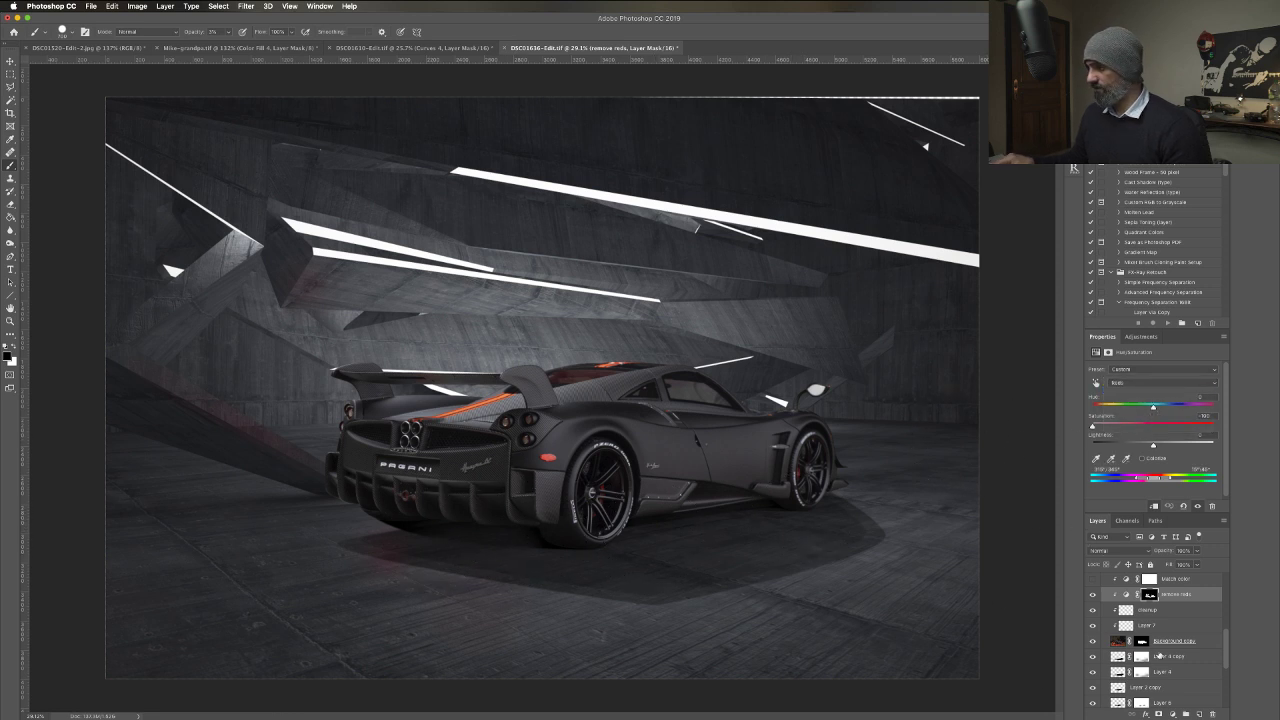
click(1092, 595)
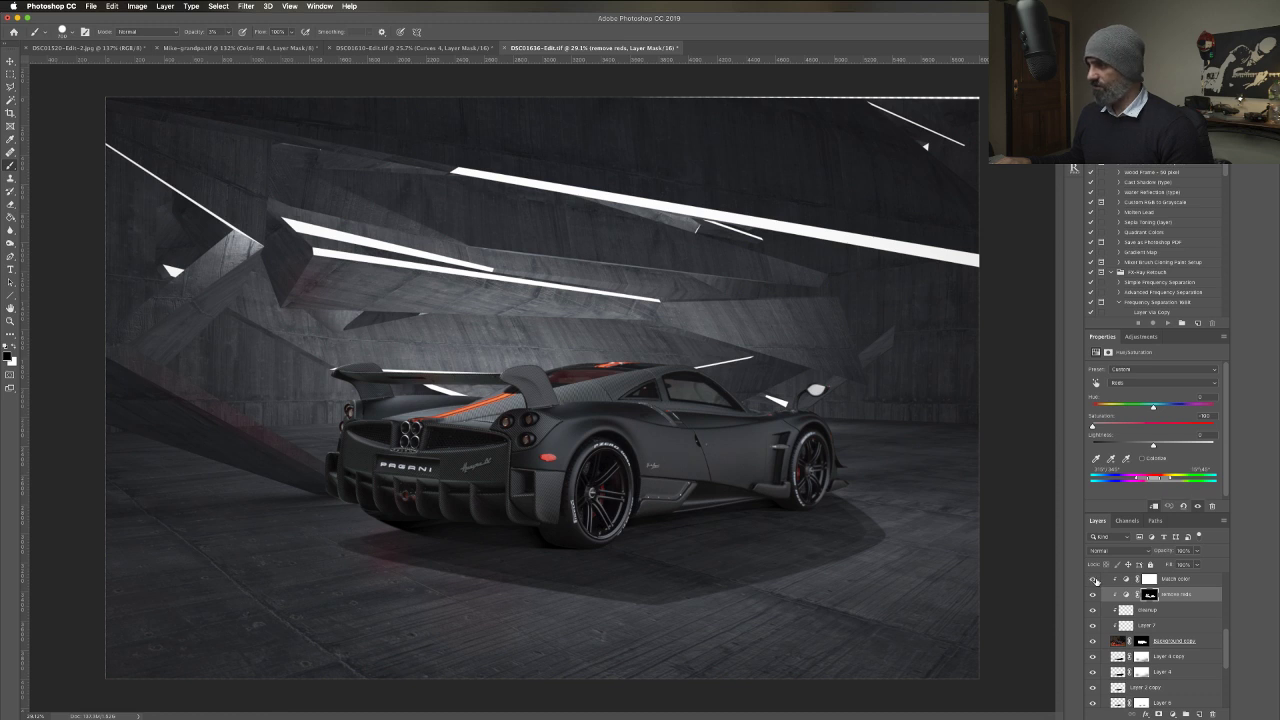
Show the match color adjustment above remove reds and open its Selective Color settings.
scroll(1095, 580, up, 6)
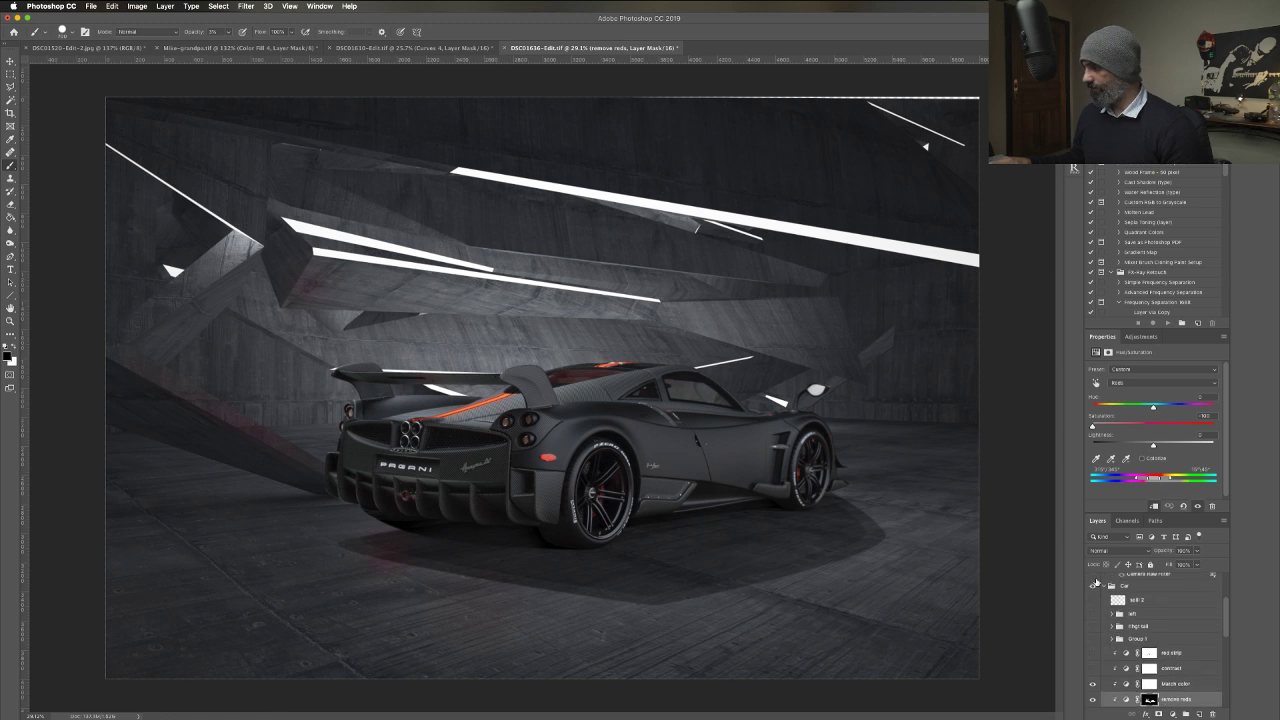
scroll(1096, 582, up, 5)
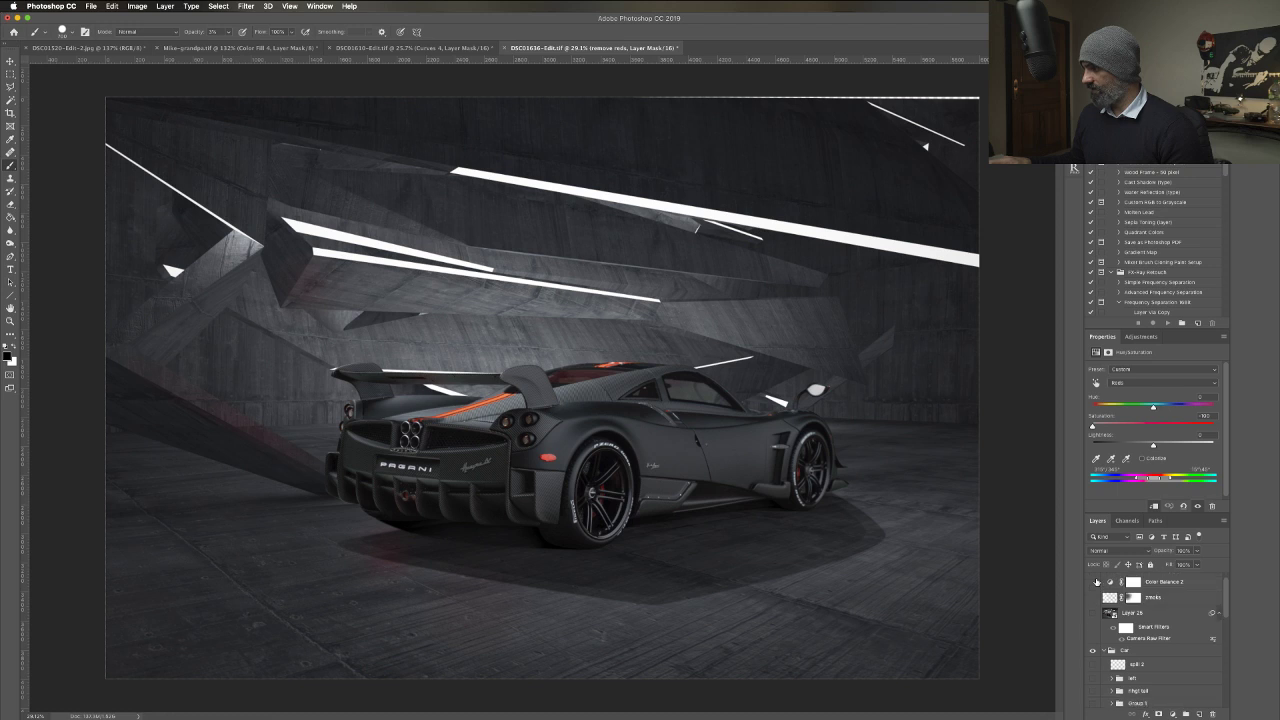
scroll(1096, 582, down, 4)
scroll(1096, 582, down, 3)
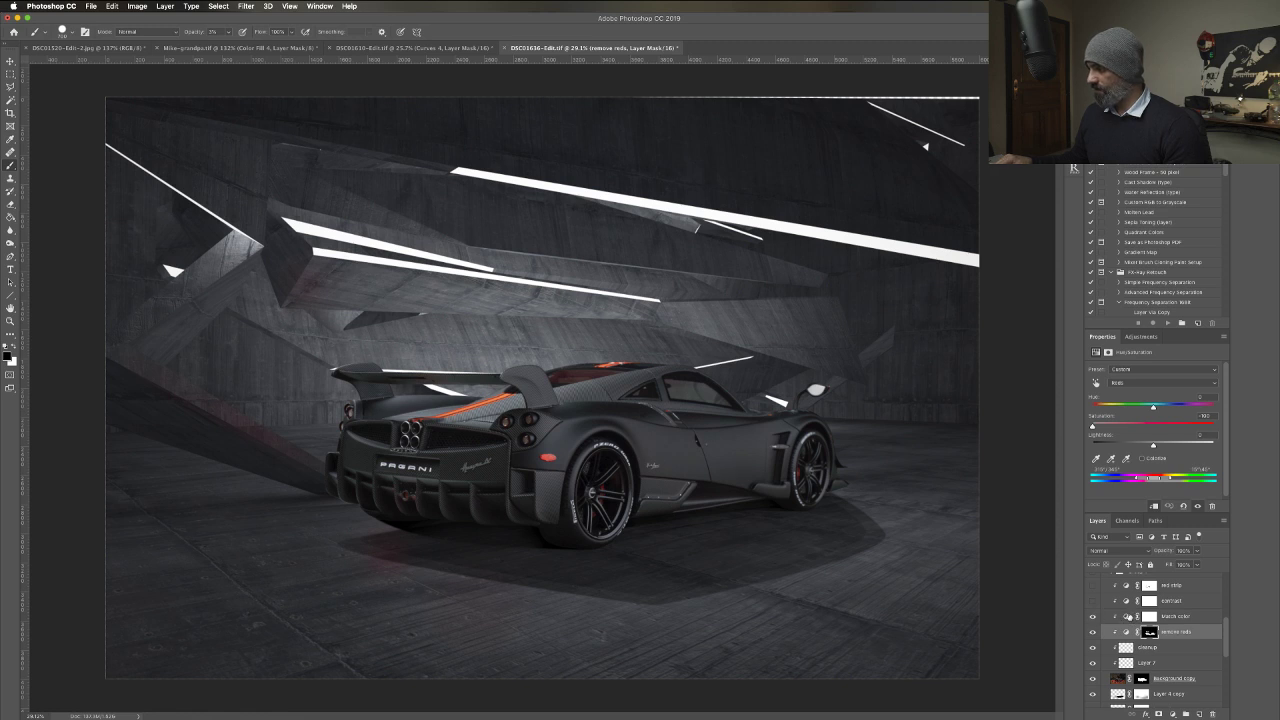
click(1126, 616)
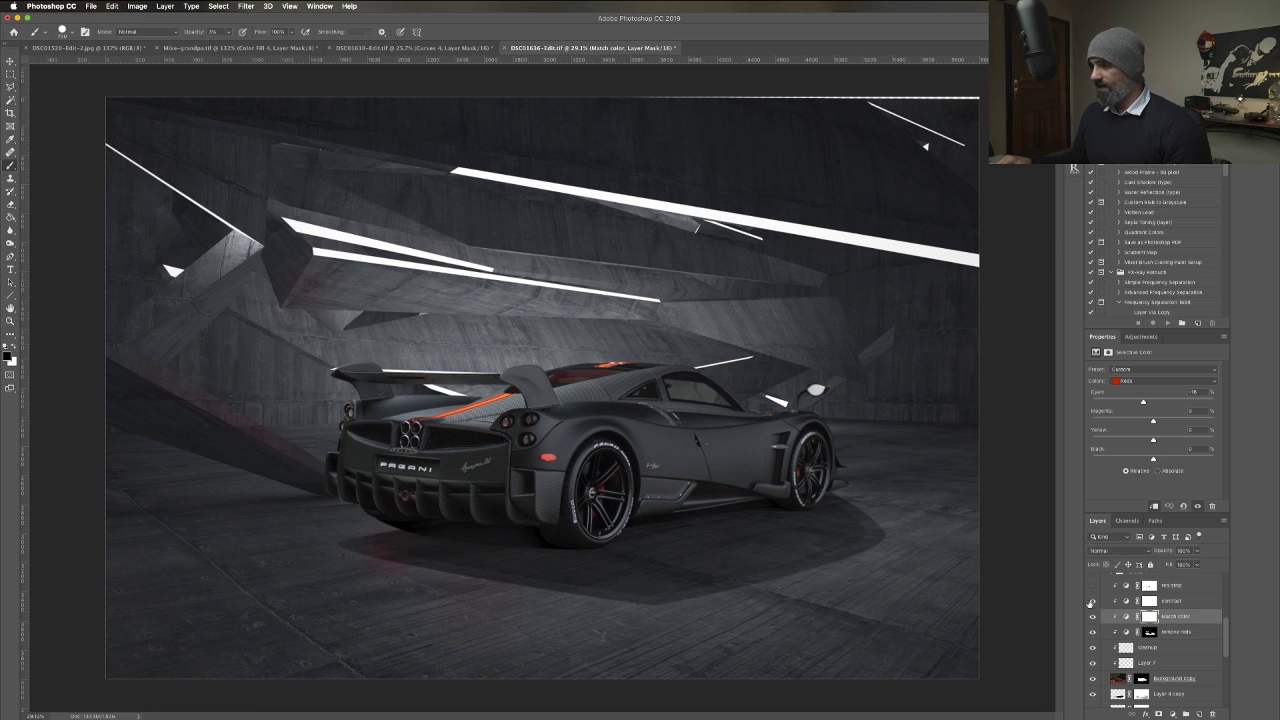
Toggle the contrast adjustment above match color to compare the car with and without it, leaving it shown.
click(1090, 604)
click(1090, 604)
click(1090, 602)
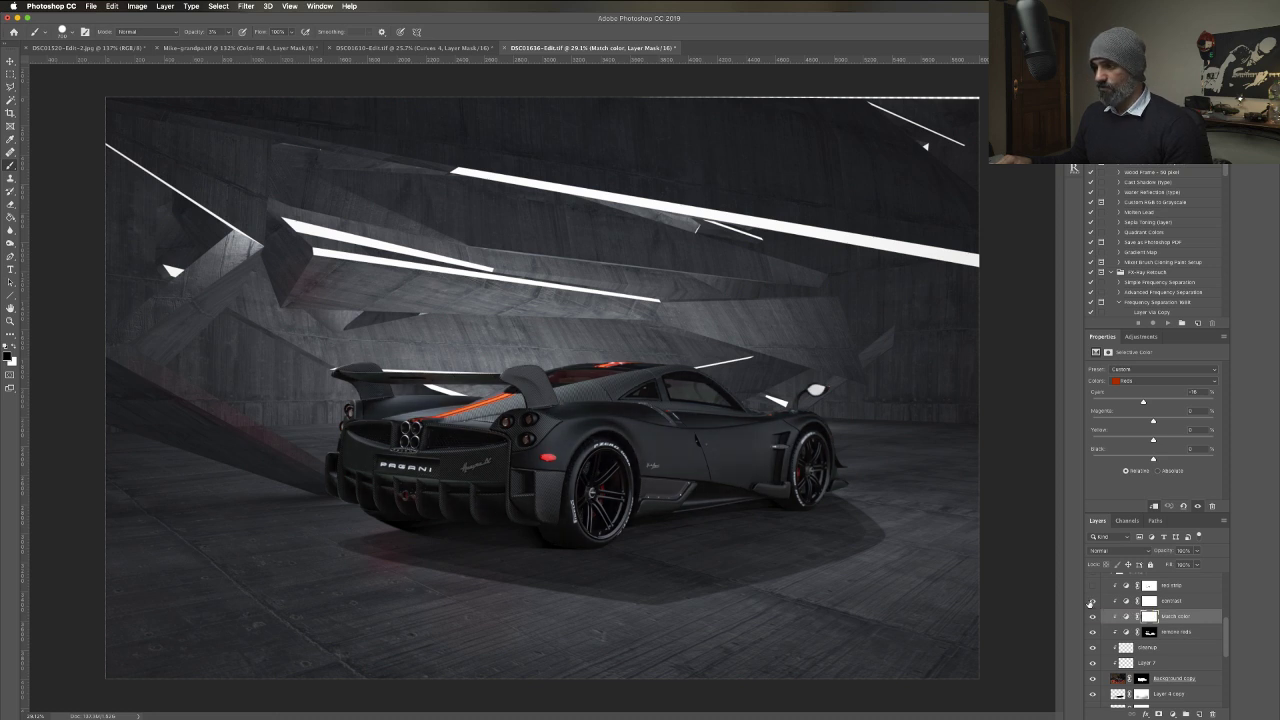
click(1090, 604)
click(1090, 604)
Toggle the red strip adjustment above contrast to compare the stripe's color, leaving the adjustment shown.
scroll(1091, 606, up, 1)
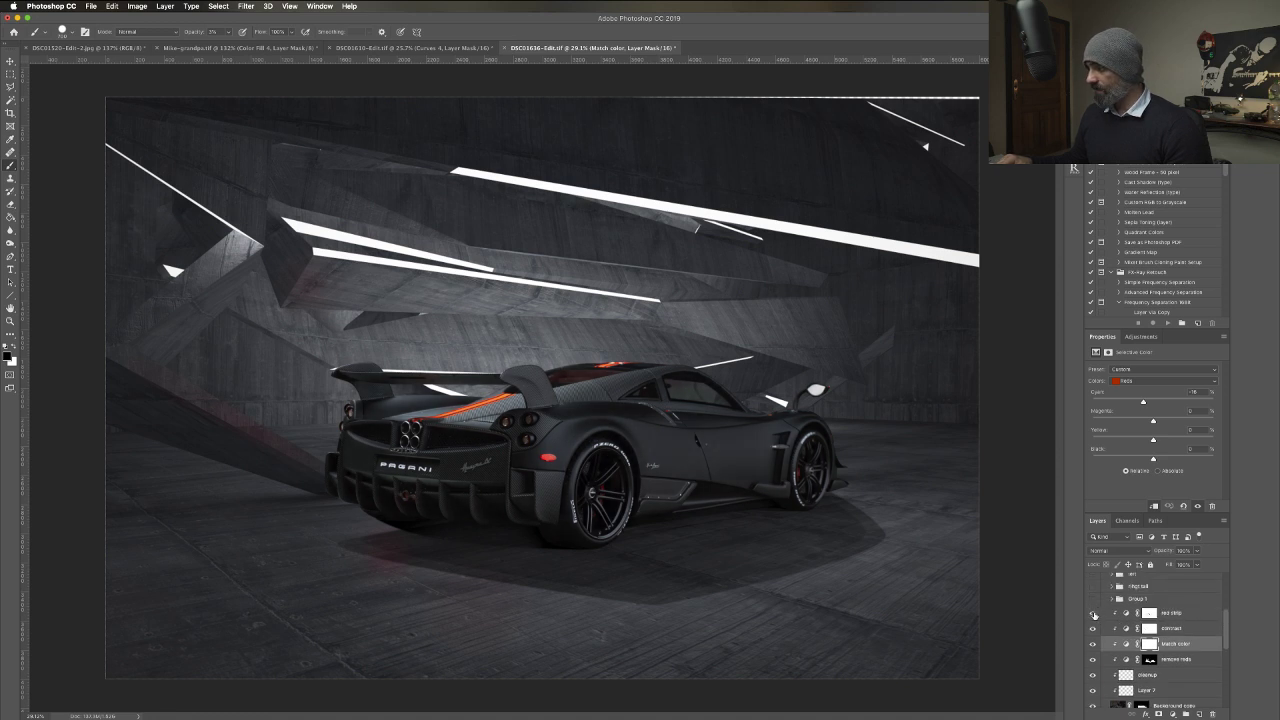
click(1093, 614)
click(1093, 614)
click(1093, 614)
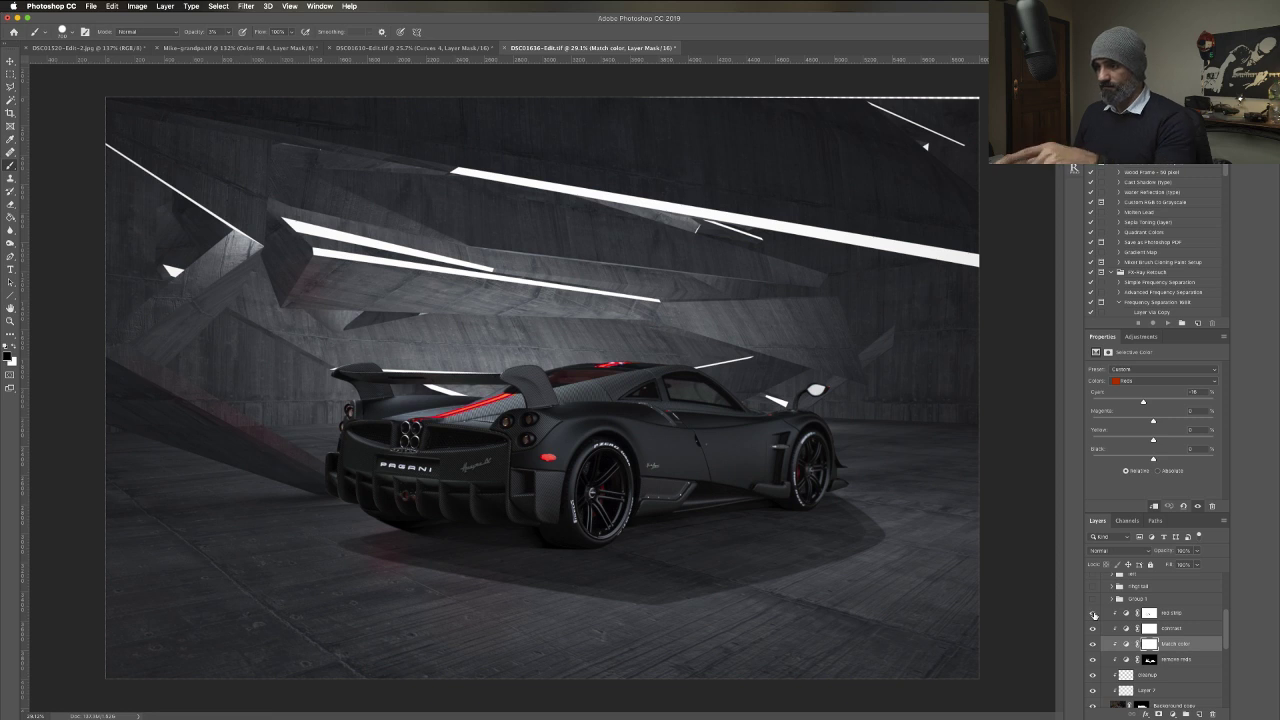
click(1093, 614)
click(1093, 614)
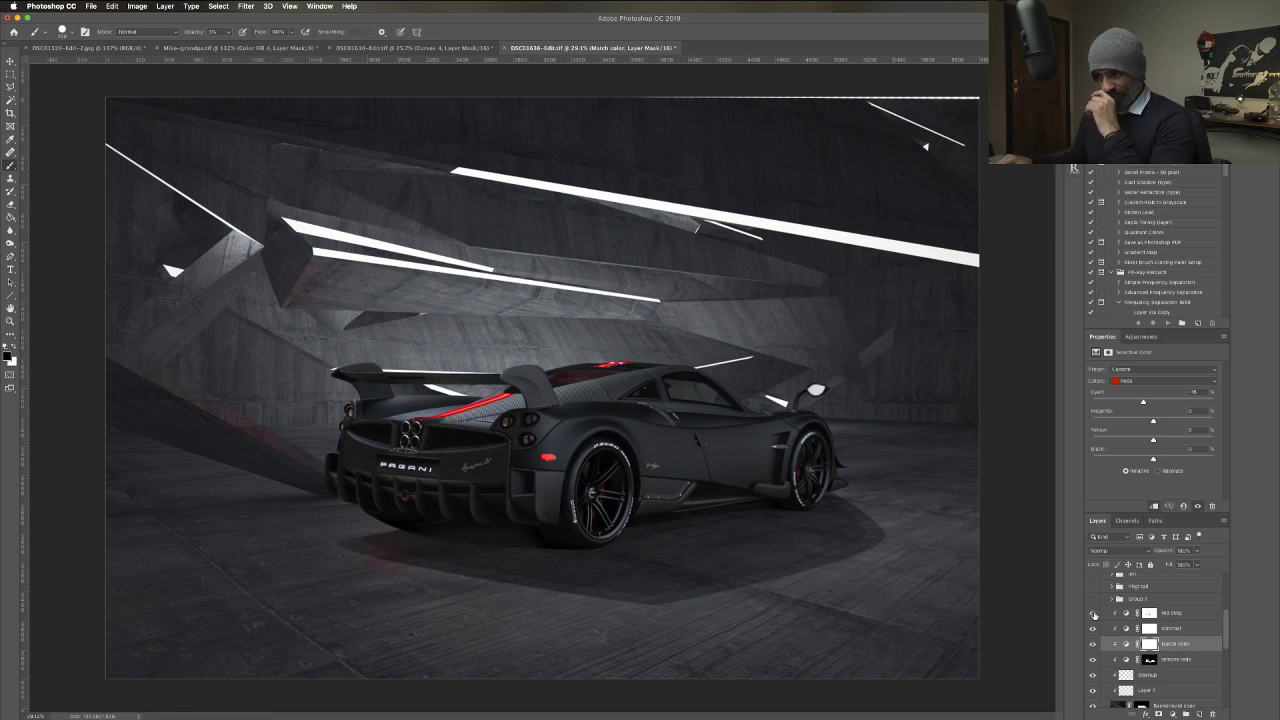
Toggle the red strip adjustment once more and open its Hue/Saturation settings for the Reds range.
click(1093, 614)
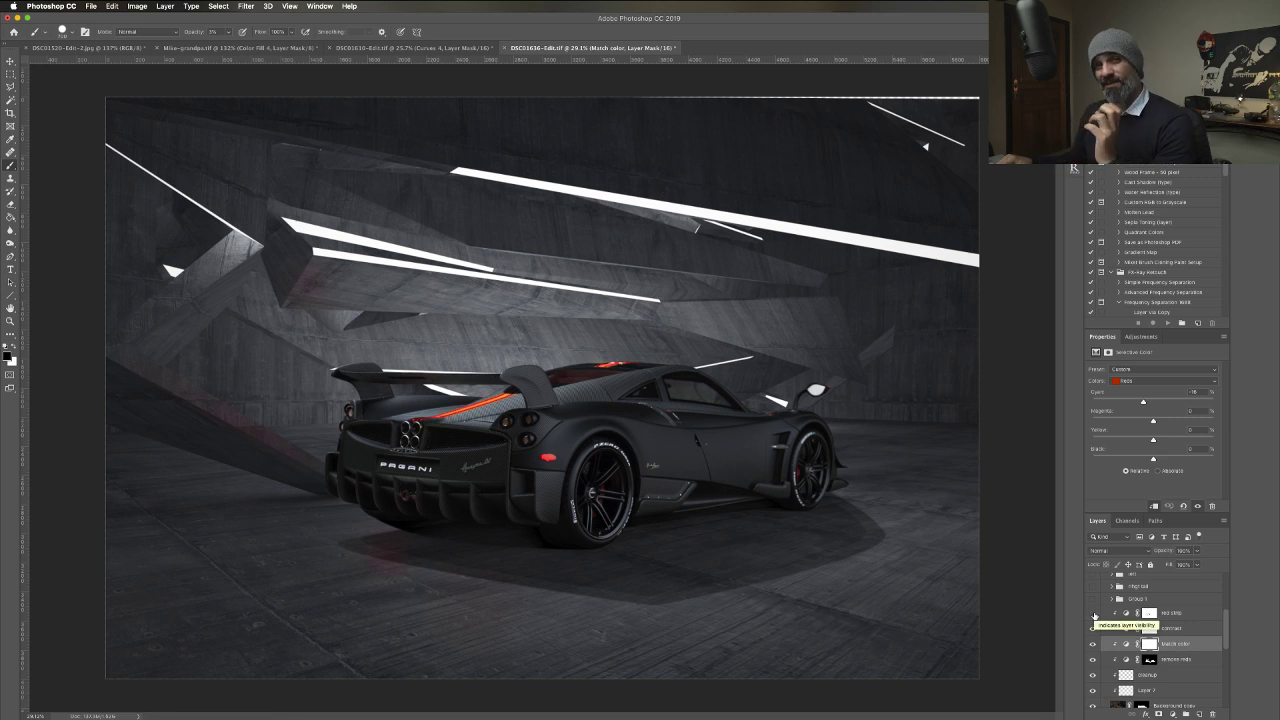
click(1093, 614)
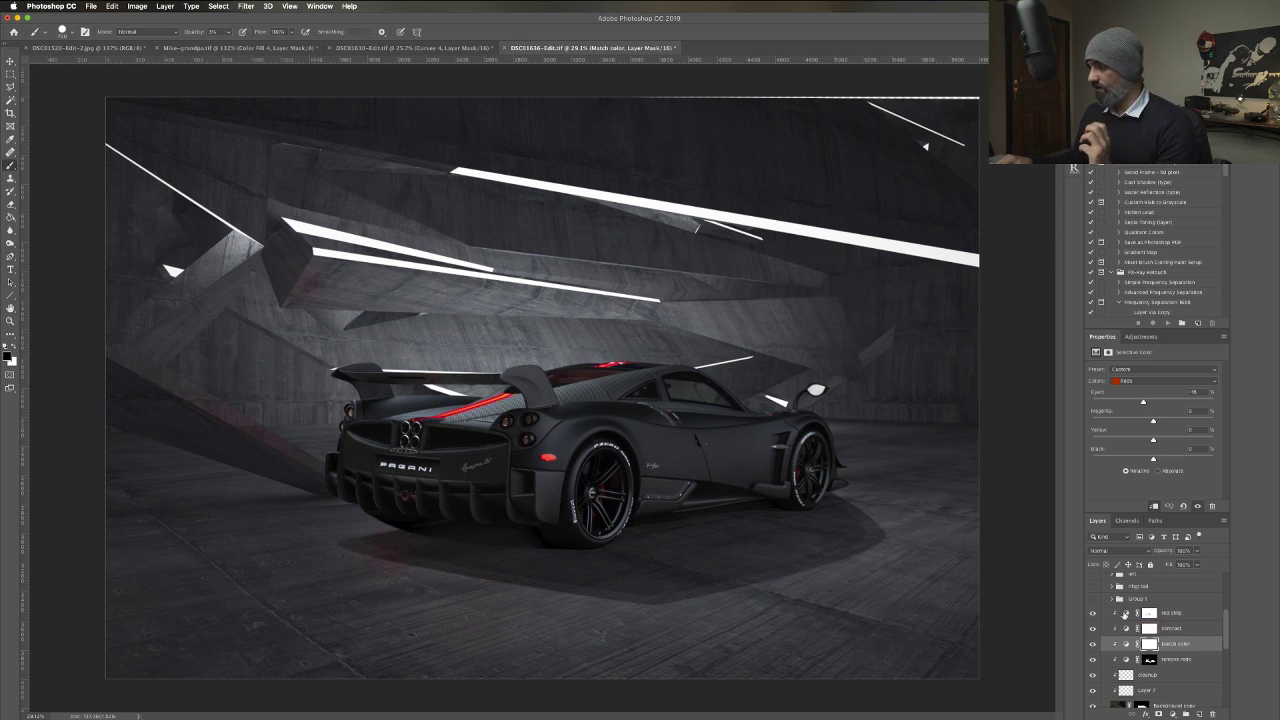
click(1122, 614)
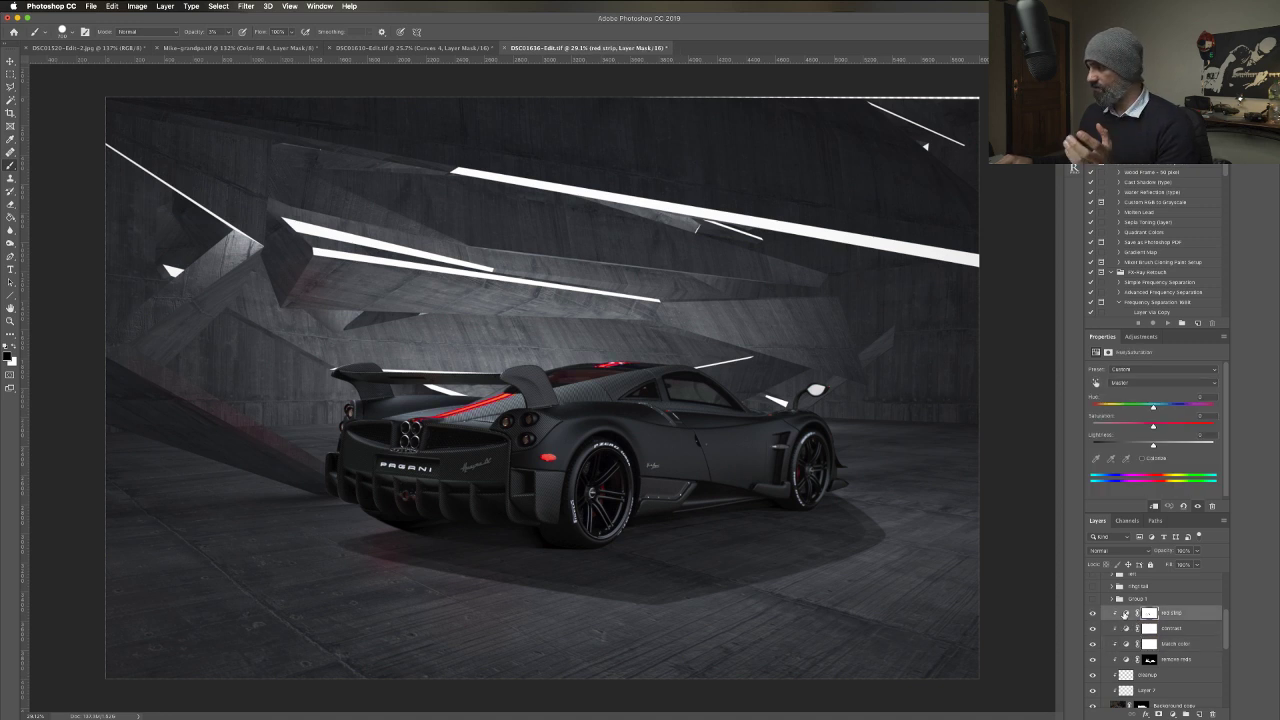
click(1140, 384)
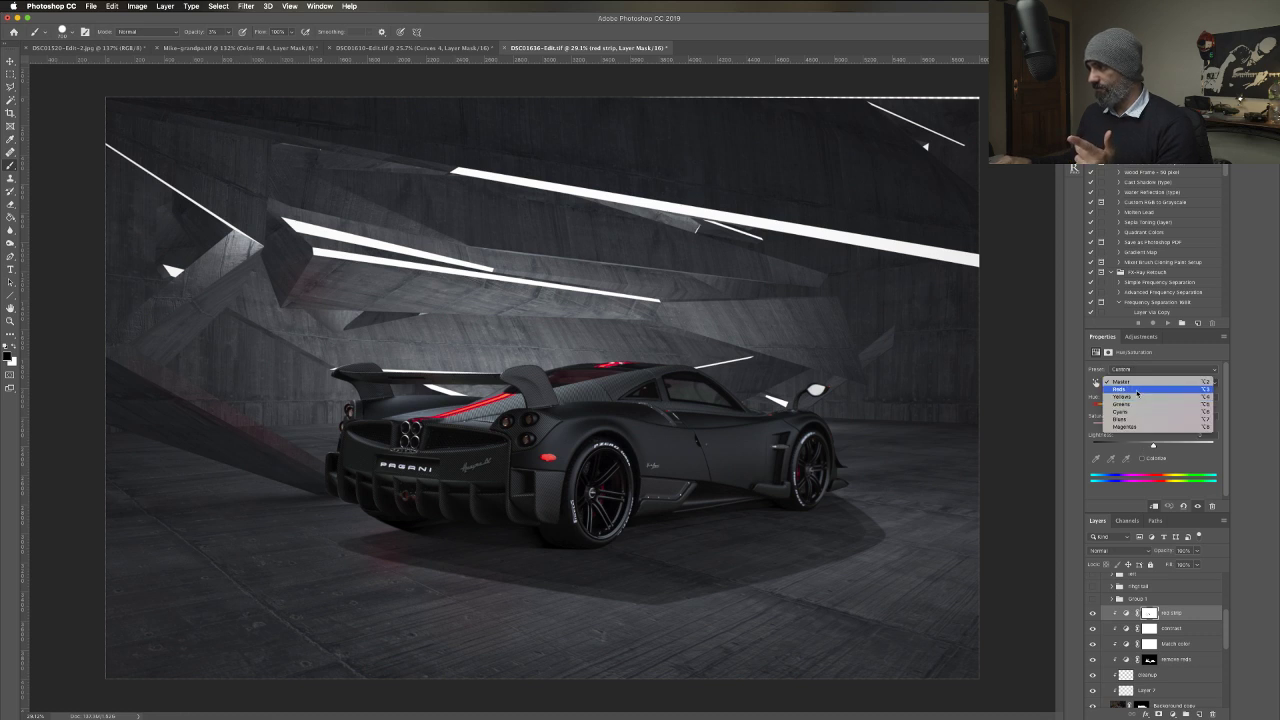
click(1137, 390)
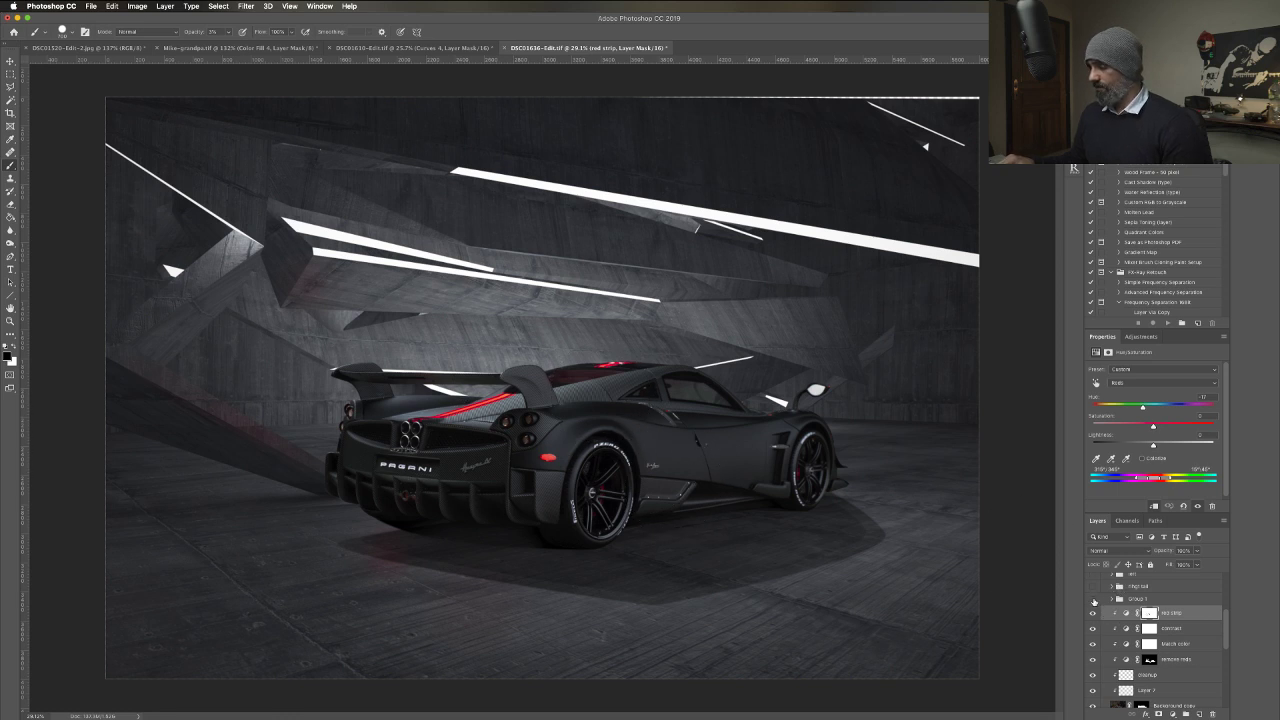
Show Group 1 above the car layers, expand it to compare match color through its exaggerated color view, and hide the group again.
click(1093, 600)
click(1093, 600)
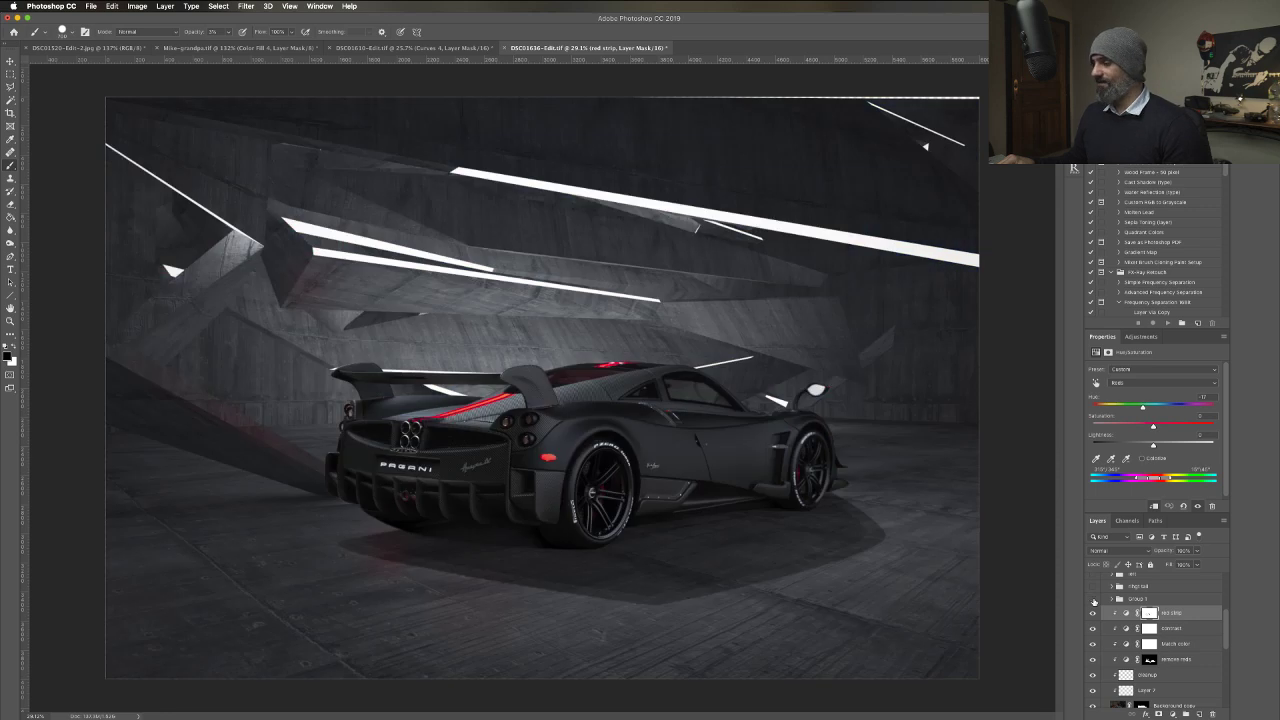
click(1093, 600)
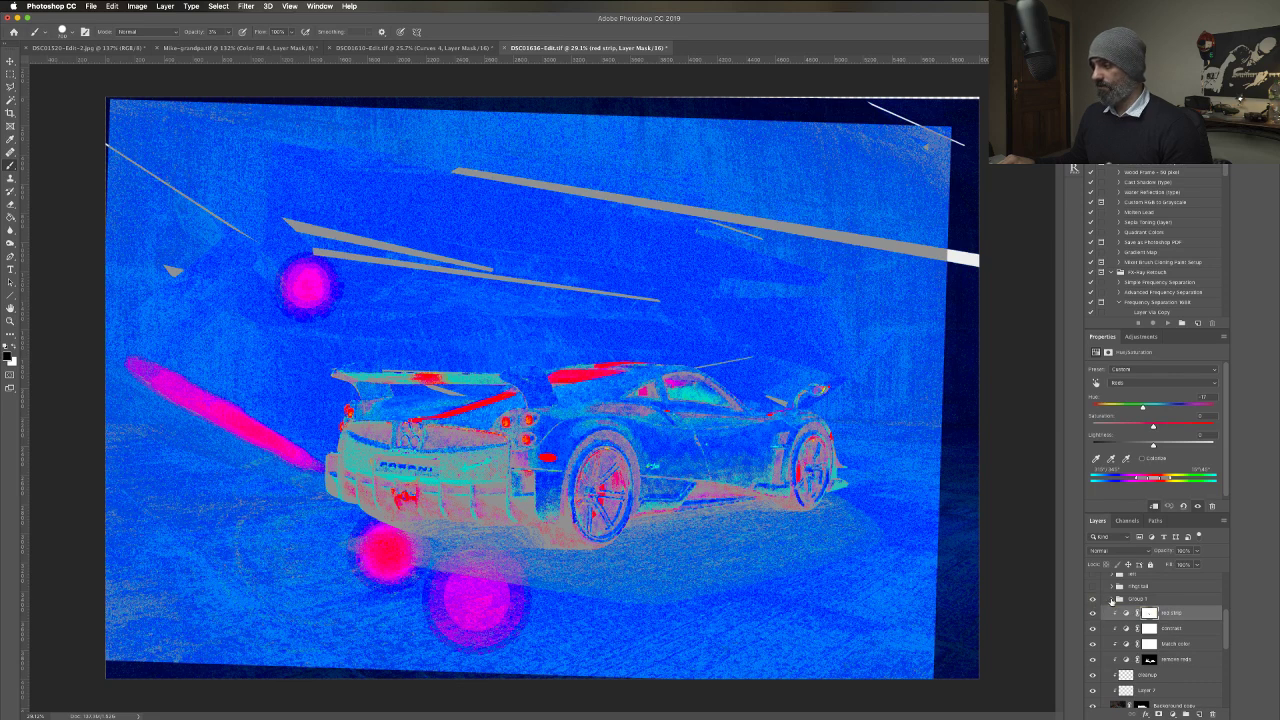
key(F2)
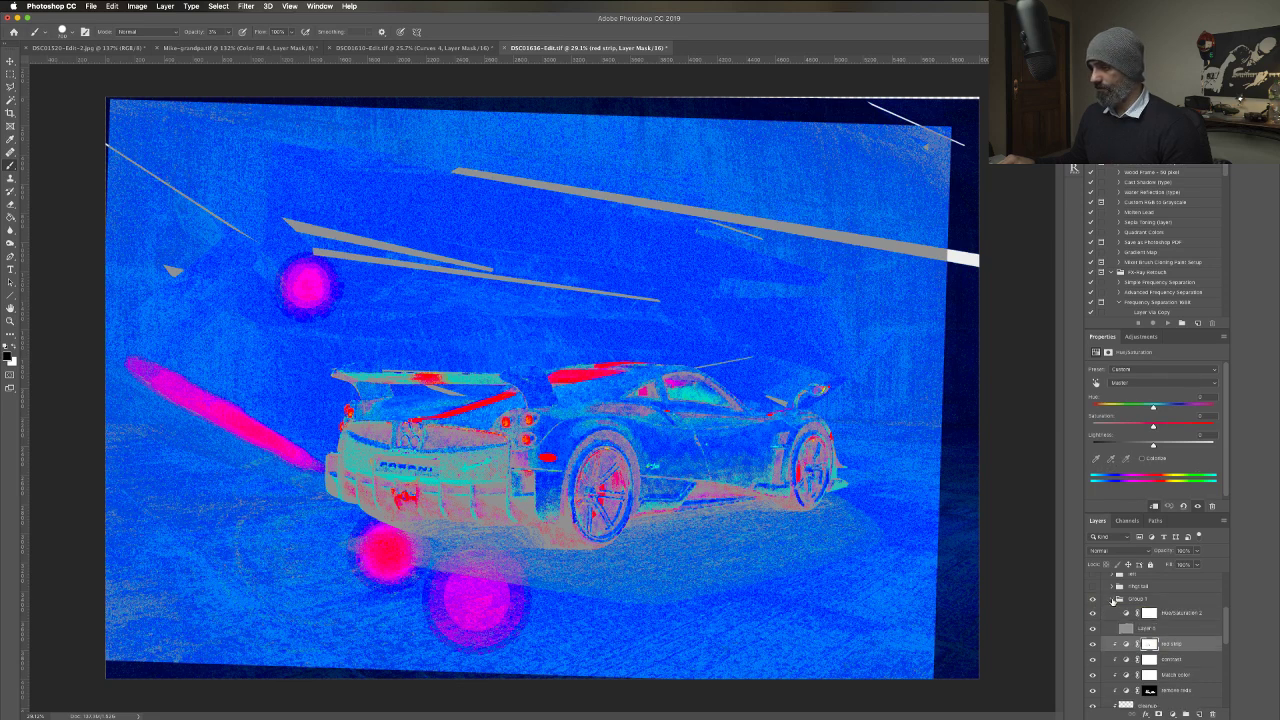
scroll(1120, 674, down, 1)
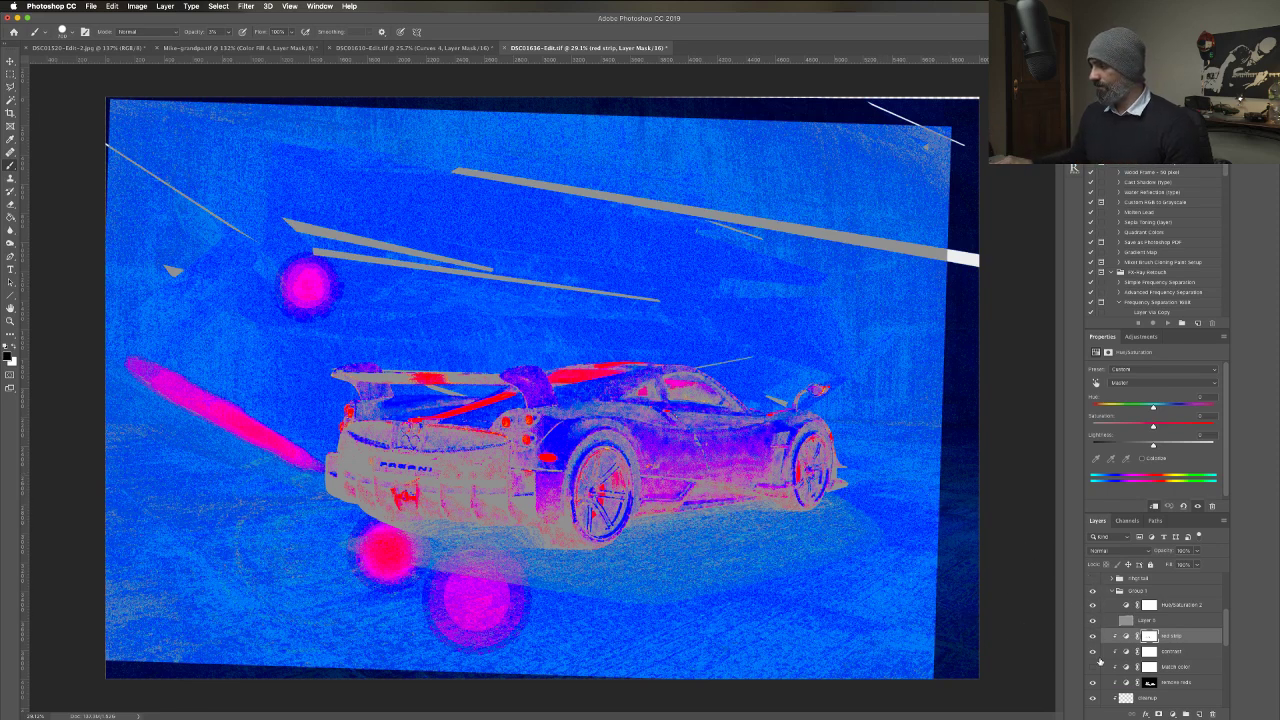
click(1092, 667)
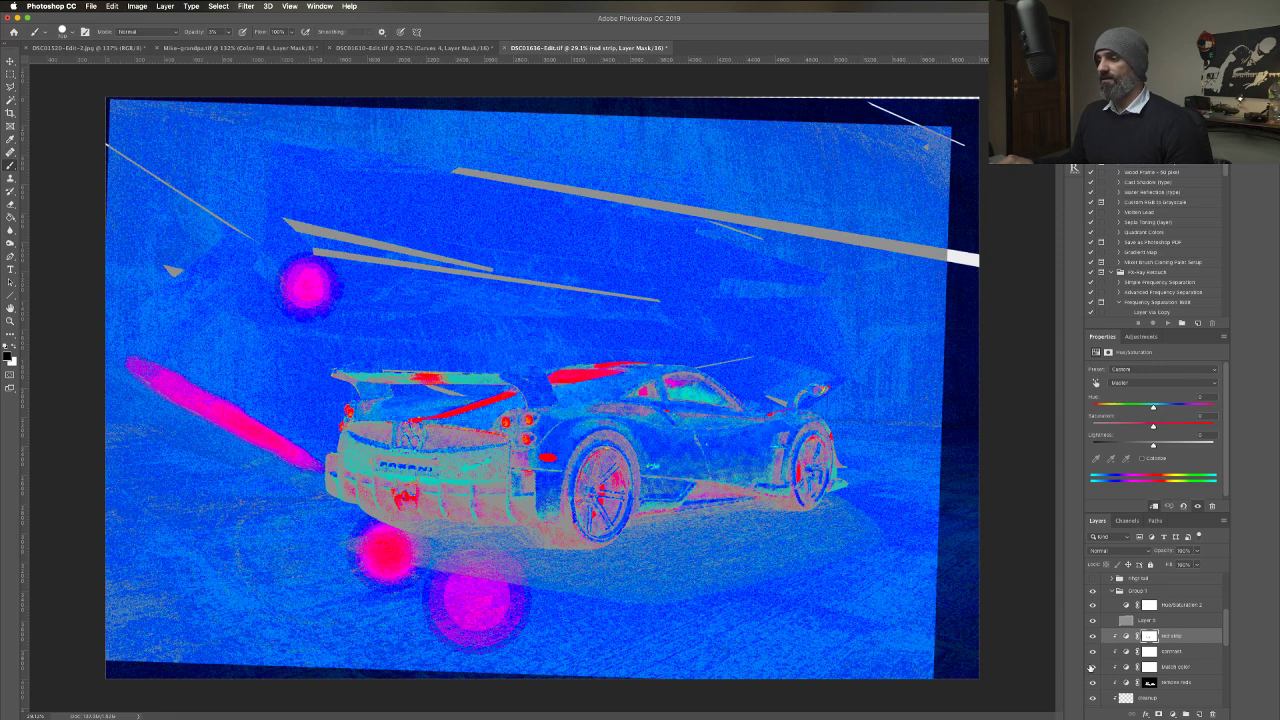
click(1092, 592)
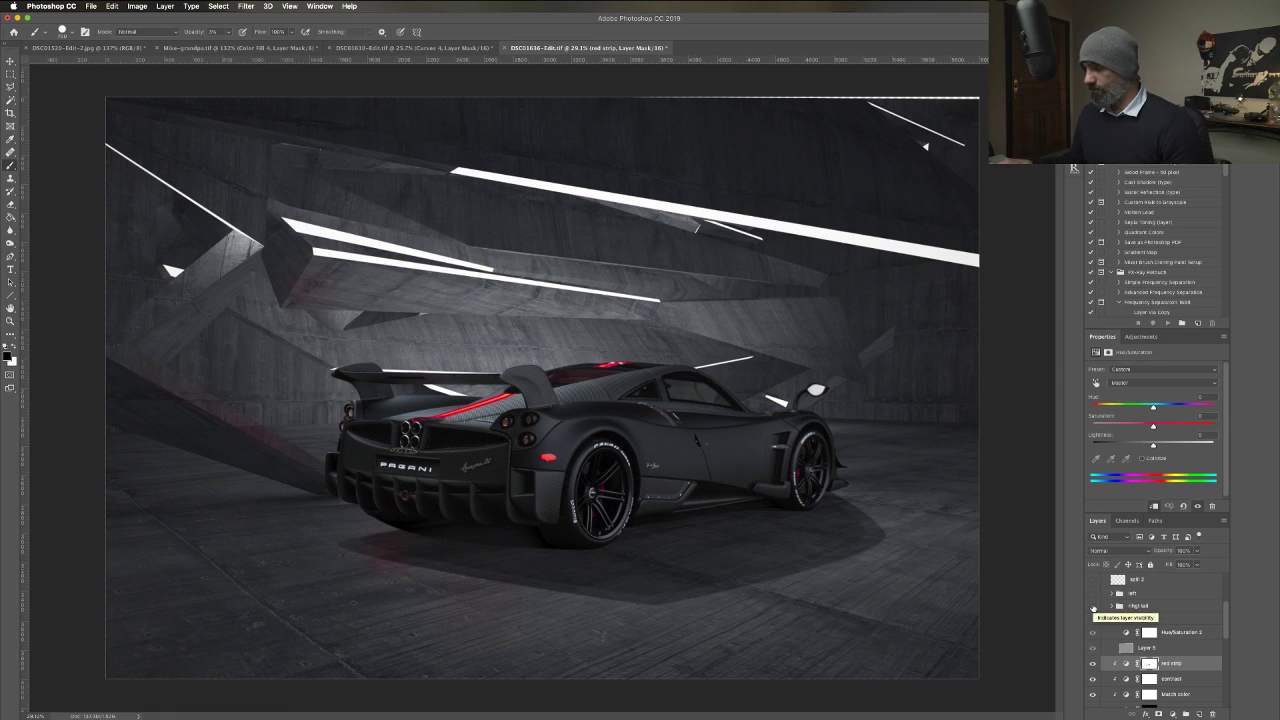
Toggle the right tail group to compare the car with and without lit tail lights, leaving the group shown.
click(1093, 607)
click(1093, 607)
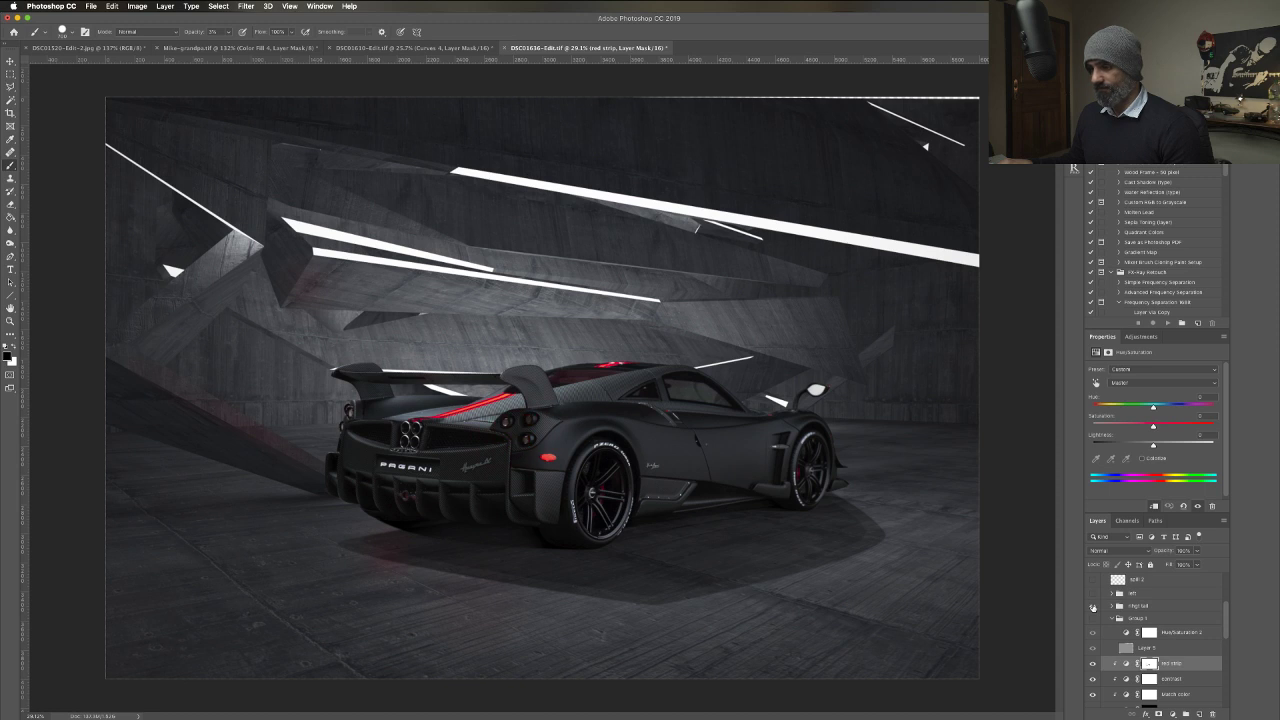
click(1093, 607)
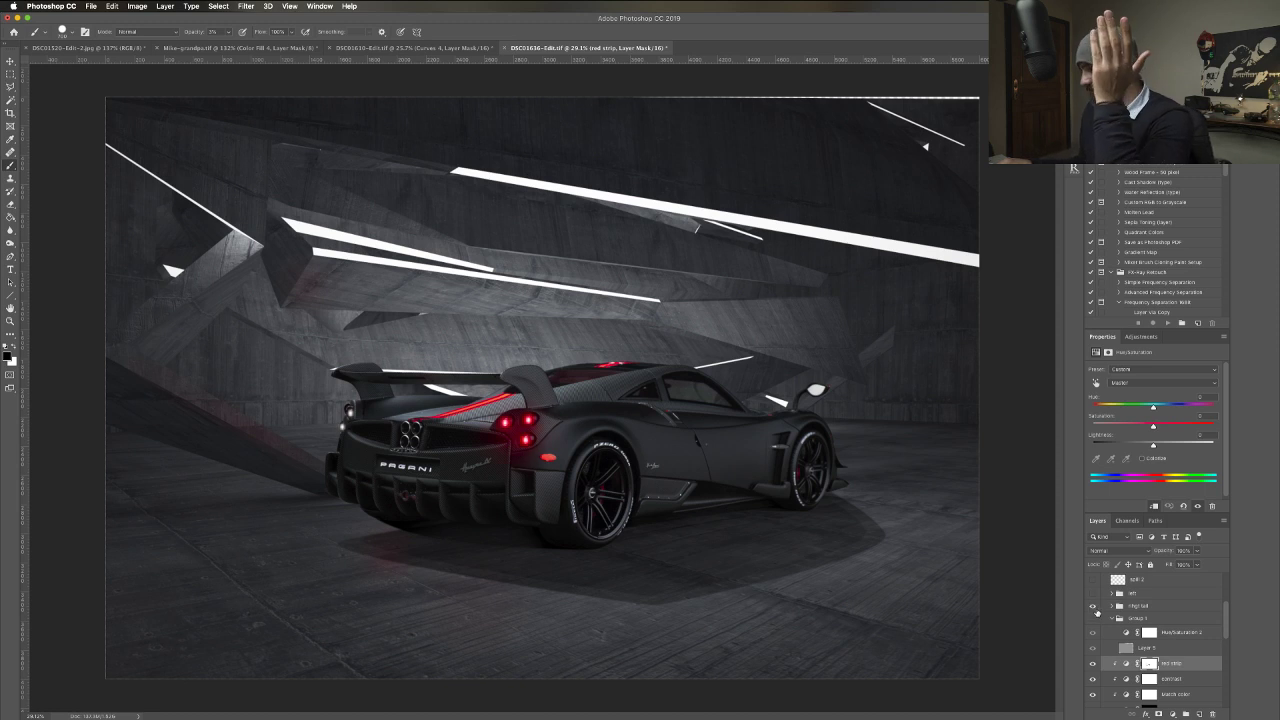
click(1093, 607)
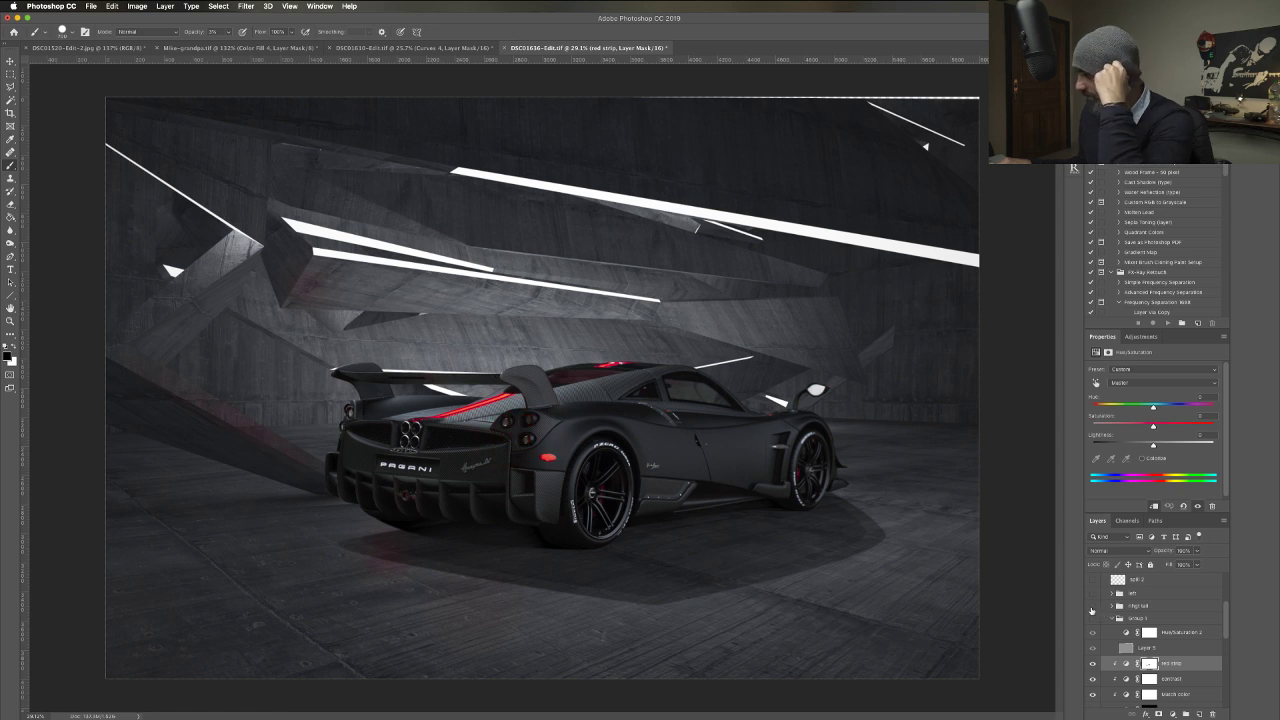
click(1093, 607)
Expand the right tail group and its tail whites subgroup to list the individual light layers.
click(1109, 607)
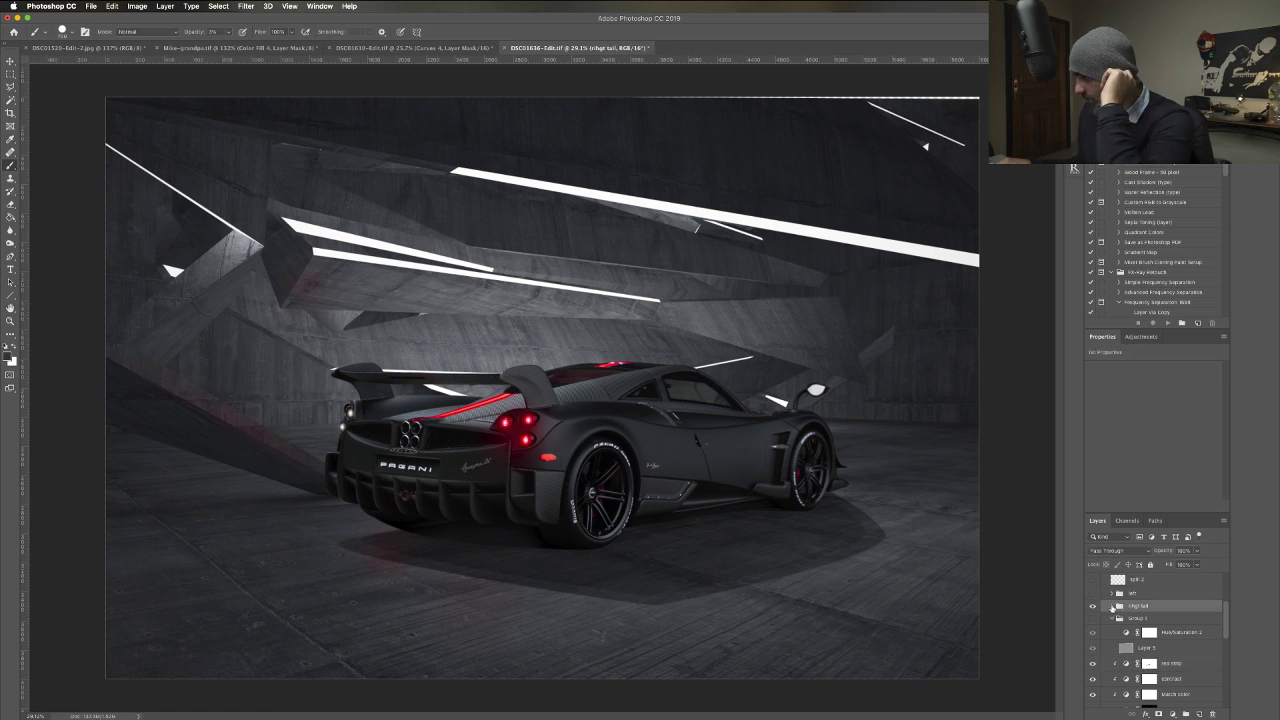
click(1111, 607)
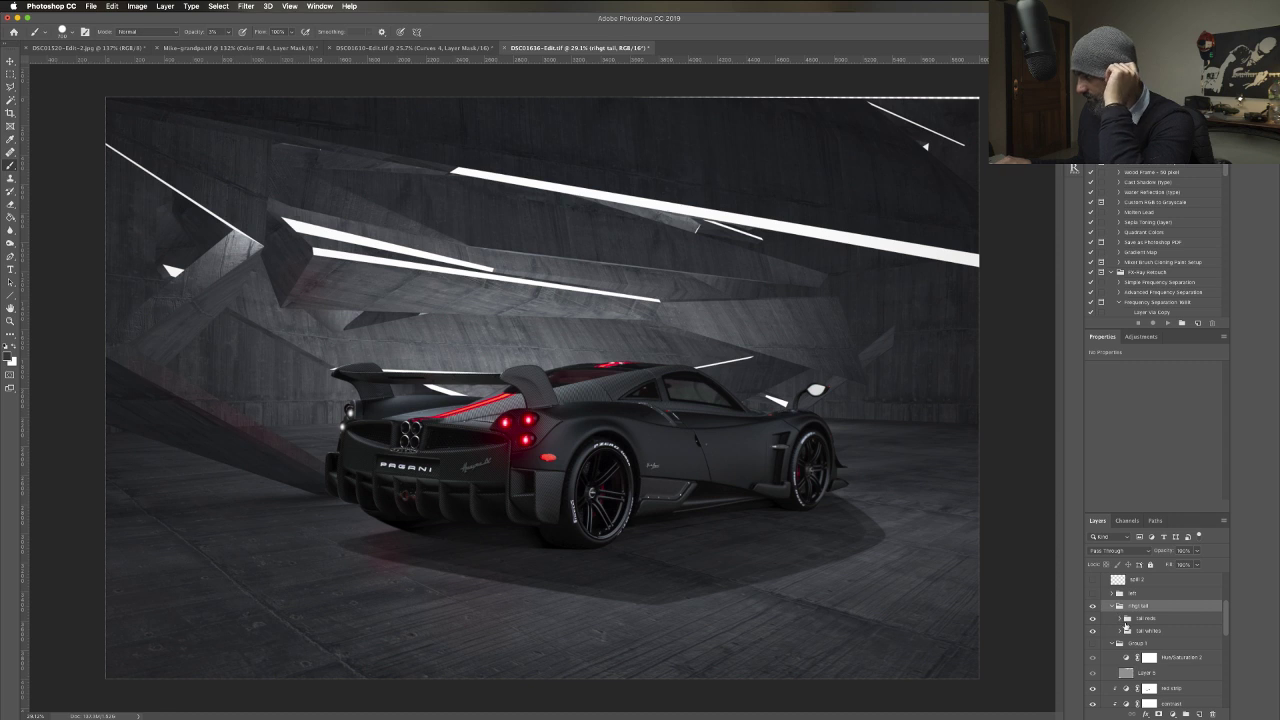
click(1123, 631)
scroll(1120, 633, down, 2)
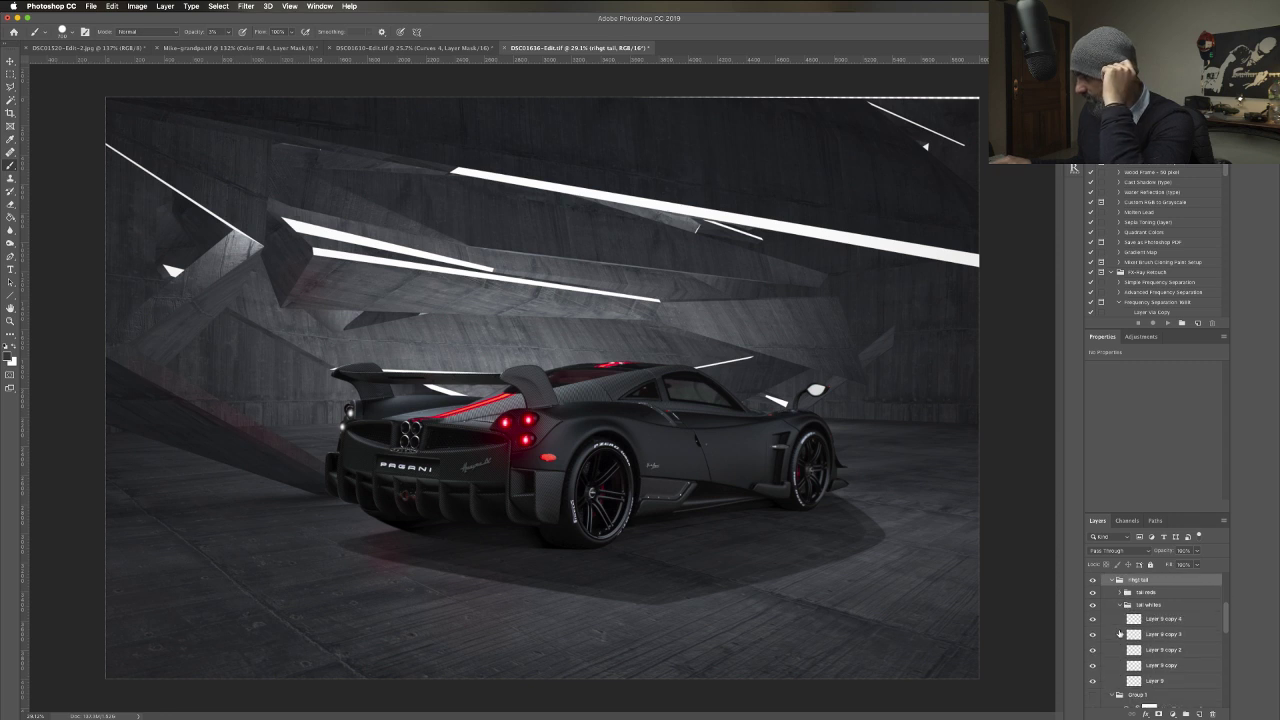
scroll(1105, 609, up, 2)
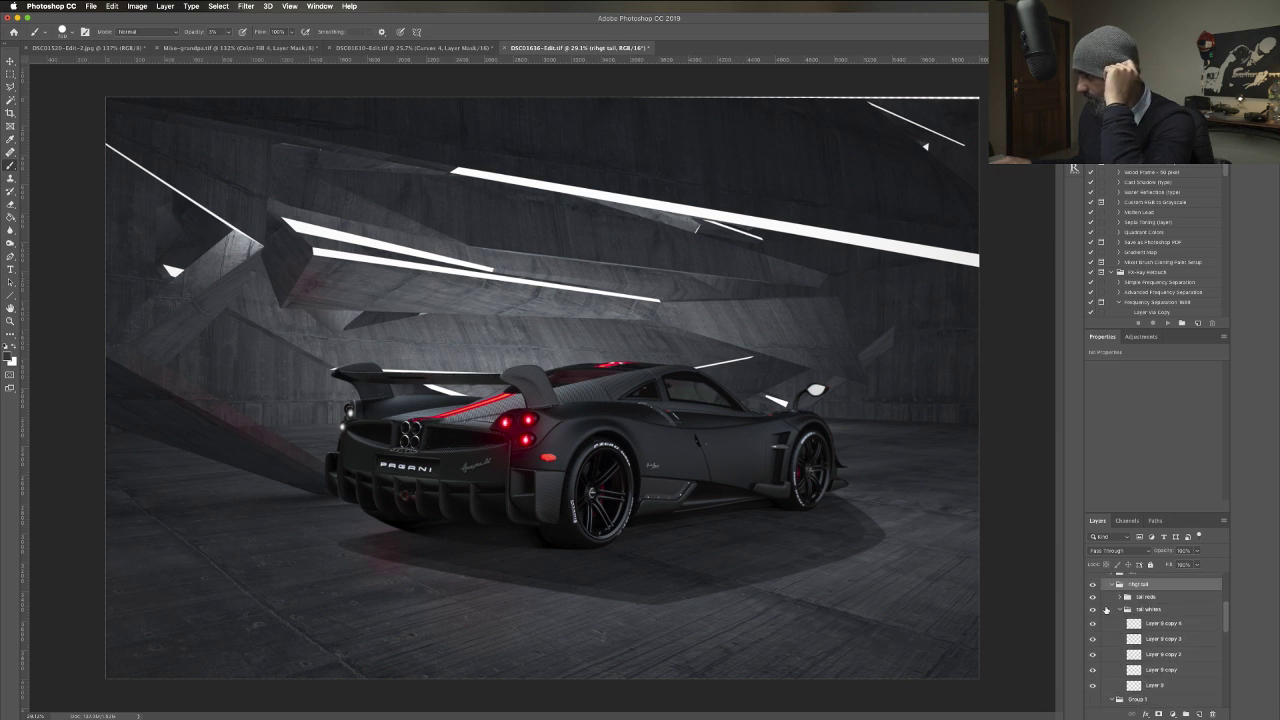
Toggle the tail reds group to compare the tail lights' color, leaving it hidden so only the white lights show.
click(1092, 597)
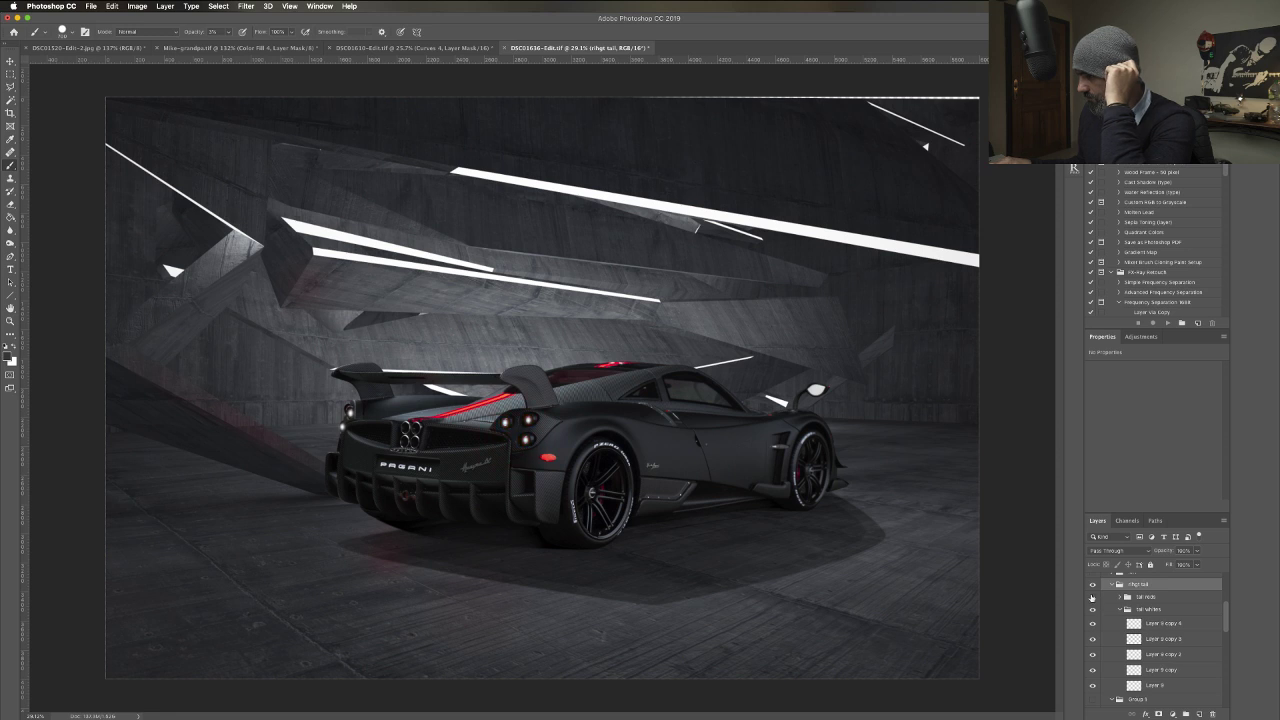
click(1092, 597)
click(1092, 597)
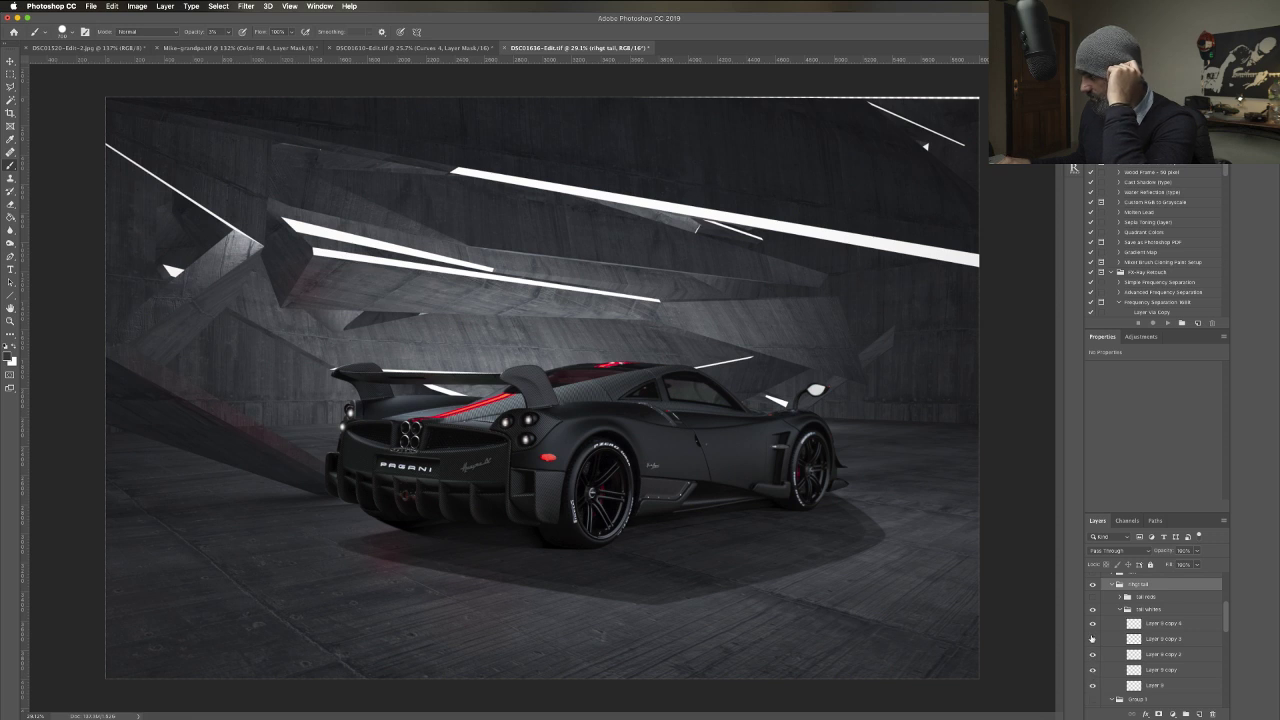
Hide the four copied light layers in tail whites one by one to show how the white glow builds up.
click(1092, 638)
click(1092, 623)
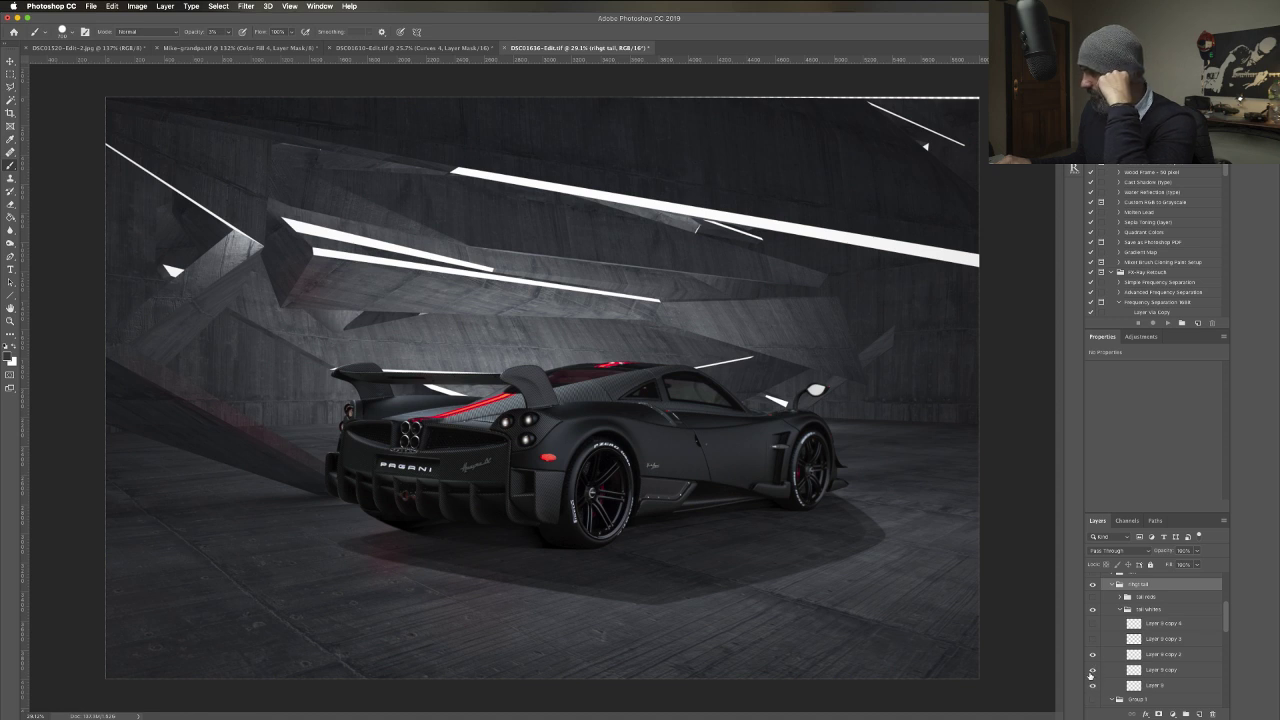
click(1092, 655)
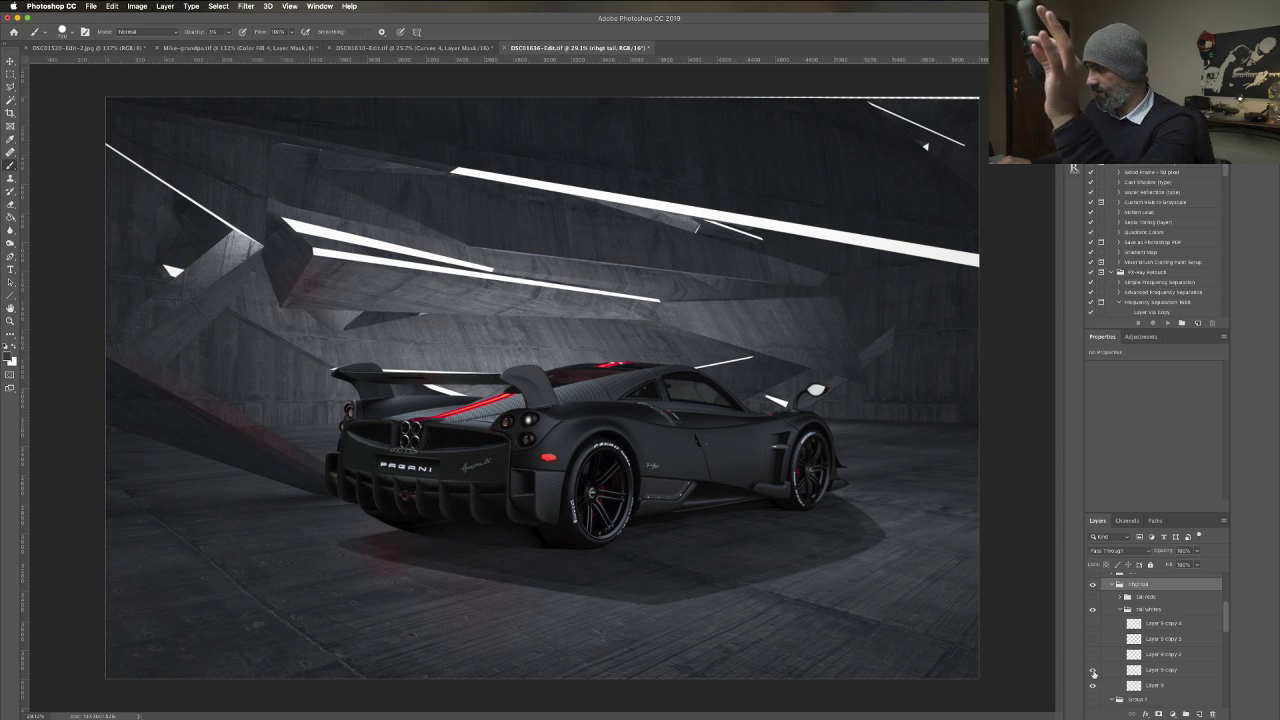
click(1093, 670)
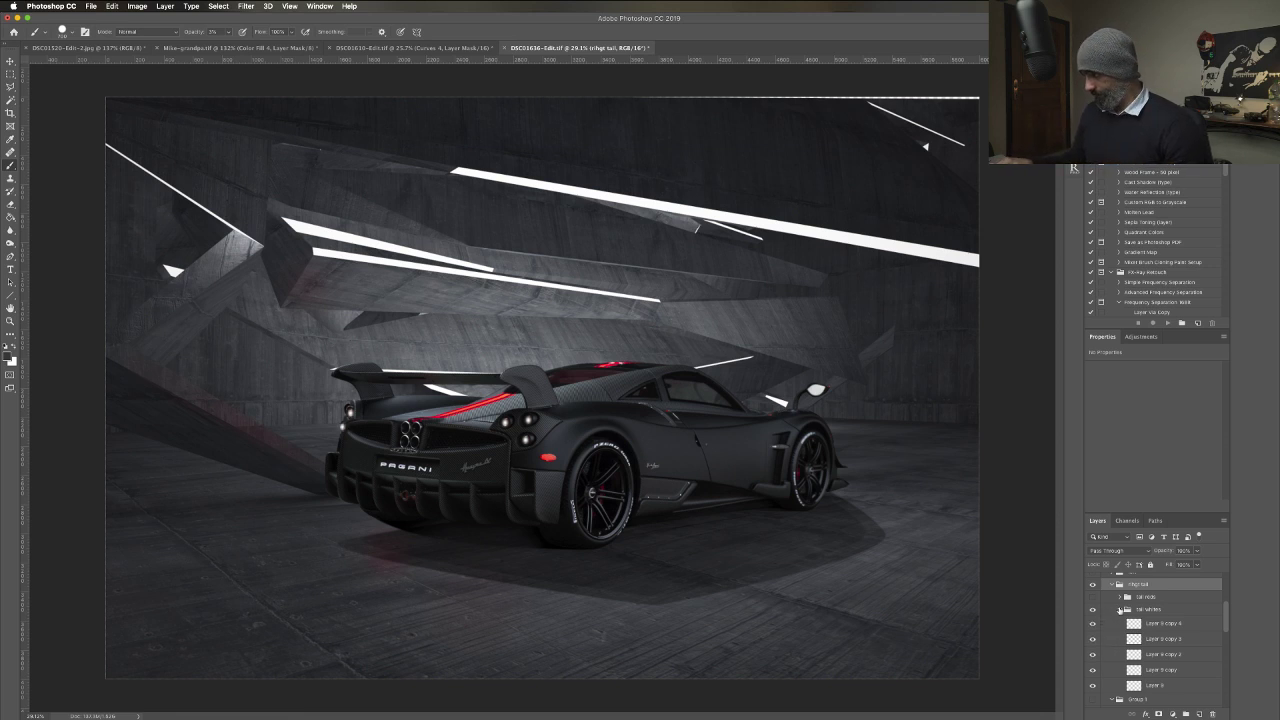
Collapse the tail whites group, then expand the tail reds group and make it visible.
click(1120, 610)
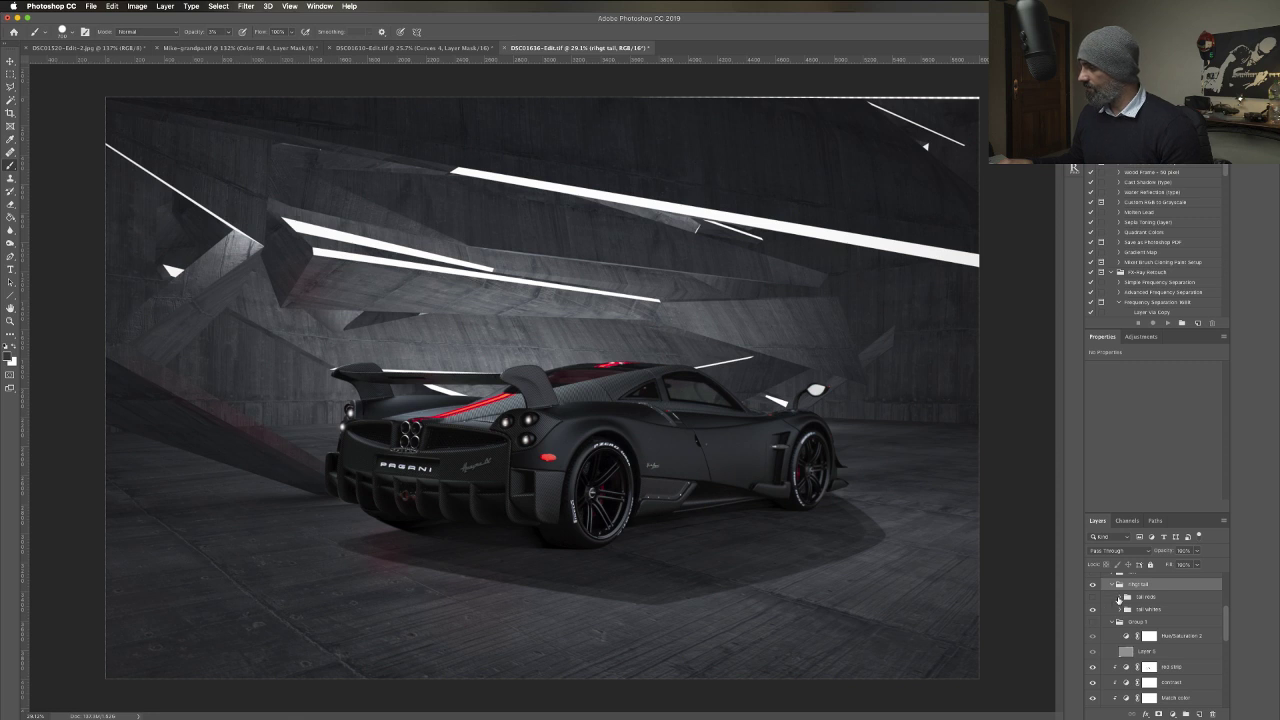
click(1119, 597)
click(1093, 598)
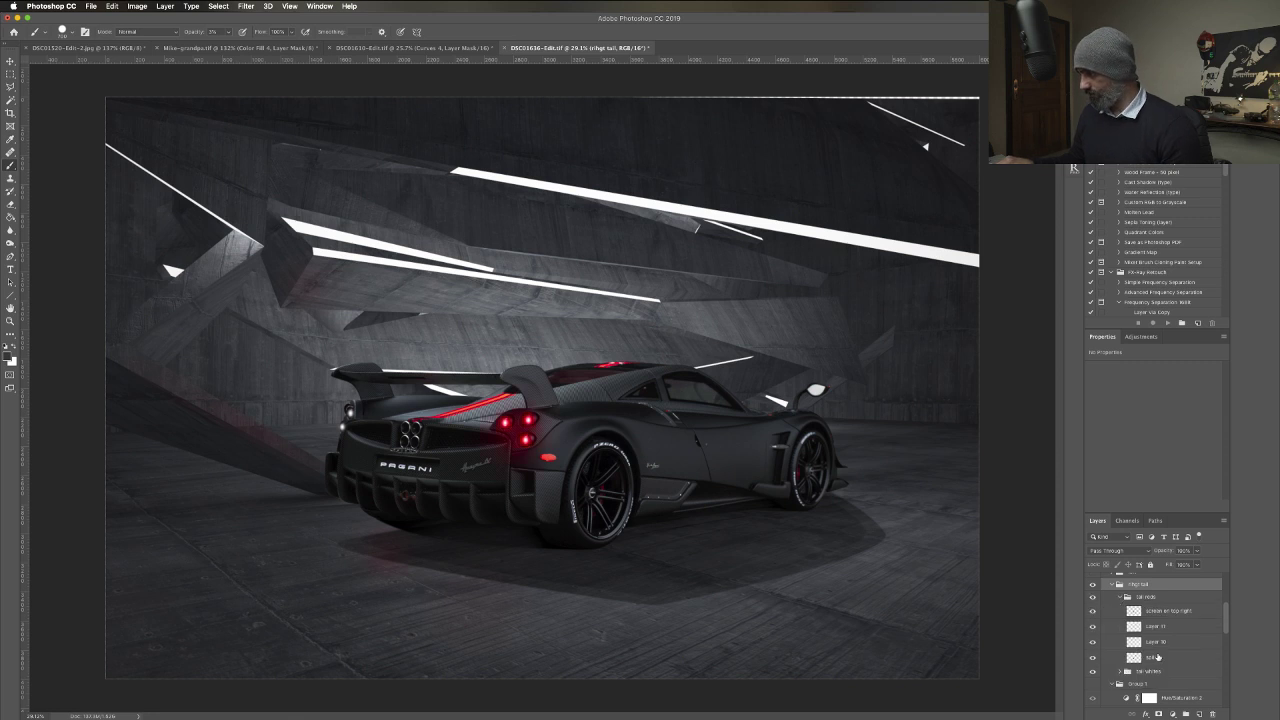
Select the spill layer in tail reds and toggle it to compare the red glow around the tail light, leaving it shown.
click(1159, 657)
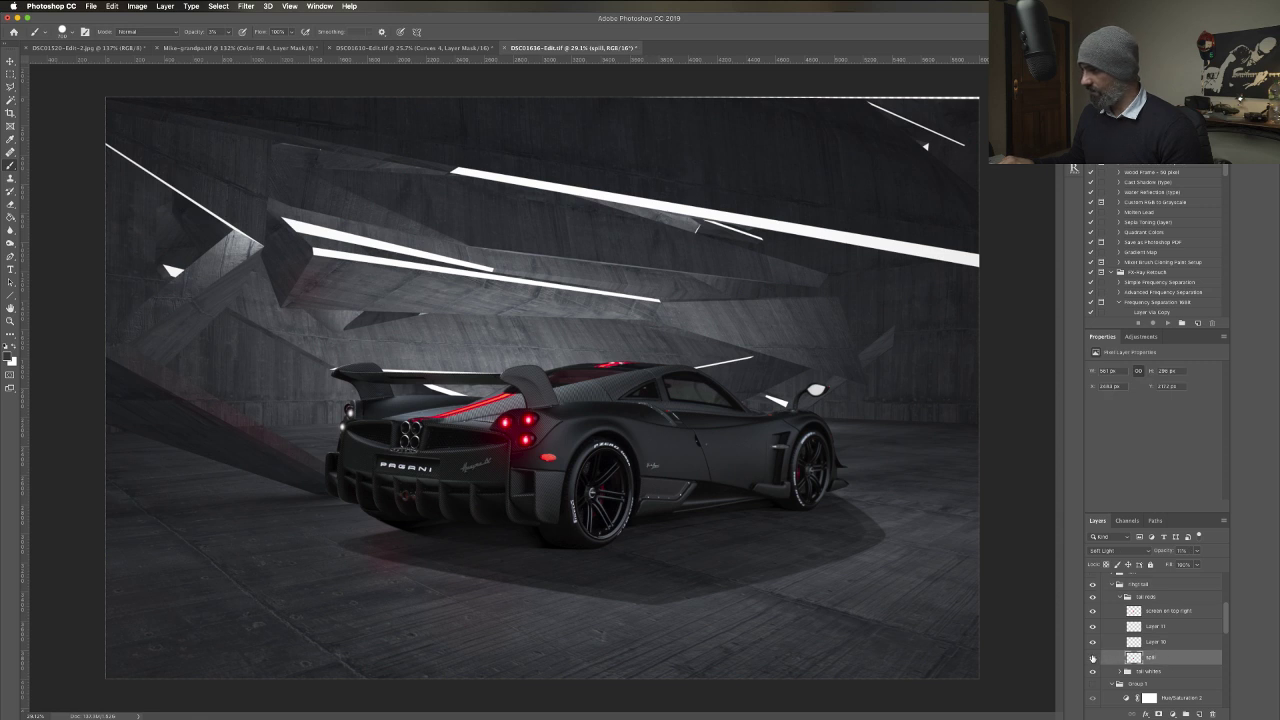
click(1093, 658)
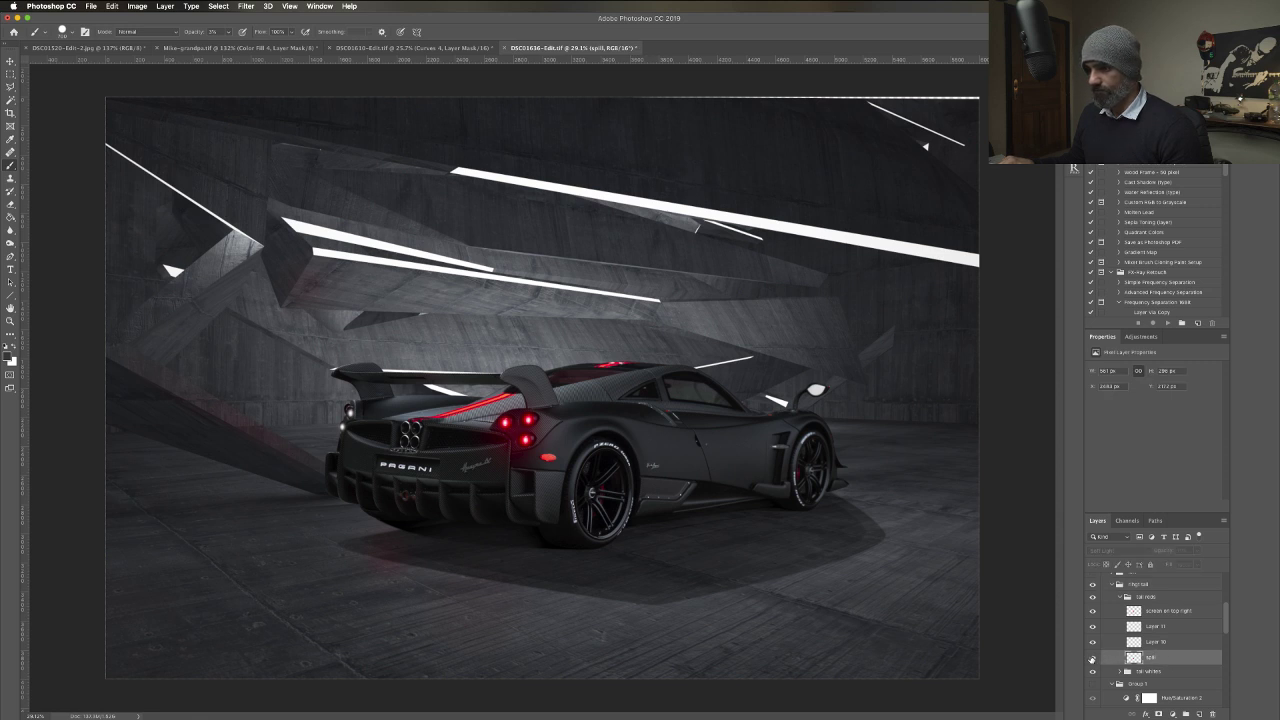
click(1092, 659)
click(1092, 659)
click(1092, 659)
click(1092, 659)
scroll(634, 502, up, 4)
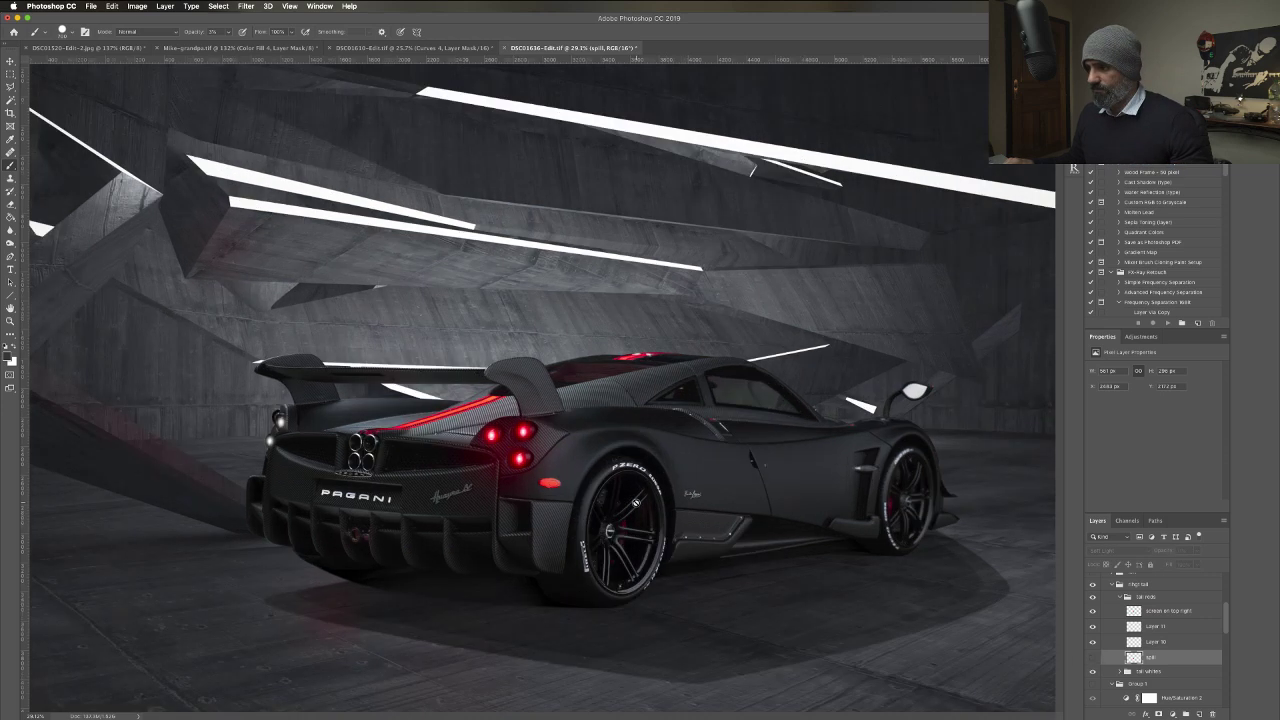
scroll(880, 560, up, 1)
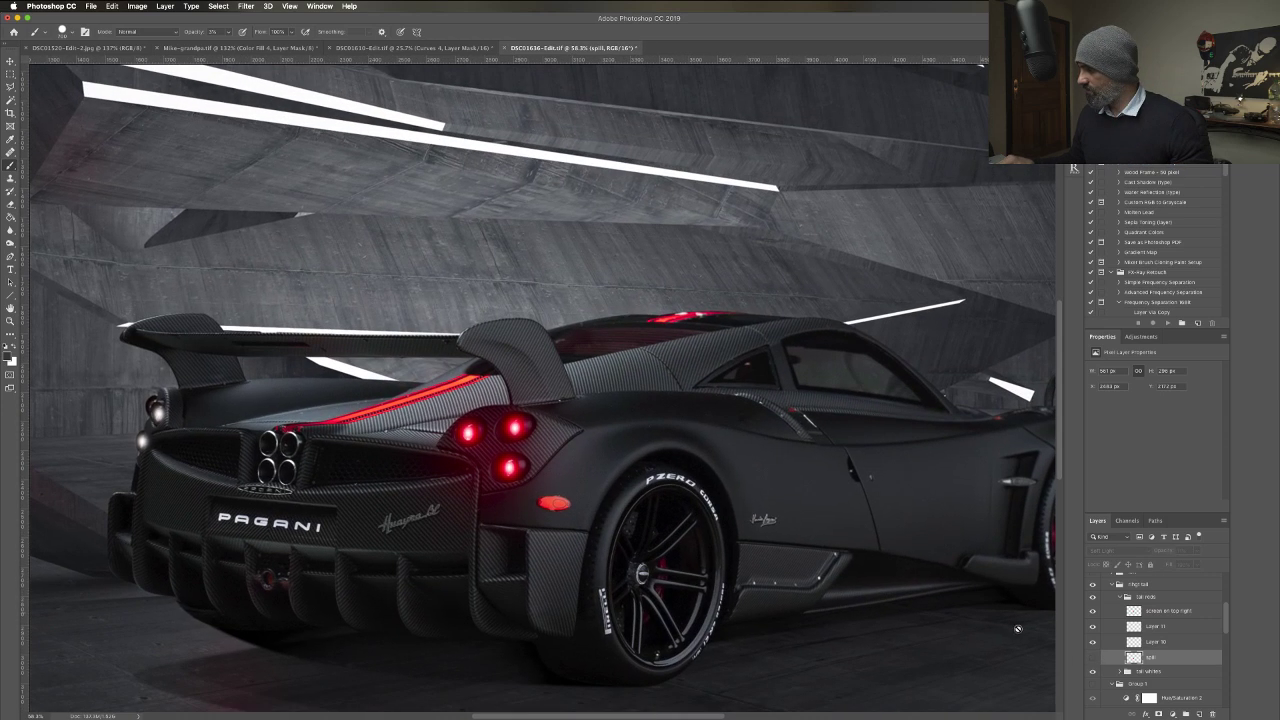
click(1091, 659)
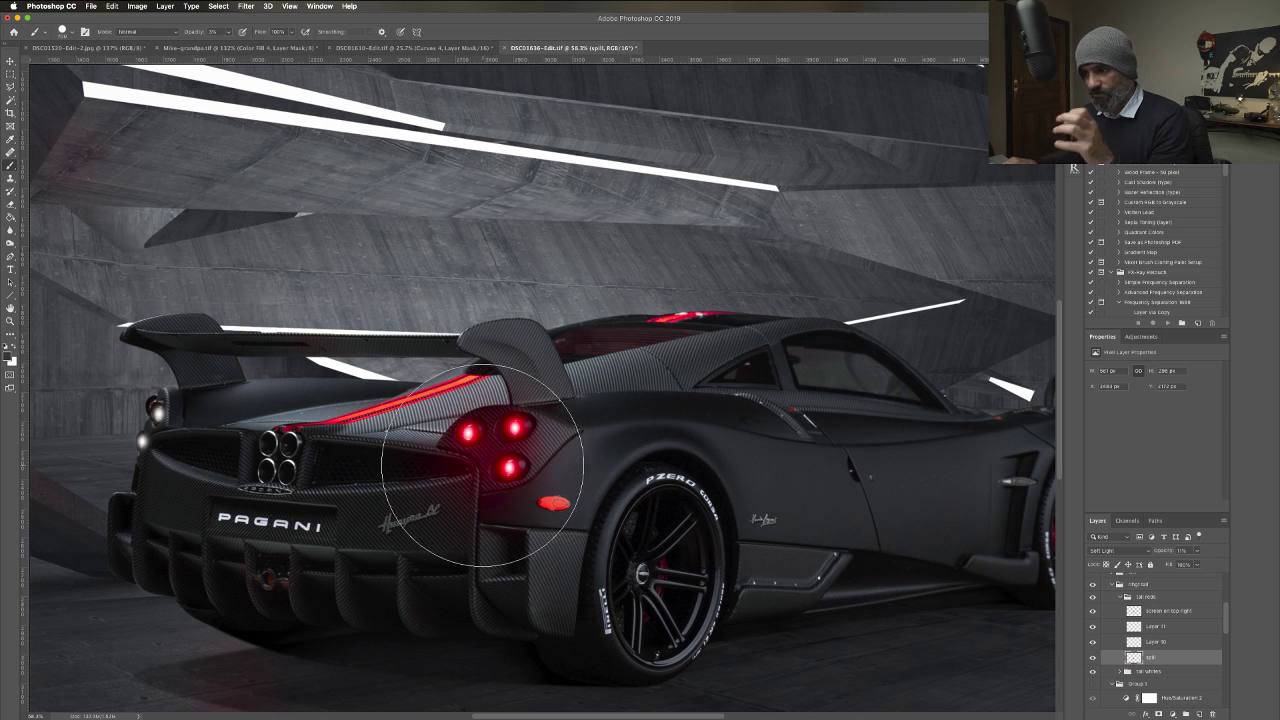
Select Layer 10 in tail reds and toggle it to compare its effect on the tail lights, leaving it shown.
click(1112, 642)
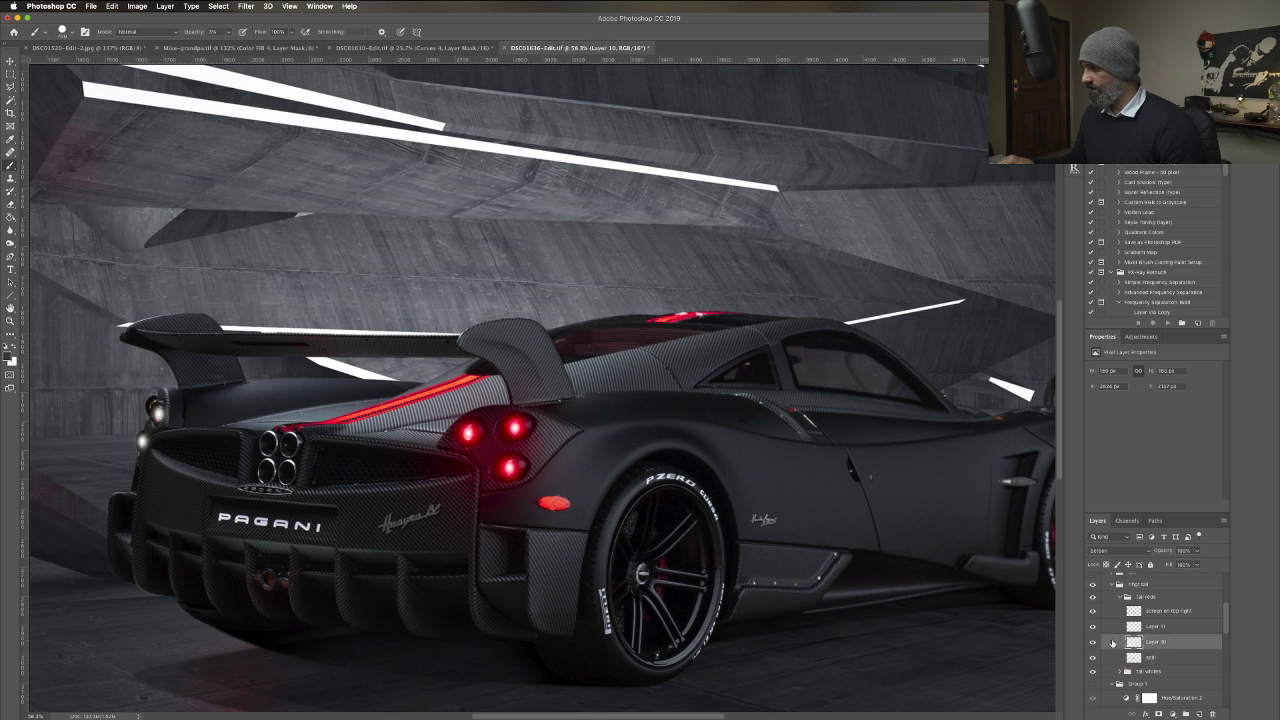
click(1092, 643)
click(1092, 643)
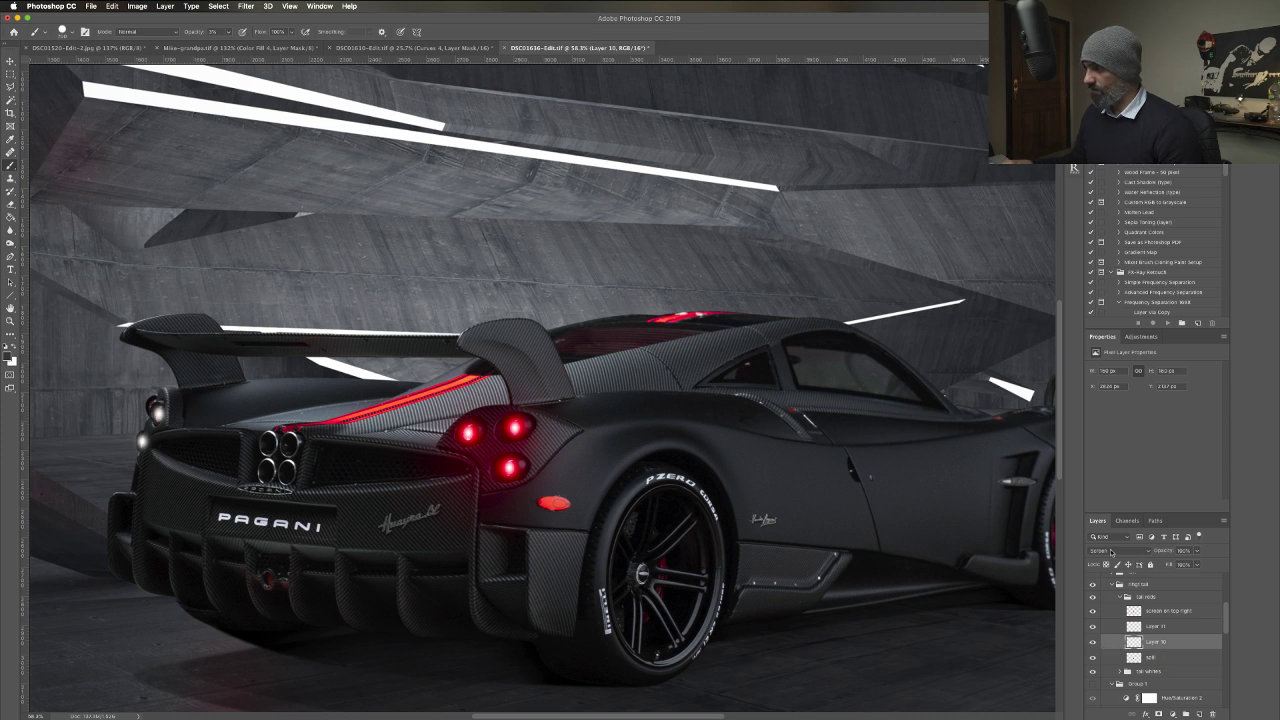
Try Layer 10 in Normal blend mode for comparison and set it back to Screen.
click(1120, 554)
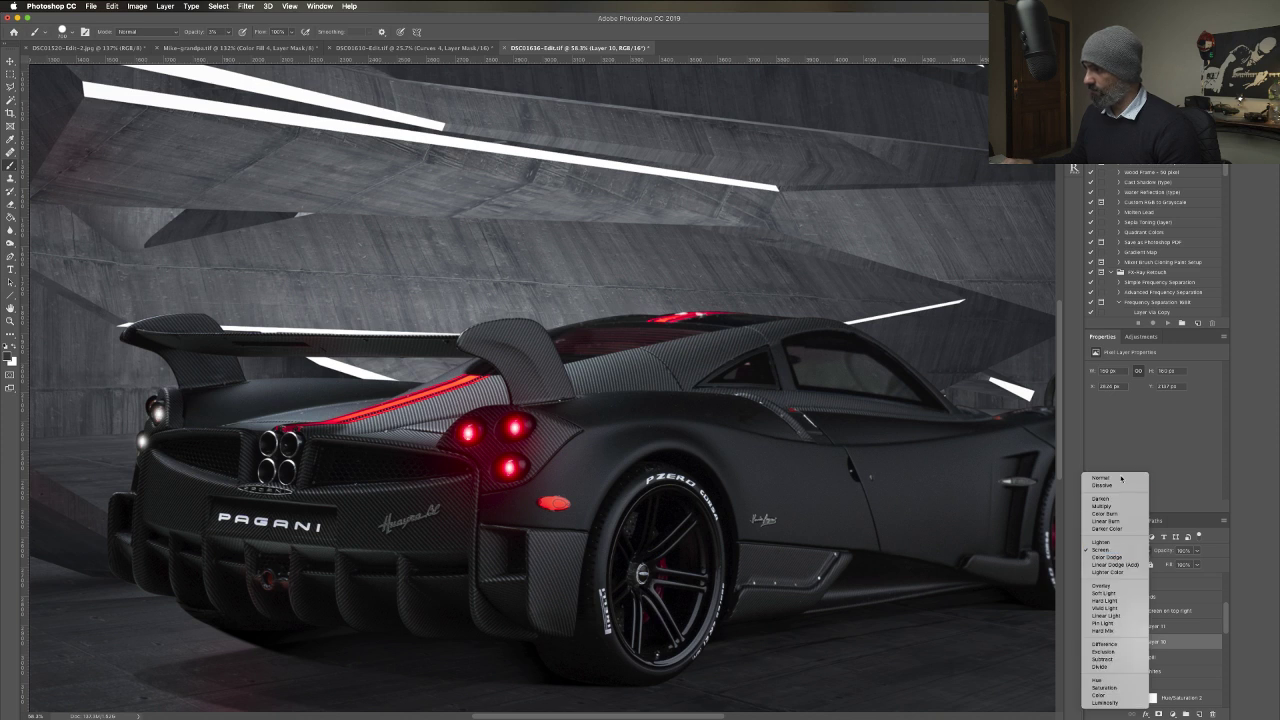
key(Escape)
key(shift+alt+n)
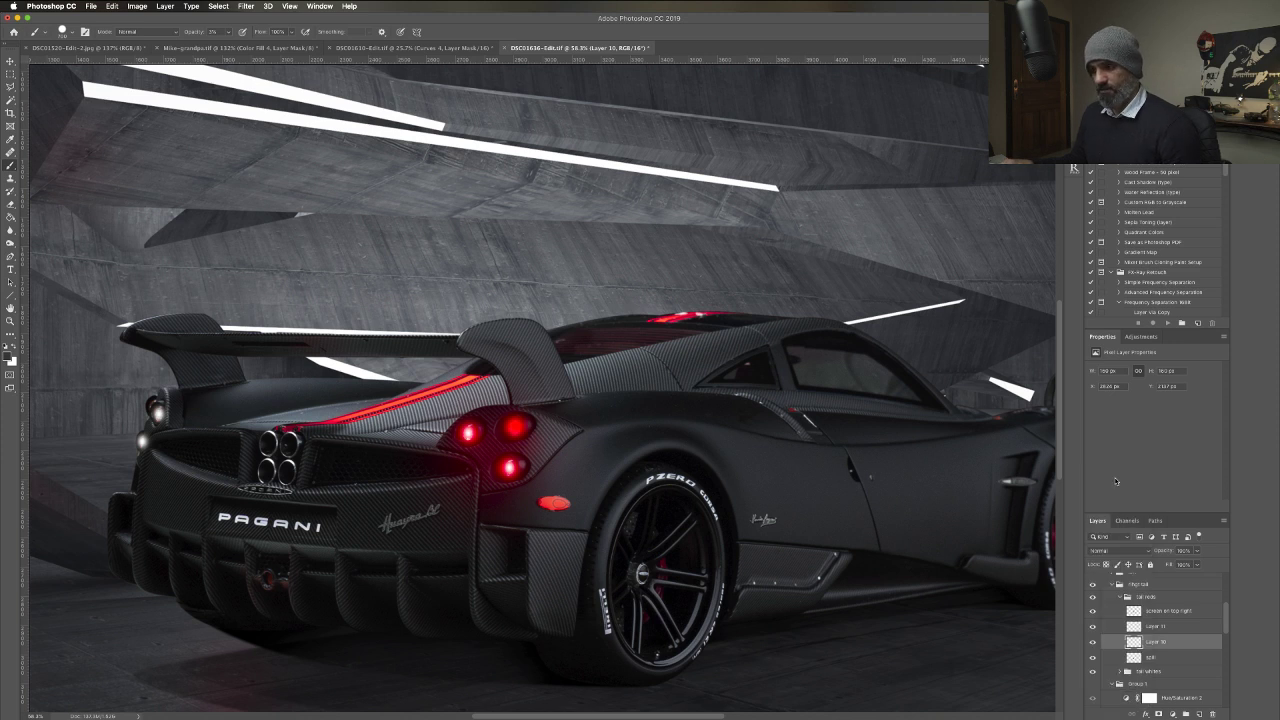
key(shift+alt+s)
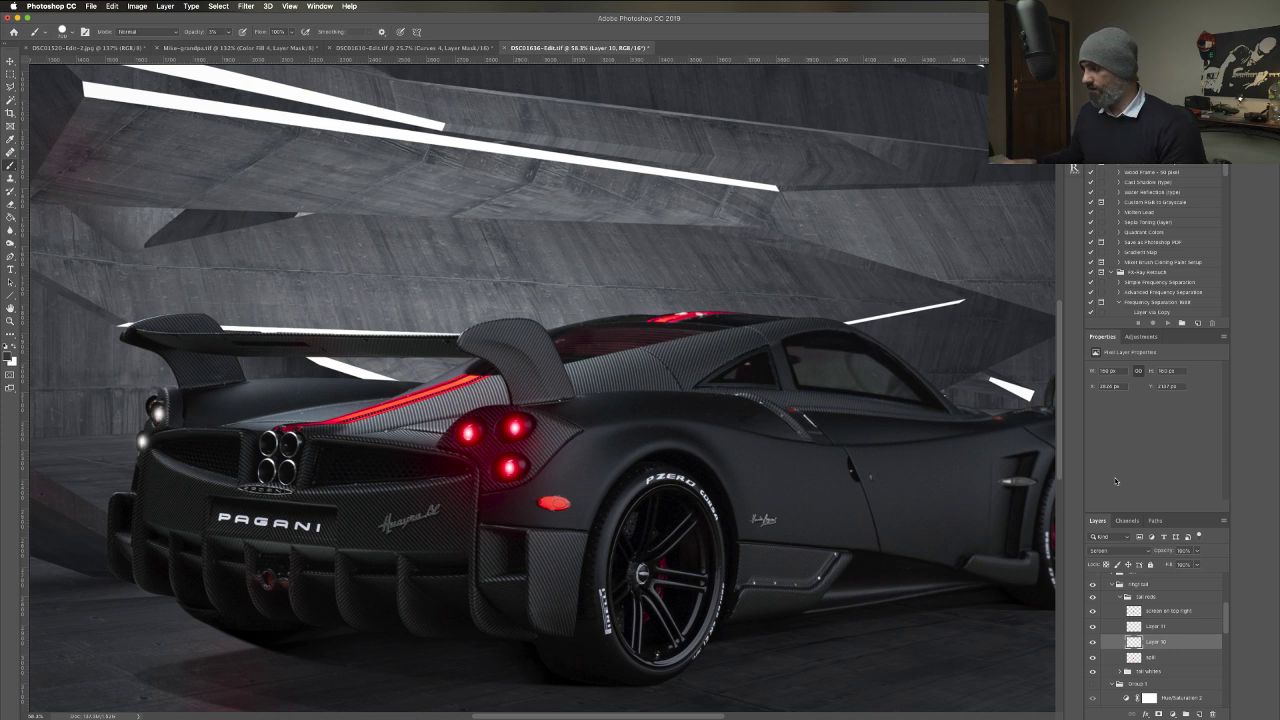
Toggle the tail whites group to compare the tail lights with and without it, leaving it shown.
scroll(1107, 610, down, 3)
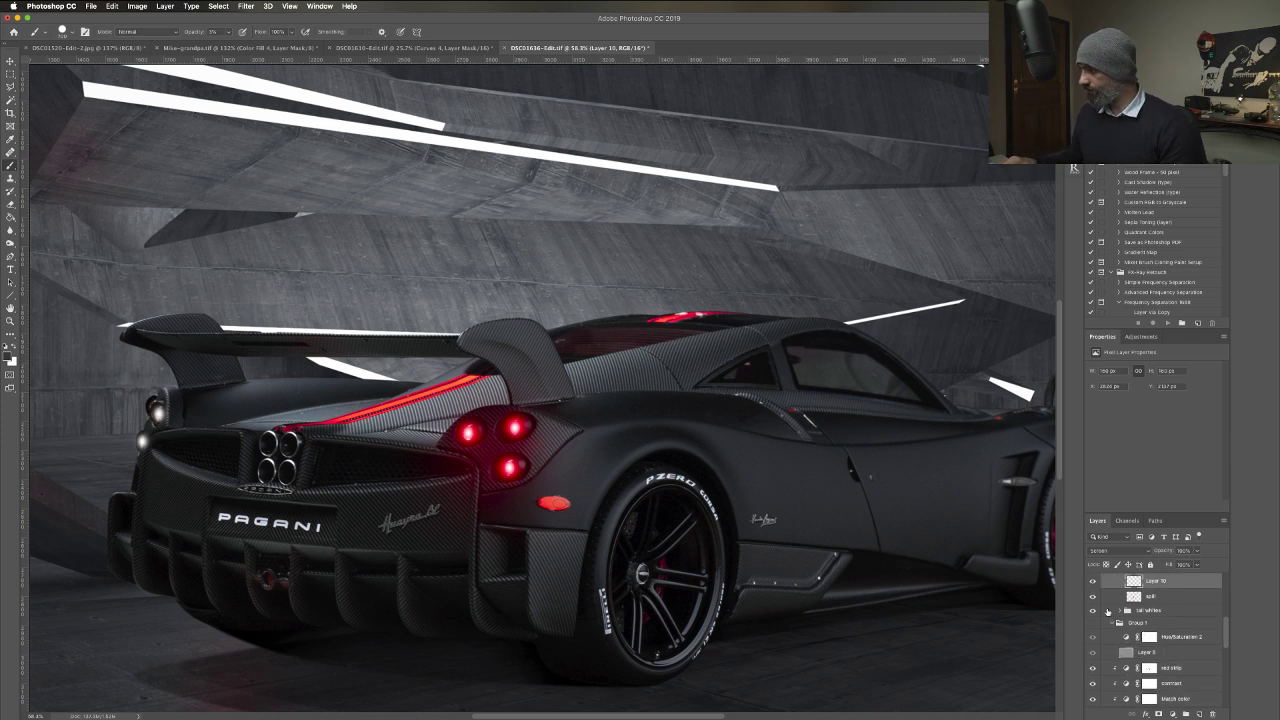
click(1093, 610)
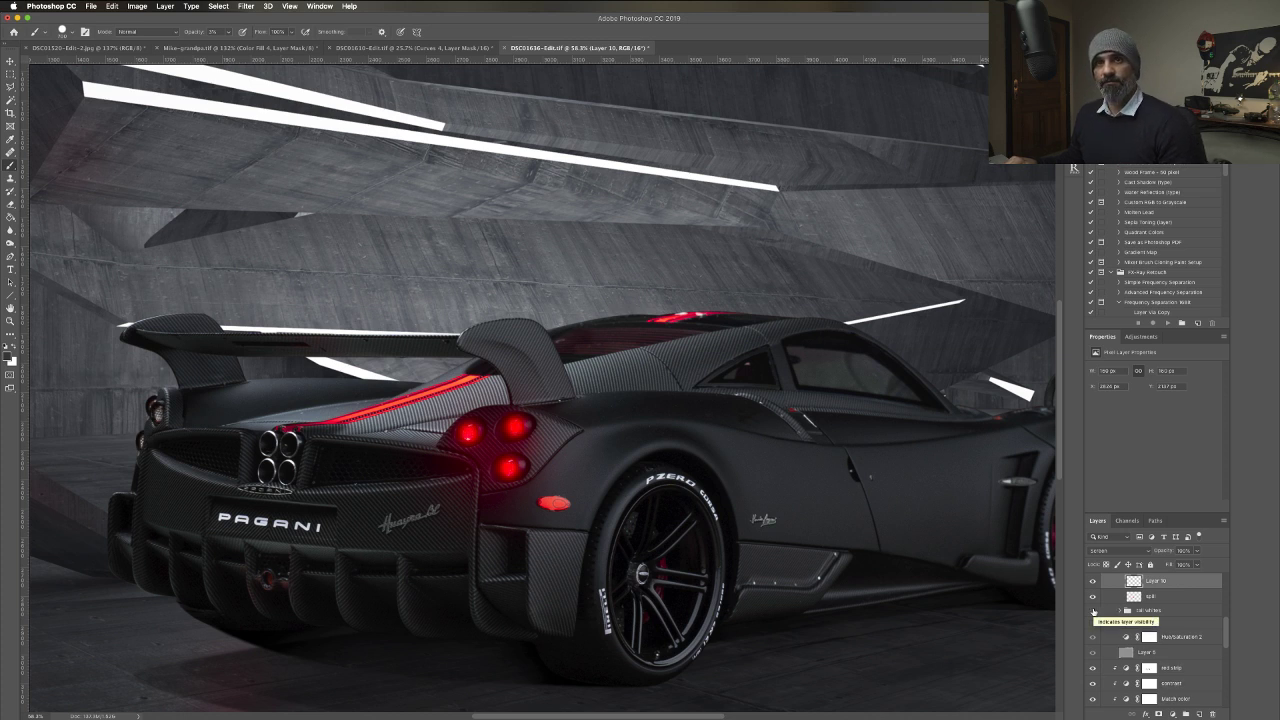
click(1093, 610)
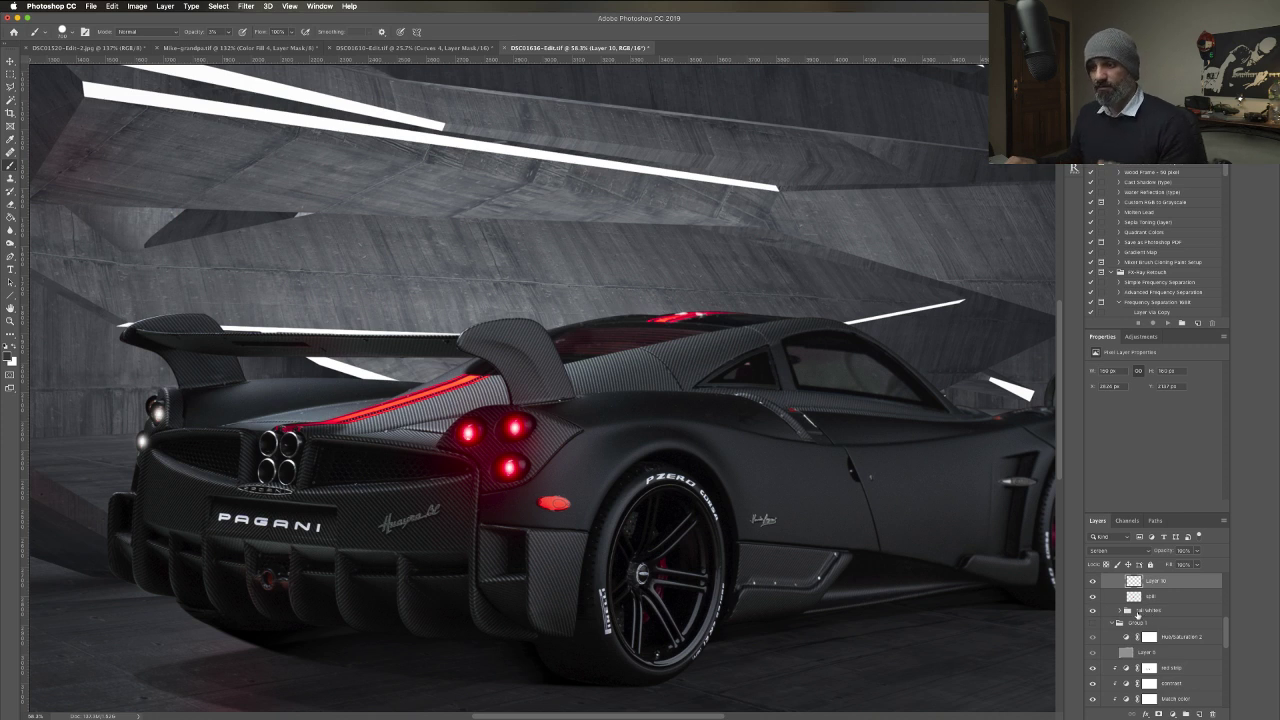
key(super+shift+alt+n)
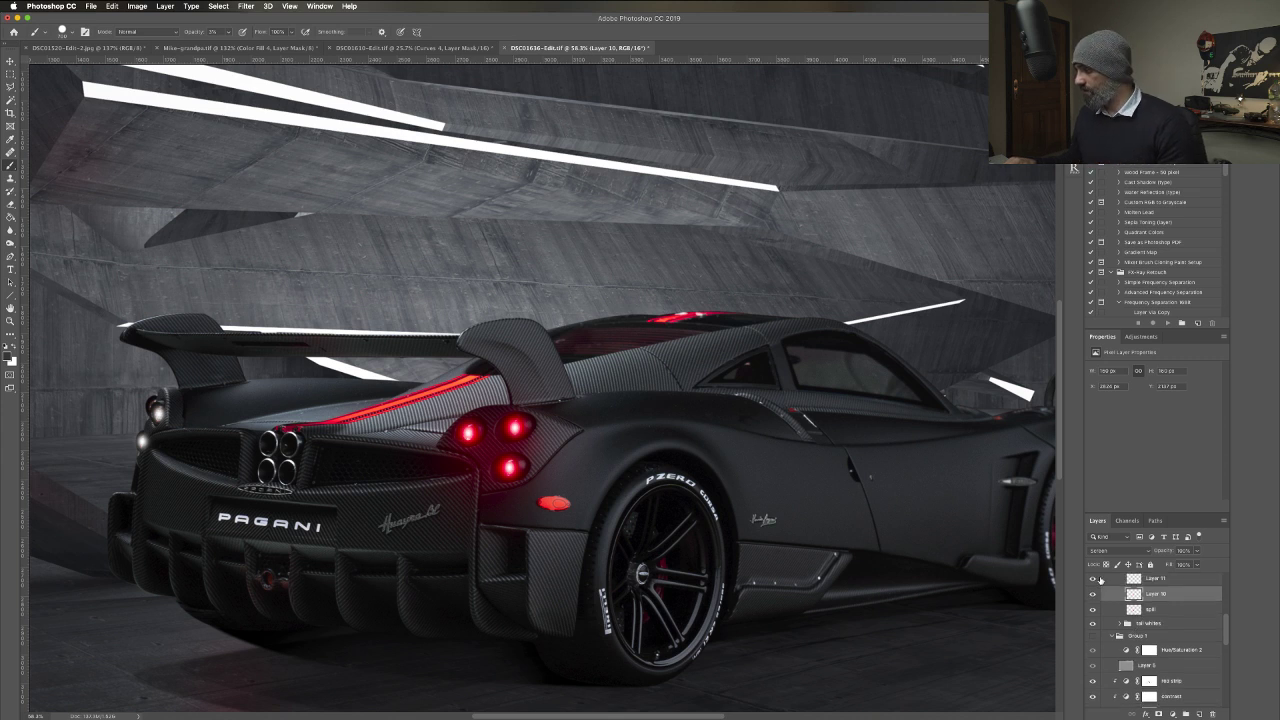
Make the left tail light group and the spill 2 layer visible, and inspect the red glow around the rear.
scroll(1100, 580, up, 3)
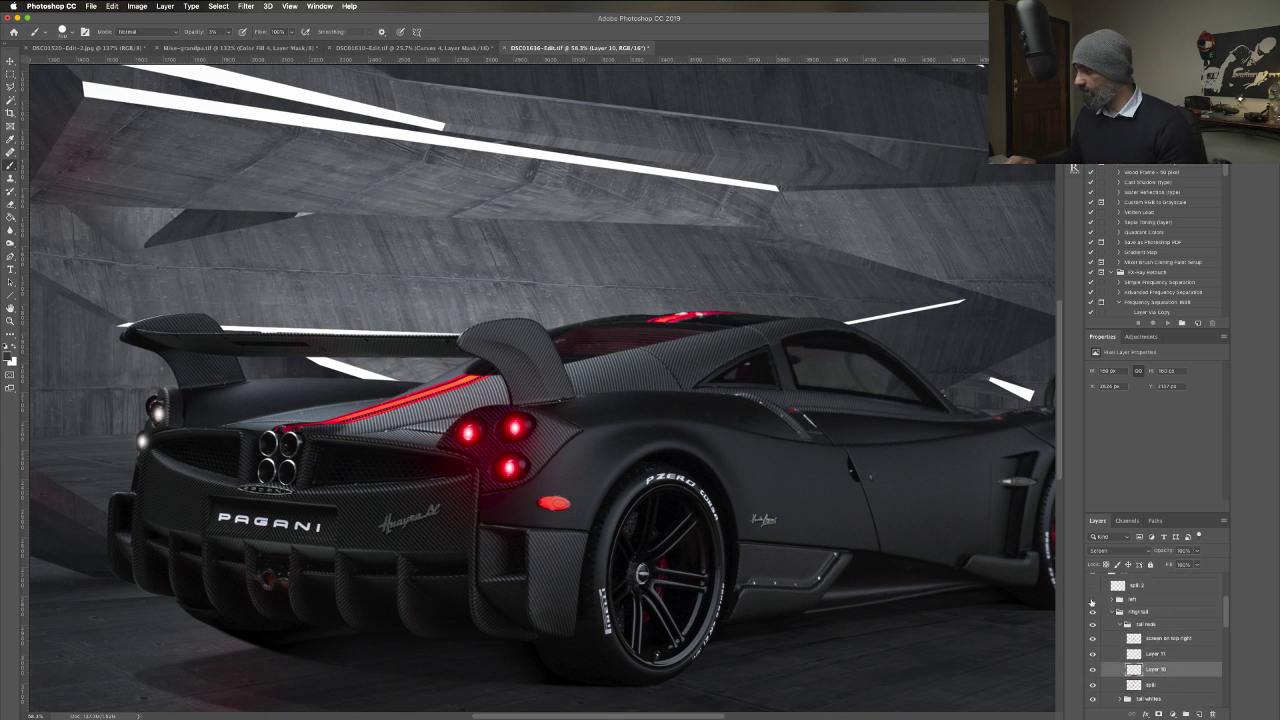
click(1092, 600)
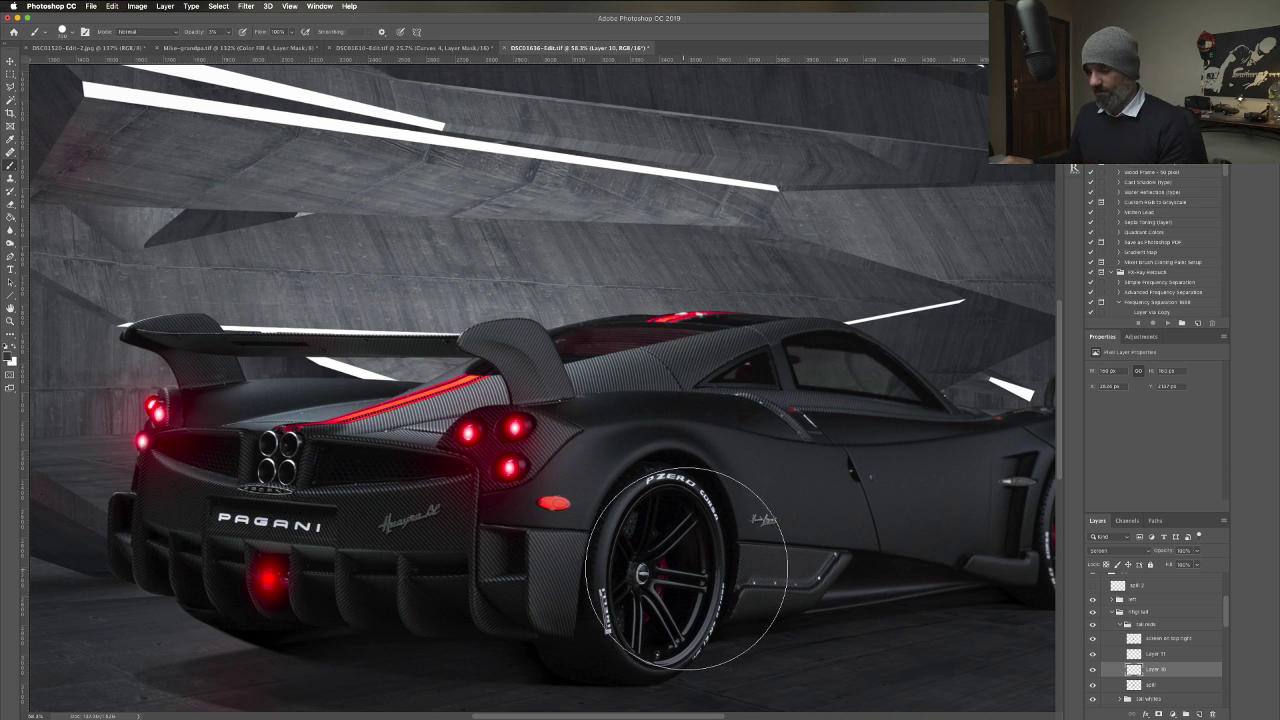
scroll(1104, 600, up, 2)
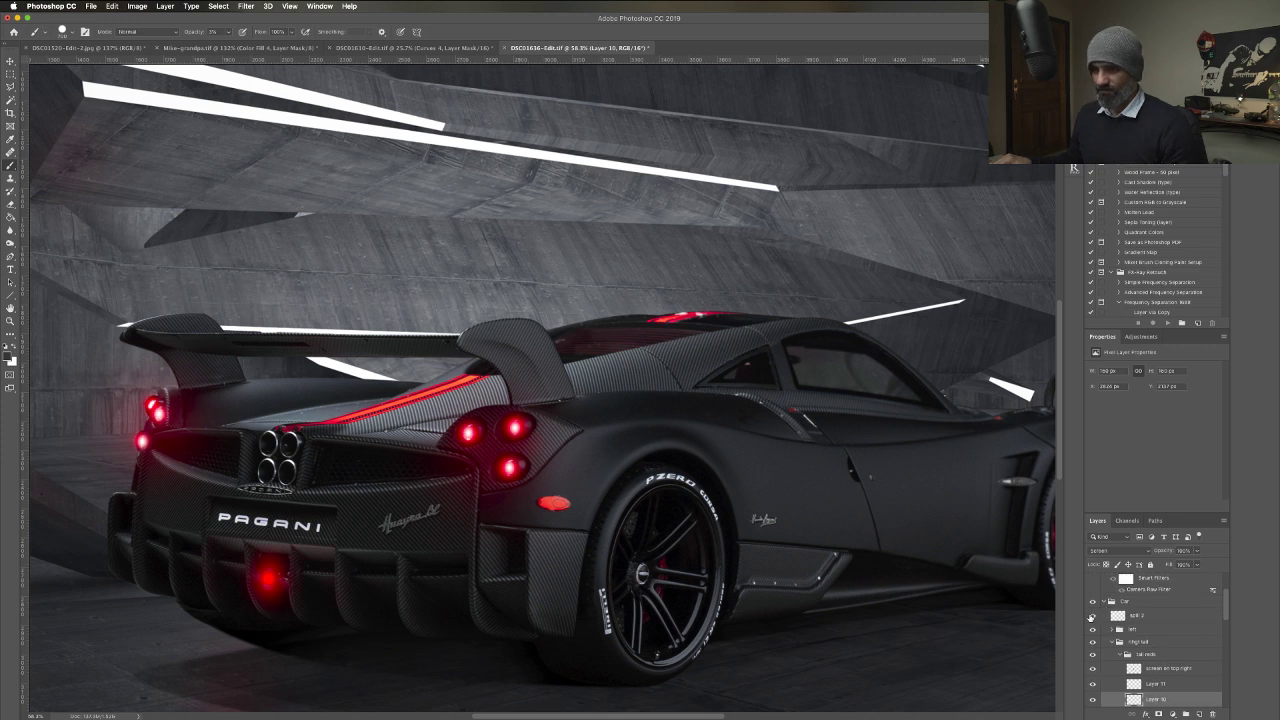
scroll(329, 571, up, 3)
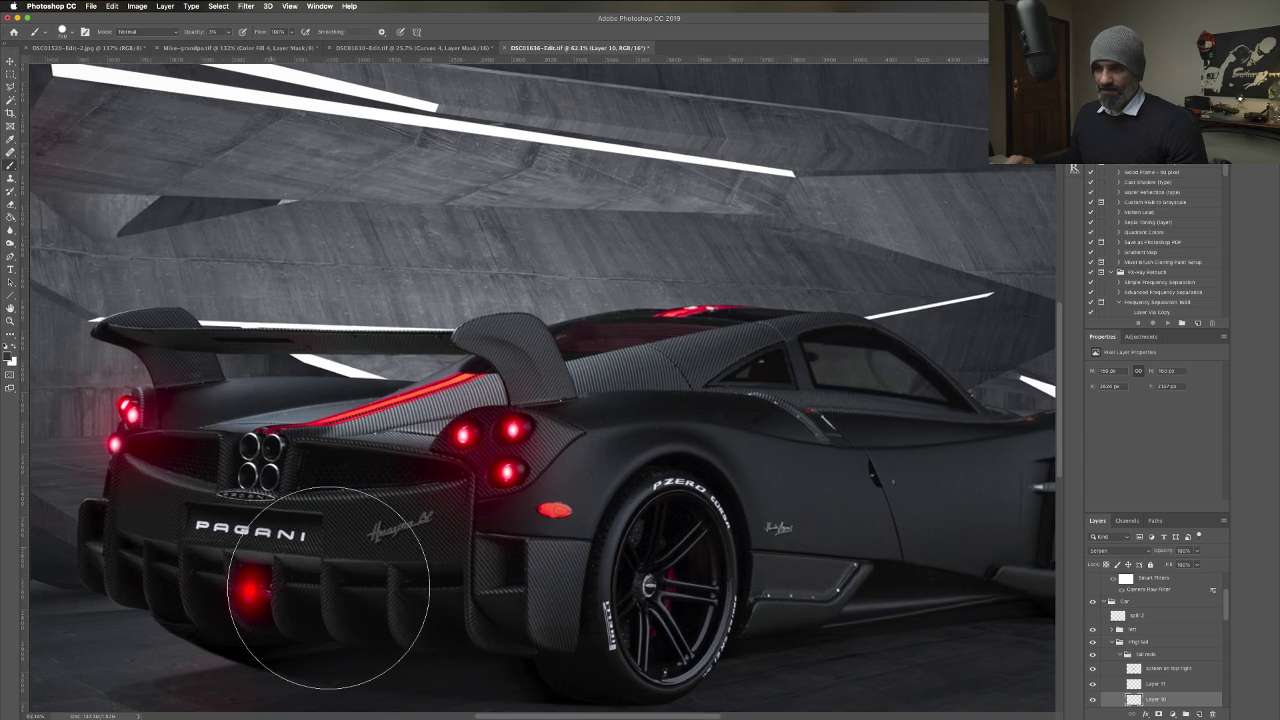
scroll(329, 587, down, 3)
scroll(329, 587, up, 5)
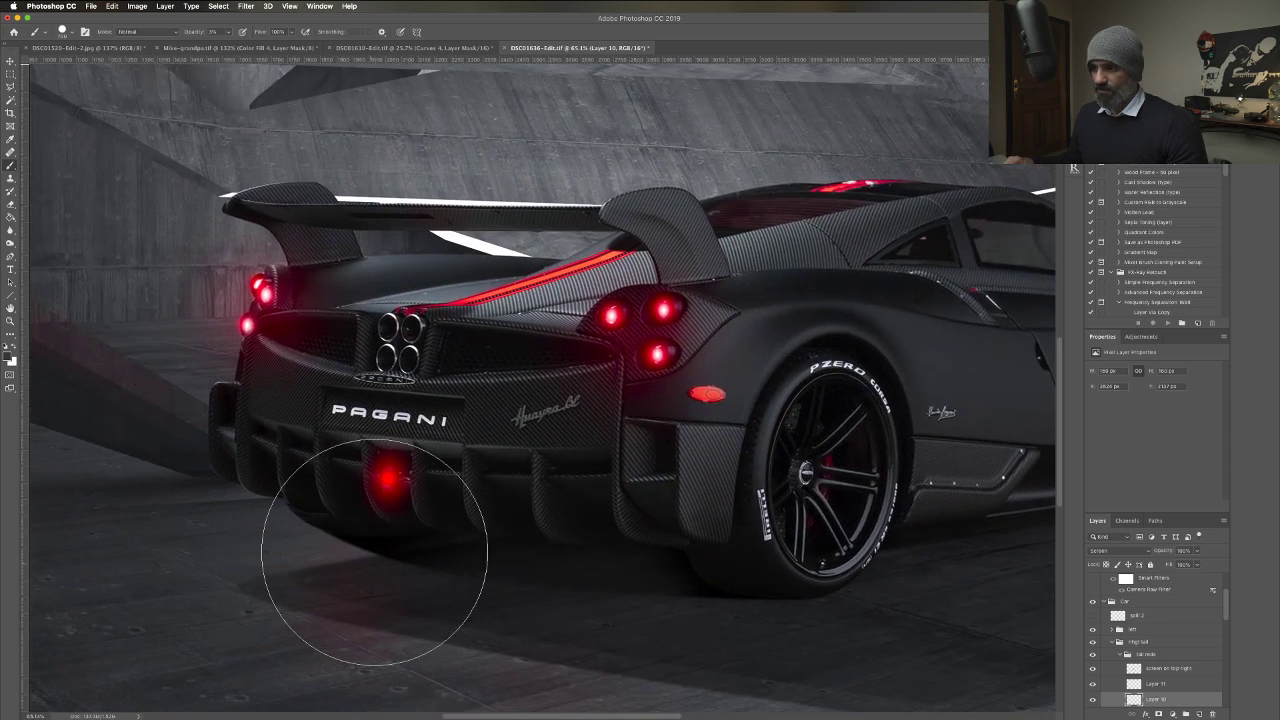
scroll(329, 586, down, 1)
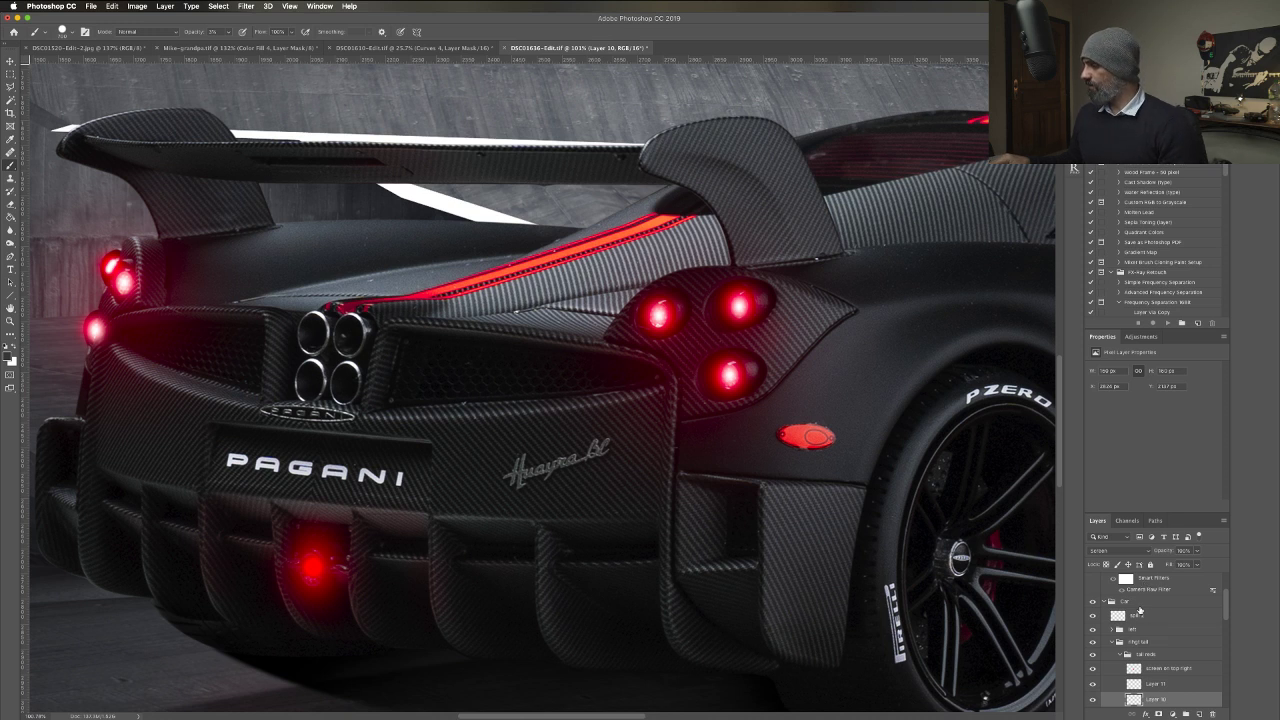
Collapse the Car group and make Layer 25 with its Camera Raw Filter visible, viewing the whole composite.
scroll(1139, 610, up, 3)
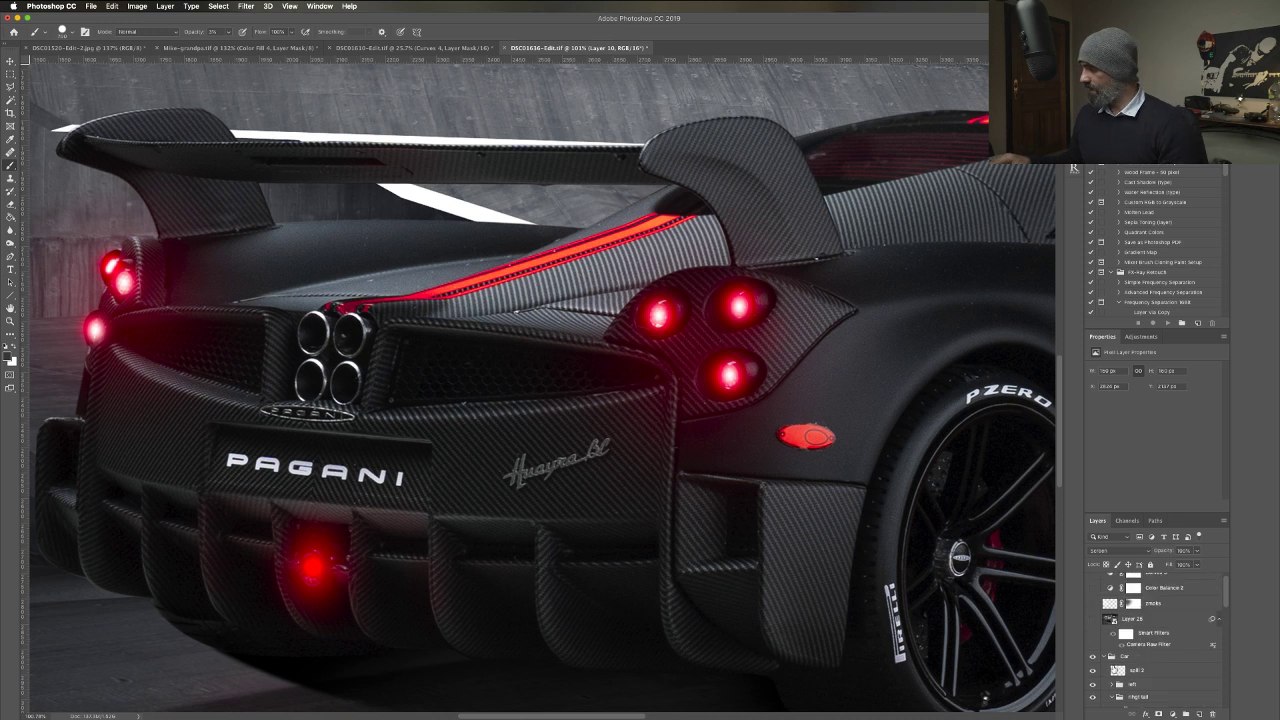
click(1104, 657)
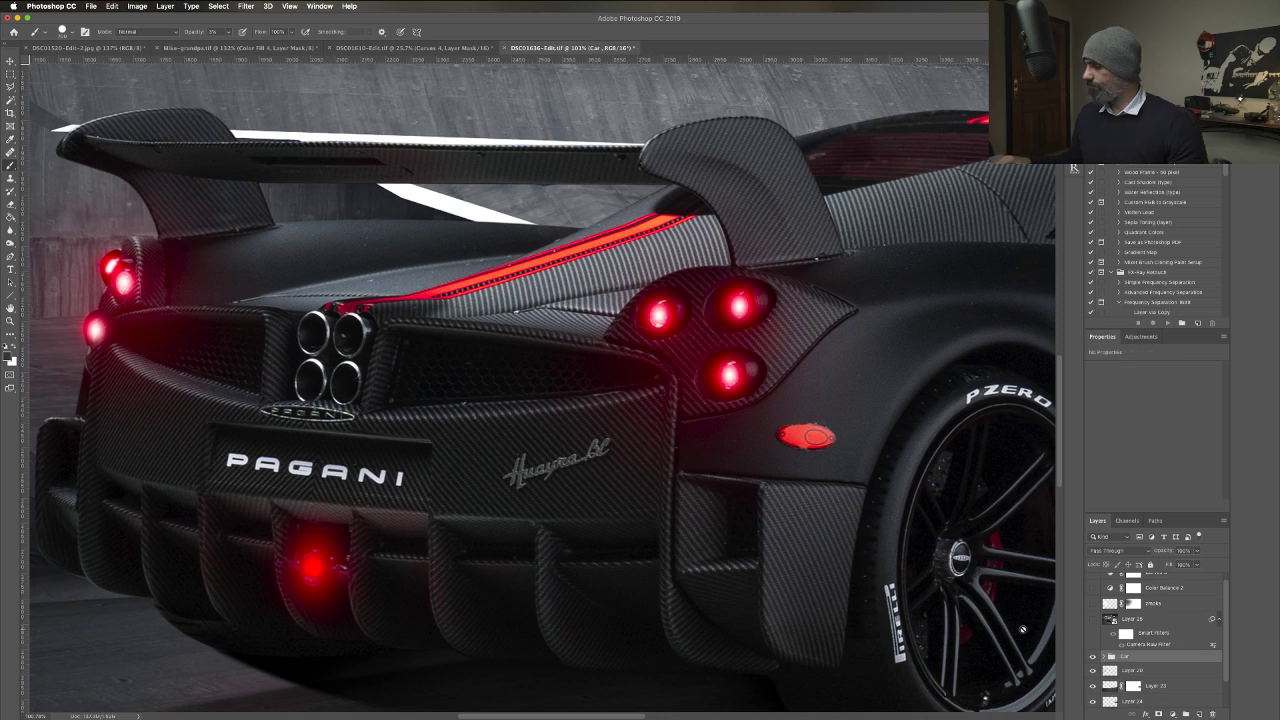
scroll(1024, 630, down, 3)
scroll(1024, 630, down, 4)
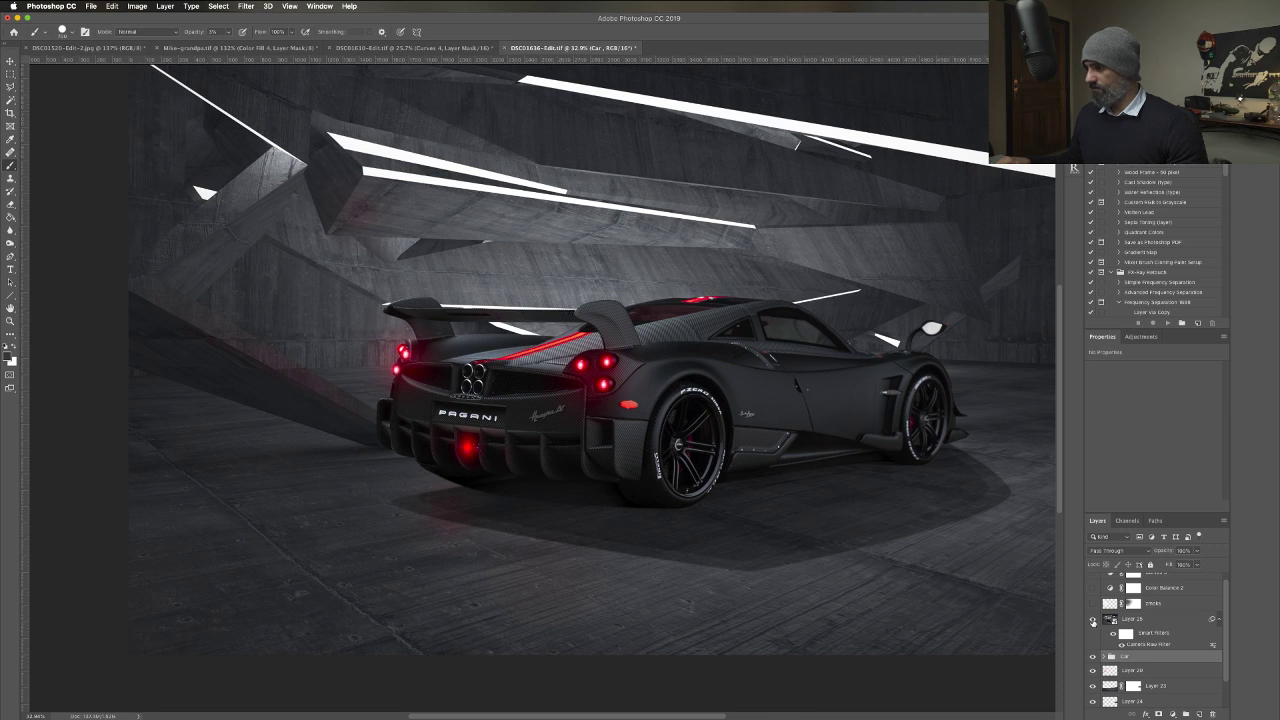
click(1093, 620)
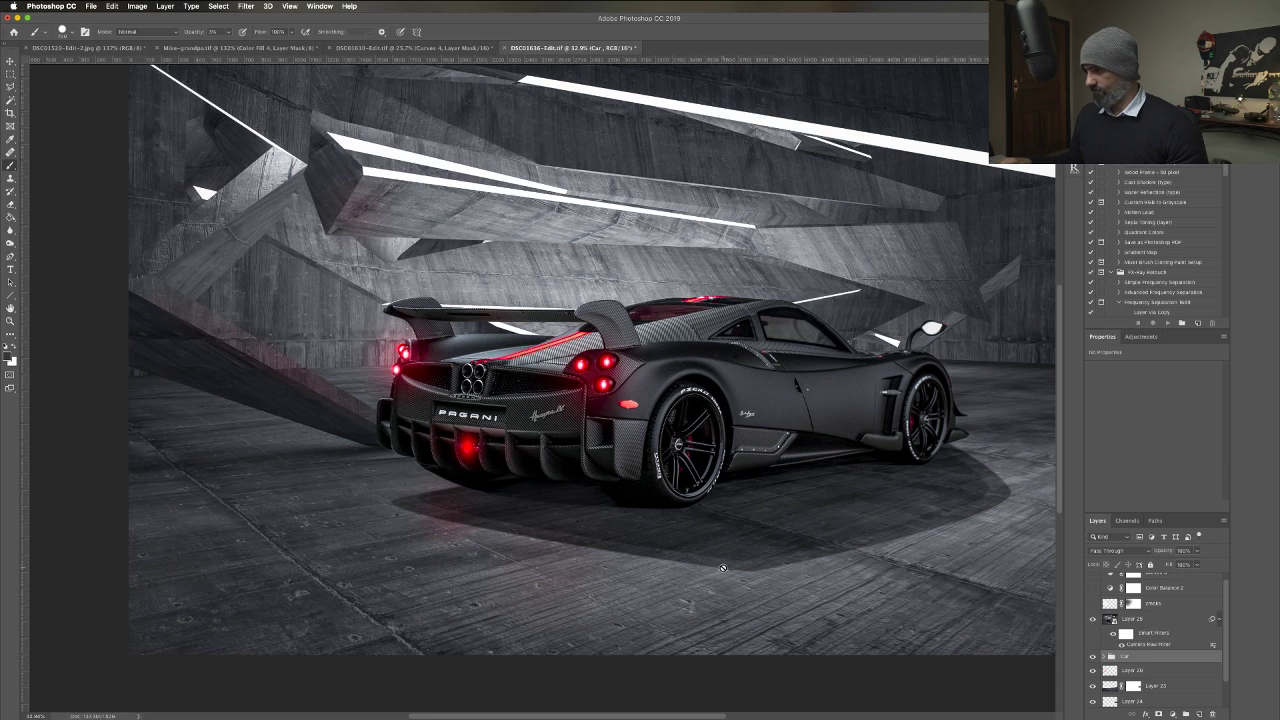
scroll(724, 567, down, 2)
scroll(724, 567, down, 1)
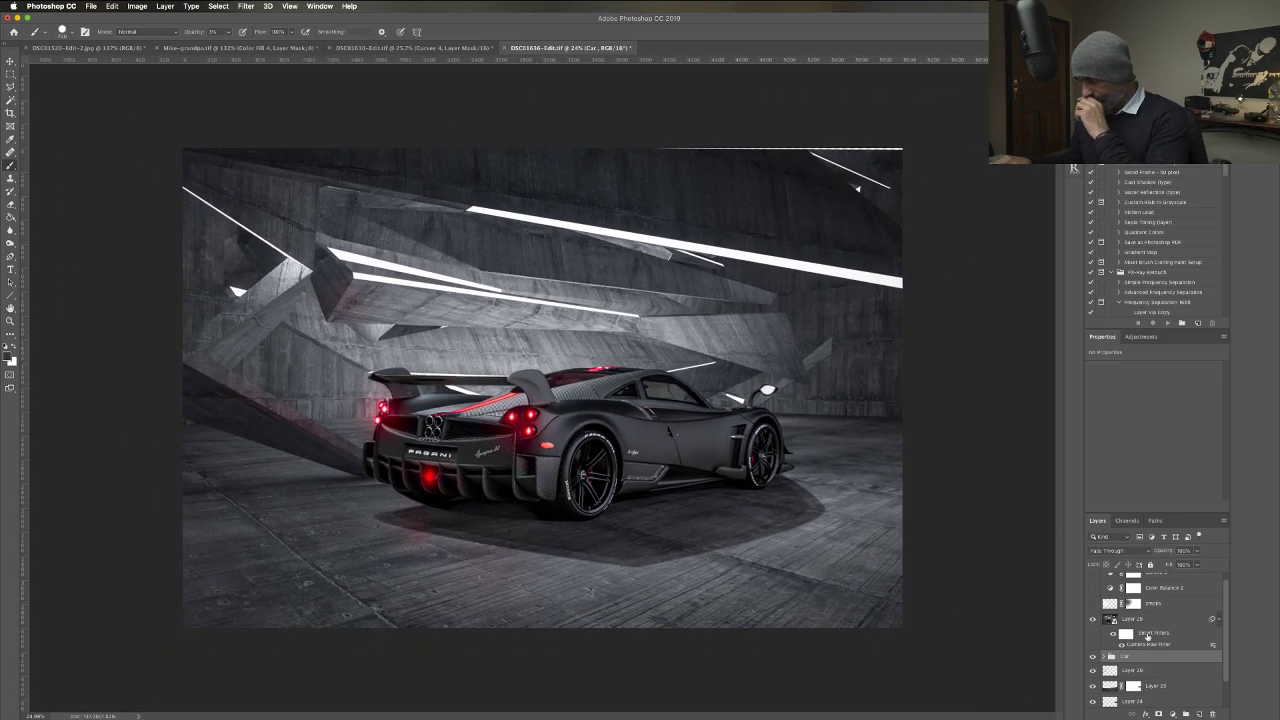
Open the Camera Raw Filter settings of Layer 25 to review the adjustments, and close them without changes.
click(1157, 644)
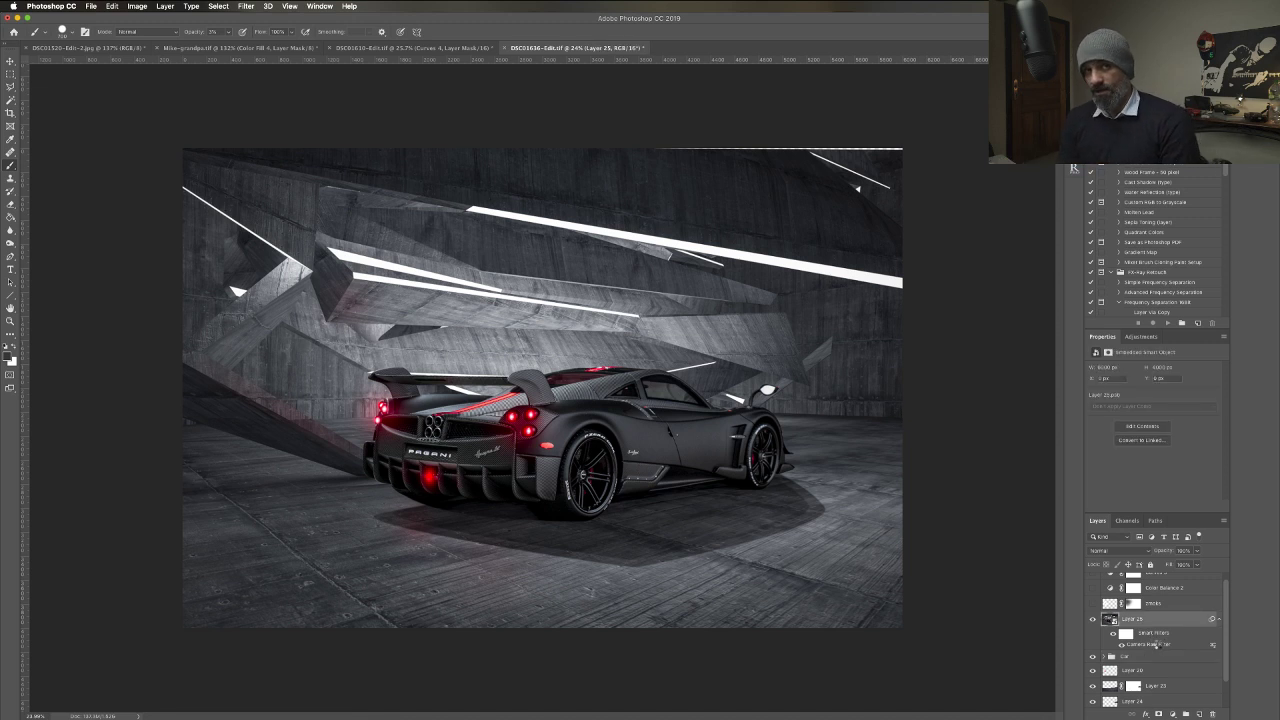
double_click(1158, 645)
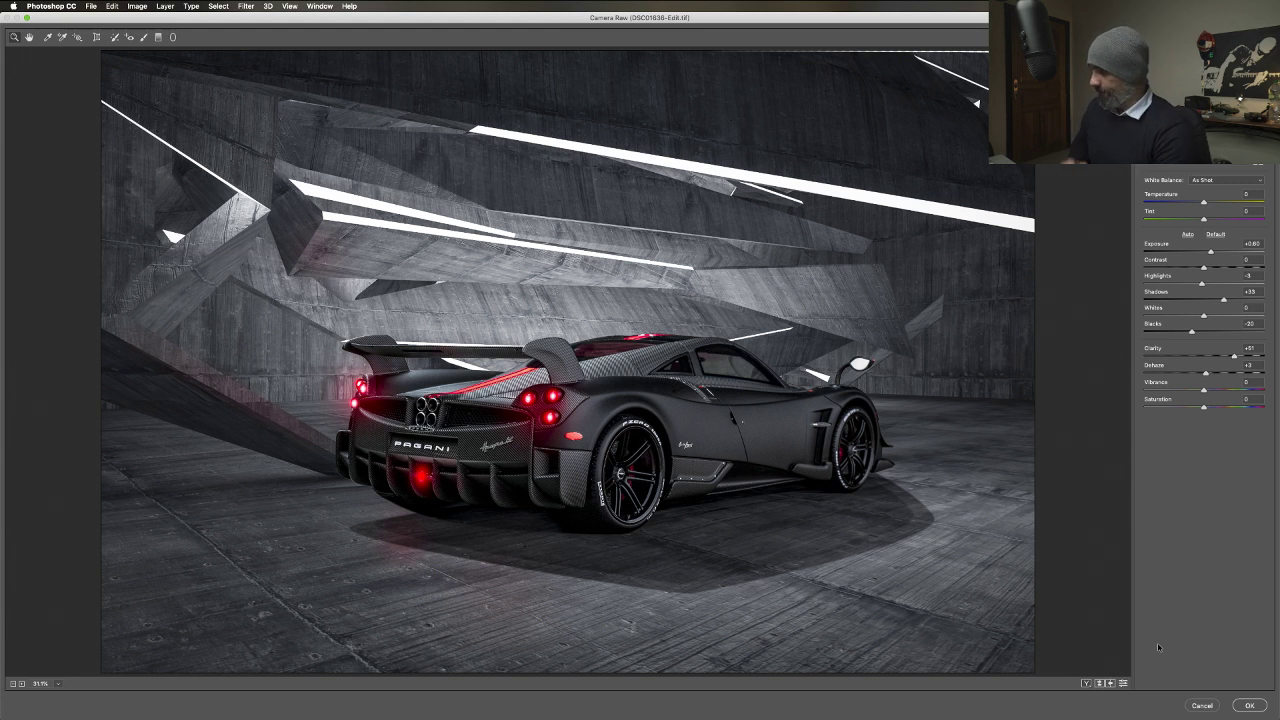
click(1203, 706)
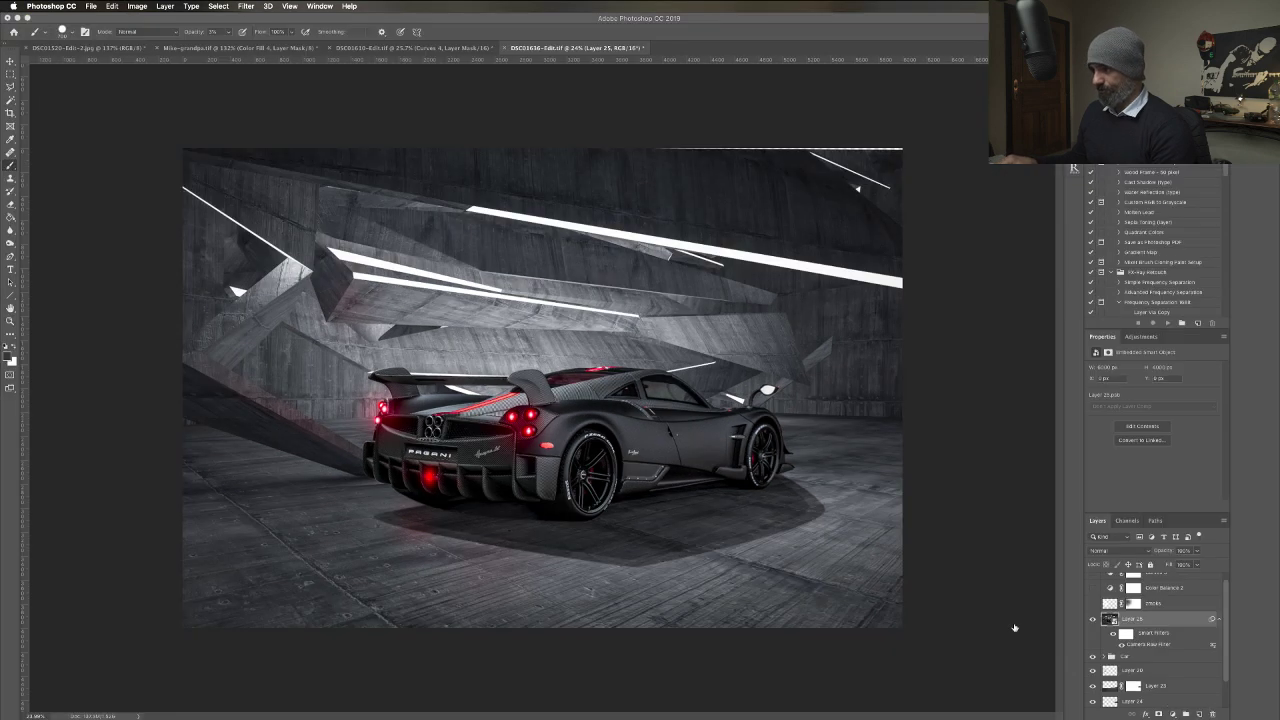
Toggle Layer 25 to compare its effect and check its opacity control, leaving the layer shown at 100% opacity.
click(1092, 621)
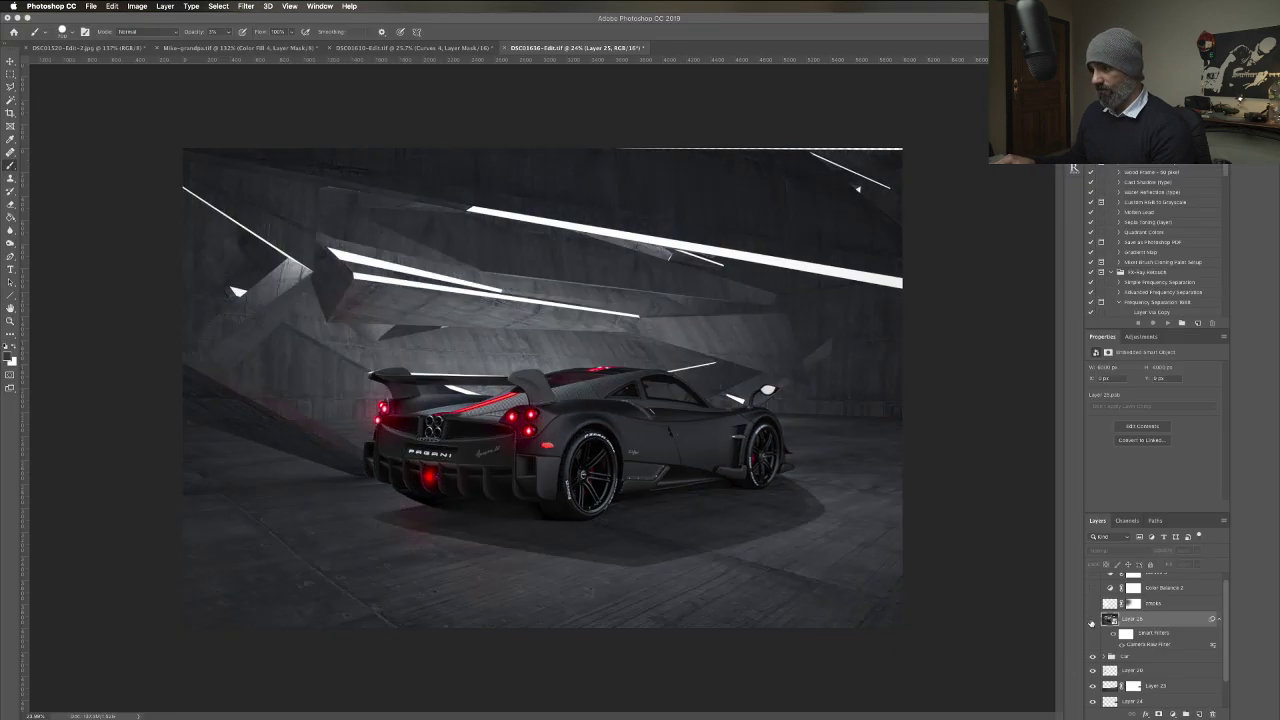
click(1092, 621)
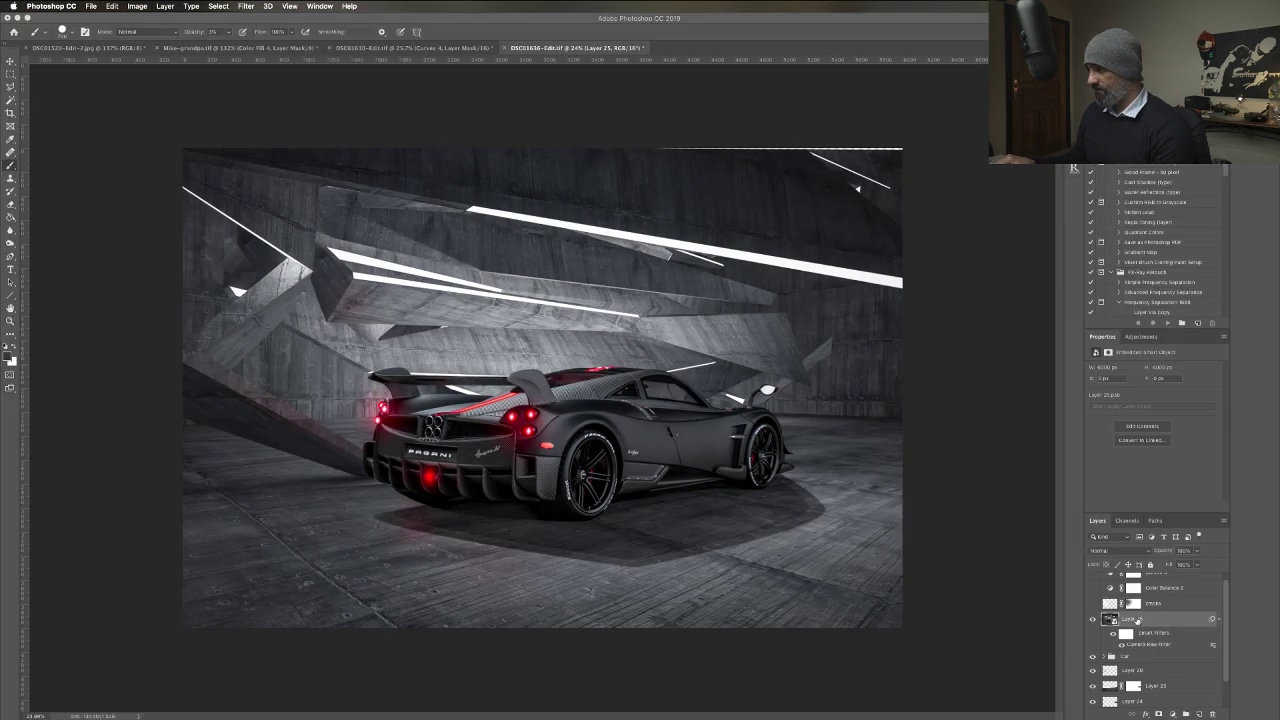
scroll(1125, 613, up, 1)
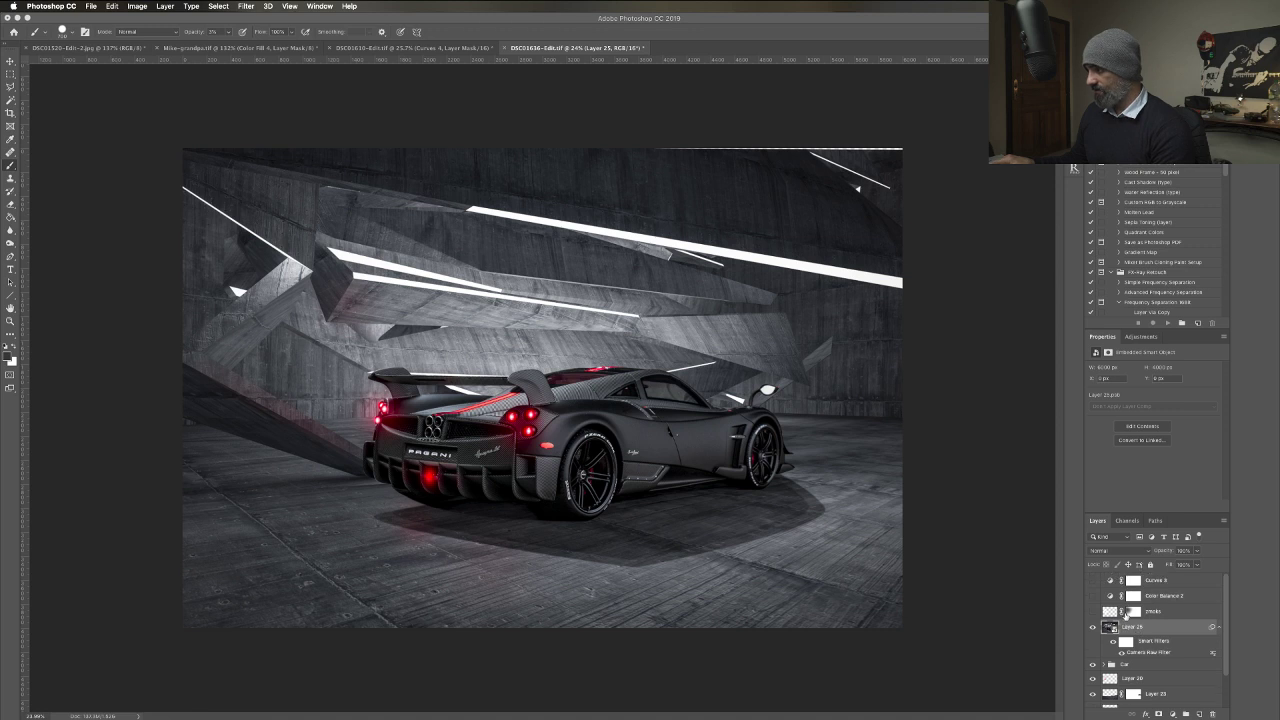
click(1199, 552)
mouse_move(1195, 564)
mouse_down()
mouse_move(1171, 567)
mouse_move(1202, 565)
mouse_up()
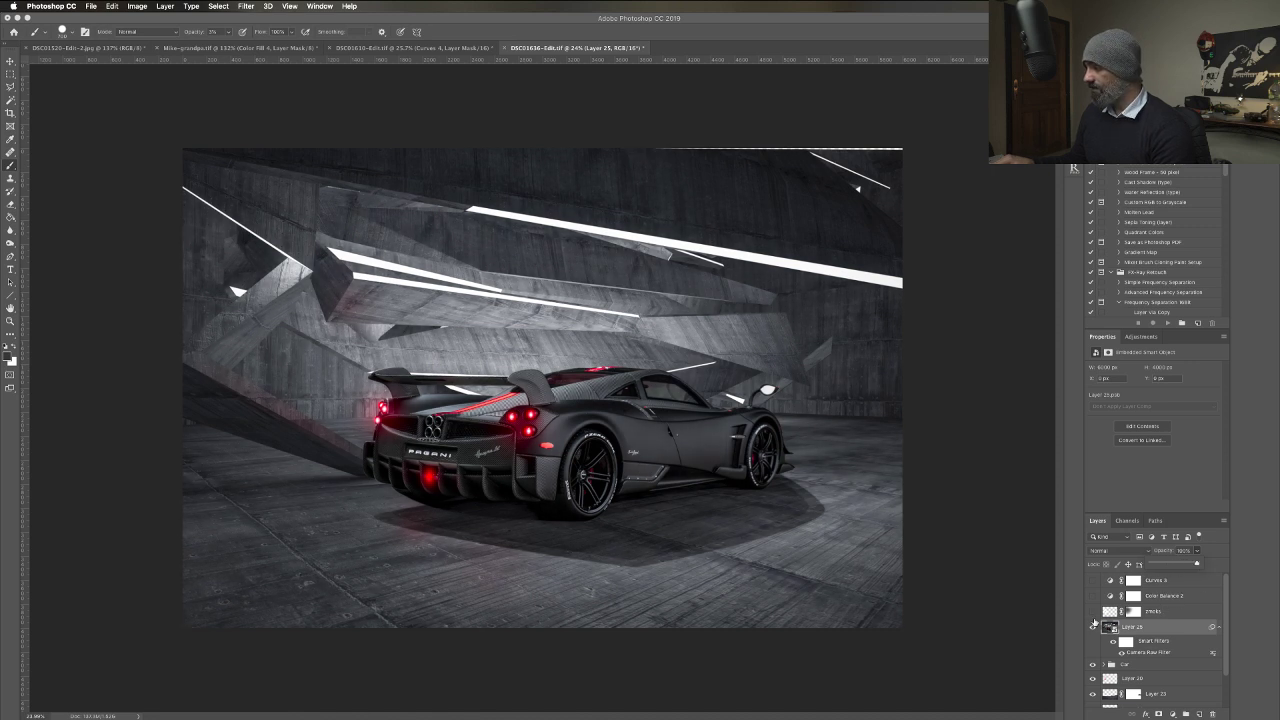
Make the smoke and Color Balance 2 layers visible, and preview Curves 3 briefly, leaving it hidden.
click(1092, 612)
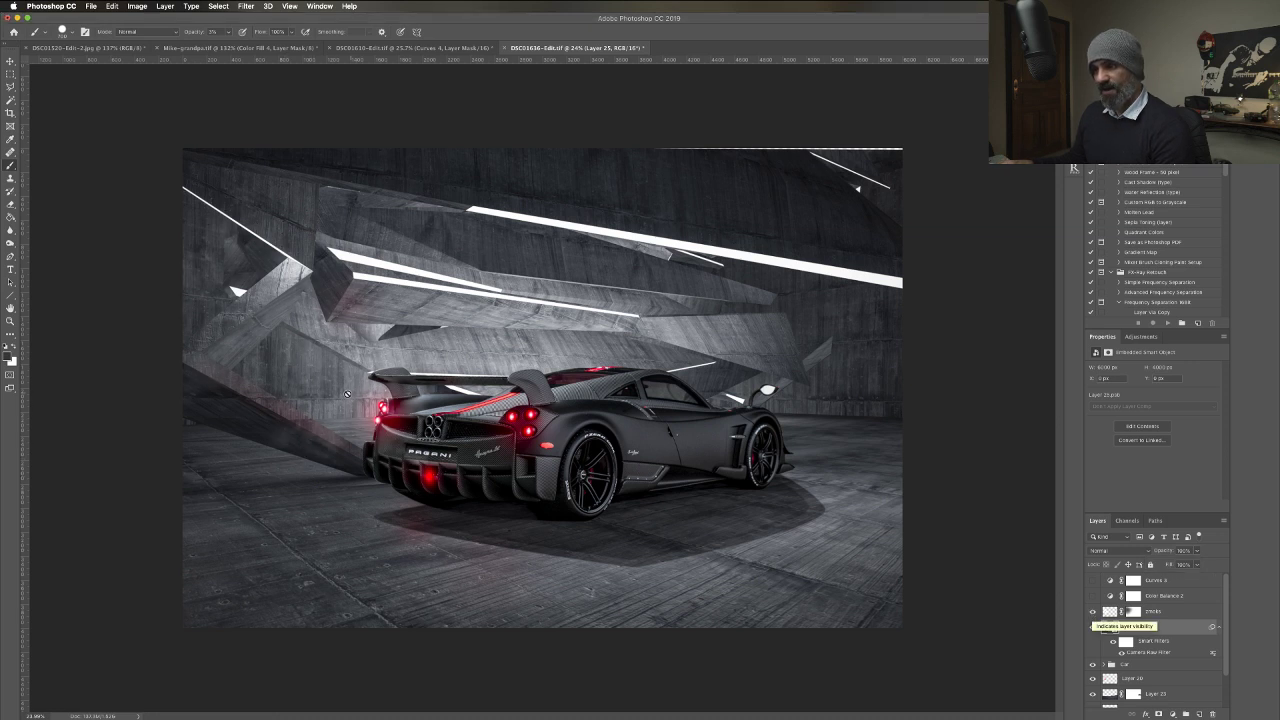
click(1112, 615)
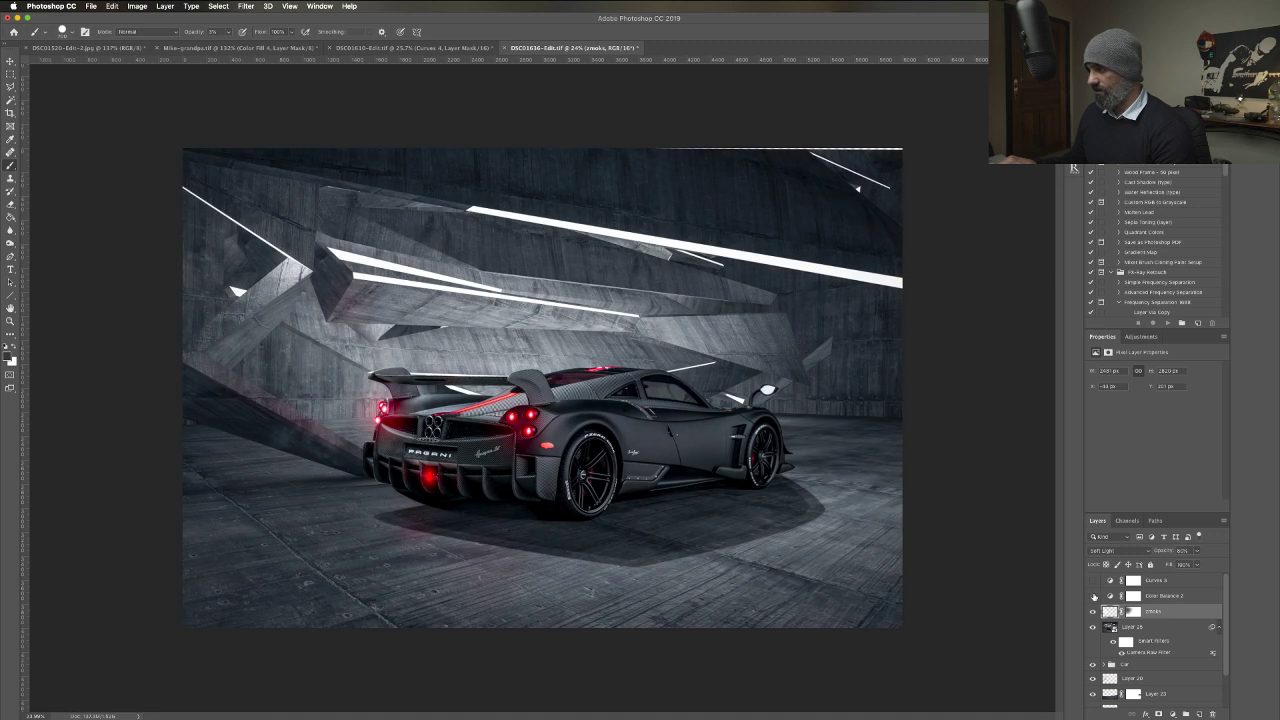
click(1093, 596)
click(1093, 581)
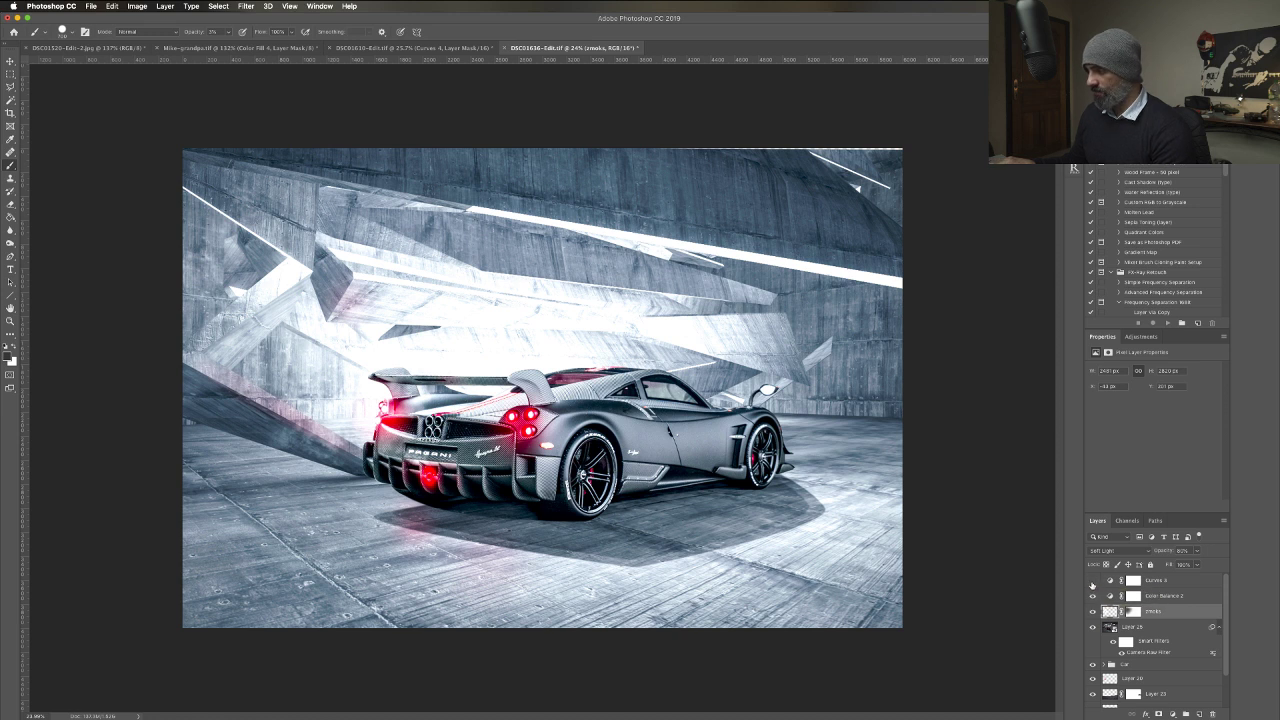
click(1093, 582)
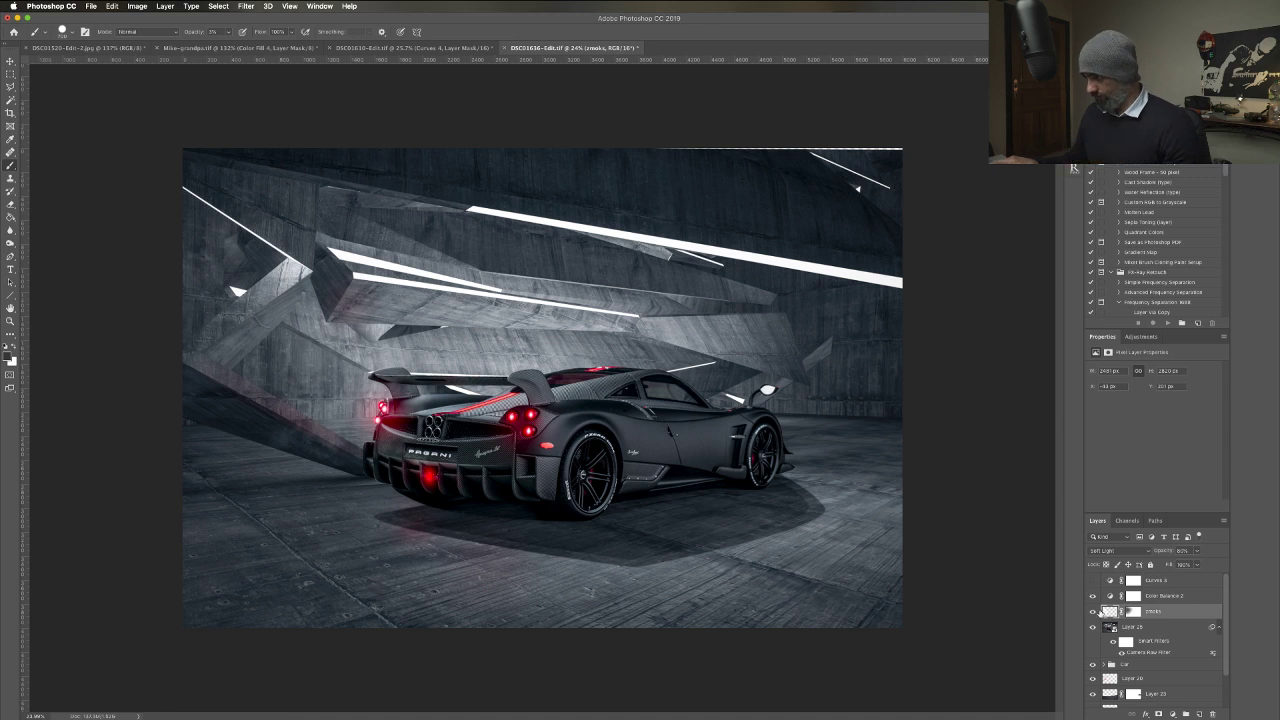
Hide Layer 25, expand the Car group and disable the layer mask of Background copy to reveal the original photo.
scroll(1100, 612, down, 2)
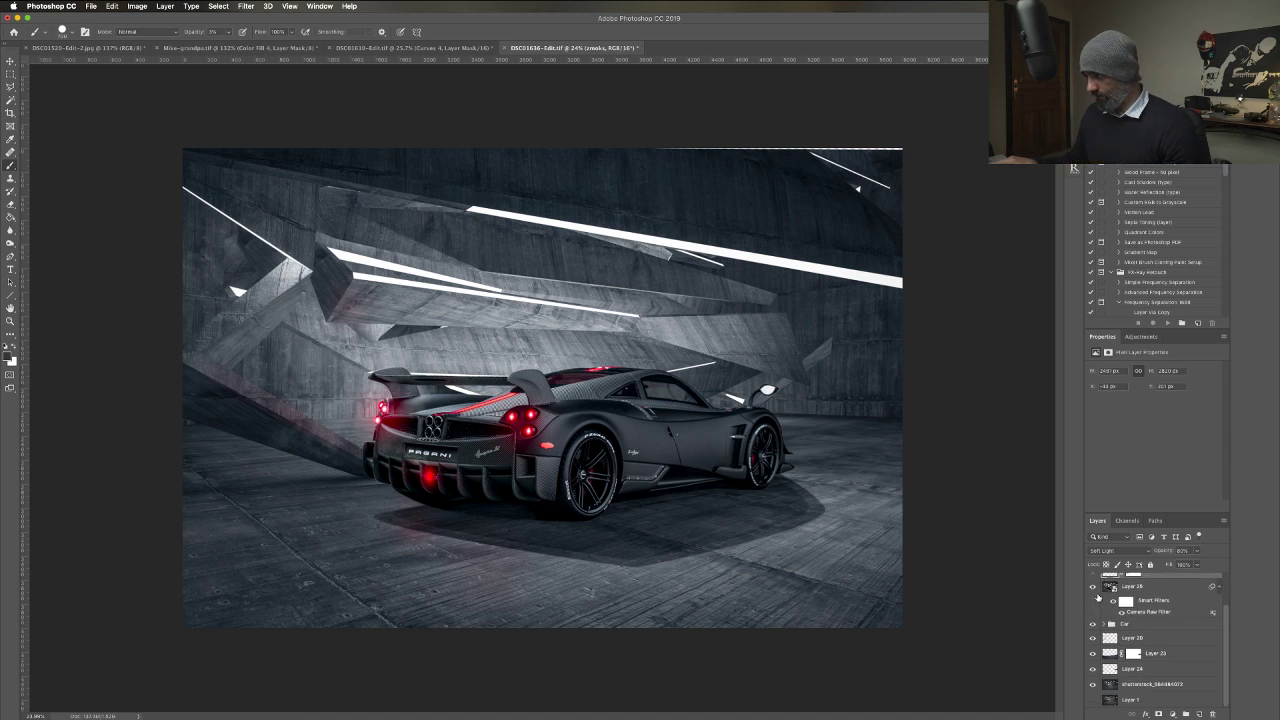
click(1092, 587)
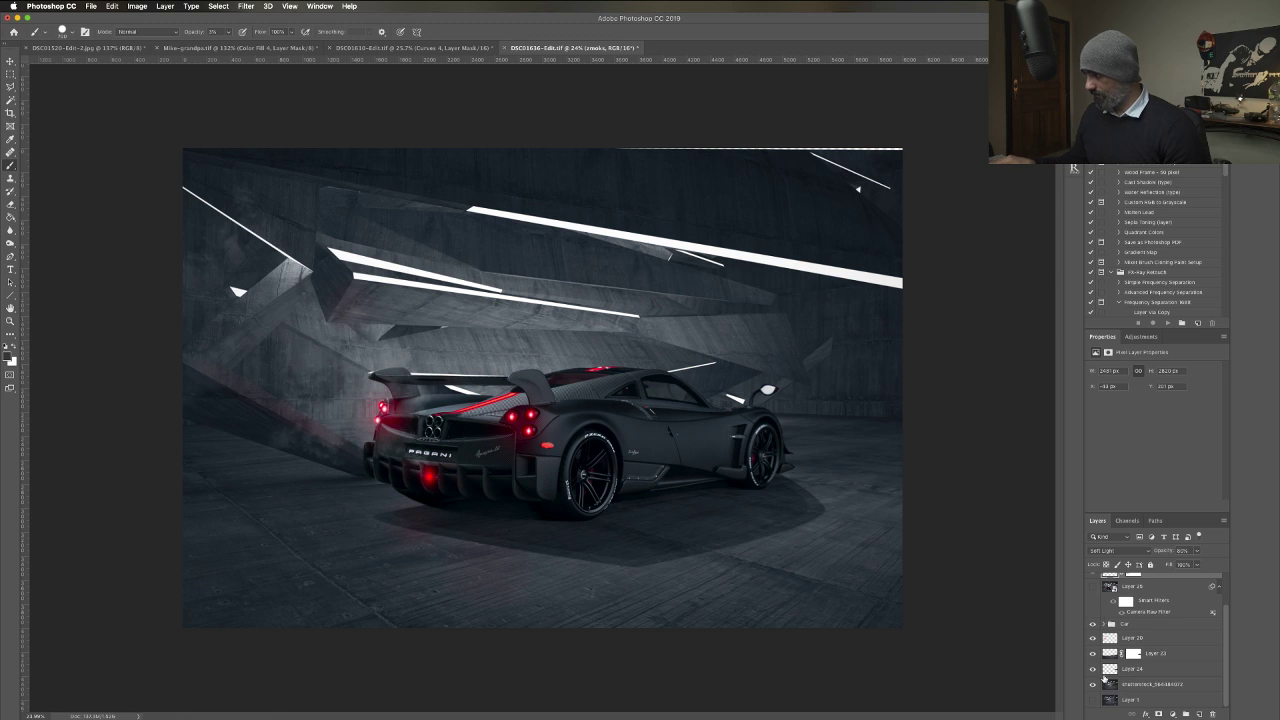
click(1104, 624)
scroll(1106, 630, down, 5)
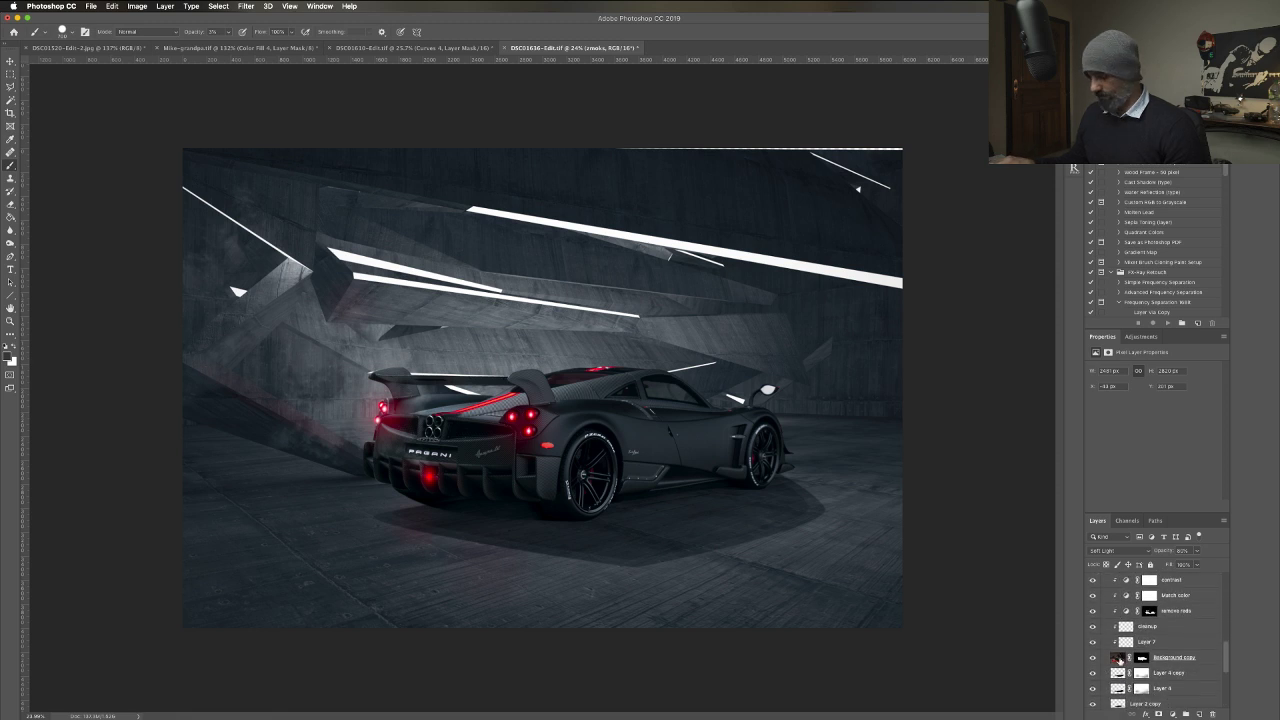
shift+click(1142, 658)
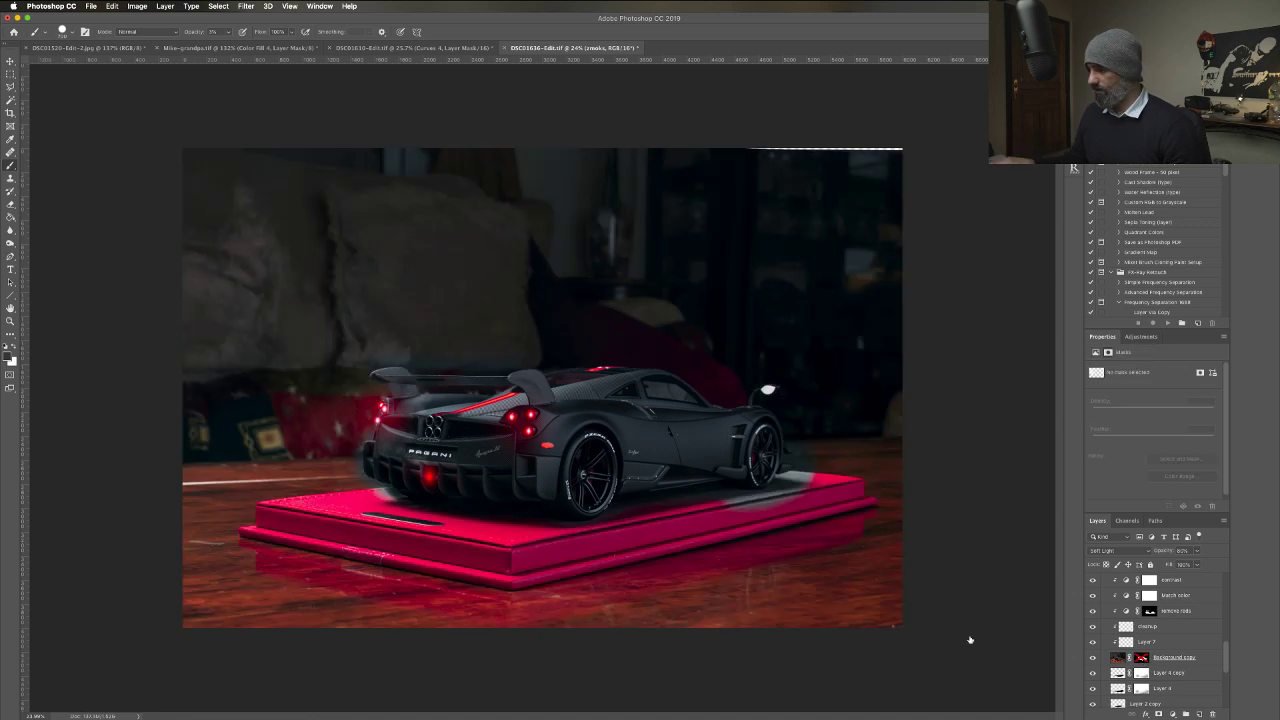
Show Curves 3 over the unmasked photo, select it to inspect its curve, and hide it again.
scroll(1117, 622, up, 5)
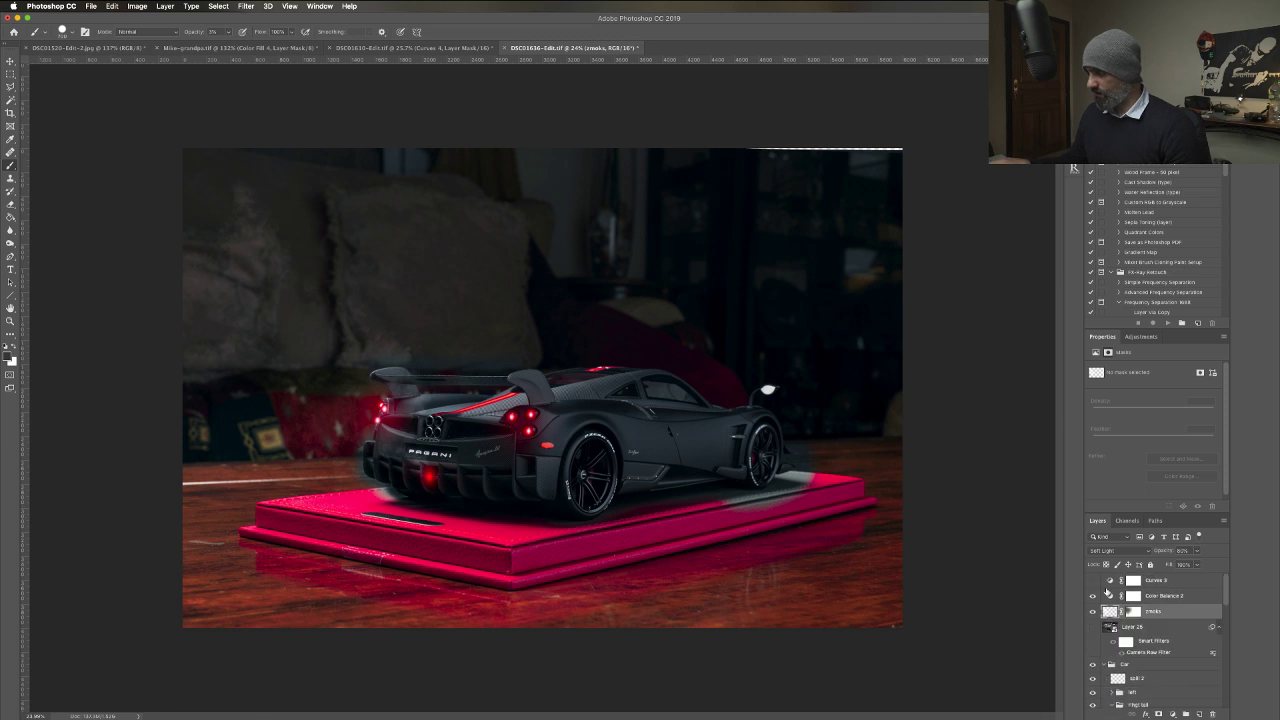
click(1093, 581)
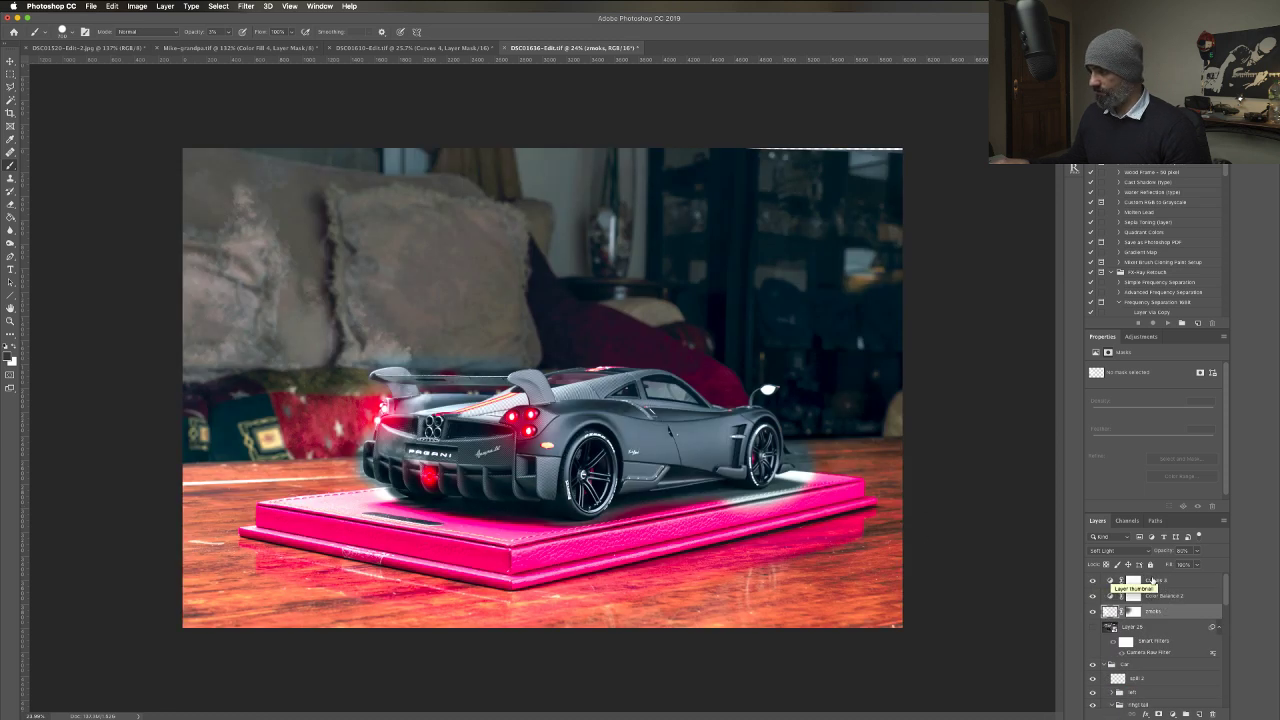
click(1151, 582)
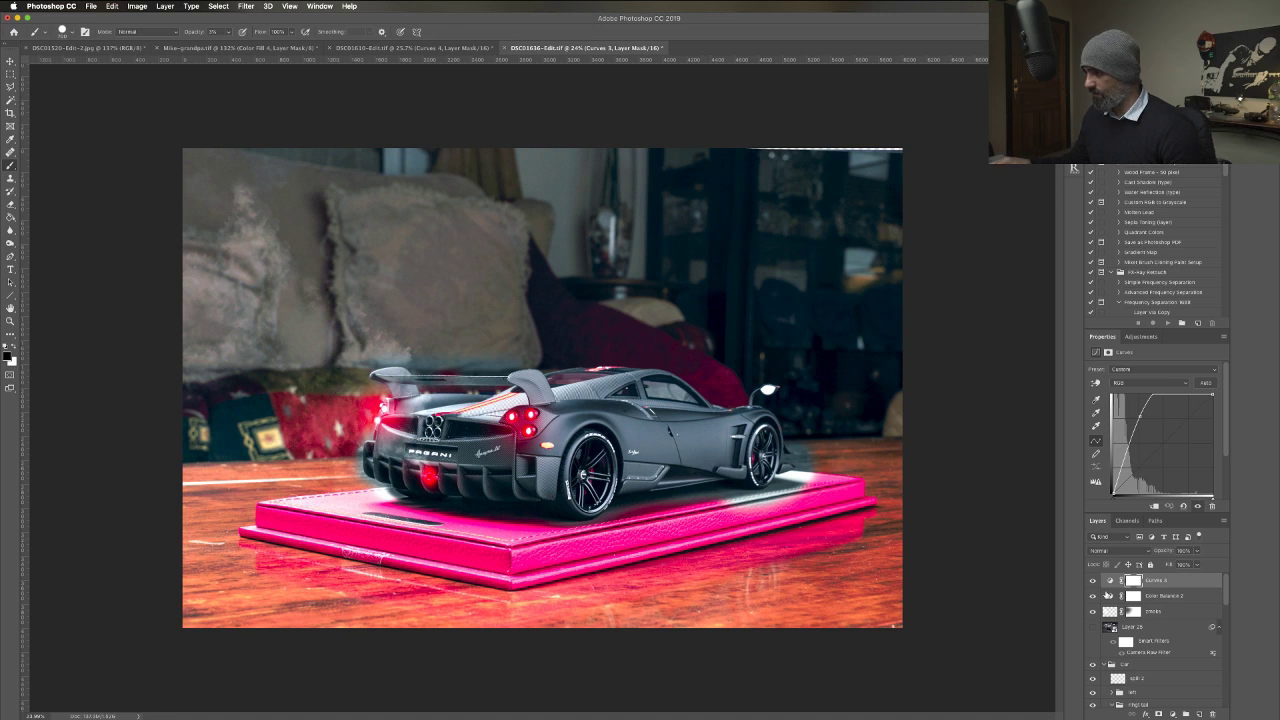
click(1092, 582)
Toggle Group 1 inside the Car group to compare the image without it, leaving it shown.
scroll(1133, 619, down, 5)
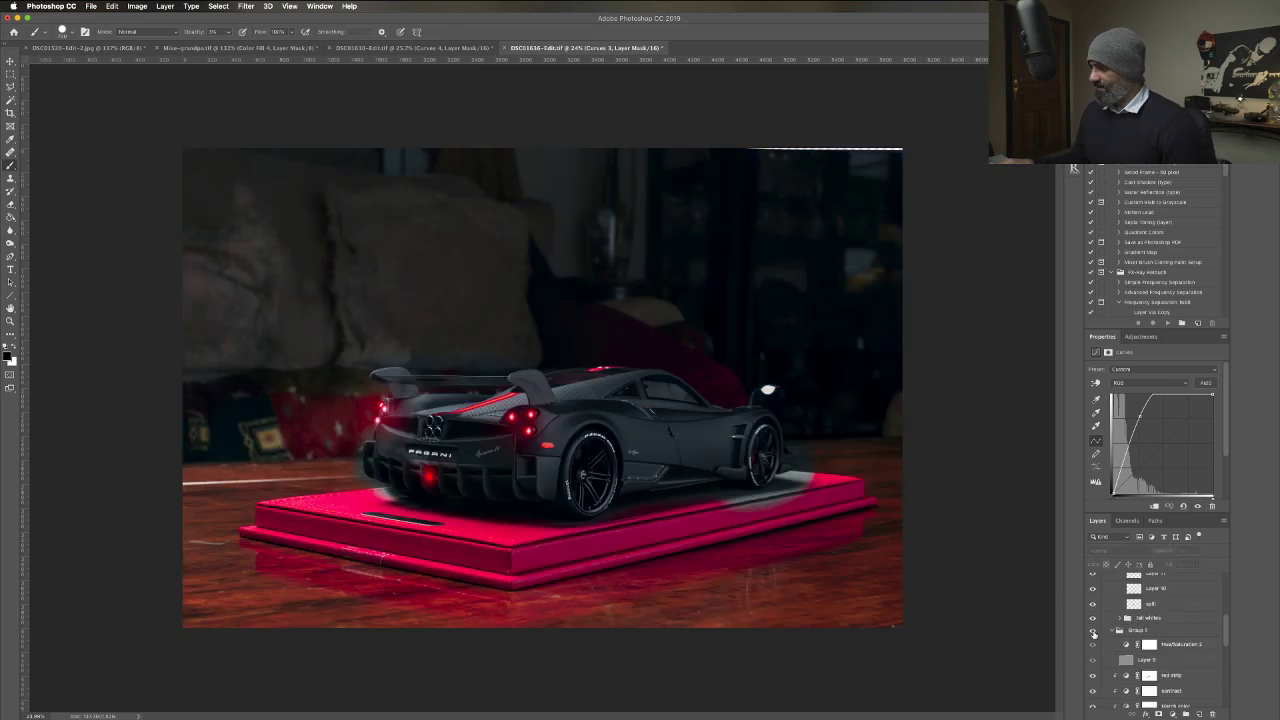
click(1092, 631)
click(1092, 632)
scroll(1093, 634, up, 4)
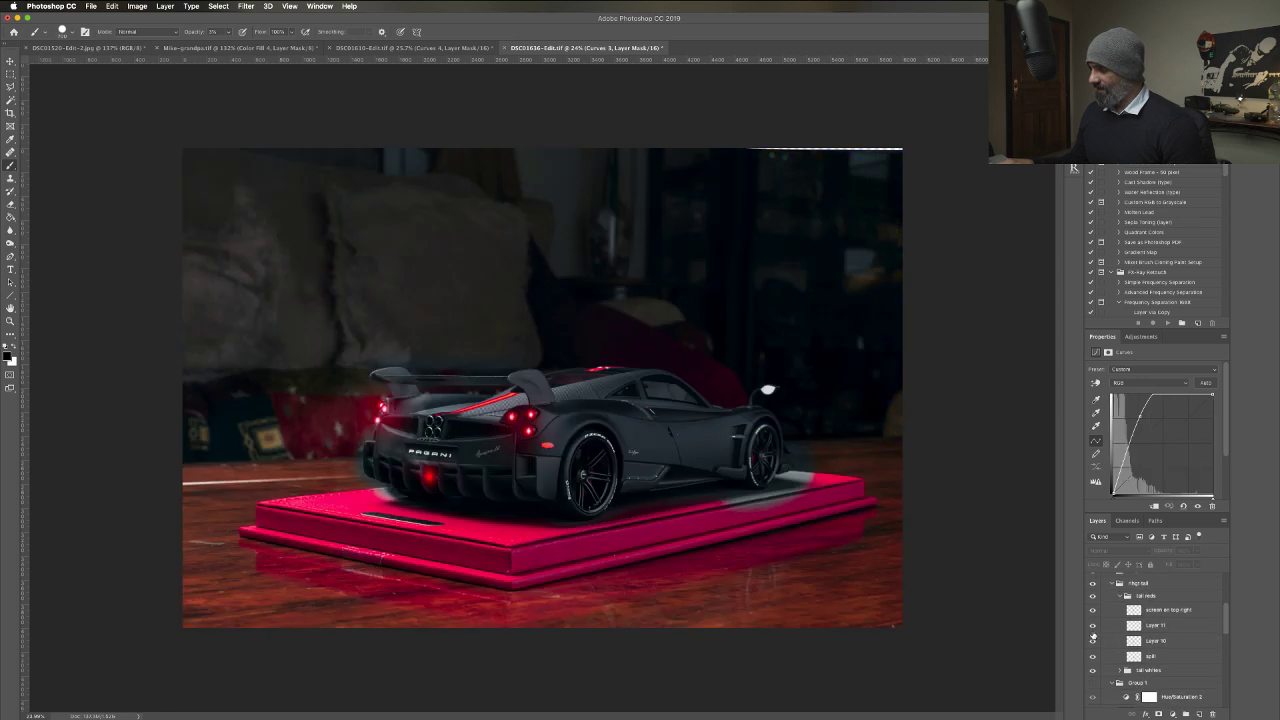
Show the smart-object layer with the Camera Raw filter again to display the graded composite.
scroll(1093, 634, up, 2)
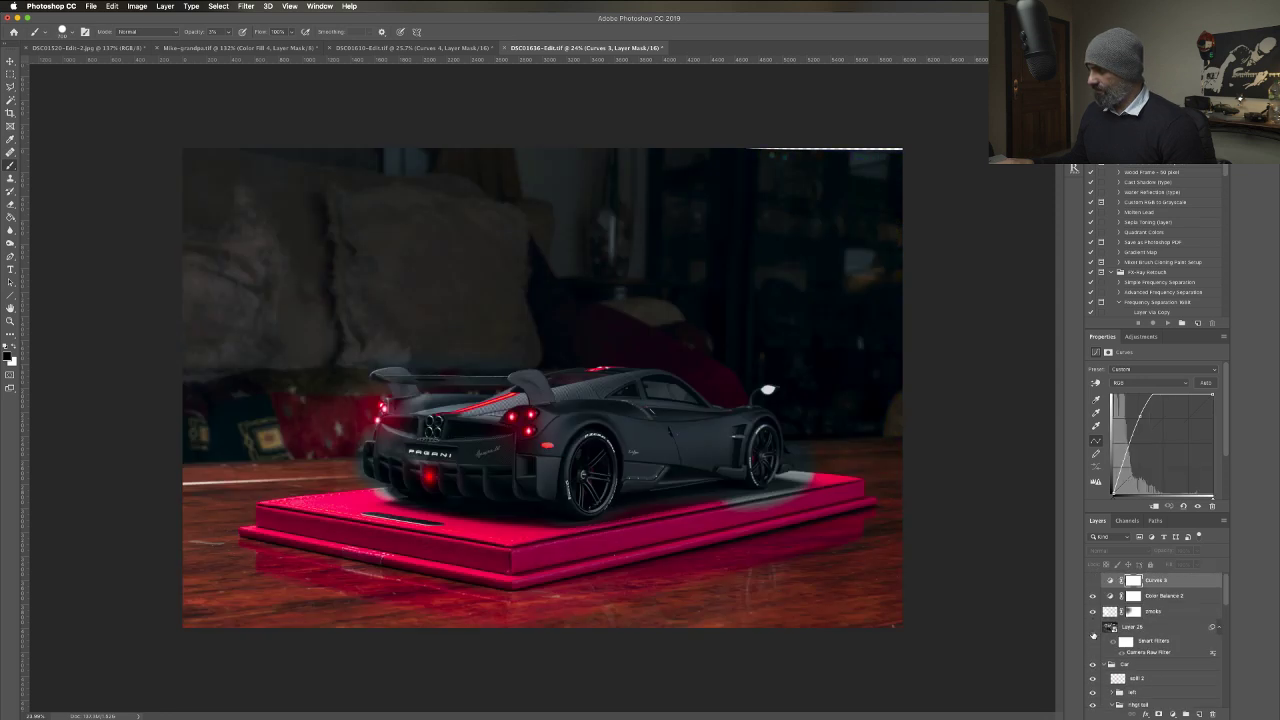
click(1093, 627)
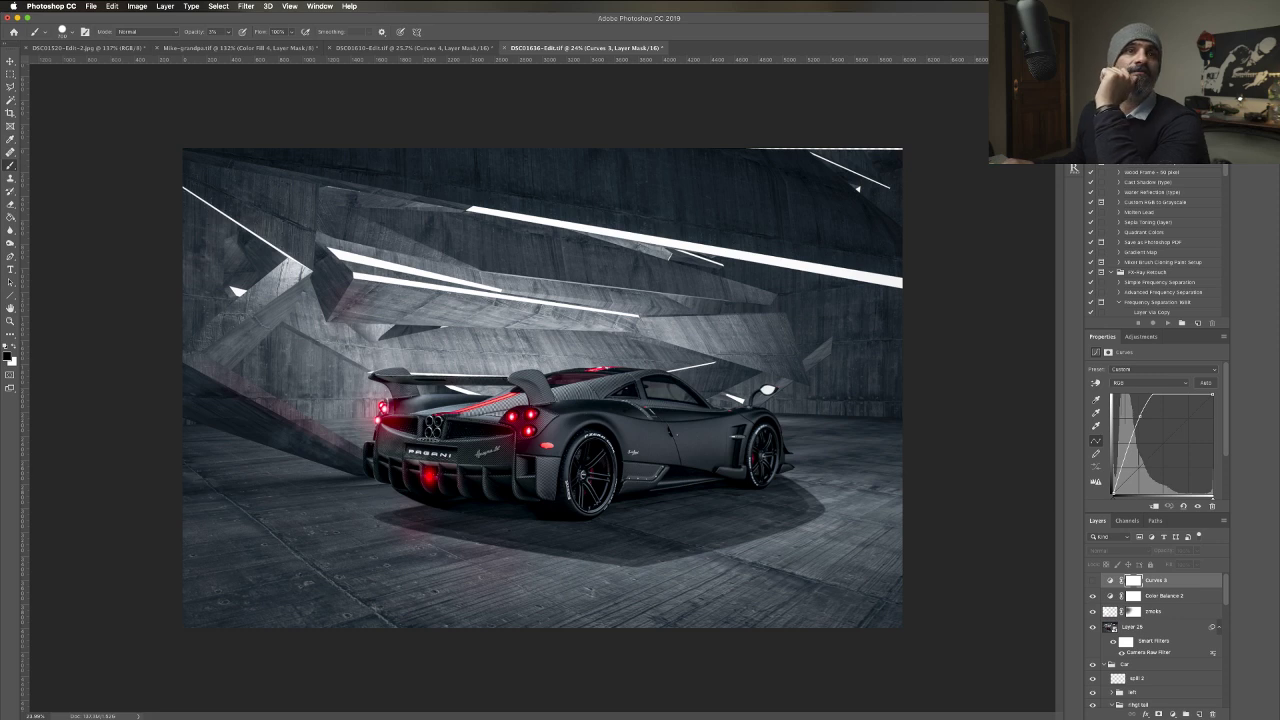
drag(555, 460, 631, 134)
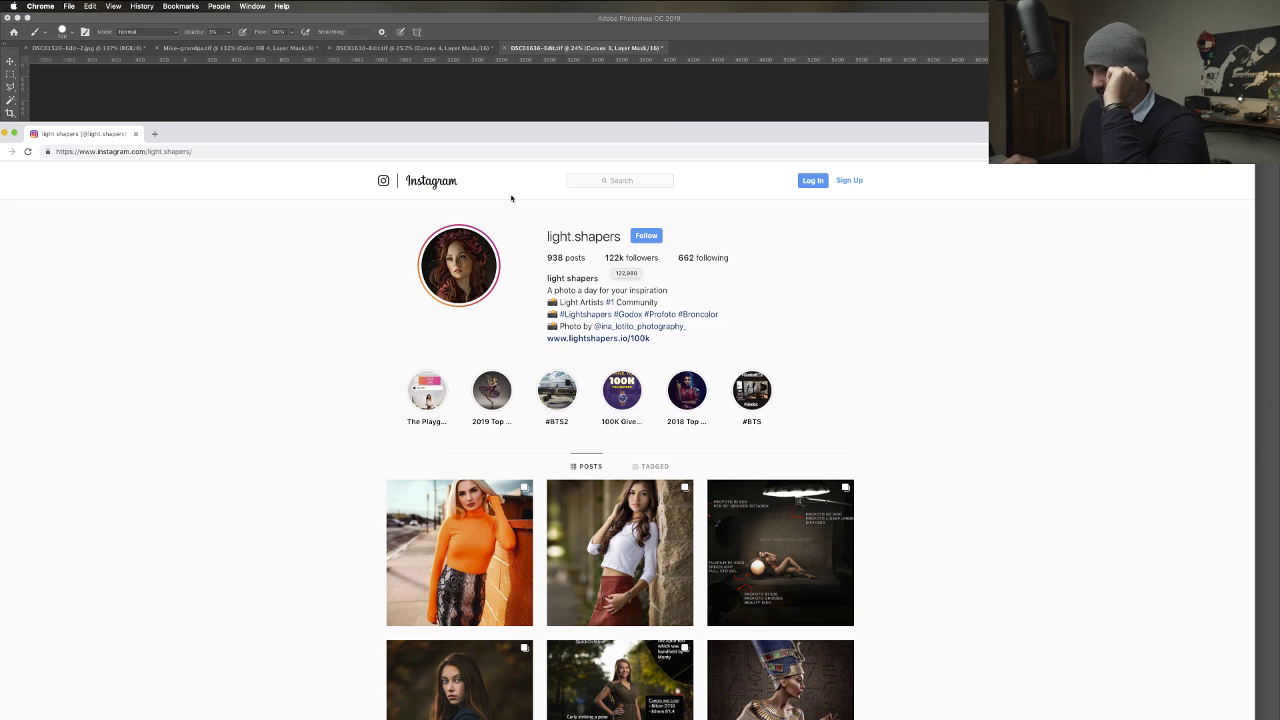
click(452, 152)
key(Return)
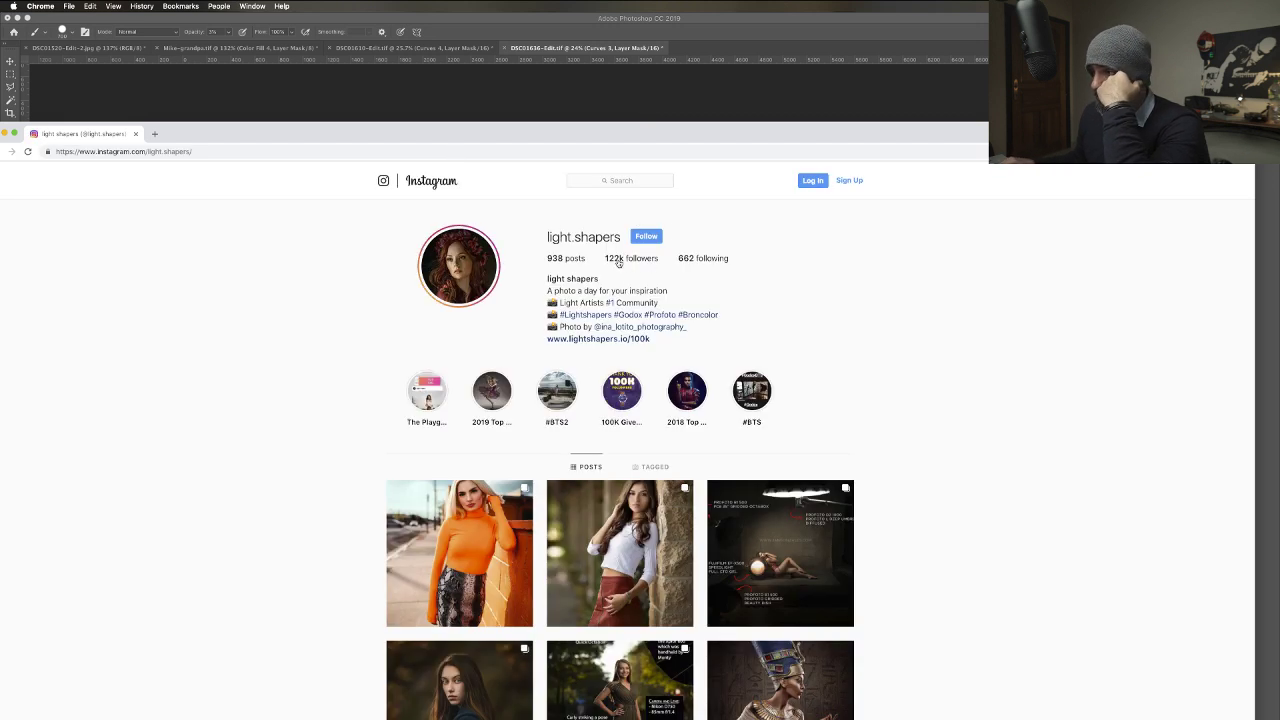
mouse_move(618, 263)
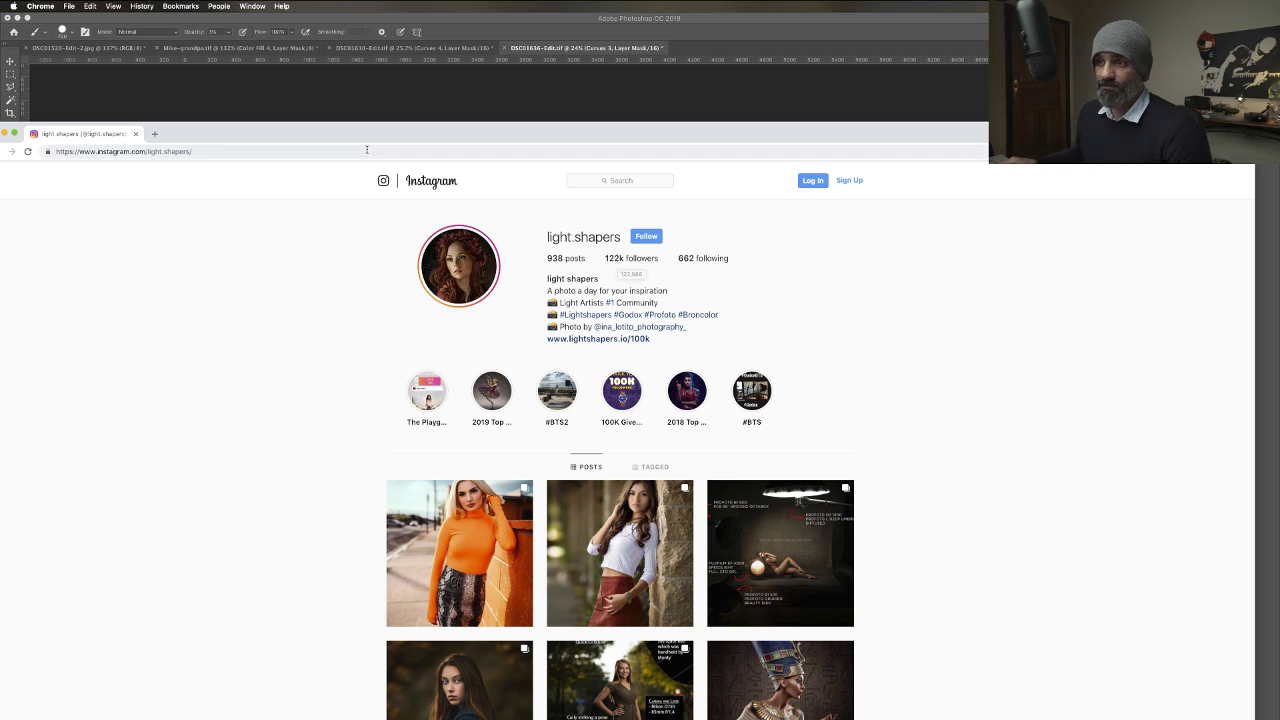
Copy the light.shapers profile URL and minimize the Chrome window to return to Photoshop.
click(257, 152)
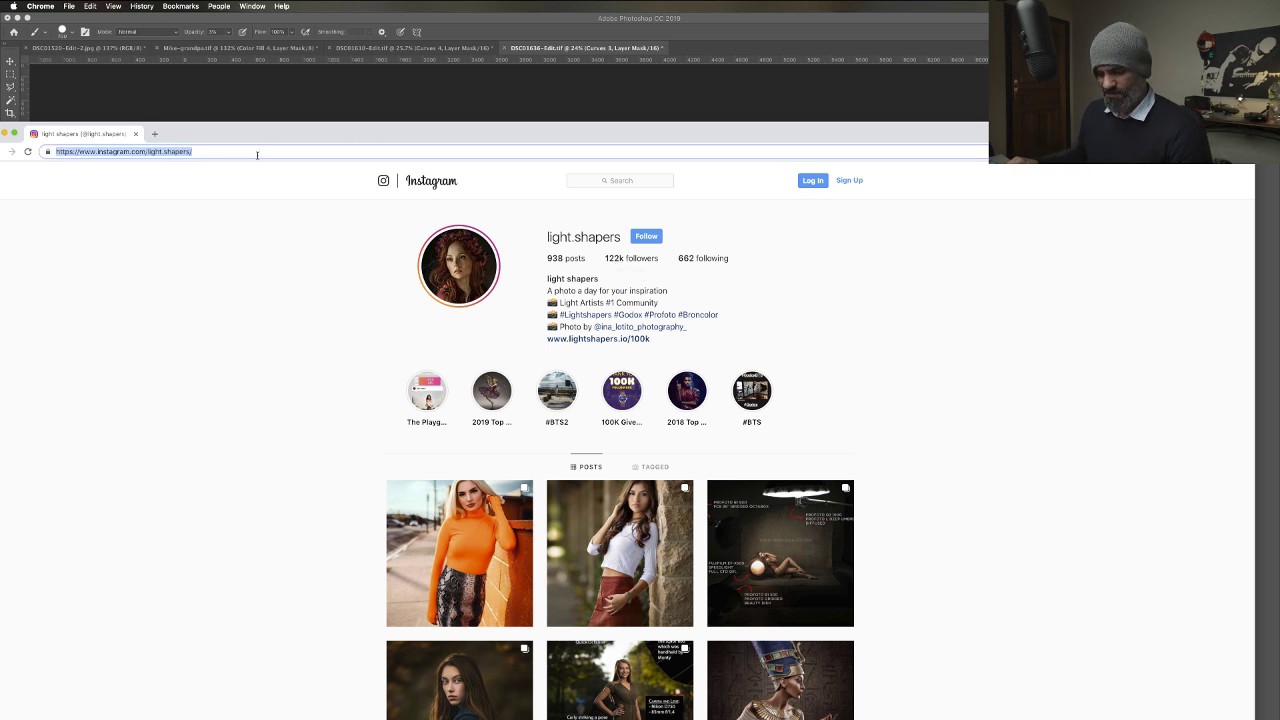
key(super+c)
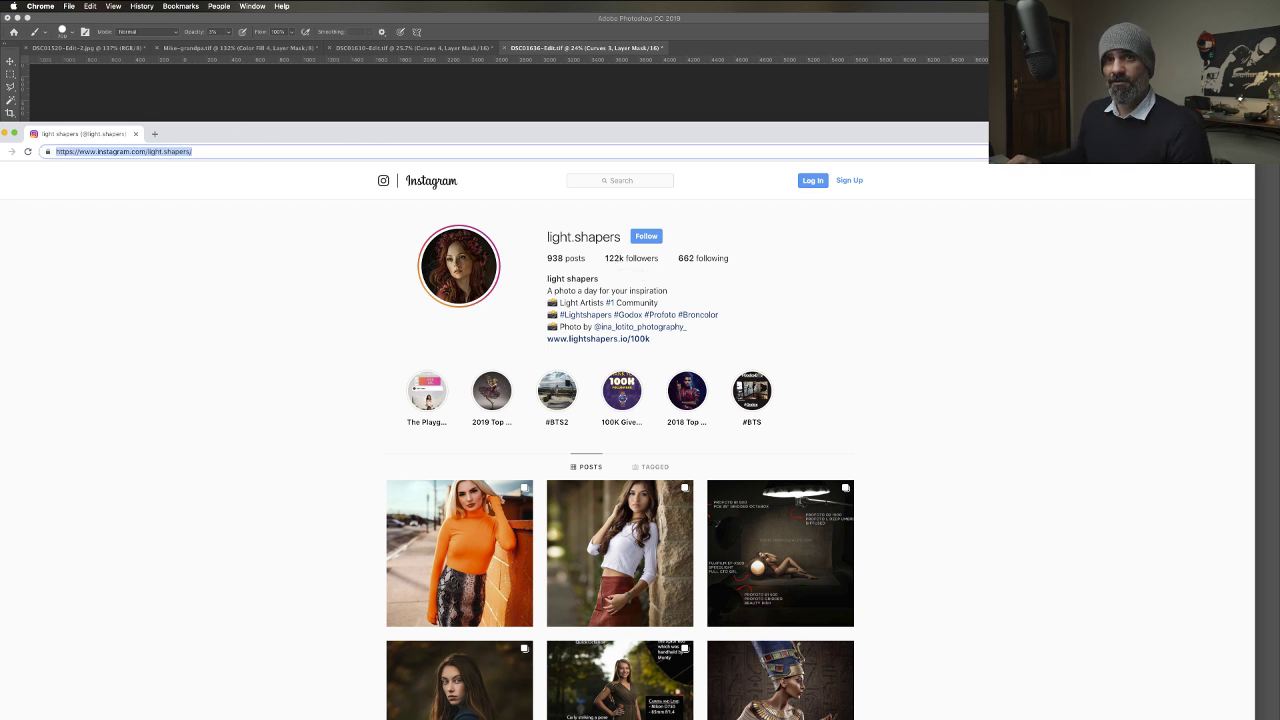
key(super+Tab)
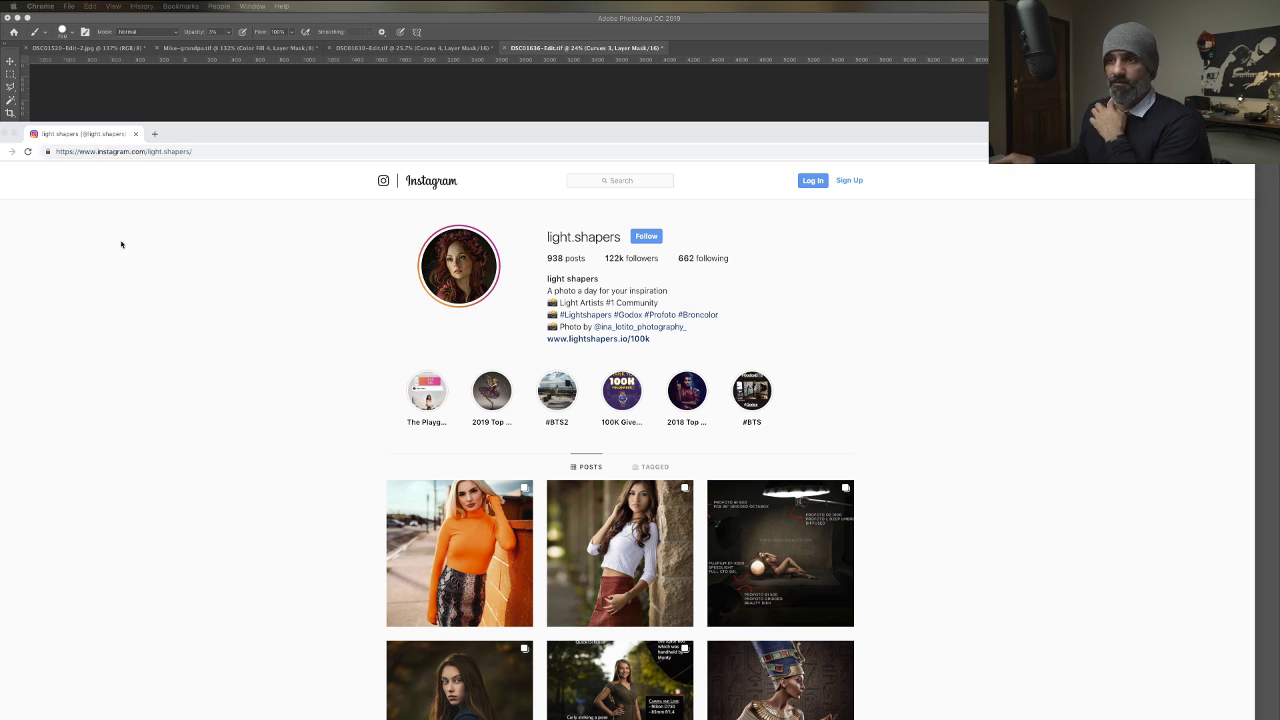
double_click(271, 134)
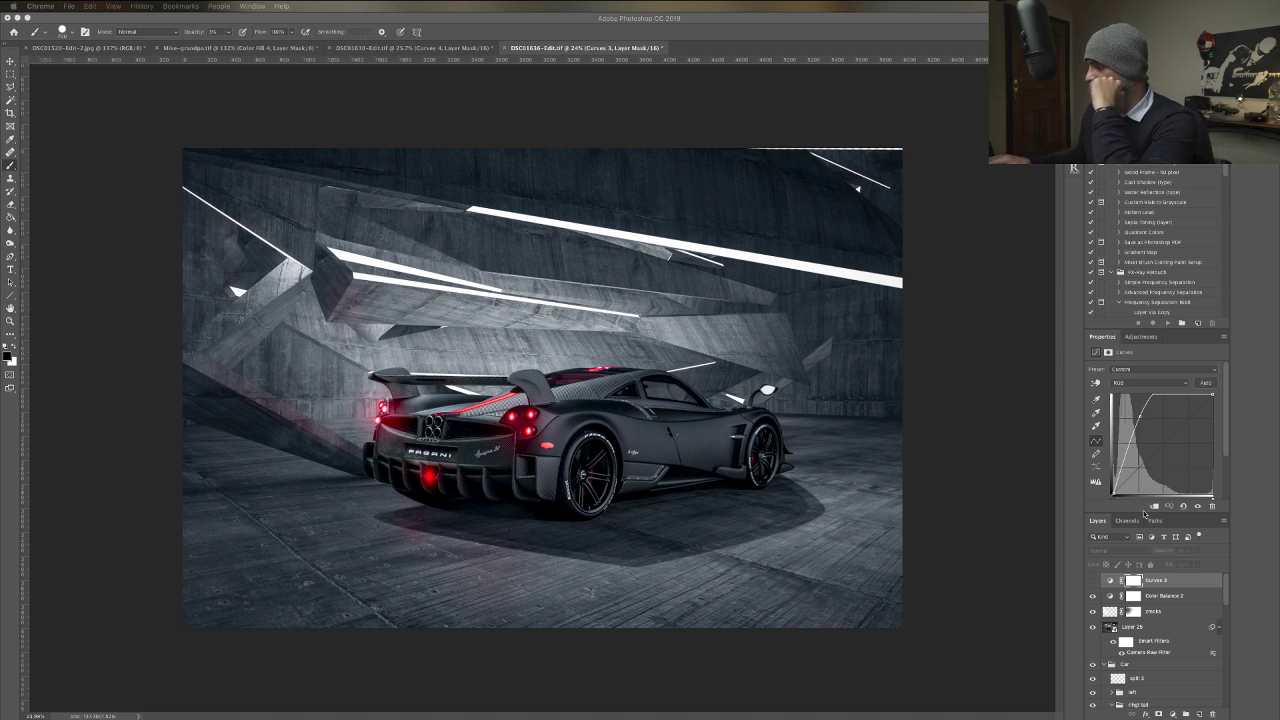
Re-enable the layer mask of Background copy and hide the Camera Raw smart-object layer to show the ungraded composite.
scroll(1165, 600, down, 8)
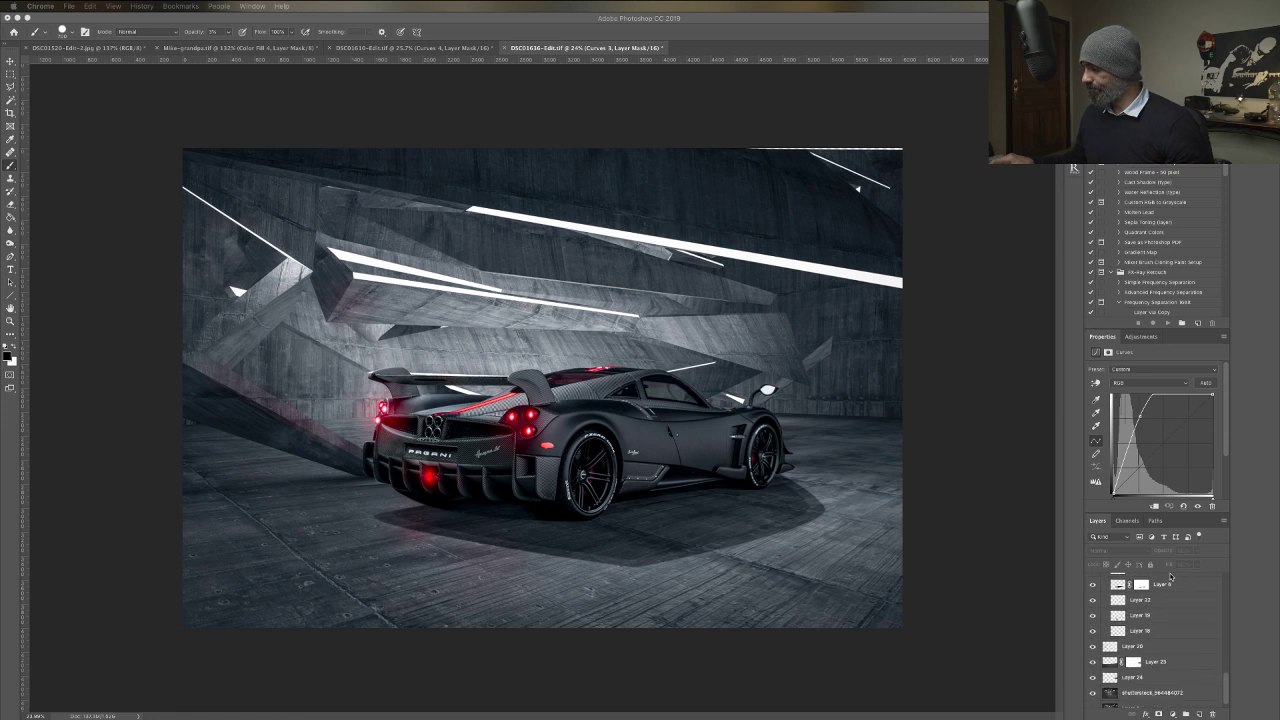
scroll(1170, 578, up, 3)
click(1143, 603)
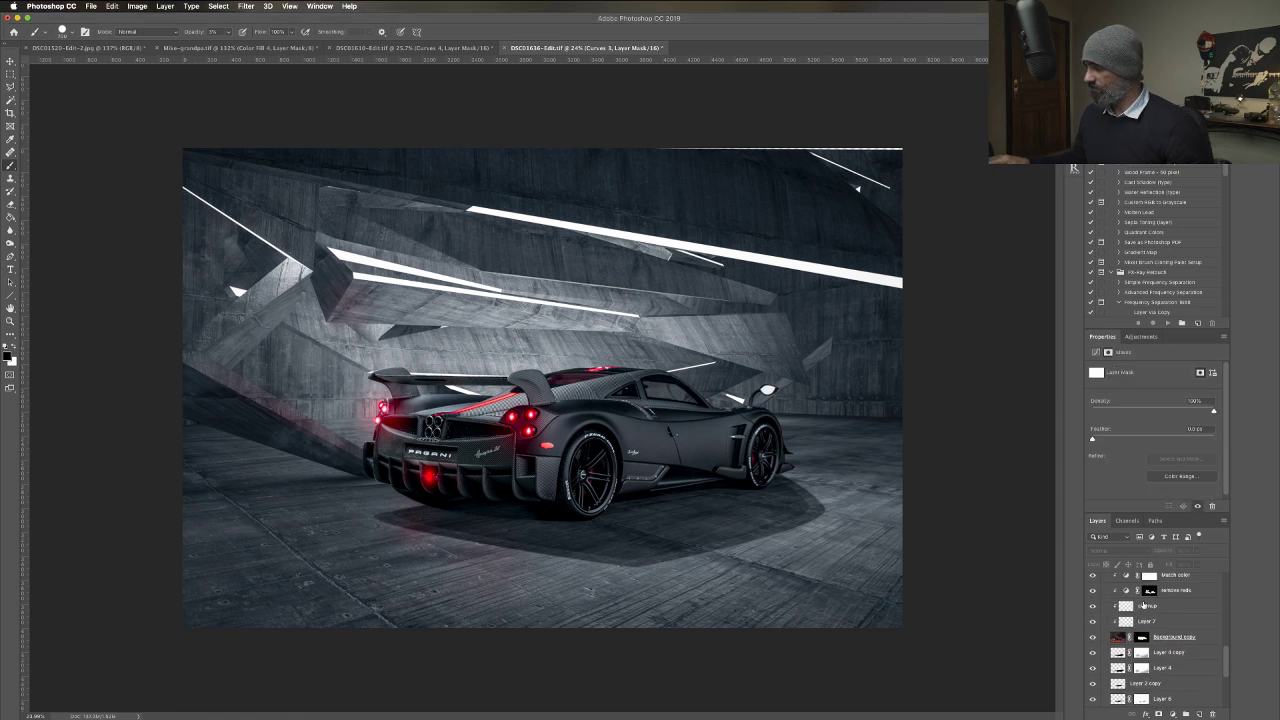
scroll(1141, 605, up, 5)
scroll(1141, 605, down, 5)
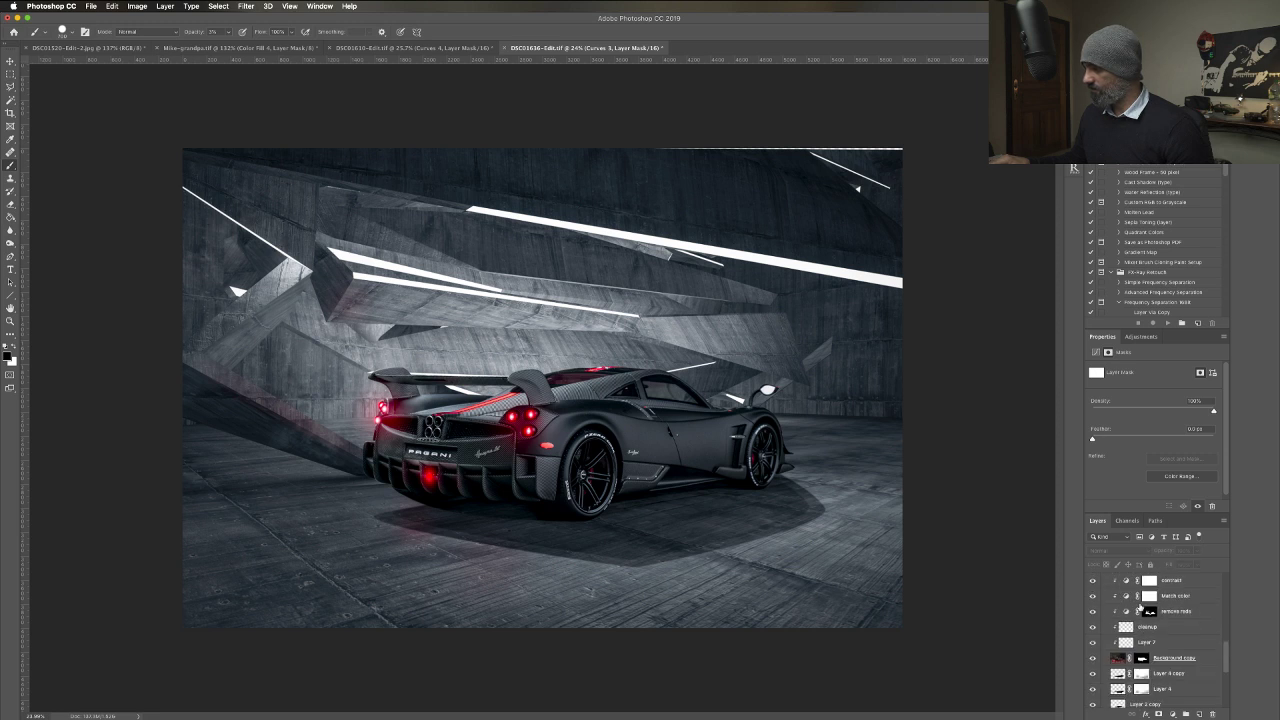
scroll(1141, 605, up, 6)
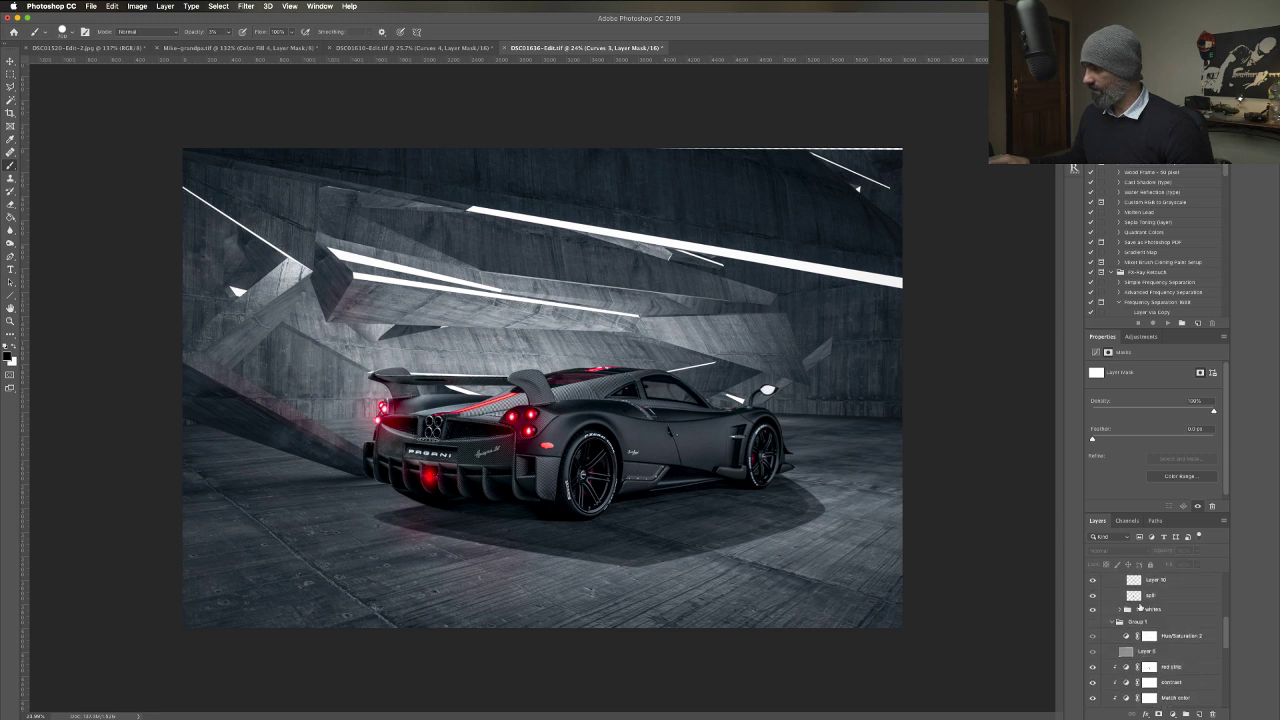
scroll(1139, 607, up, 3)
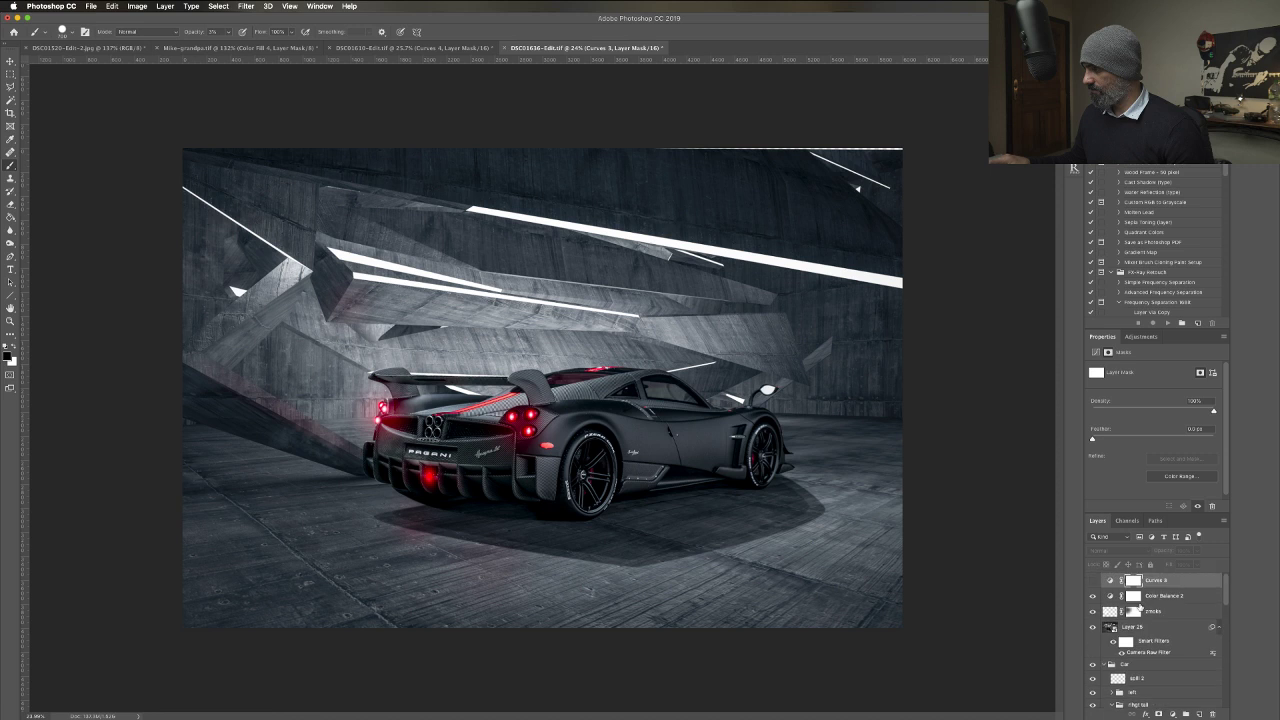
click(1093, 628)
Disable the layer mask of Background copy to reveal the original photo around the car.
scroll(1100, 635, down, 8)
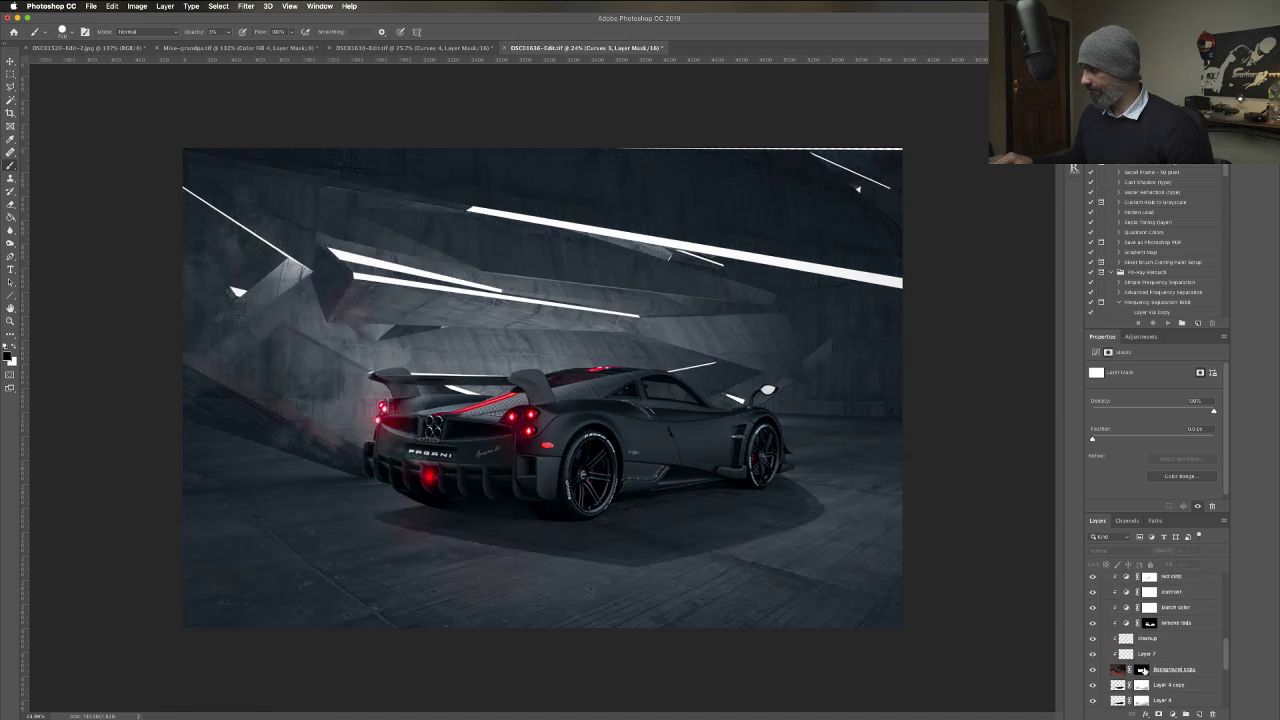
shift+click(1145, 669)
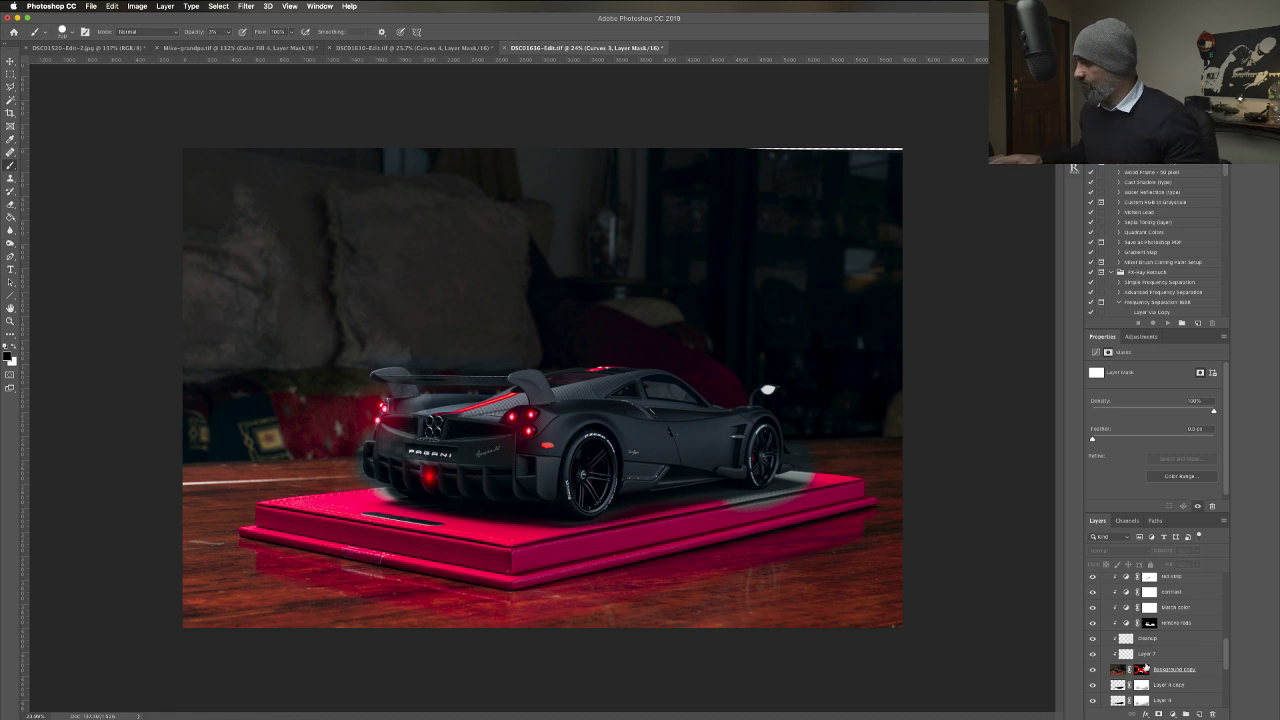
scroll(1138, 635, up, 5)
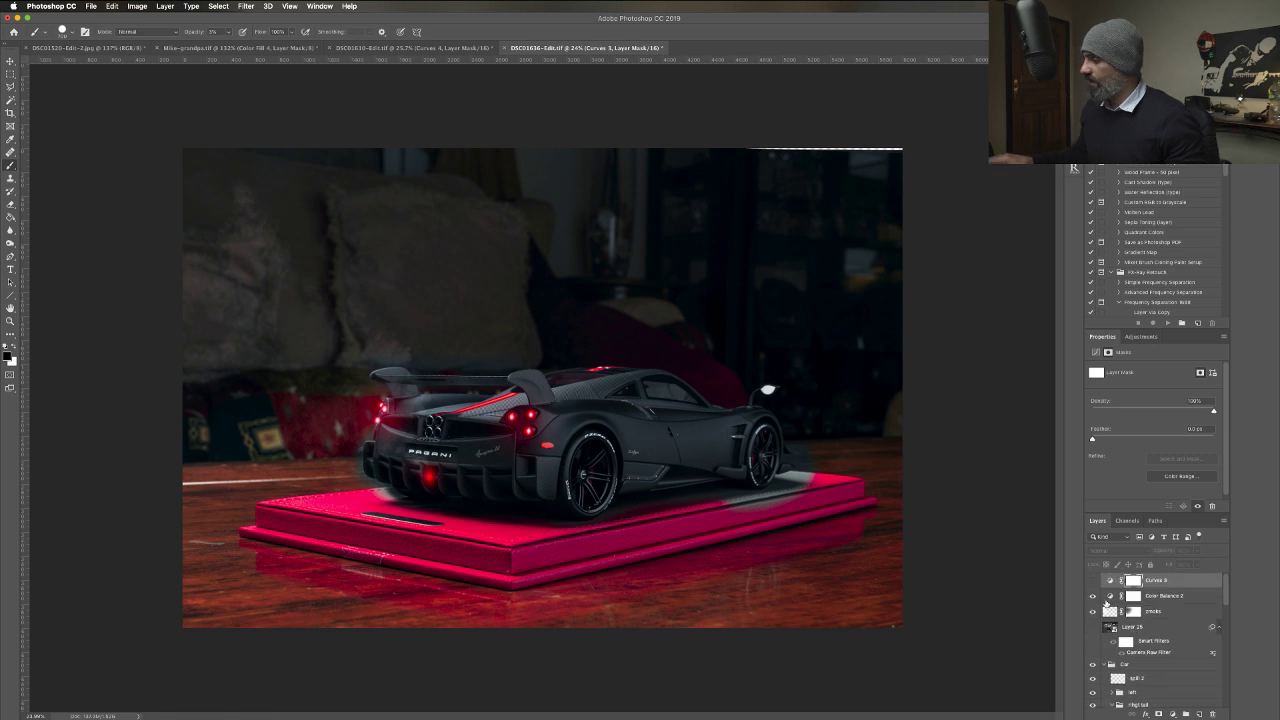
Switch to Lightroom and view the finished DSC01636-Edit.tif image in full-screen preview.
key(super+Tab)
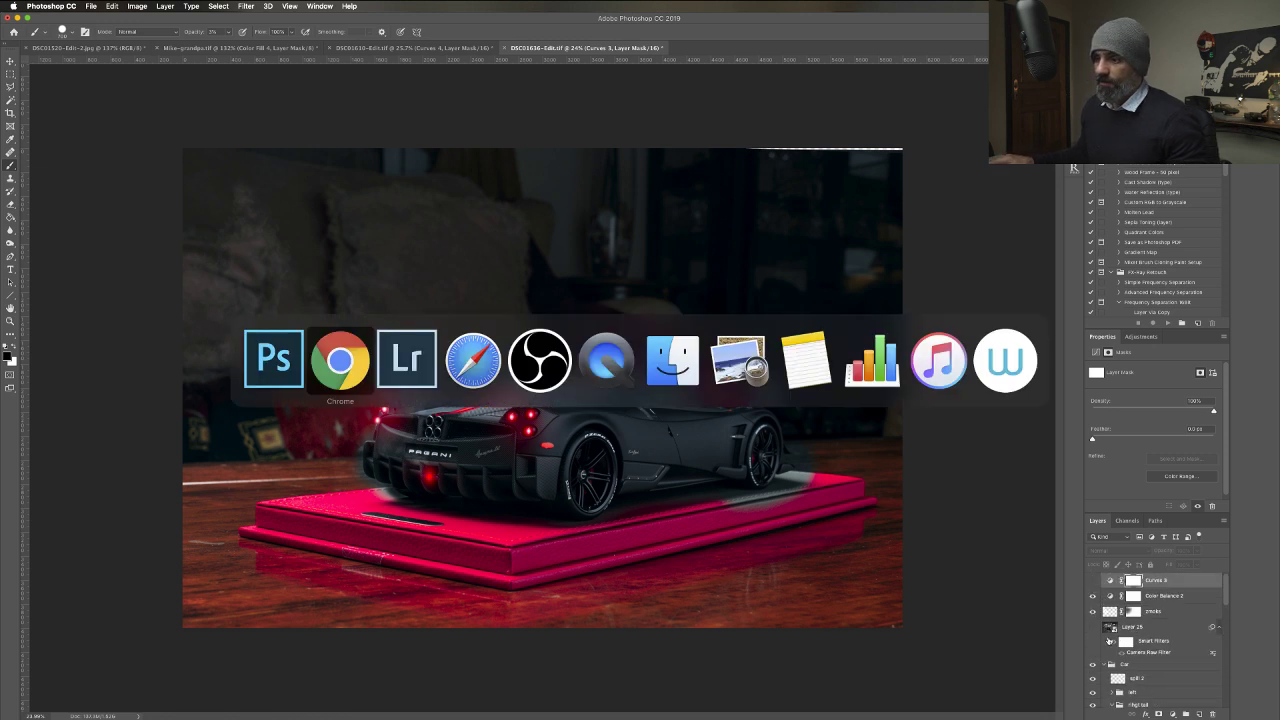
key(super+Tab)
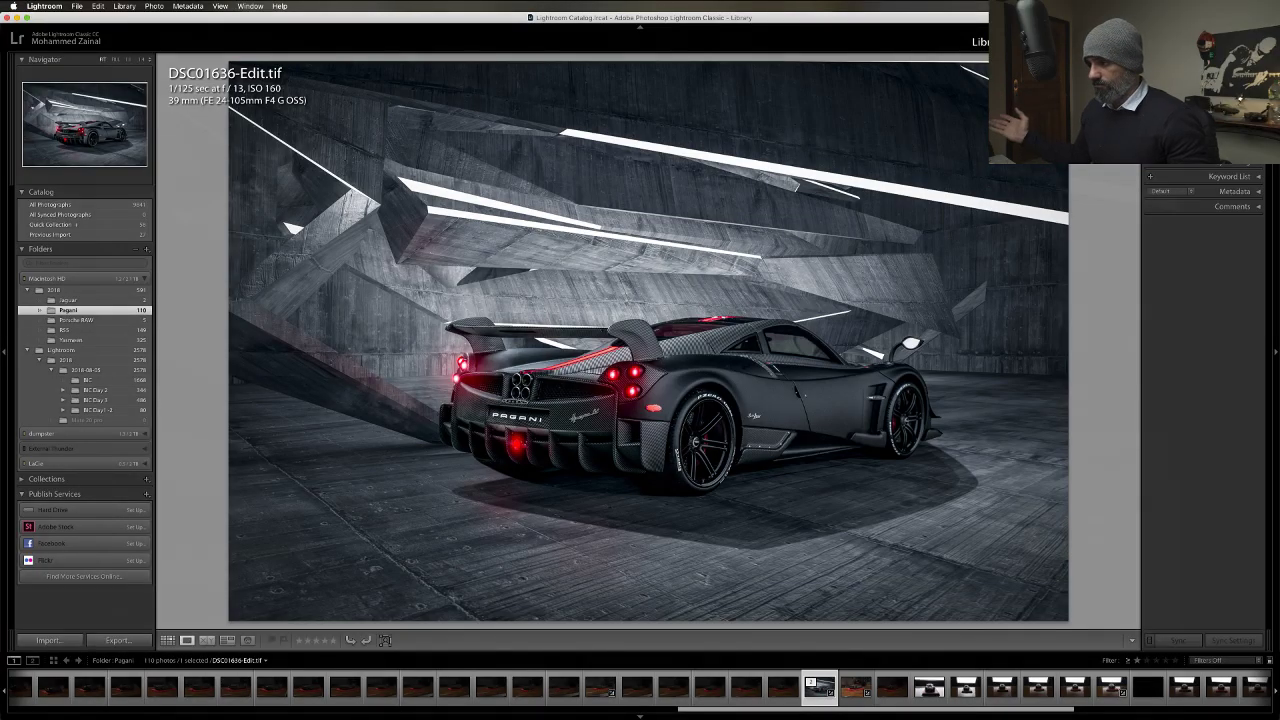
key(f)
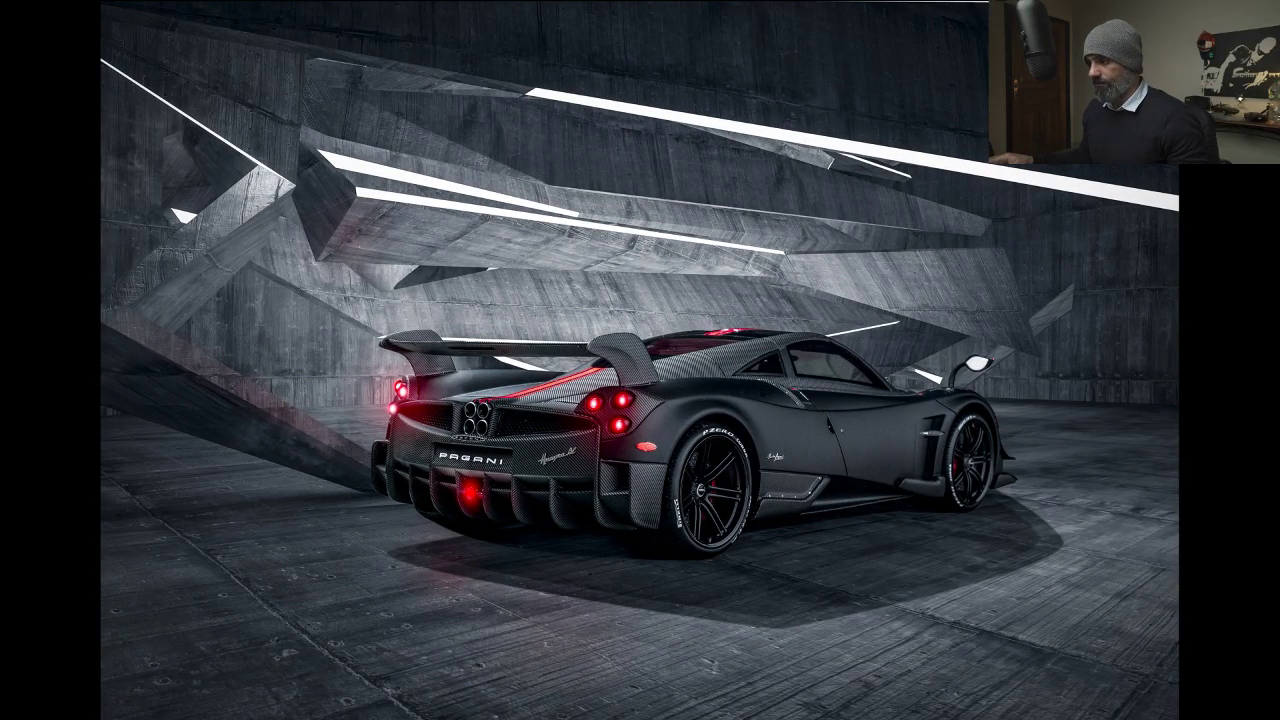